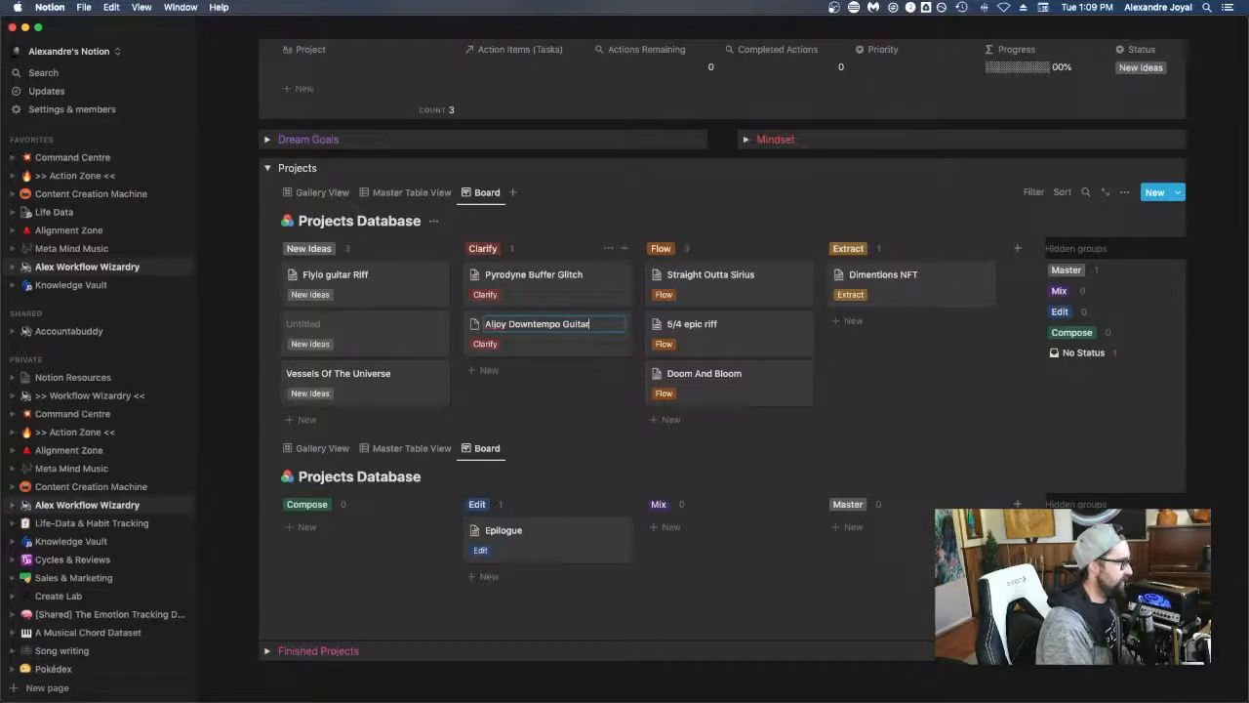
# Step: Open the new Downtempo Guitar card in the Clarify column, widen its side peek, and apply the Workflow Wizardry Template
pyautogui.press('Escape')
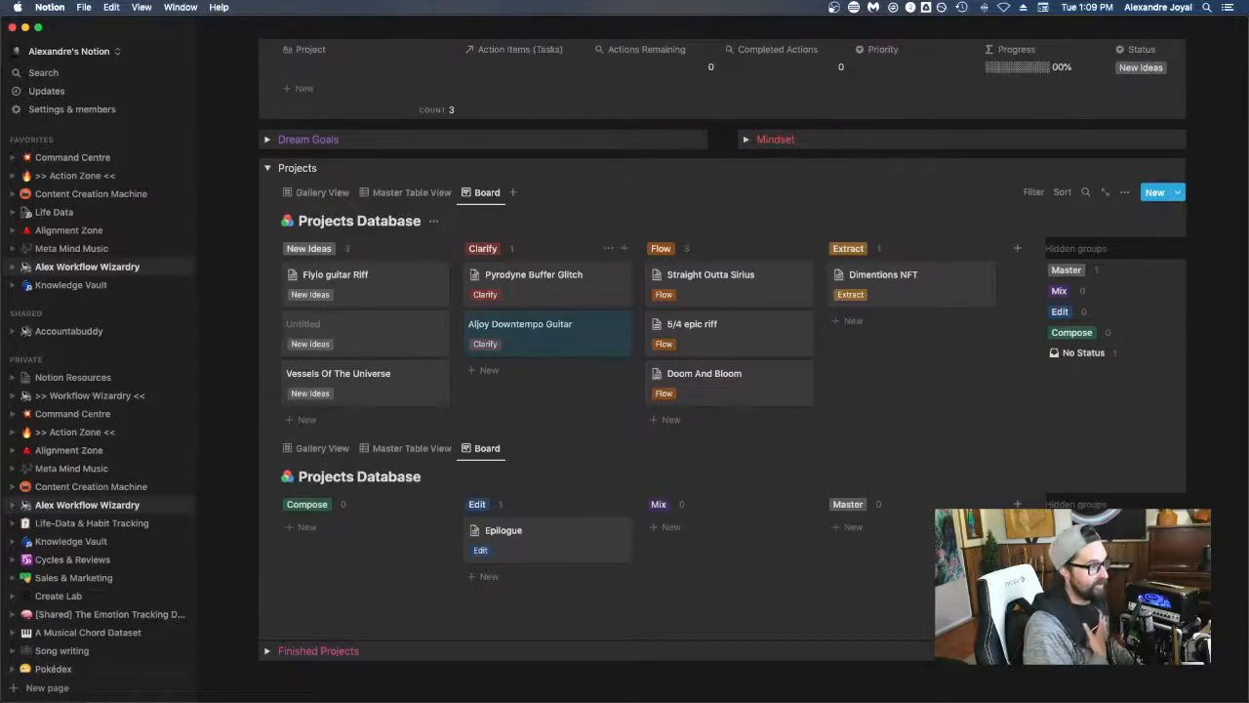
pyautogui.click(542, 342)
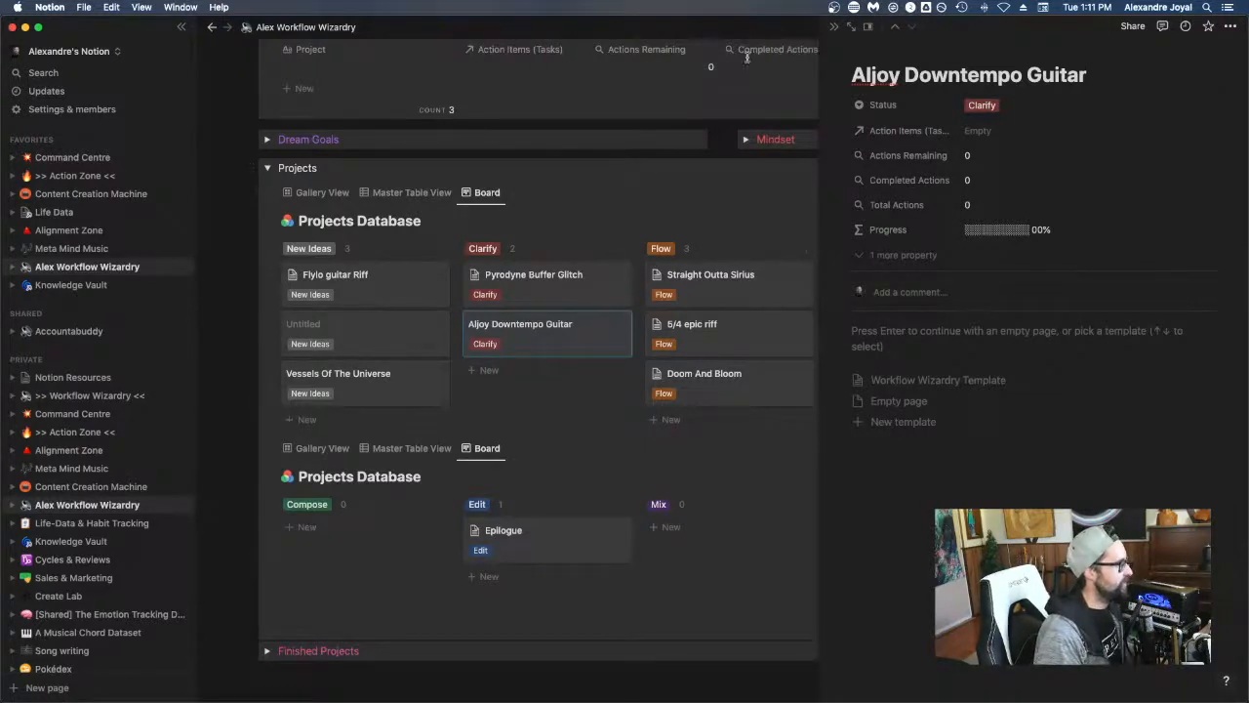
pyautogui.moveTo(820, 49); pyautogui.dragTo(618, 68)
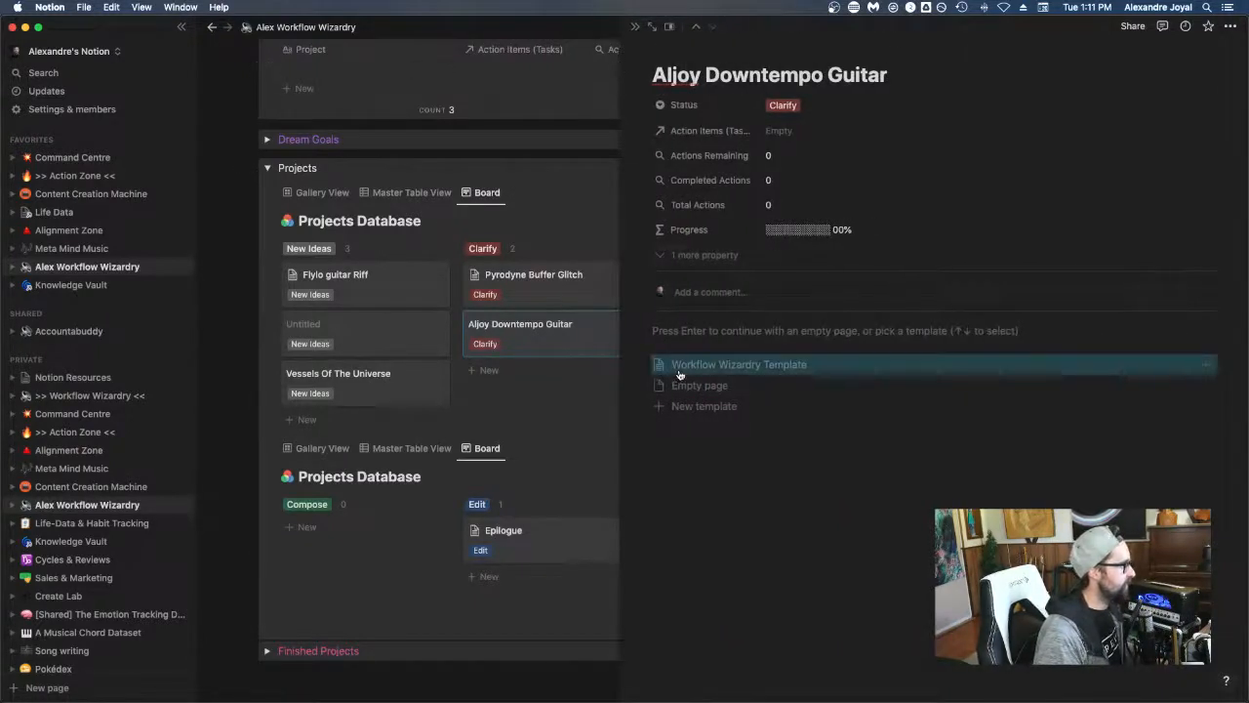
pyautogui.click(754, 365)
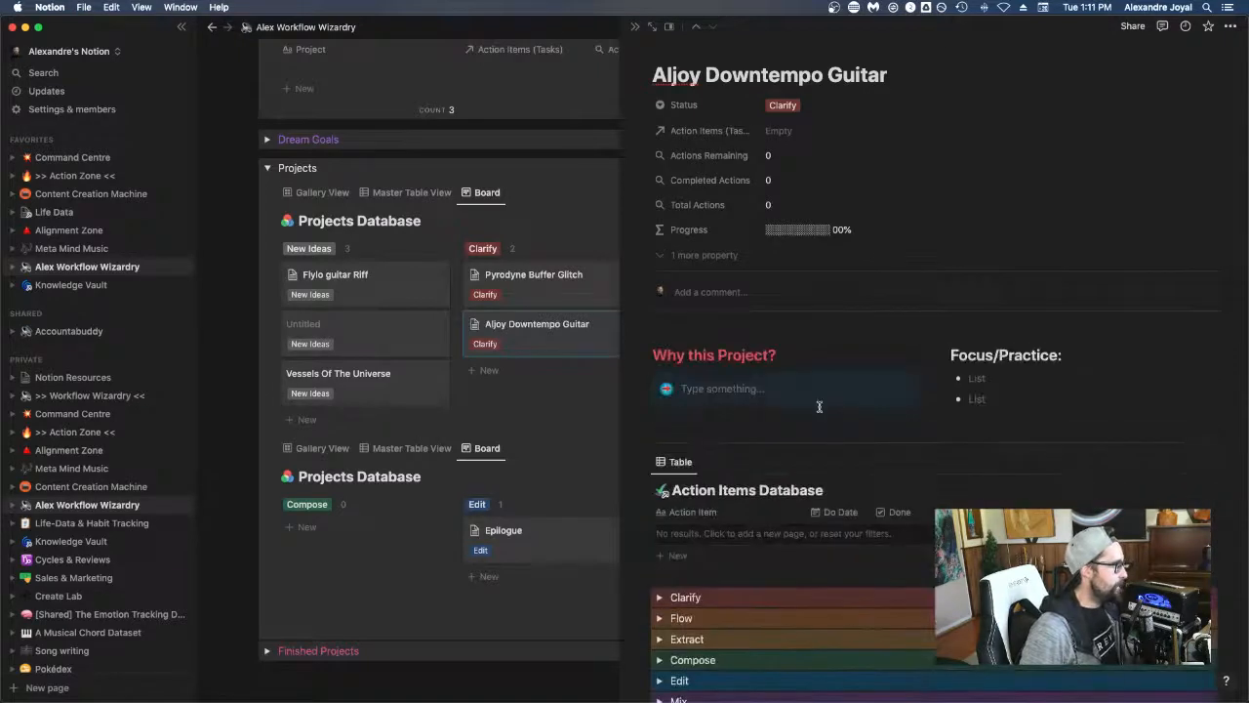
# Step: Fill the "Why this Project?" callout with the artist's first name followed by "new genre with Ableton explore"
pyautogui.scroll(-3, 819, 408)
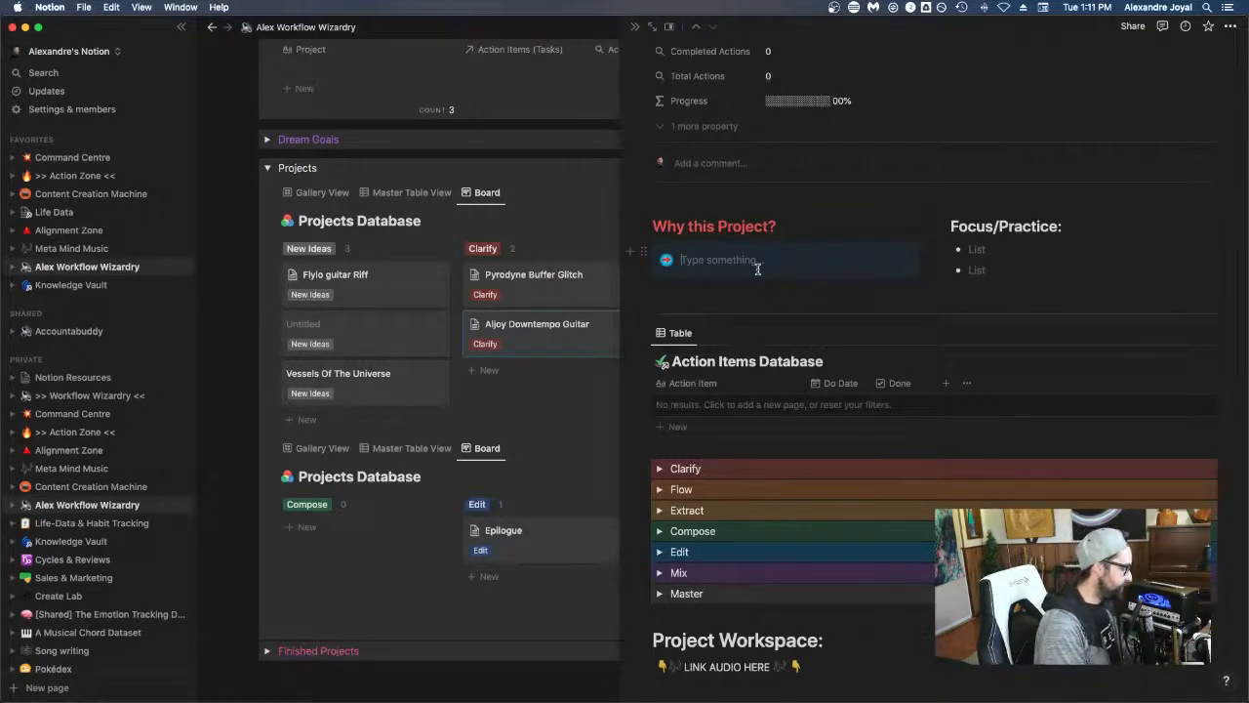
pyautogui.write('Alex new gen')
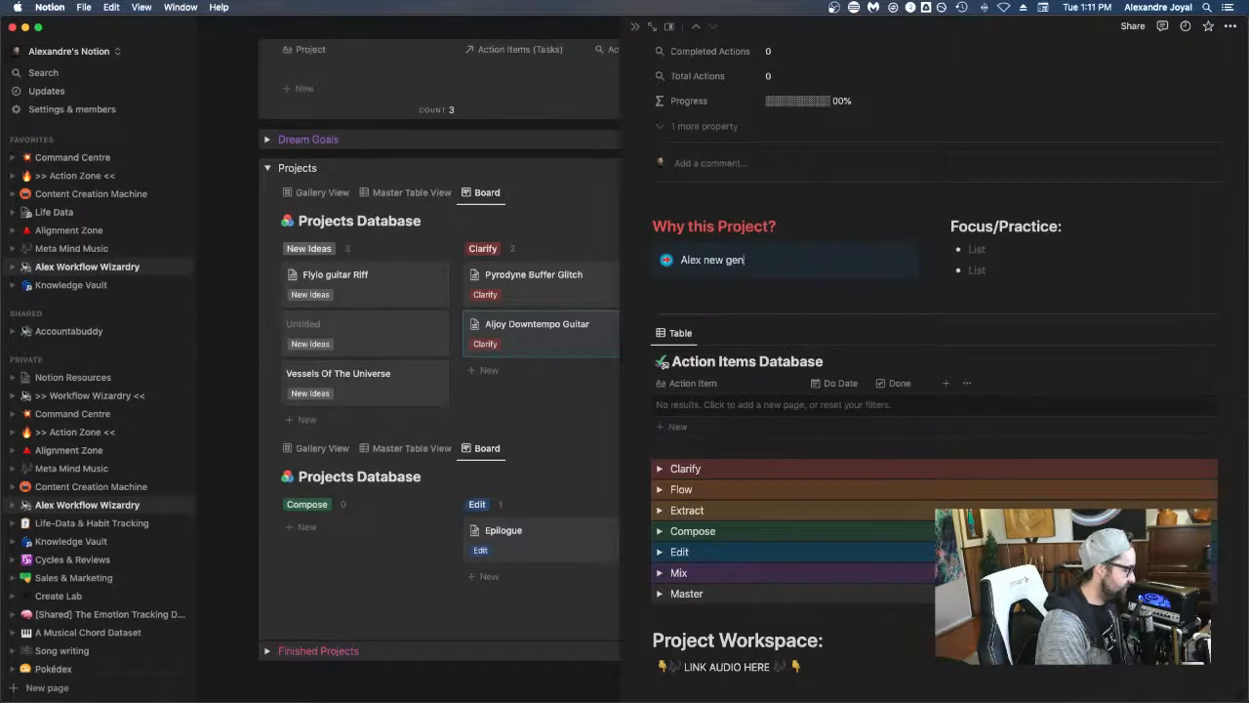
pyautogui.write('re')
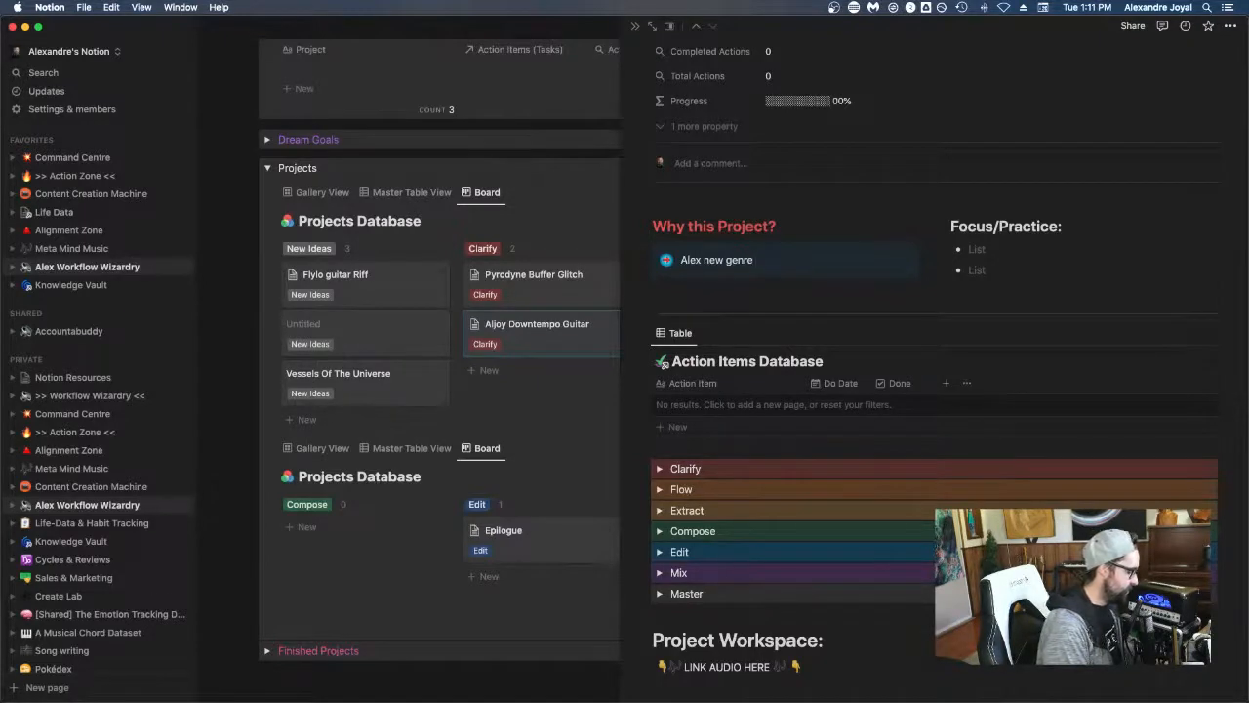
pyautogui.write(' with Ableton e')
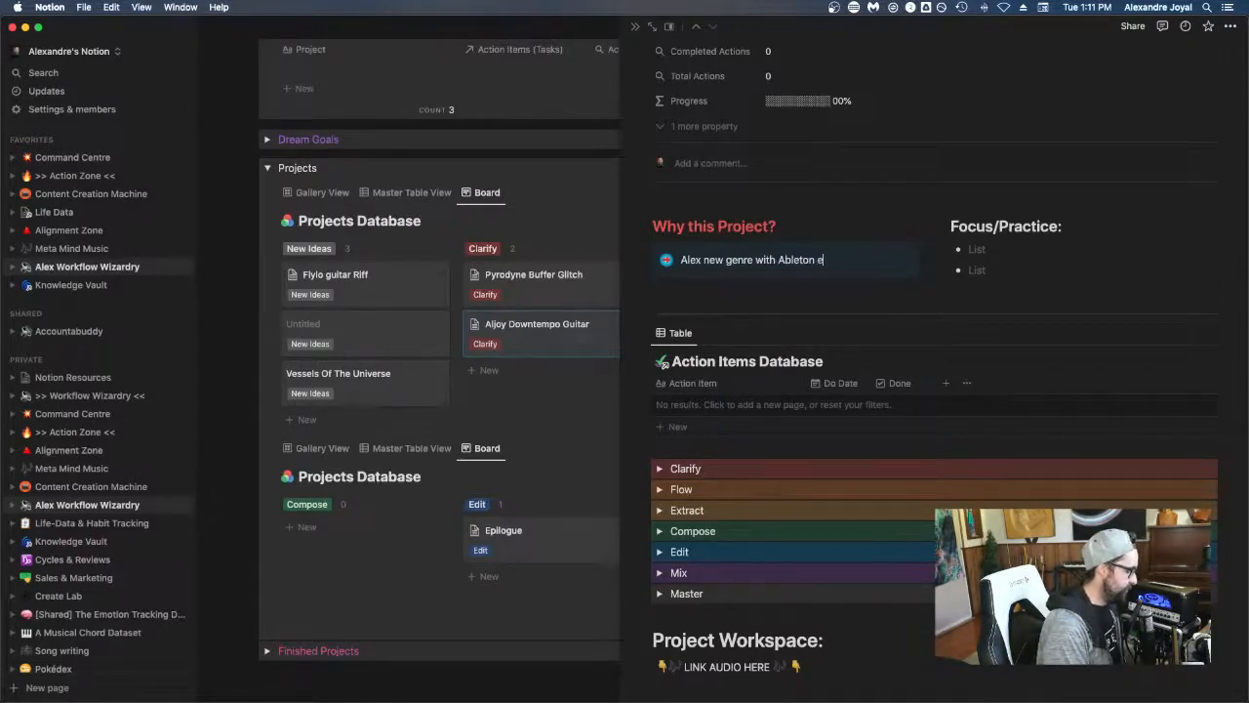
pyautogui.write('xplortionm')
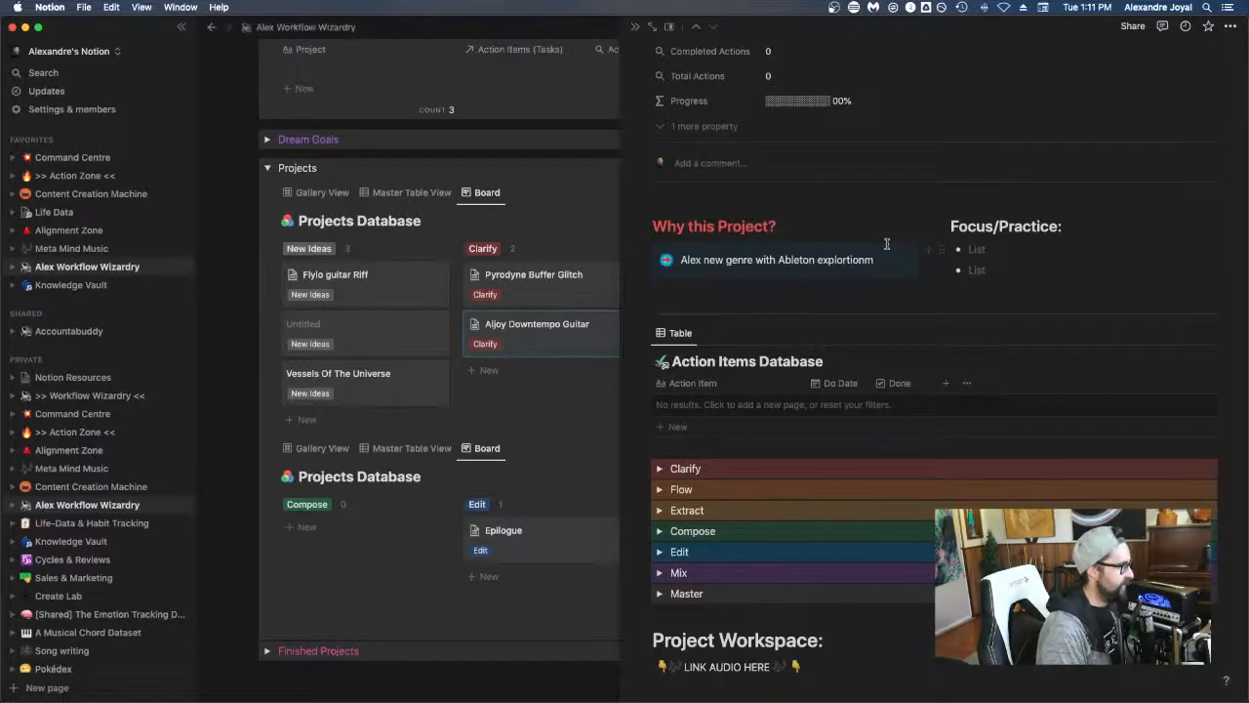
pyautogui.moveTo(881, 262); pyautogui.dragTo(840, 262)
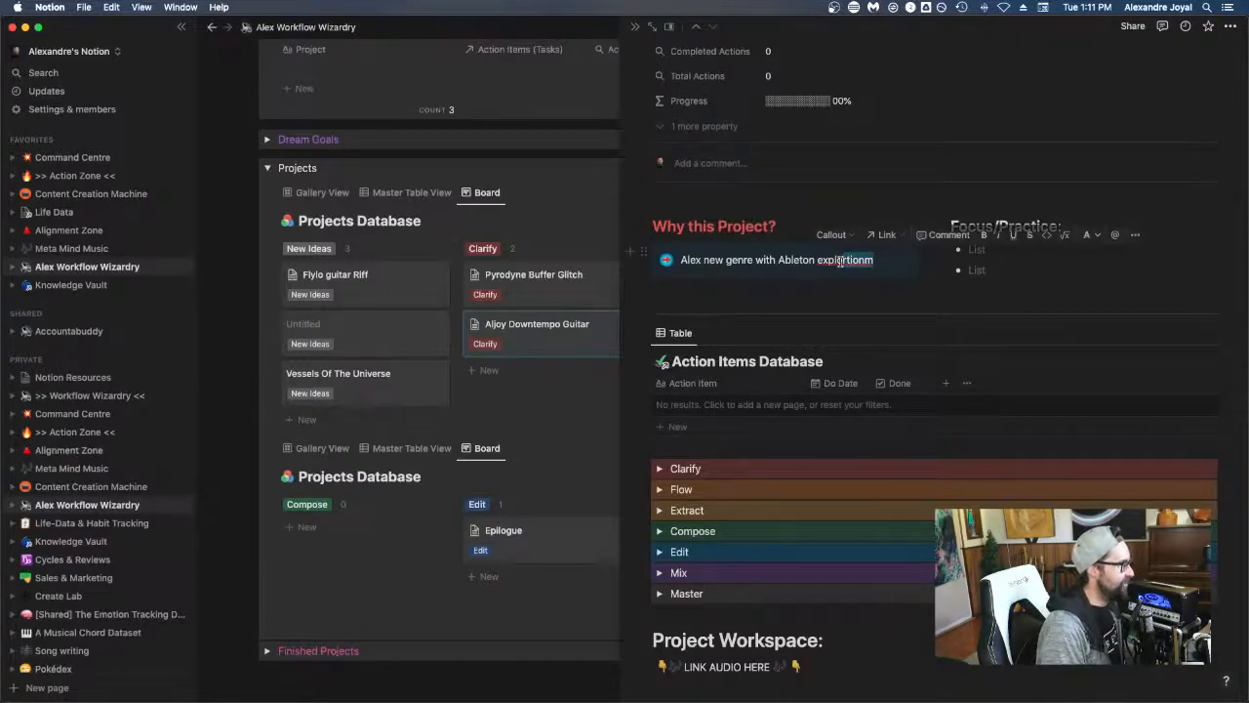
pyautogui.write('ore')
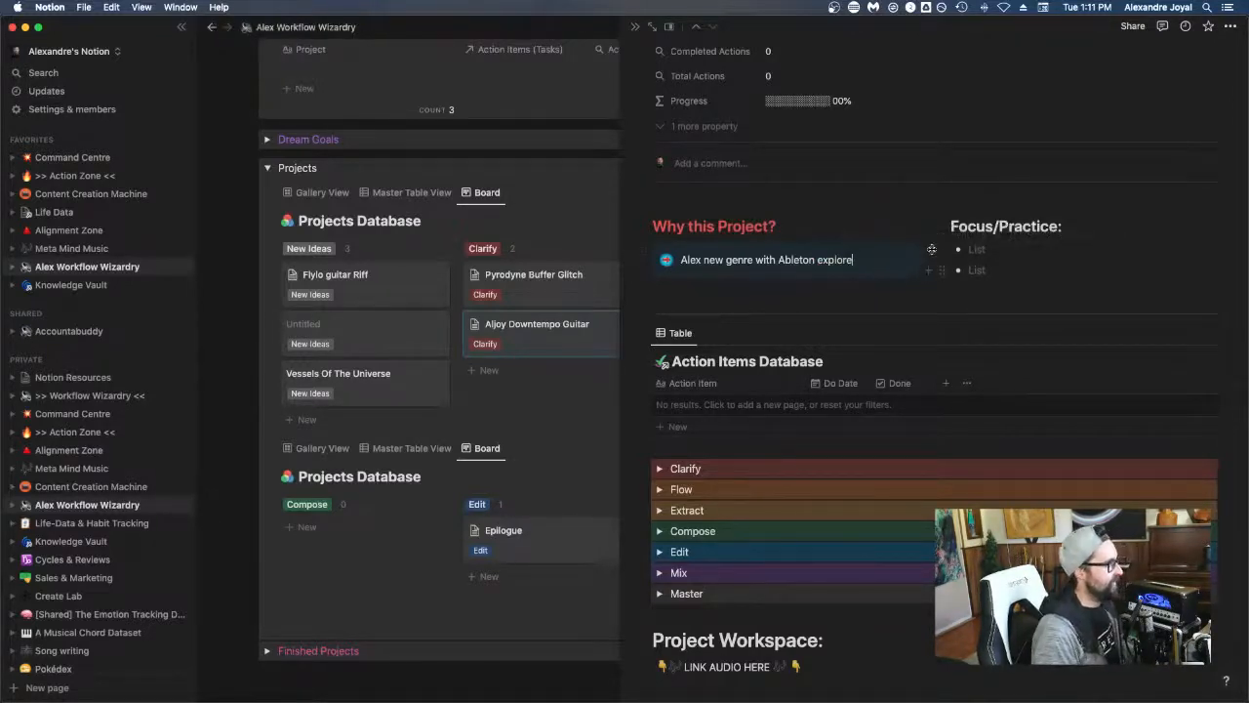
# Step: Write "I want to build a template to jam guitar with Ableton" as the first Focus/Practice bullet
pyautogui.scroll(-1, 931, 250)
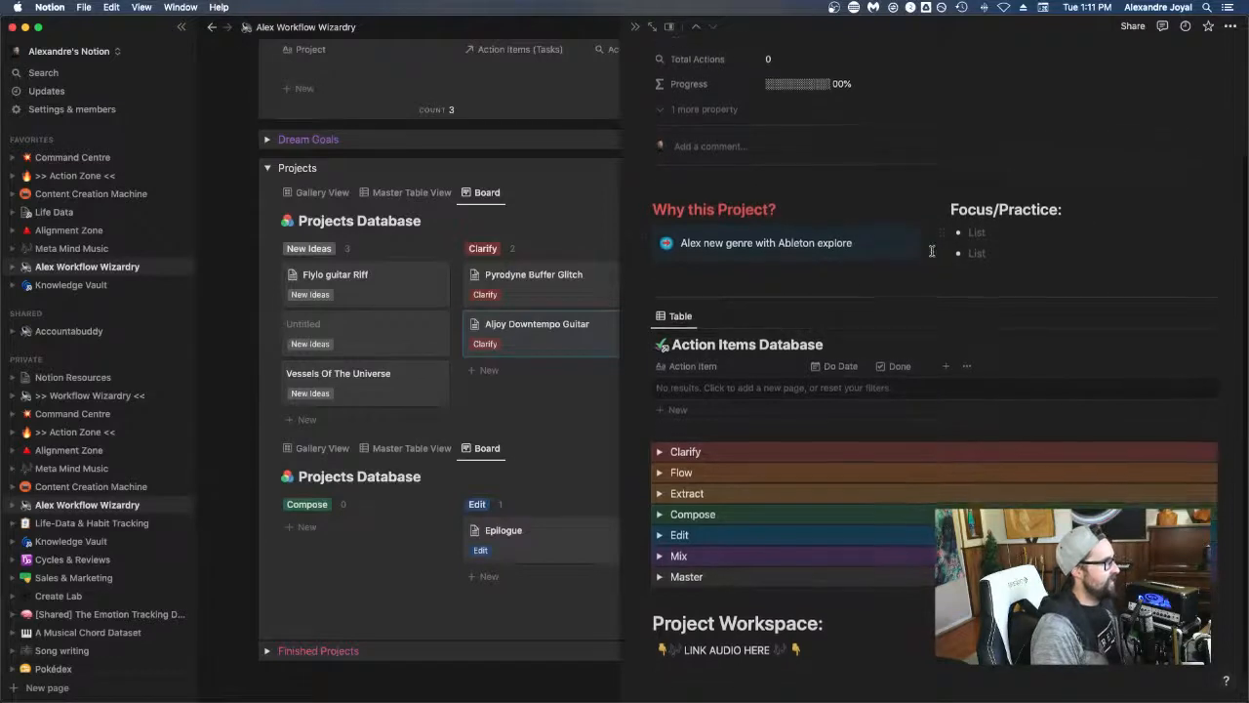
pyautogui.click(1008, 236)
pyautogui.write('I want to')
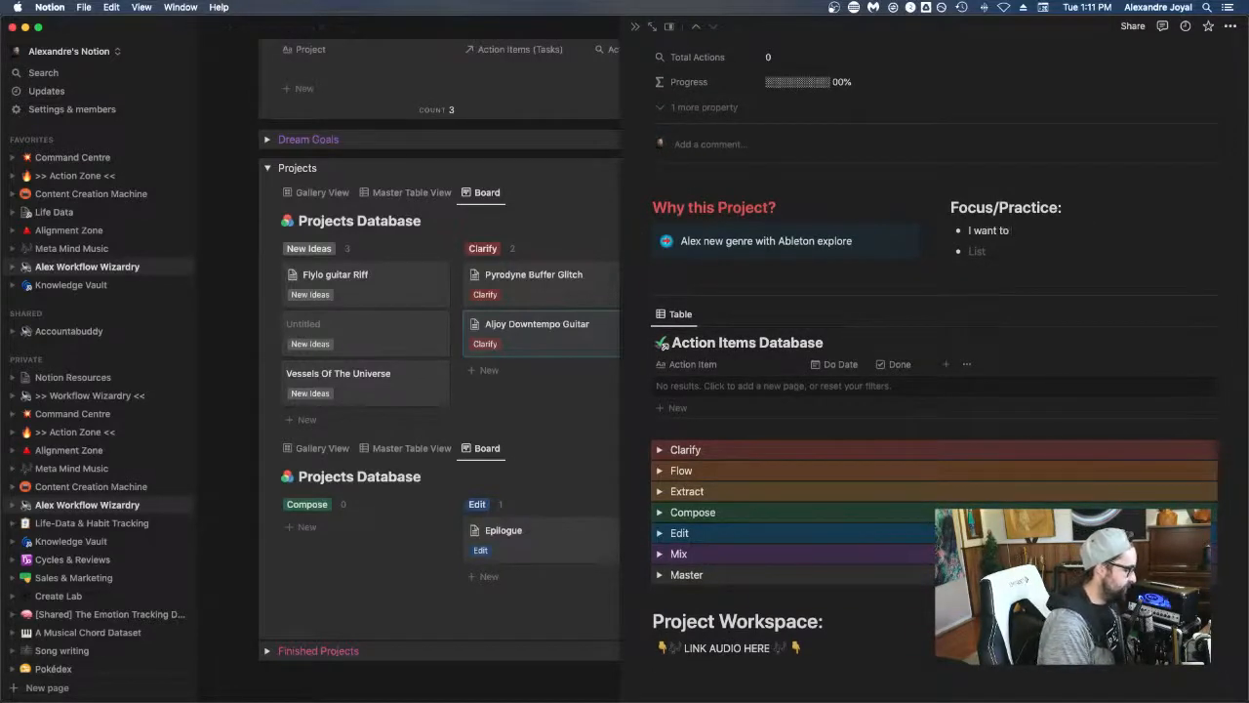
pyautogui.write(' build a tem')
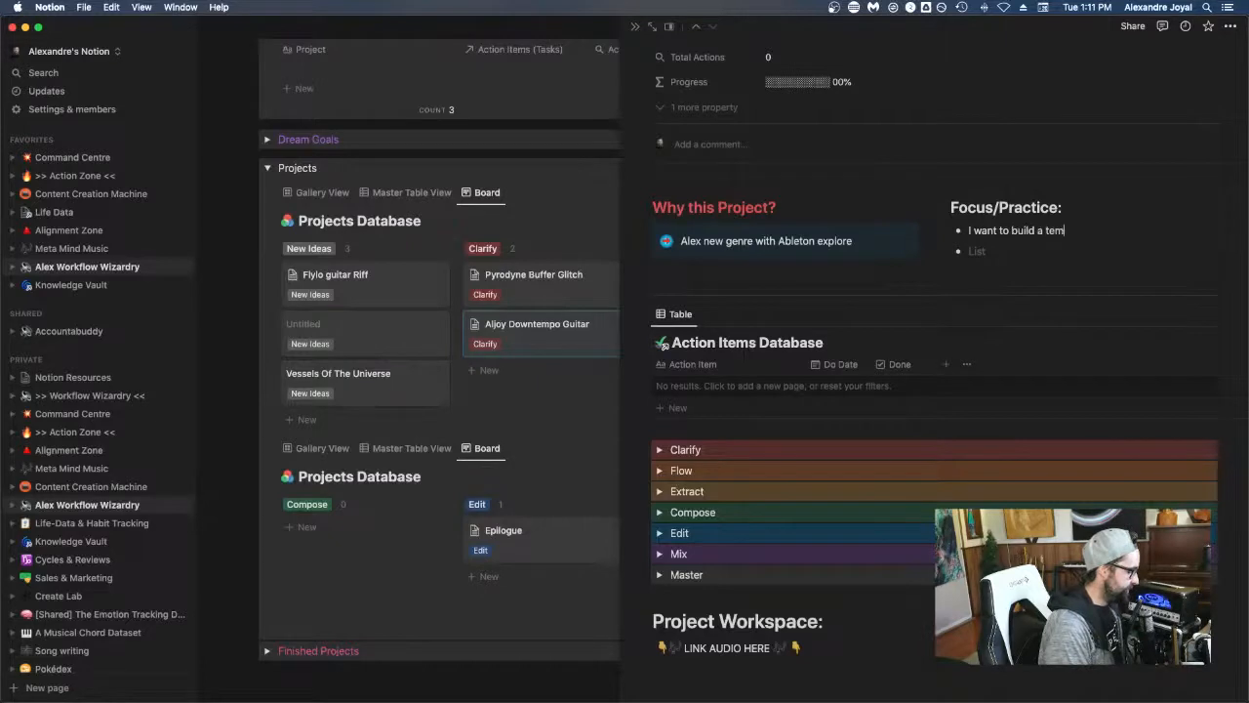
pyautogui.write('plate to jam gui')
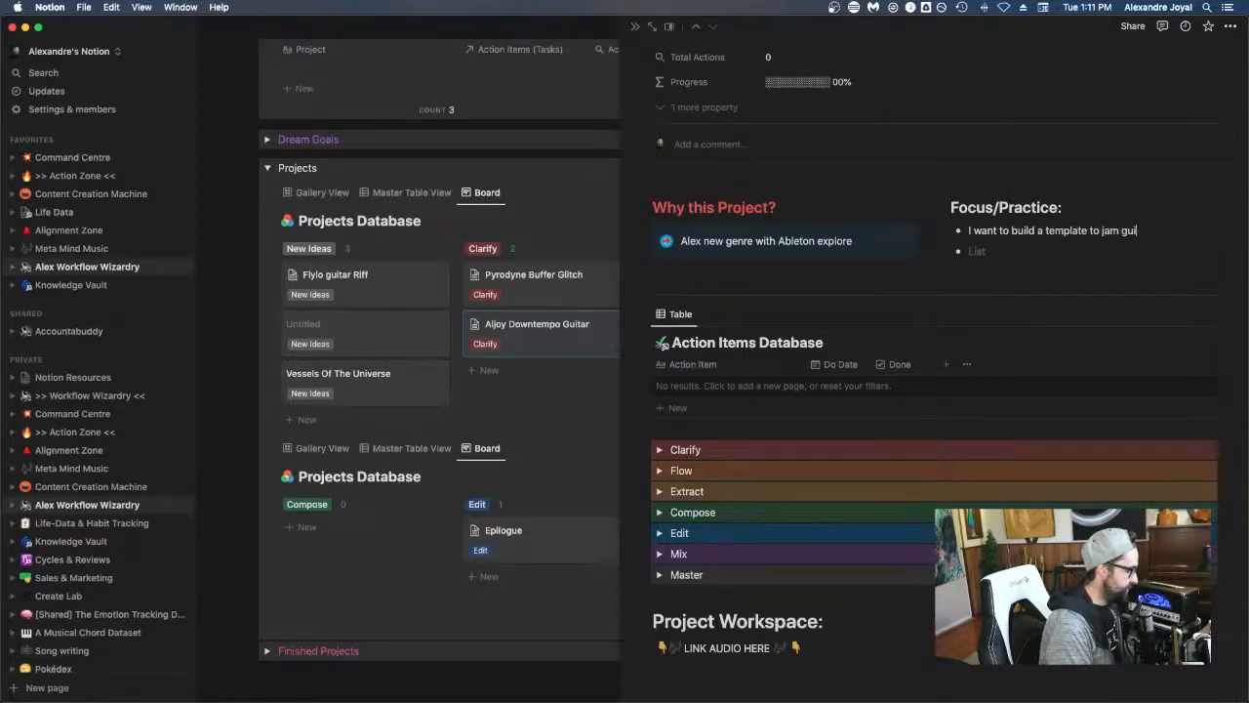
pyautogui.write('ar with')
pyautogui.press('BackSpace')
pyautogui.press('BackSpace')
pyautogui.press('BackSpace')
pyautogui.press('BackSpace')
pyautogui.press('BackSpace')
pyautogui.press('BackSpace')
pyautogui.press('BackSpace')
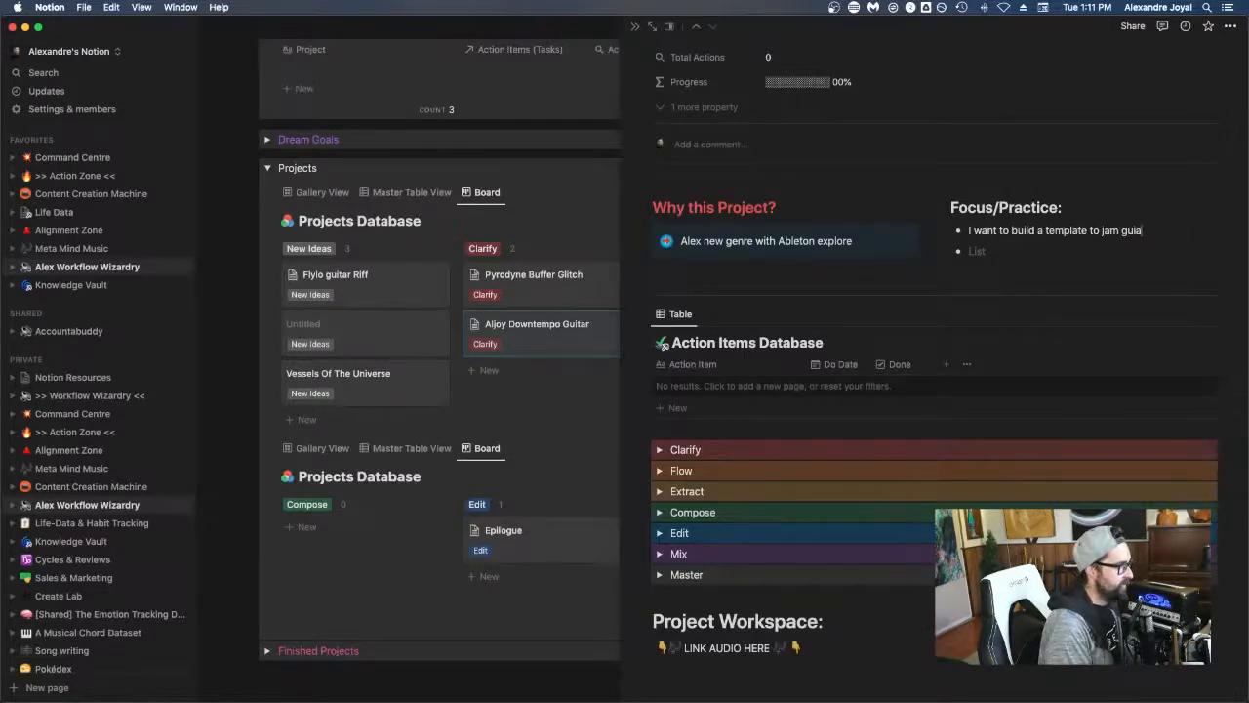
pyautogui.write('tar with Abl')
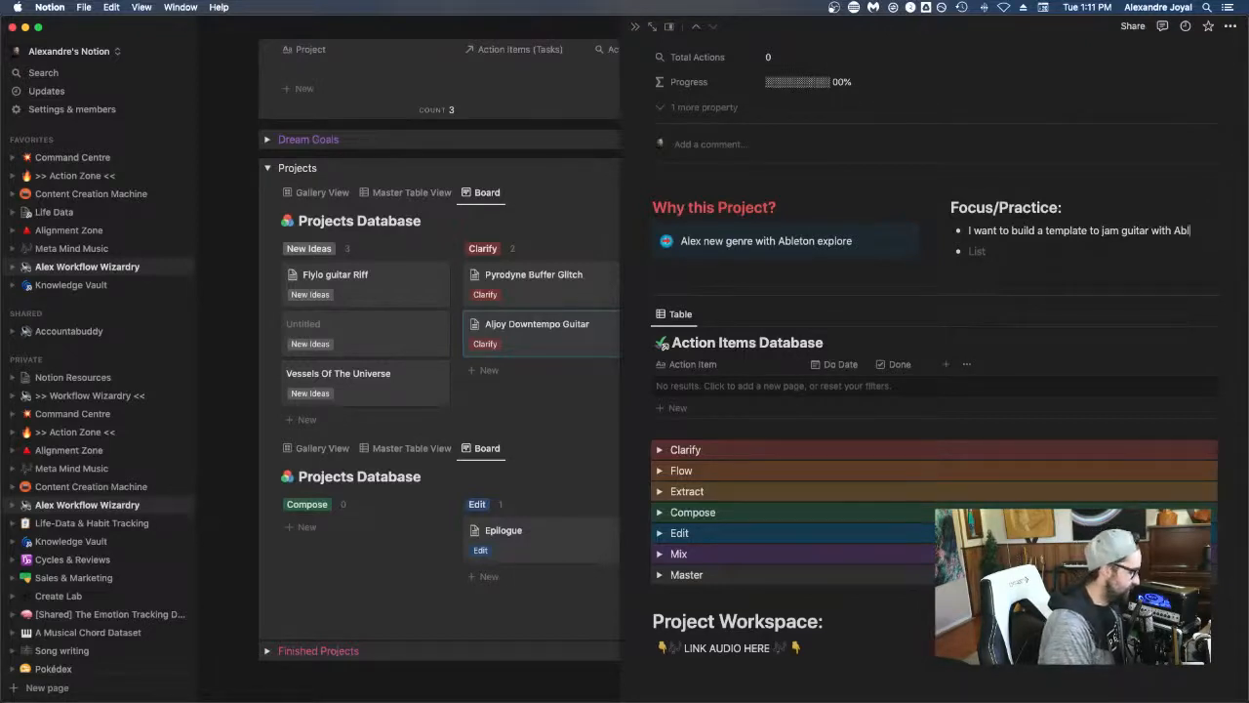
pyautogui.write('eton')
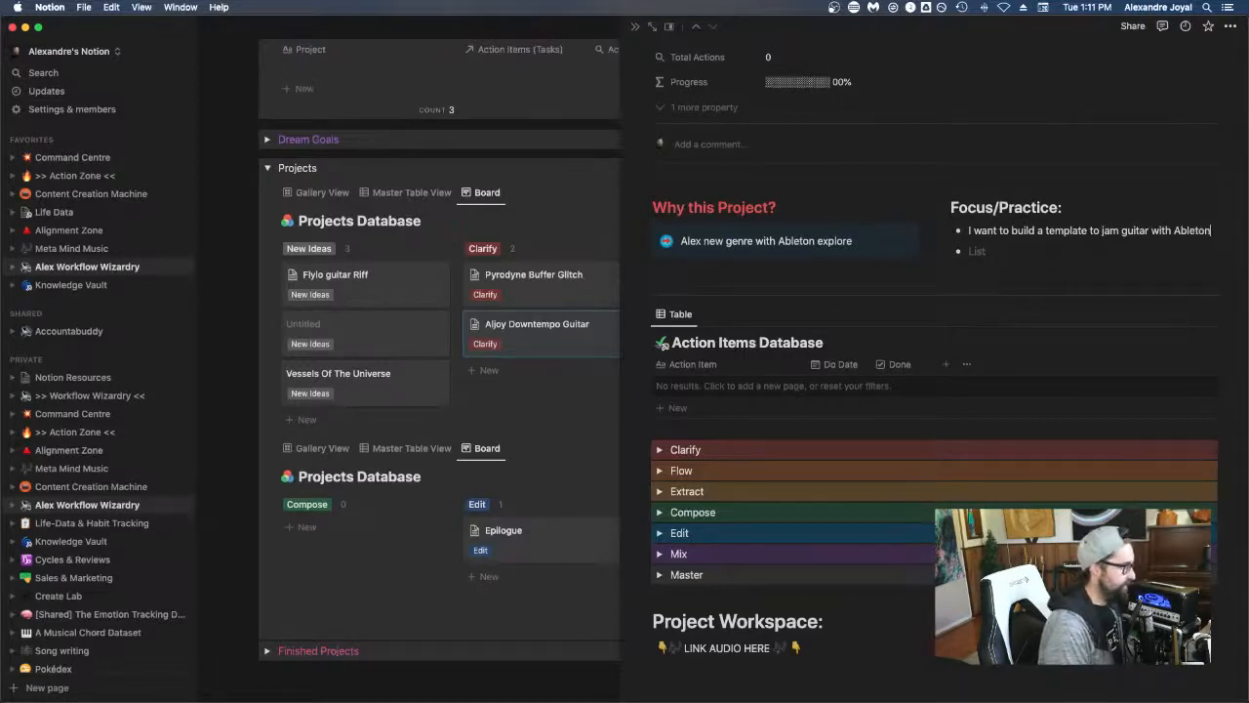
pyautogui.click(979, 251)
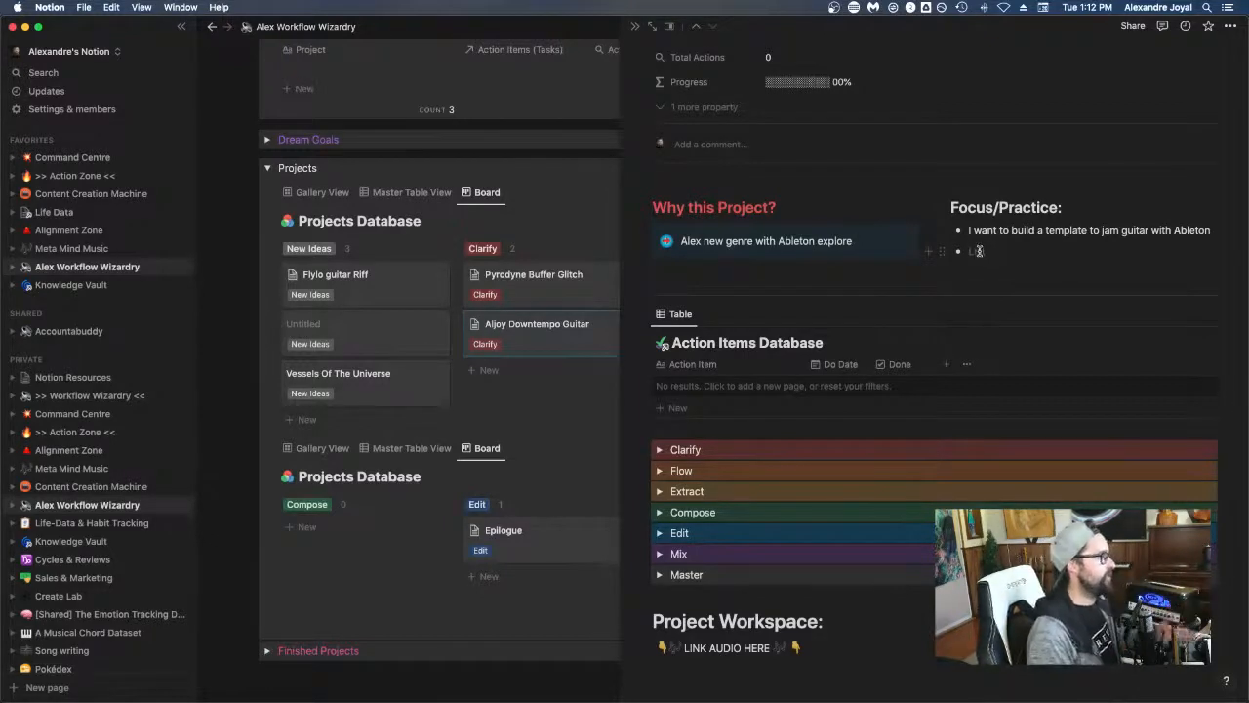
# Step: Expand the Clarify checklist on the project page
pyautogui.scroll(-1, 922, 278)
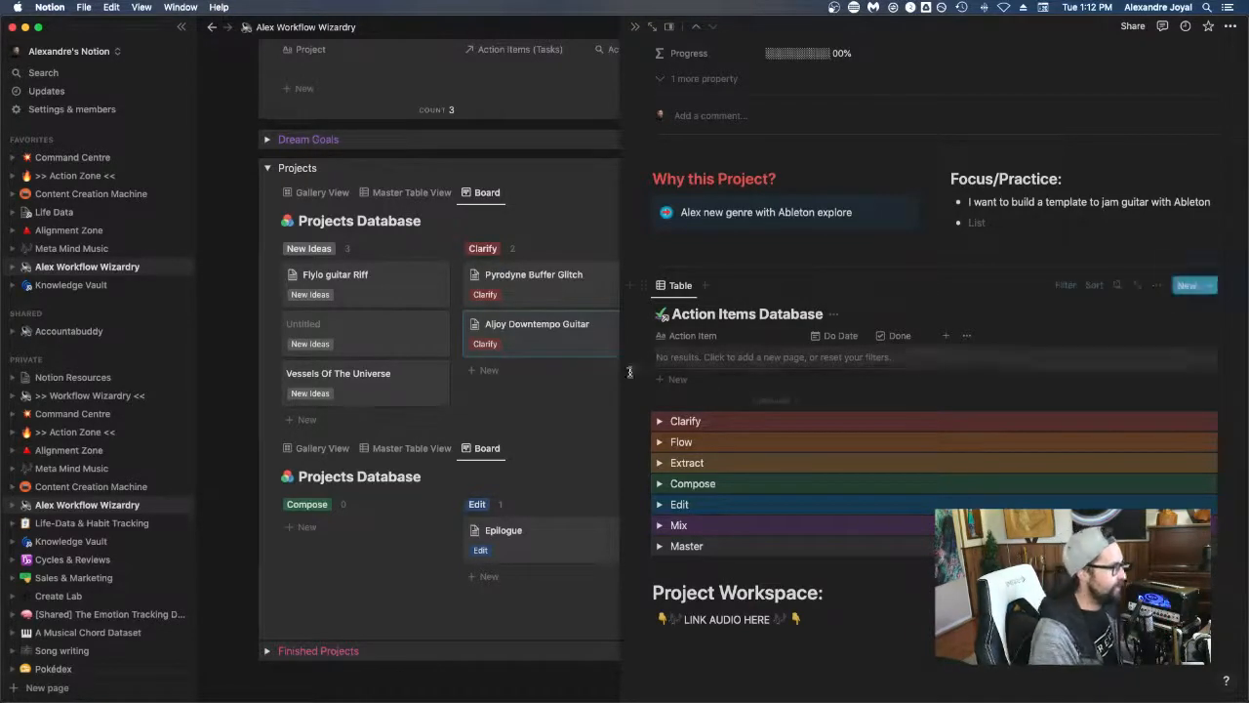
pyautogui.click(662, 420)
pyautogui.scroll(-2, 664, 390)
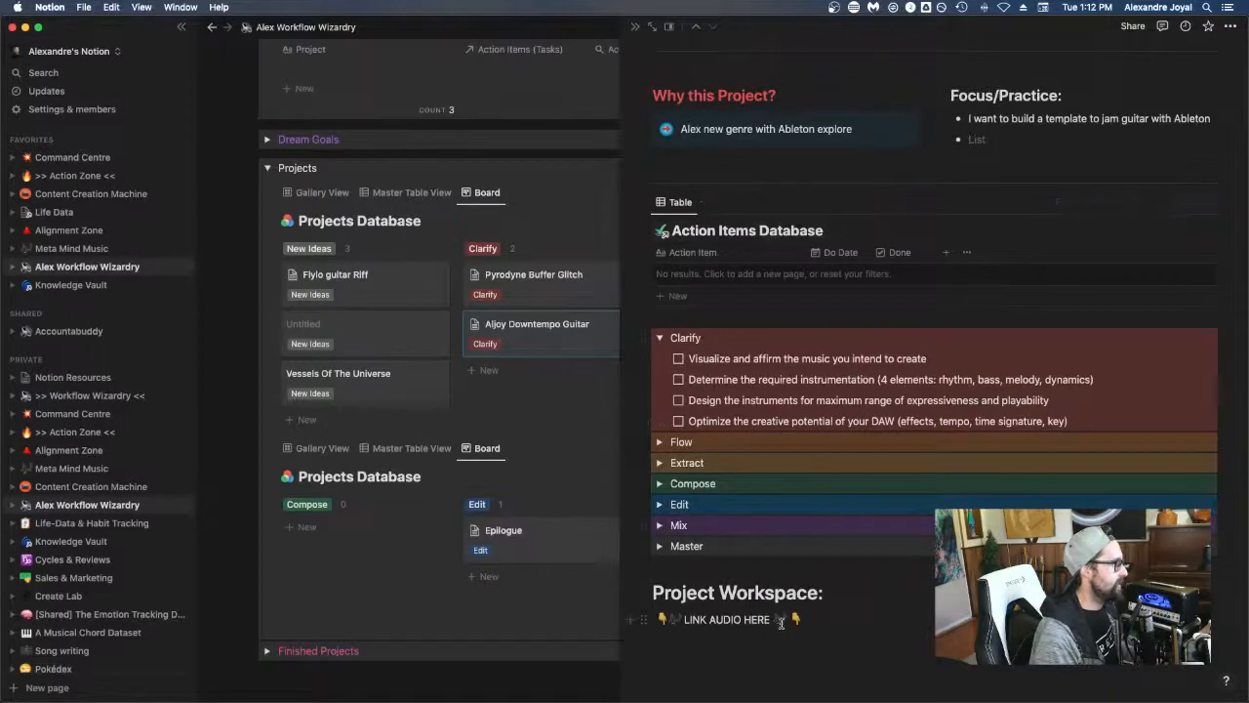
# Step: Add the lines "Guitar looping" and "Live jamming / improv" beneath the Project Workspace heading, above the audio link placeholder
pyautogui.click(835, 591)
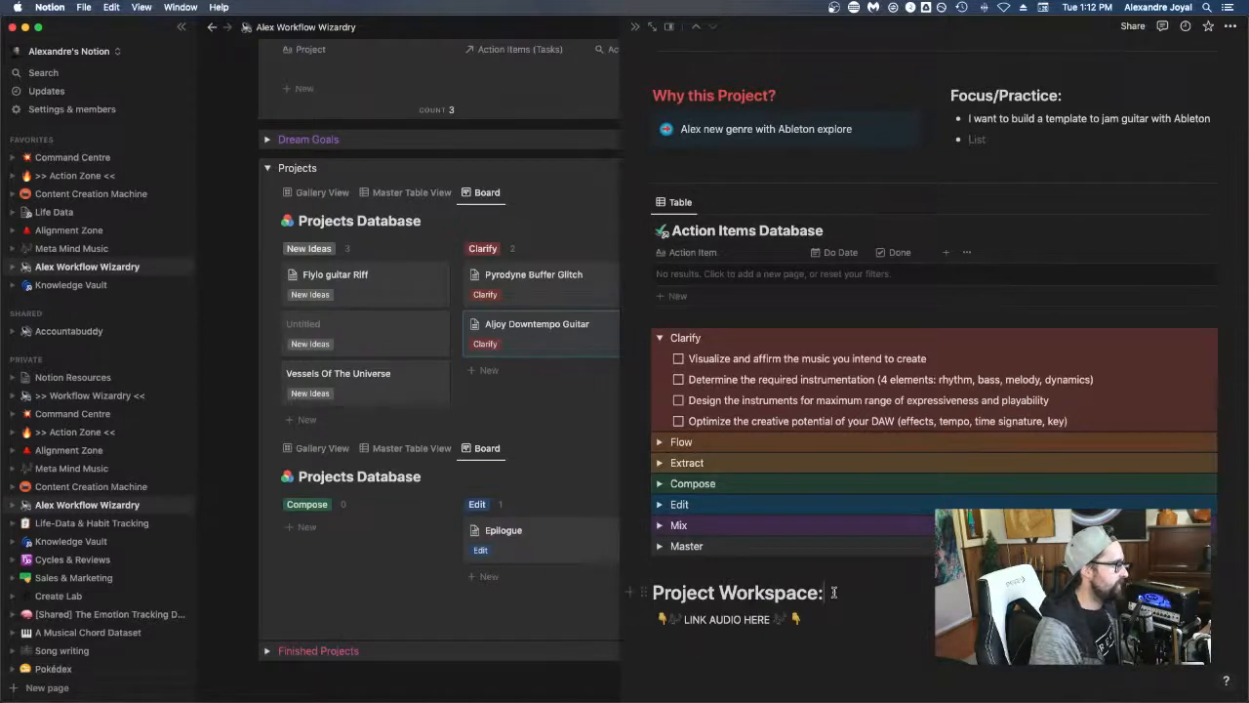
pyautogui.press('Return')
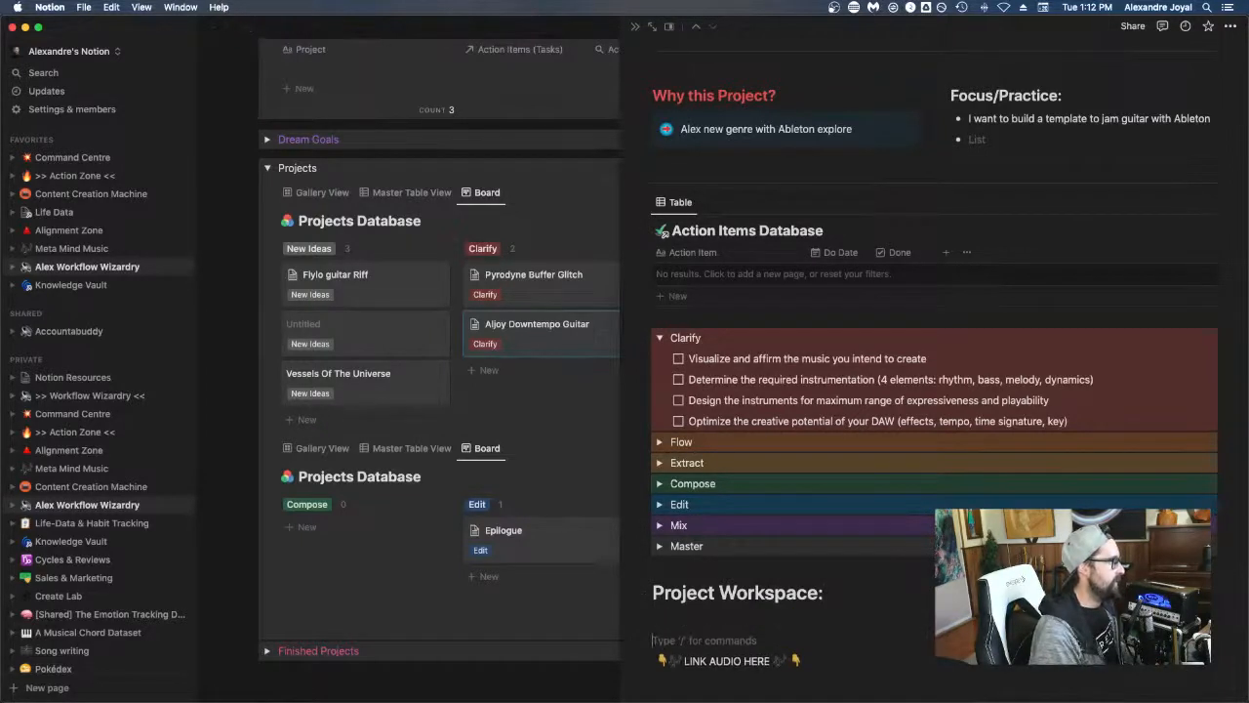
pyautogui.scroll(-1, 694, 619)
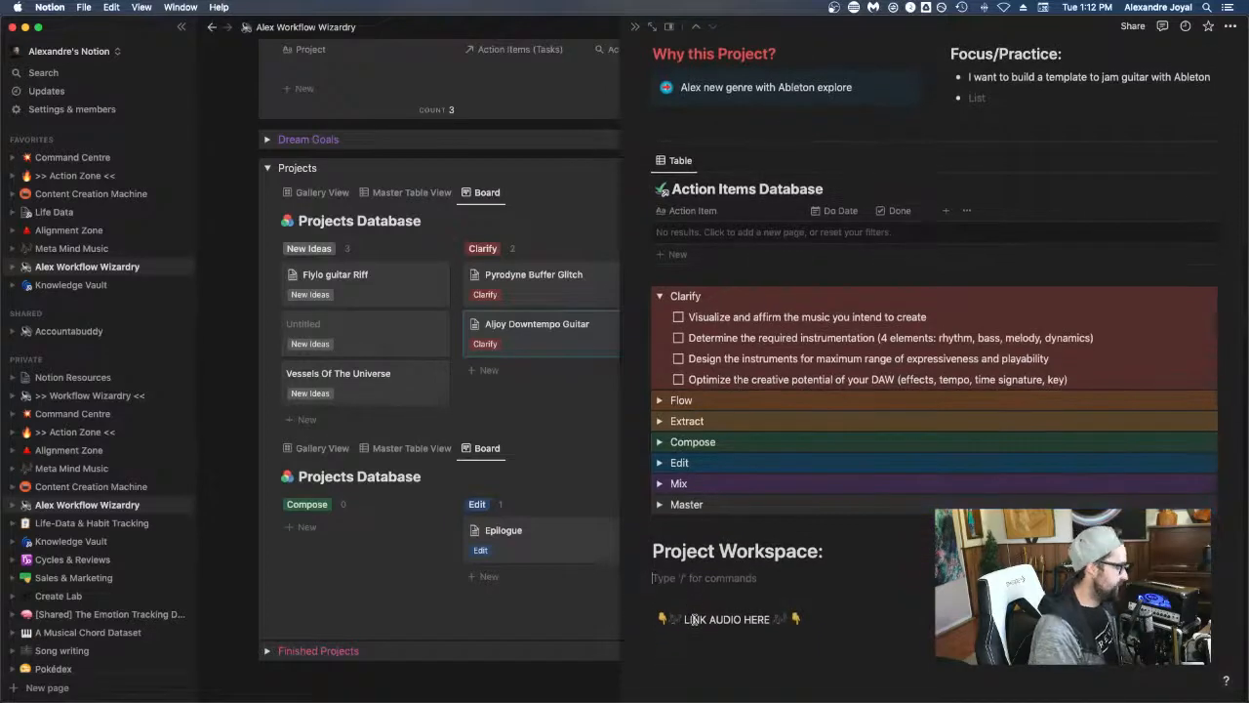
pyautogui.write('Guitar loopin')
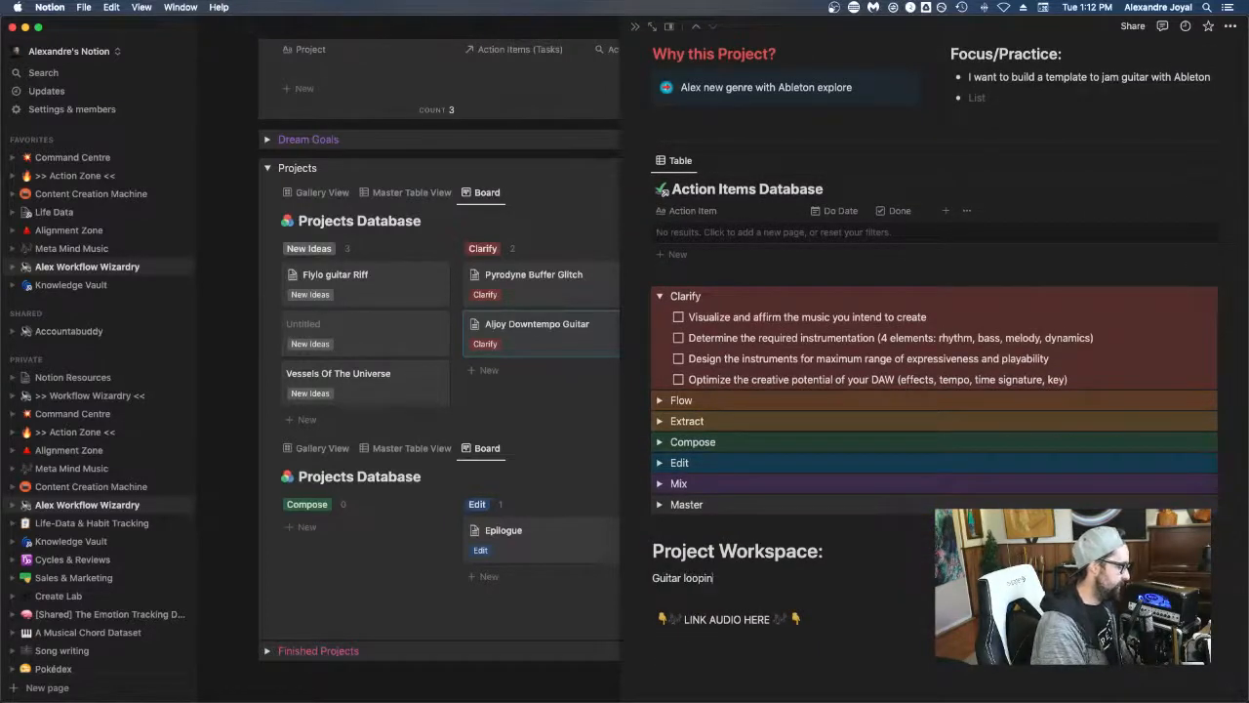
pyautogui.write('g')
pyautogui.press('Return')
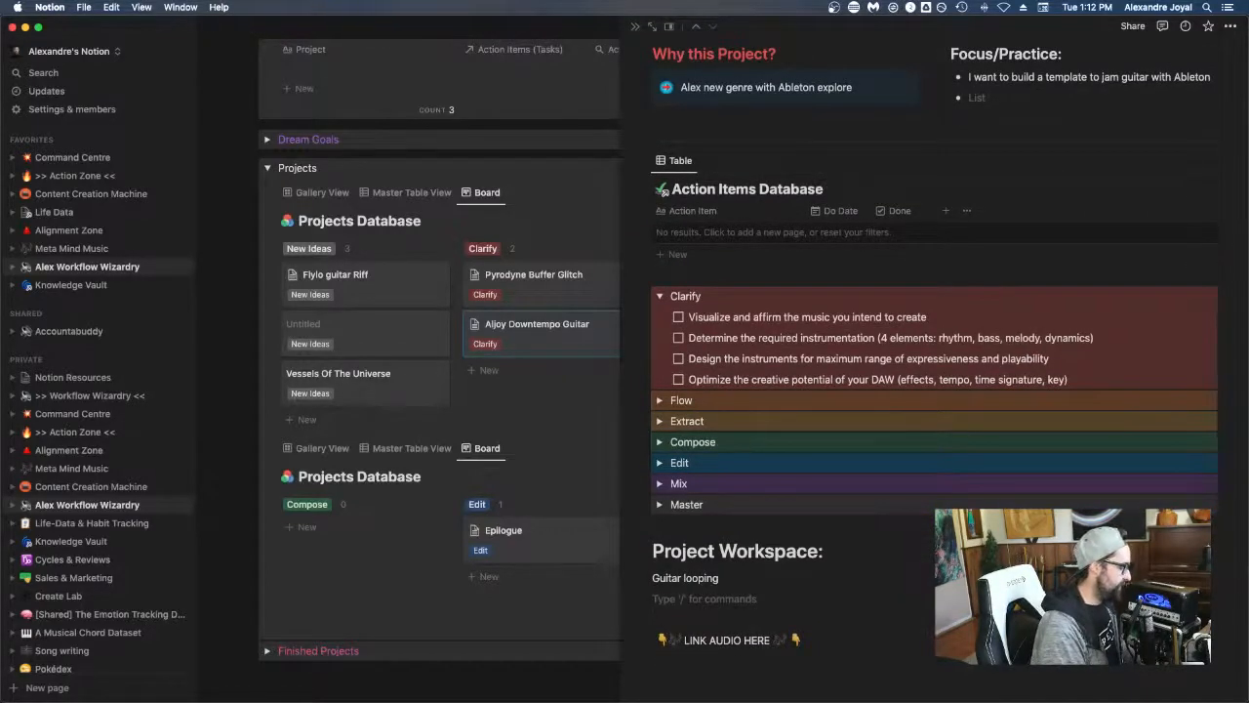
pyautogui.write('Live jammi')
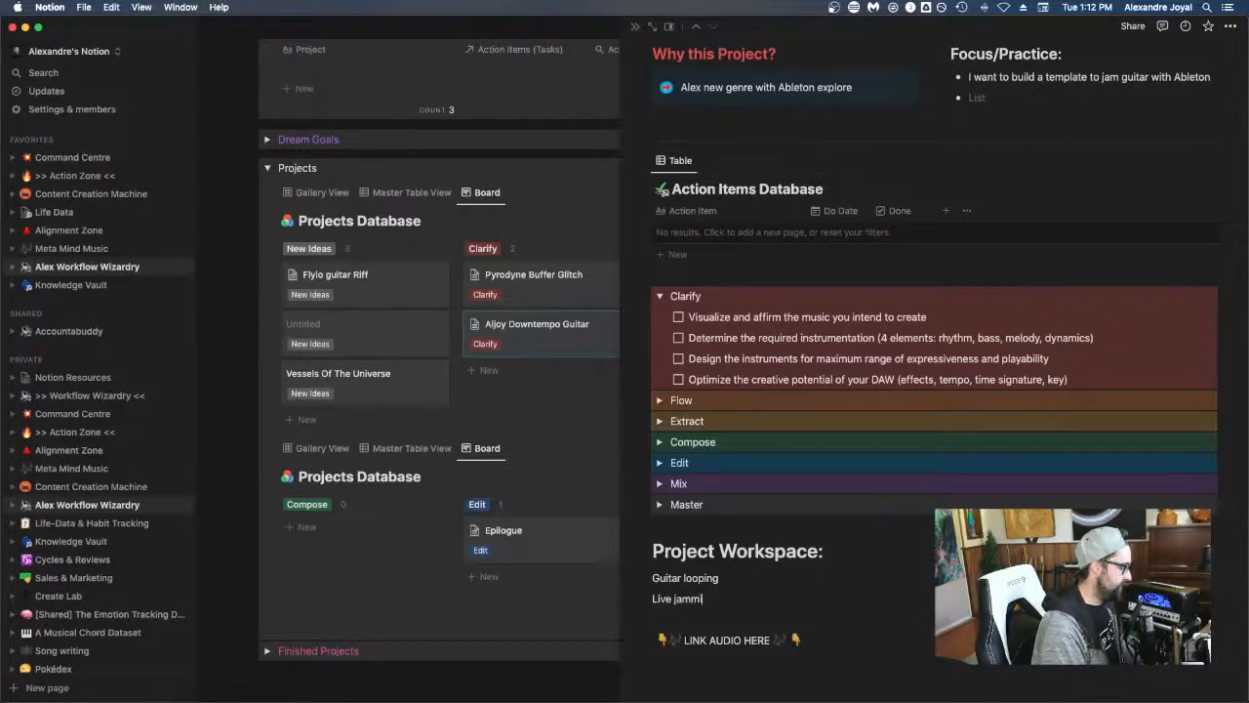
pyautogui.write('ng / improve')
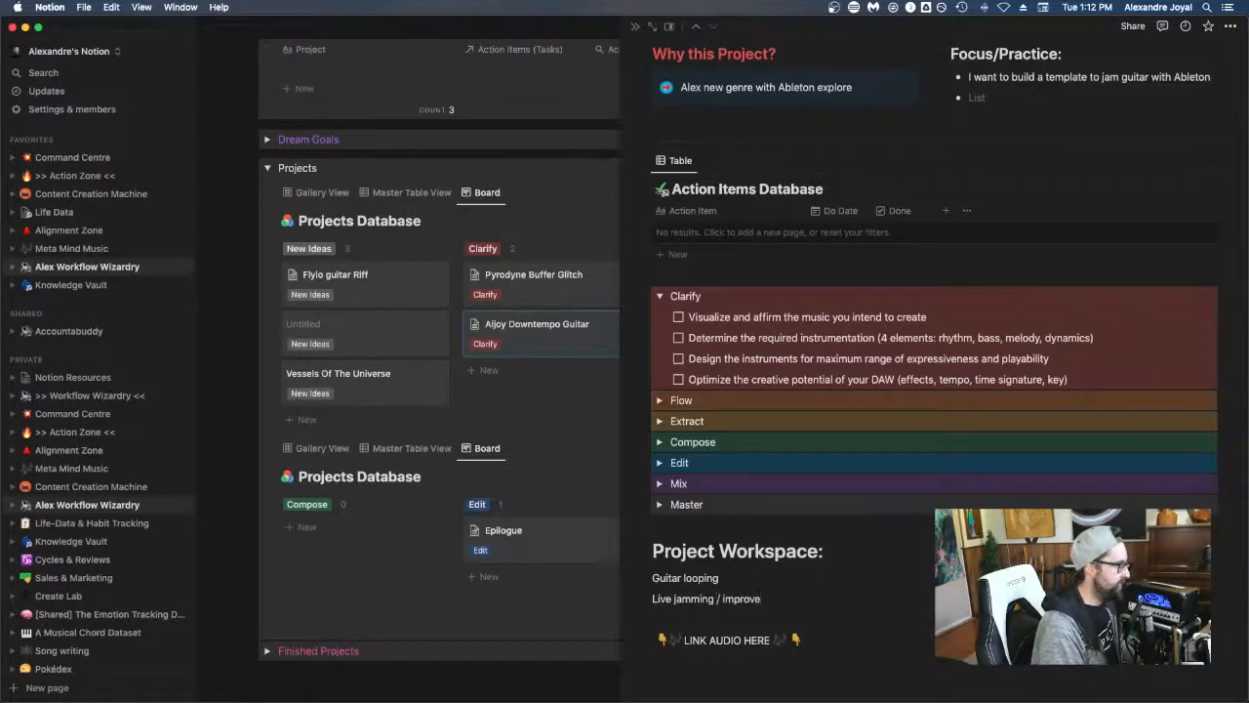
pyautogui.press('BackSpace')
pyautogui.press('Return')
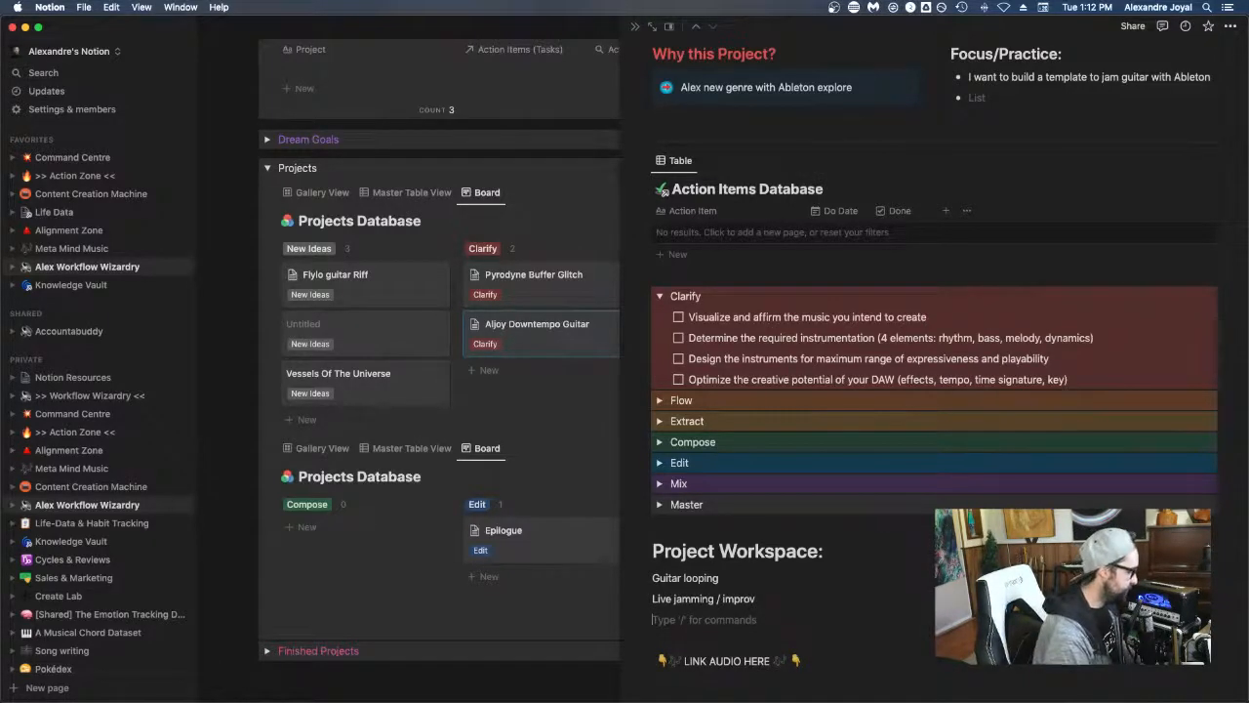
# Step: Add the line "Downtempo type grooves (80-100) bpm" below the live jamming note in the Project Workspace
pyautogui.write('Dow')
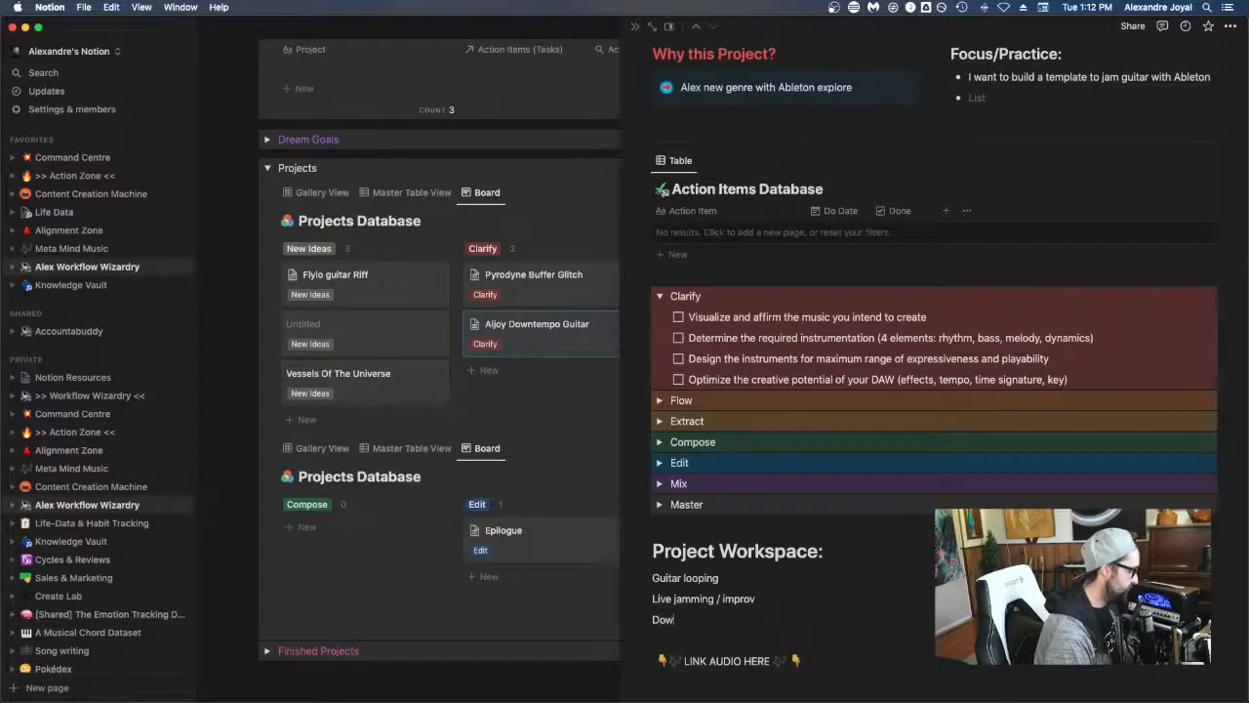
pyautogui.write('ntempo type grooves')
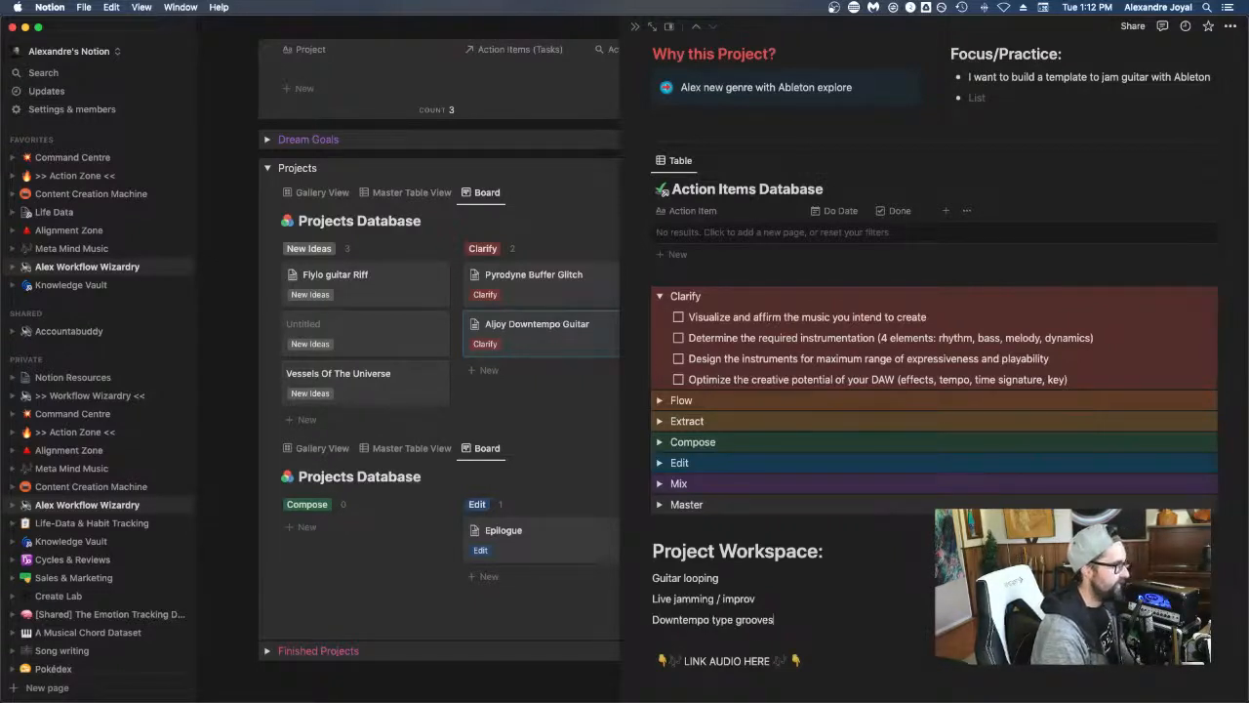
pyautogui.write(' (80-1')
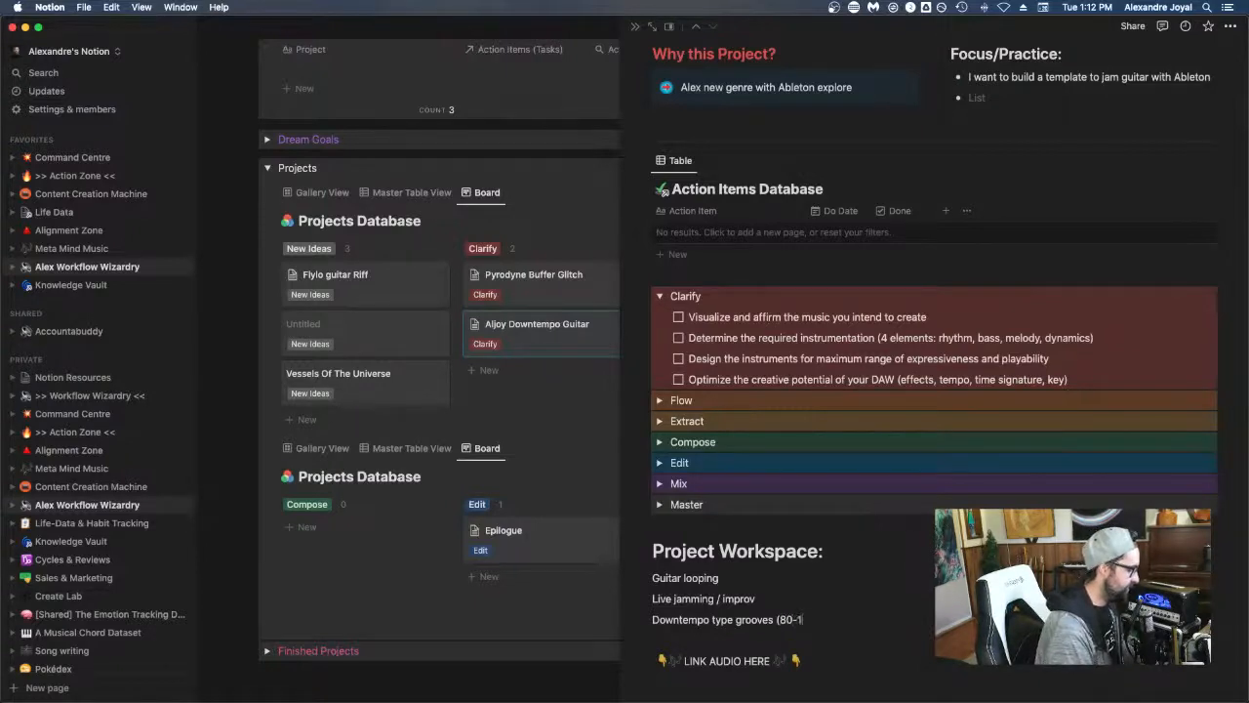
pyautogui.write('00)bpm')
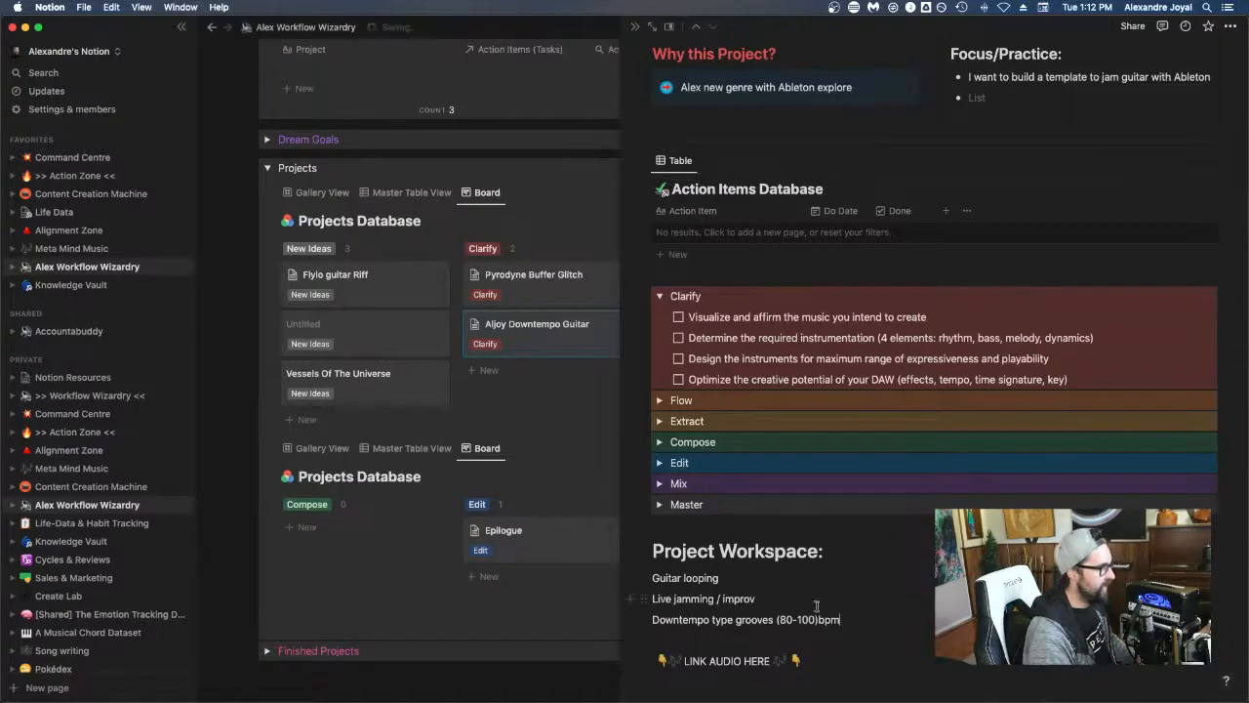
pyautogui.press('Left')
pyautogui.press('Left')
pyautogui.press('Left')
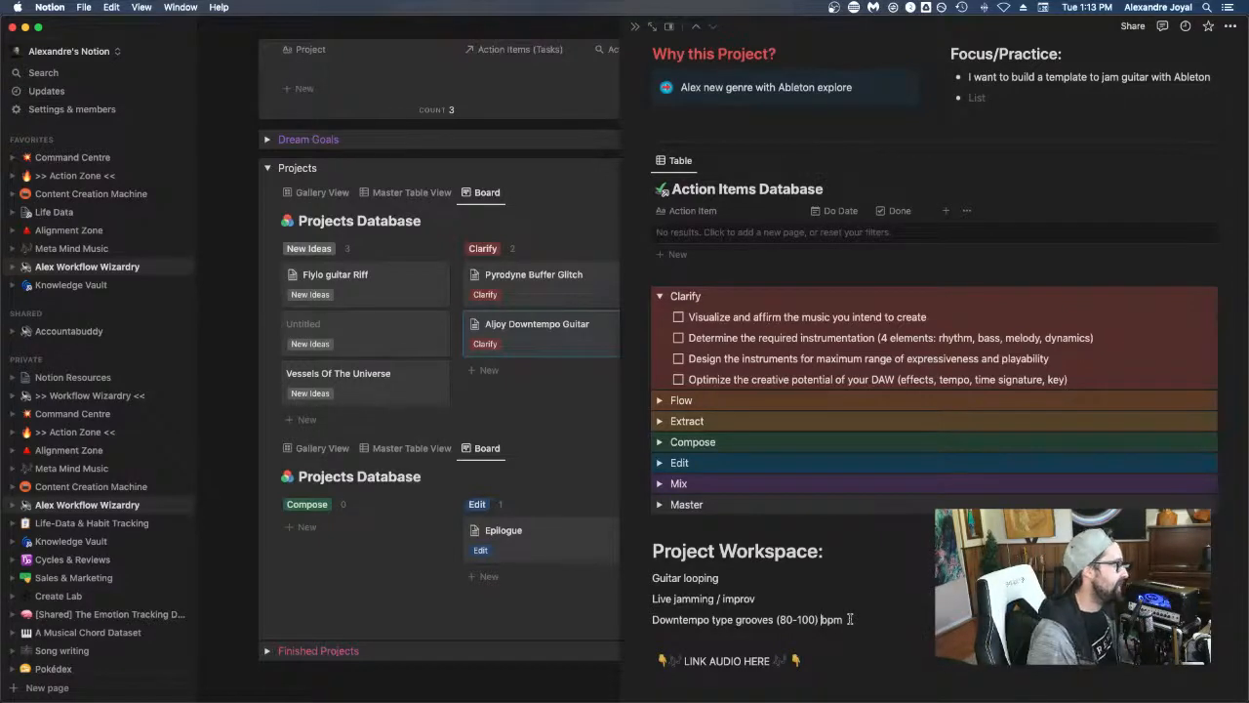
pyautogui.click(850, 619)
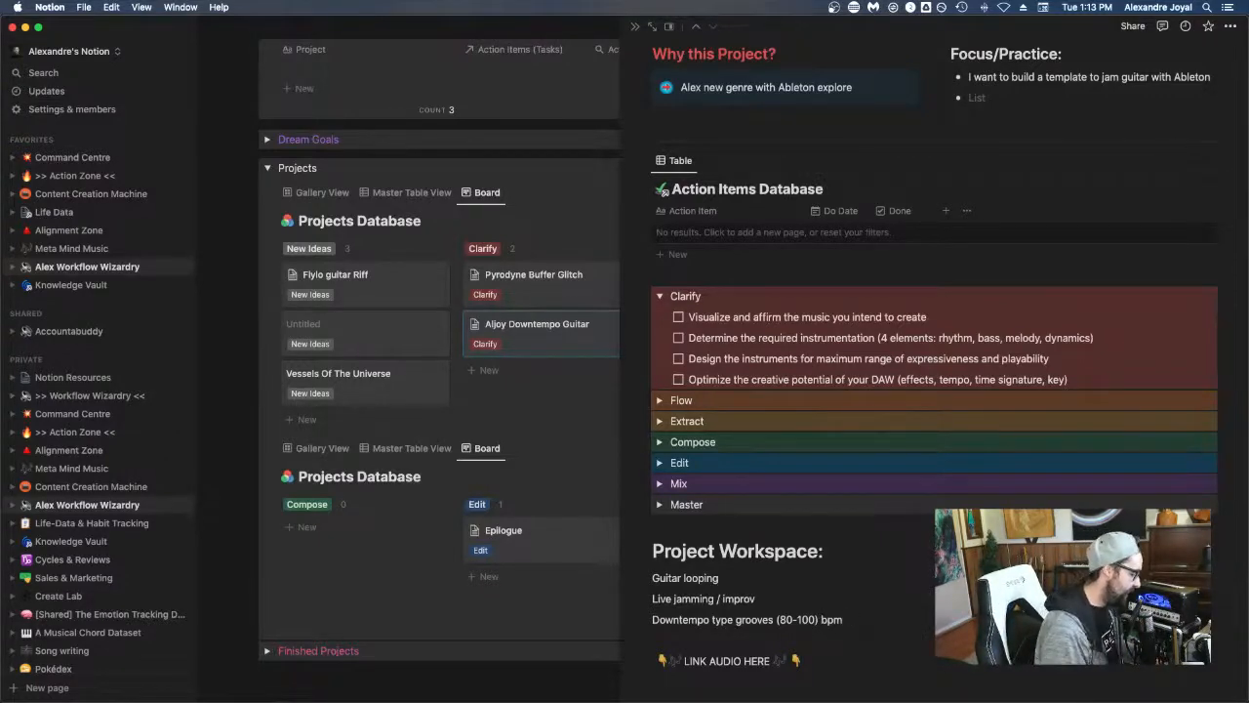
# Step: Add the line "Eastern instruments - NI stuff" below the downtempo grooves note in the Project Workspace
pyautogui.press('Return')
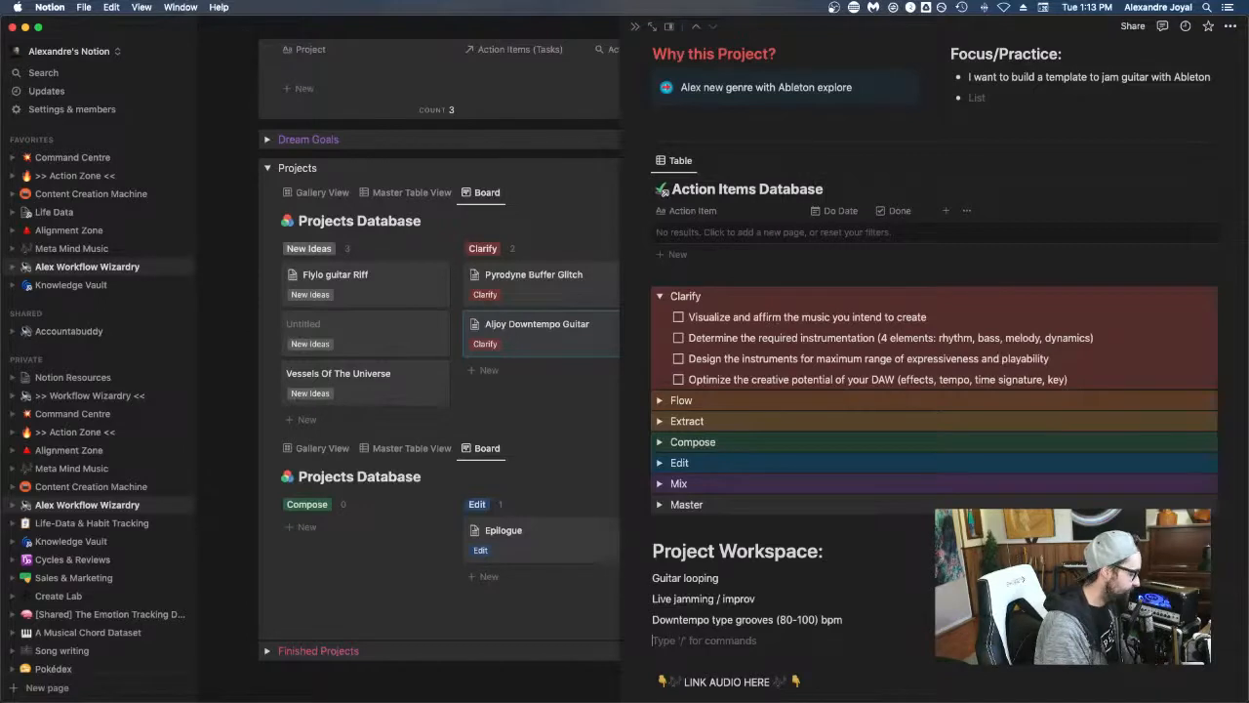
pyautogui.write('Eastern ')
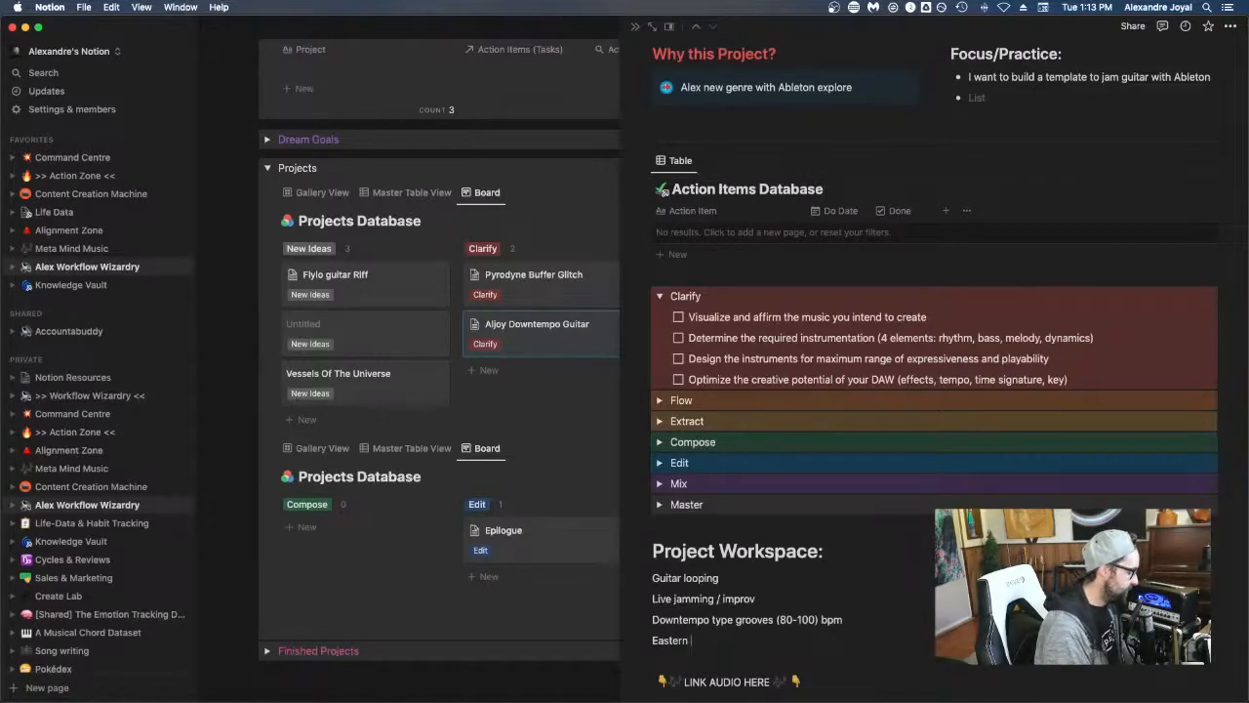
pyautogui.write('intruments')
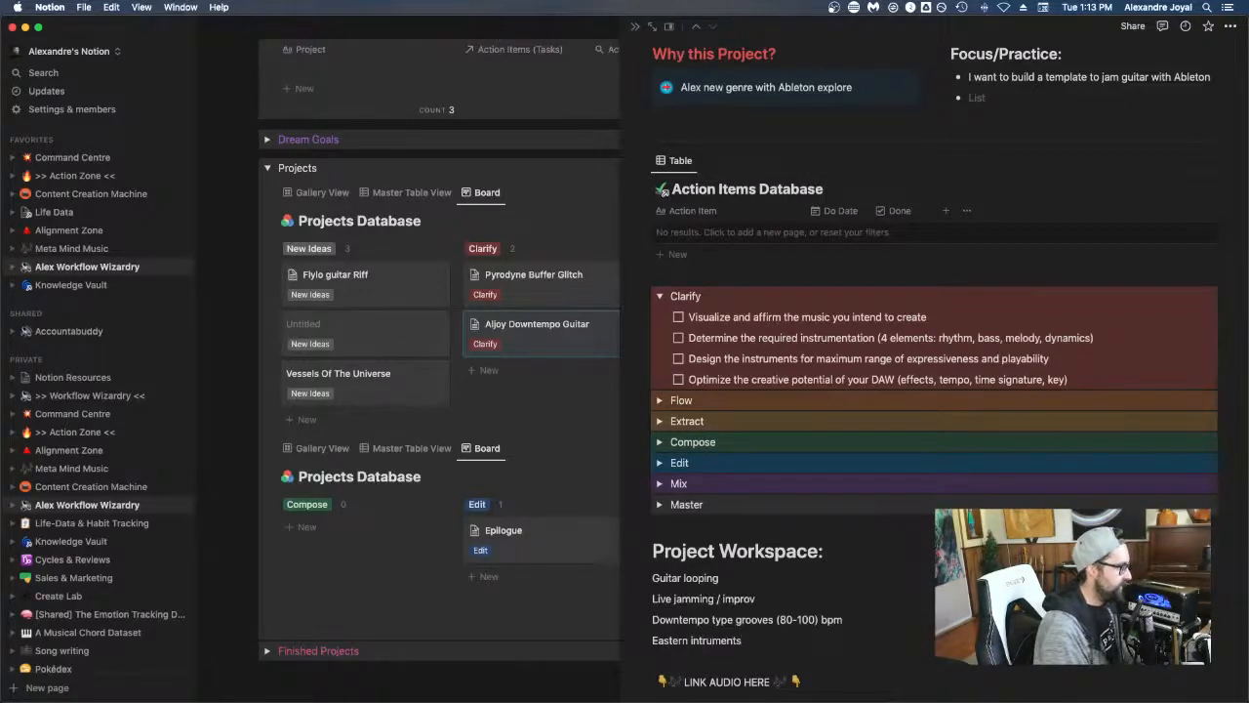
pyautogui.rightClick(722, 644)
pyautogui.click(707, 512)
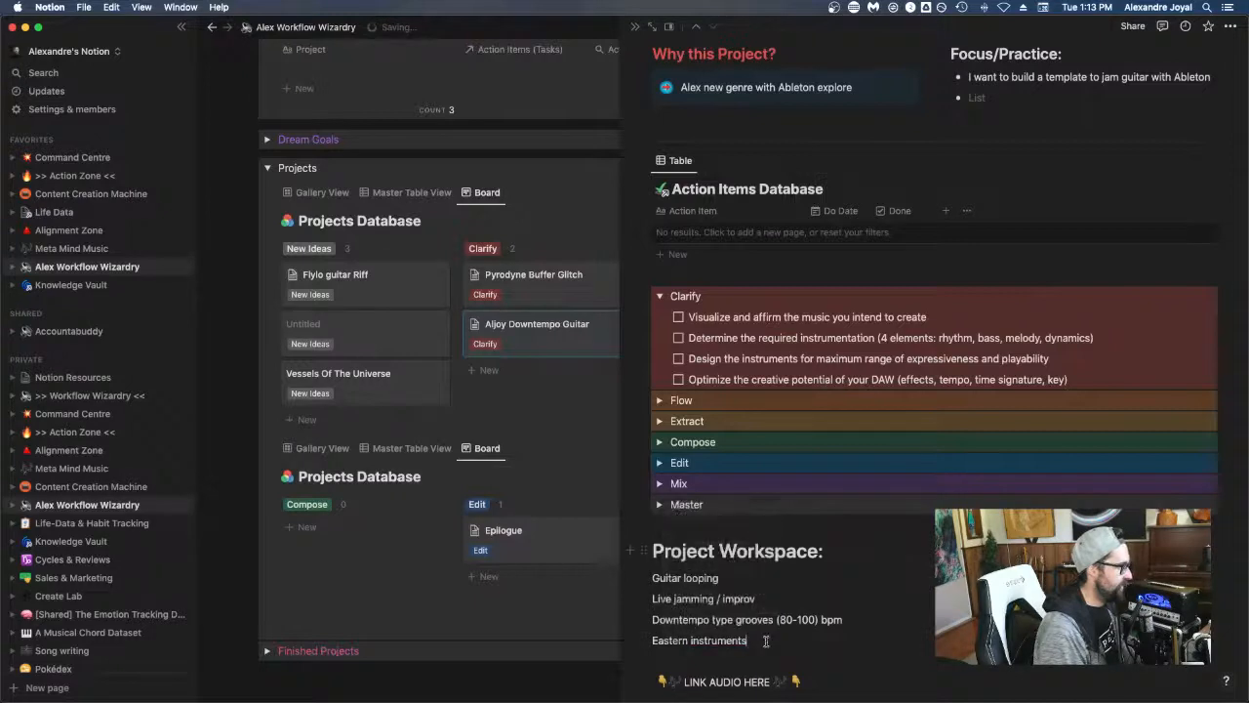
pyautogui.write('-')
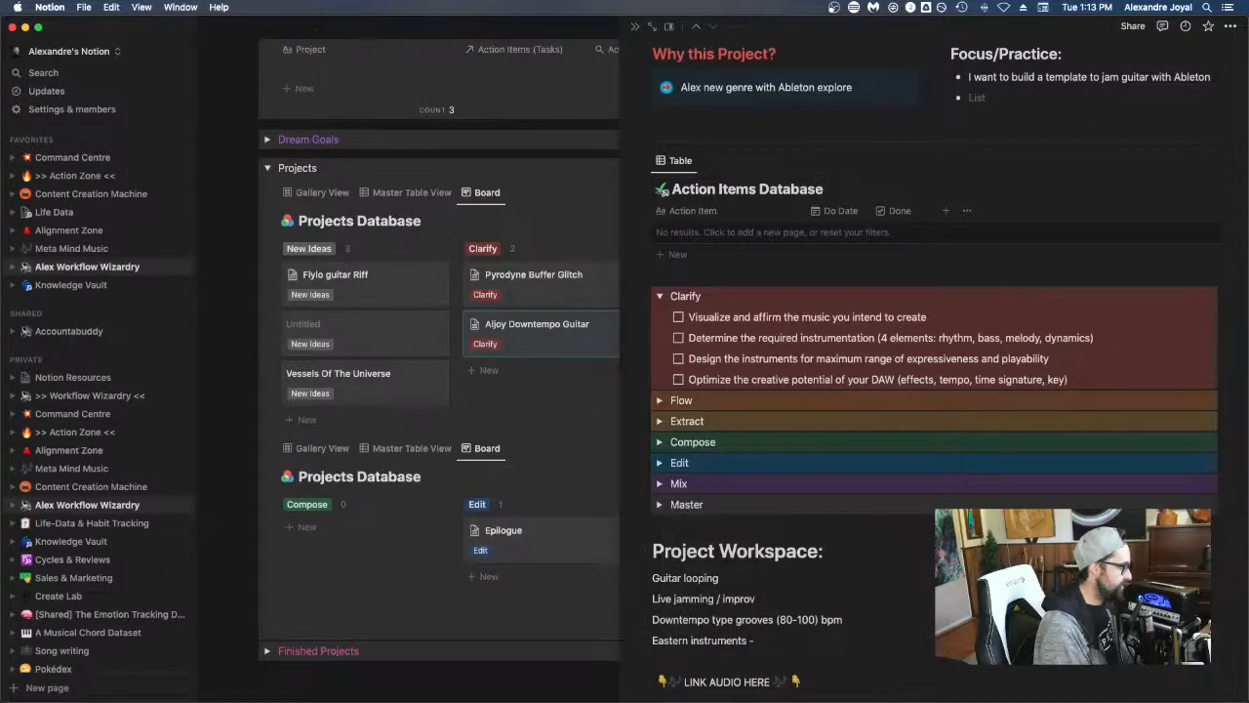
pyautogui.write(' NI')
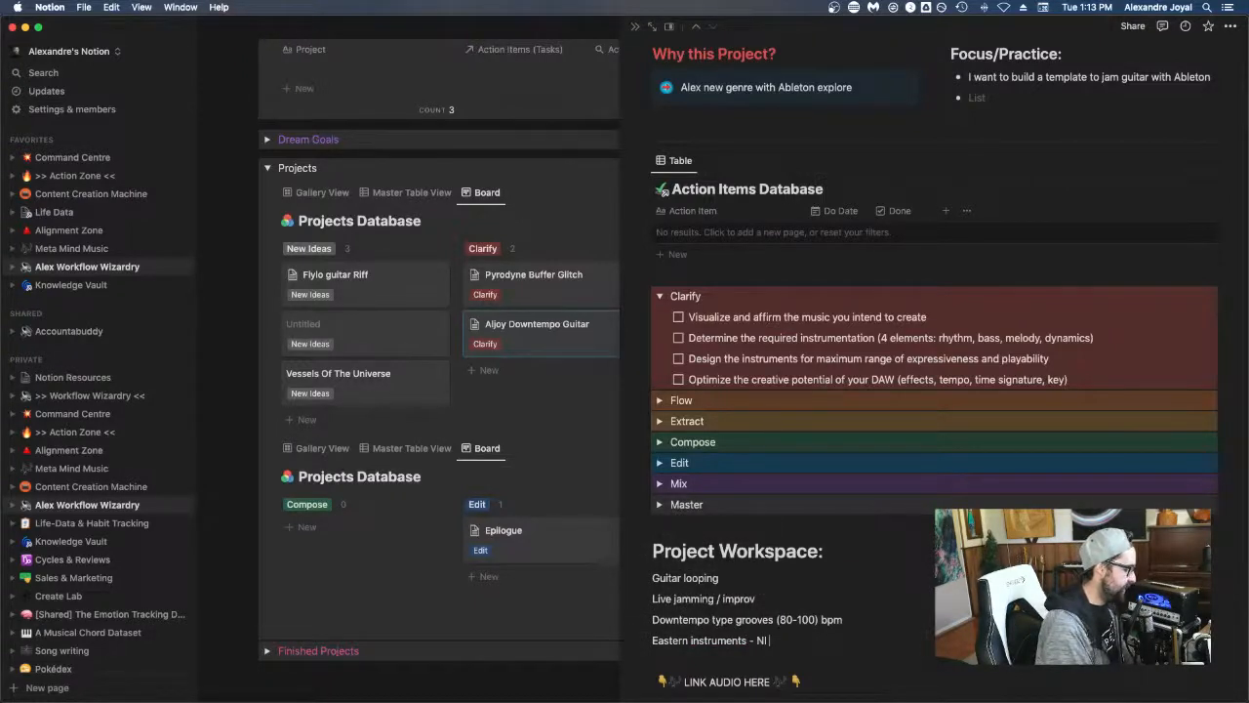
pyautogui.write(' int')
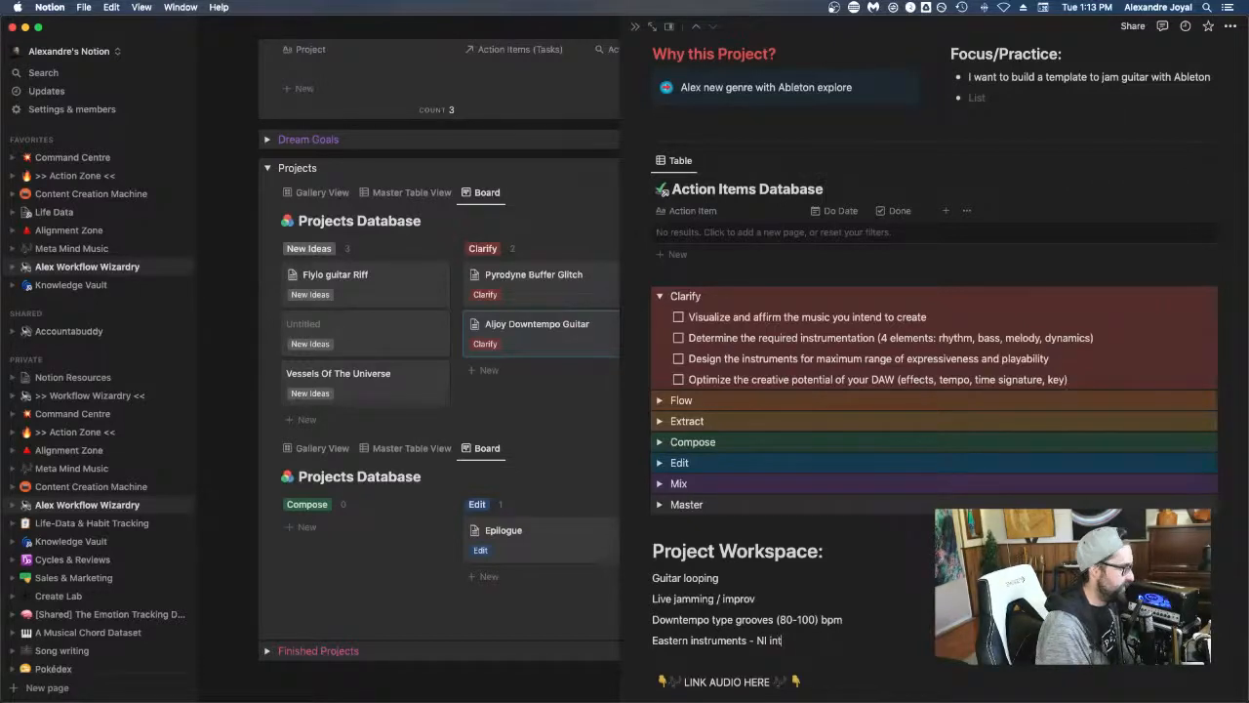
pyautogui.press('BackSpace')
pyautogui.press('BackSpace')
pyautogui.press('BackSpace')
pyautogui.write('stuff')
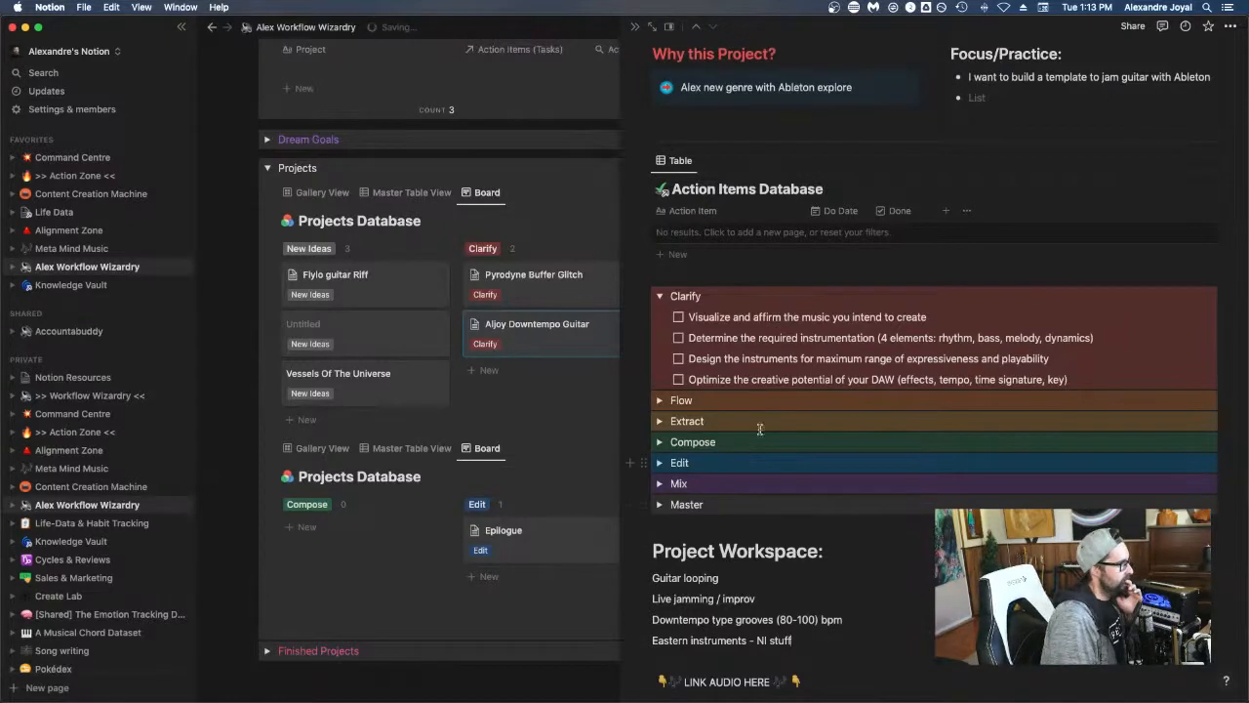
# Step: Add the lines "Guitar voice leading" and "Jazzy progressions" below the Eastern instruments note in the Project Workspace
pyautogui.scroll(-2, 762, 410)
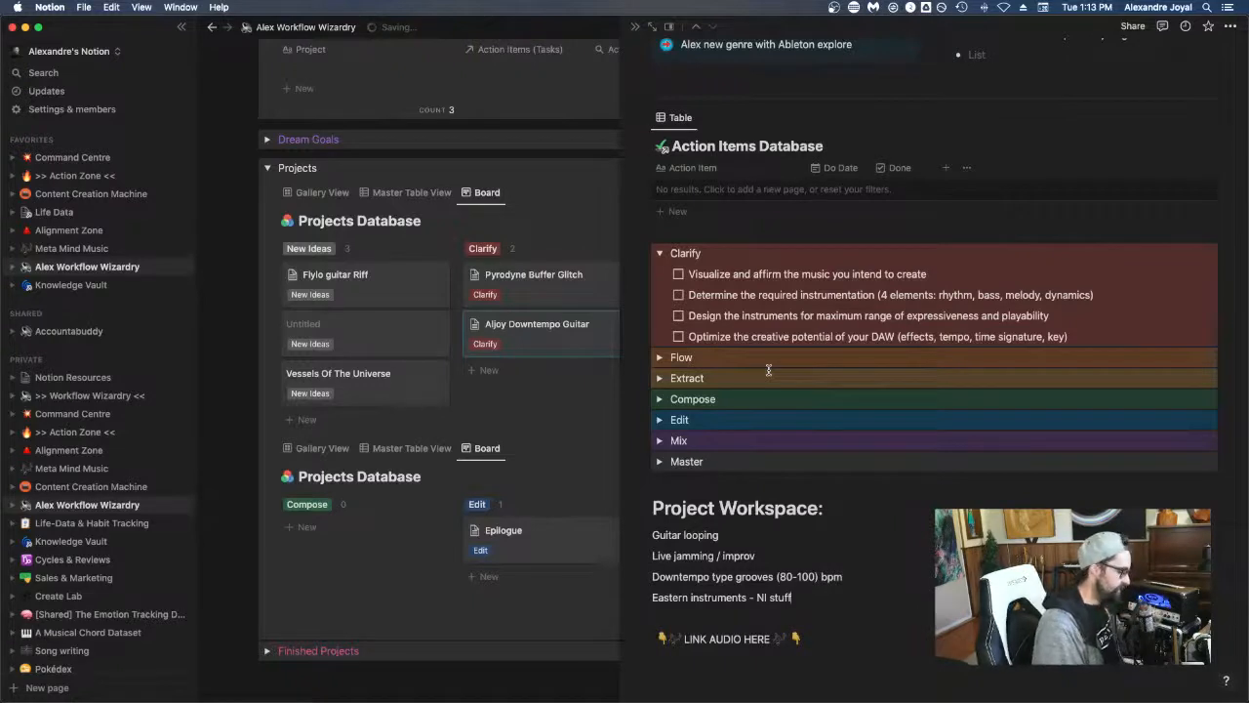
pyautogui.press('Return')
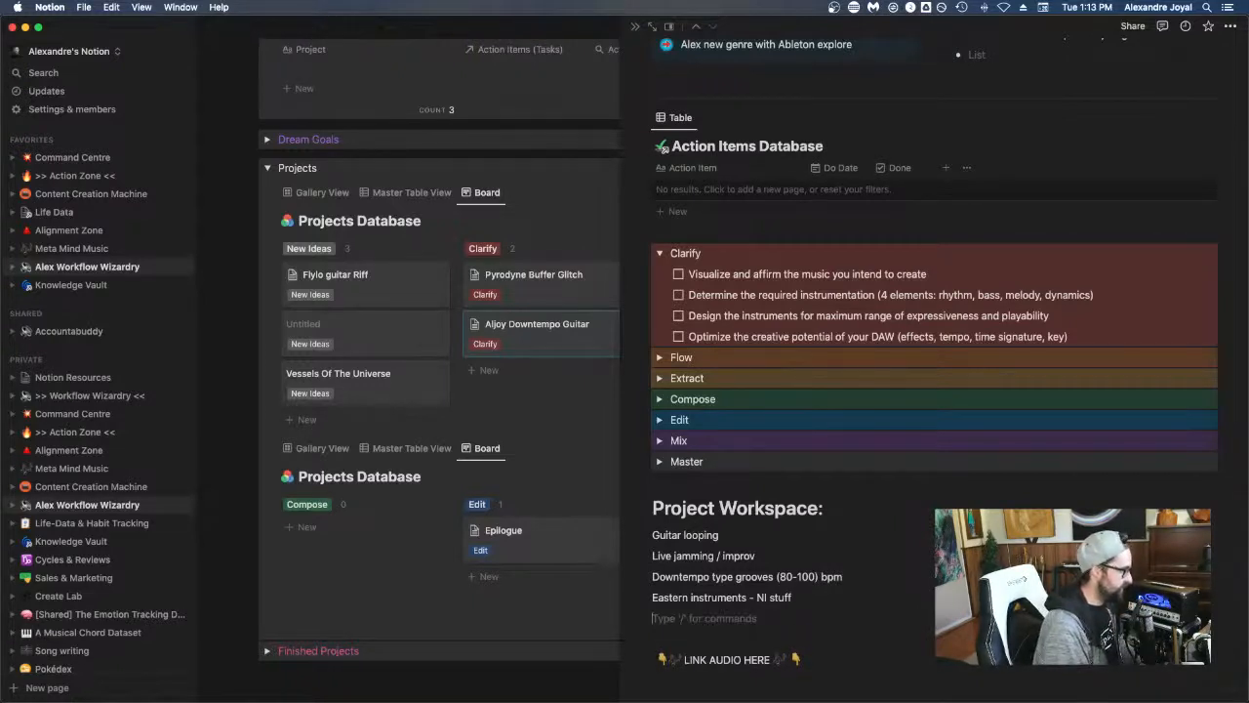
pyautogui.write('Guitar')
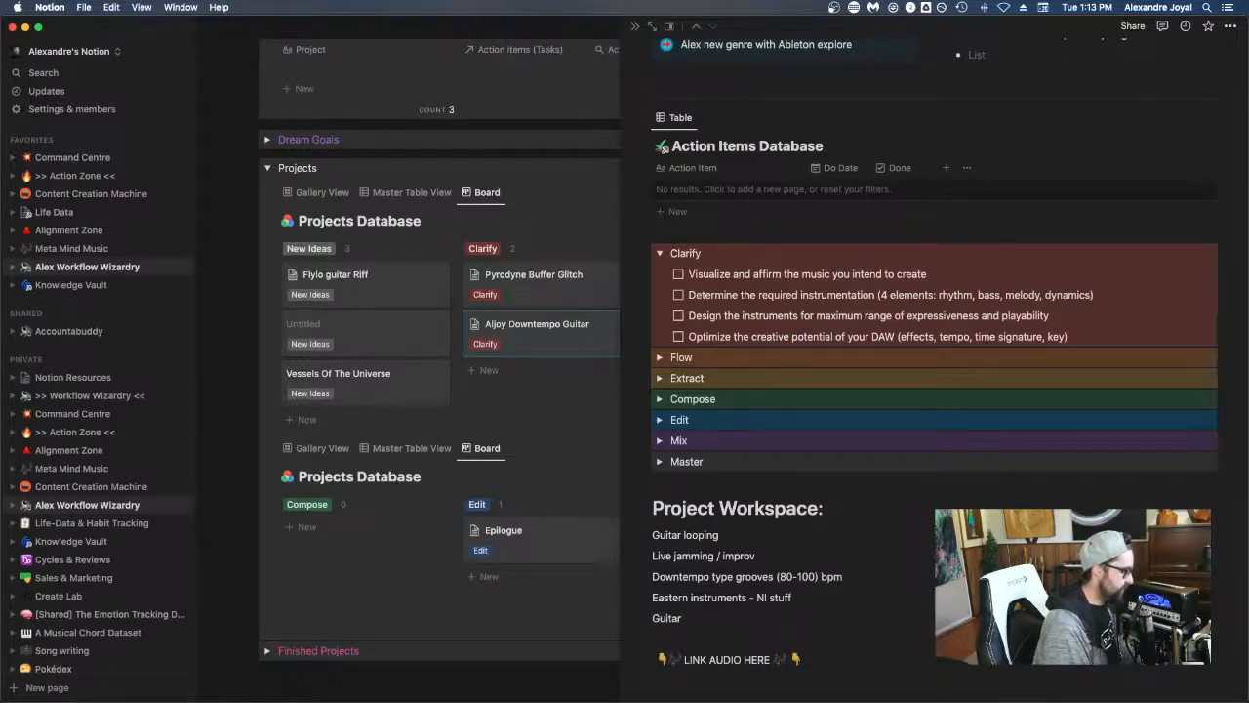
pyautogui.write(' voice')
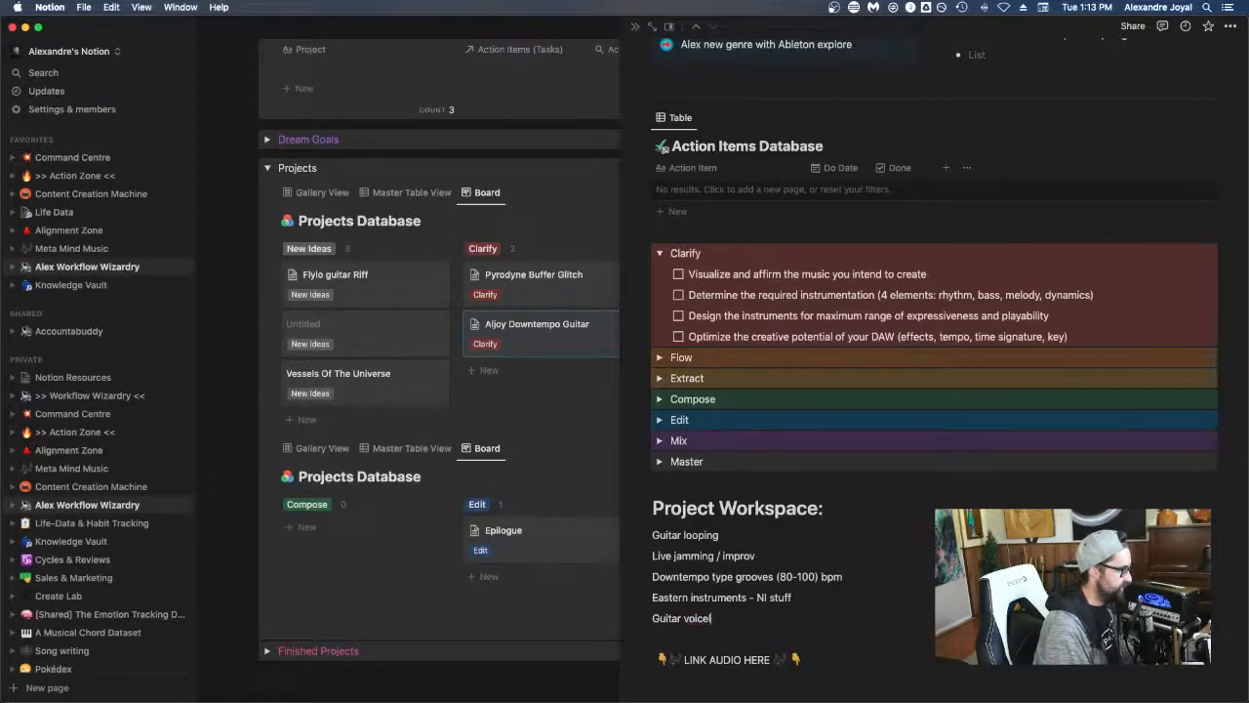
pyautogui.write(' leading')
pyautogui.press('Return')
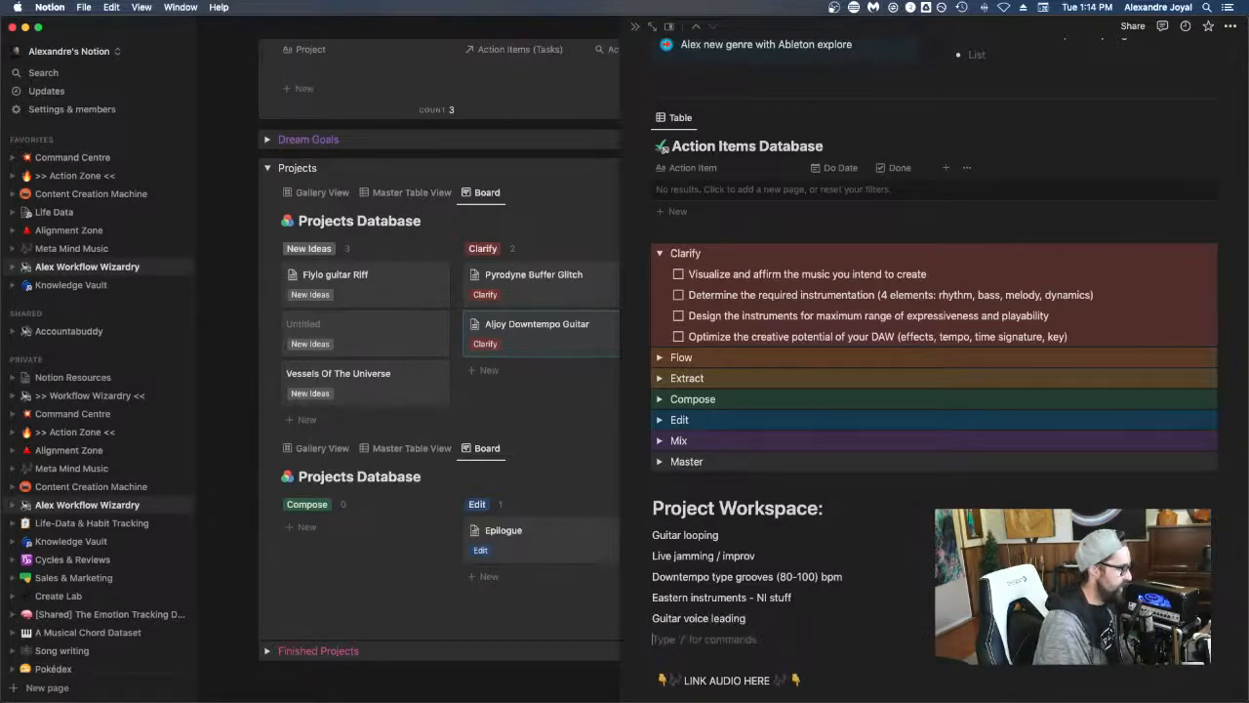
pyautogui.write('Jazzy pr')
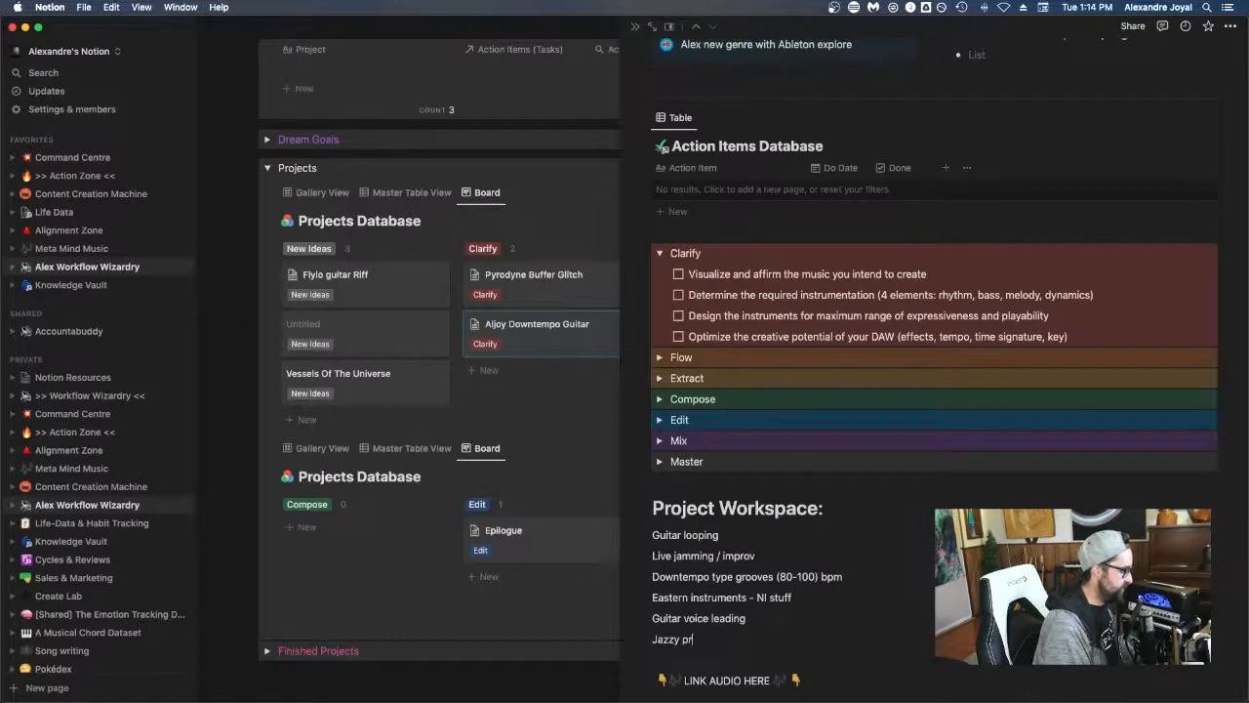
pyautogui.write('ogressions')
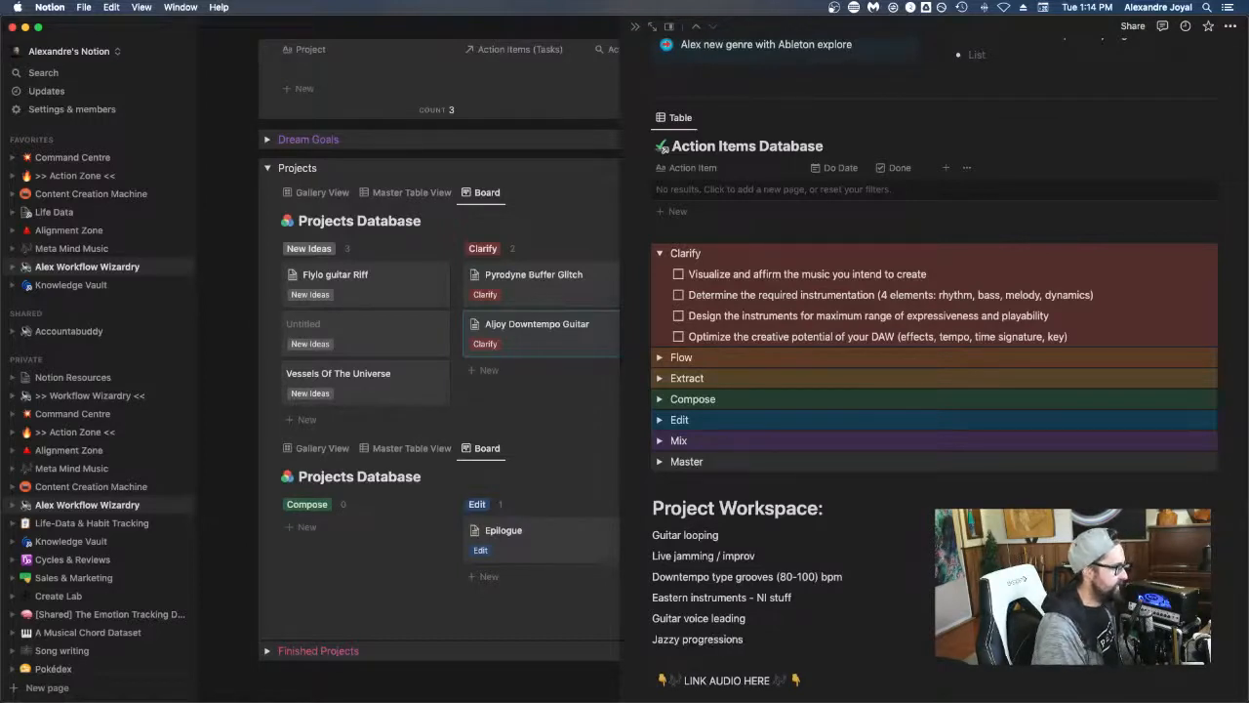
pyautogui.press('Return')
# Step: Check off "Visualize and affirm the music you intend to create" in the Clarify checklist
pyautogui.scroll(-2, 739, 476)
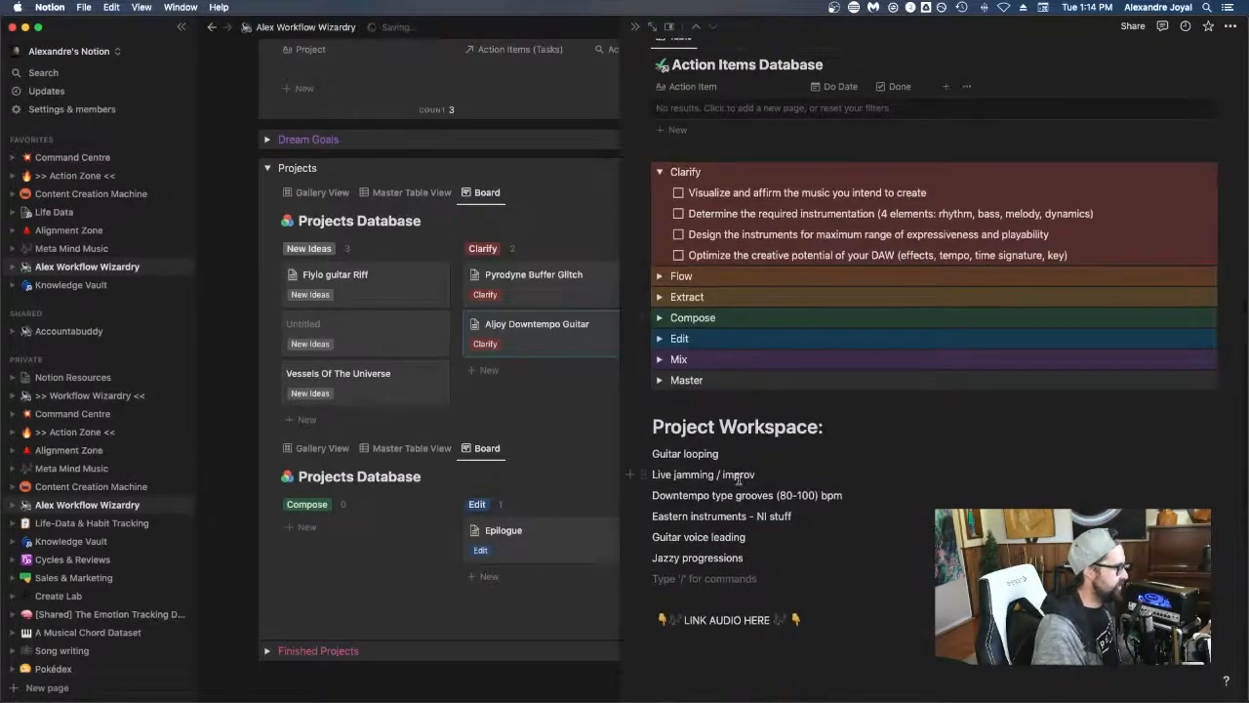
pyautogui.scroll(2, 848, 519)
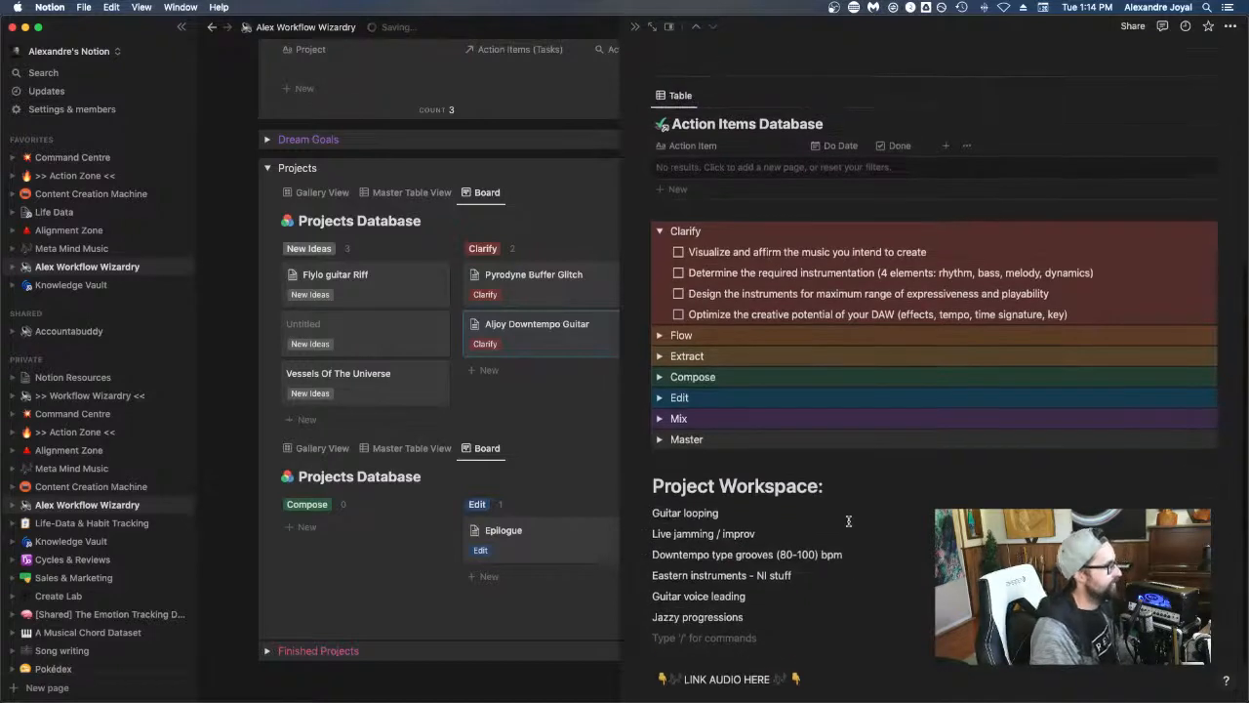
pyautogui.click(678, 252)
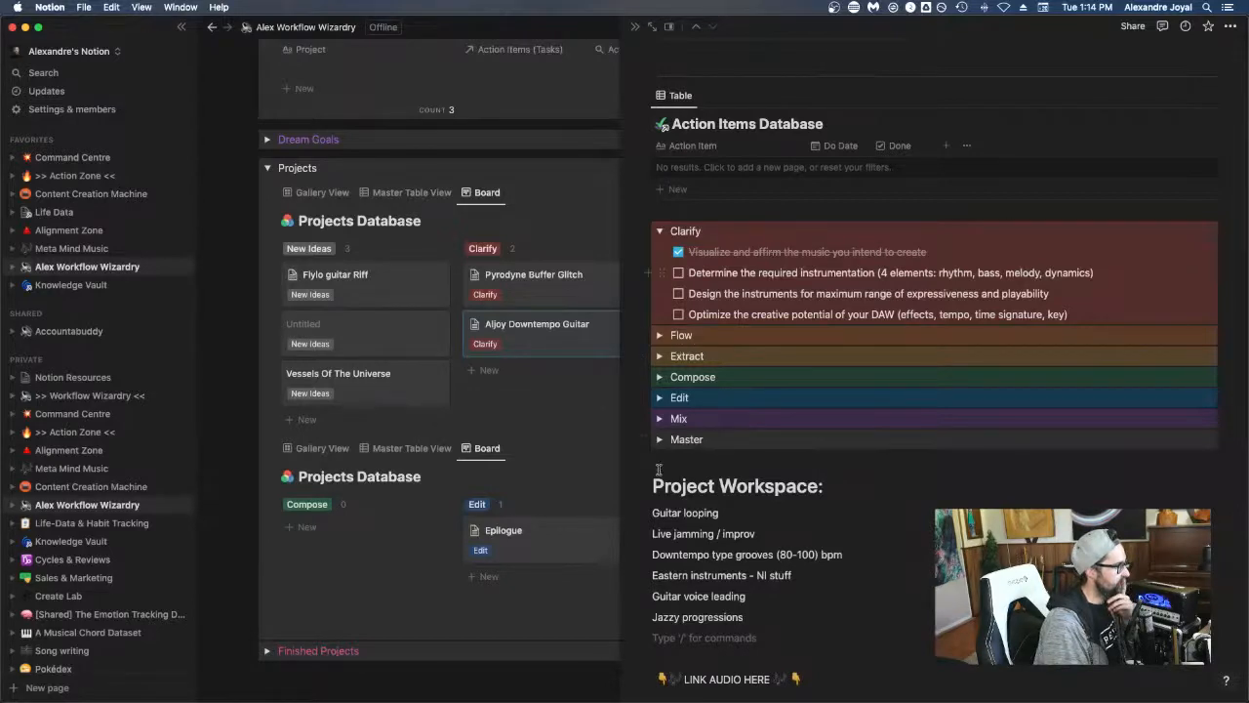
# Step: Switch to the Ableton Live set and delete the Grand Piano track
pyautogui.hotkey('ctrl', 'Up')
pyautogui.click(479, 323)
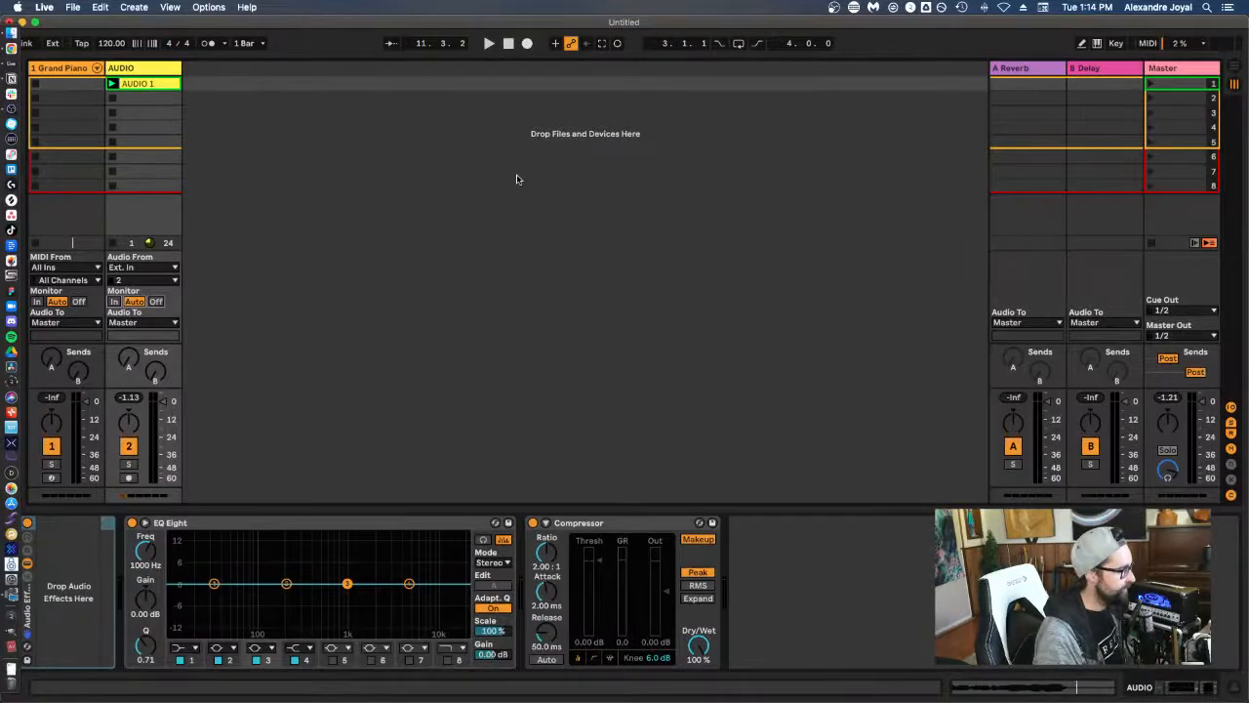
pyautogui.click(65, 171)
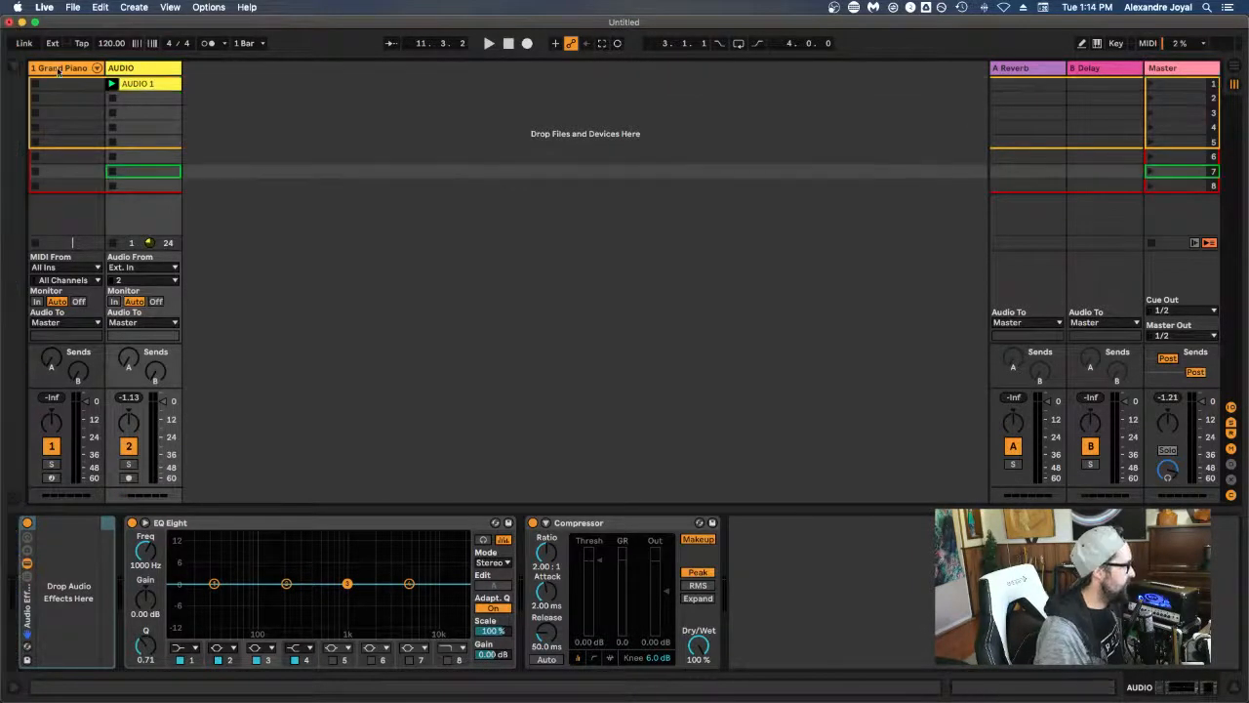
pyautogui.click(57, 70)
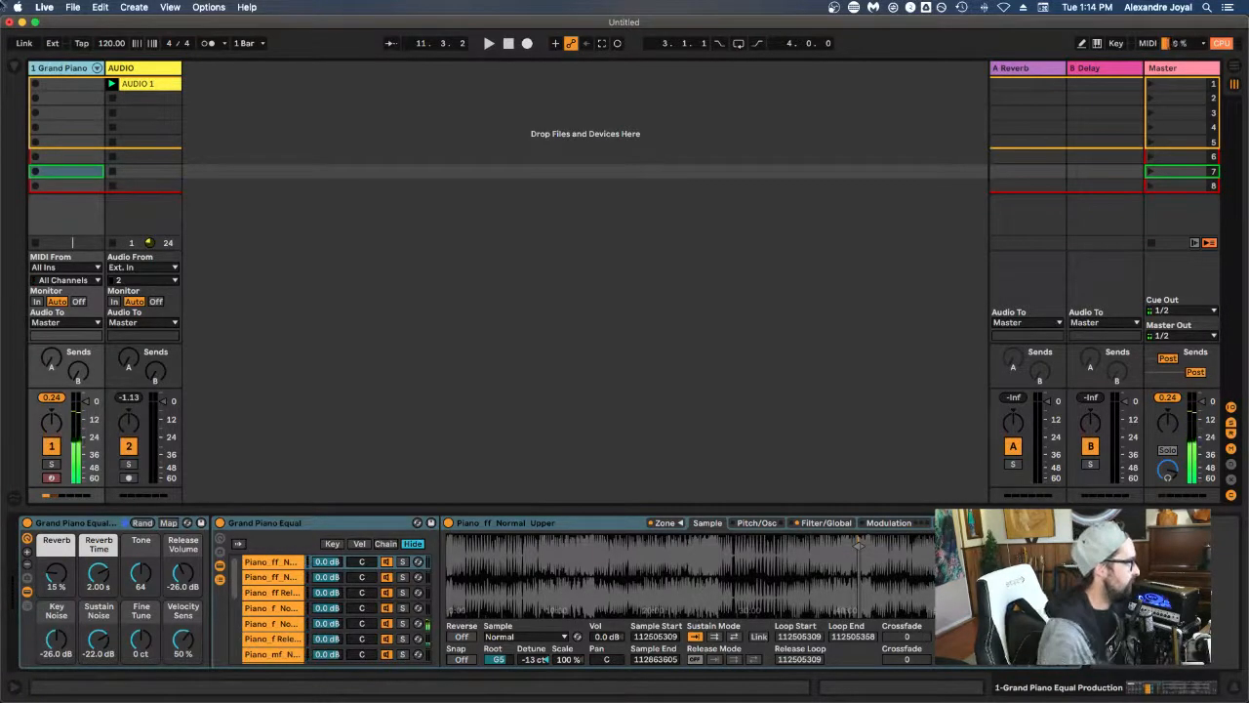
pyautogui.click(134, 73)
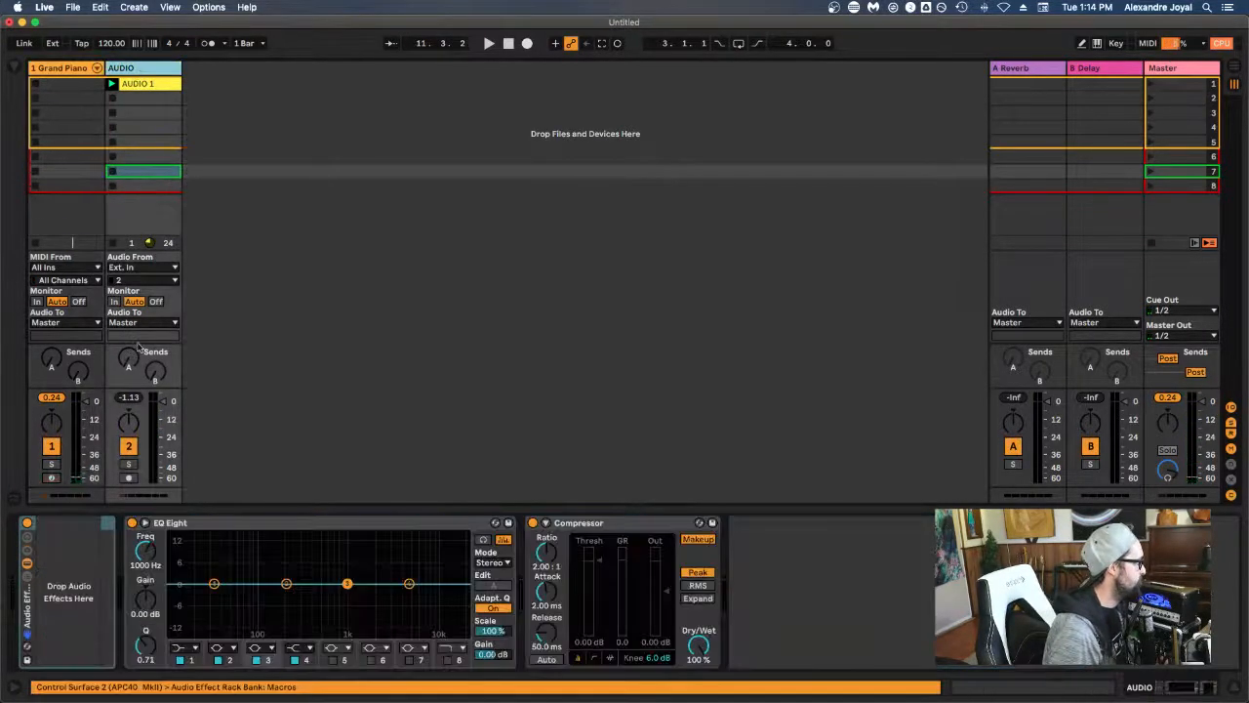
pyautogui.click(68, 69)
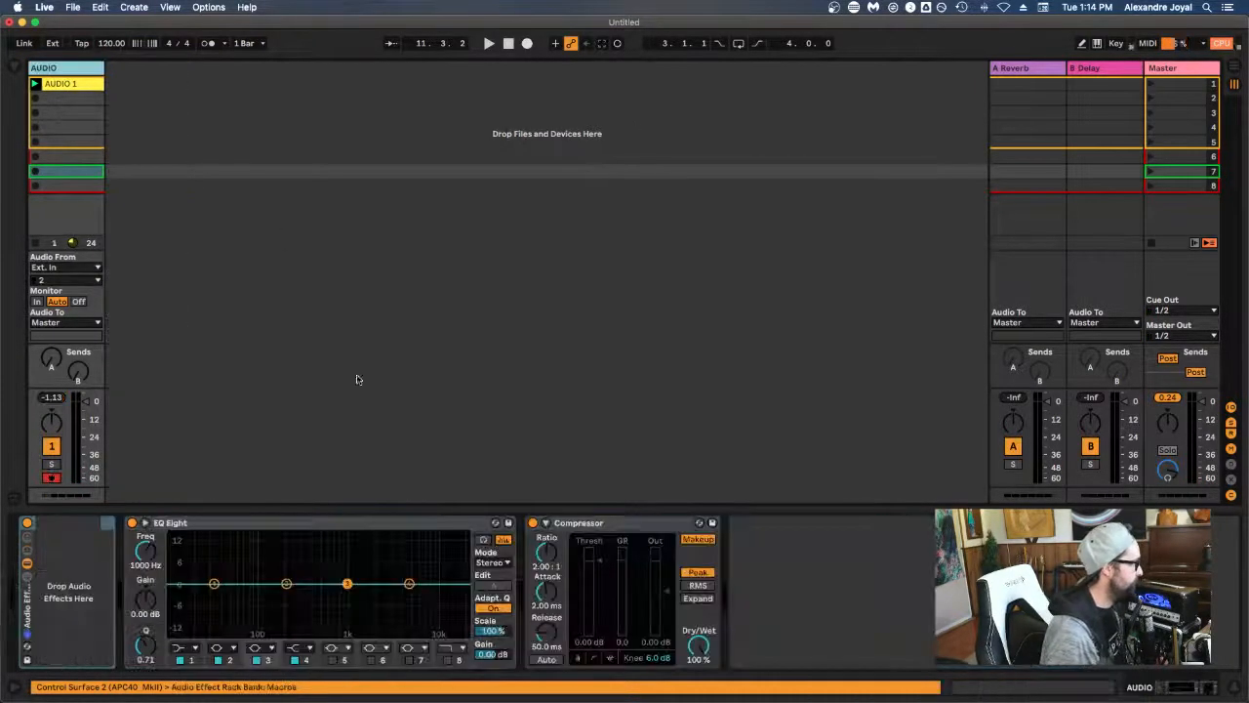
pyautogui.press('Delete')
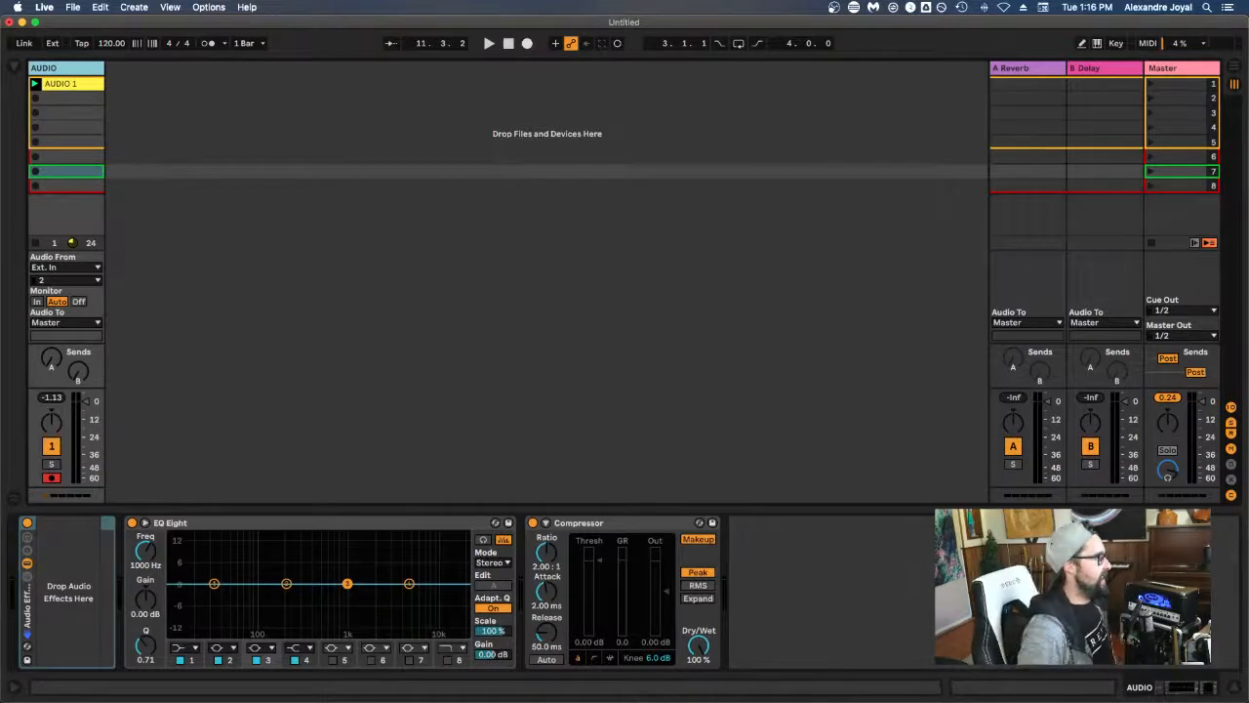
# Step: Color the remaining audio track red and rename it GUITAR
pyautogui.rightClick(63, 75)
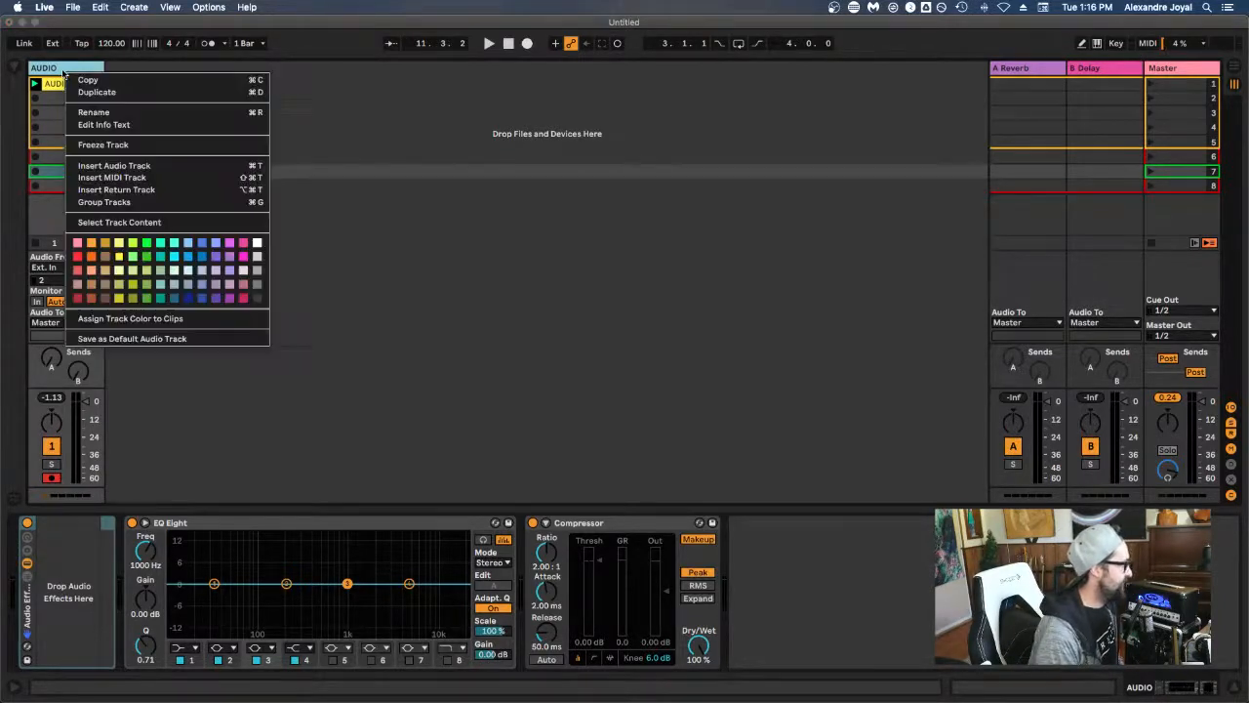
pyautogui.click(80, 253)
pyautogui.rightClick(64, 68)
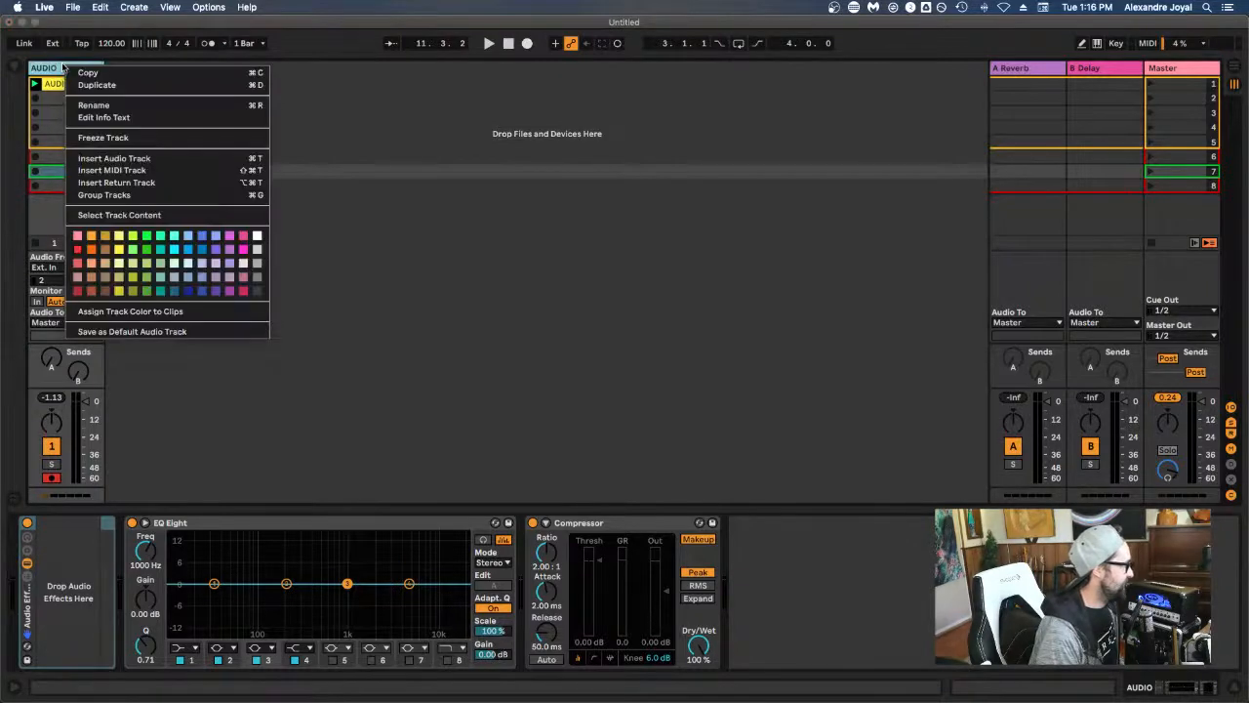
pyautogui.click(105, 102)
pyautogui.write('GUITAR')
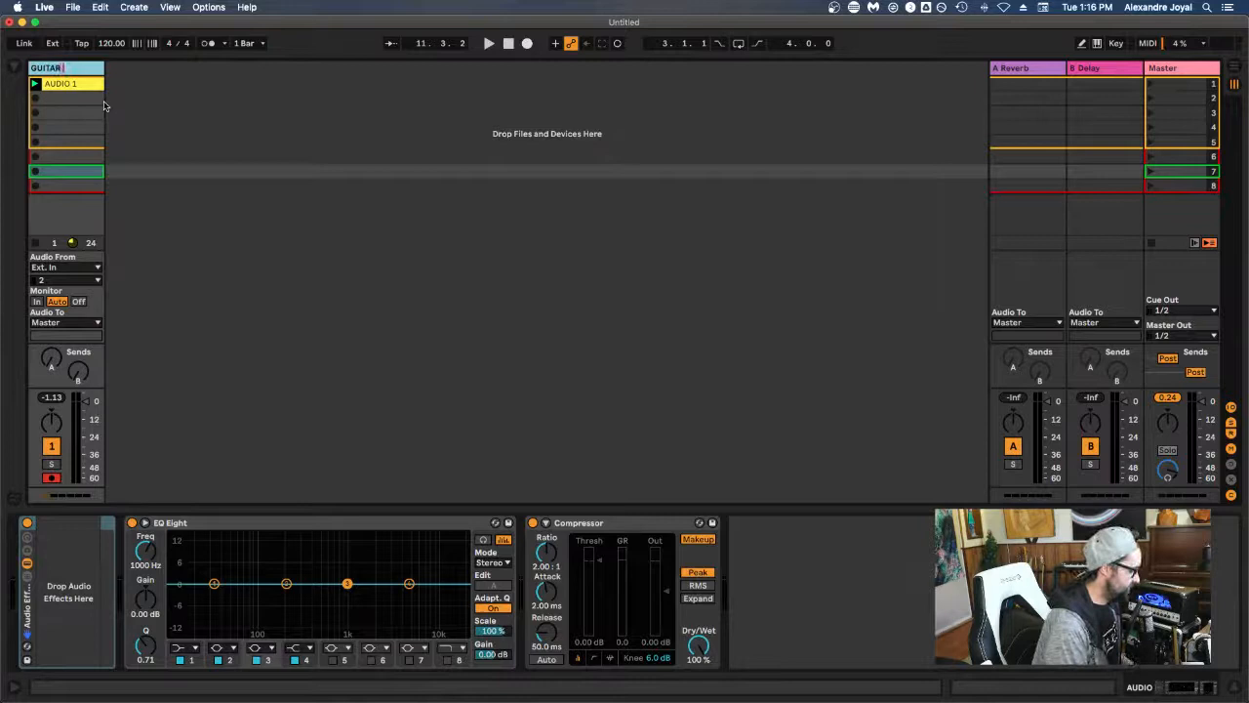
pyautogui.press('Return')
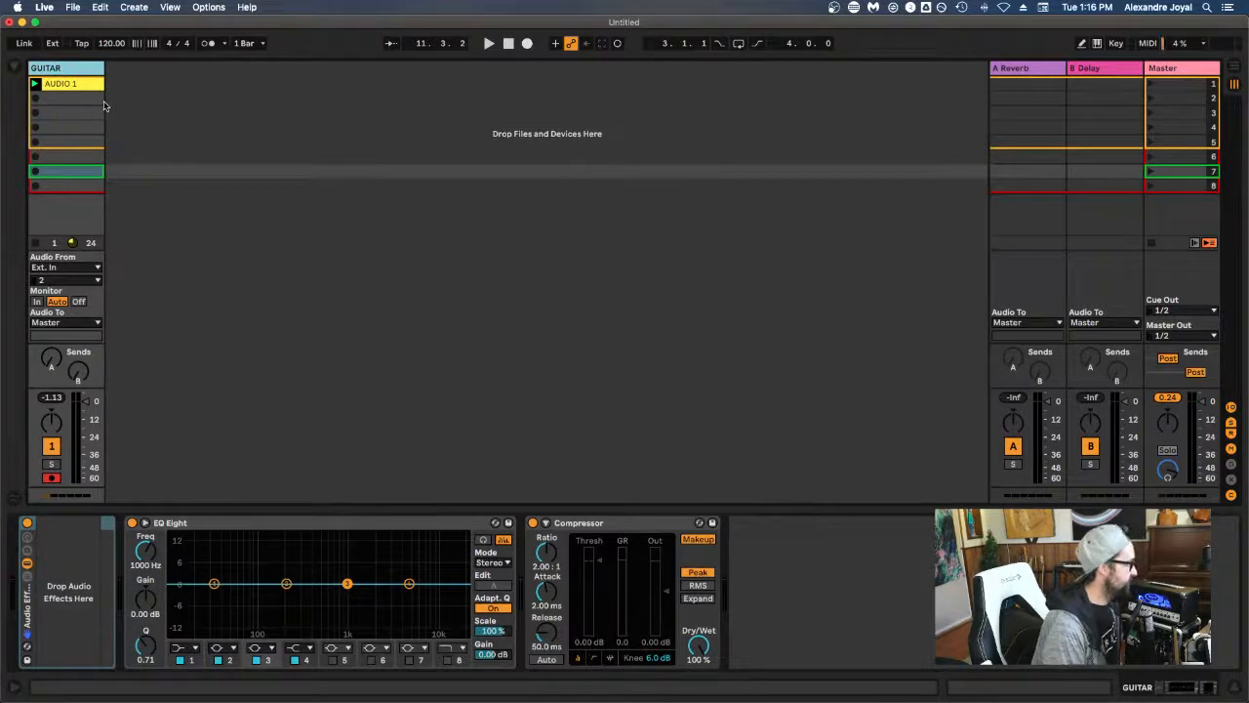
pyautogui.click(162, 101)
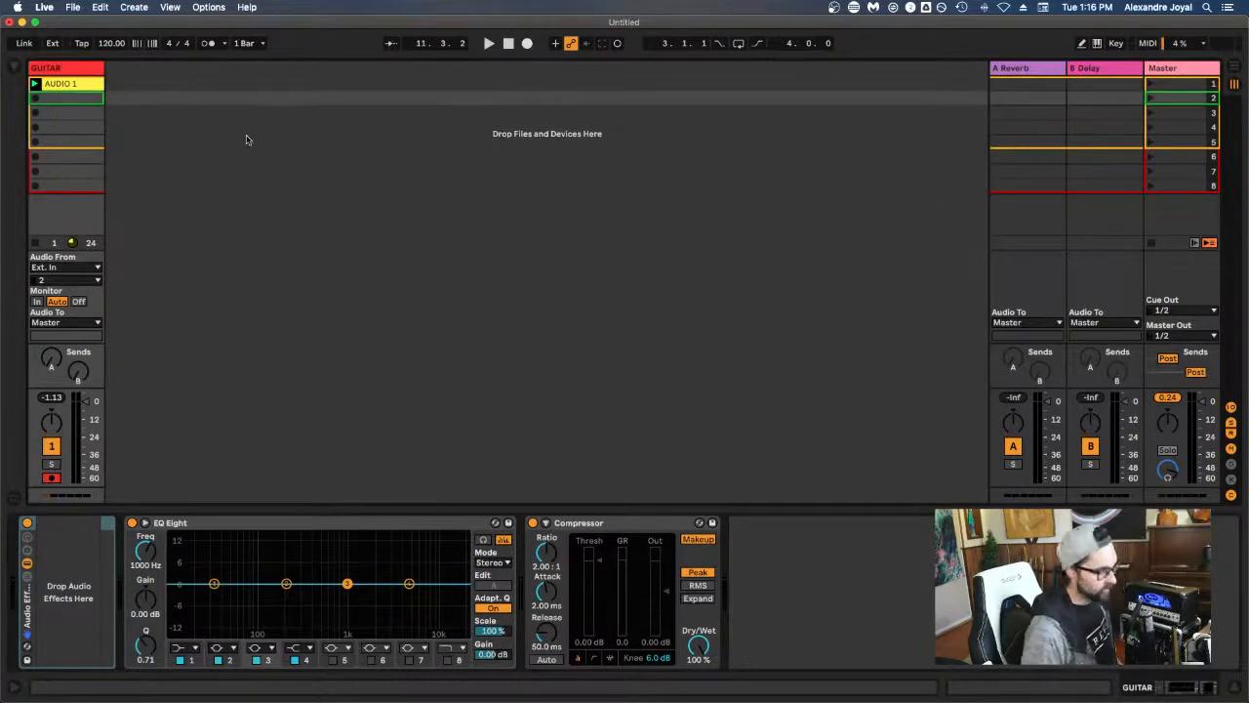
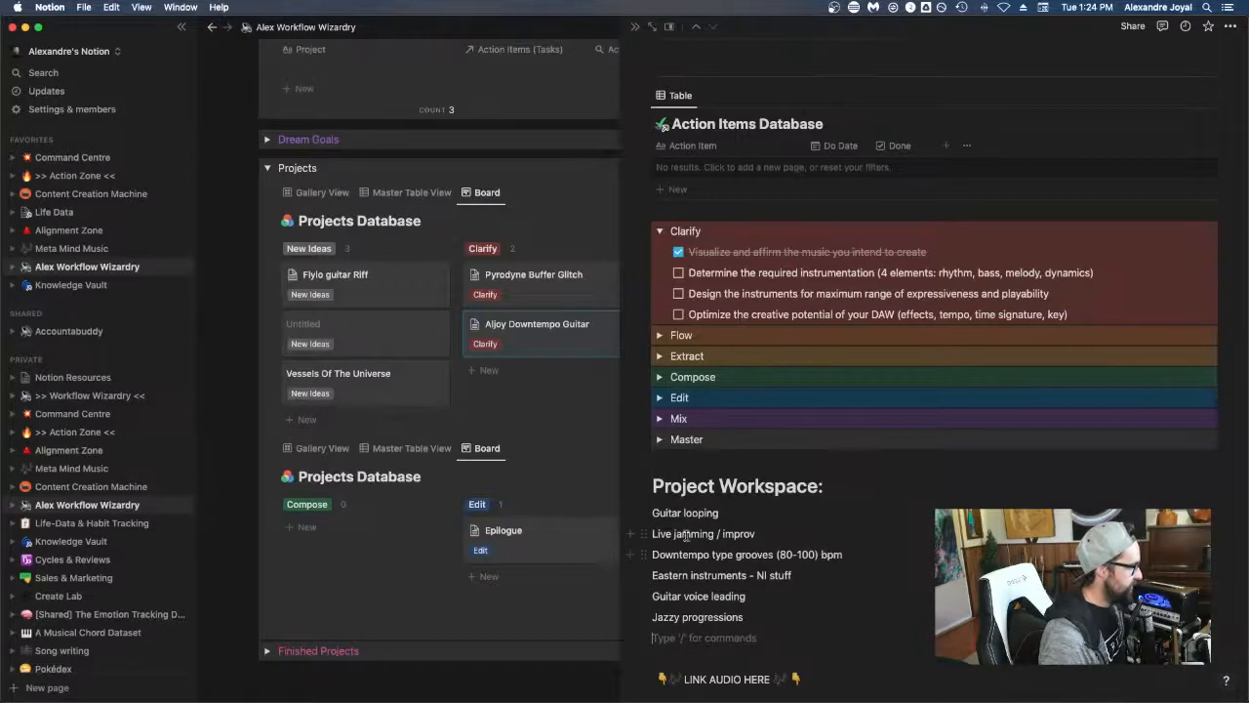
# Step: Switch to the Ableton Live set and load the Native Instruments Komplete Kontrol Audio Unit onto a new track
pyautogui.hotkey('ctrl', 'Up')
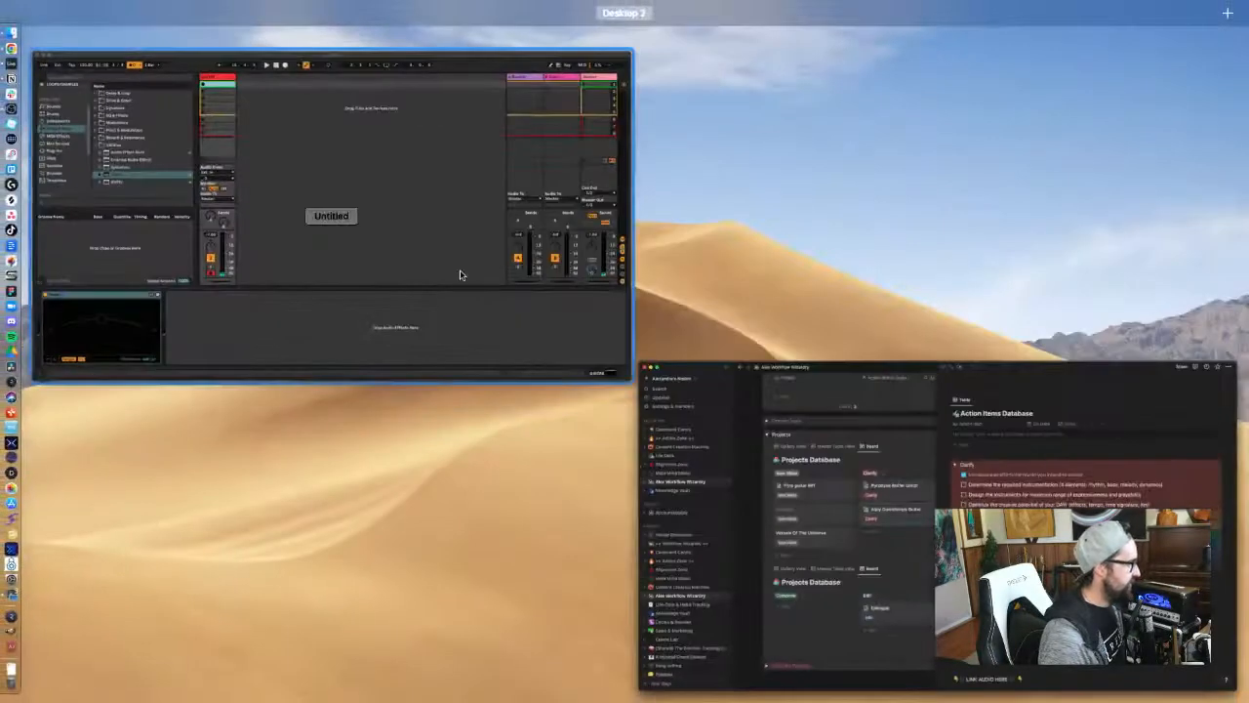
pyautogui.click(460, 274)
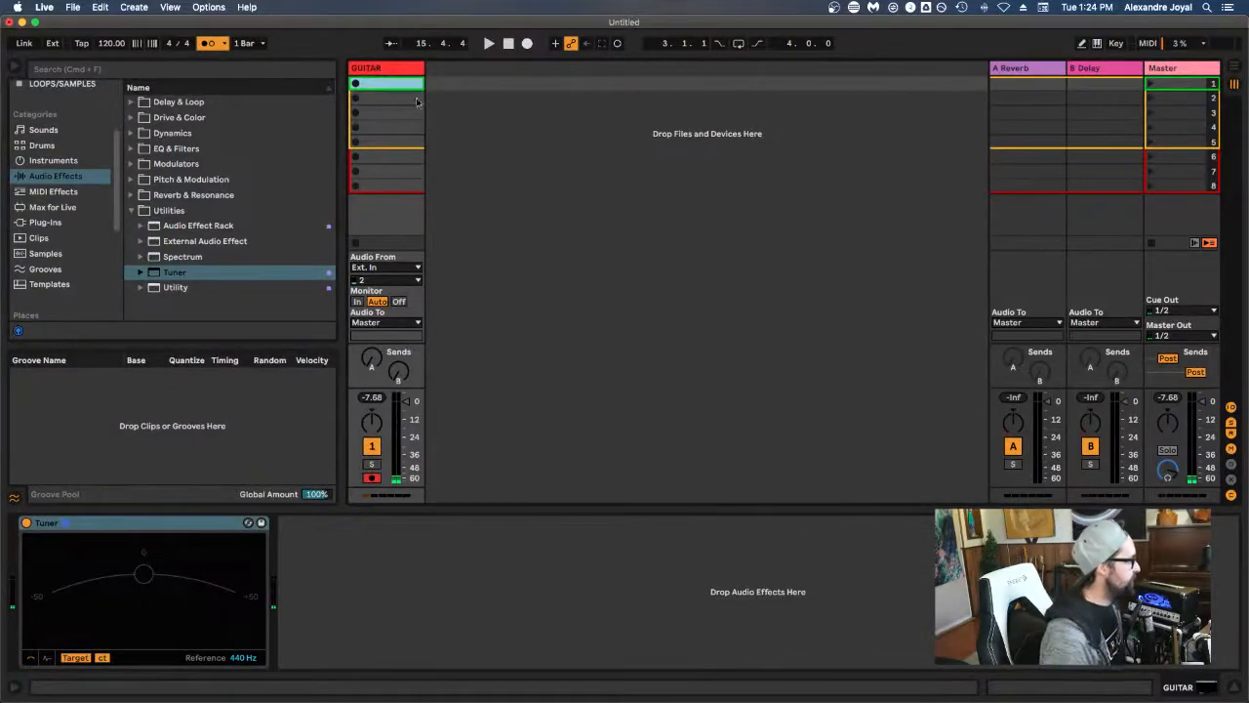
pyautogui.click(47, 224)
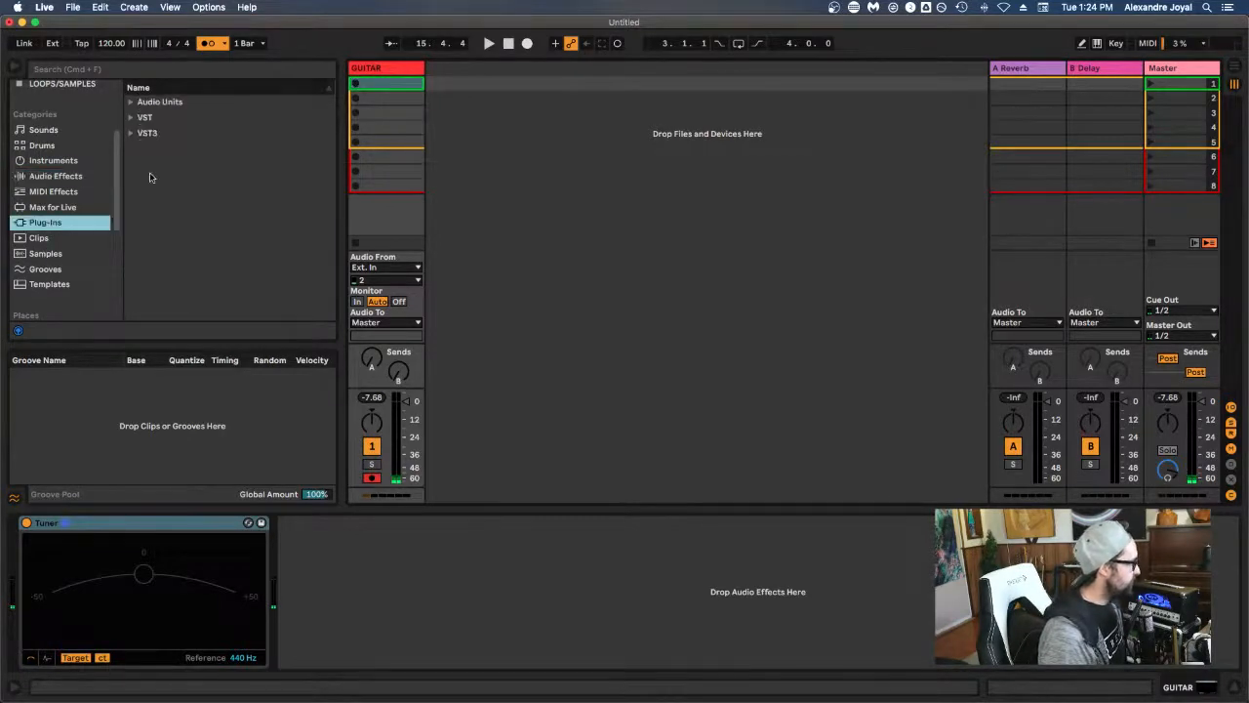
pyautogui.click(134, 103)
pyautogui.scroll(-3, 172, 190)
pyautogui.scroll(-2, 173, 193)
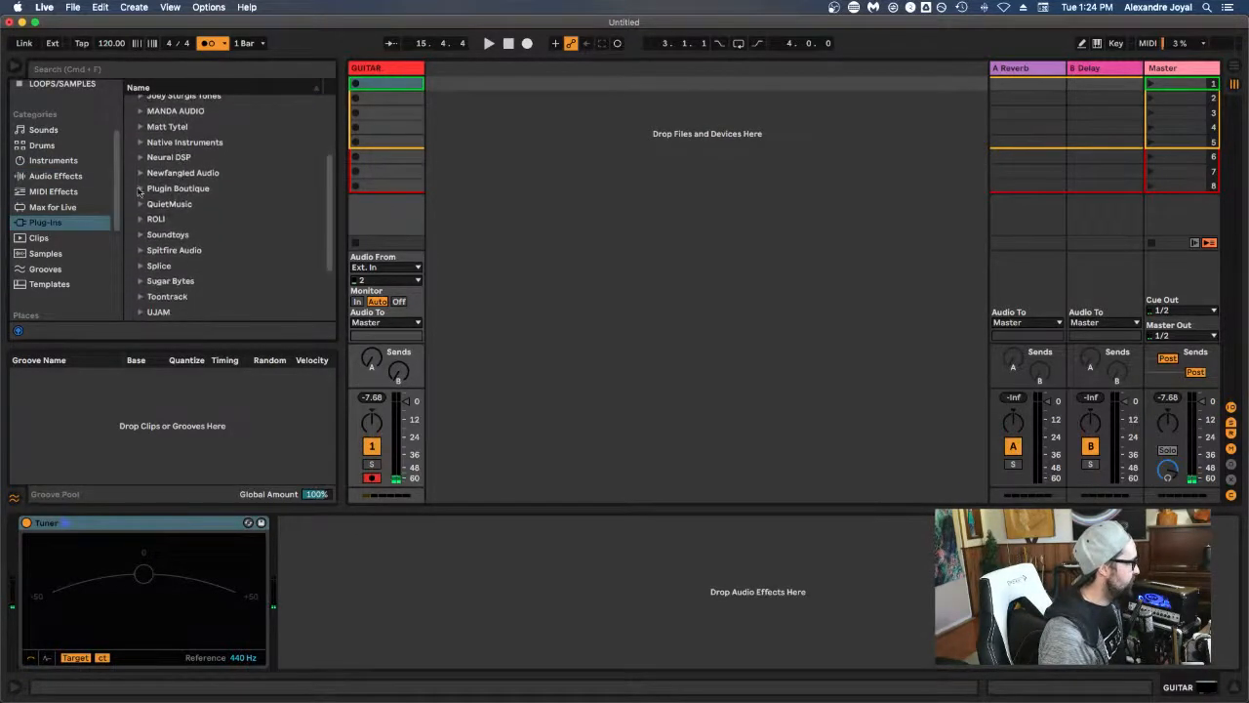
pyautogui.click(140, 142)
pyautogui.click(192, 158)
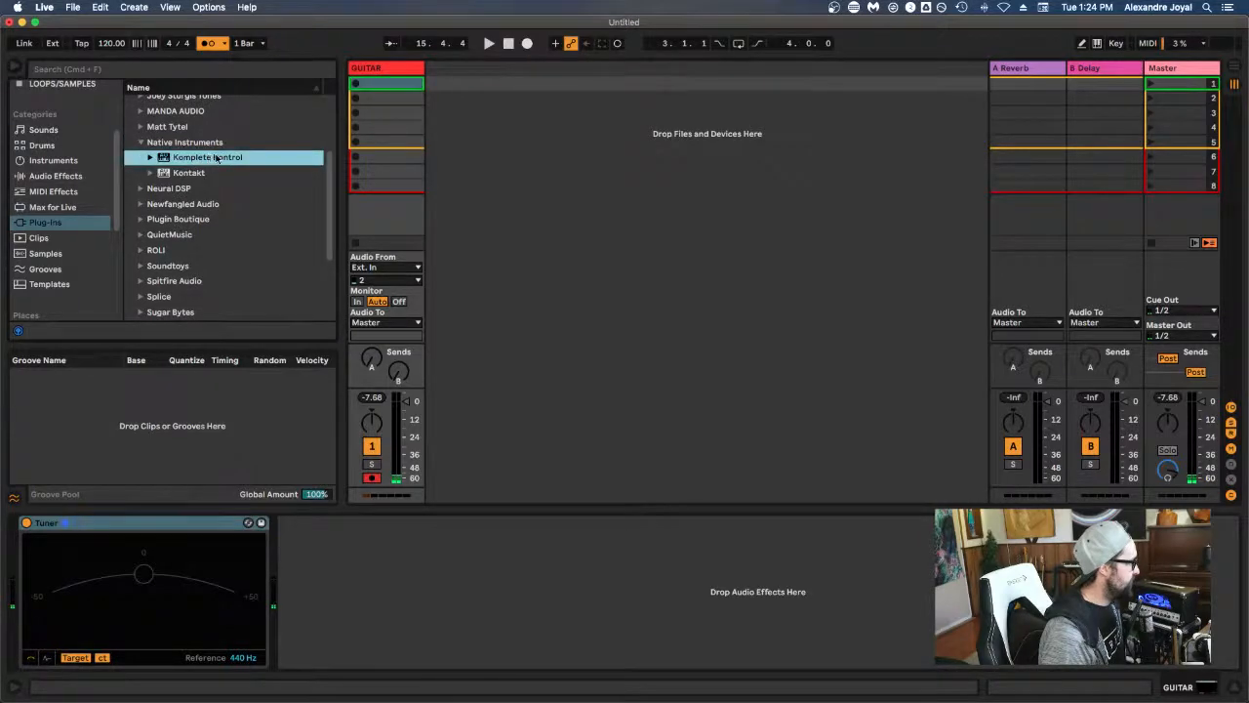
pyautogui.moveTo(215, 158); pyautogui.dragTo(485, 82)
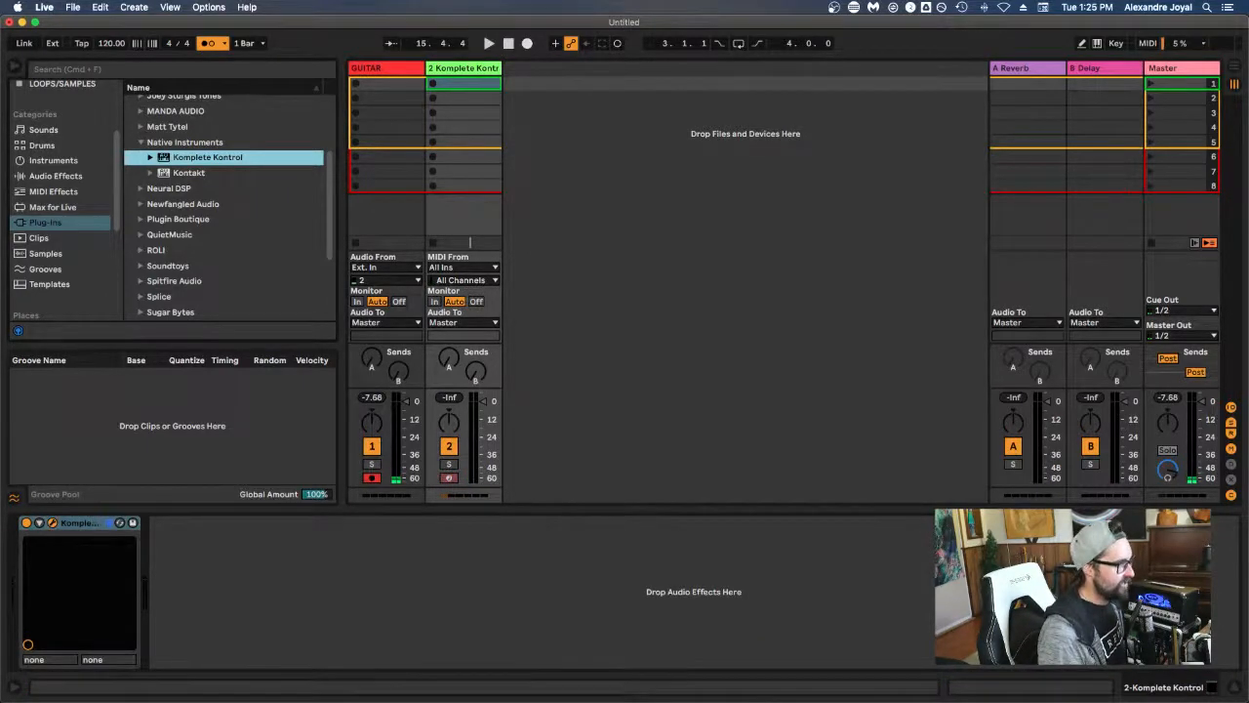
pyautogui.moveTo(1248, 74); pyautogui.dragTo(734, 96)
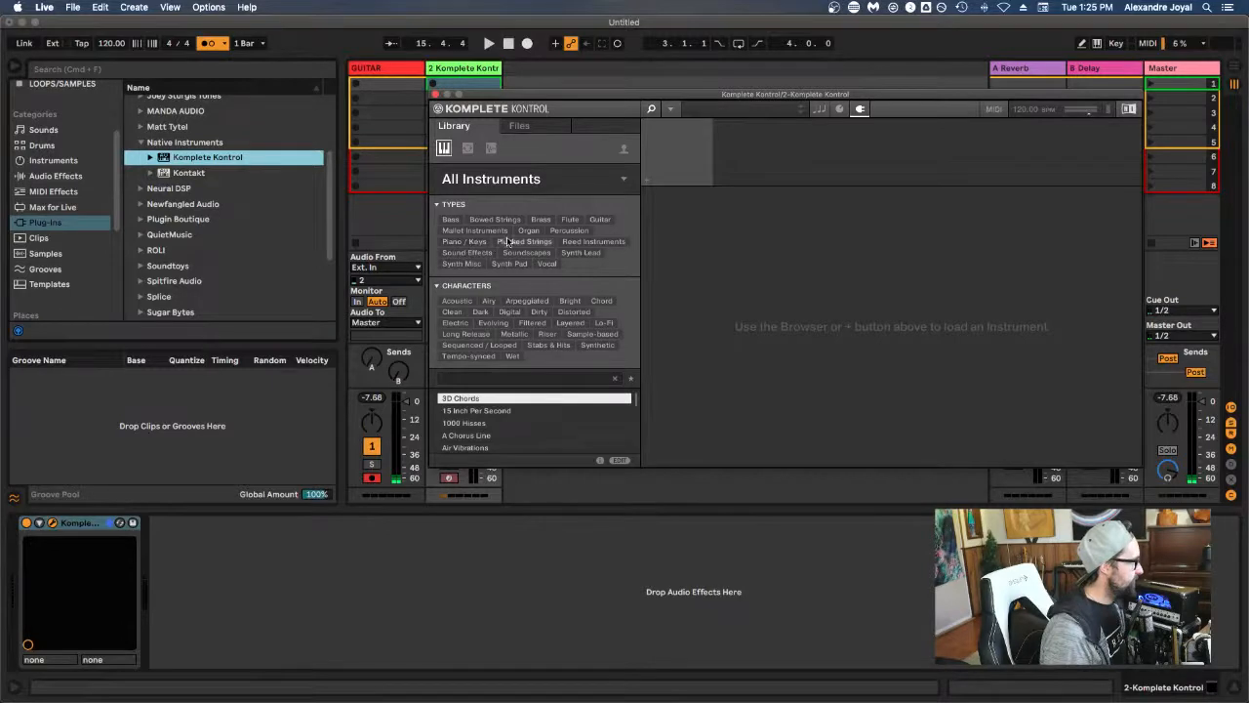
# Step: Filter the Komplete Kontrol instrument library by the Acoustic character and move the plug-in window clear of the return tracks
pyautogui.click(459, 301)
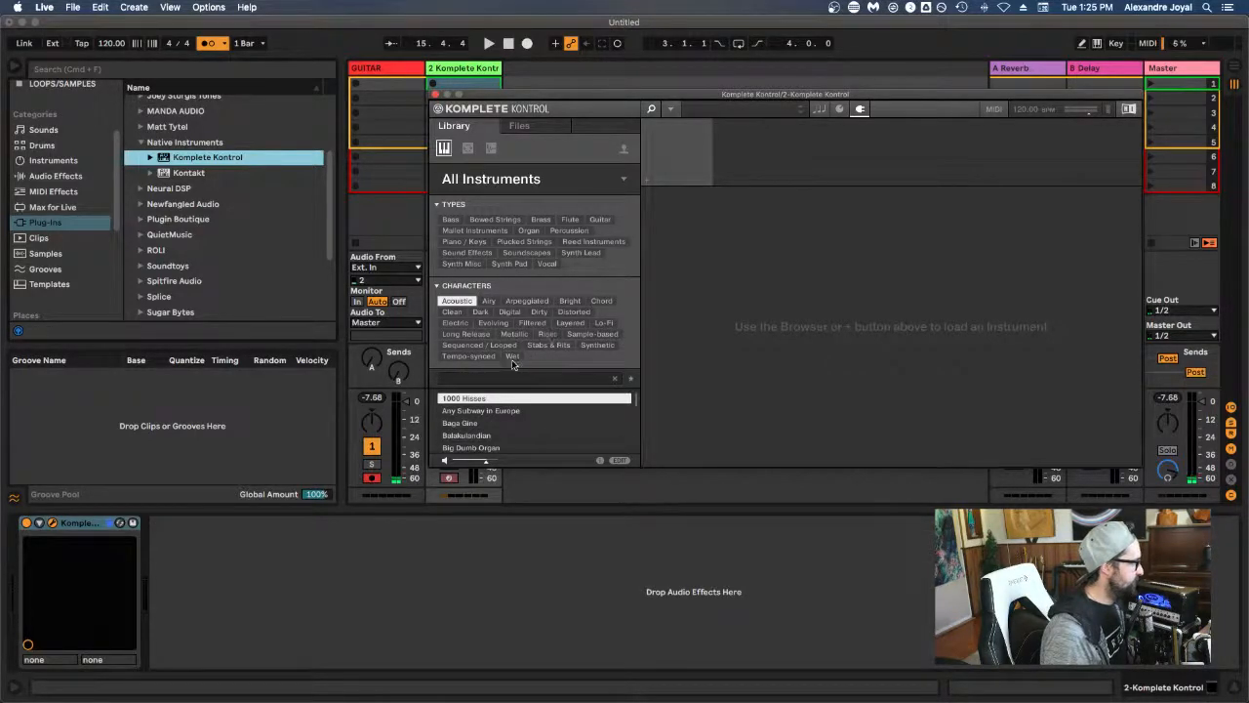
pyautogui.scroll(-5, 550, 427)
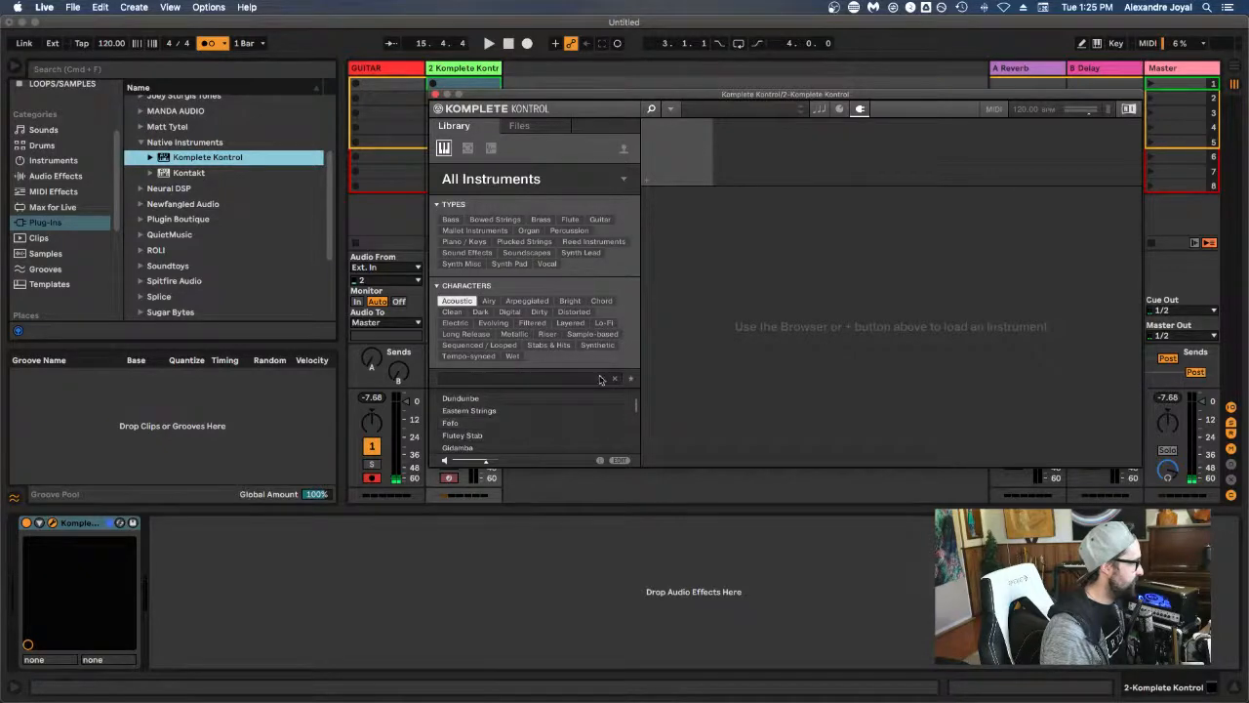
pyautogui.moveTo(511, 99); pyautogui.dragTo(128, 40)
pyautogui.click(764, 411)
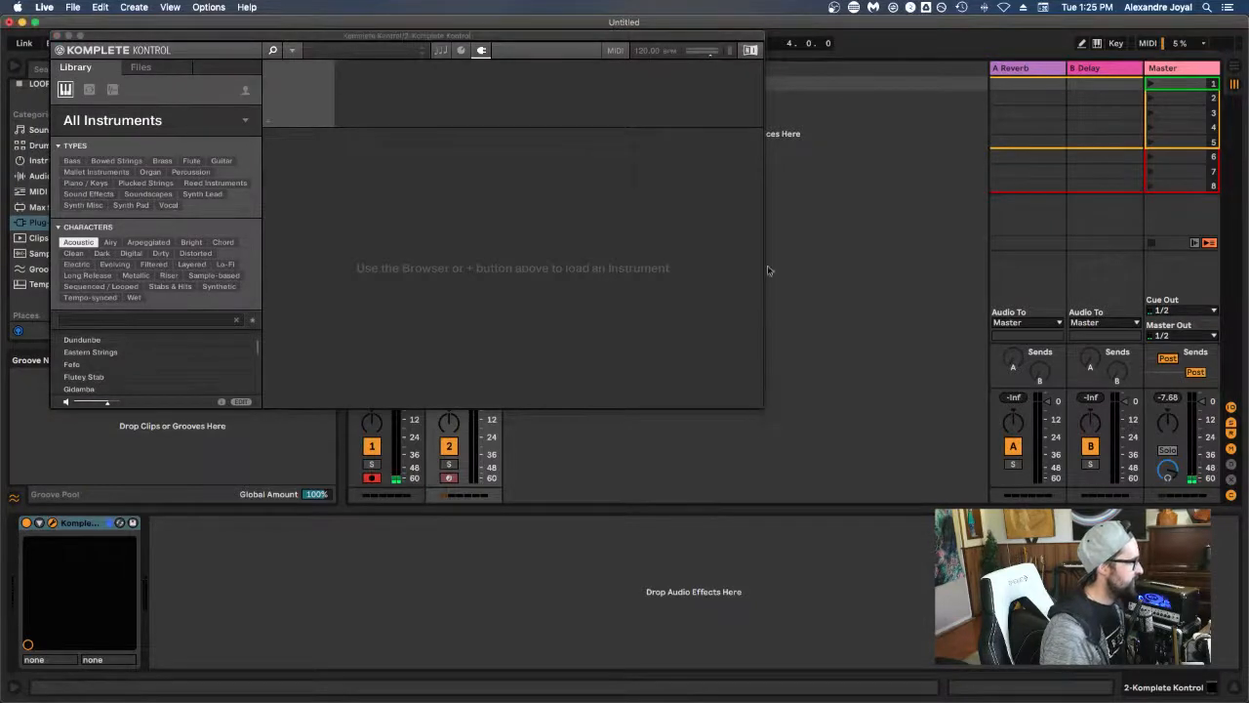
pyautogui.click(757, 41)
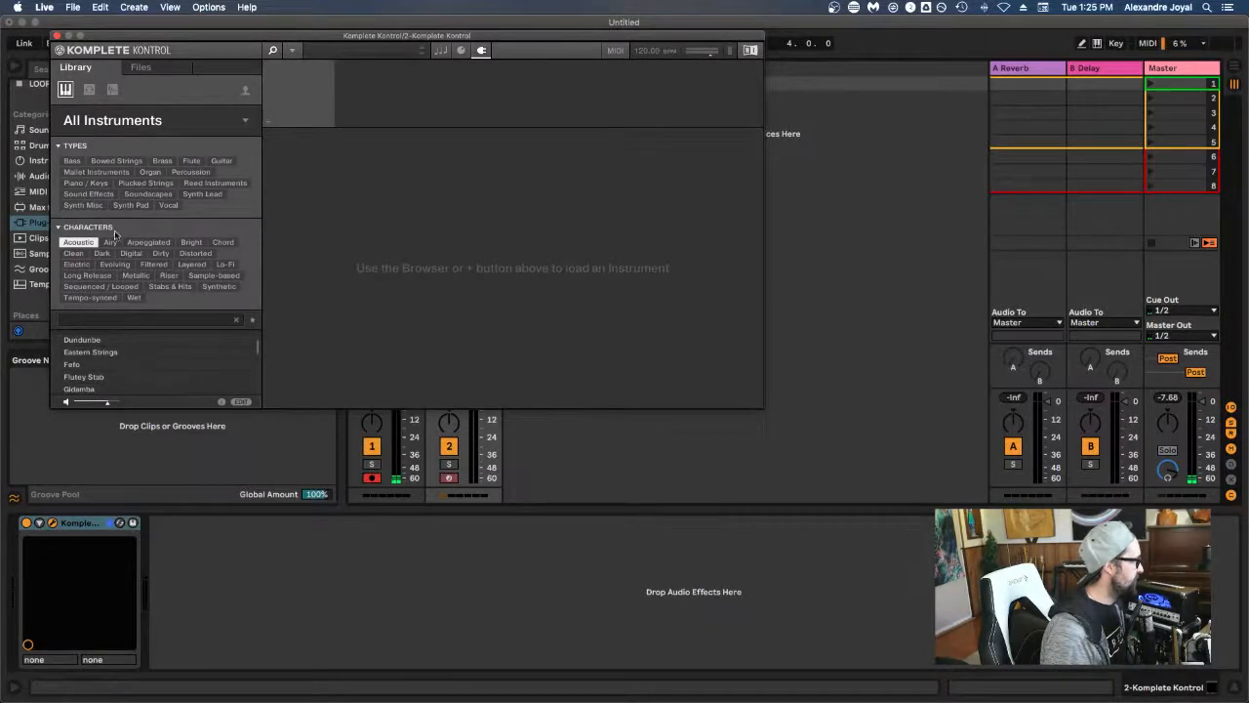
# Step: Audition the acoustic presets from Eastern Strings down to Gidamba and load Gidamba
pyautogui.click(100, 353)
pyautogui.press('Down')
pyautogui.press('Down')
pyautogui.press('Down')
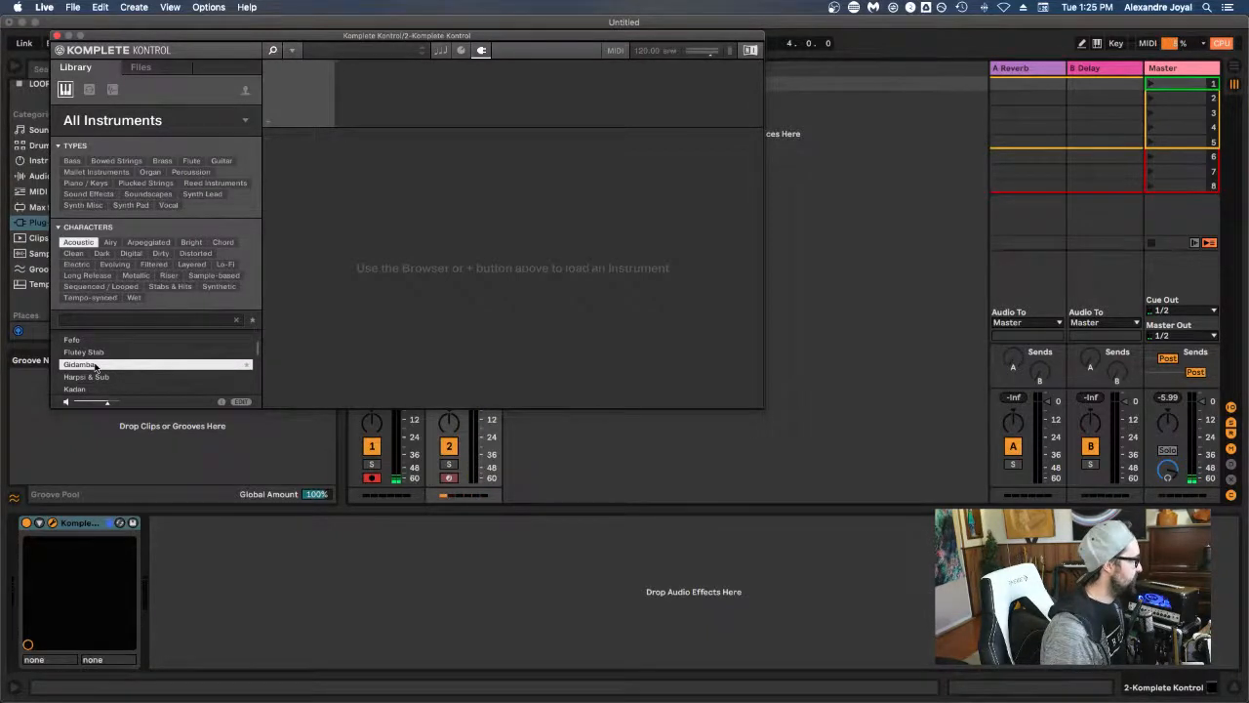
pyautogui.doubleClick(134, 366)
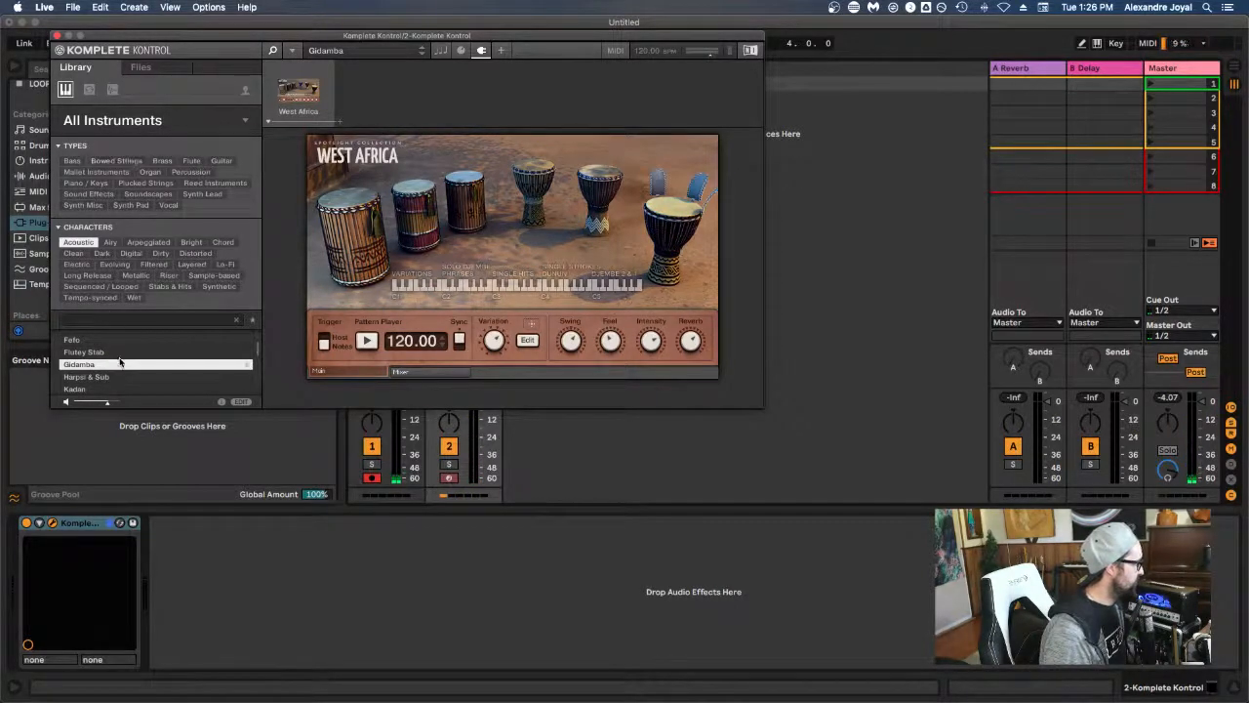
# Step: Load the Magenta Floaters preset from the acoustic results in Komplete Kontrol
pyautogui.scroll(-2, 119, 361)
pyautogui.scroll(-5, 117, 366)
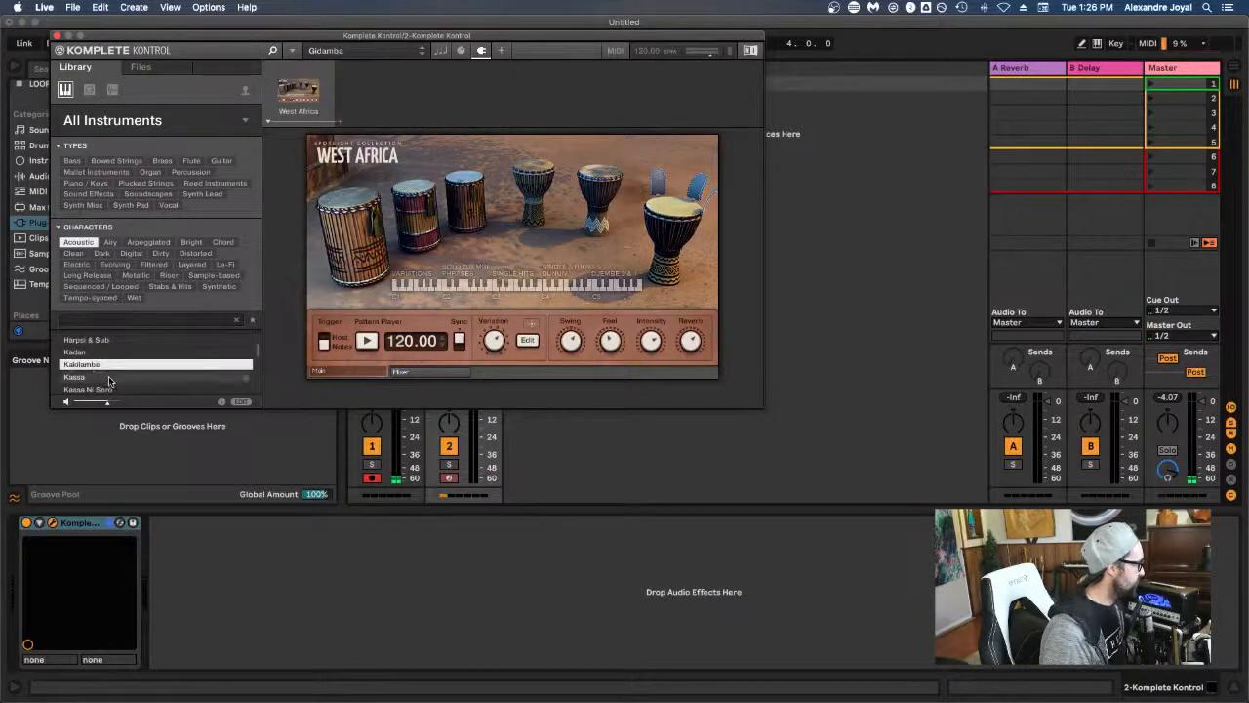
pyautogui.scroll(-5, 109, 381)
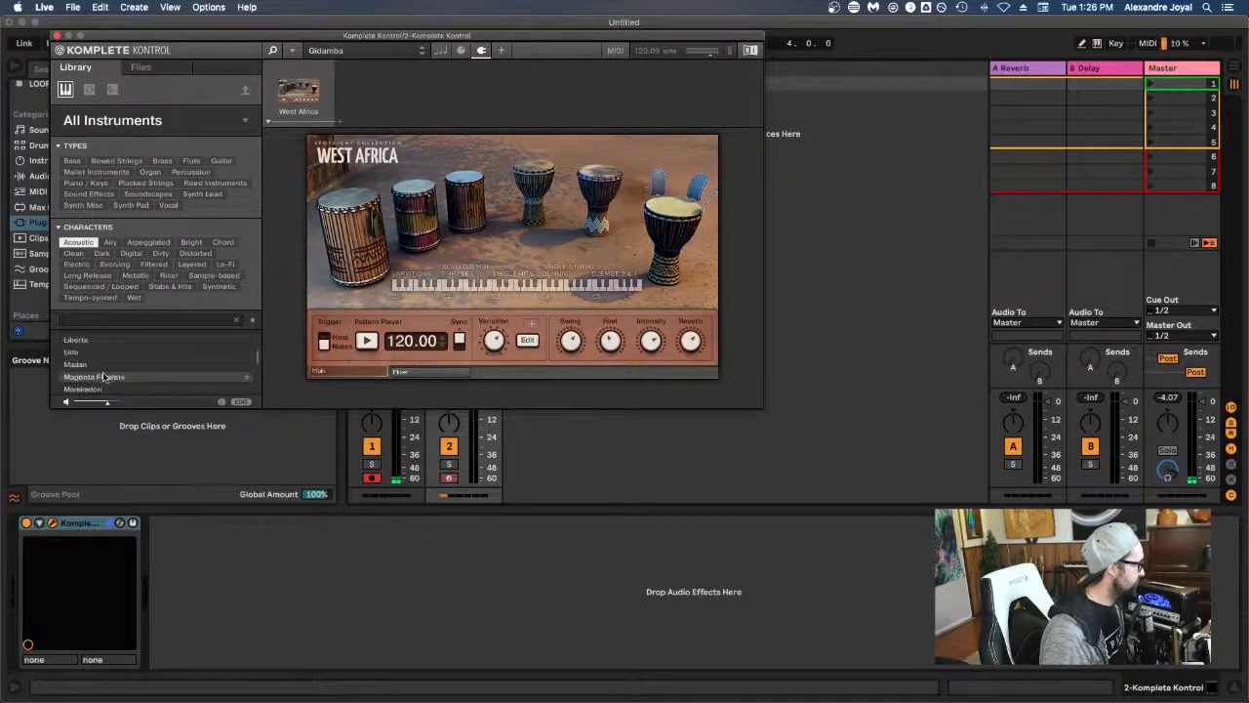
pyautogui.click(120, 378)
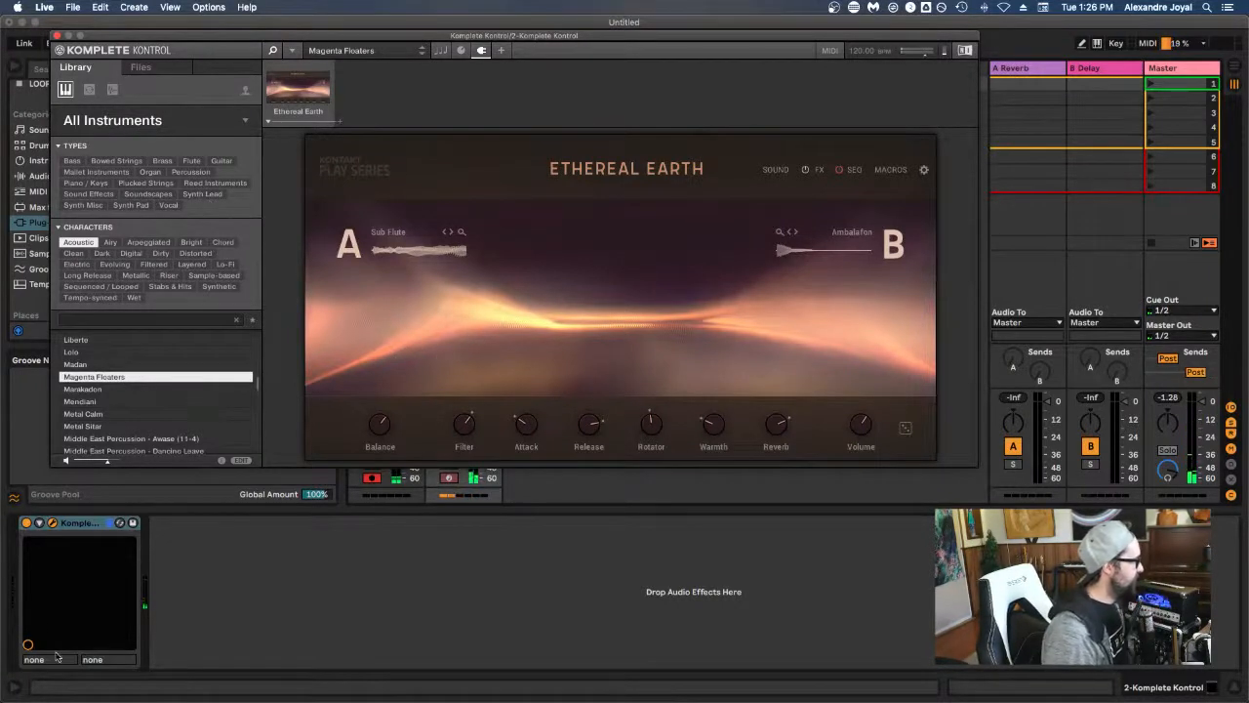
# Step: Unfold the Komplete Kontrol device parameters, add the instrument's Filter knob to them, and set it to about 71%
pyautogui.click(27, 533)
pyautogui.click(39, 523)
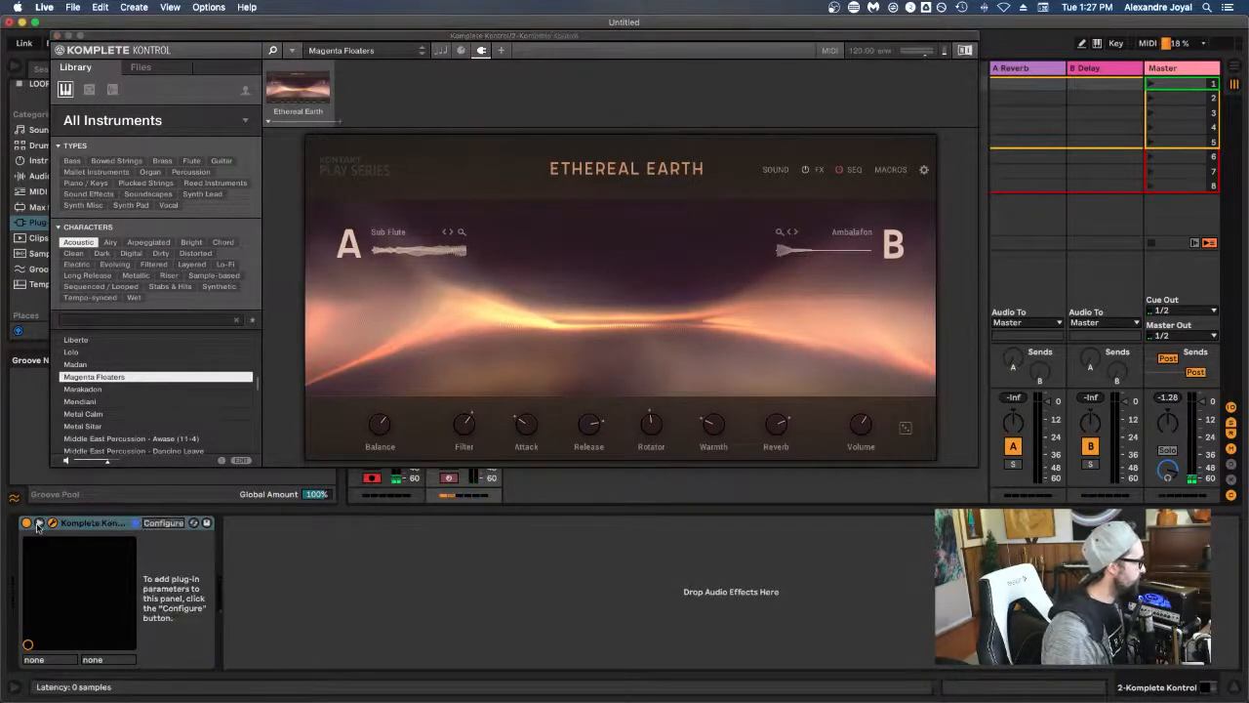
pyautogui.click(153, 525)
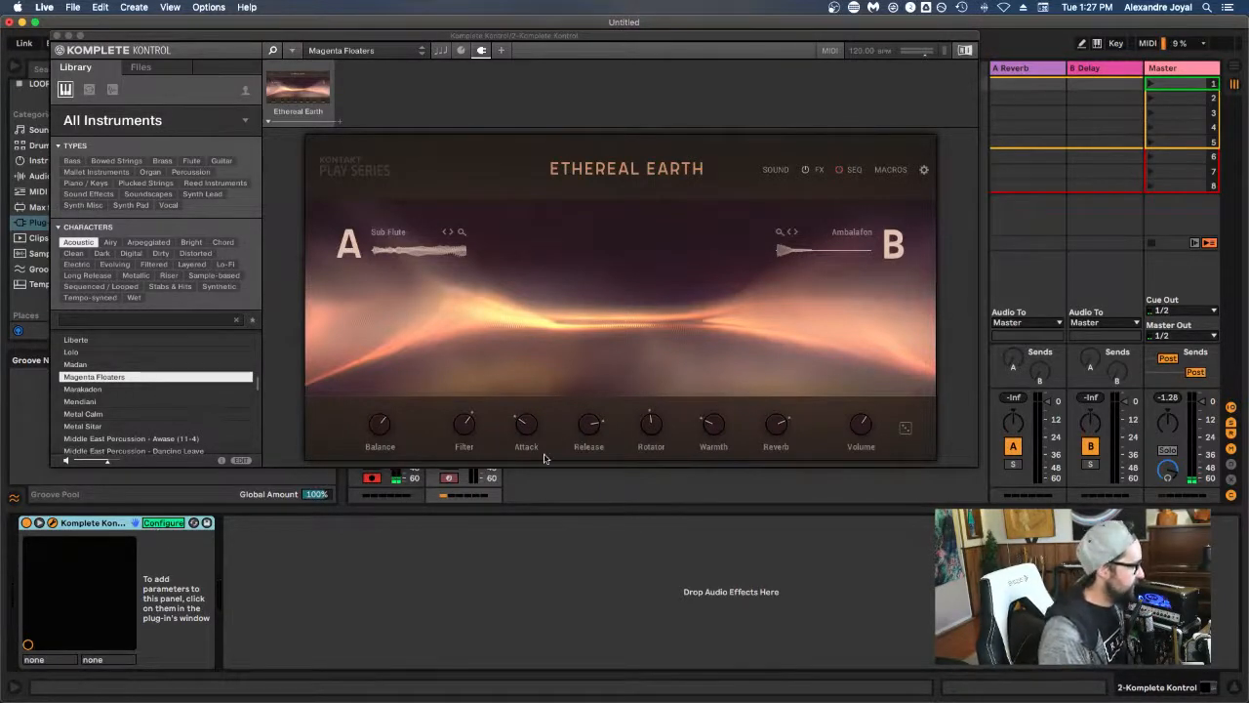
pyautogui.moveTo(458, 428); pyautogui.dragTo(463, 450)
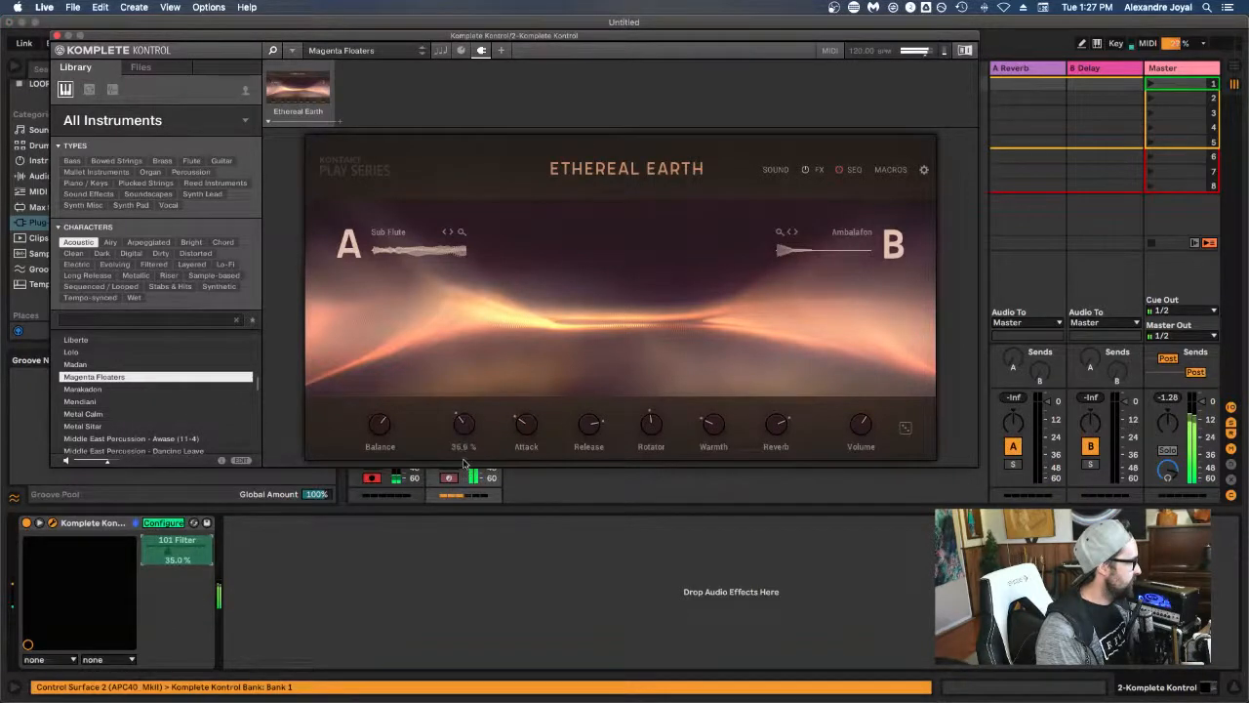
pyautogui.moveTo(464, 464)
pyautogui.mouseDown()
pyautogui.moveTo(516, 414)
pyautogui.moveTo(540, 420)
pyautogui.moveTo(513, 419)
pyautogui.moveTo(523, 420)
pyautogui.moveTo(534, 360)
pyautogui.moveTo(518, 481)
pyautogui.moveTo(518, 446)
pyautogui.moveTo(451, 451)
pyautogui.mouseUp()
pyautogui.click(163, 522)
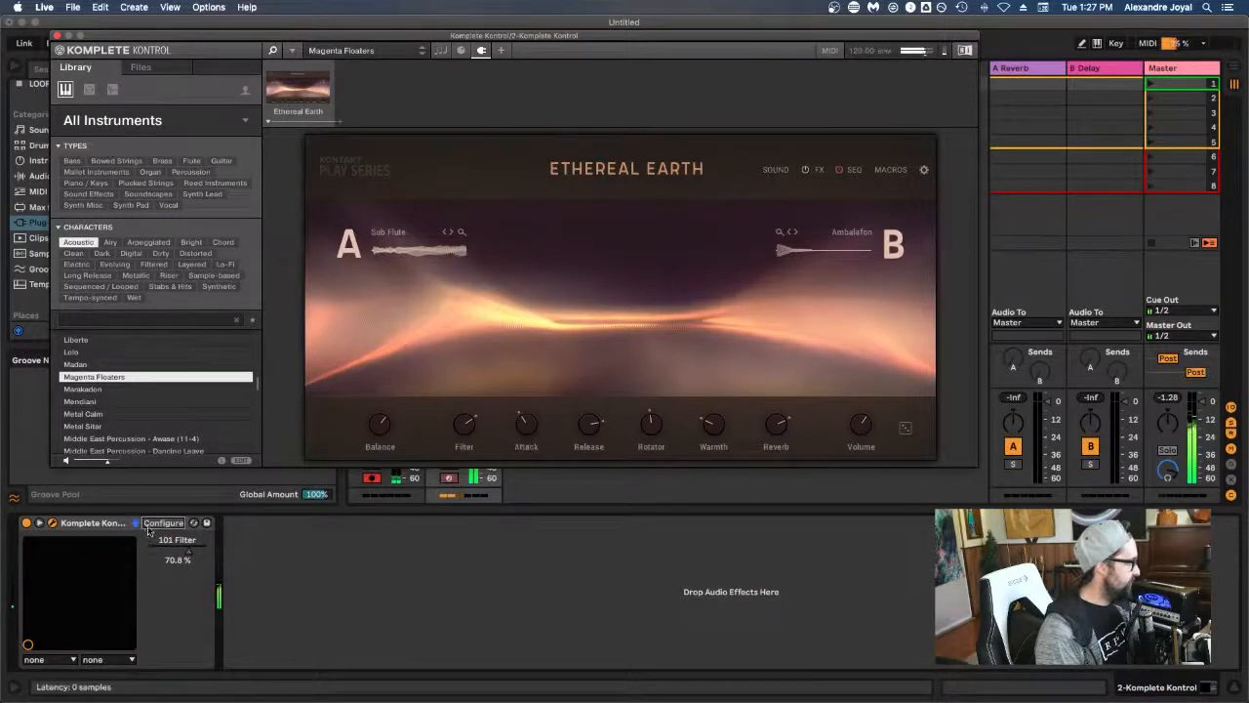
# Step: Add the Attack knob to the device's configured parameters and set it to about 34%
pyautogui.click(526, 425)
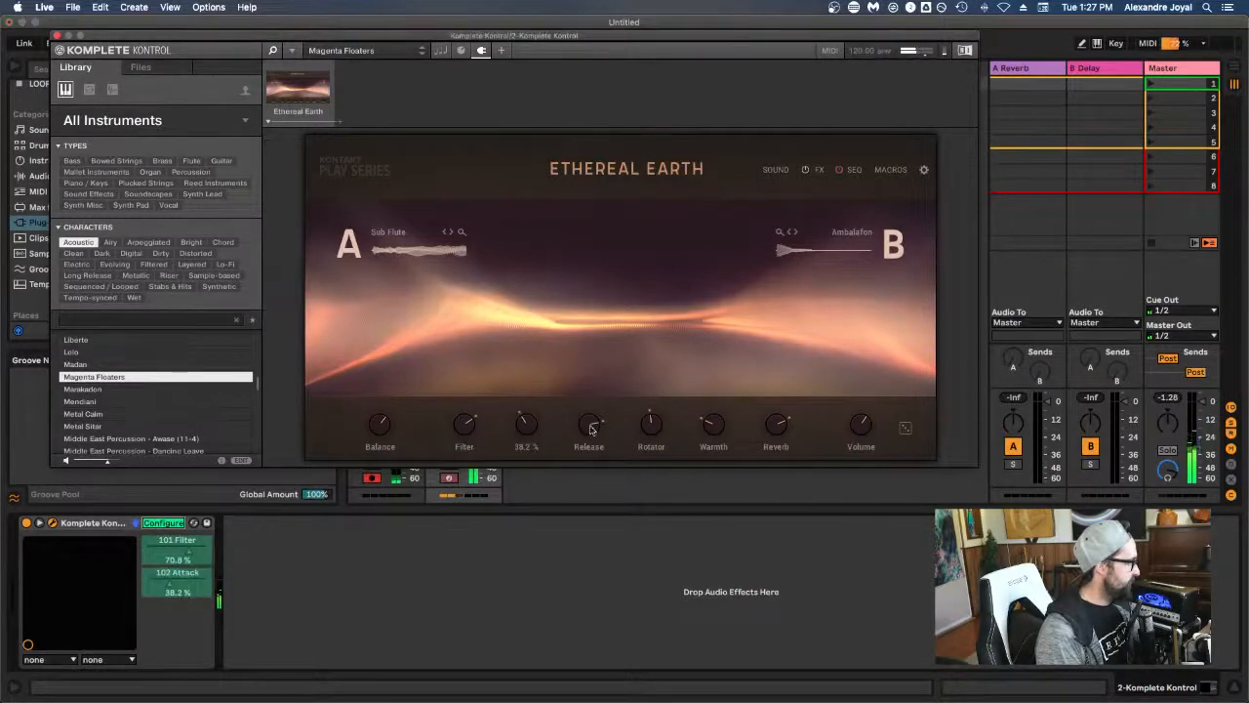
pyautogui.click(163, 522)
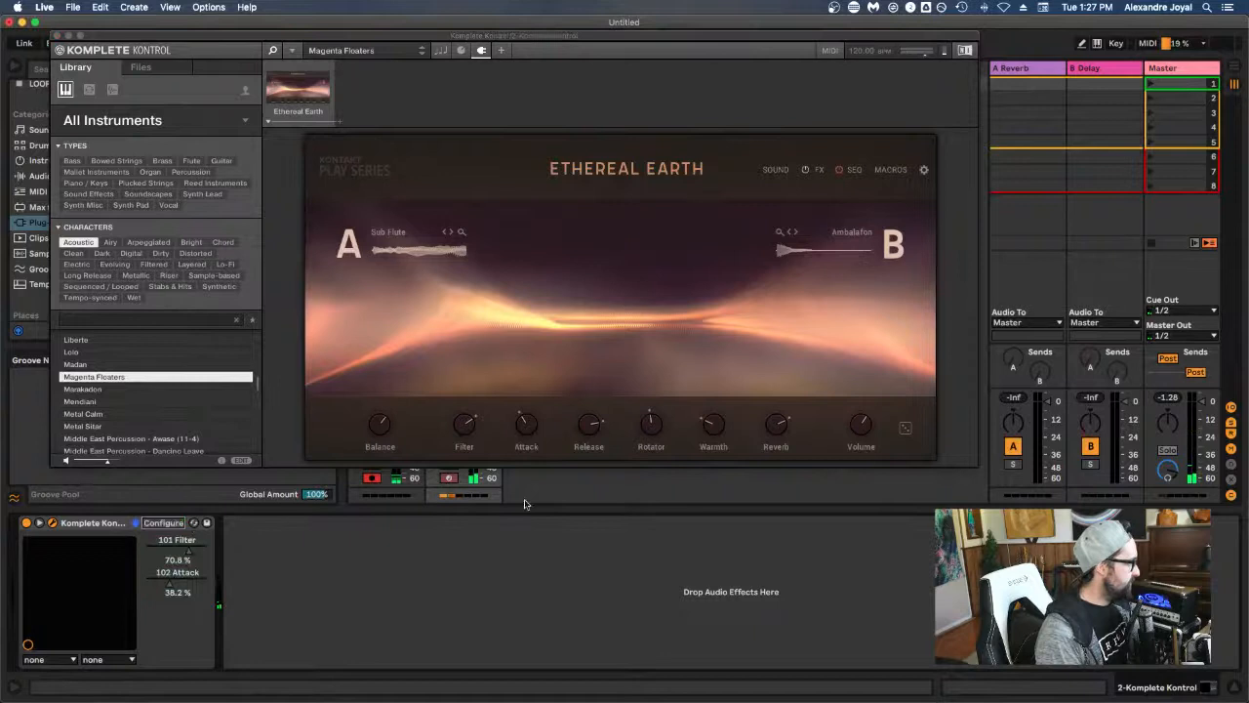
pyautogui.click(522, 427)
pyautogui.moveTo(522, 426); pyautogui.dragTo(565, 360)
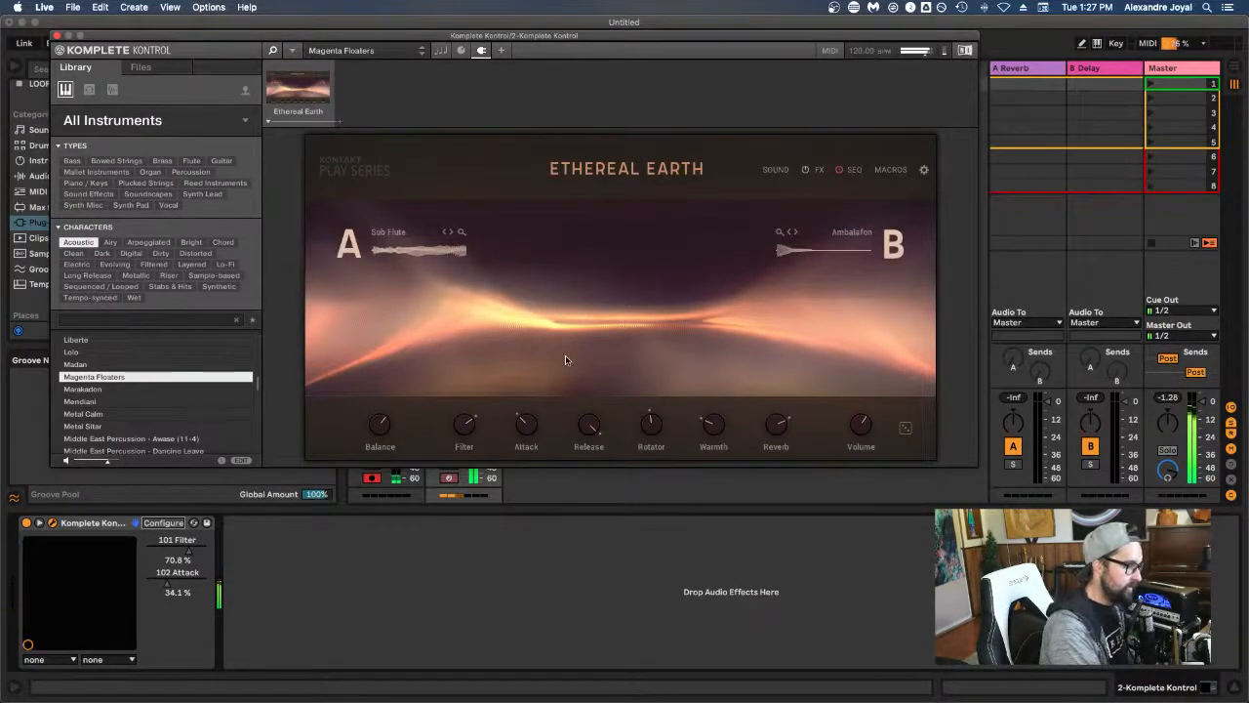
# Step: Add the Release knob to the device's configured parameters and set it to about 80%
pyautogui.click(166, 522)
pyautogui.click(588, 428)
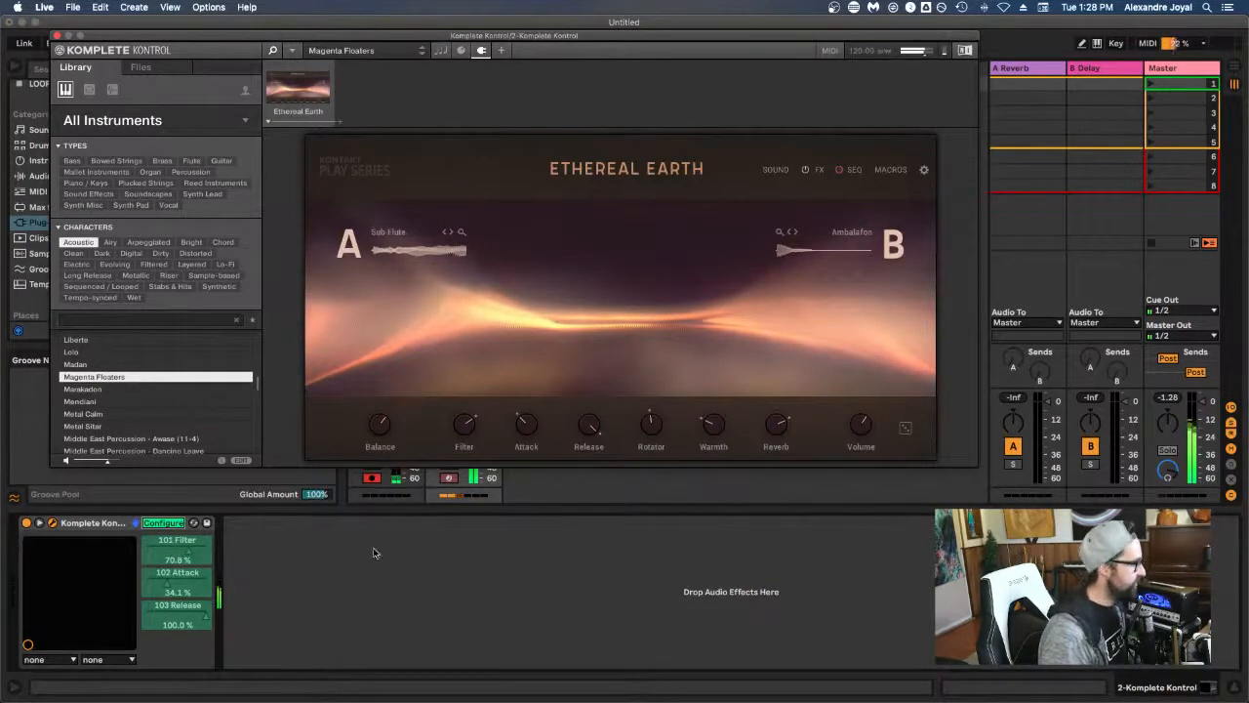
pyautogui.moveTo(599, 429); pyautogui.dragTo(583, 466)
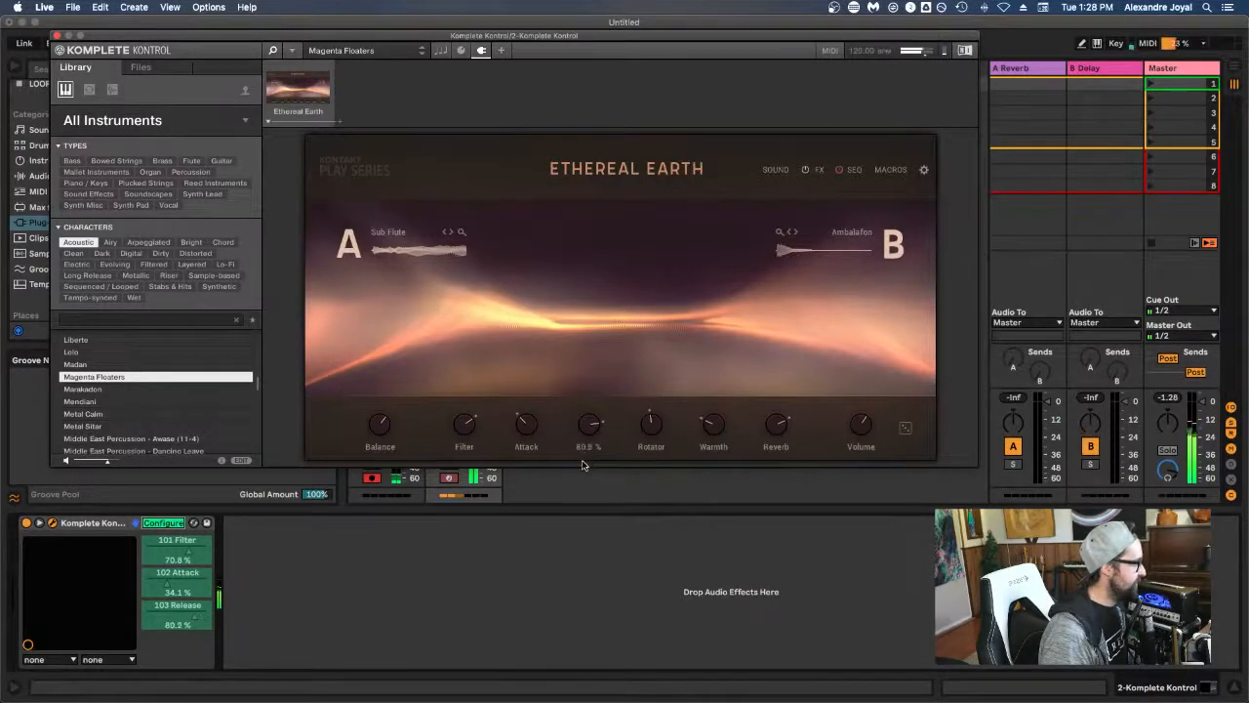
pyautogui.click(163, 522)
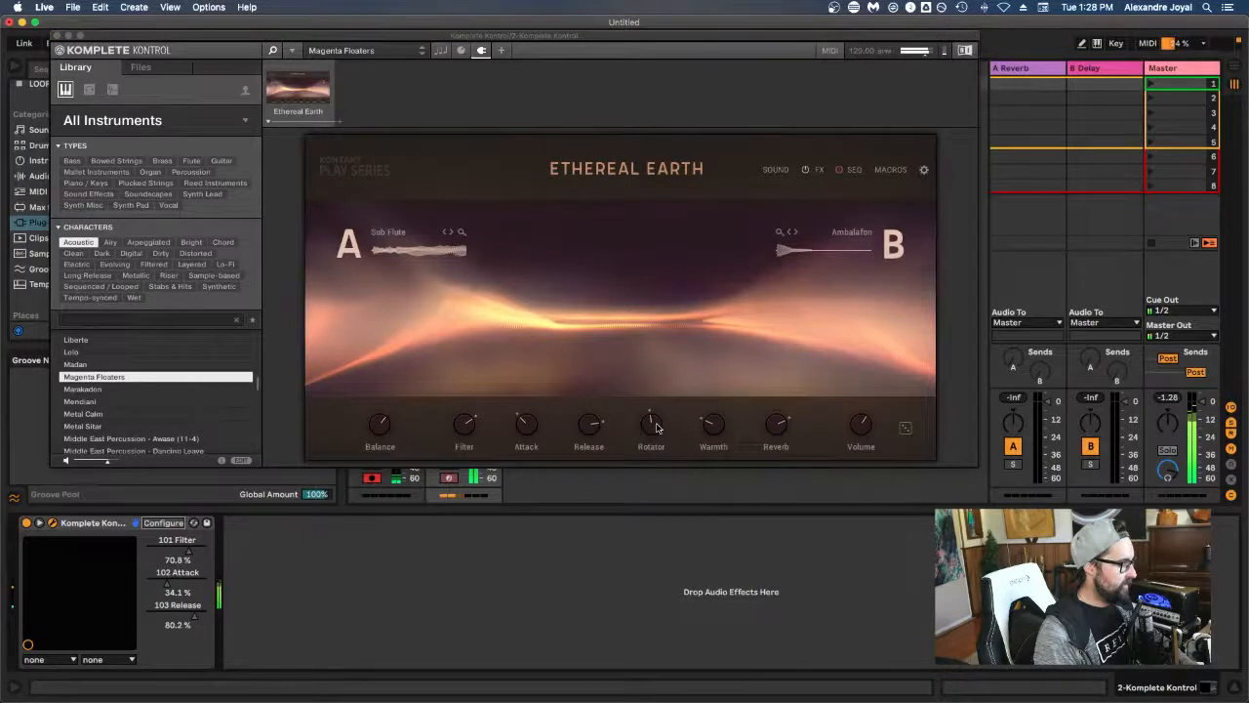
# Step: Set the Rotator knob to 0% and add it to the device's configured parameters
pyautogui.moveTo(657, 428); pyautogui.dragTo(617, 537)
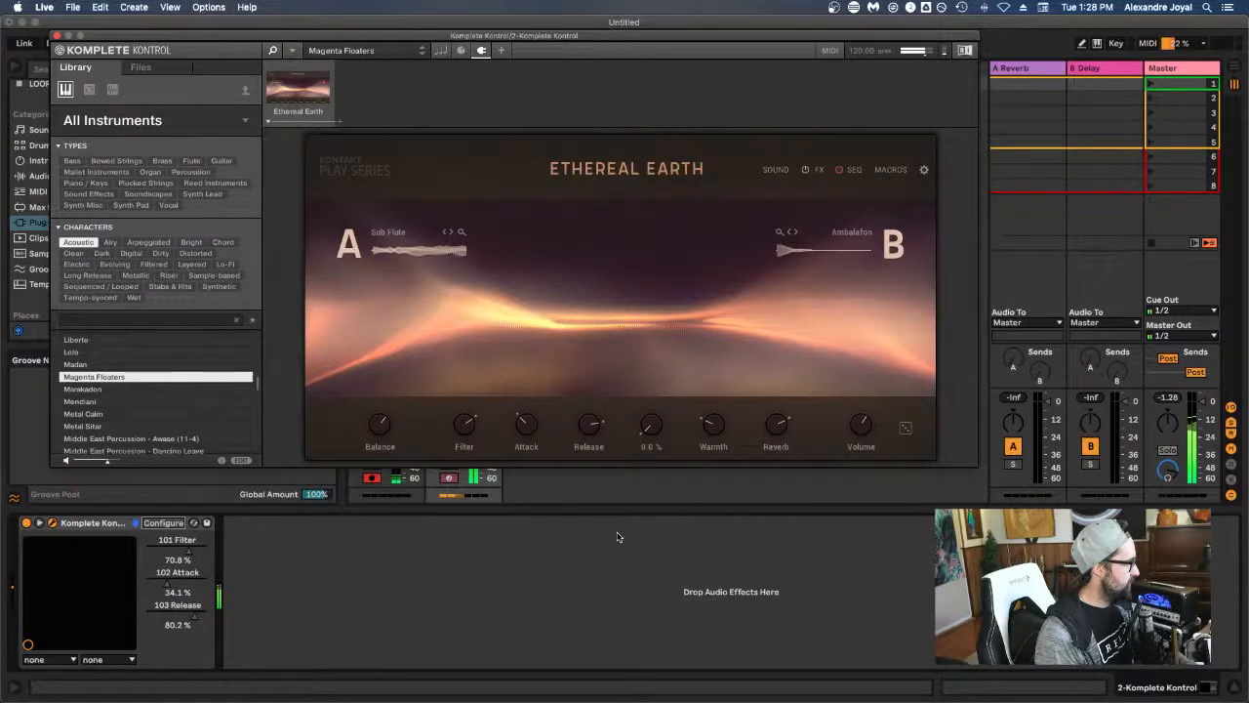
pyautogui.click(163, 522)
pyautogui.click(652, 426)
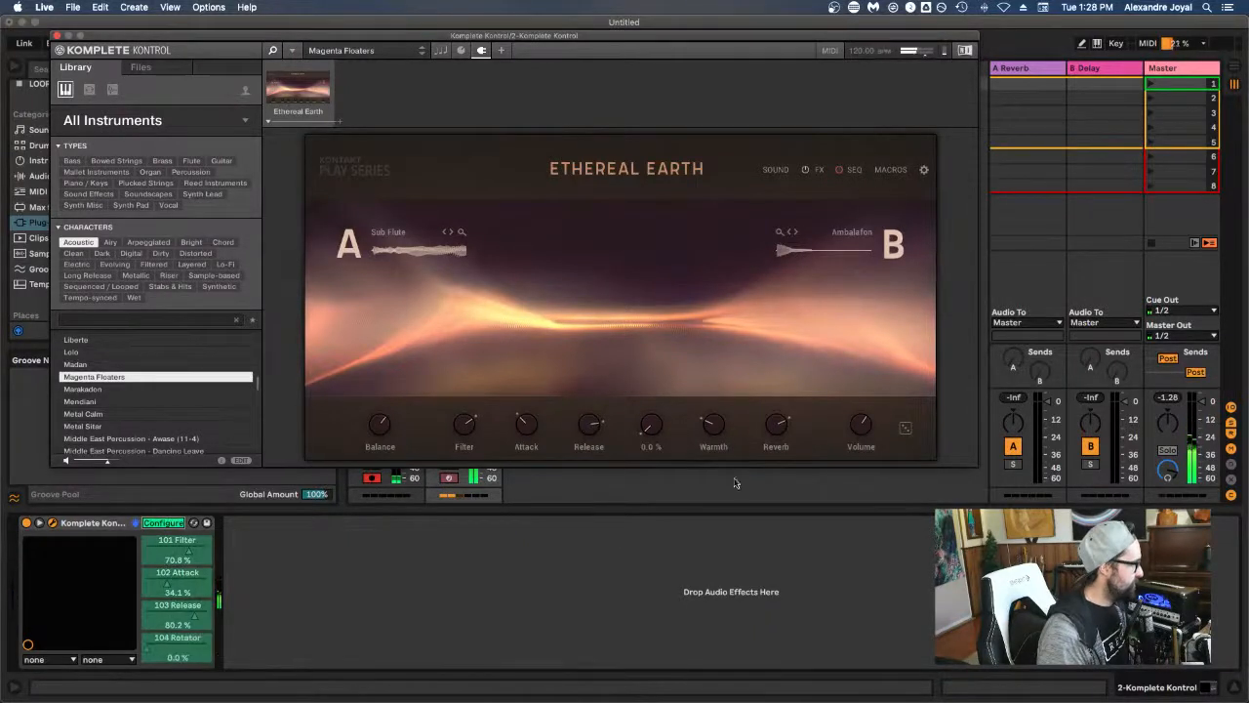
pyautogui.click(163, 522)
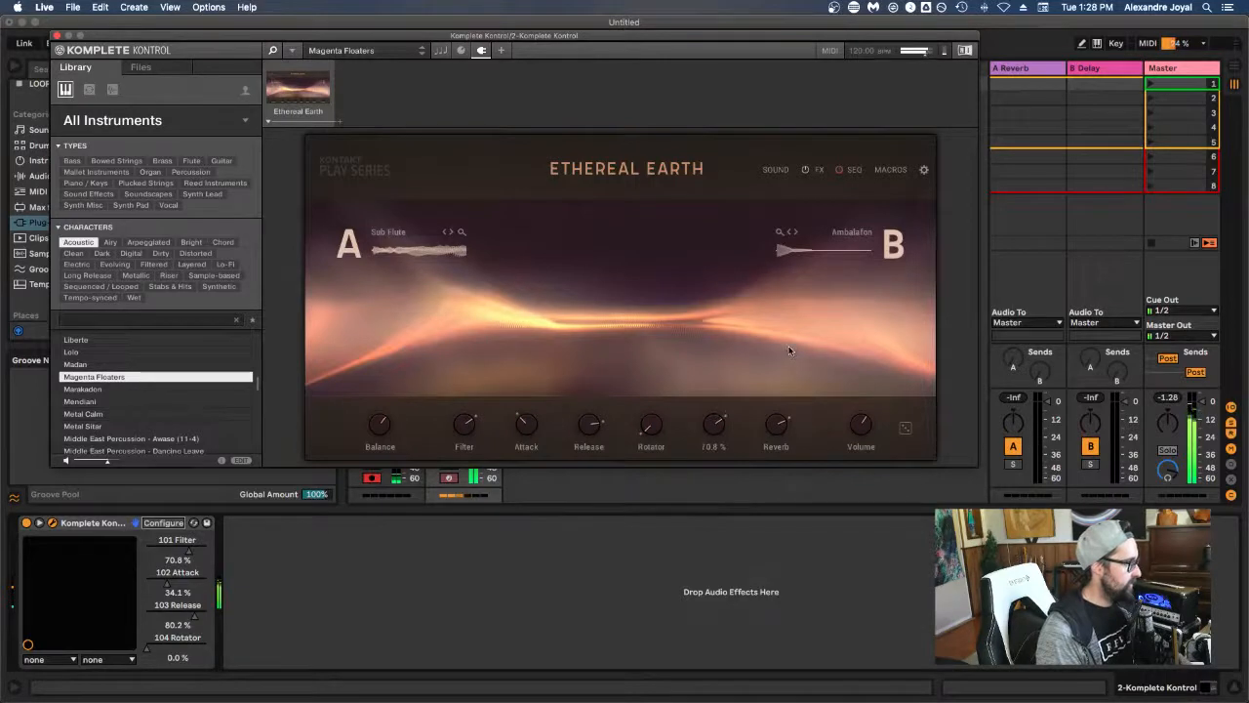
# Step: Lower the Warmth knob, set Reverb to 0%, and add Reverb to the device's configured parameters
pyautogui.moveTo(721, 428); pyautogui.dragTo(718, 488)
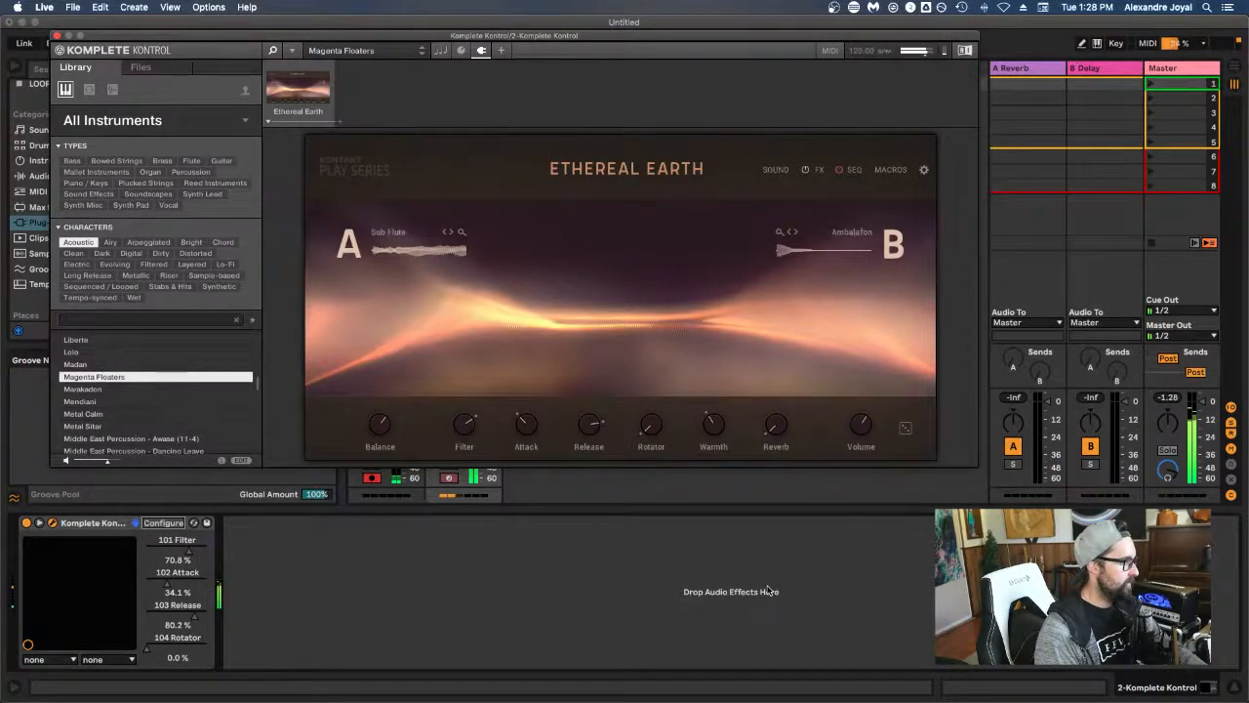
pyautogui.click(175, 523)
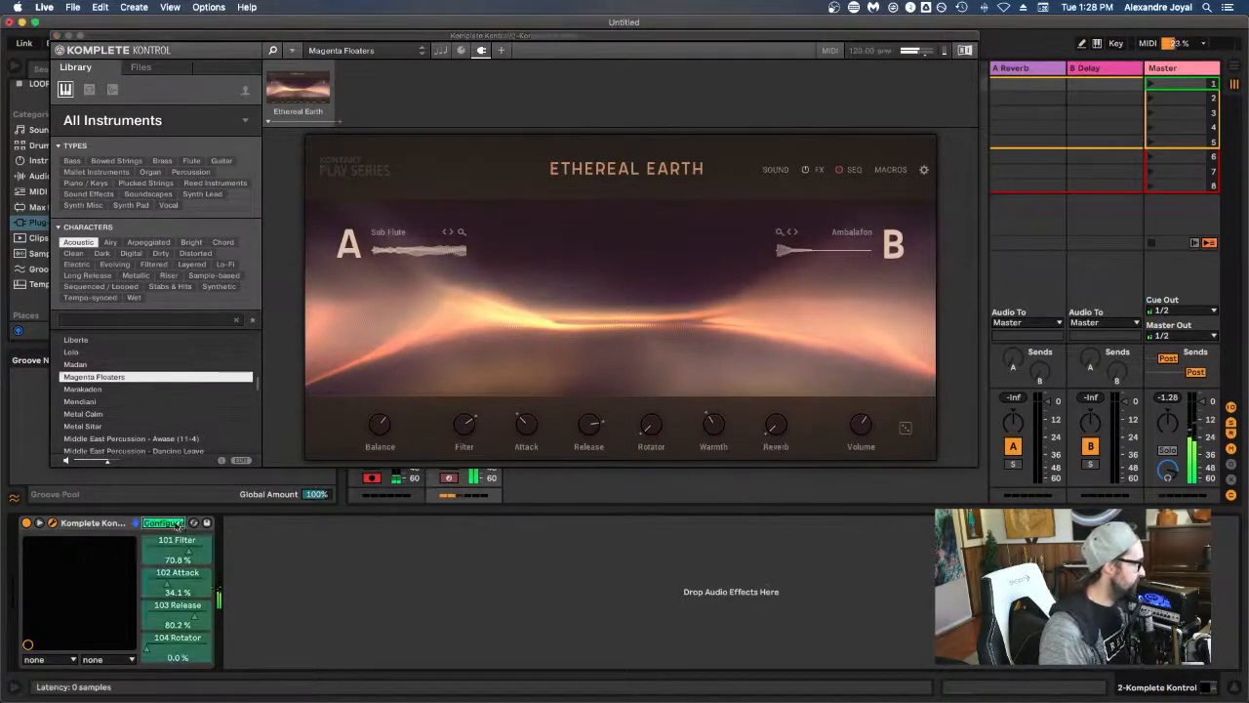
pyautogui.click(775, 427)
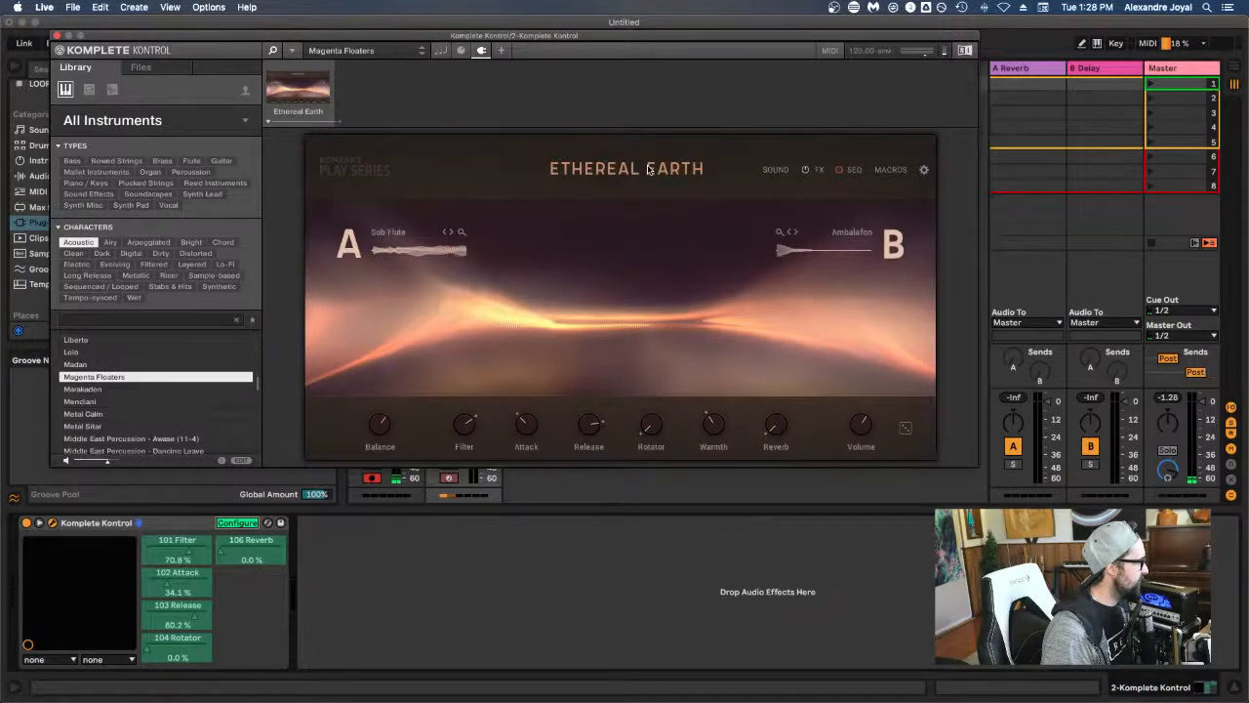
# Step: Look through the sound list for layer B, and try to add the layer A switch to the configured parameters
pyautogui.click(800, 243)
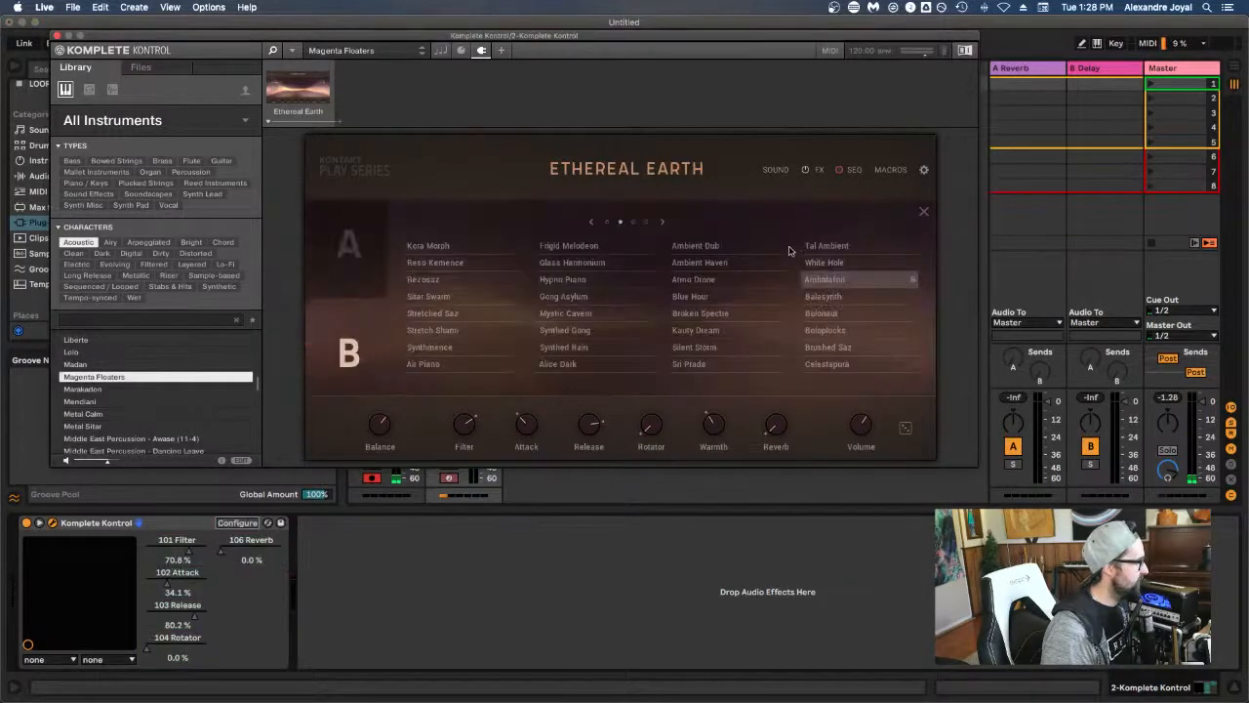
pyautogui.click(924, 212)
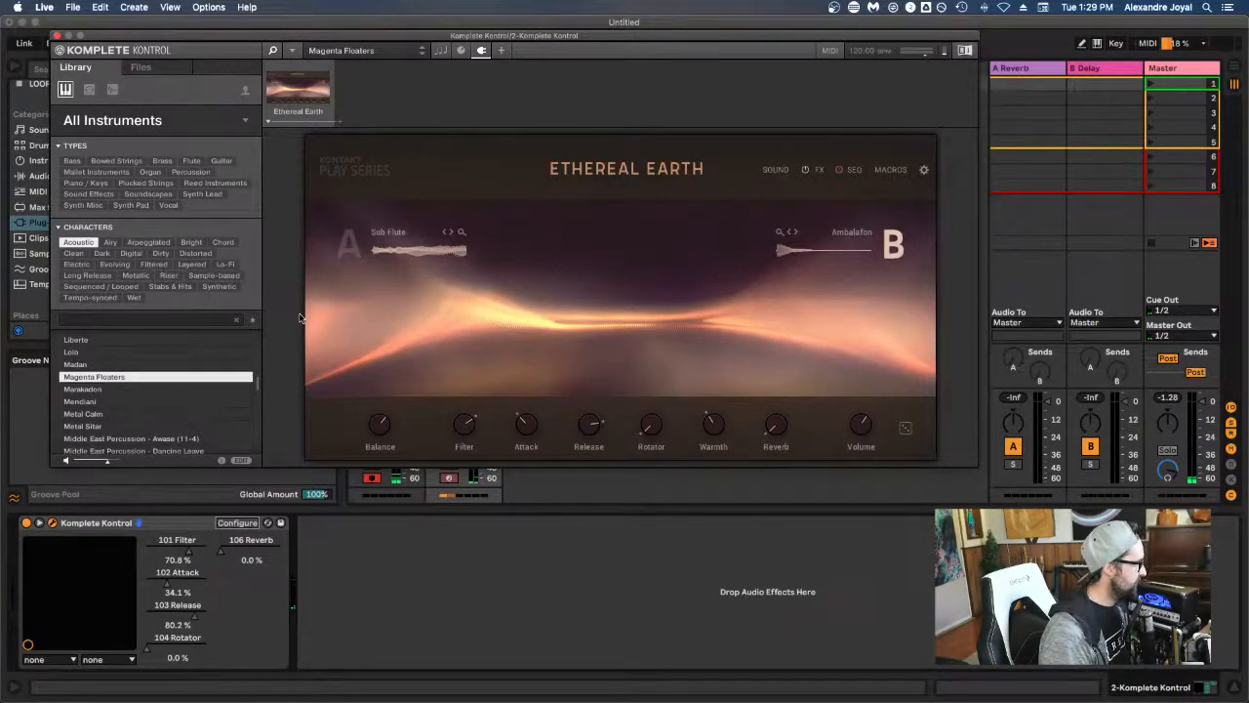
pyautogui.click(238, 522)
pyautogui.click(348, 244)
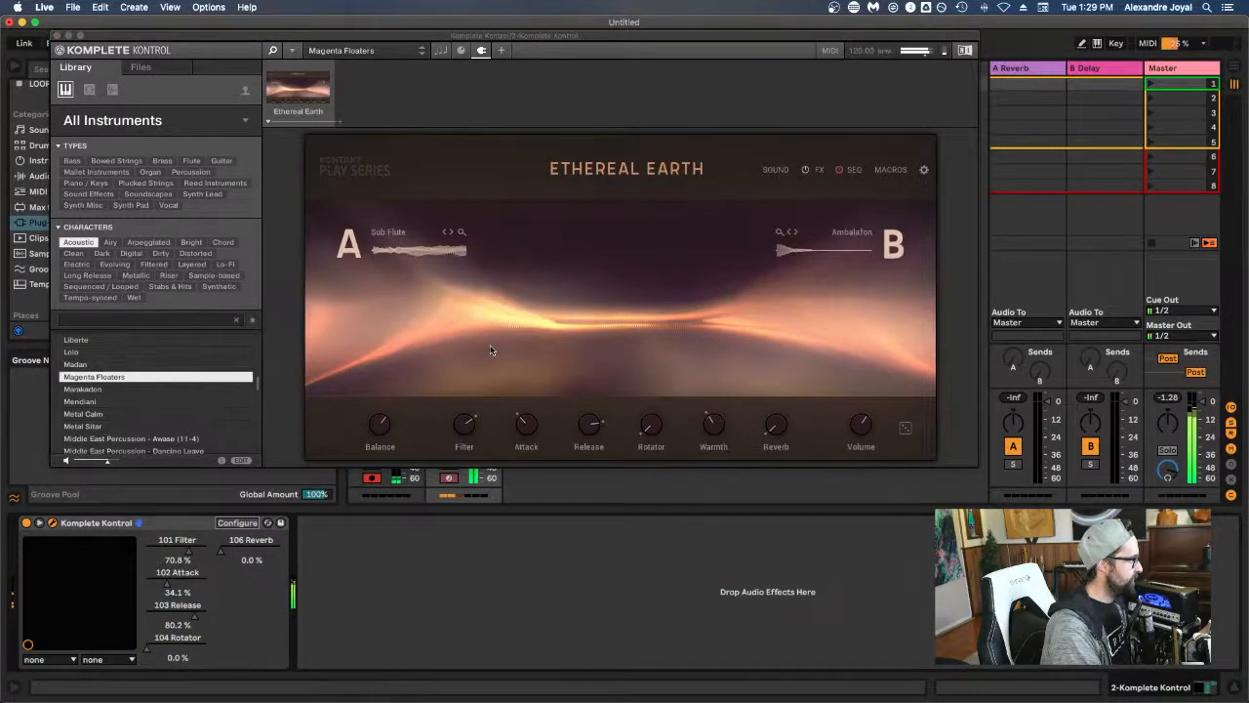
# Step: Try to add the Ethereal Earth randomize control to the device's configured parameters, and reload the Magenta Floaters preset
pyautogui.click(904, 427)
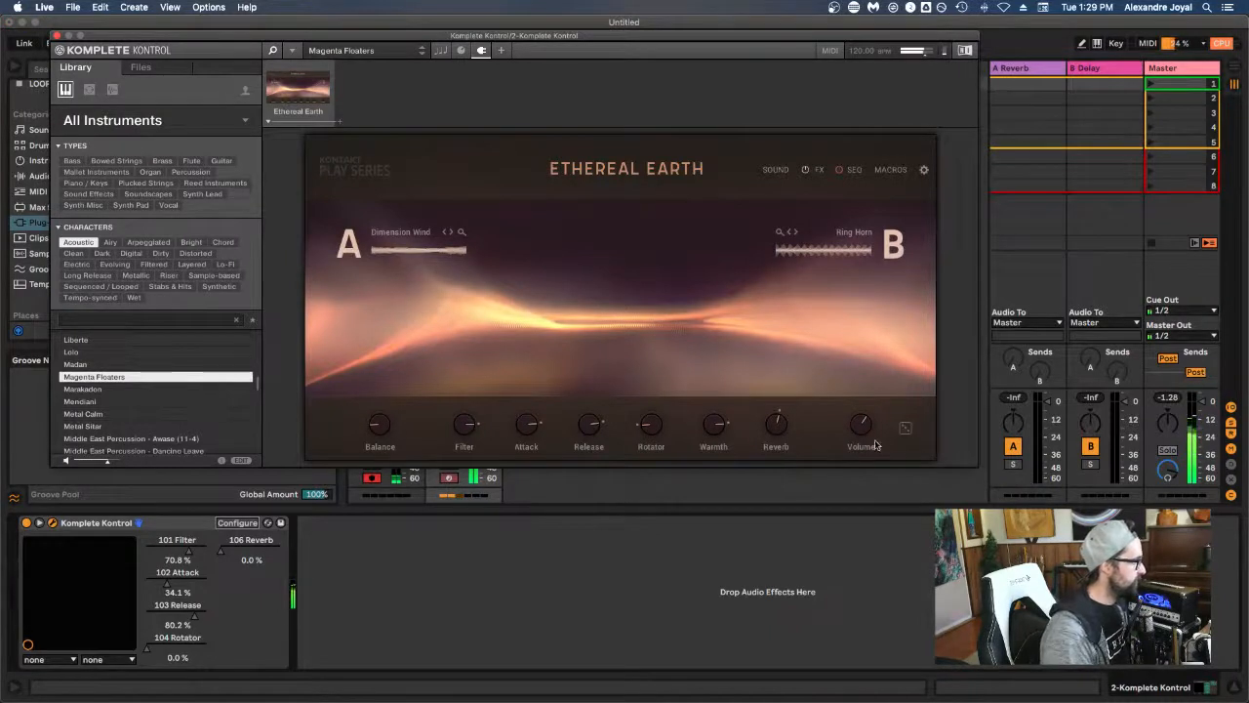
pyautogui.click(236, 523)
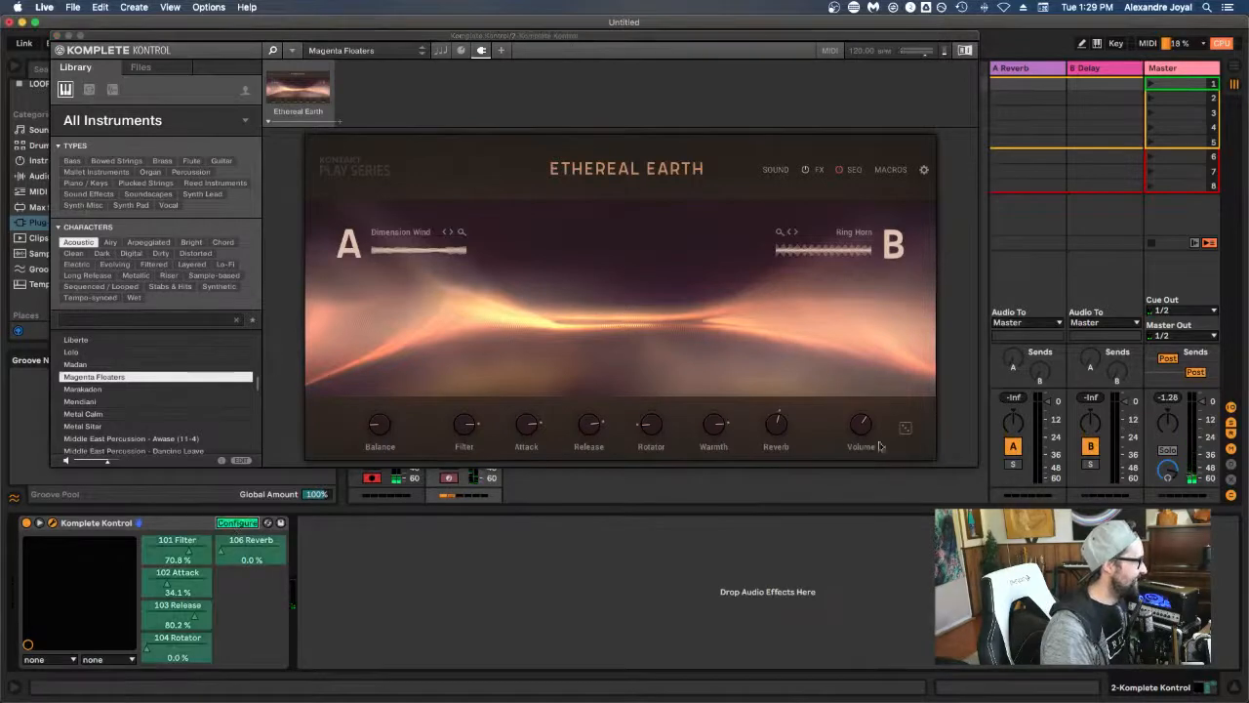
pyautogui.click(906, 428)
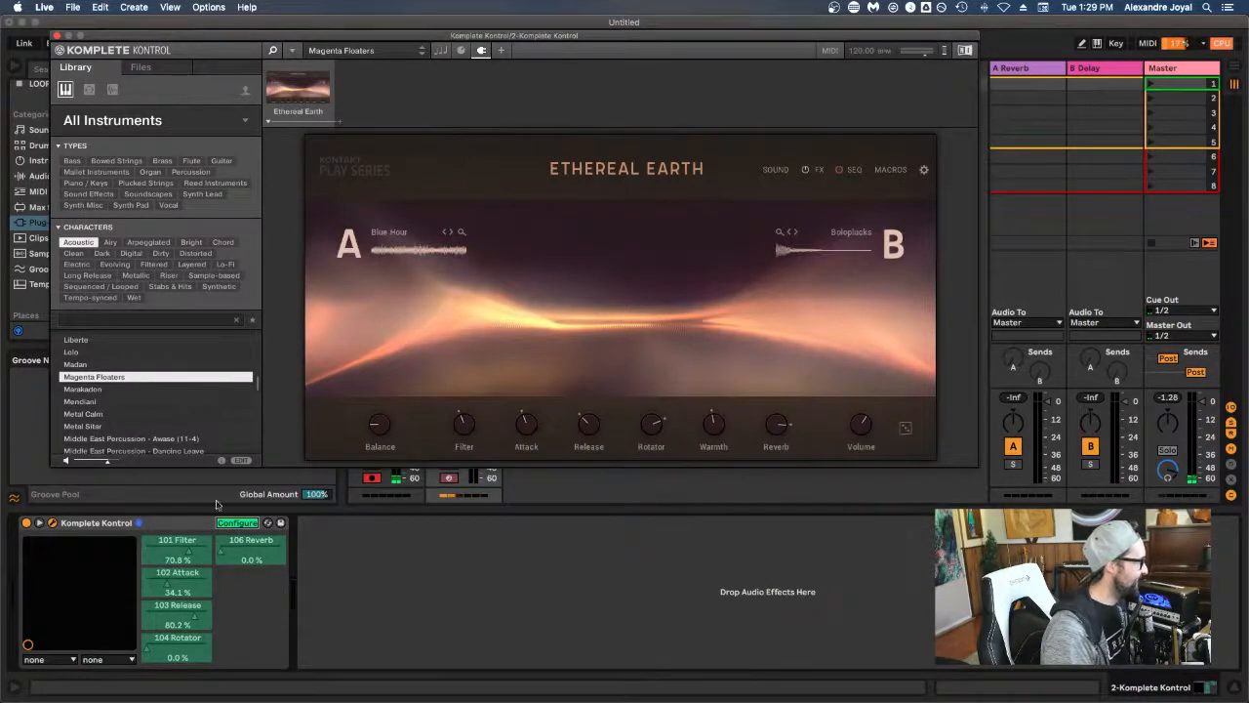
pyautogui.click(250, 522)
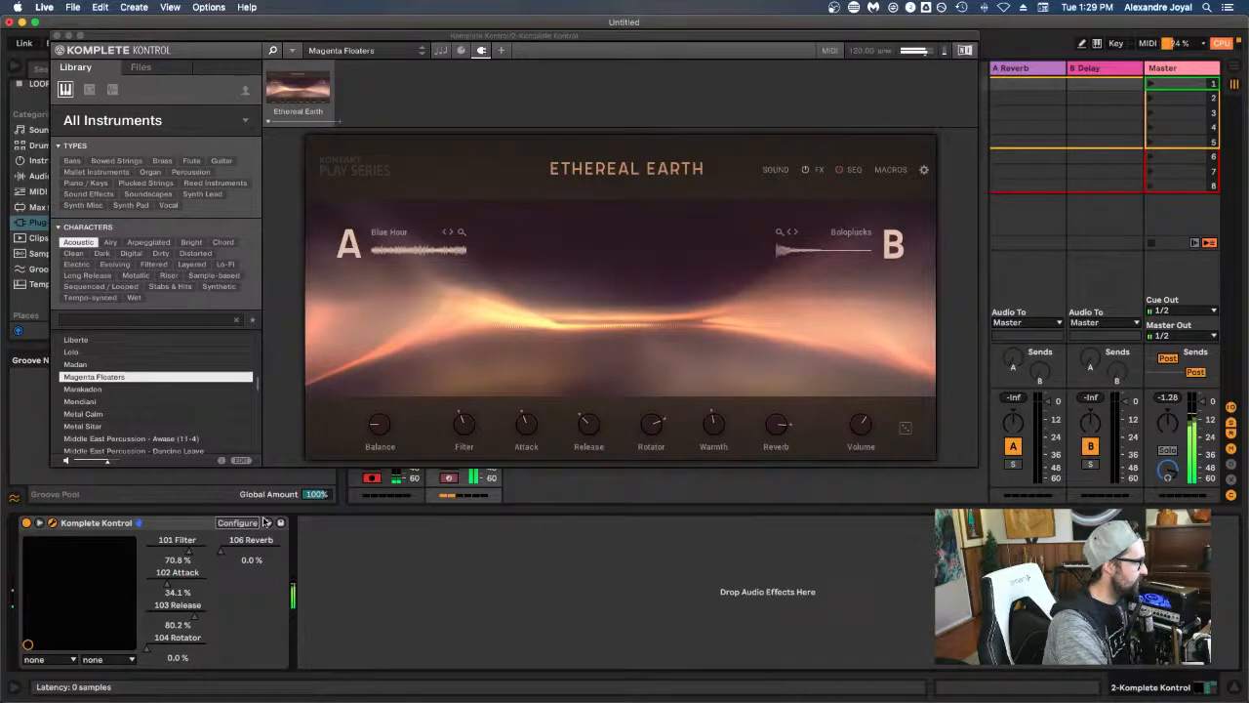
pyautogui.click(118, 376)
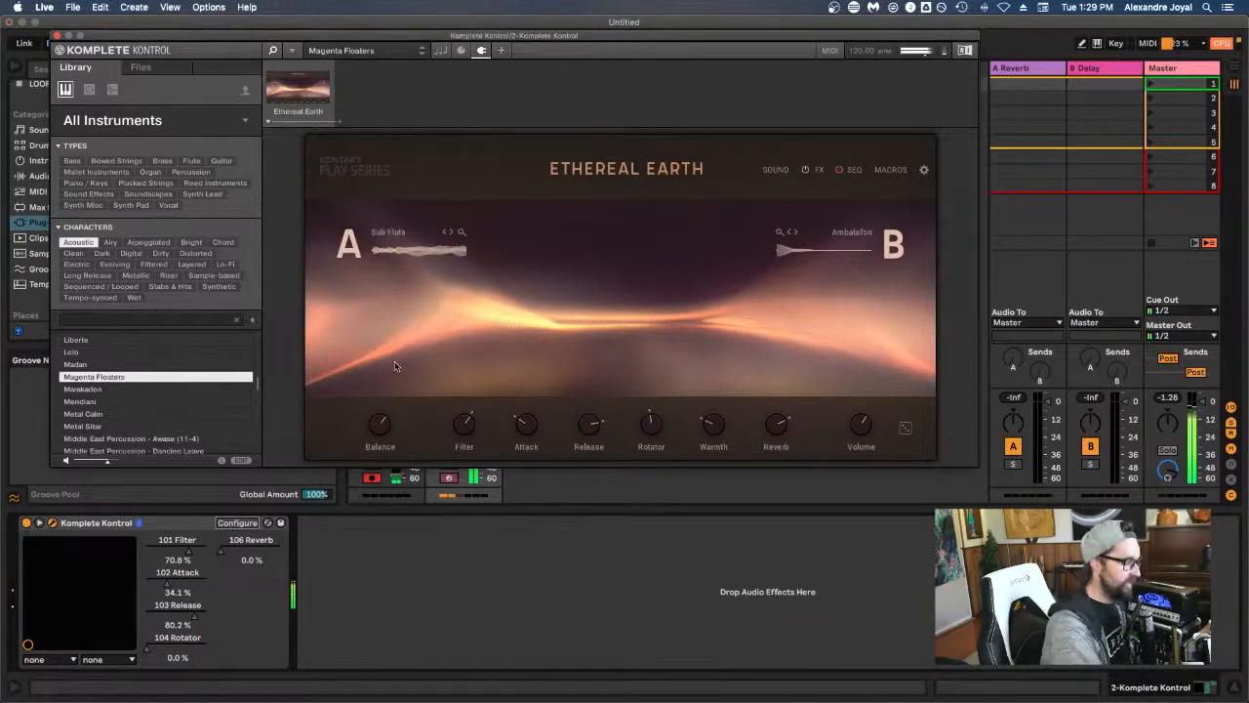
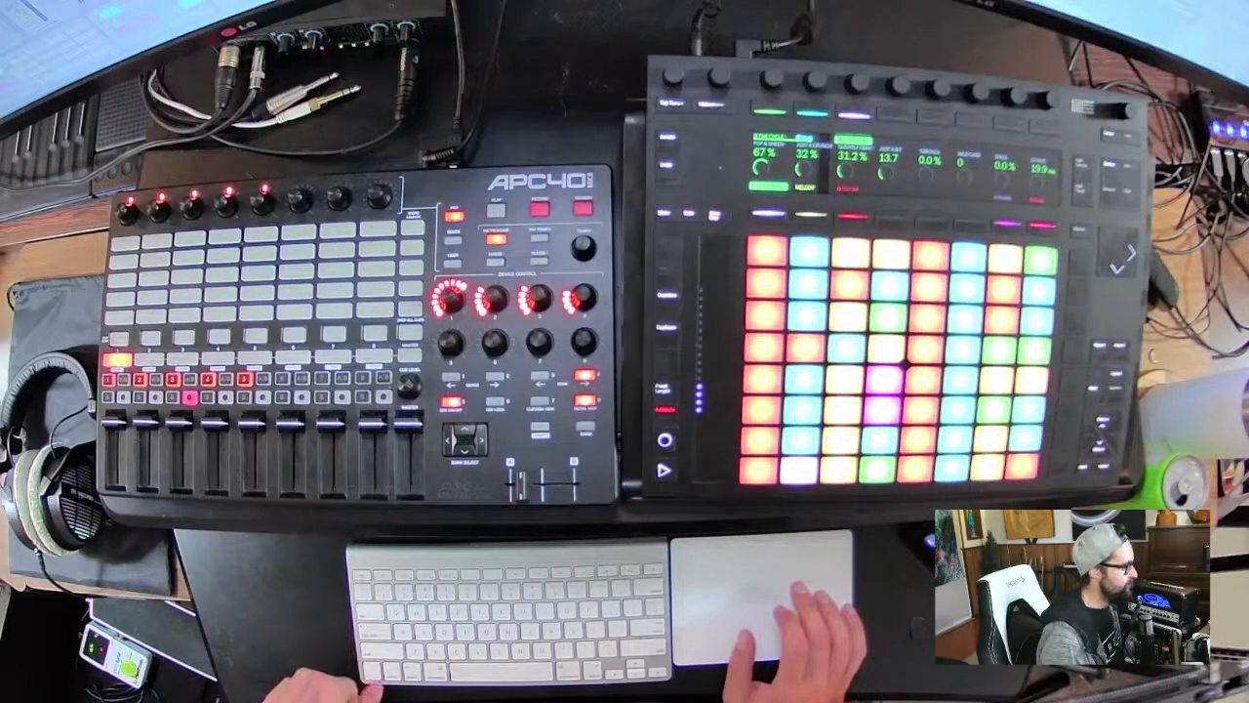
# Step: Widen the browser and look through the Black Octopus Sound - Ambient Field Recordings folder on the Audio SSD
pyautogui.click(559, 73)
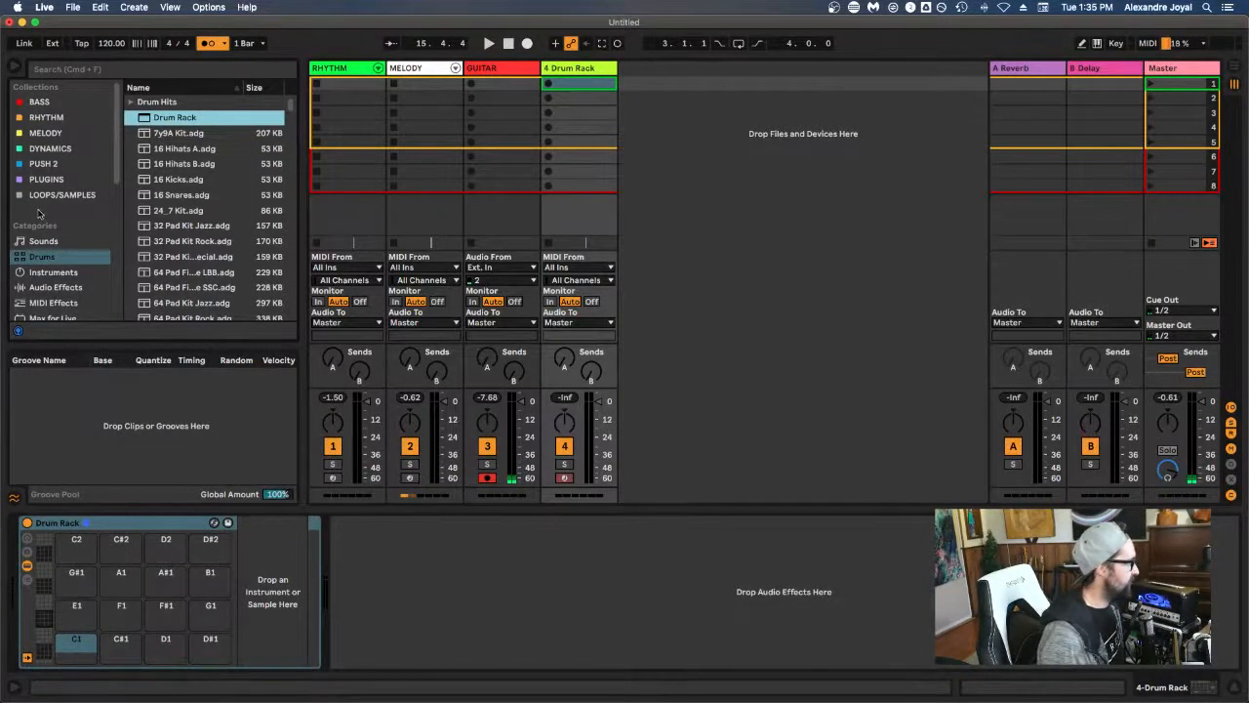
pyautogui.scroll(-5, 39, 215)
pyautogui.scroll(-1, 40, 214)
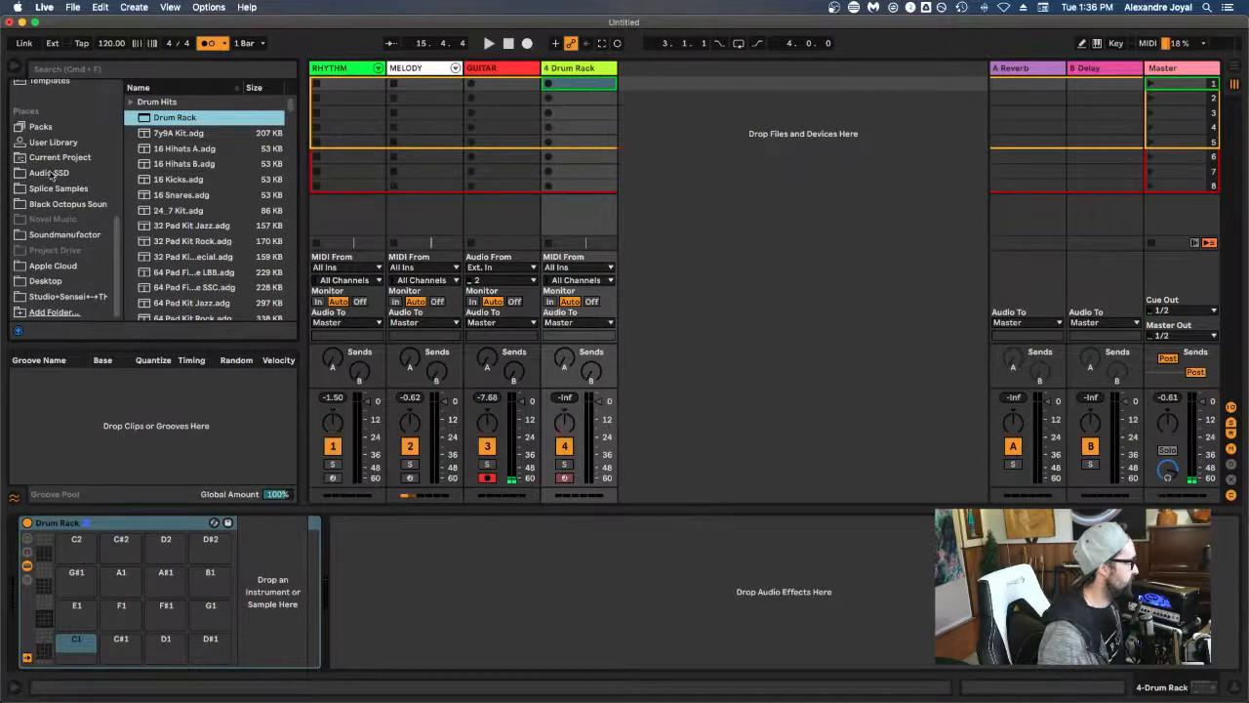
pyautogui.click(59, 174)
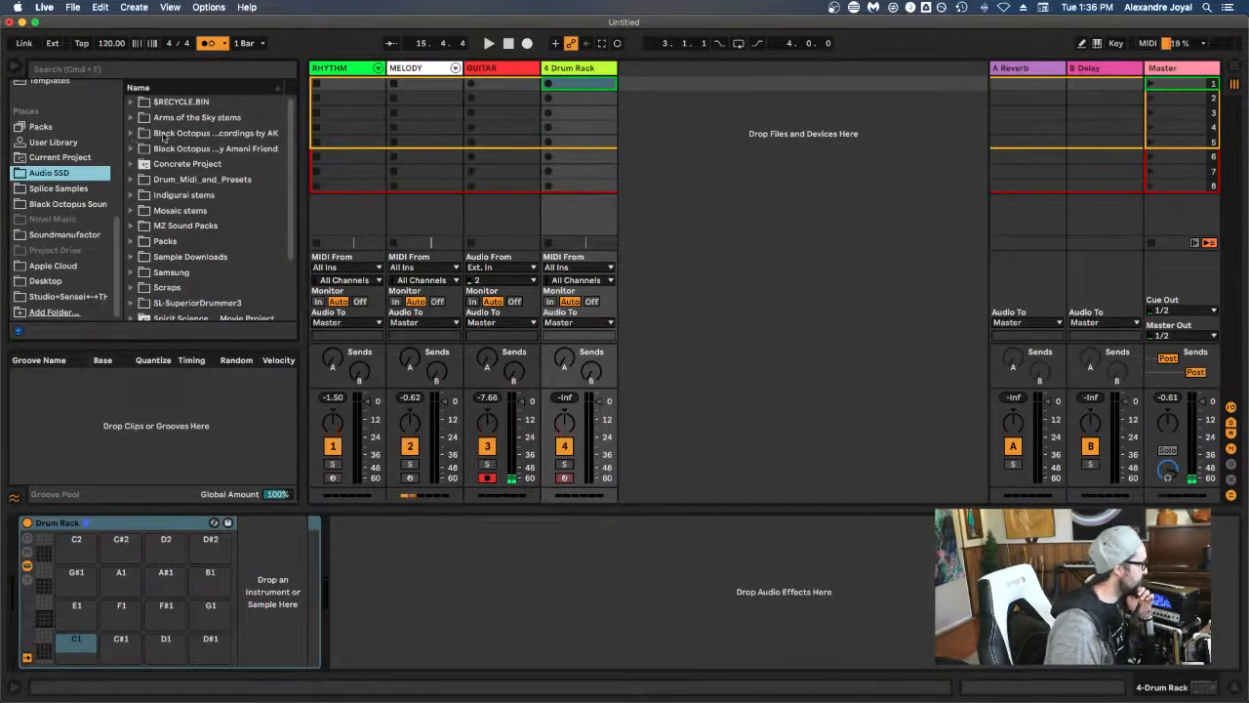
pyautogui.click(132, 133)
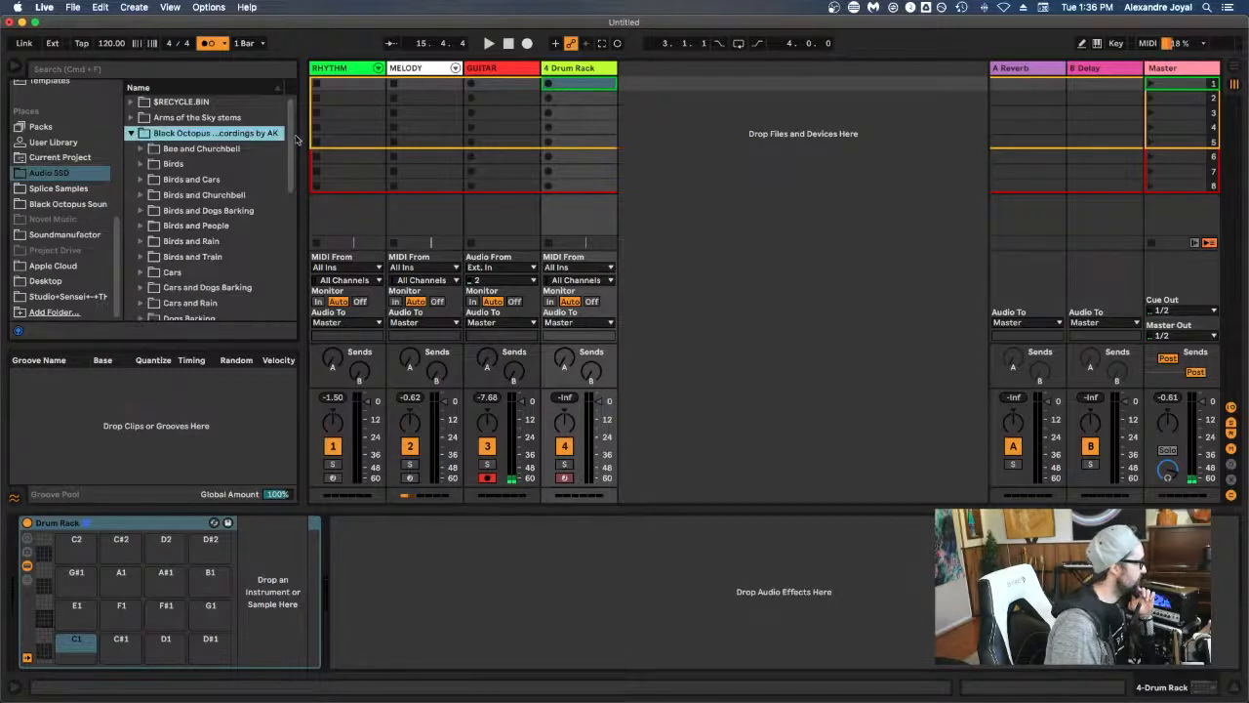
pyautogui.moveTo(335, 136); pyautogui.dragTo(446, 138)
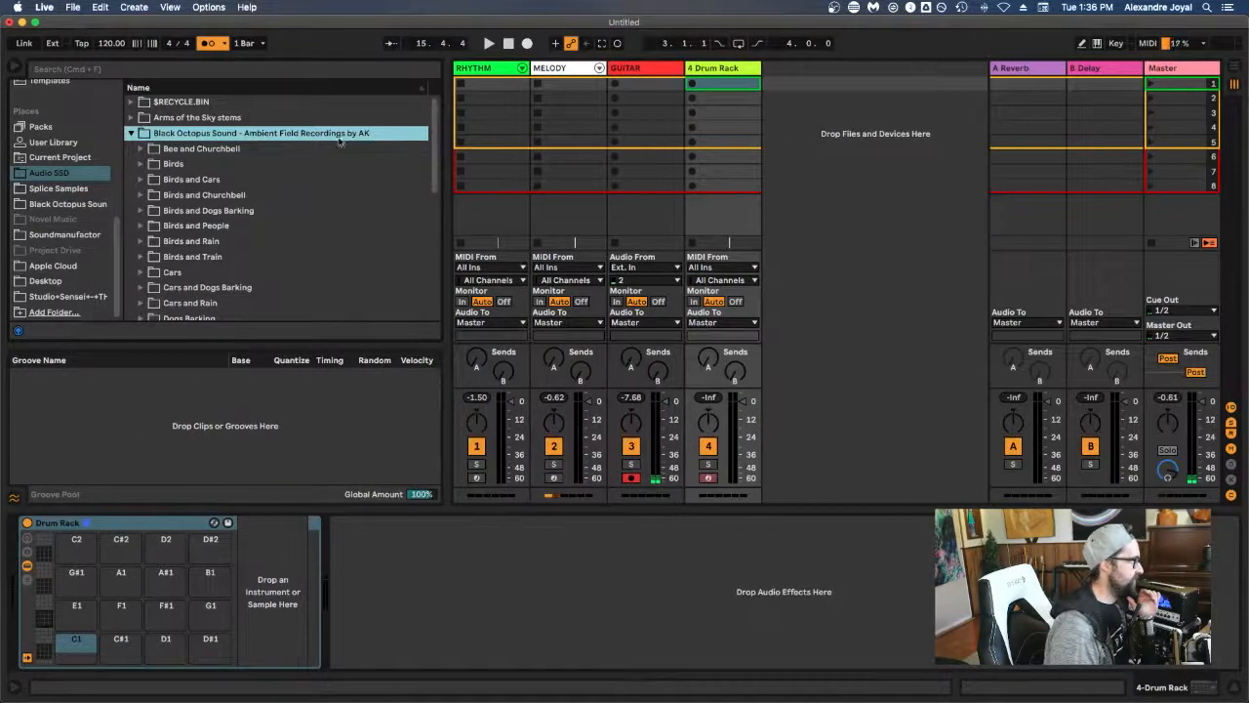
pyautogui.scroll(-3, 322, 145)
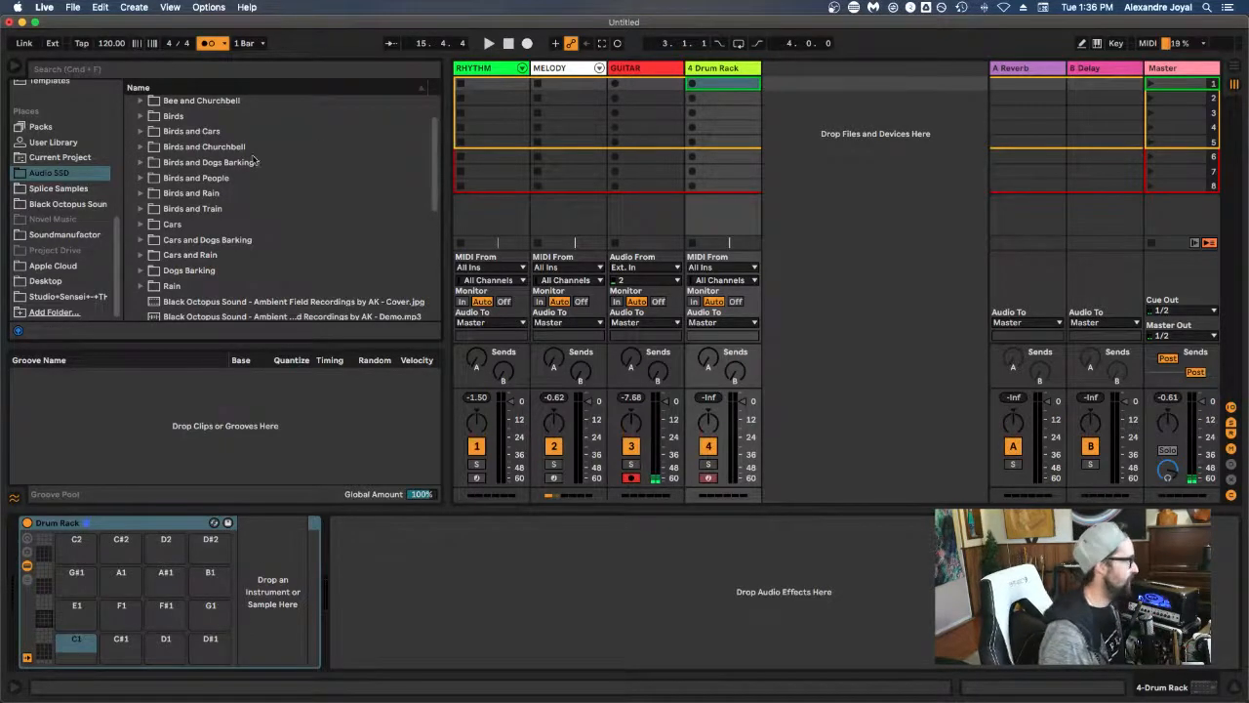
pyautogui.scroll(-2, 218, 204)
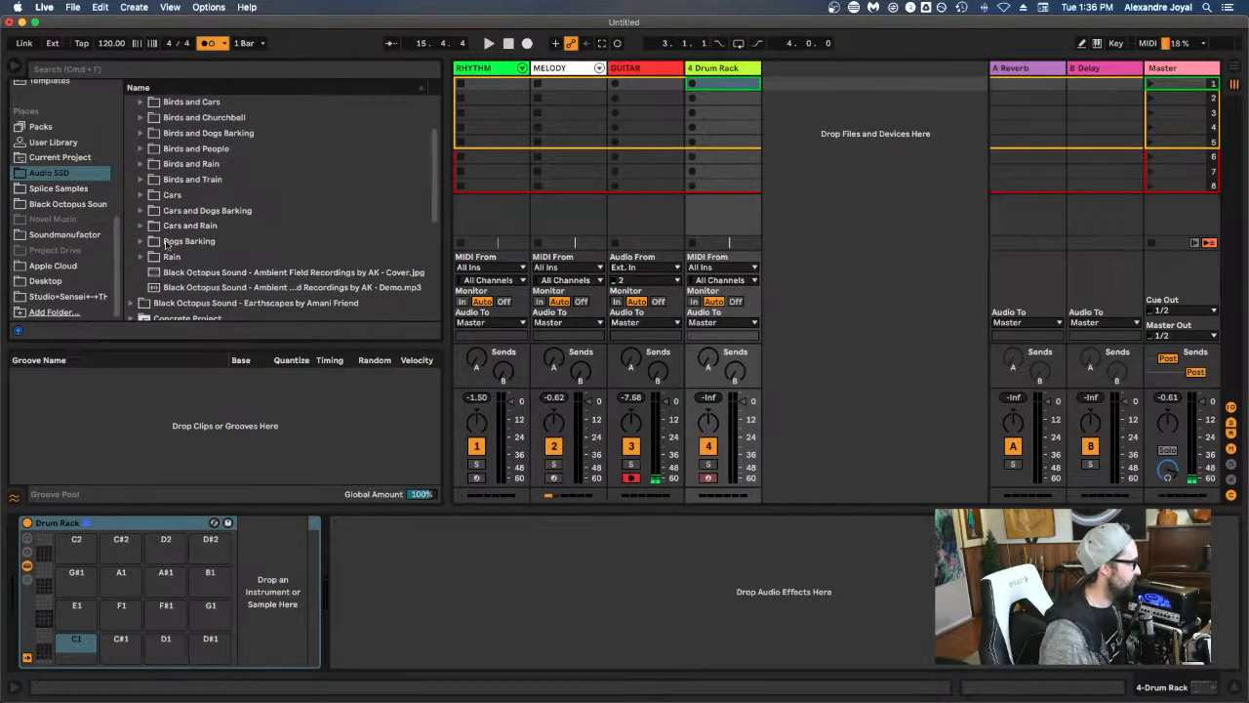
pyautogui.scroll(-2, 166, 244)
pyautogui.scroll(4, 166, 244)
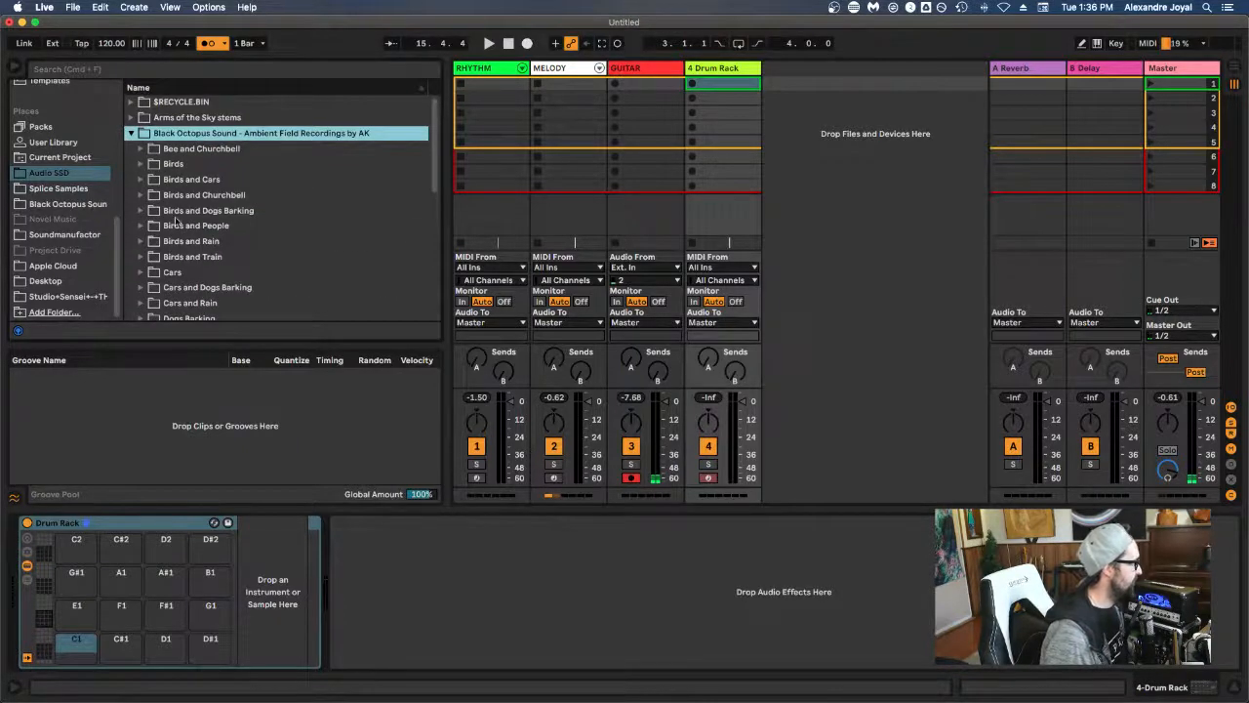
# Step: Look through the MZ sets in the PUSH 2 collection, including the contents of MZ unleash the beat and MZ Untersiter
pyautogui.scroll(5, 68, 233)
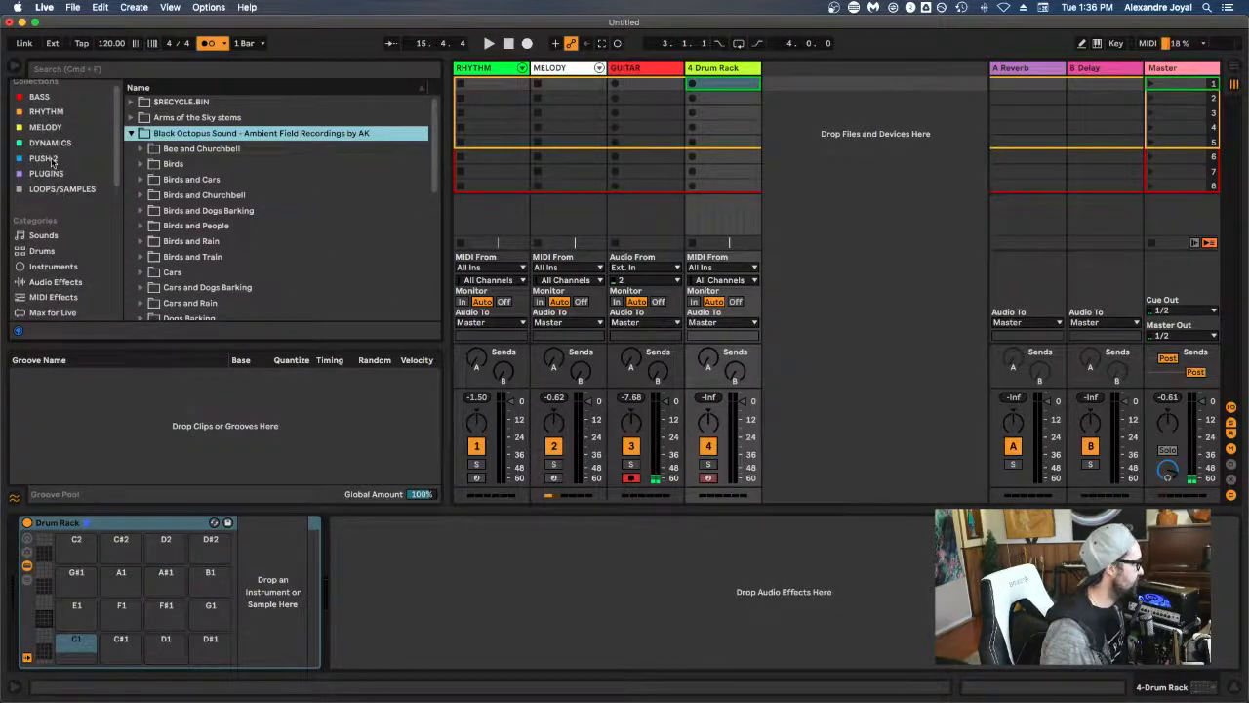
pyautogui.click(43, 158)
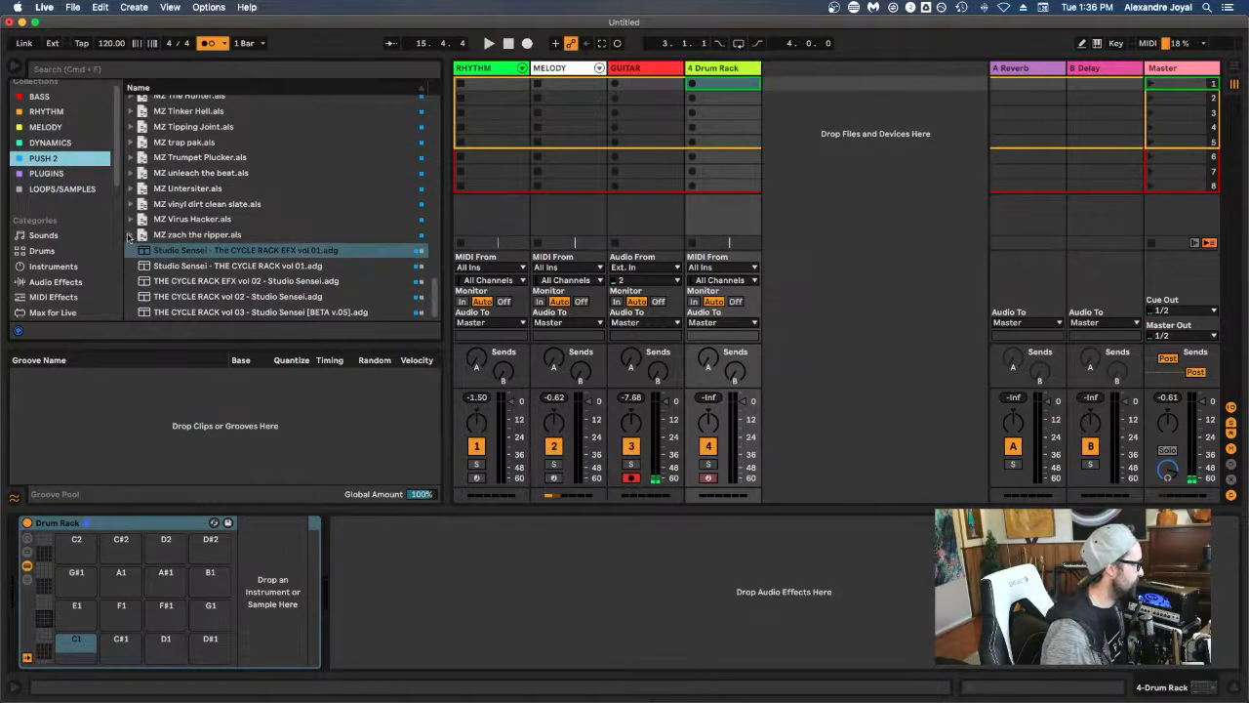
pyautogui.click(130, 173)
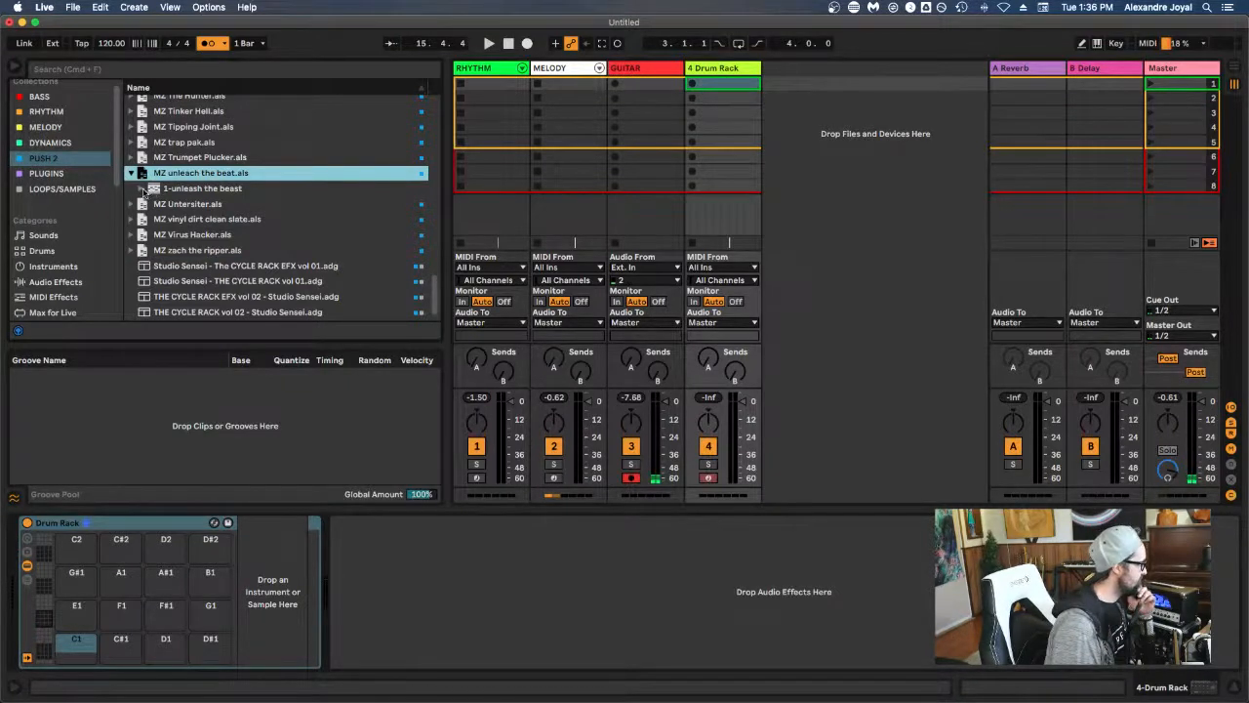
pyautogui.click(143, 190)
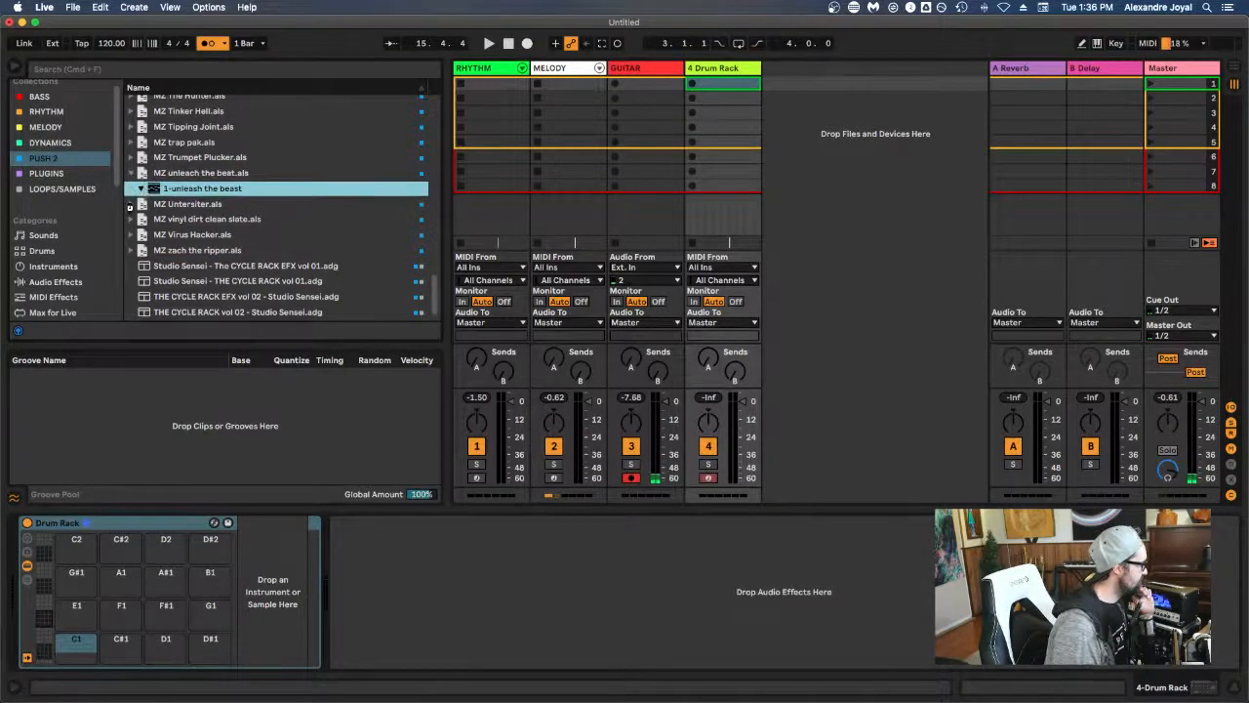
pyautogui.click(129, 205)
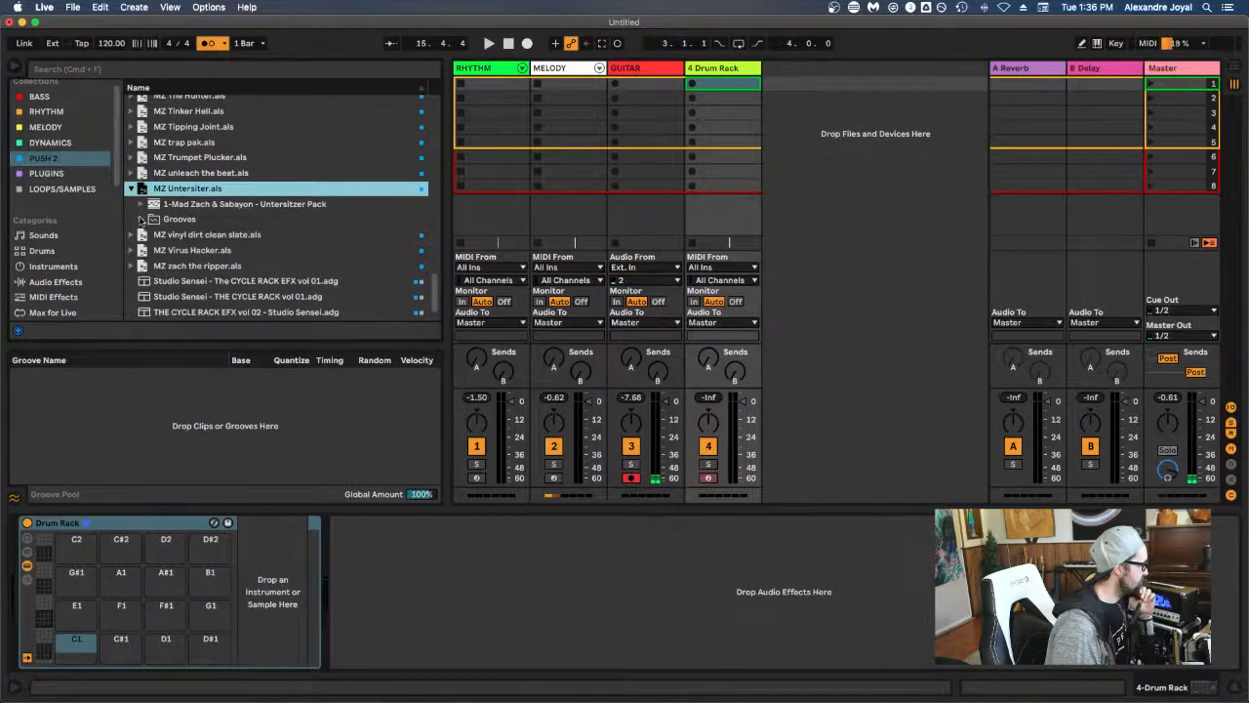
pyautogui.scroll(-4, 69, 247)
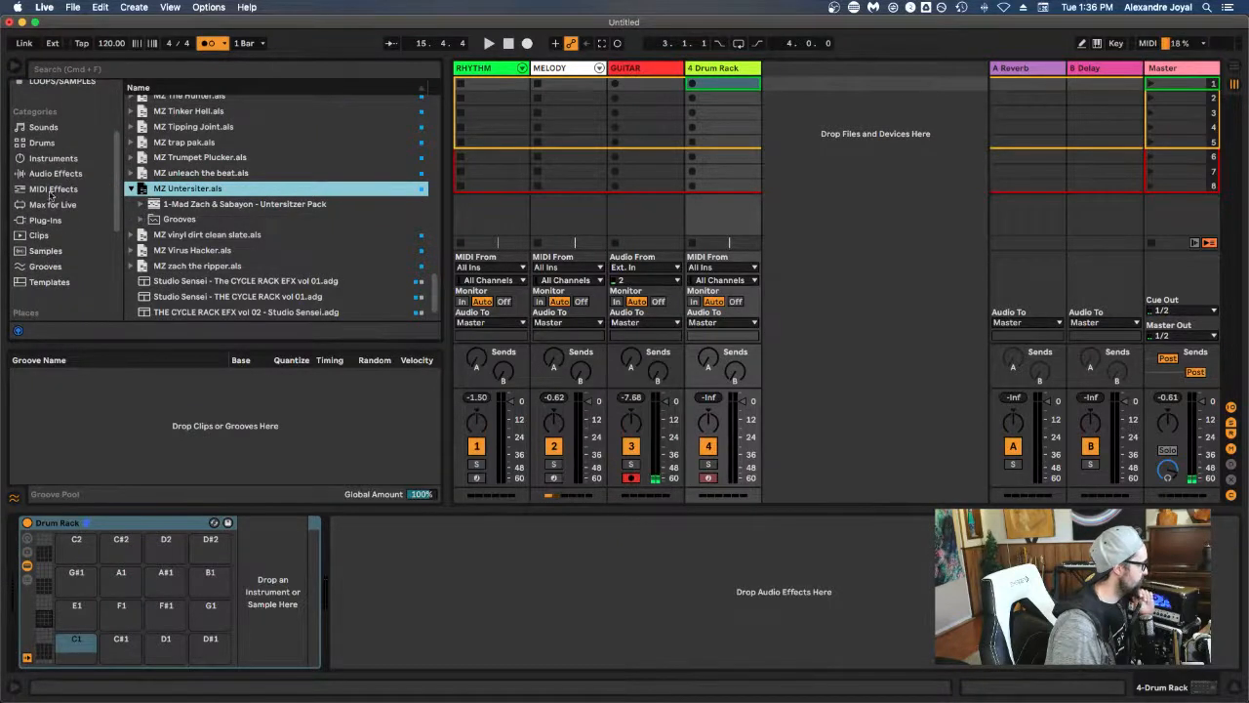
pyautogui.scroll(2, 47, 162)
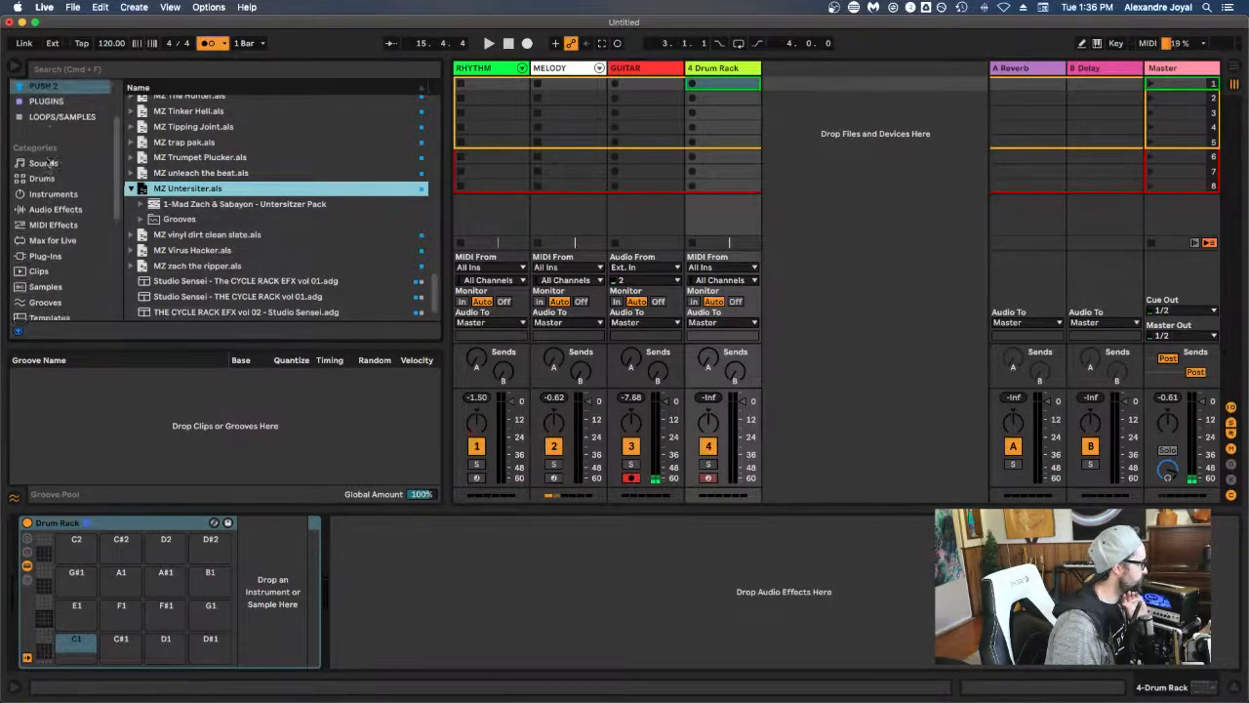
pyautogui.scroll(-4, 47, 162)
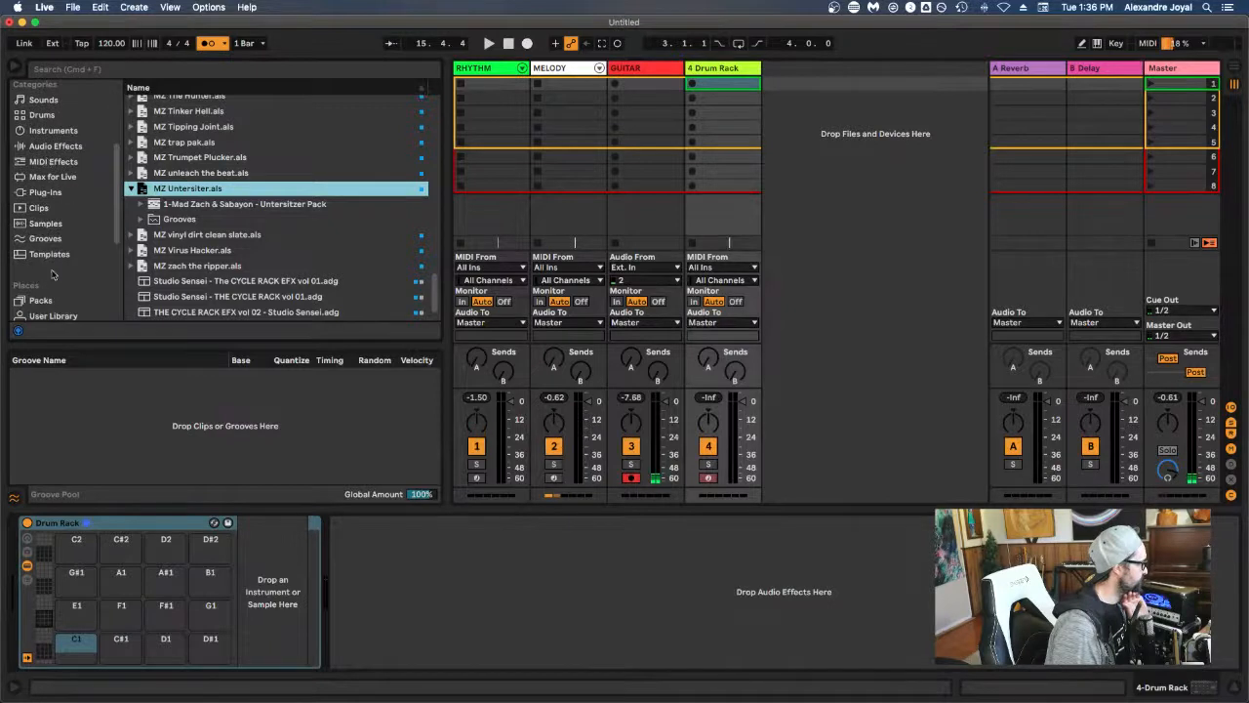
# Step: Search the Samples category for "kick mad" and audition the kick samples from deep kick 1 through kick chef chop
pyautogui.click(109, 69)
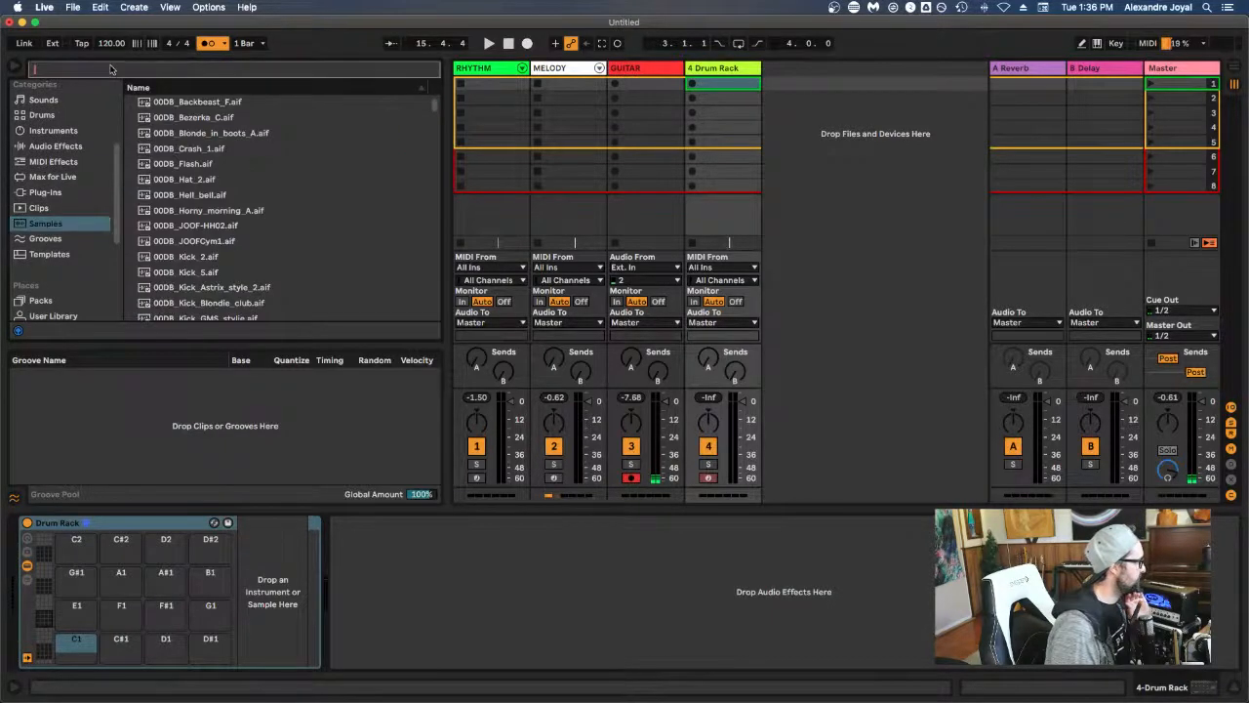
pyautogui.write('kick mad')
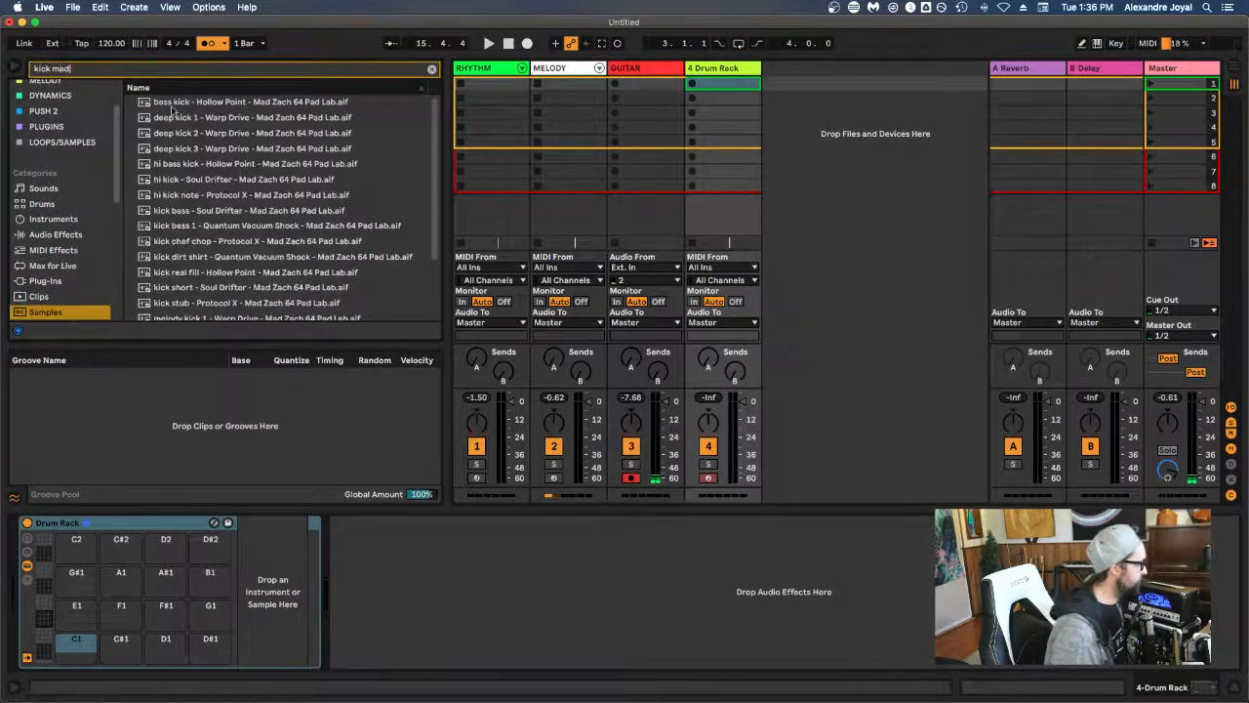
pyautogui.click(173, 115)
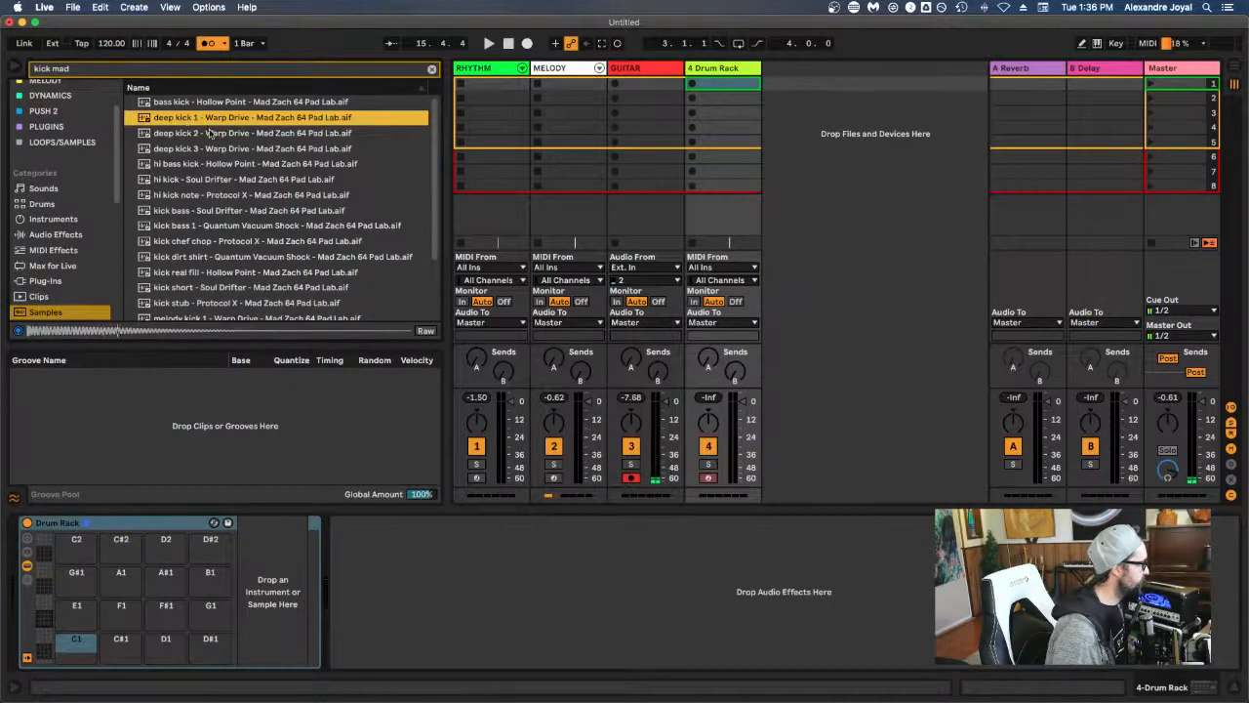
pyautogui.click(210, 133)
pyautogui.click(207, 166)
pyautogui.click(208, 182)
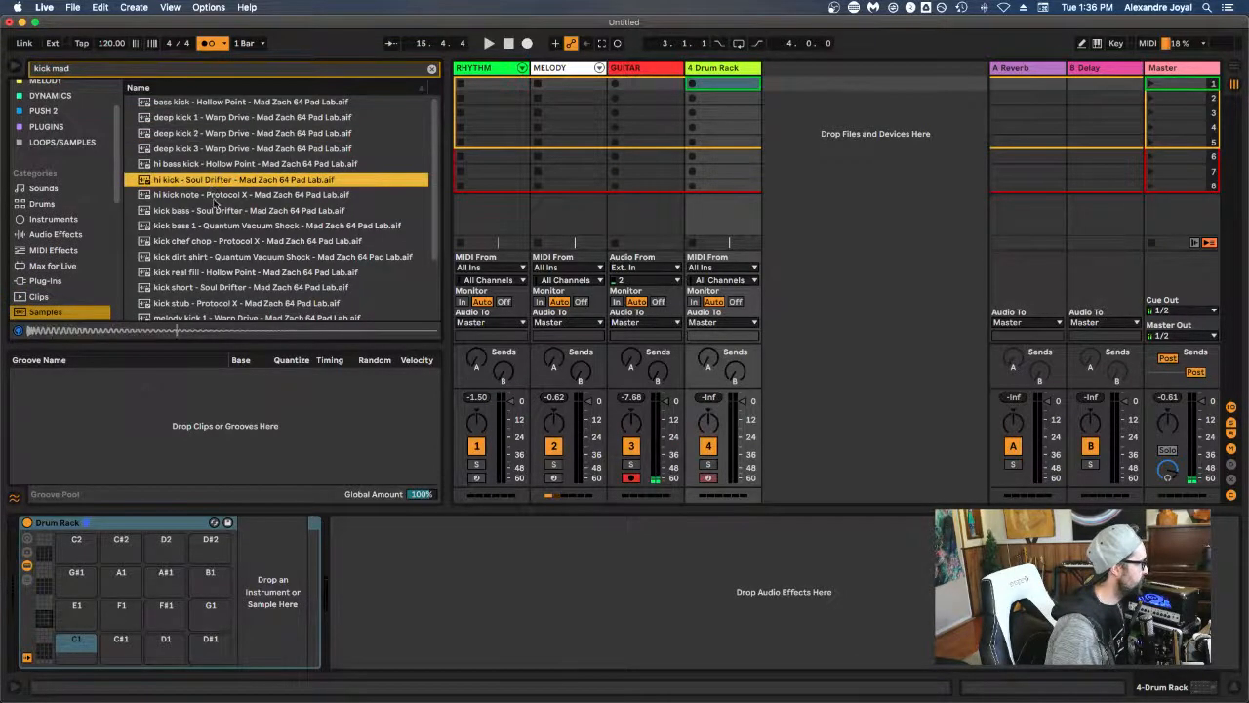
pyautogui.click(215, 198)
pyautogui.click(220, 225)
pyautogui.click(222, 241)
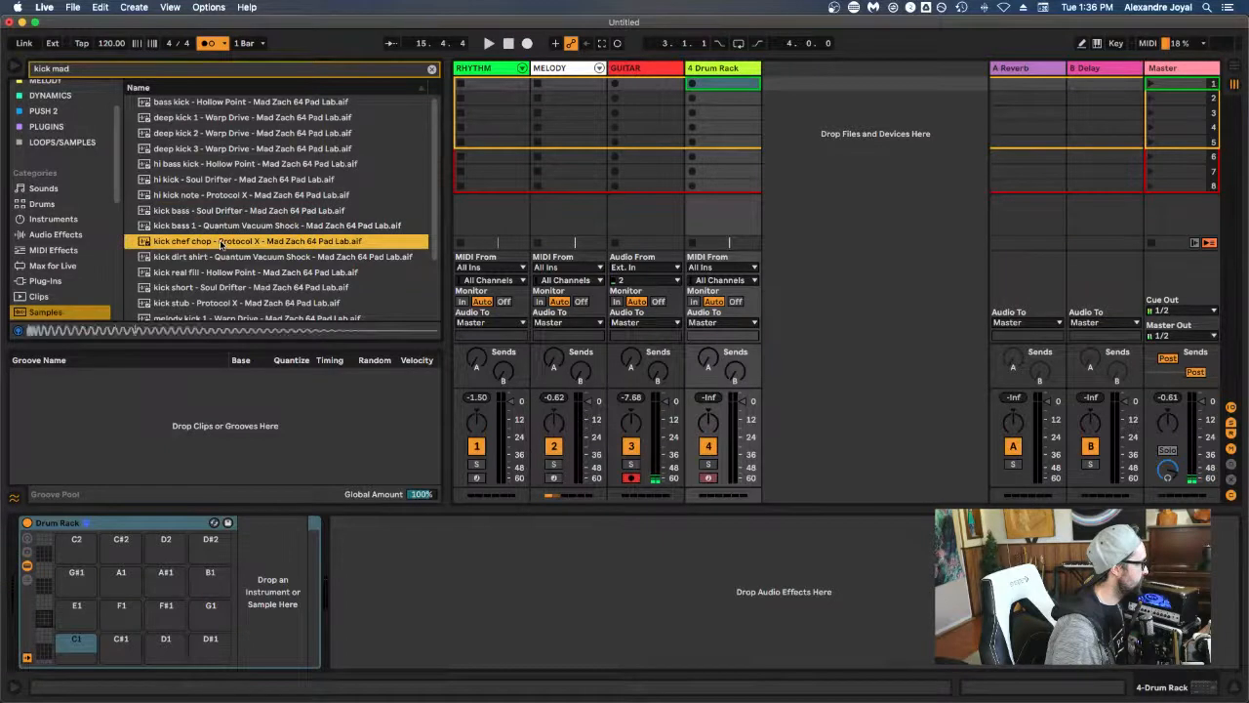
# Step: Compare the kick real fill, kick dirt shirt and kick short samples, and load kick short - Soul Drifter onto drum pad C1
pyautogui.click(224, 273)
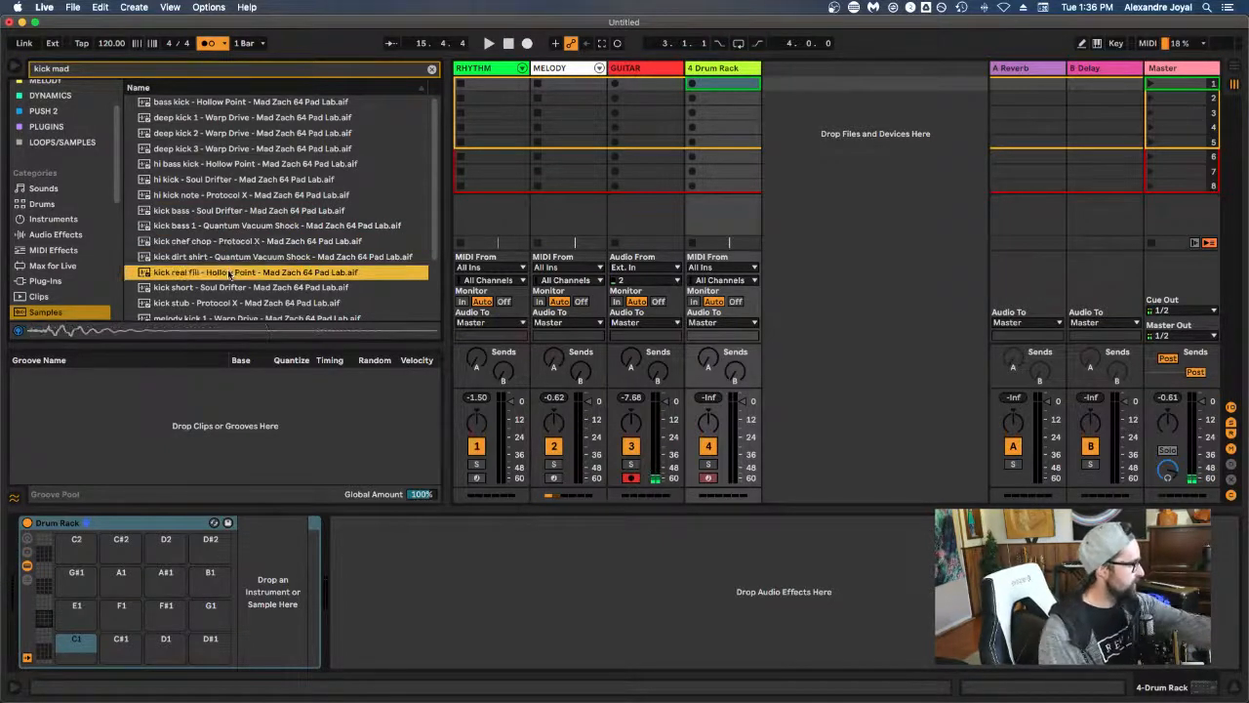
pyautogui.click(223, 287)
pyautogui.click(224, 275)
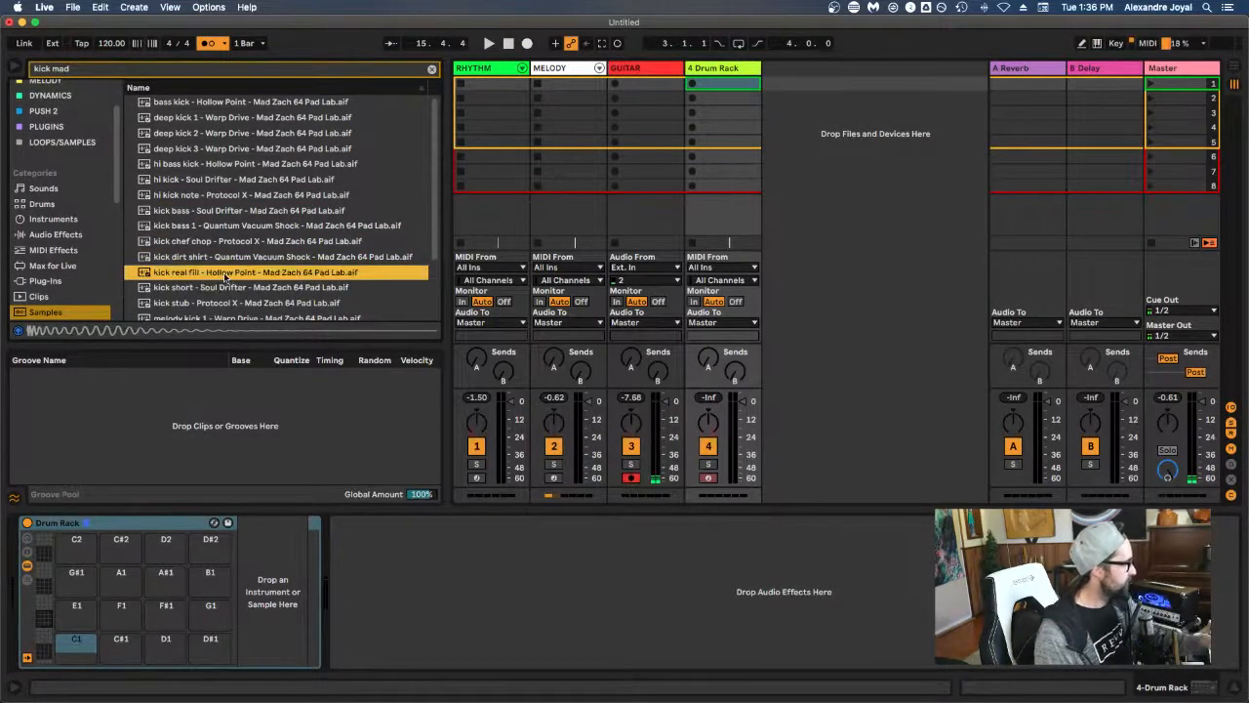
pyautogui.click(222, 258)
pyautogui.click(221, 287)
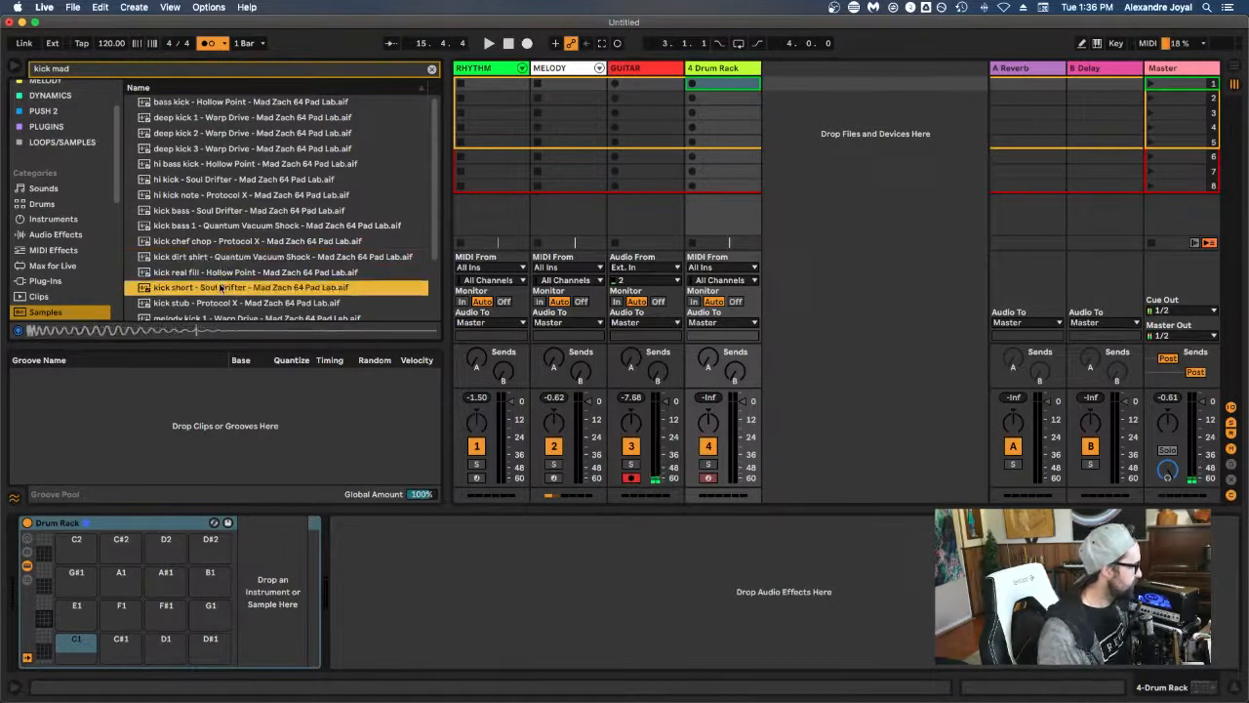
pyautogui.moveTo(221, 287); pyautogui.dragTo(85, 642)
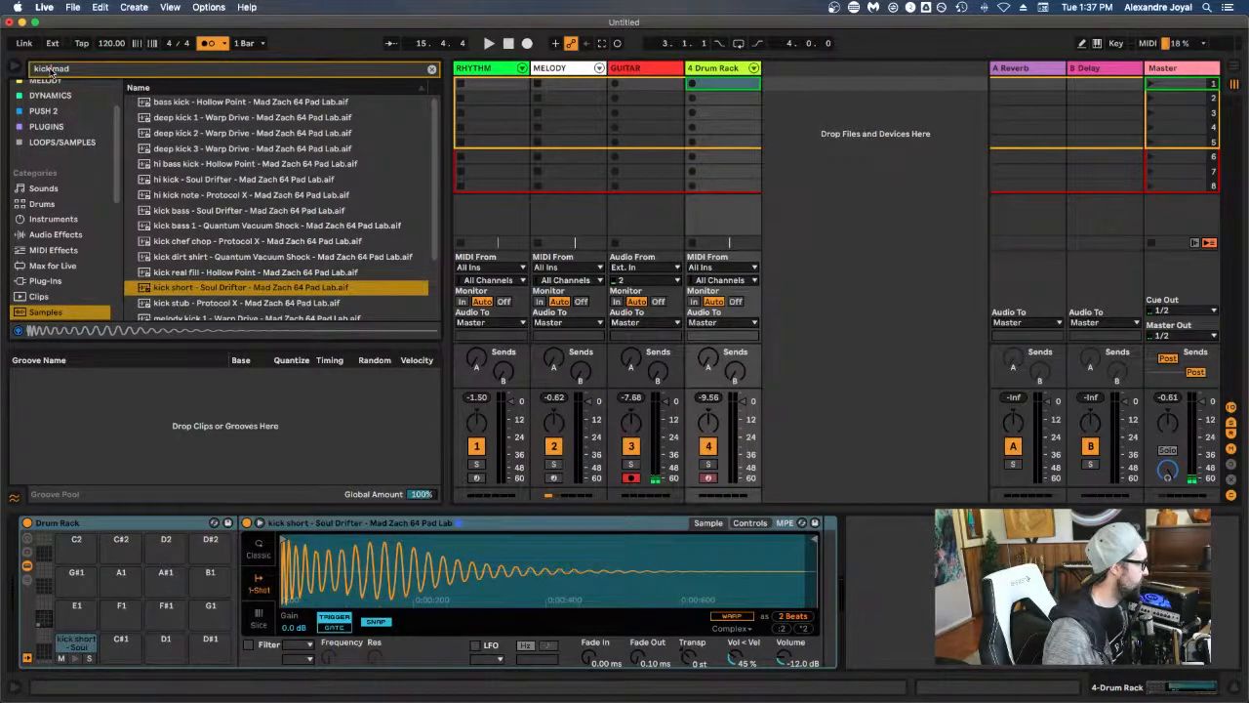
# Step: Search the samples for "snare mad" and audition the snare samples between snare builder and snare wiggle
pyautogui.doubleClick(39, 69)
pyautogui.write('snare')
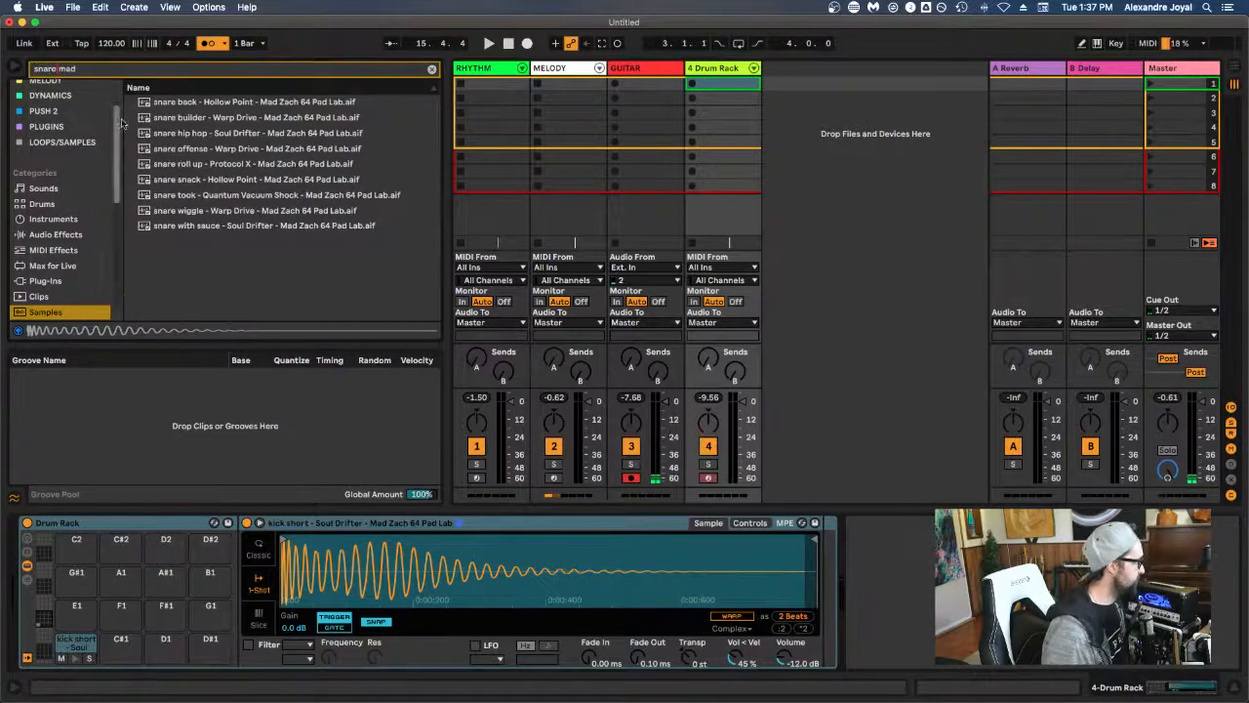
pyautogui.click(208, 163)
pyautogui.click(211, 148)
pyautogui.click(220, 133)
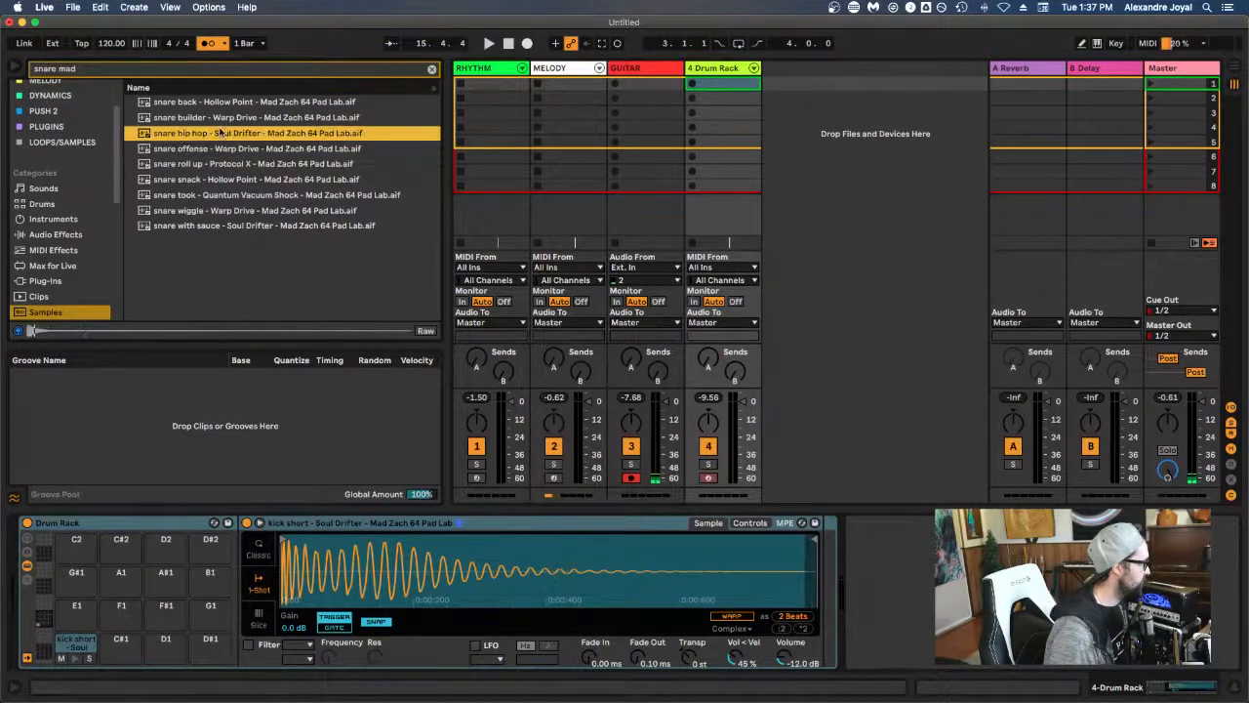
pyautogui.click(221, 118)
pyautogui.click(221, 134)
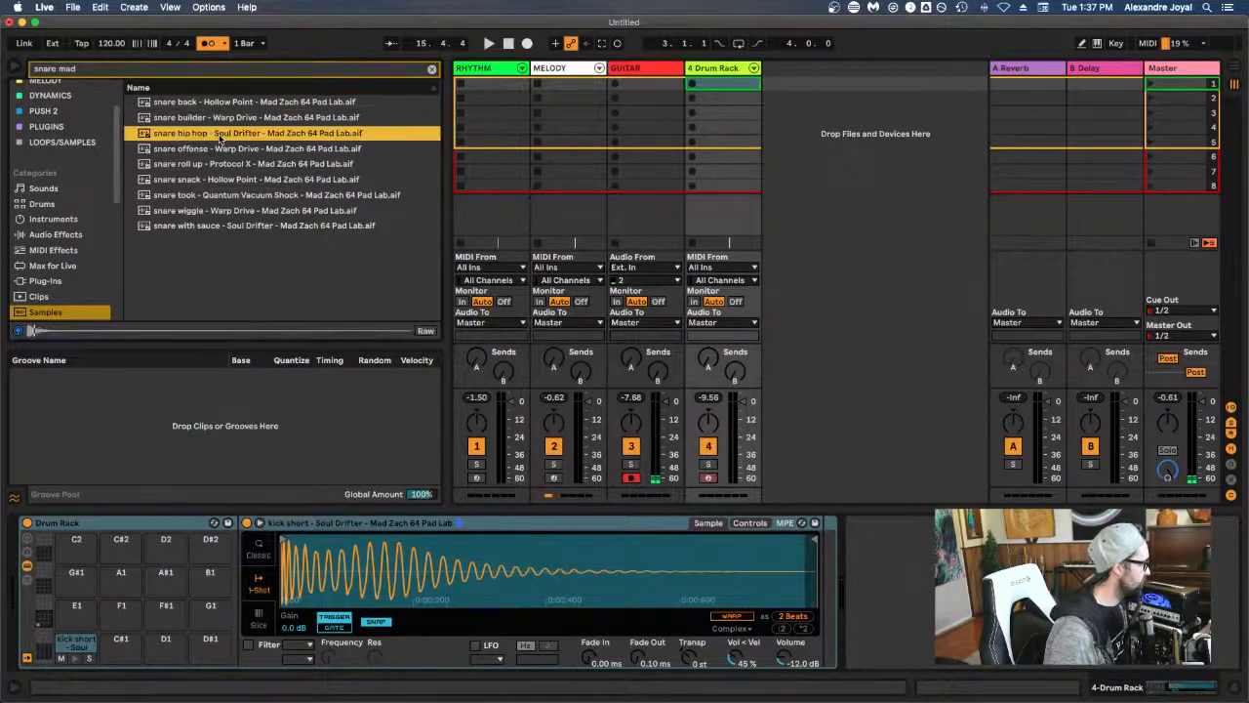
pyautogui.click(221, 148)
pyautogui.click(220, 179)
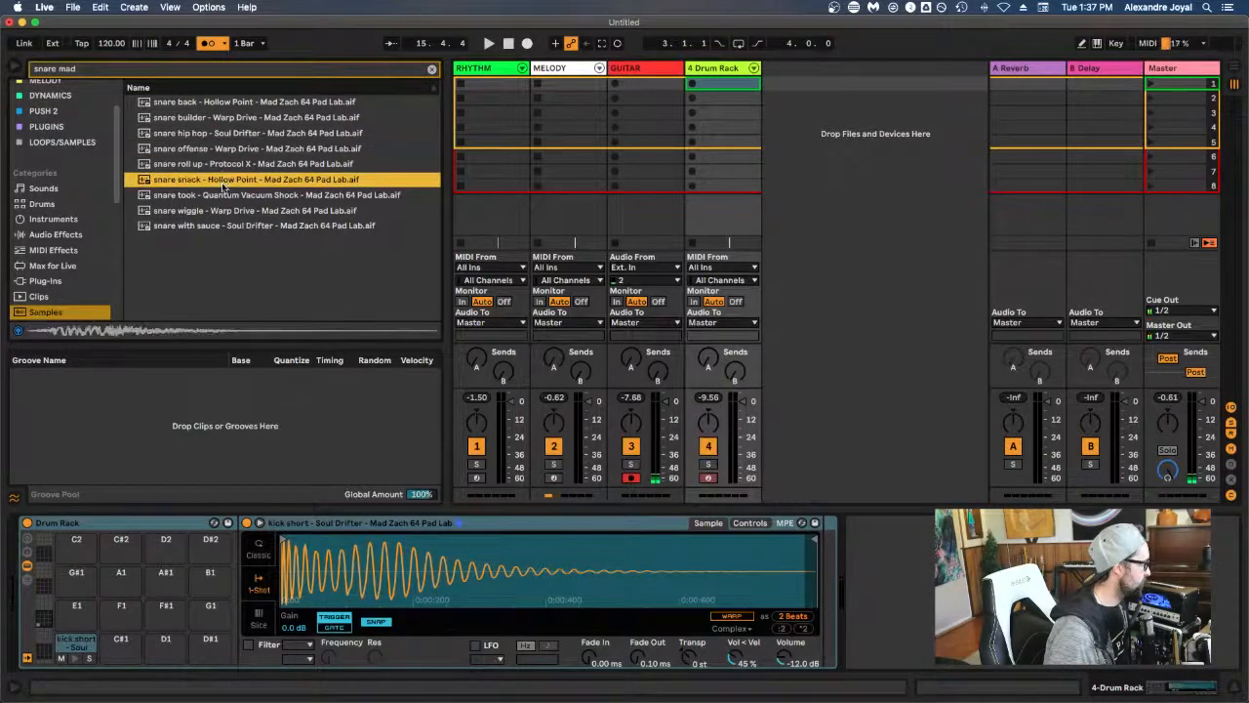
pyautogui.click(221, 196)
pyautogui.click(221, 211)
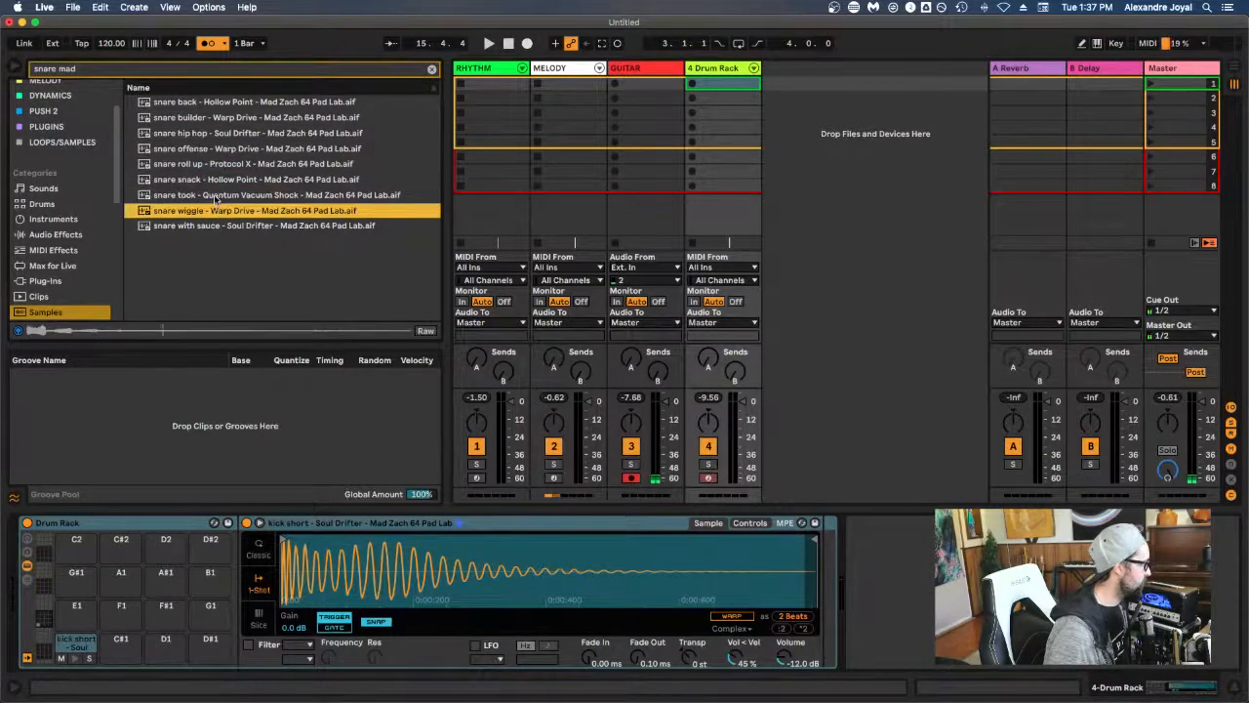
# Step: Compare the snare took, snack, back and builder samples, and load snare hip hop - Soul Drifter onto drum pad C#1
pyautogui.click(217, 197)
pyautogui.click(216, 181)
pyautogui.click(232, 102)
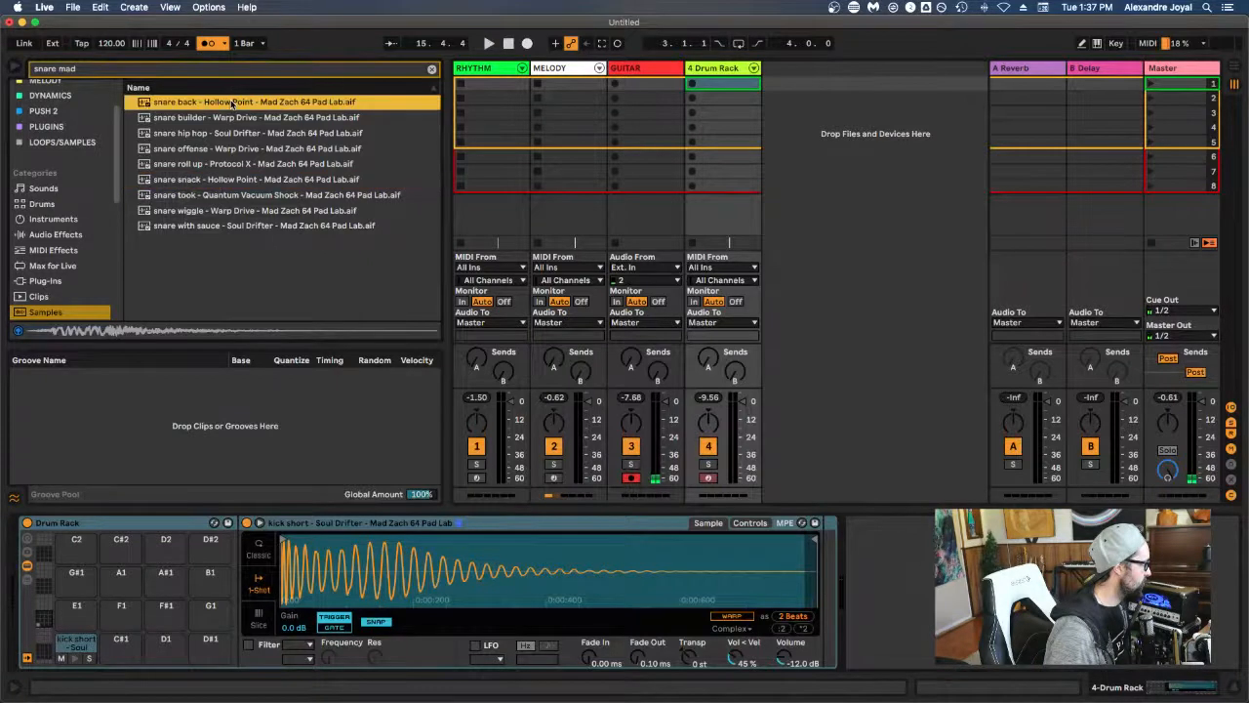
pyautogui.click(233, 118)
pyautogui.click(231, 133)
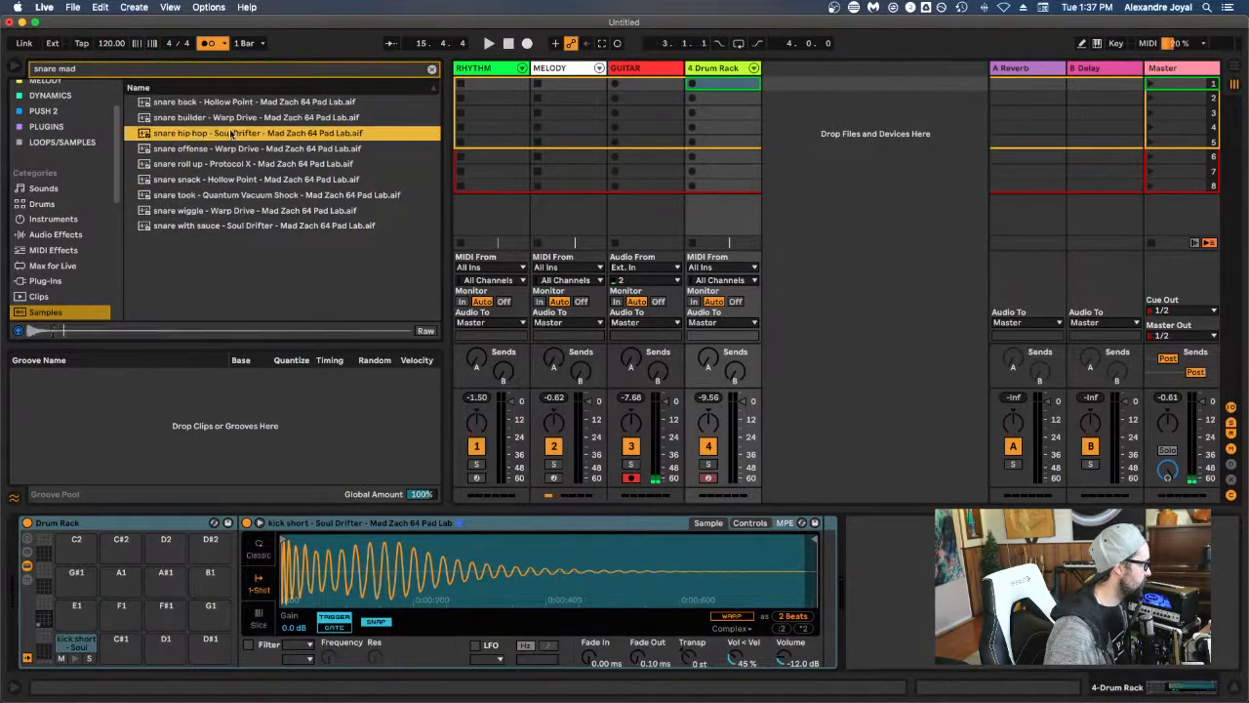
pyautogui.moveTo(231, 134); pyautogui.dragTo(137, 662)
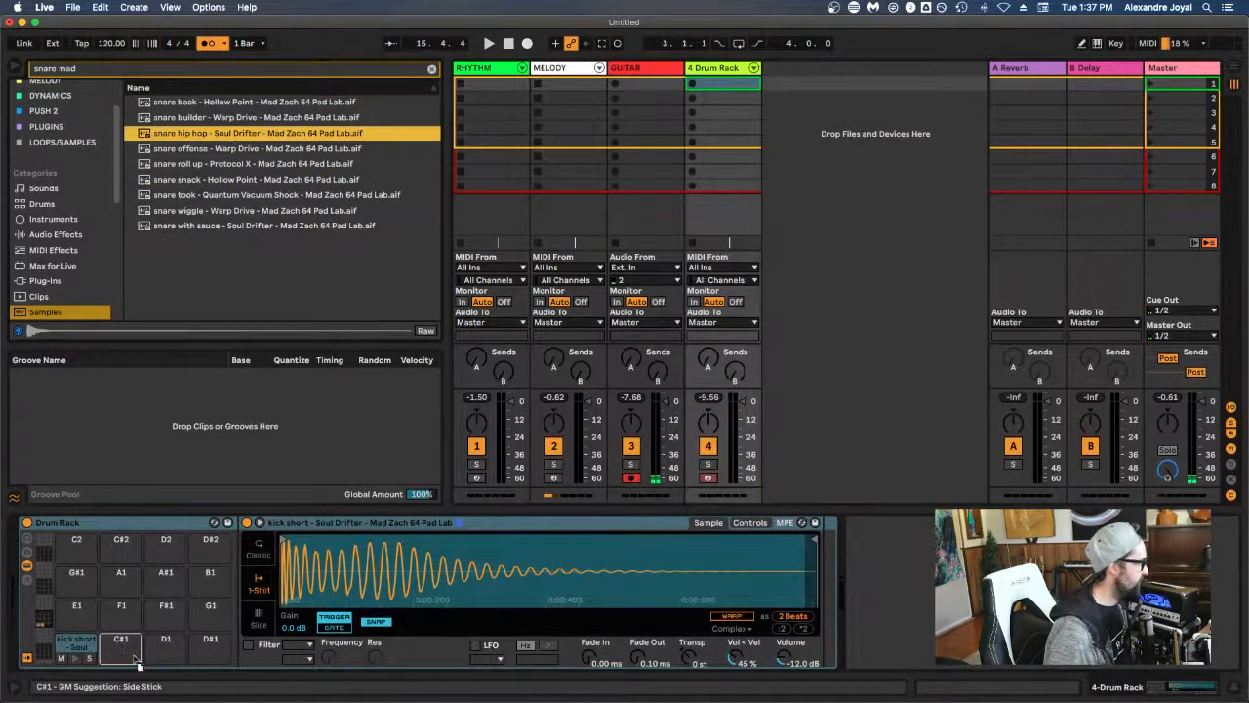
# Step: Compare snare roll up with snare snack, and load snare snack - Hollow Point onto drum pad D1
pyautogui.click(224, 180)
pyautogui.click(224, 165)
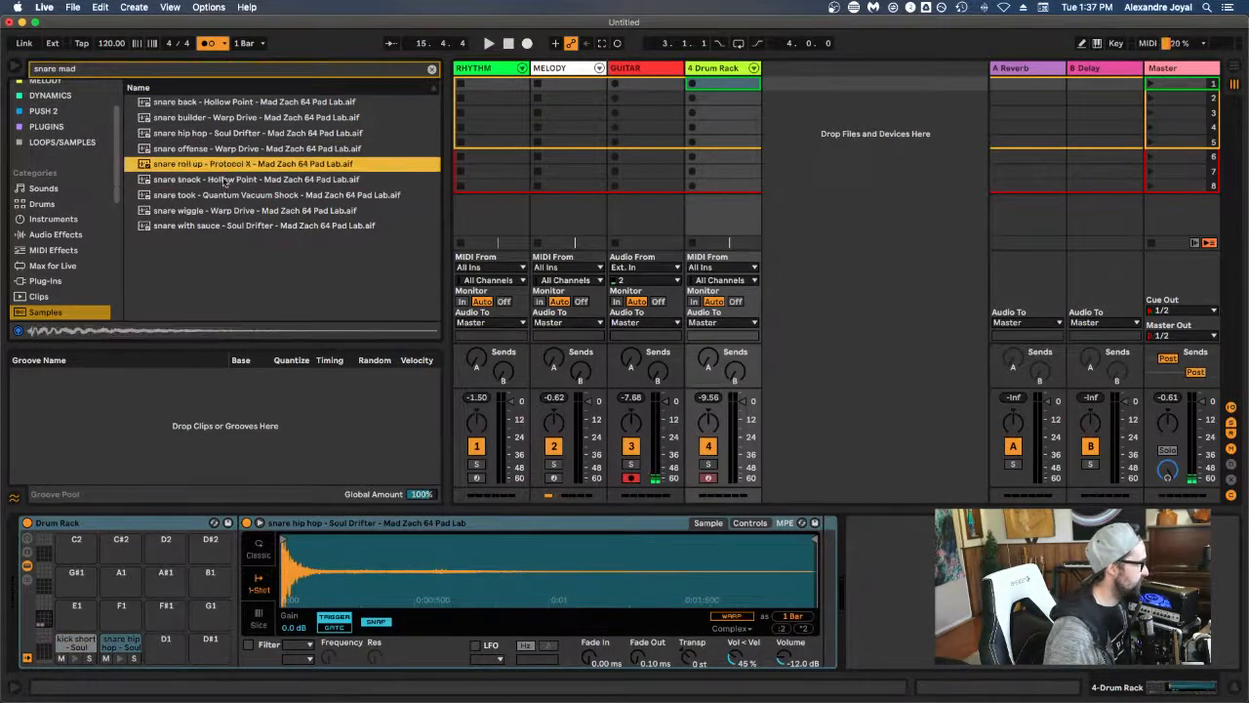
pyautogui.click(224, 181)
pyautogui.moveTo(224, 181); pyautogui.dragTo(167, 652)
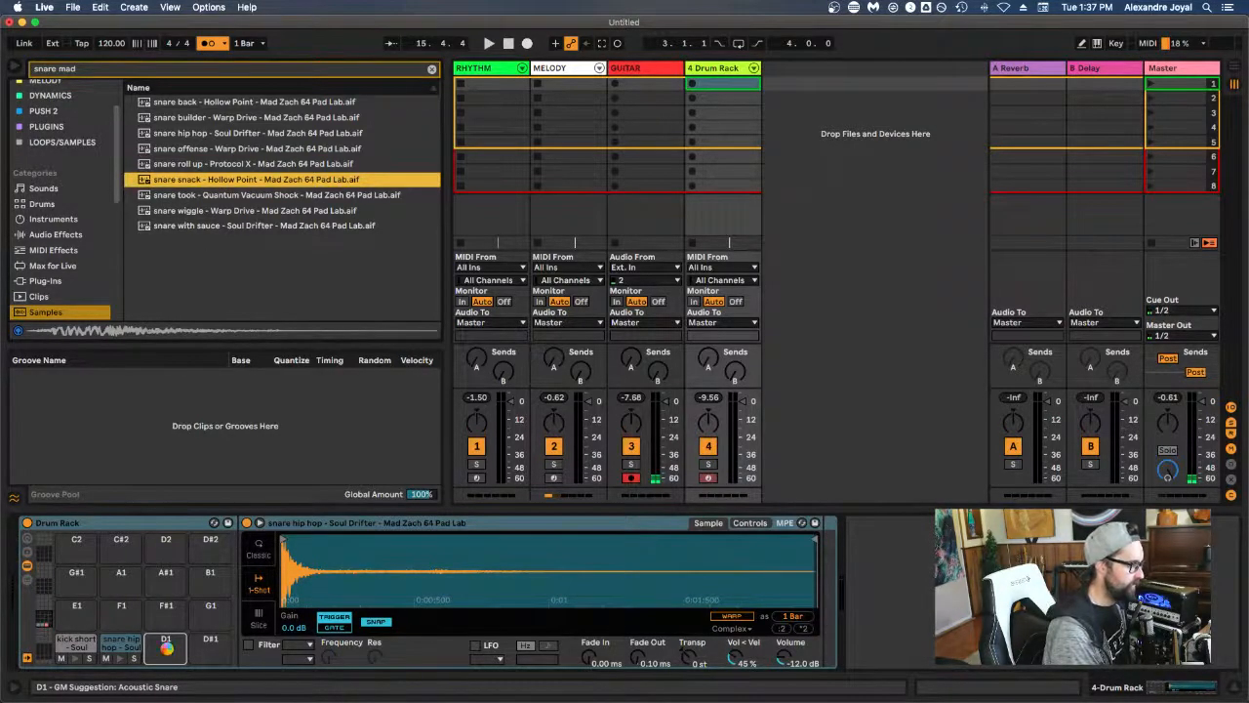
pyautogui.moveTo(167, 646); pyautogui.dragTo(168, 648)
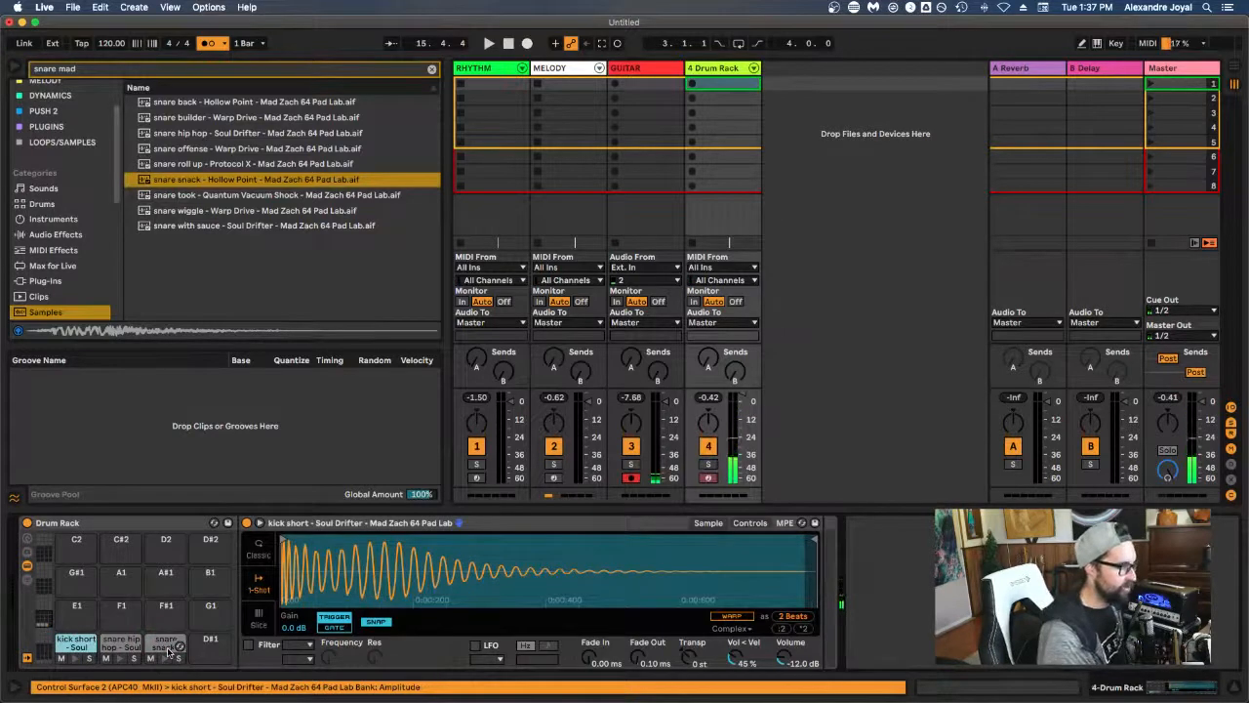
# Step: Search for "hat mad", audition the closed hats, and load hat filler - Quantum Vacuum Shock onto drum pad E1
pyautogui.doubleClick(51, 68)
pyautogui.write('hat')
pyautogui.click(232, 146)
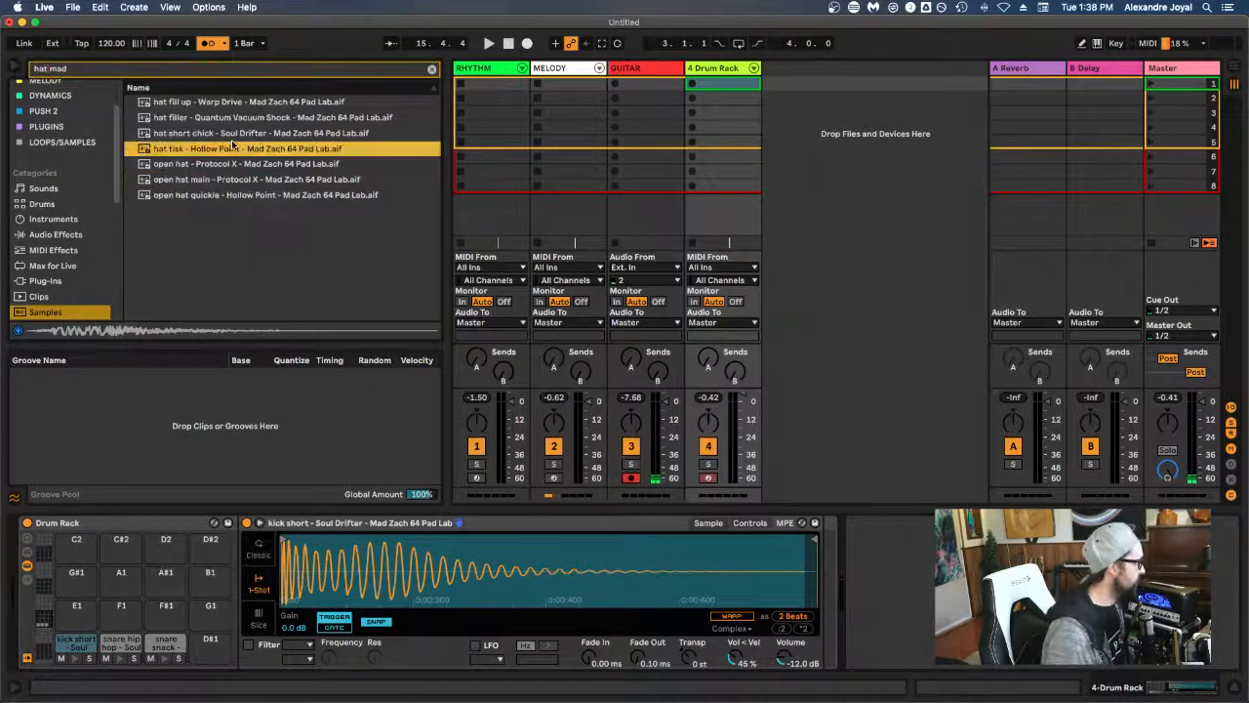
pyautogui.click(233, 132)
pyautogui.click(232, 117)
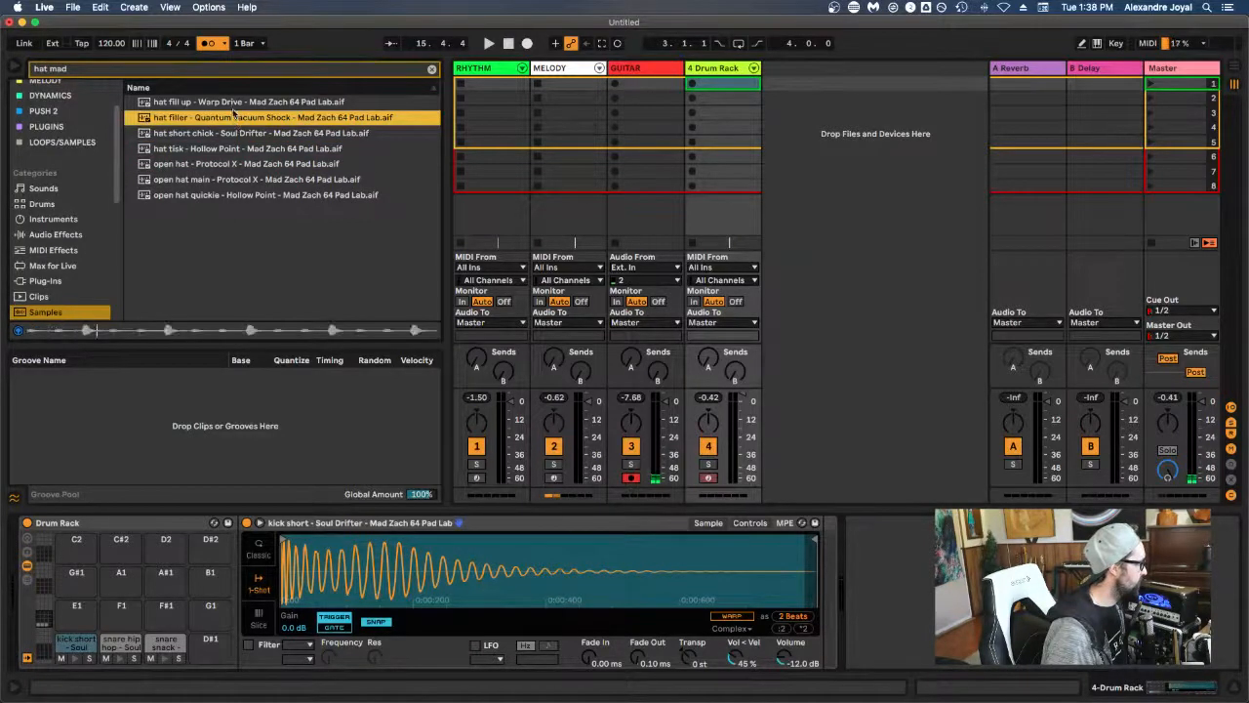
pyautogui.click(232, 109)
pyautogui.click(231, 118)
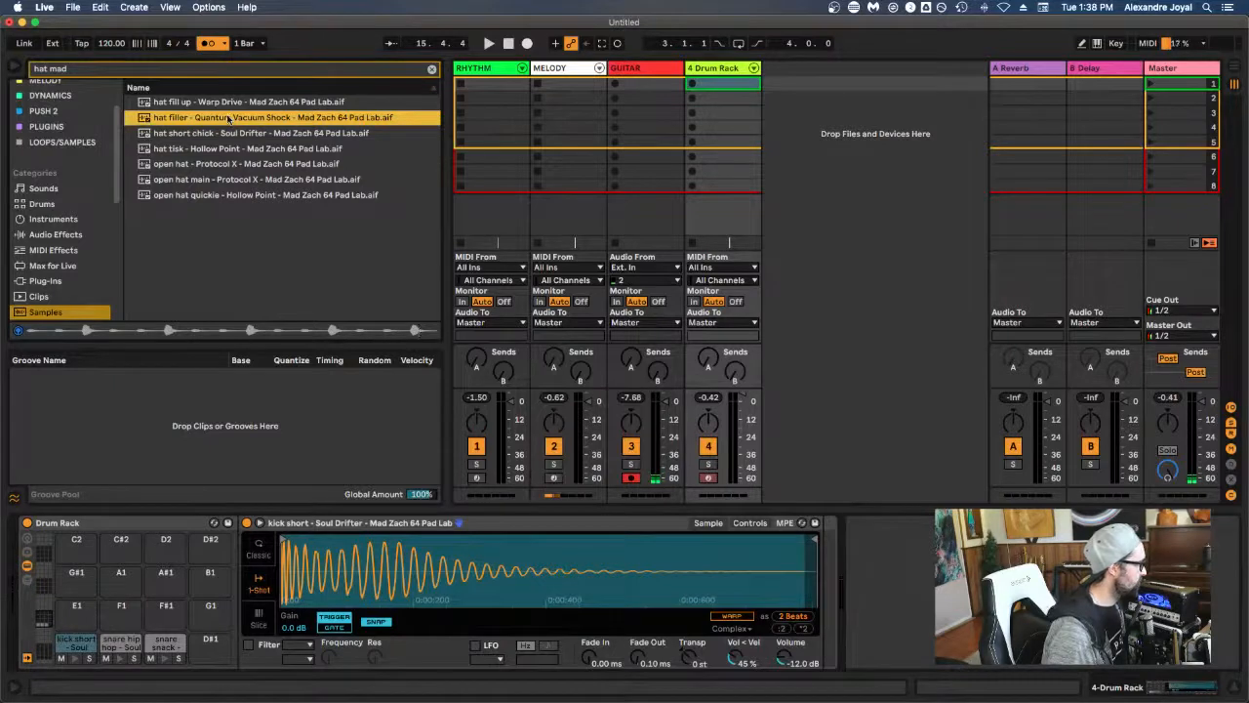
pyautogui.moveTo(229, 118); pyautogui.dragTo(71, 626)
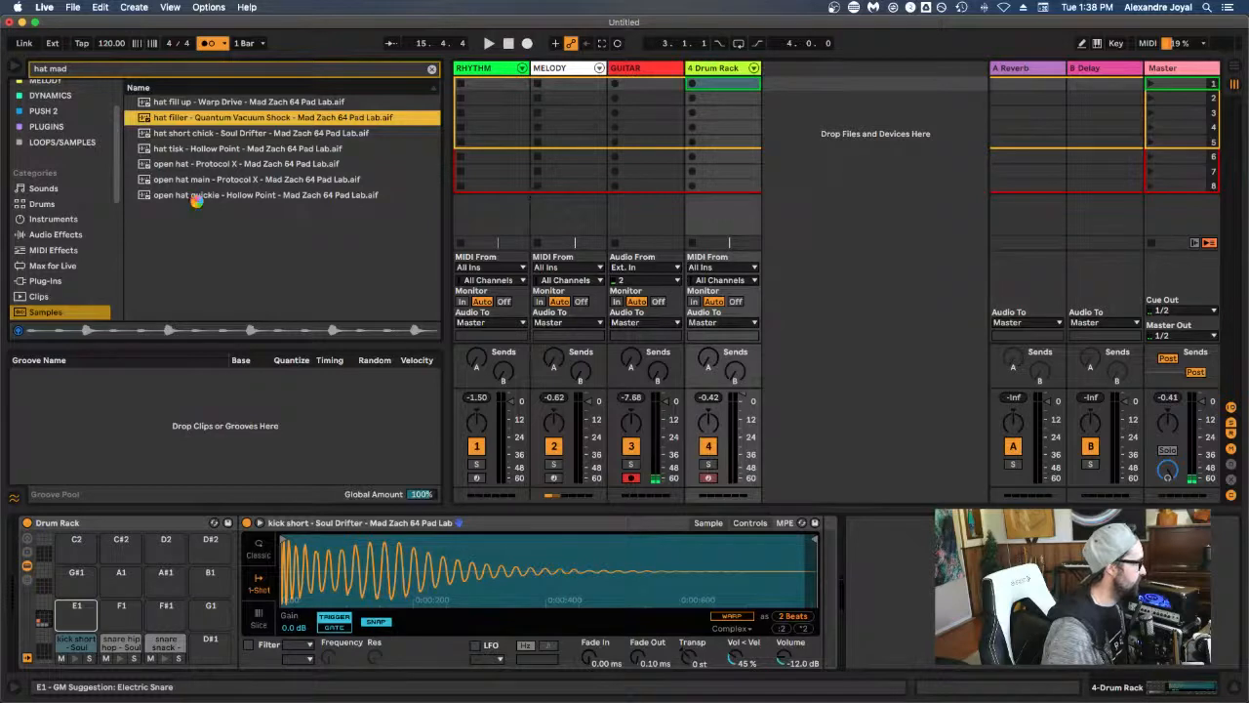
# Step: Audition the three open hat samples and load open hat quickie - Hollow Point onto drum pad F1
pyautogui.click(195, 195)
pyautogui.click(197, 181)
pyautogui.click(197, 167)
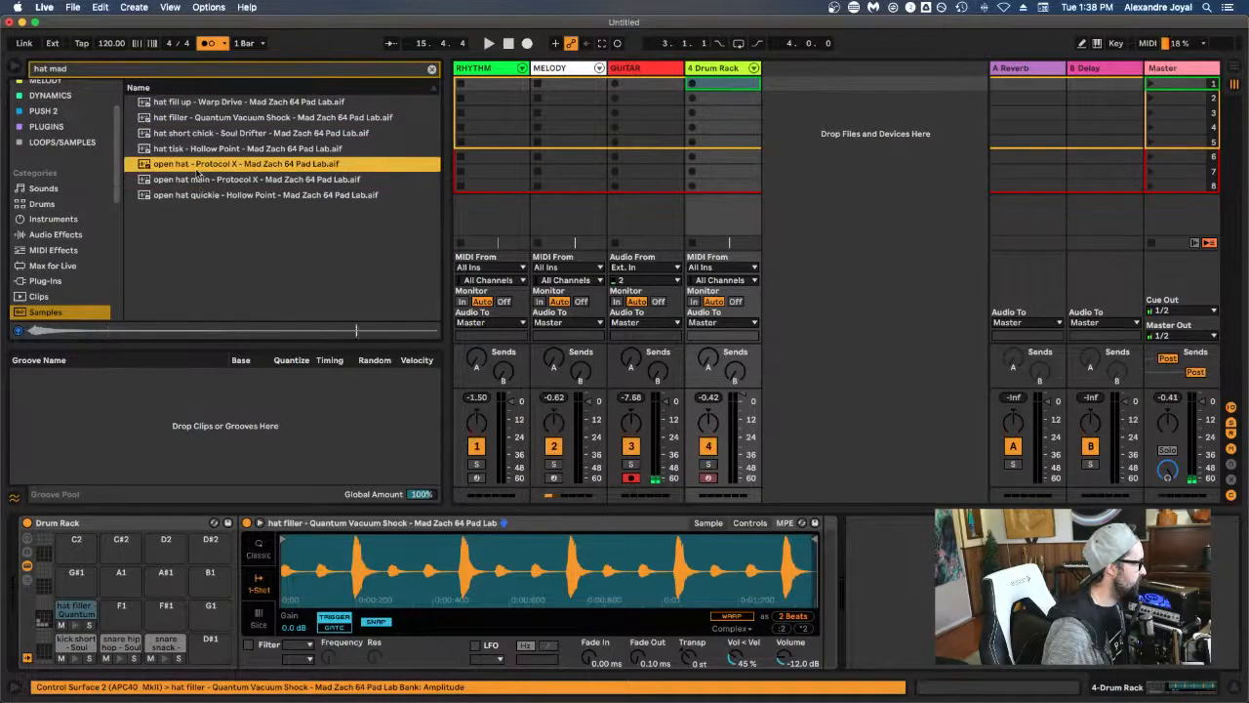
pyautogui.moveTo(199, 194); pyautogui.dragTo(129, 632)
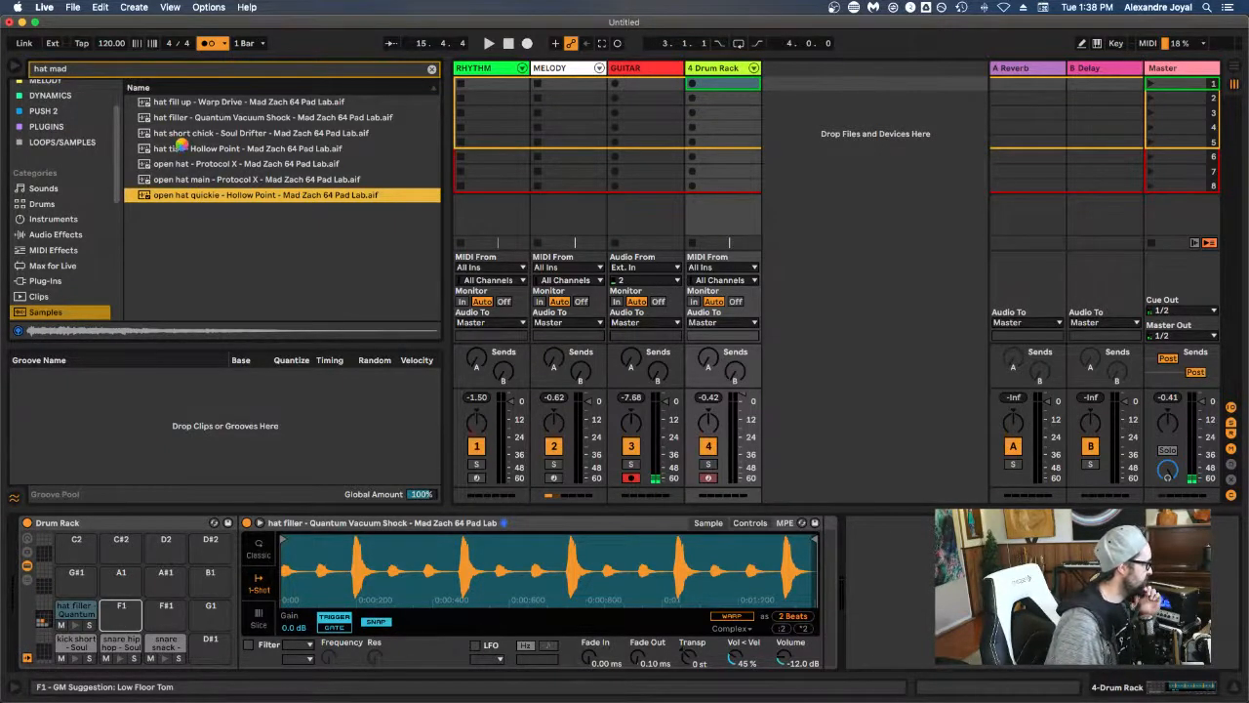
# Step: Compare the hat tisk, hat short chick, hat filler and hat fill up samples
pyautogui.click(182, 148)
pyautogui.click(185, 134)
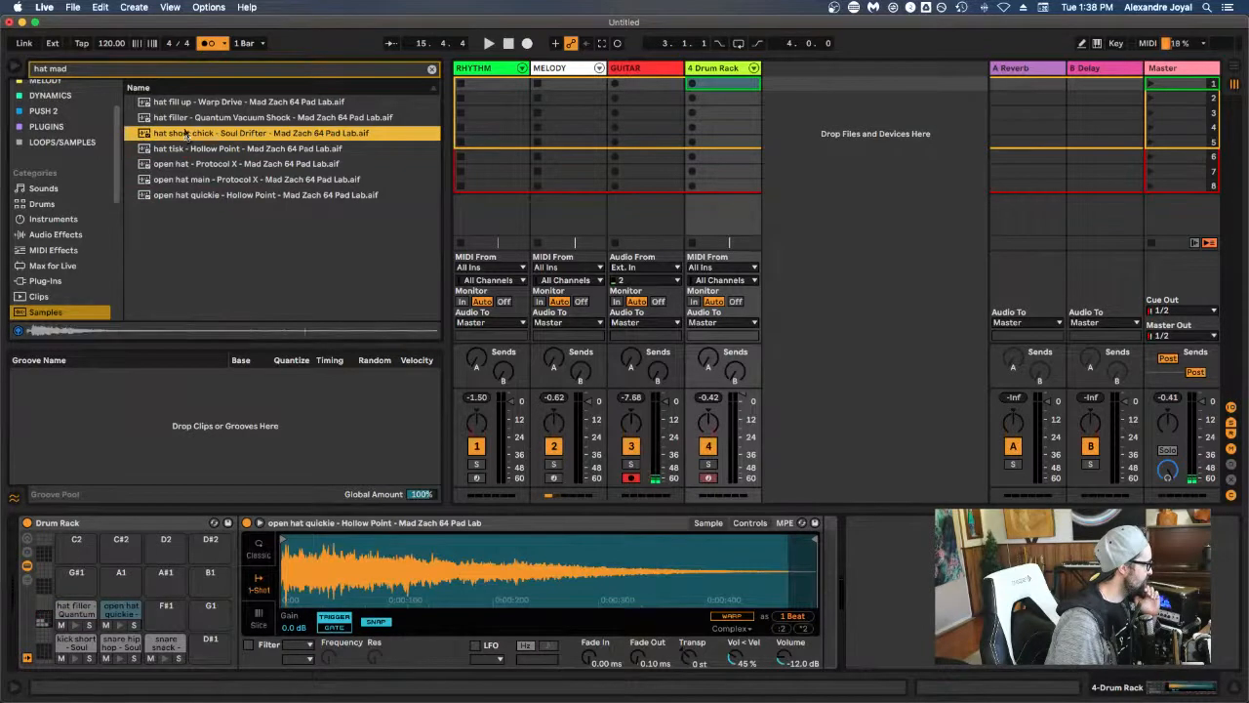
pyautogui.click(186, 118)
pyautogui.click(187, 103)
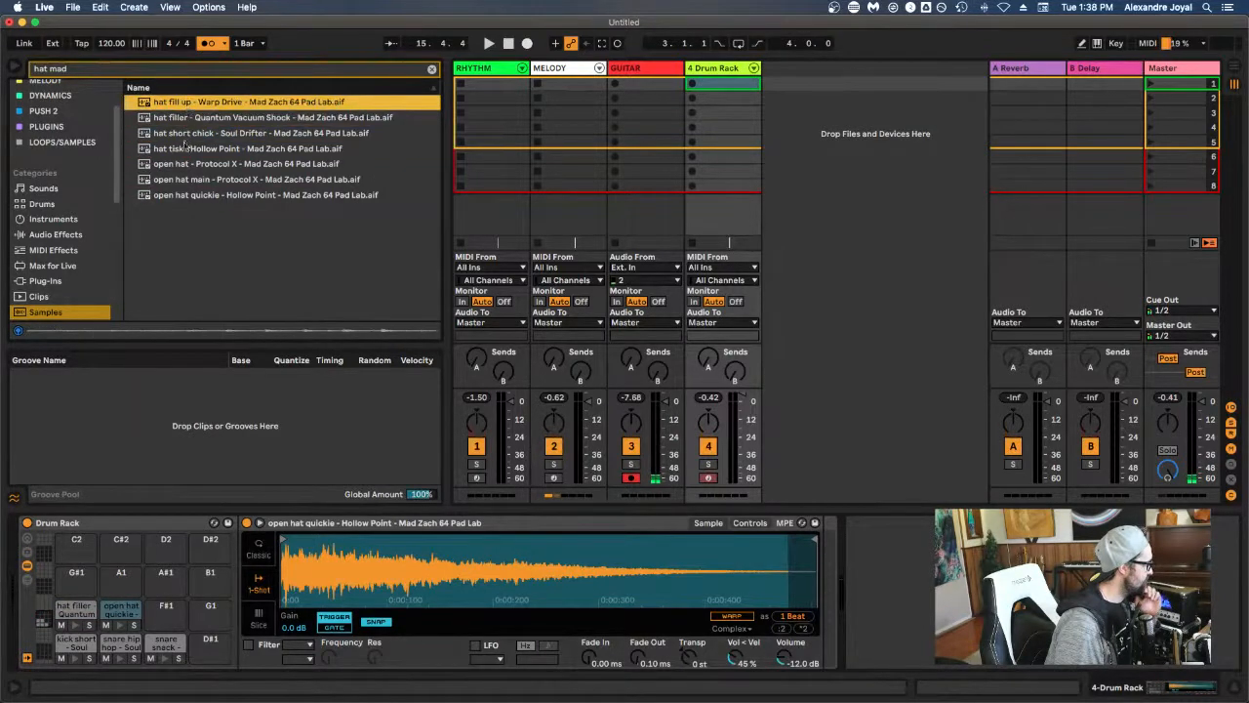
pyautogui.click(186, 147)
pyautogui.click(188, 134)
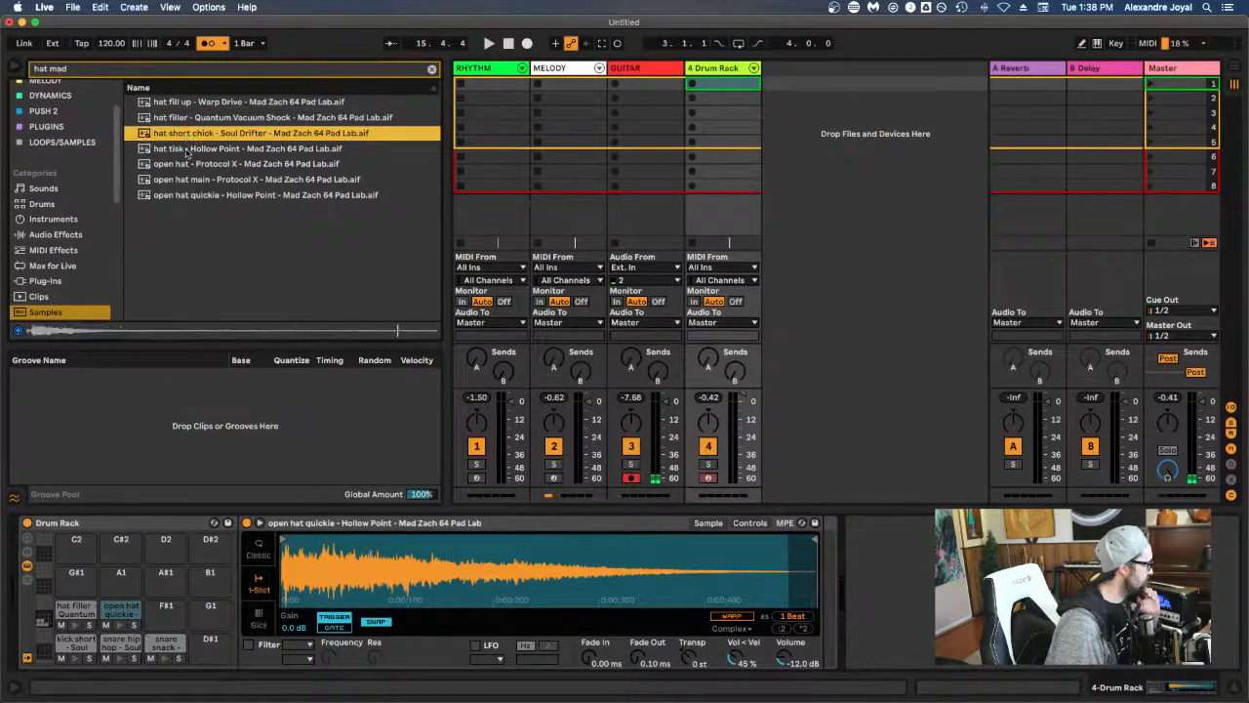
# Step: Recheck hat tisk against hat short chick and load hat tisk - Hollow Point onto drum pad F#1
pyautogui.click(187, 148)
pyautogui.click(189, 135)
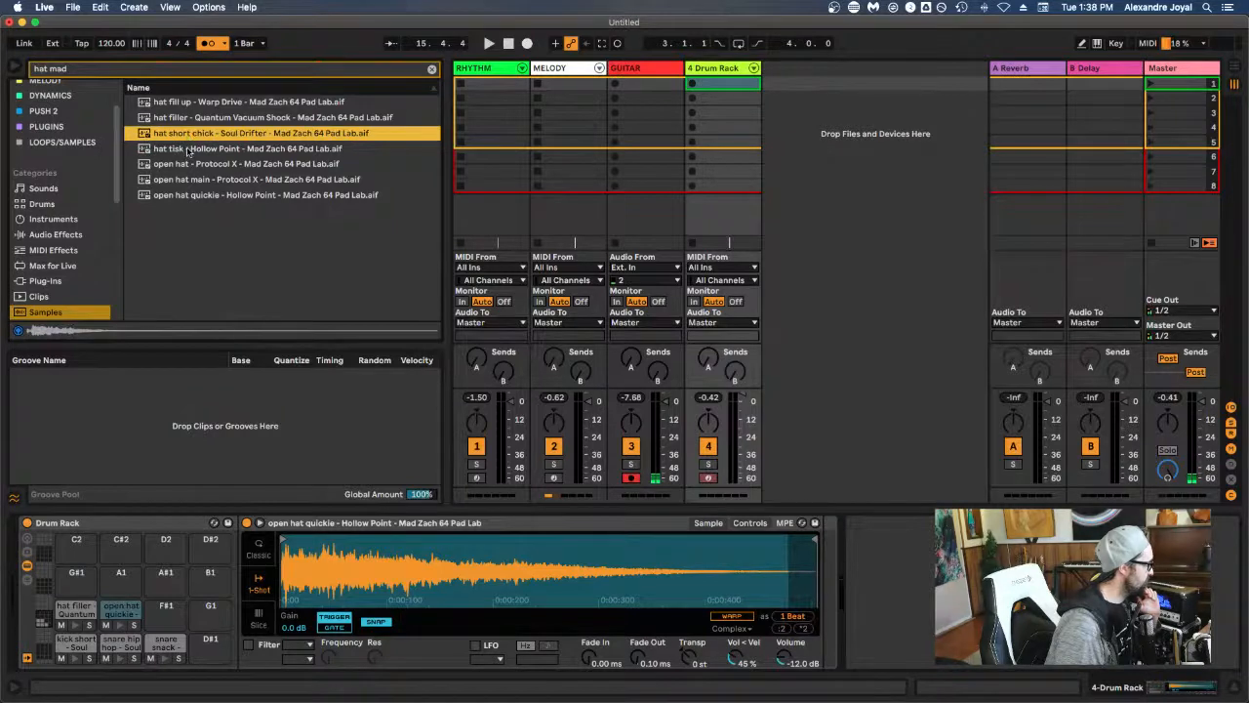
pyautogui.click(188, 150)
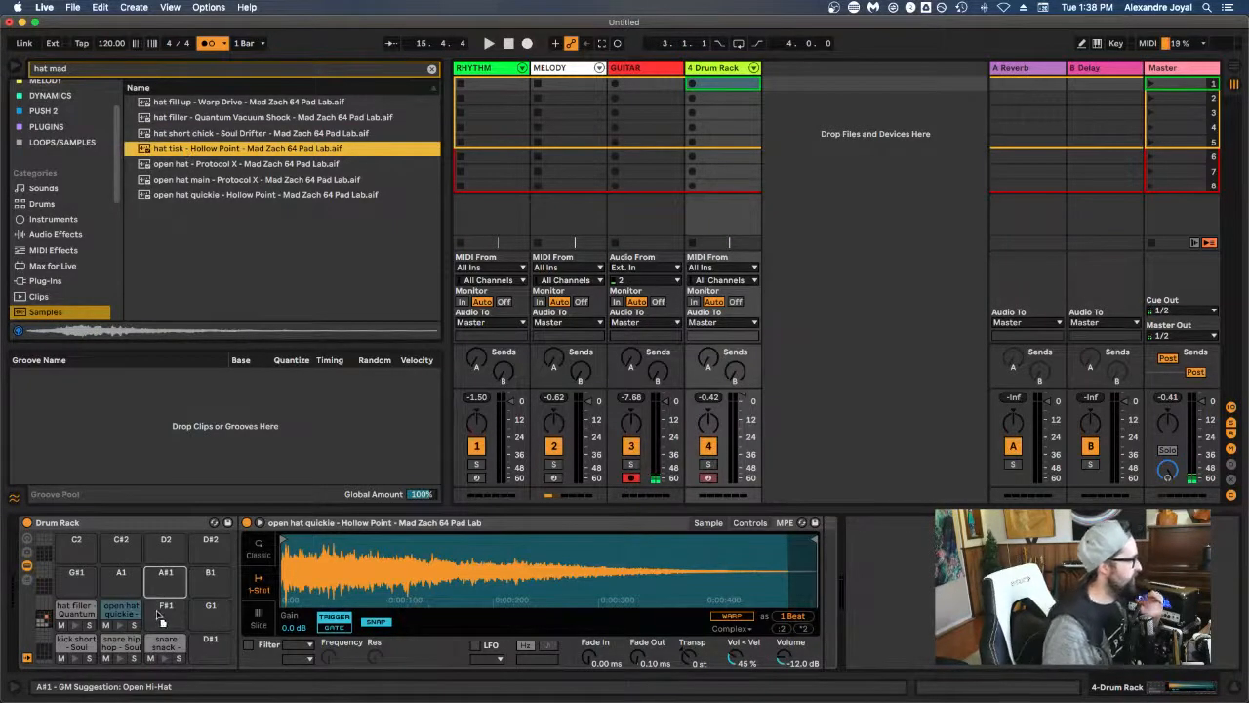
pyautogui.click(158, 584)
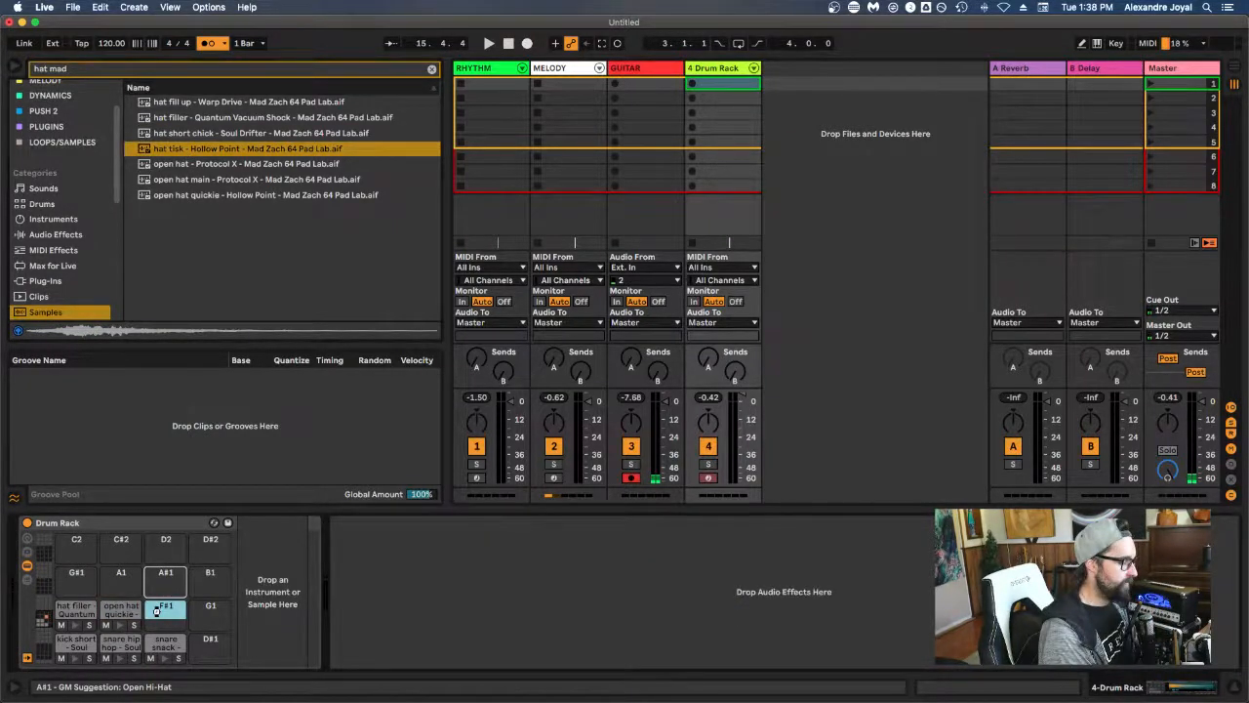
pyautogui.moveTo(156, 610); pyautogui.dragTo(159, 613)
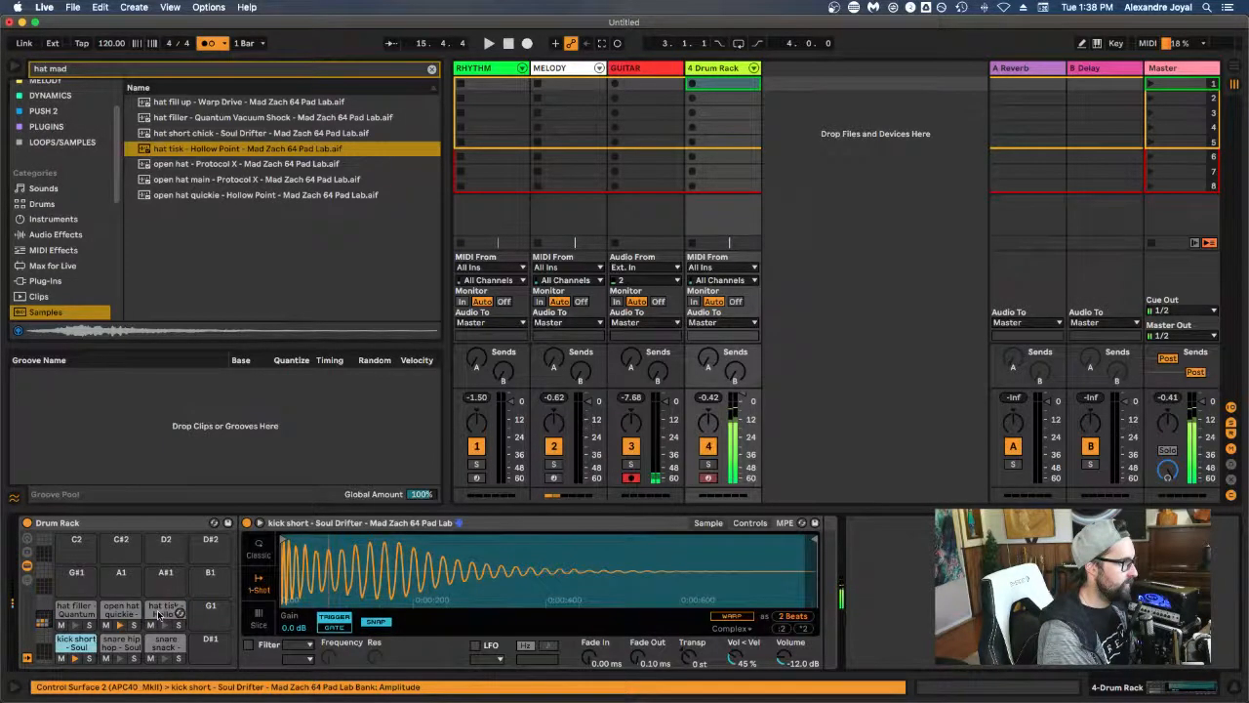
pyautogui.click(158, 613)
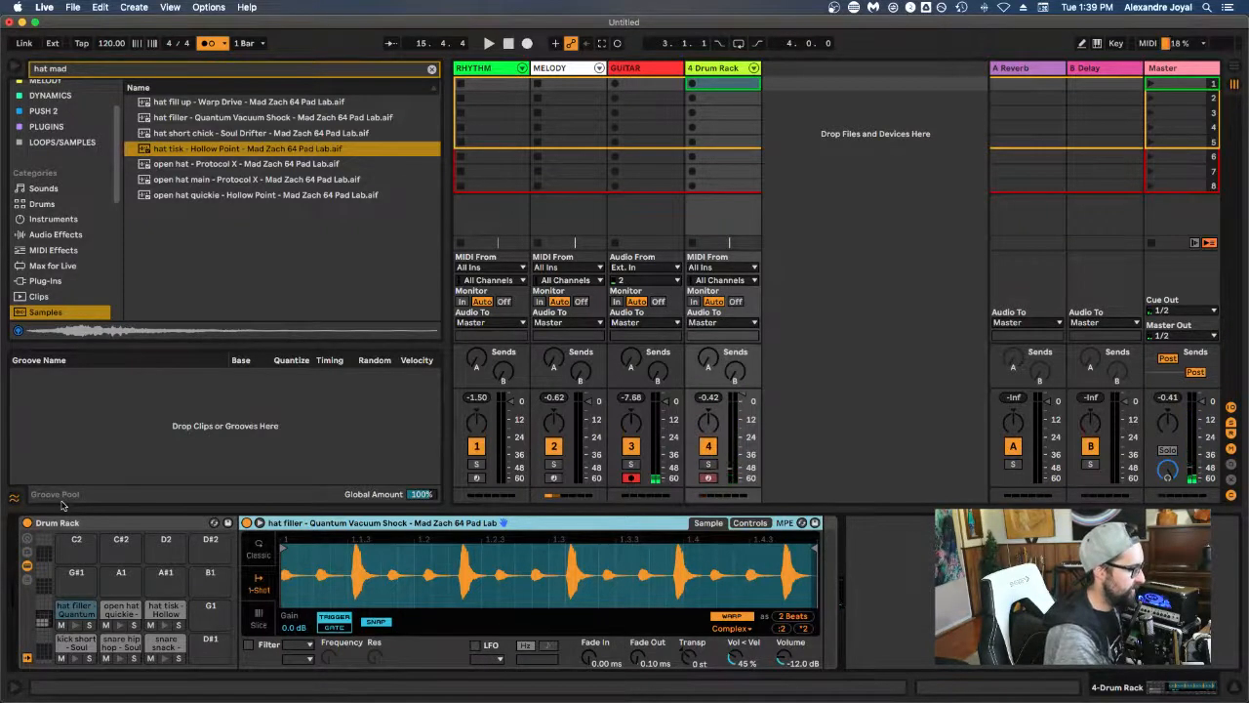
# Step: Start playback, clear the sample search, and audition AFAK_Bee_&_Churchbell_01.wav from the Ambient Field Recordings folder on the Audio SSD
pyautogui.press('space')
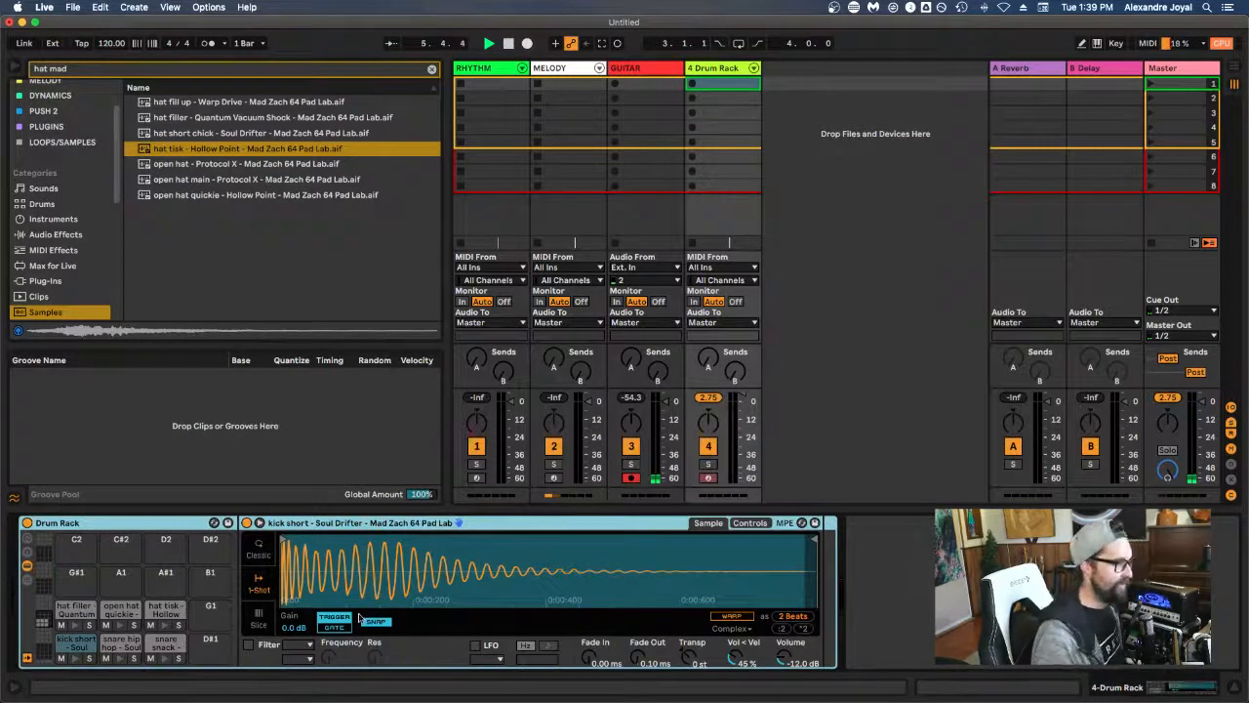
pyautogui.click(433, 71)
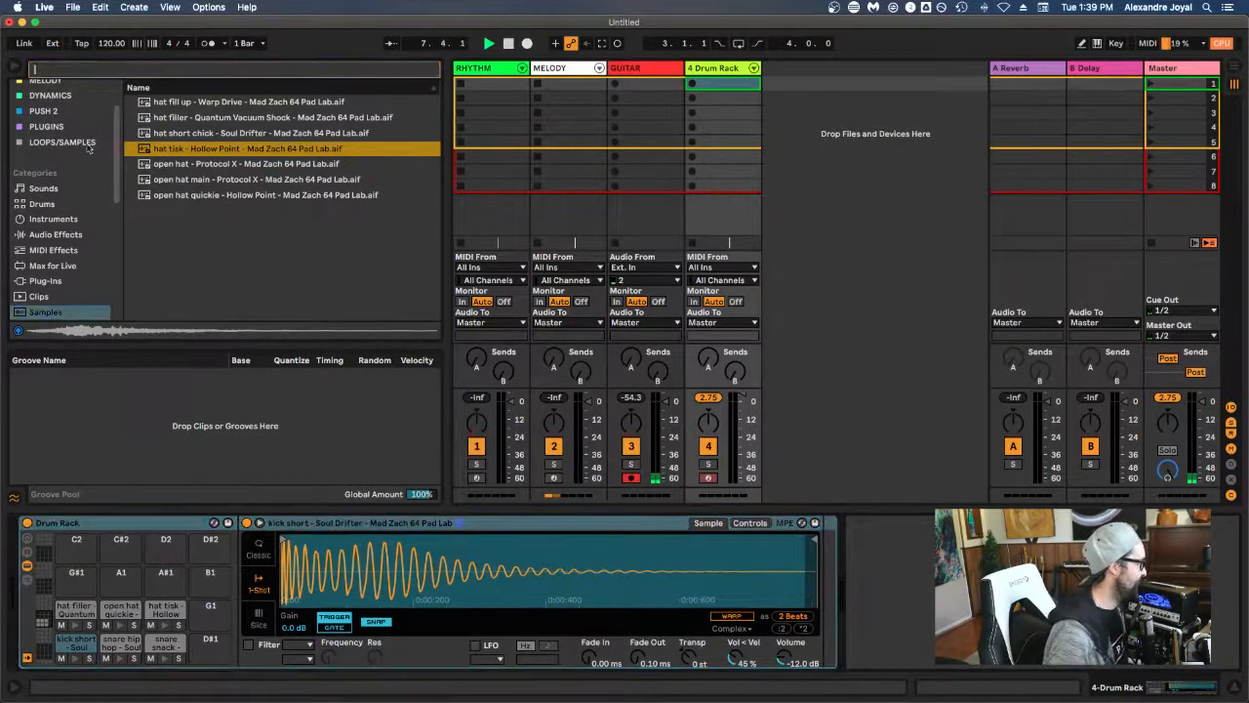
pyautogui.scroll(-5, 46, 210)
pyautogui.scroll(-2, 46, 214)
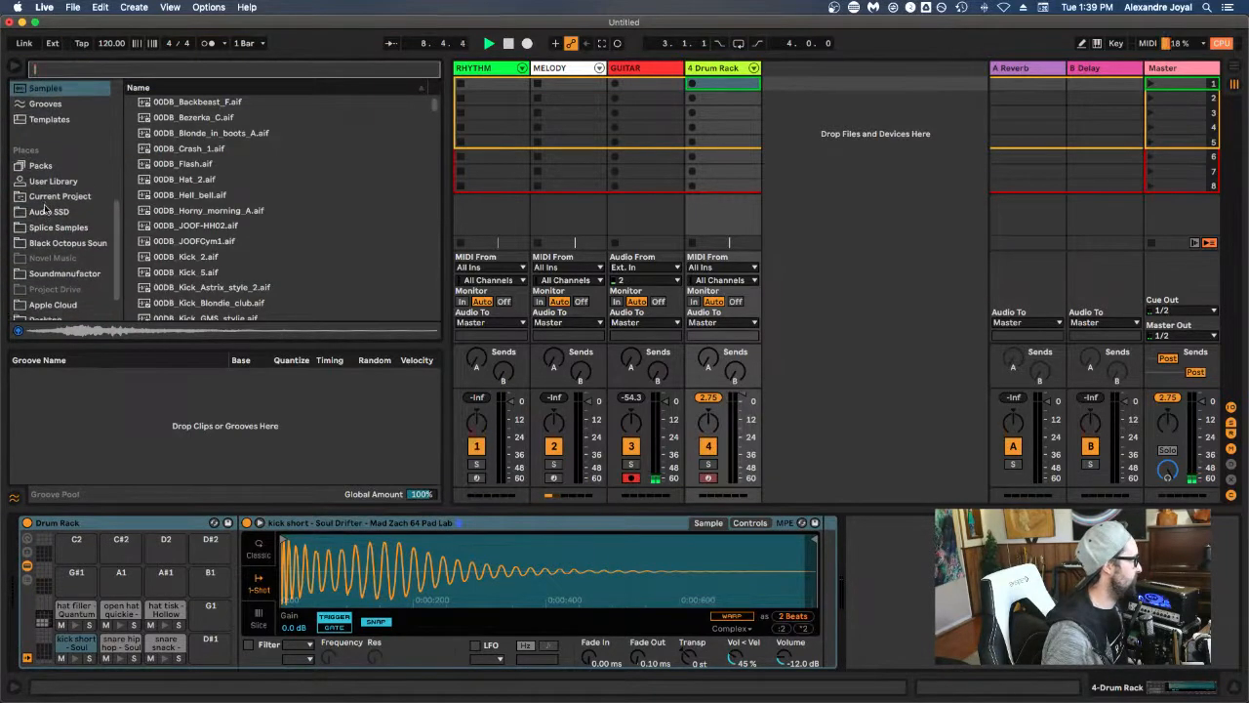
pyautogui.click(46, 212)
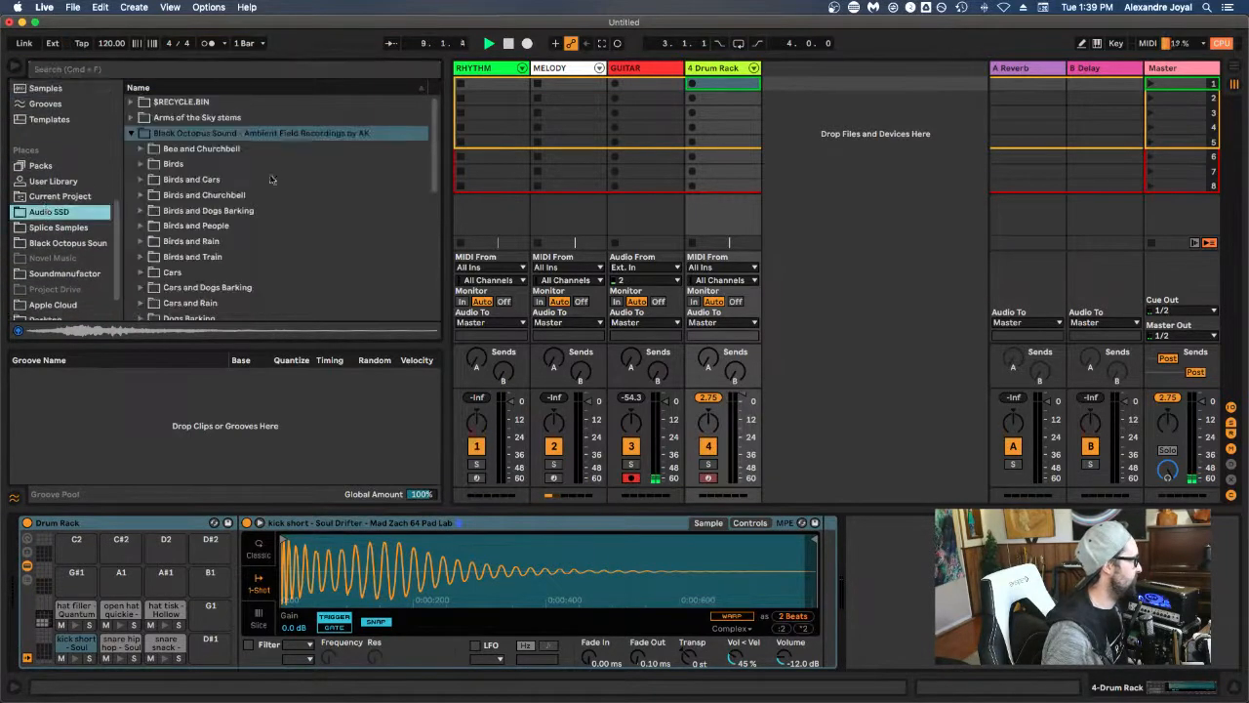
pyautogui.click(141, 149)
pyautogui.click(152, 163)
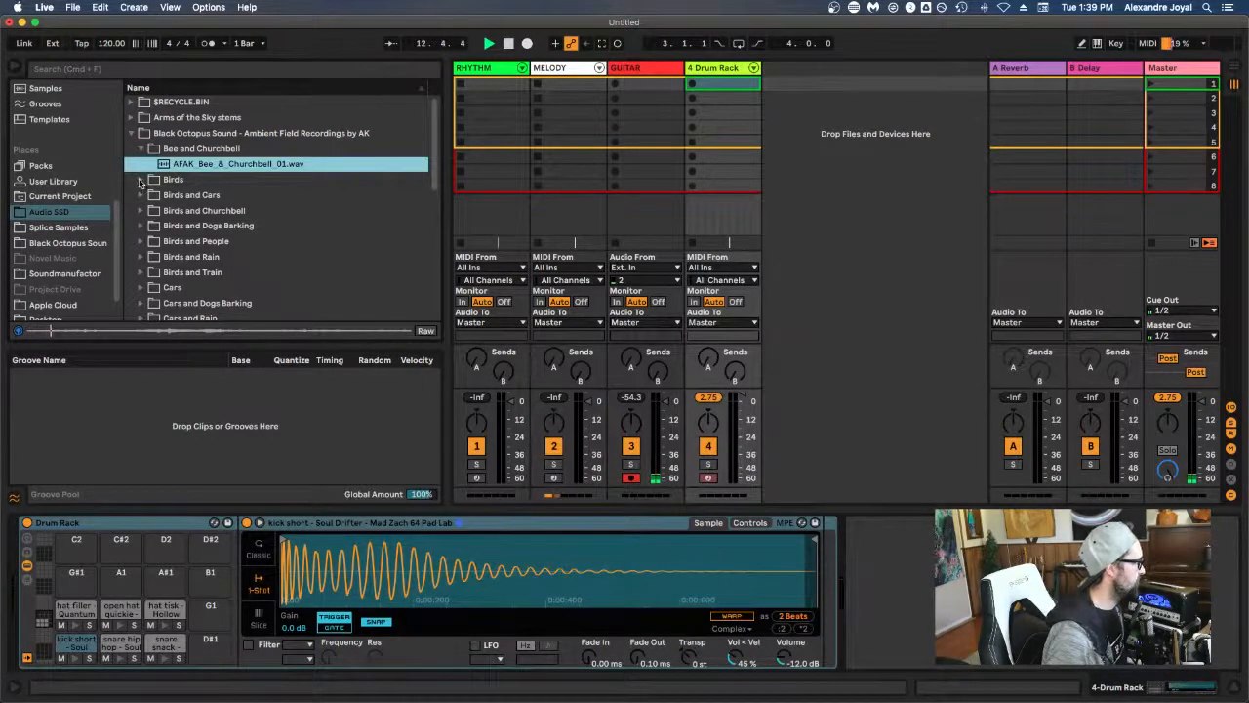
# Step: Audition AFAK_Birds_01.wav in the Birds folder and AFAK_Birds_&_Train_03.wav in the Birds and Train folder
pyautogui.click(140, 180)
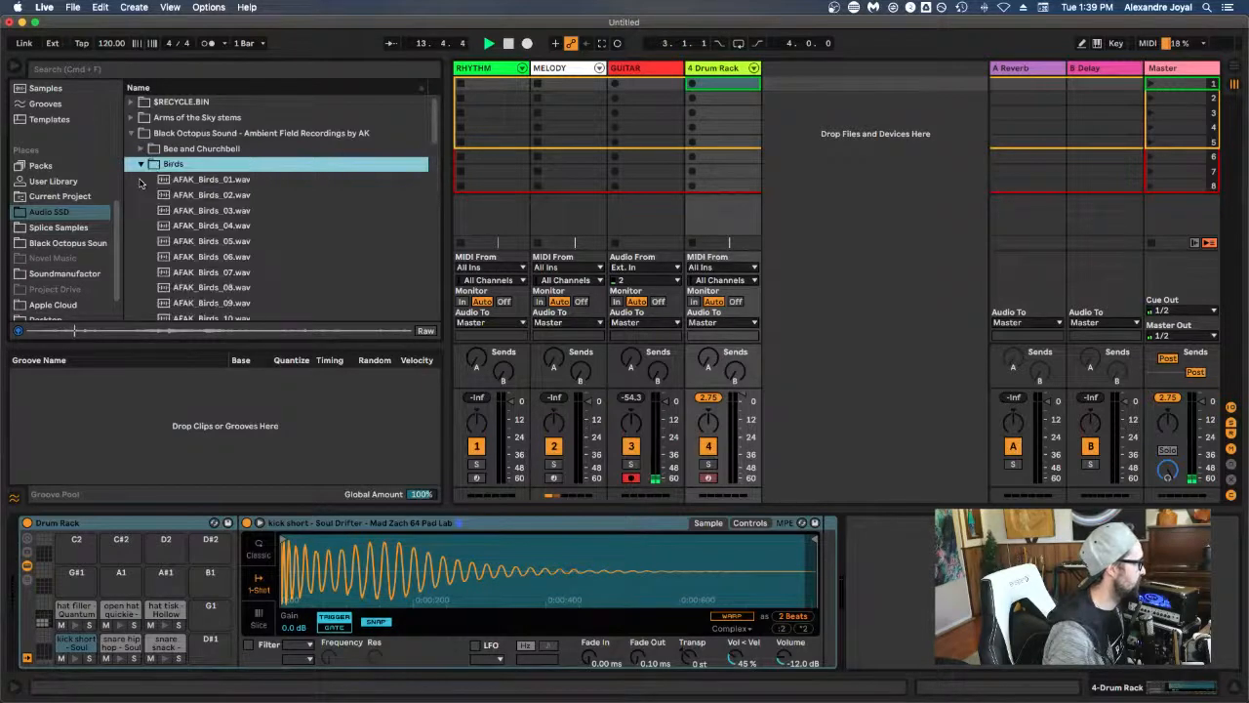
pyautogui.click(184, 182)
pyautogui.scroll(-5, 190, 205)
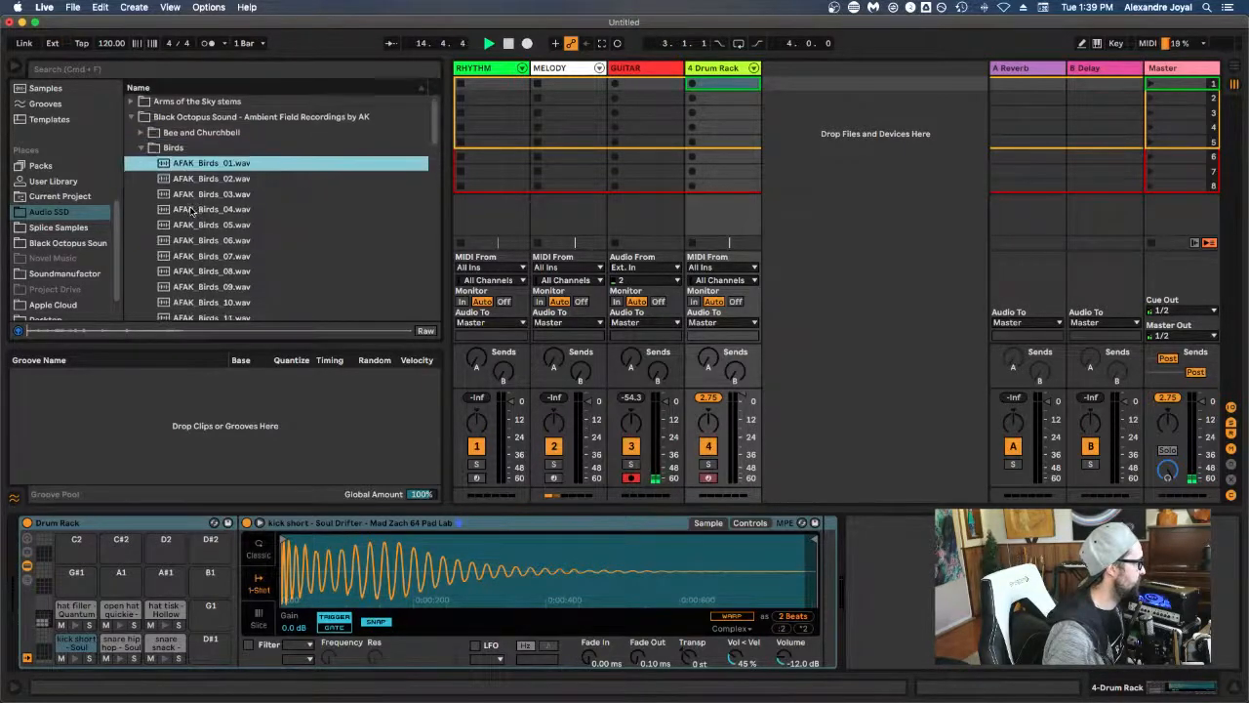
pyautogui.scroll(-5, 192, 210)
pyautogui.scroll(5, 190, 211)
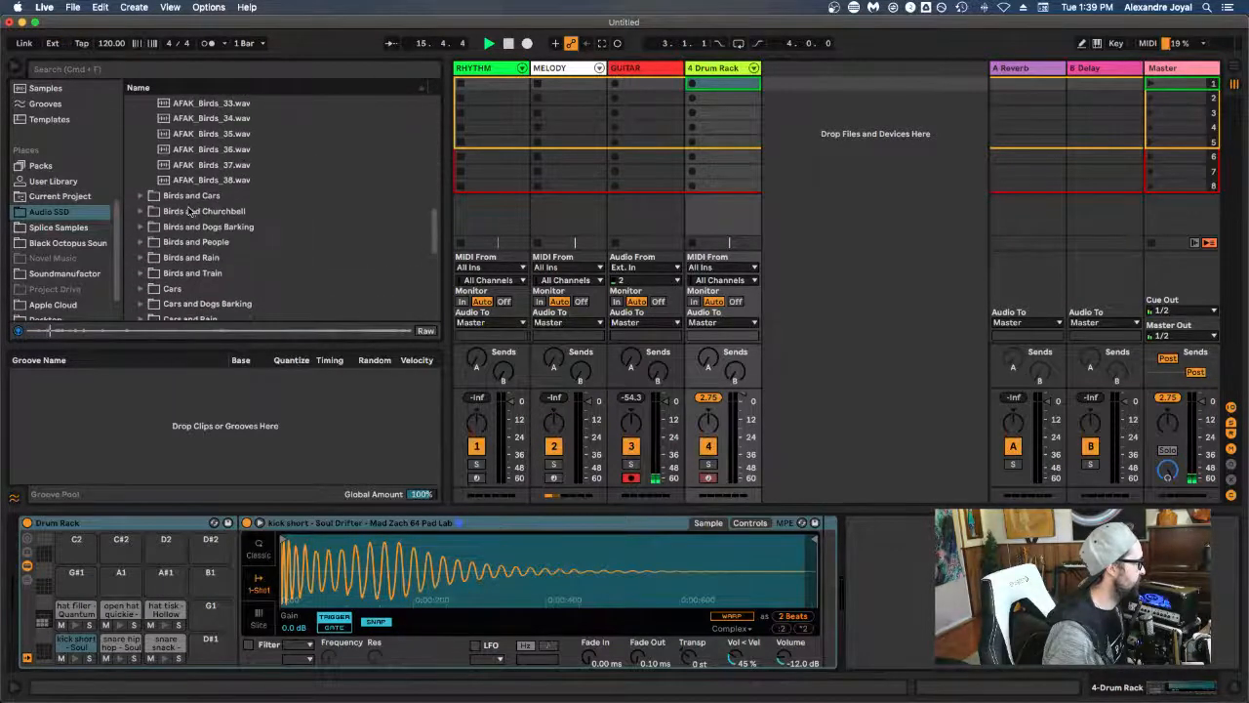
pyautogui.scroll(-3, 142, 200)
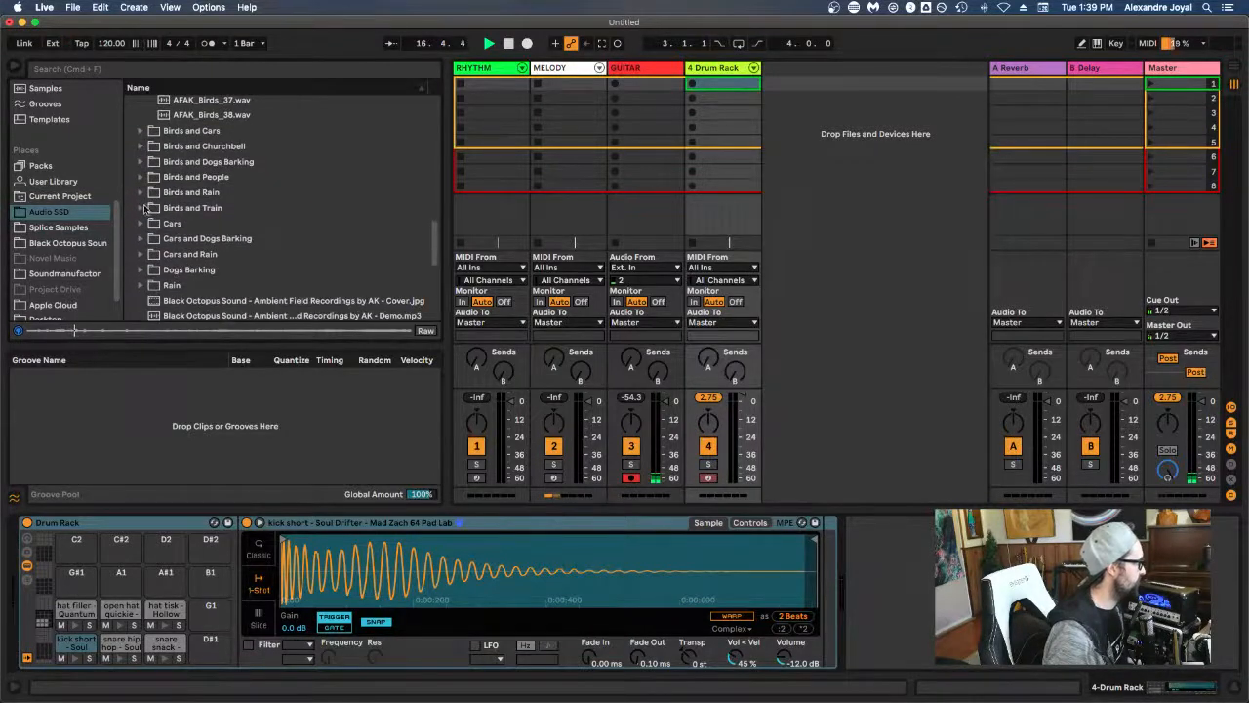
pyautogui.click(141, 210)
pyautogui.click(234, 150)
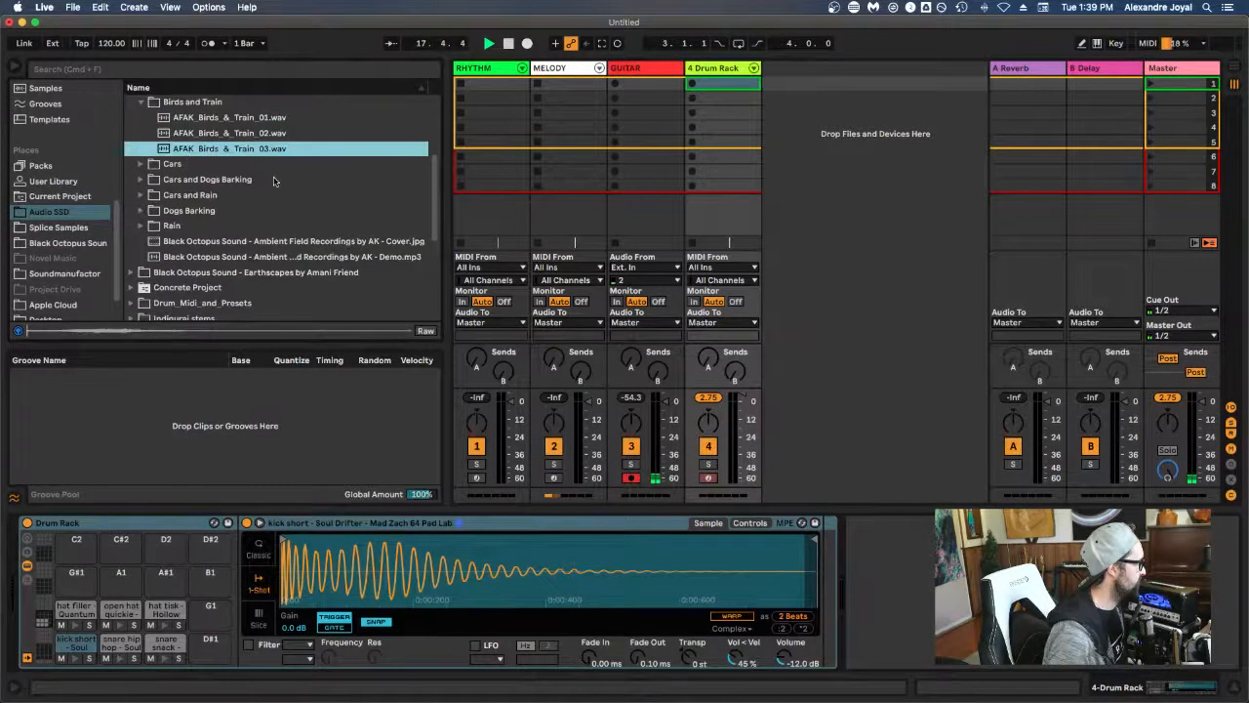
# Step: Audition AFAK_Birds_&_Train_02.wav in the Birds and Train folder and load it onto drum pad G1
pyautogui.scroll(3, 274, 183)
pyautogui.scroll(-3, 275, 183)
pyautogui.click(235, 168)
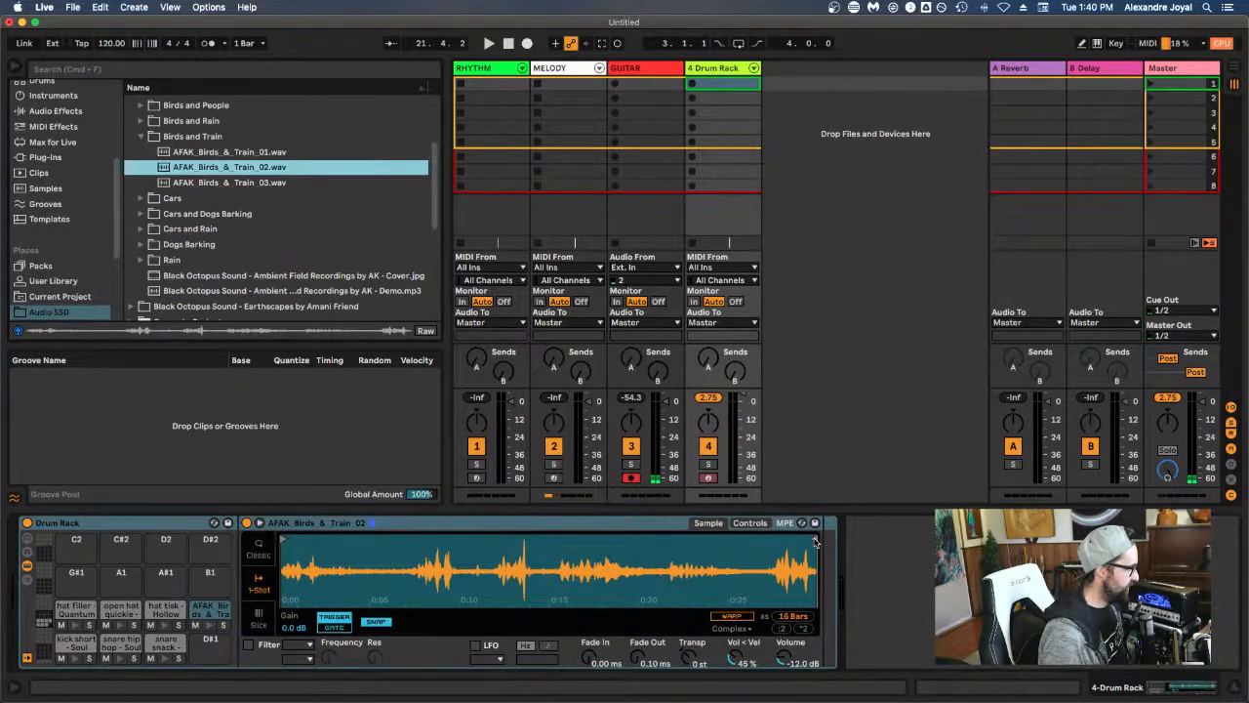
# Step: Trim the end of the birds and train sample to roughly its first bar and warp it as 1 Bar
pyautogui.moveTo(816, 542); pyautogui.dragTo(415, 543)
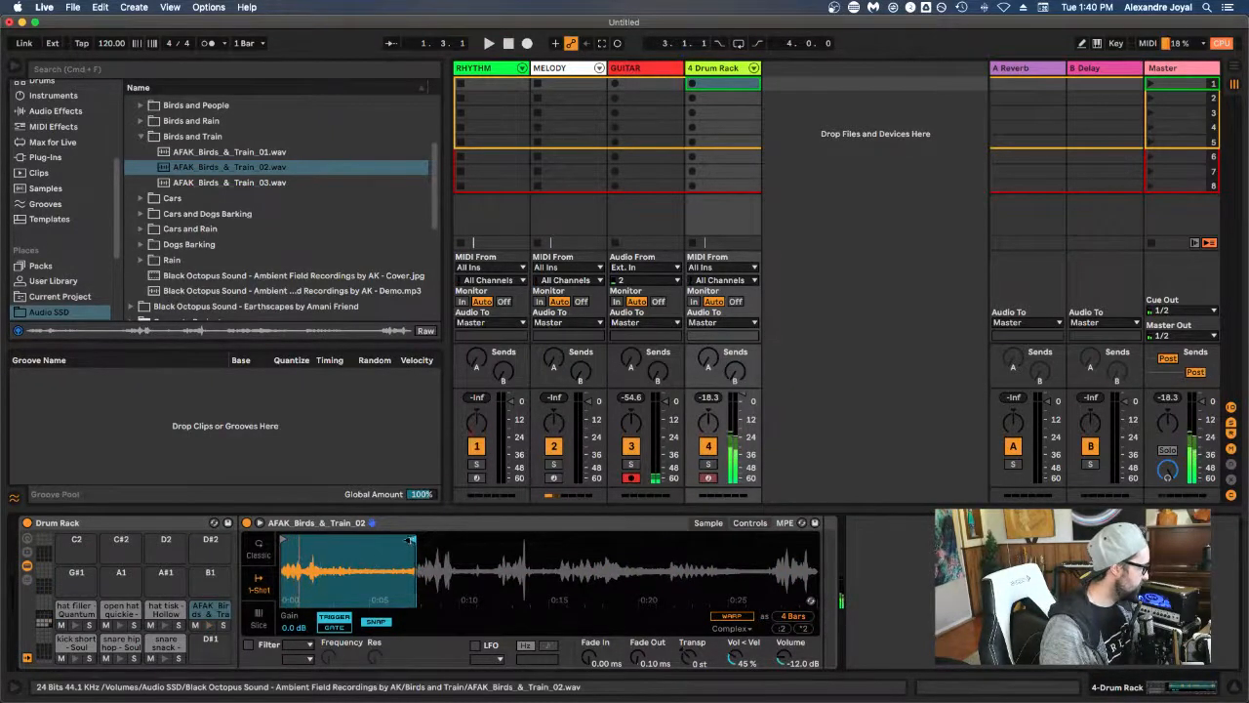
pyautogui.moveTo(415, 540); pyautogui.dragTo(325, 540)
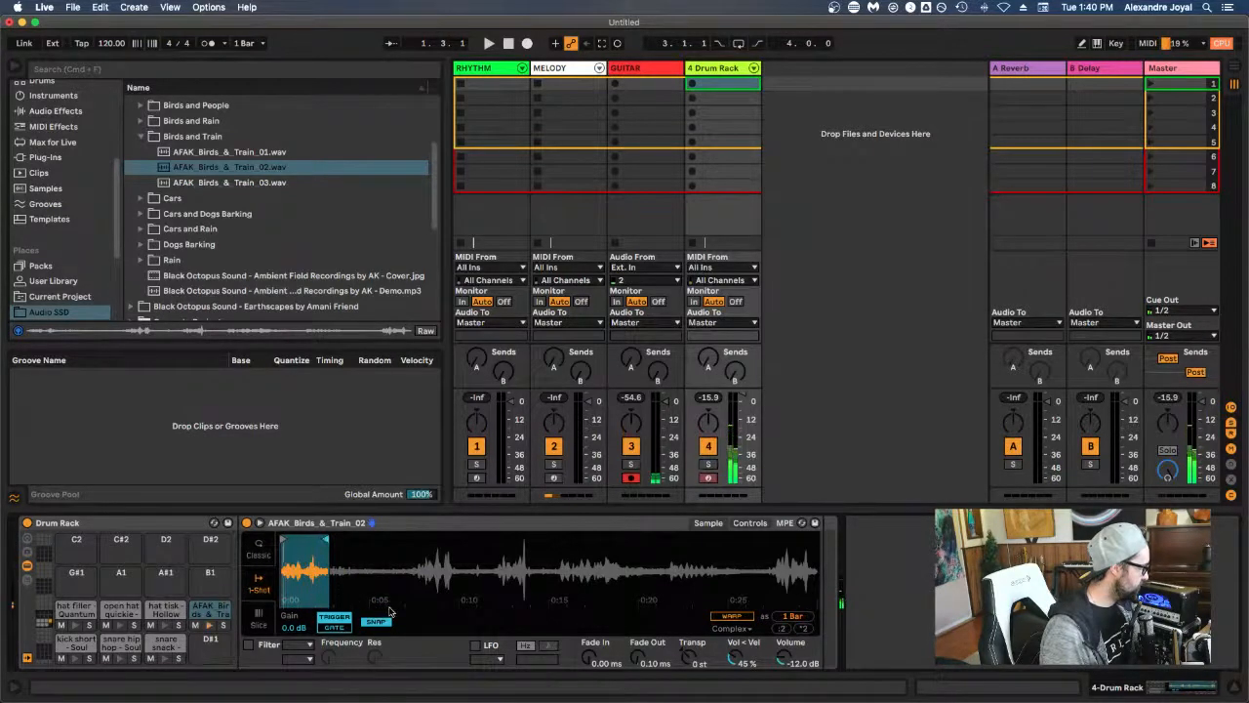
pyautogui.moveTo(695, 662)
pyautogui.mouseDown()
pyautogui.moveTo(695, 649)
pyautogui.moveTo(695, 661)
pyautogui.mouseUp()
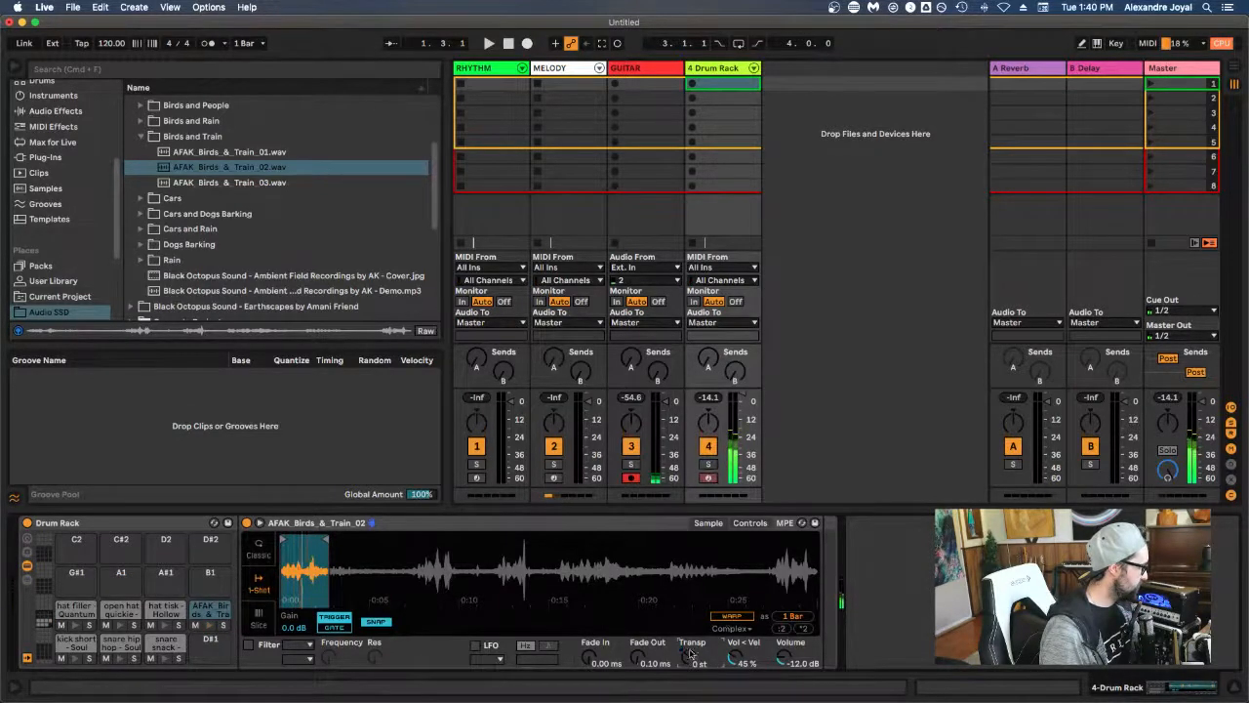
pyautogui.click(731, 616)
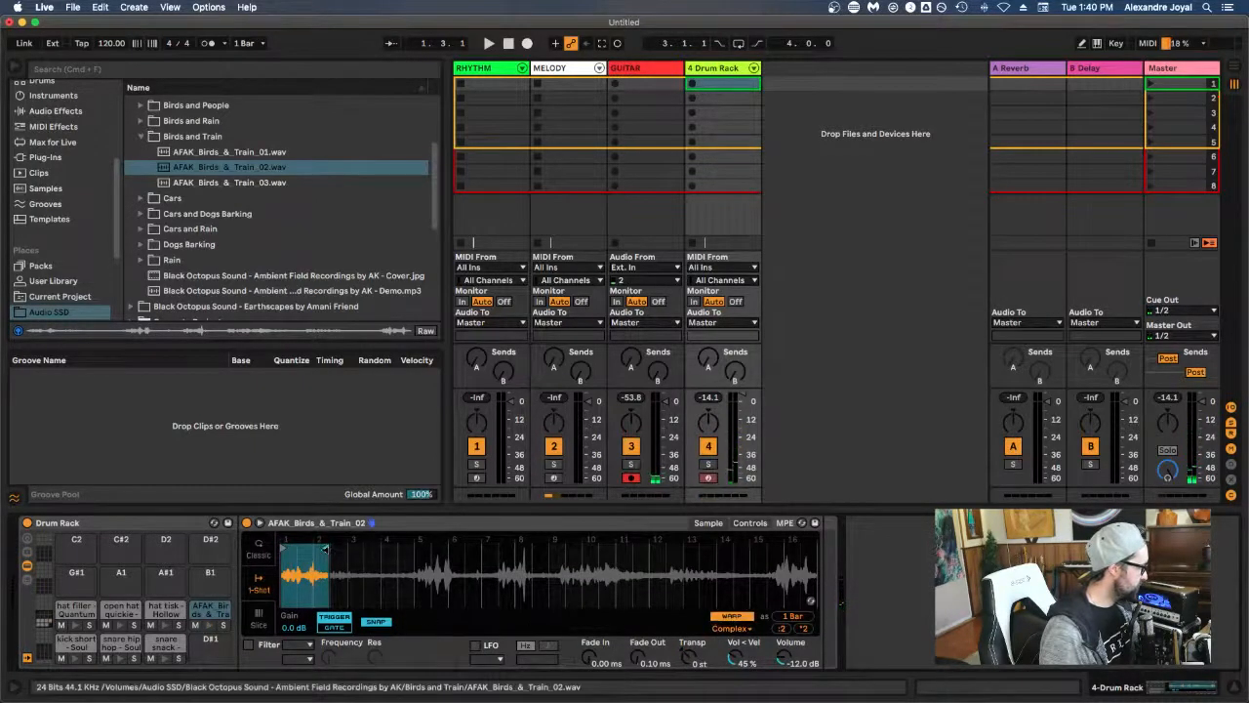
pyautogui.moveTo(325, 548); pyautogui.dragTo(321, 550)
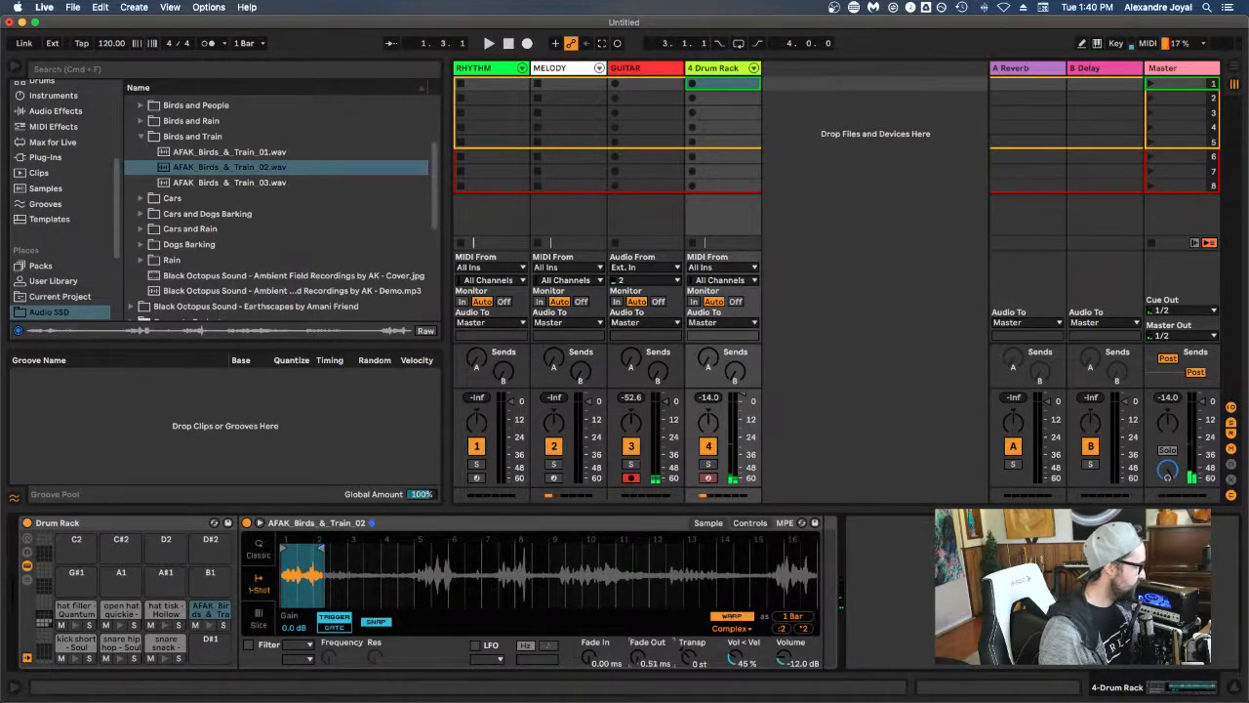
# Step: Set the sample's fade out to 79.5 ms and volume to -8.57 dB, and switch it to looping Classic playback
pyautogui.moveTo(648, 662); pyautogui.dragTo(648, 615)
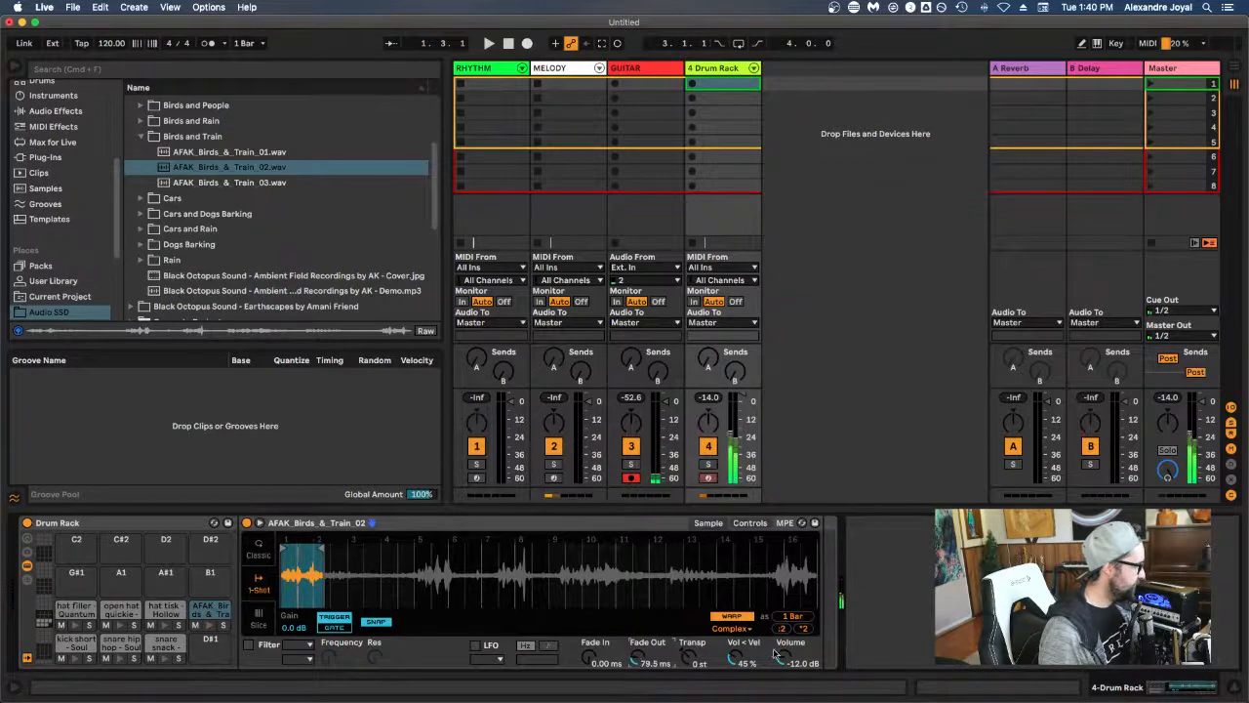
pyautogui.moveTo(799, 663)
pyautogui.mouseDown()
pyautogui.moveTo(799, 652)
pyautogui.moveTo(781, 669)
pyautogui.mouseUp()
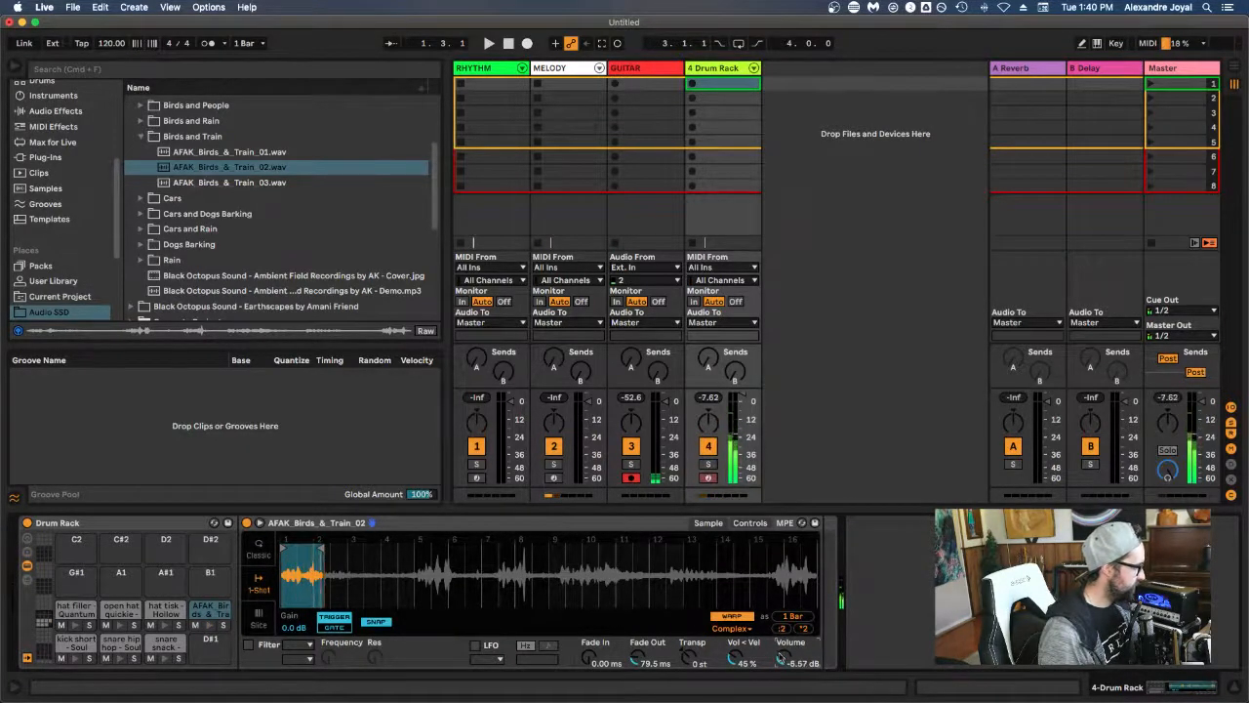
pyautogui.click(258, 549)
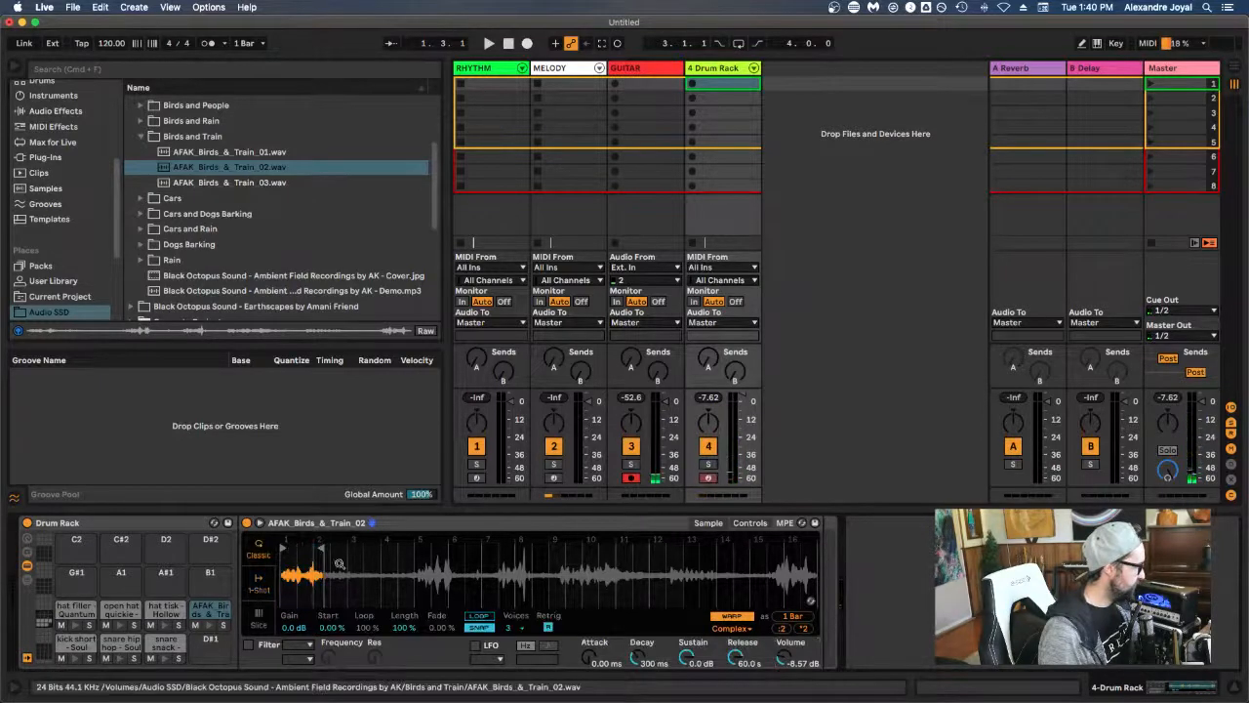
pyautogui.click(477, 617)
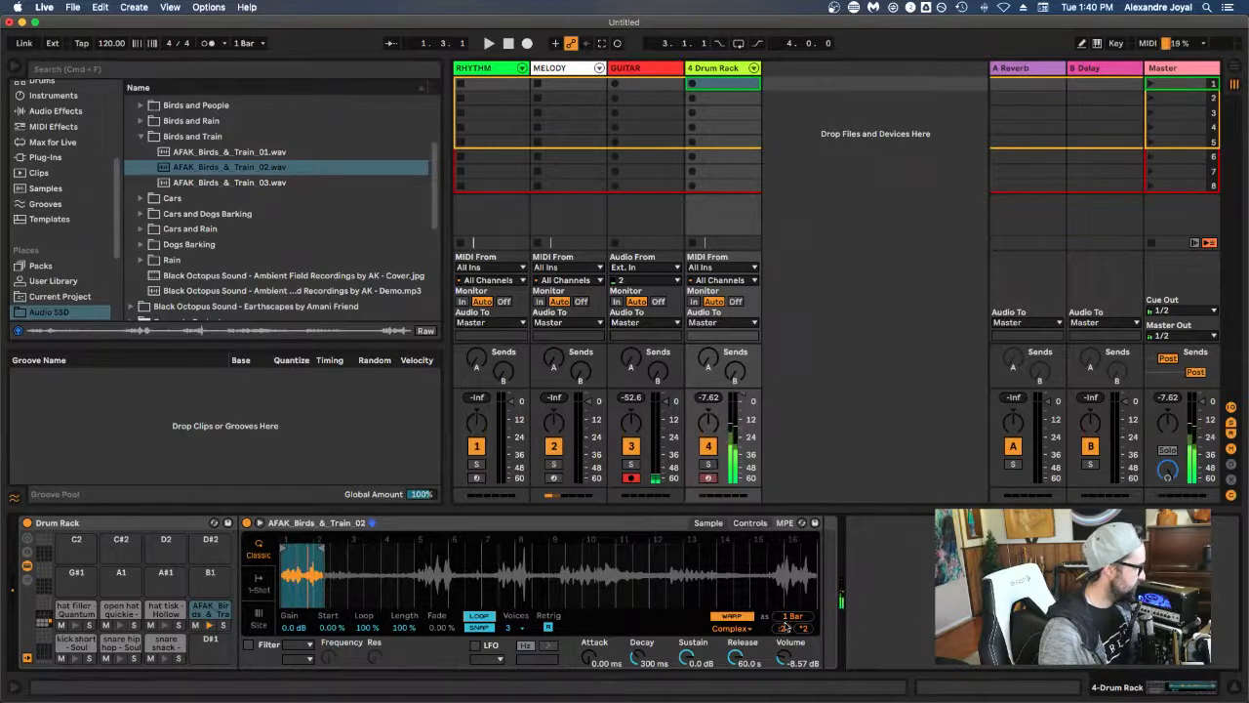
# Step: Try doubling the sample's warp timing, then halve it back
pyautogui.click(787, 618)
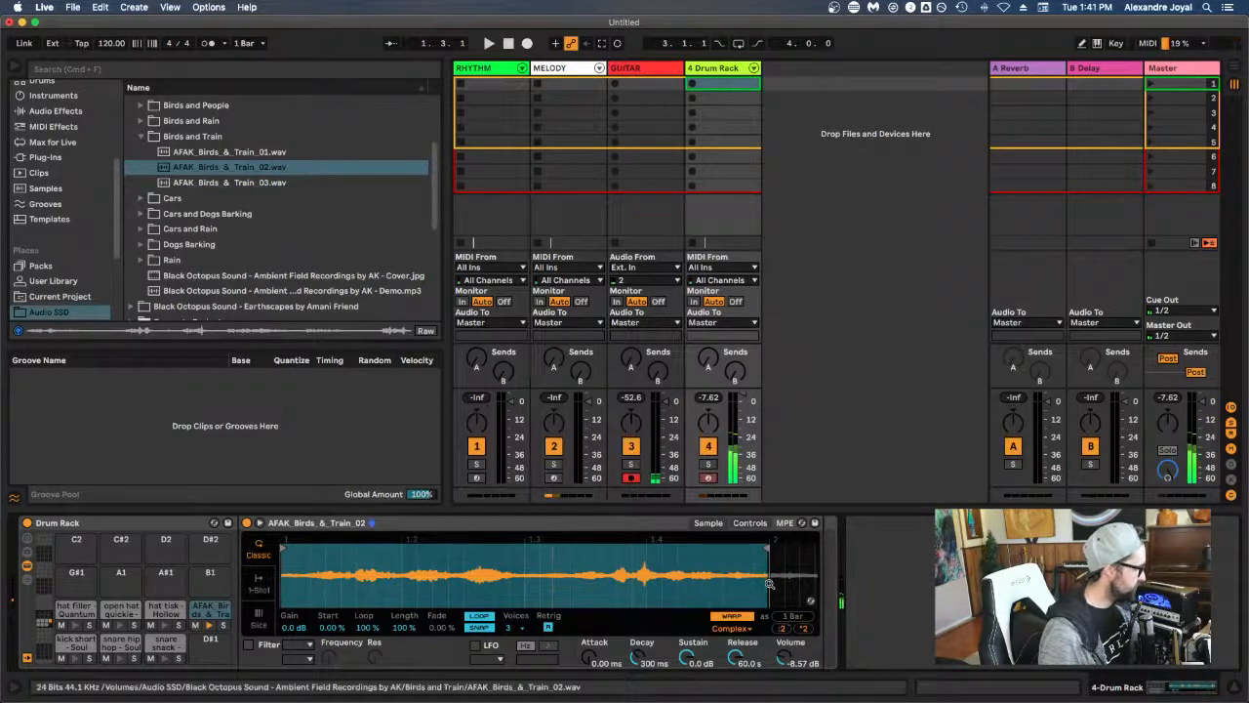
pyautogui.click(803, 627)
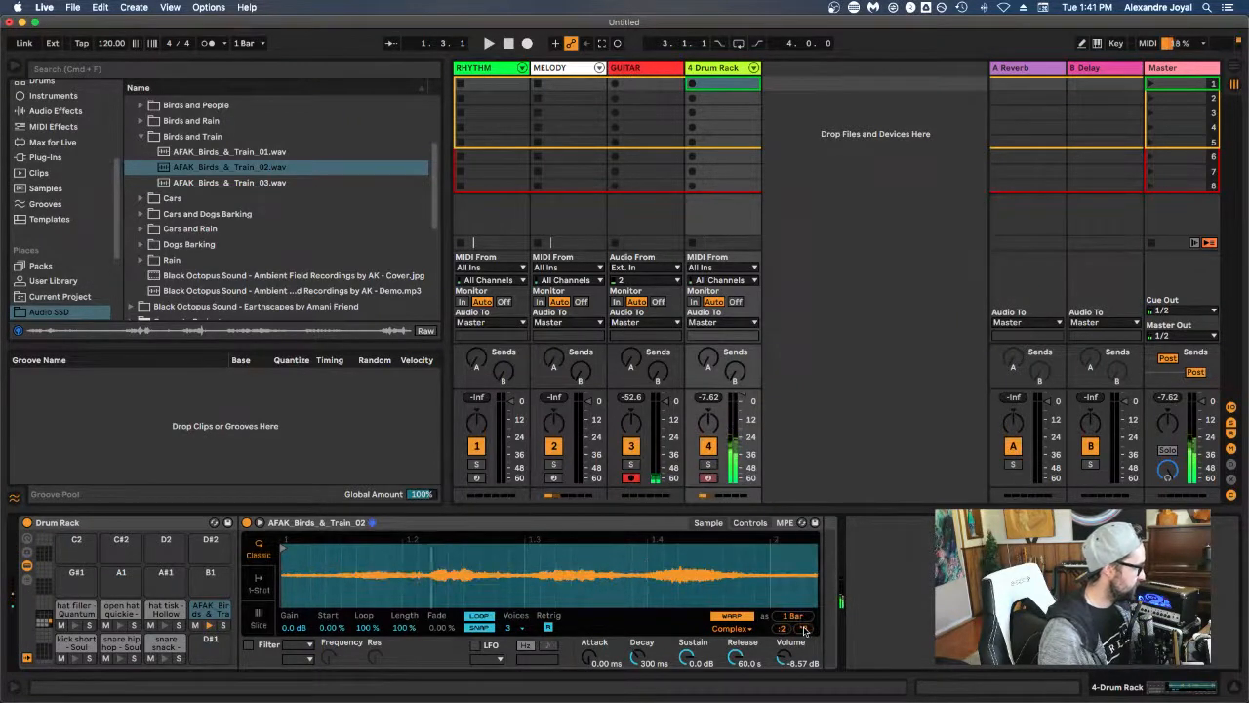
pyautogui.click(784, 629)
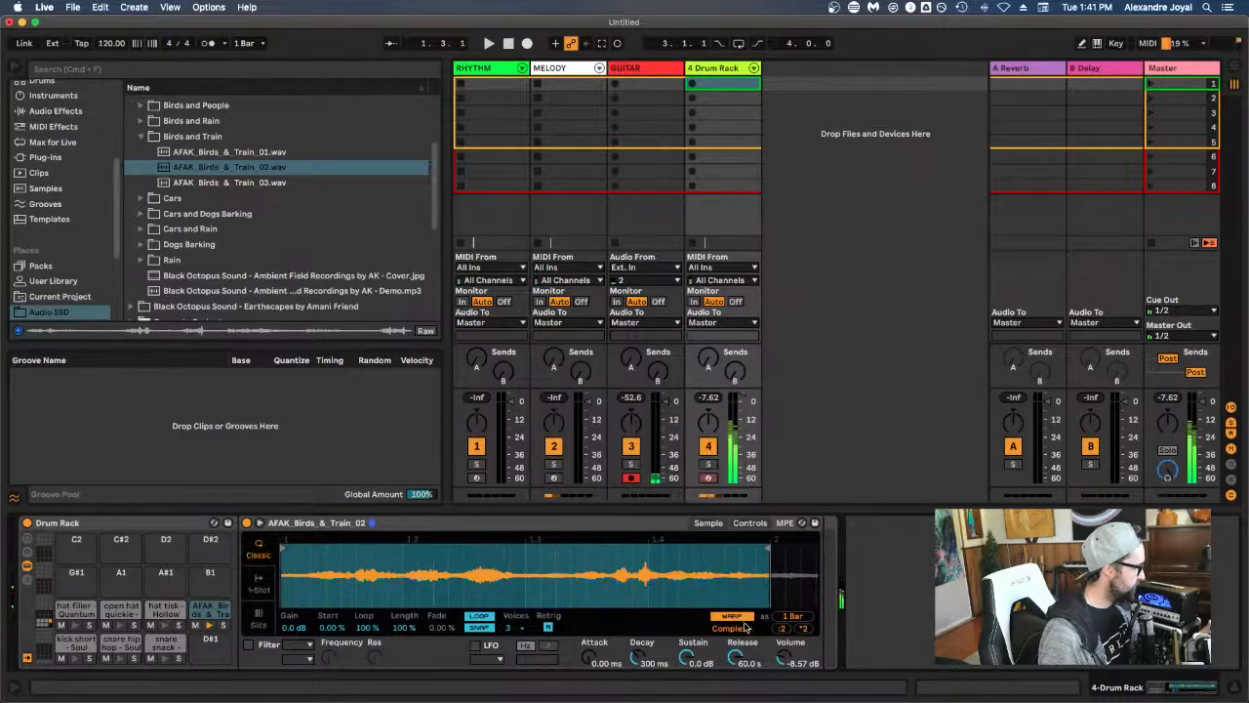
# Step: Try the Texture and Tones warp modes on the sample and settle on Complex Pro
pyautogui.click(747, 628)
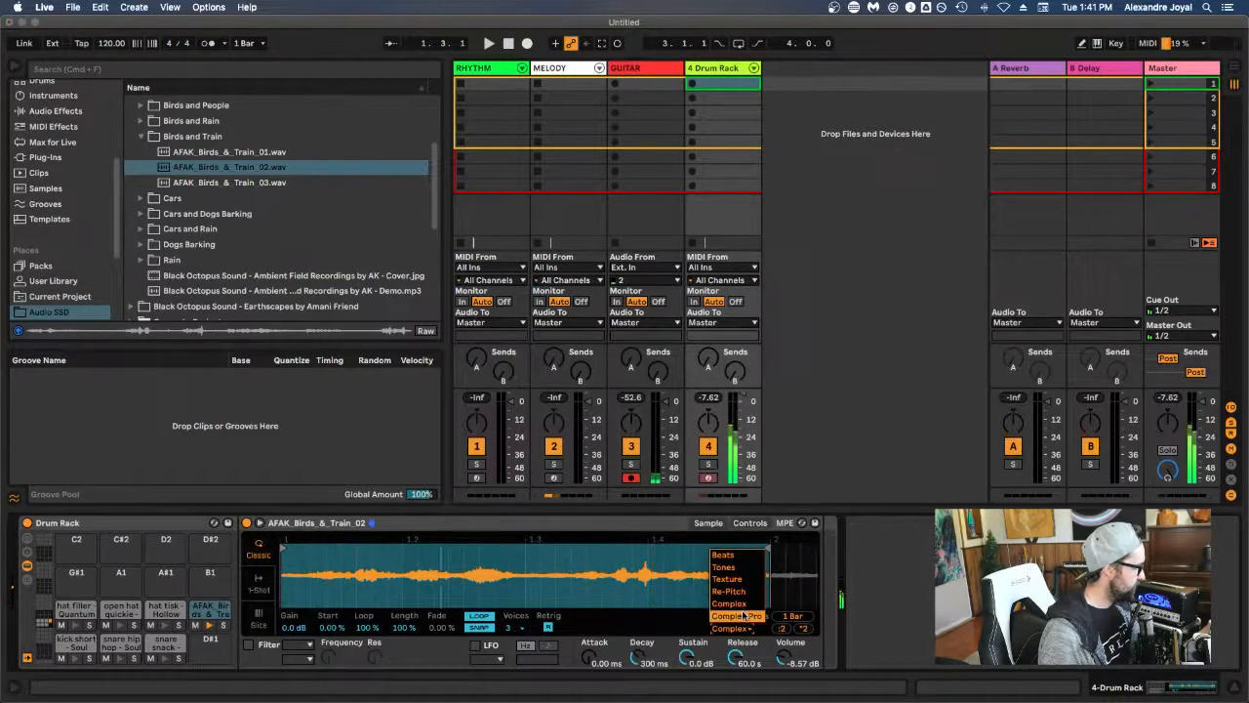
pyautogui.click(737, 580)
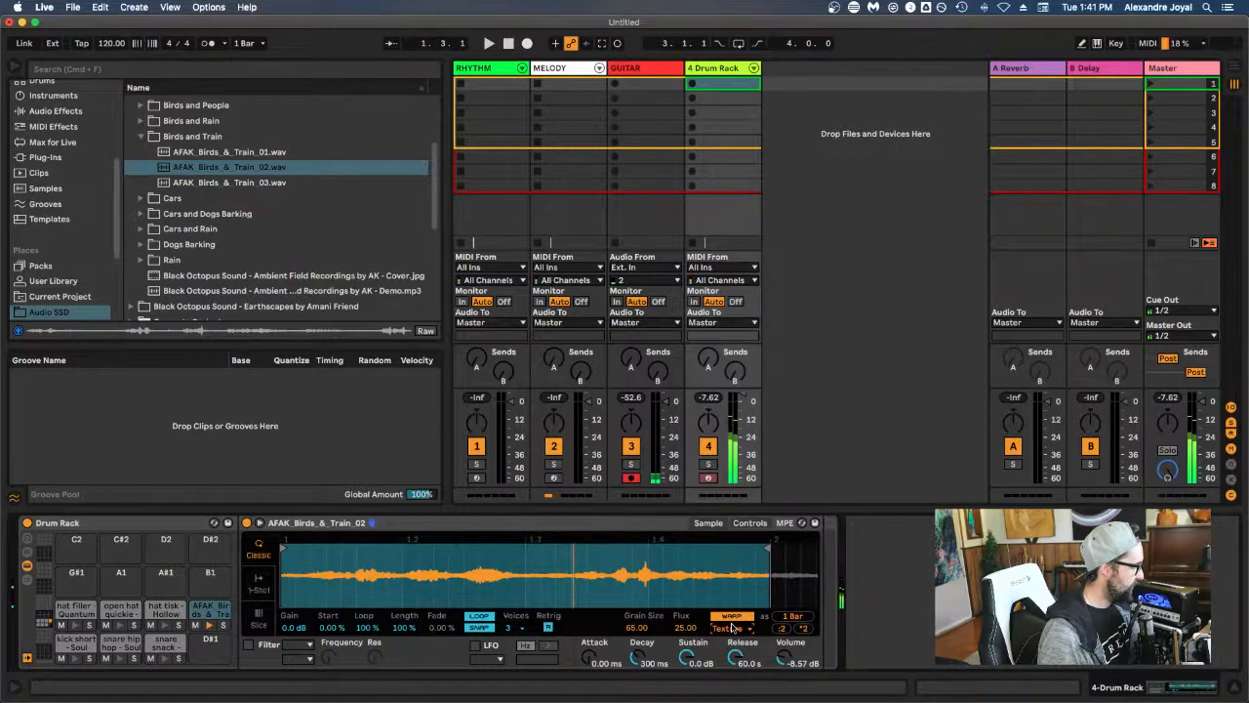
pyautogui.click(734, 628)
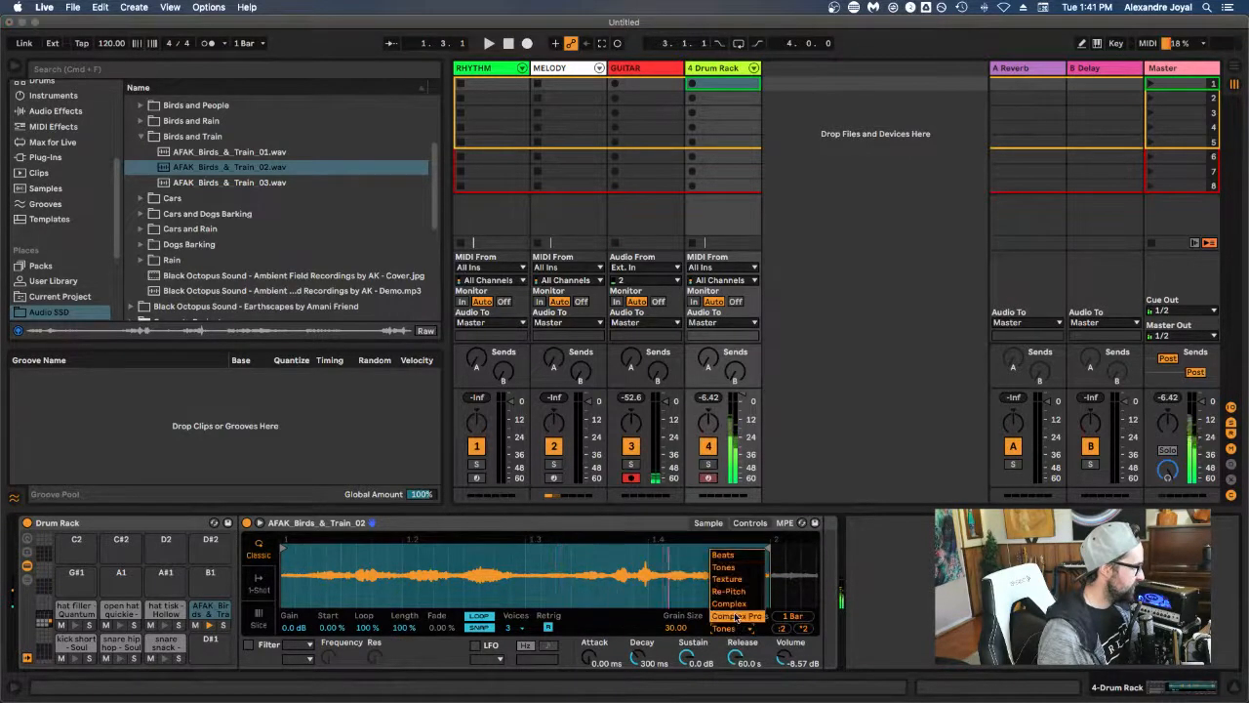
pyautogui.click(737, 617)
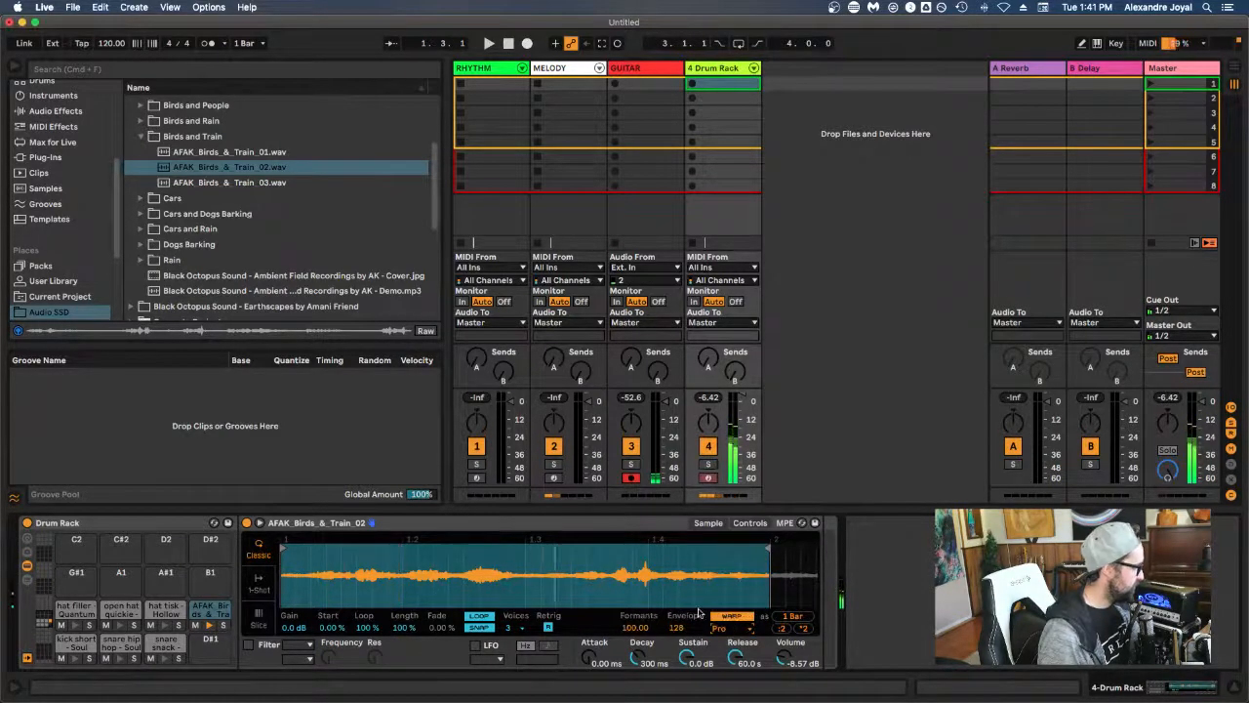
# Step: Enable the sample's pitch envelope and shape it with 3.46 ms attack, 595 ms decay and -70 % sustain
pyautogui.click(750, 524)
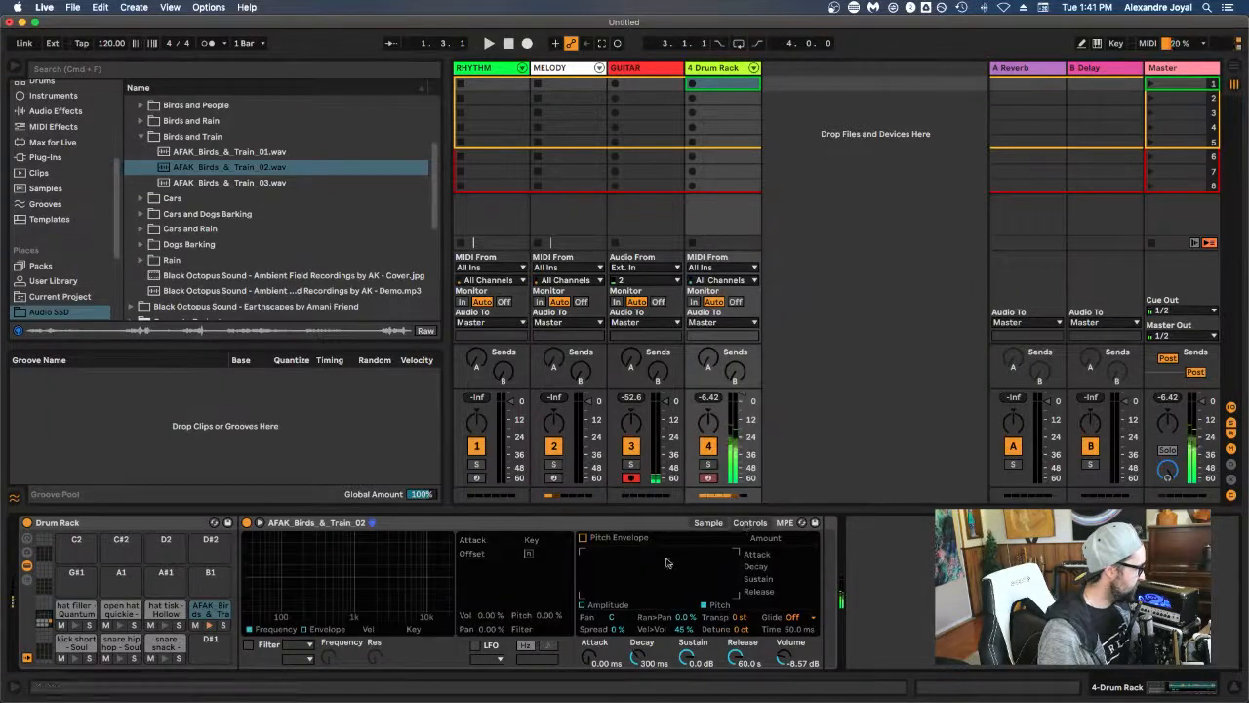
pyautogui.click(583, 538)
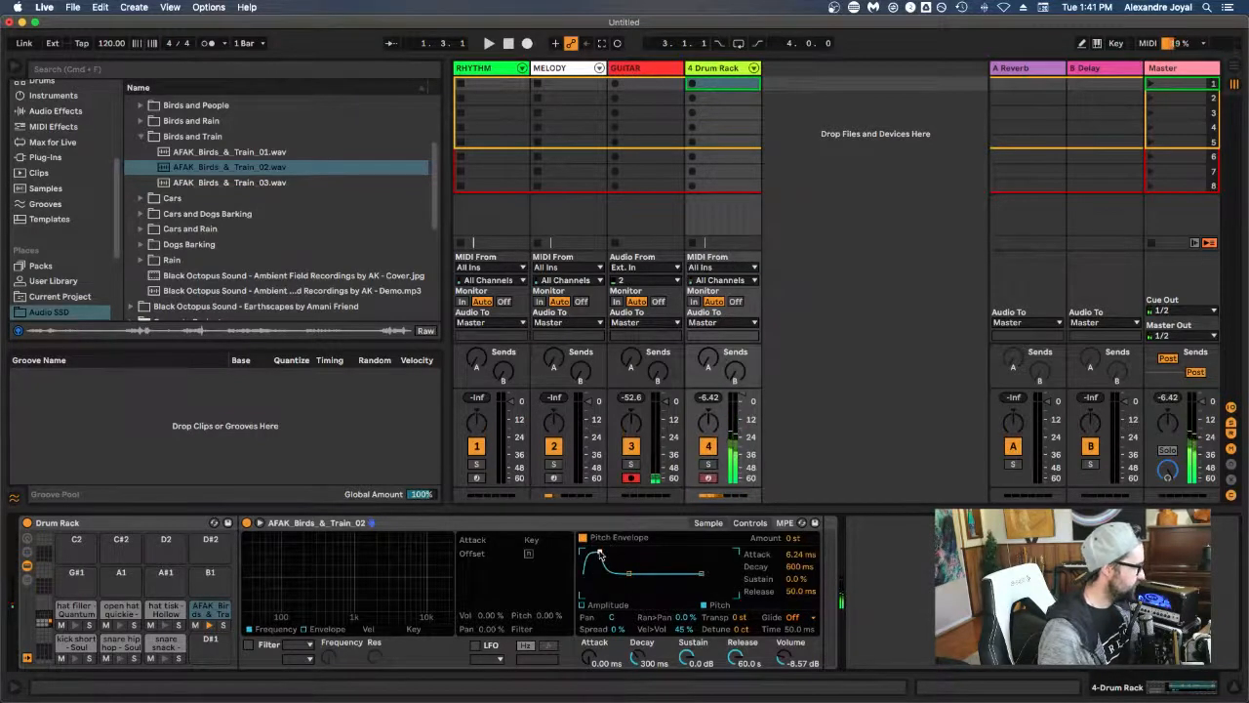
pyautogui.moveTo(599, 554); pyautogui.dragTo(626, 588)
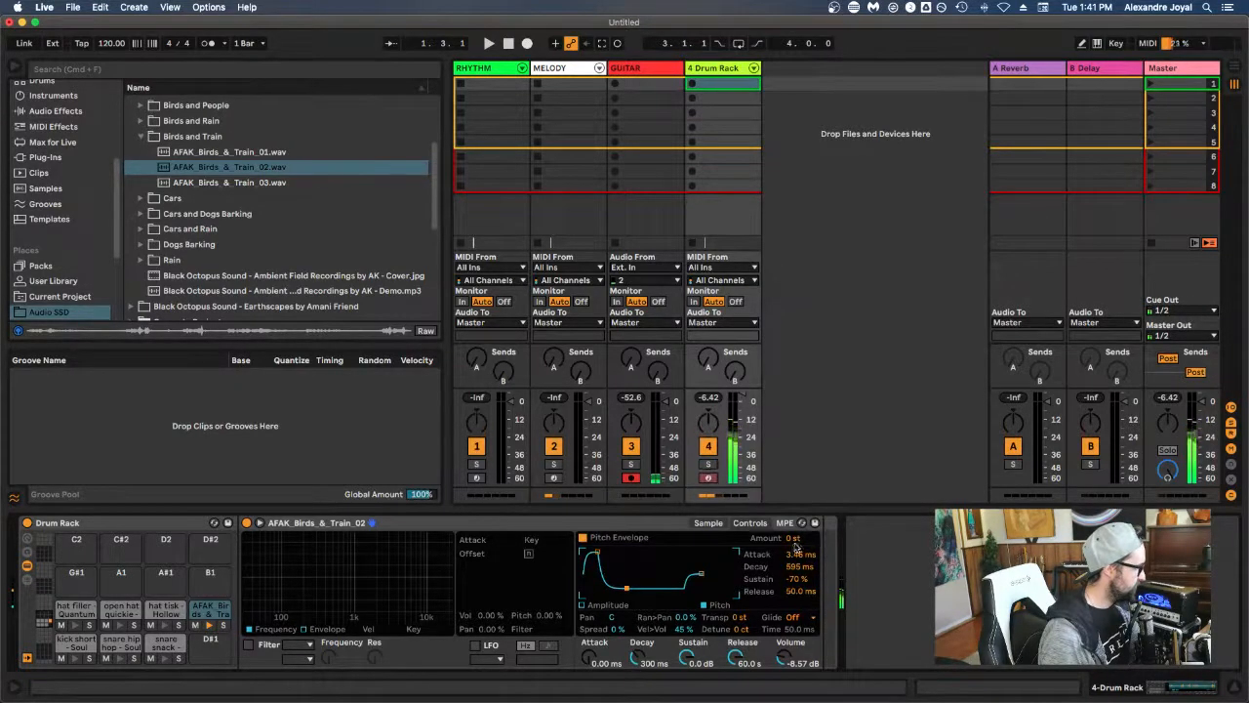
pyautogui.moveTo(796, 539); pyautogui.dragTo(796, 527)
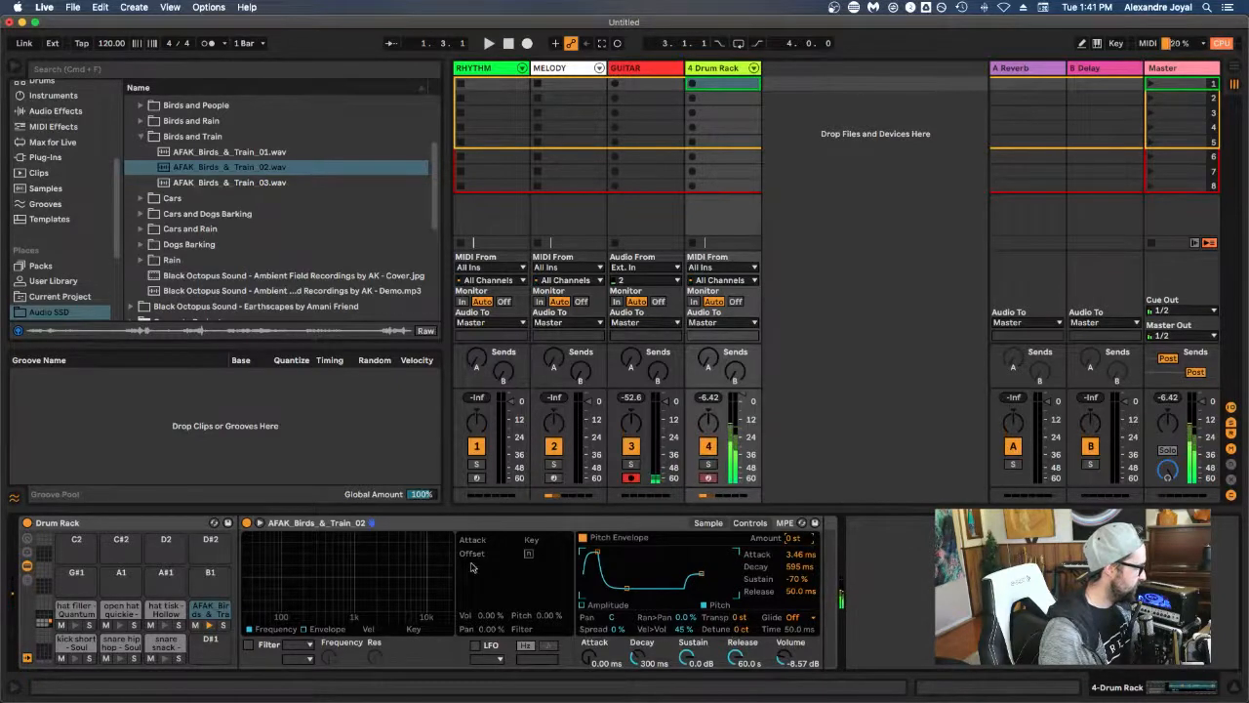
# Step: Enable the sample's filter and lower the low-pass cutoff to about 8.57 kHz with 10 % resonance
pyautogui.click(249, 644)
pyautogui.click(249, 645)
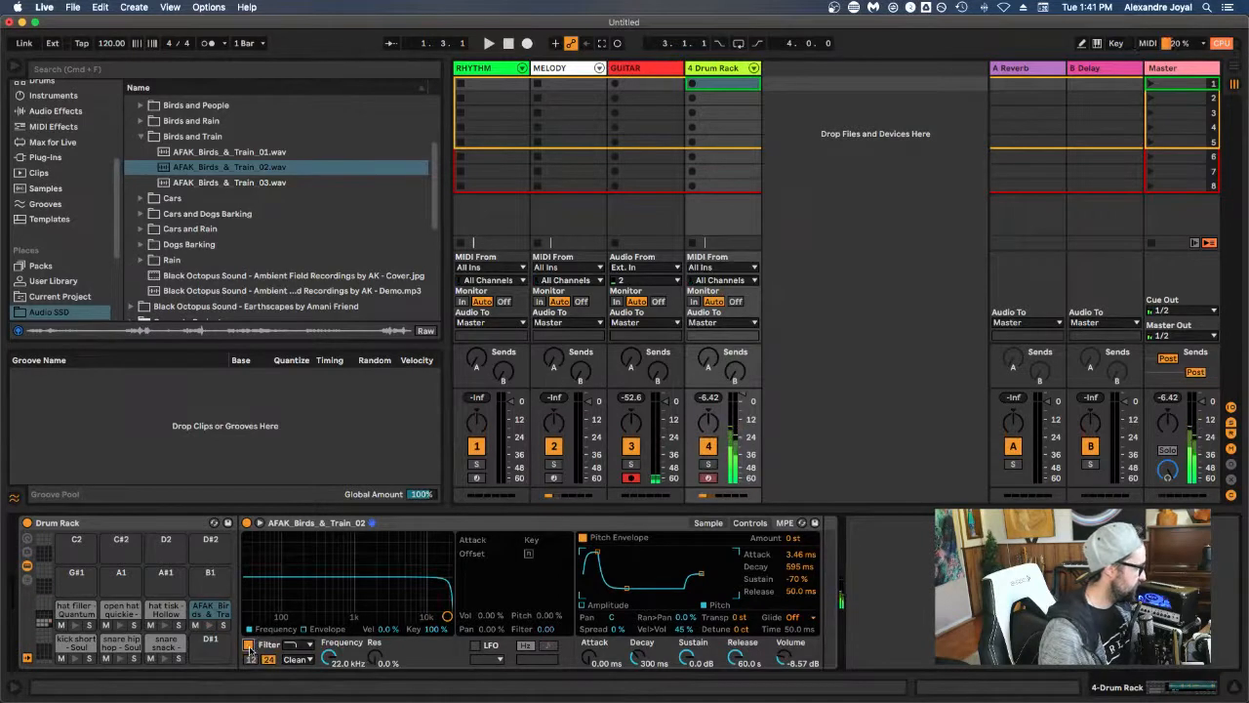
pyautogui.moveTo(447, 615); pyautogui.dragTo(419, 611)
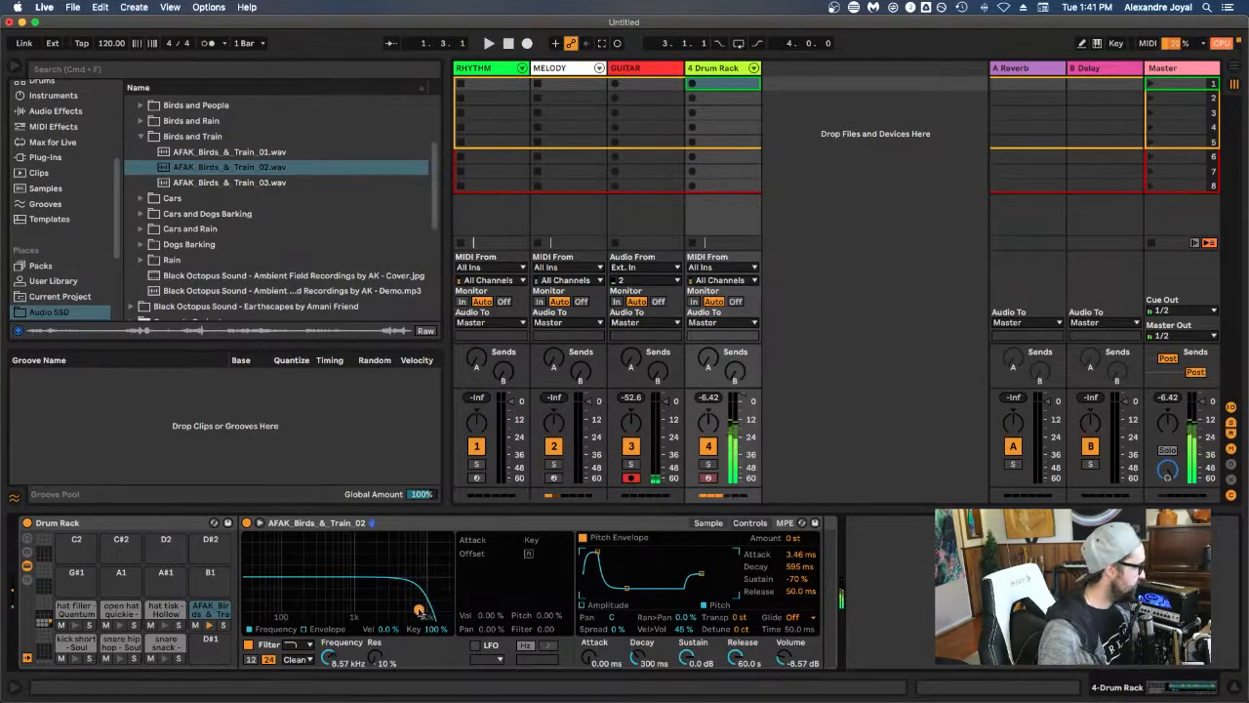
# Step: Try a band-pass filter on the sample at about 869 Hz with 44 % resonance
pyautogui.click(293, 645)
pyautogui.click(298, 613)
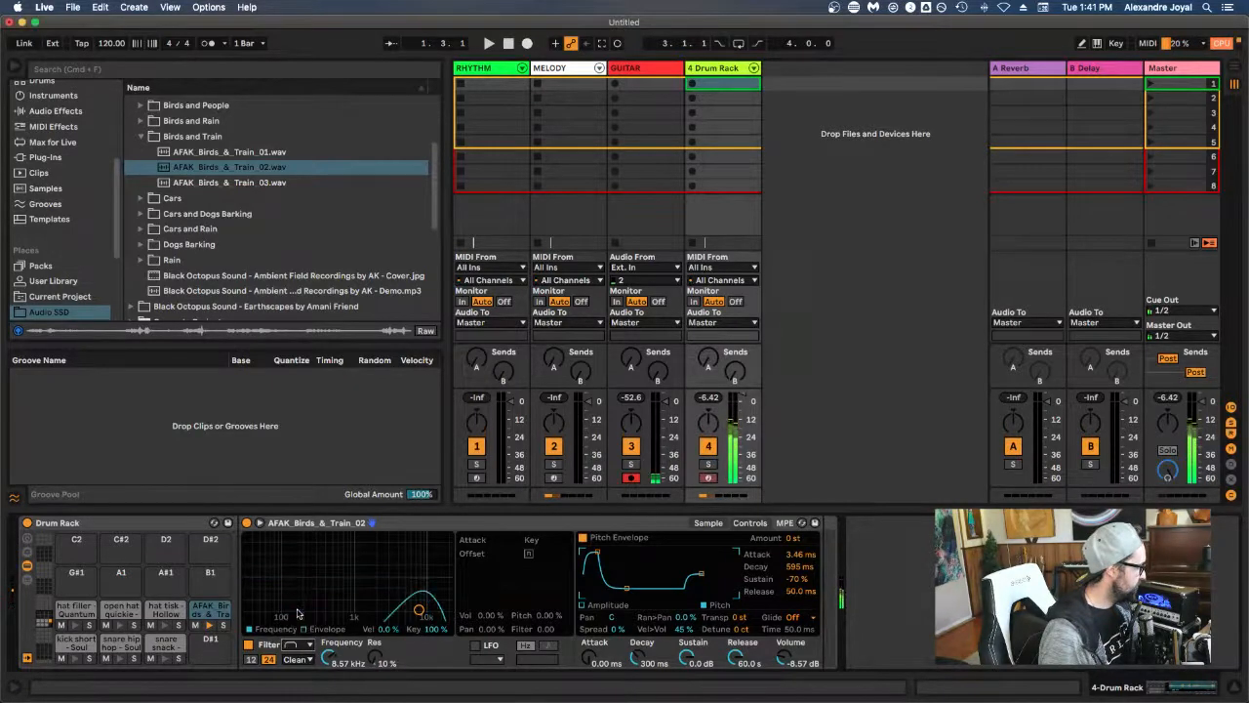
pyautogui.moveTo(417, 610); pyautogui.dragTo(356, 584)
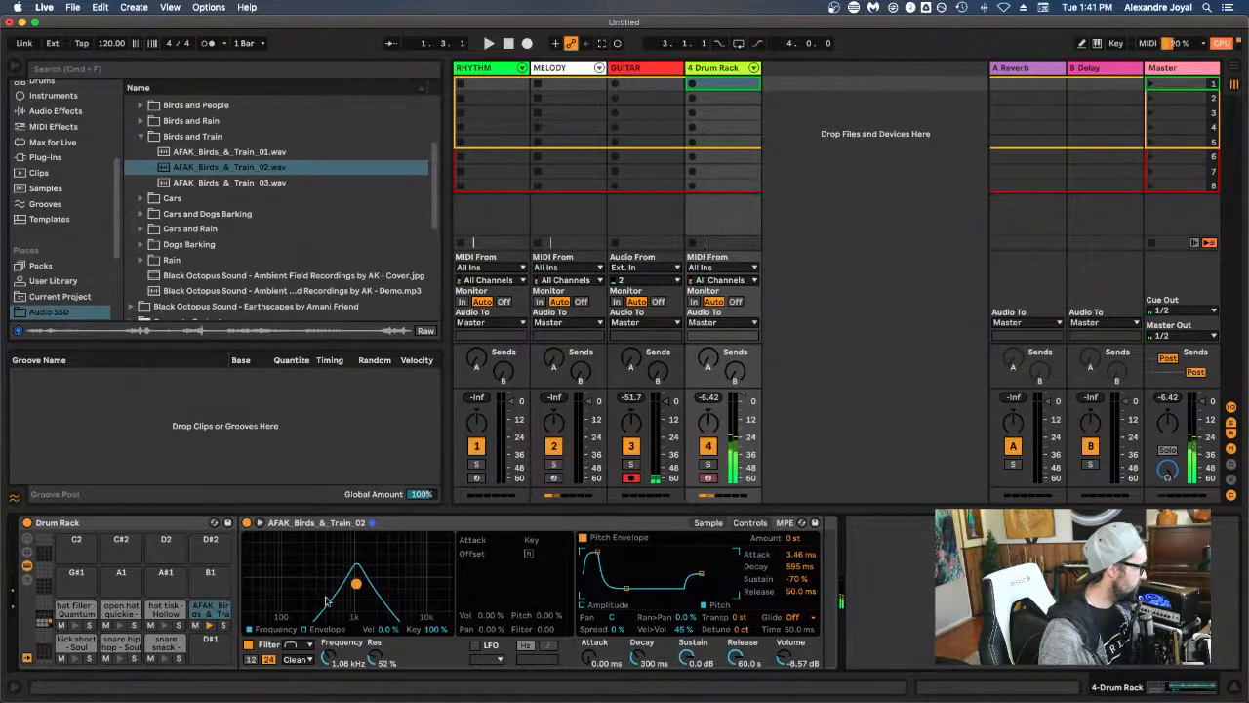
pyautogui.moveTo(357, 583); pyautogui.dragTo(350, 589)
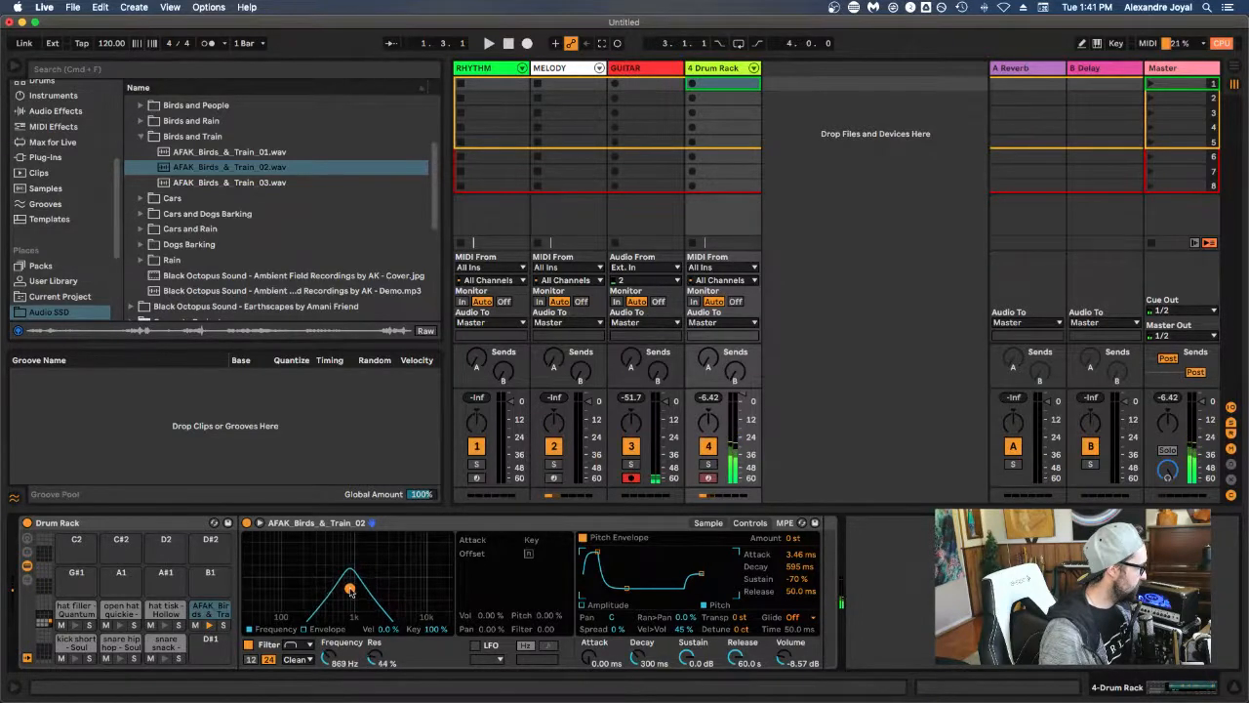
# Step: Change the sample's filter to high-pass with a cutoff of about 192 Hz and 40 % resonance
pyautogui.click(298, 645)
pyautogui.click(299, 600)
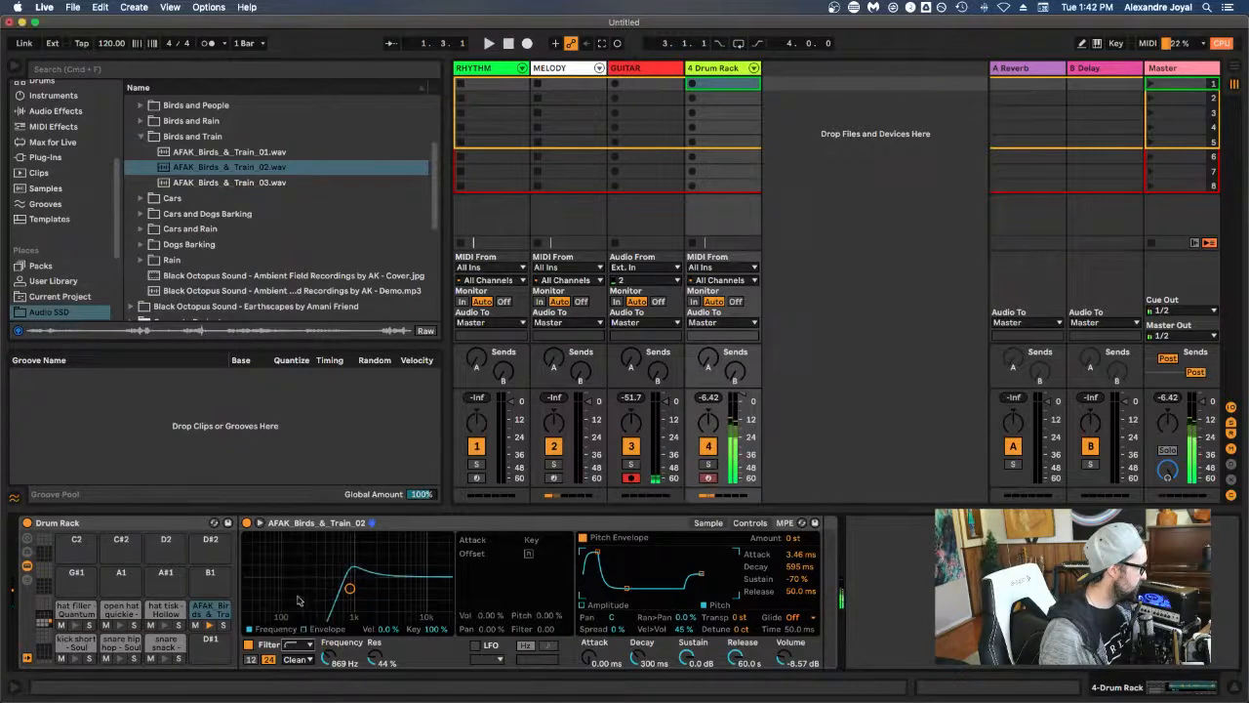
pyautogui.moveTo(350, 591); pyautogui.dragTo(304, 591)
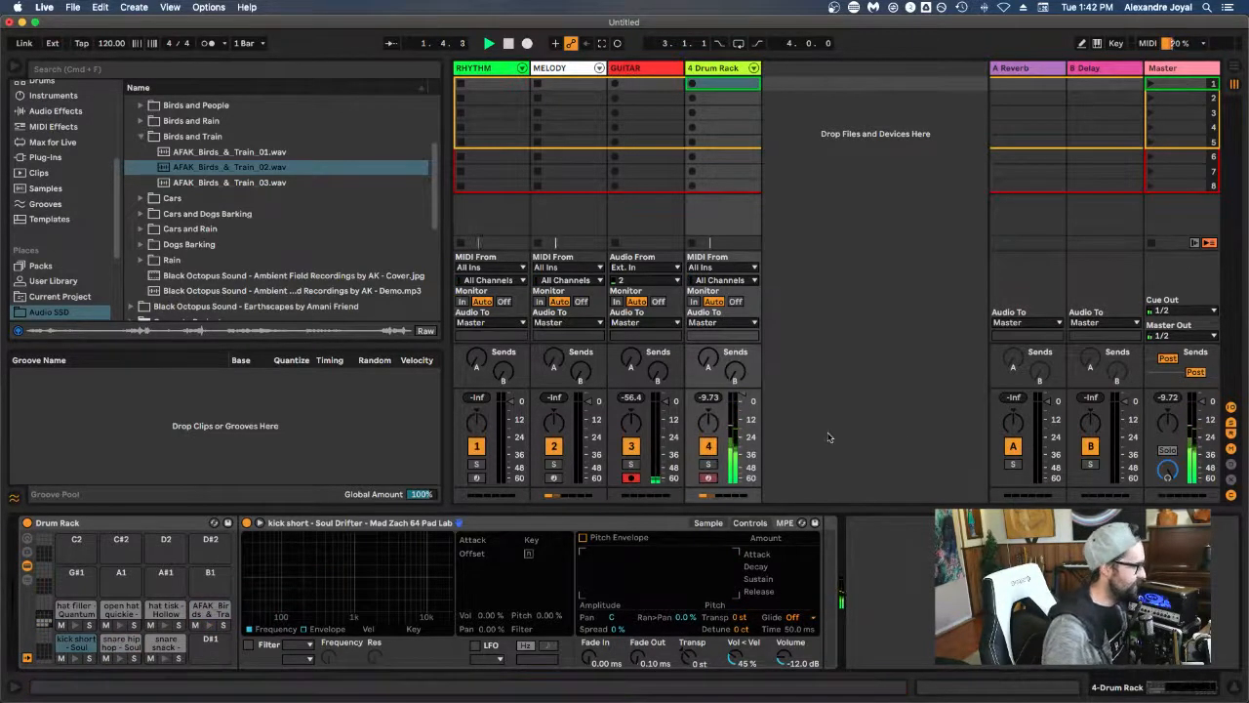
# Step: Reselect the birds and train pad, turn off its looping and set its volume to -12.0 dB
pyautogui.click(209, 610)
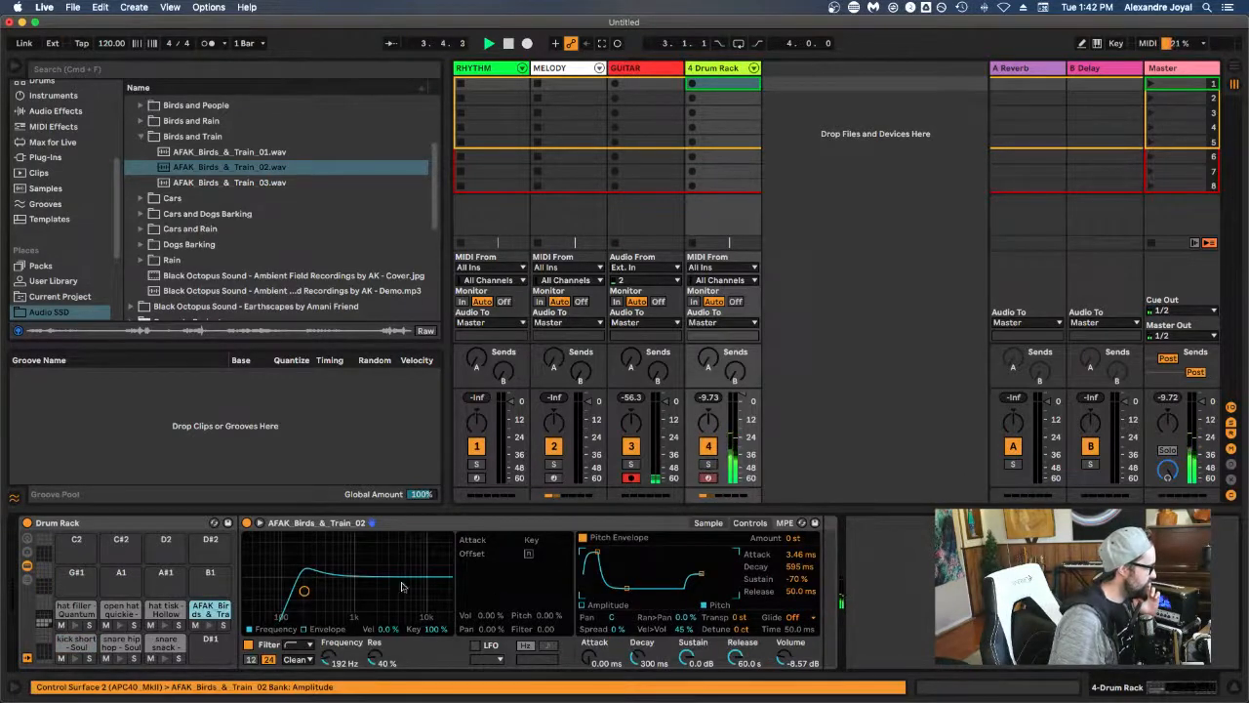
pyautogui.click(711, 523)
pyautogui.click(477, 618)
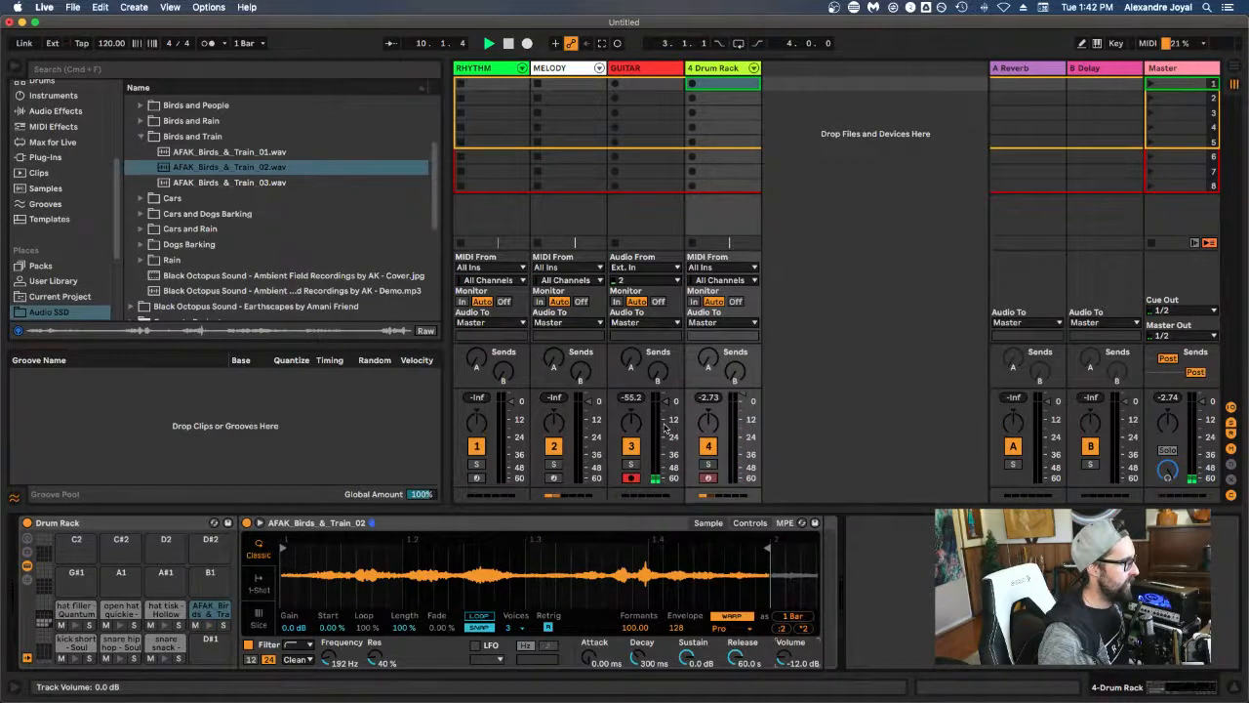
# Step: Audition AFAK_Cars_&_Dogs_Barking_01.wav in Cars and Dogs Barking and AFAK_Rain_01.wav in the Rain folder
pyautogui.click(195, 213)
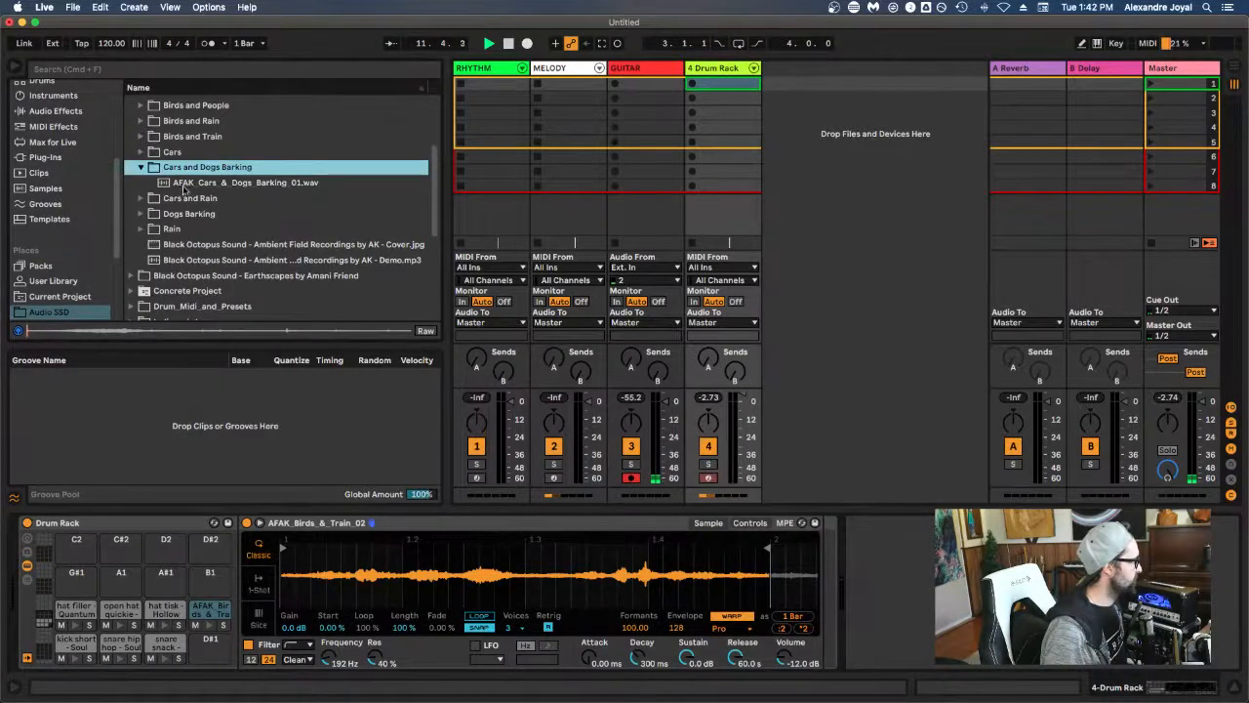
pyautogui.click(183, 184)
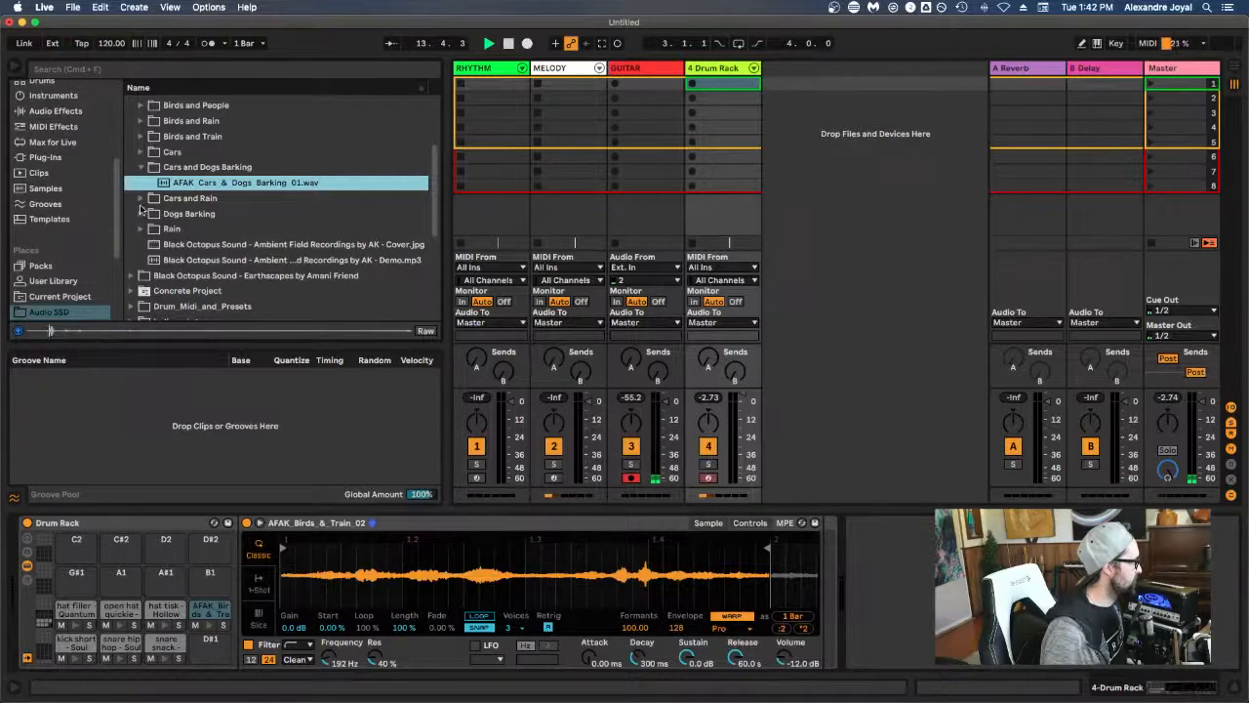
pyautogui.click(141, 229)
pyautogui.click(181, 243)
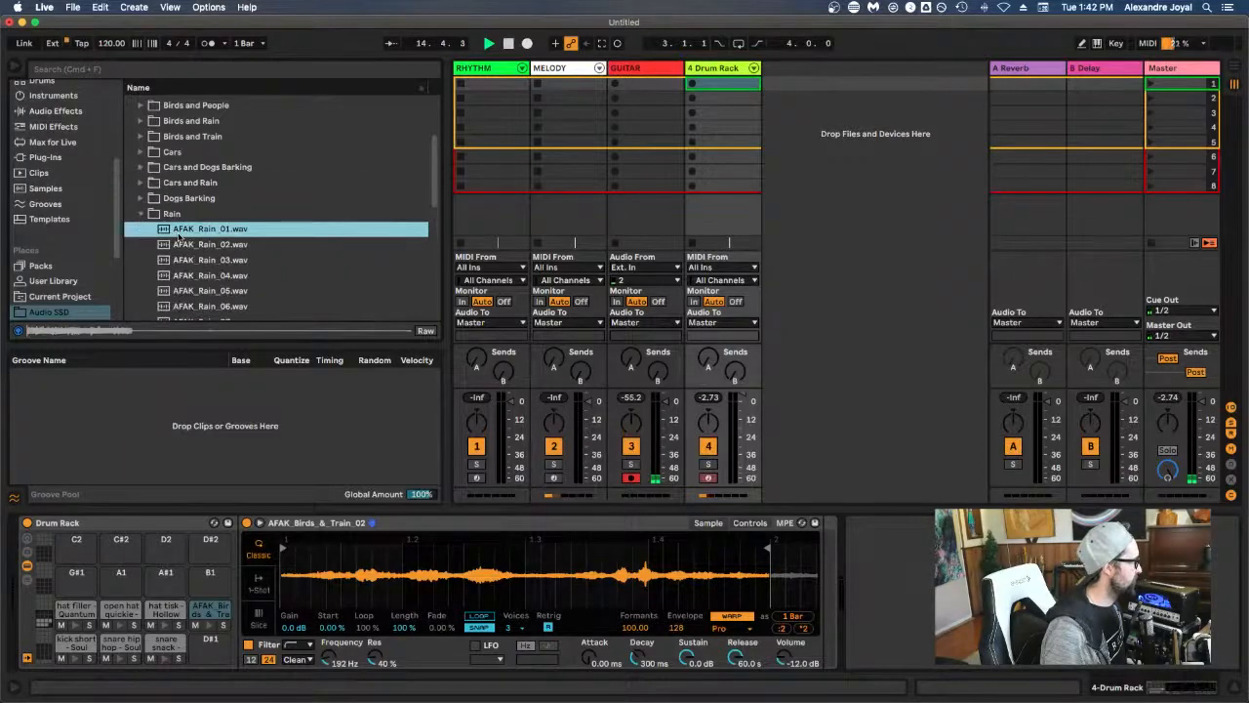
# Step: Audition AFAK_Rain_08.wav in the Rain folder and load it onto drum pad D#1
pyautogui.scroll(-3, 179, 237)
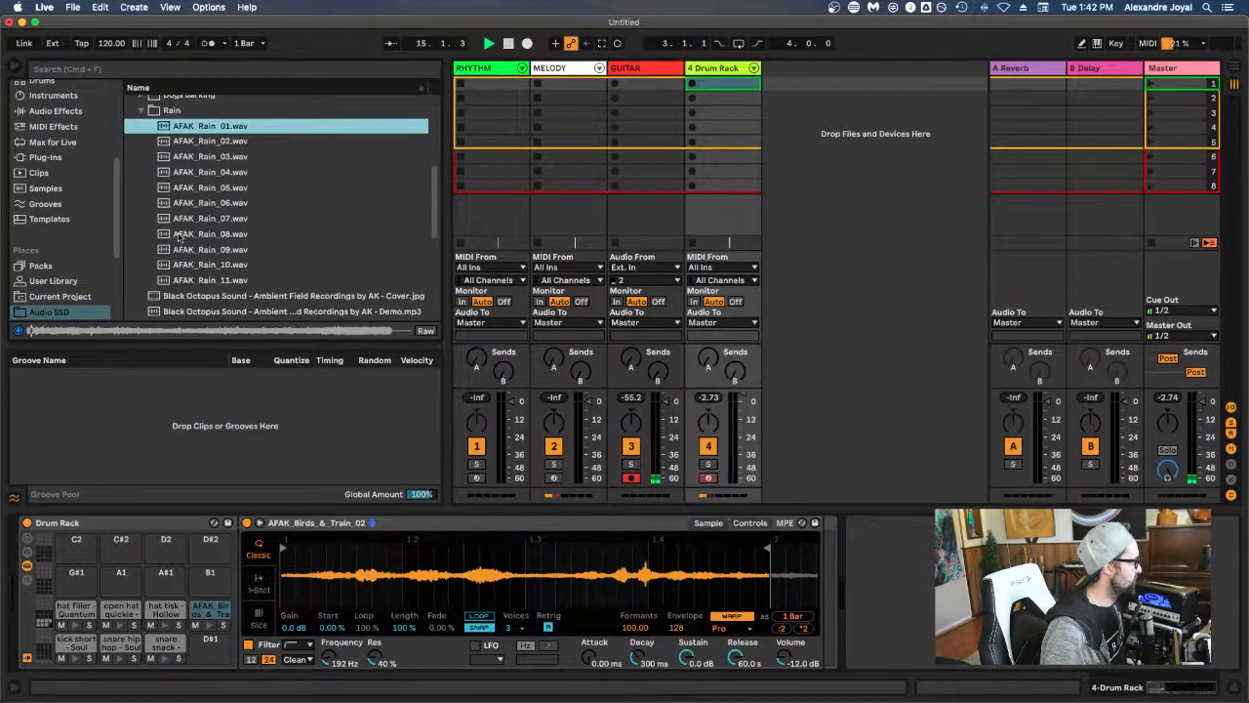
pyautogui.click(179, 237)
pyautogui.scroll(-3, 191, 166)
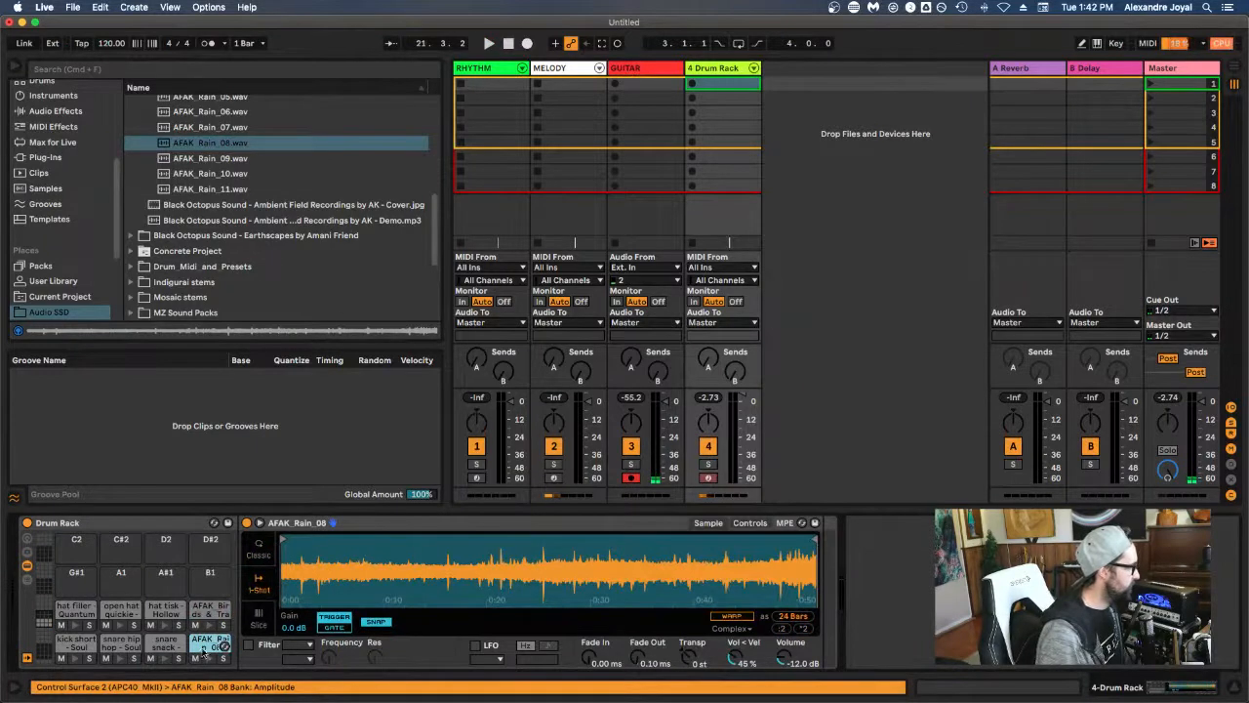
# Step: Trim the AFAK_Rain_08 pad's sample to the section from about 0:02 to just before 0:05 and start the transport
pyautogui.click(205, 652)
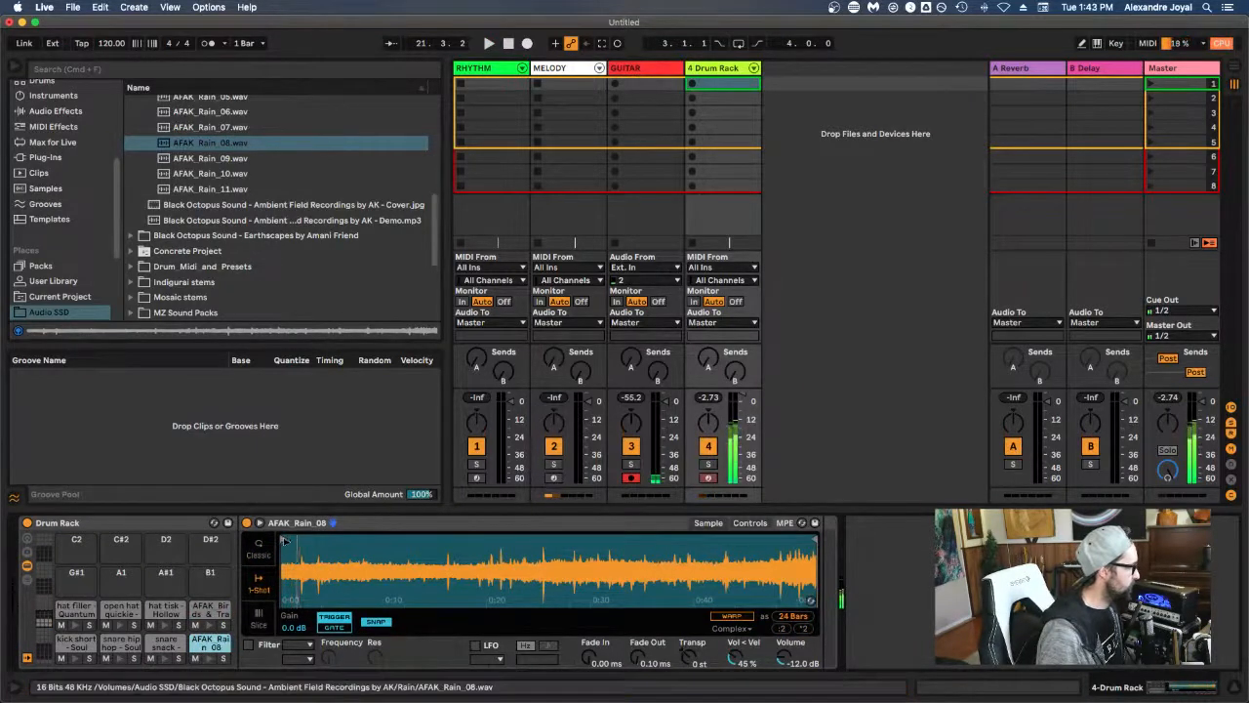
pyautogui.moveTo(284, 540); pyautogui.dragTo(303, 541)
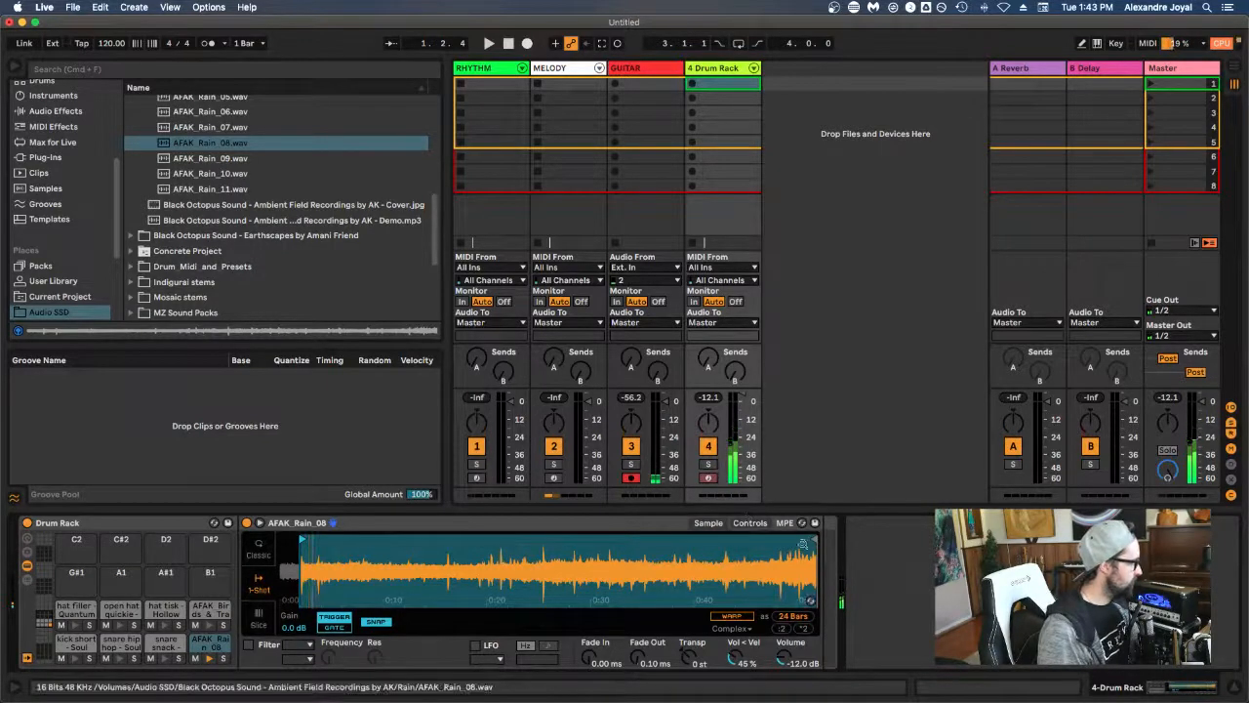
pyautogui.moveTo(818, 540); pyautogui.dragTo(330, 559)
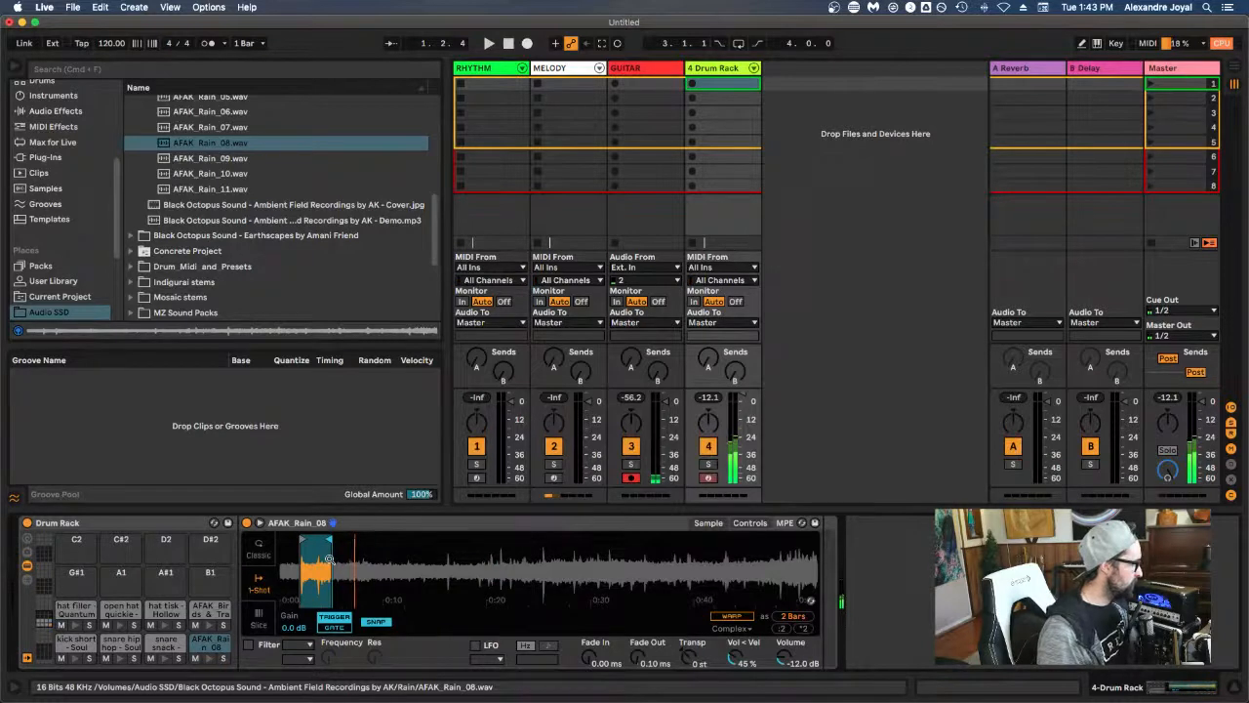
pyautogui.scroll(5, 330, 558)
pyautogui.press('space')
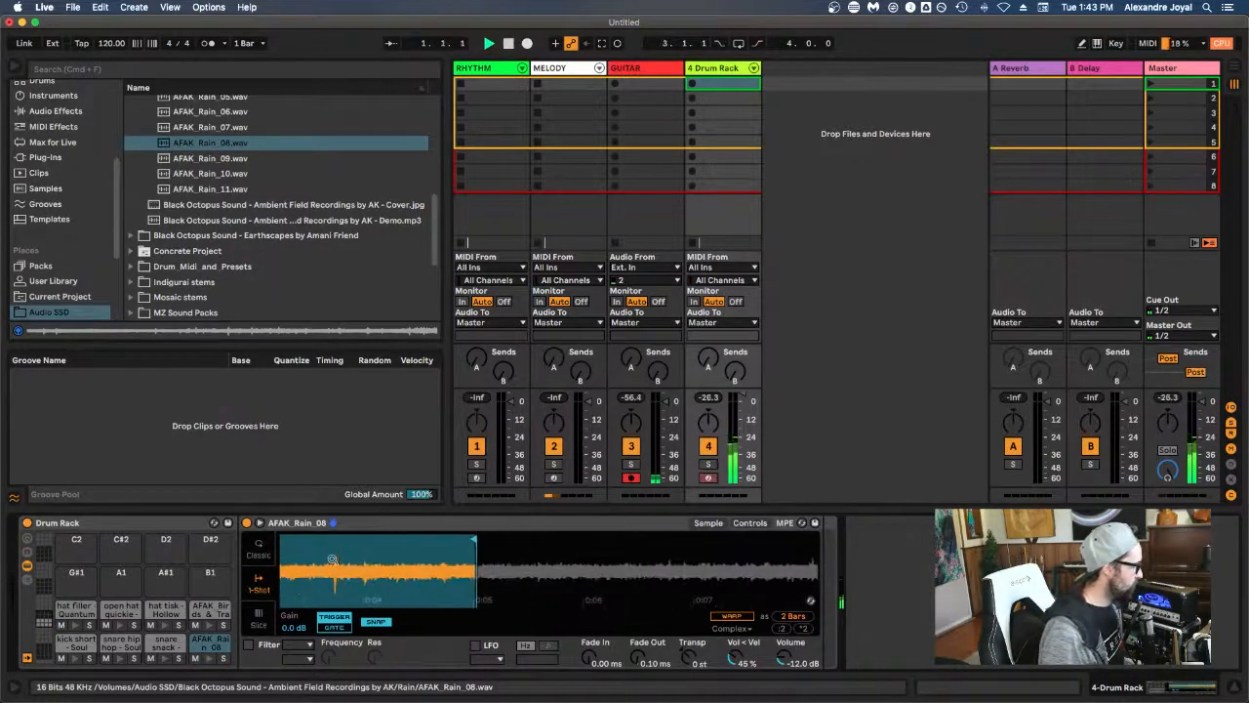
pyautogui.hscroll(-5, 332, 560)
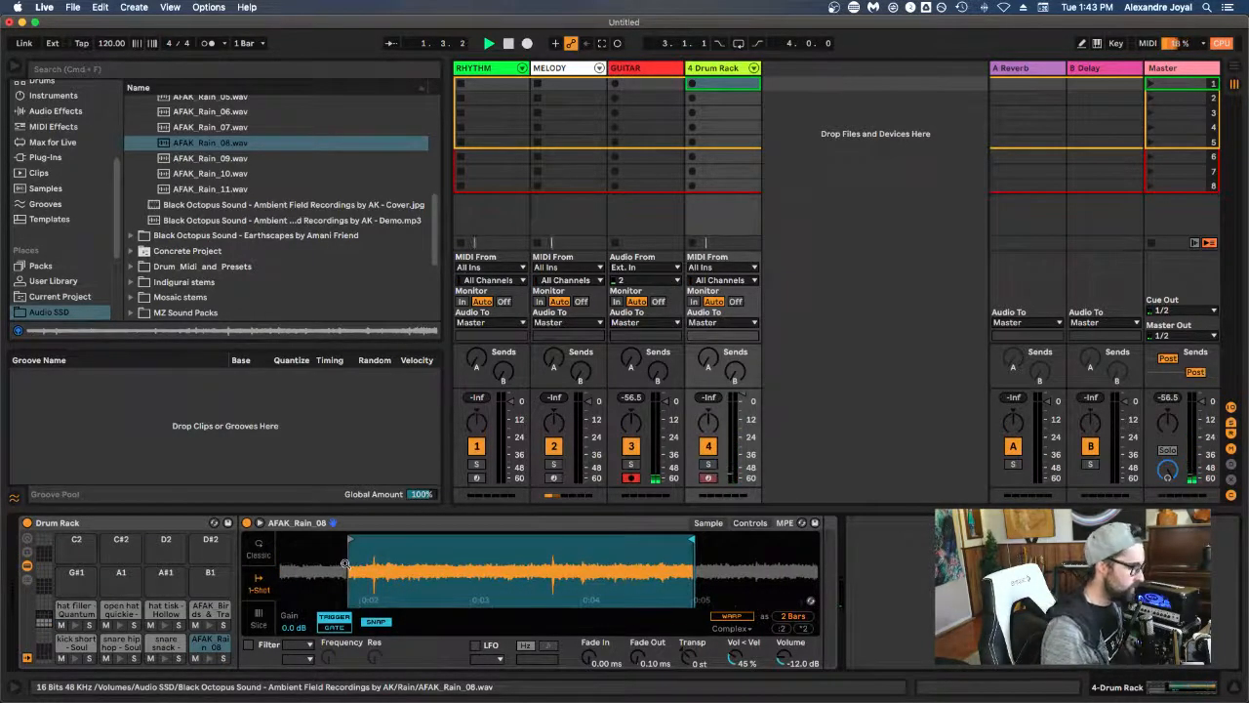
pyautogui.moveTo(349, 543); pyautogui.dragTo(371, 541)
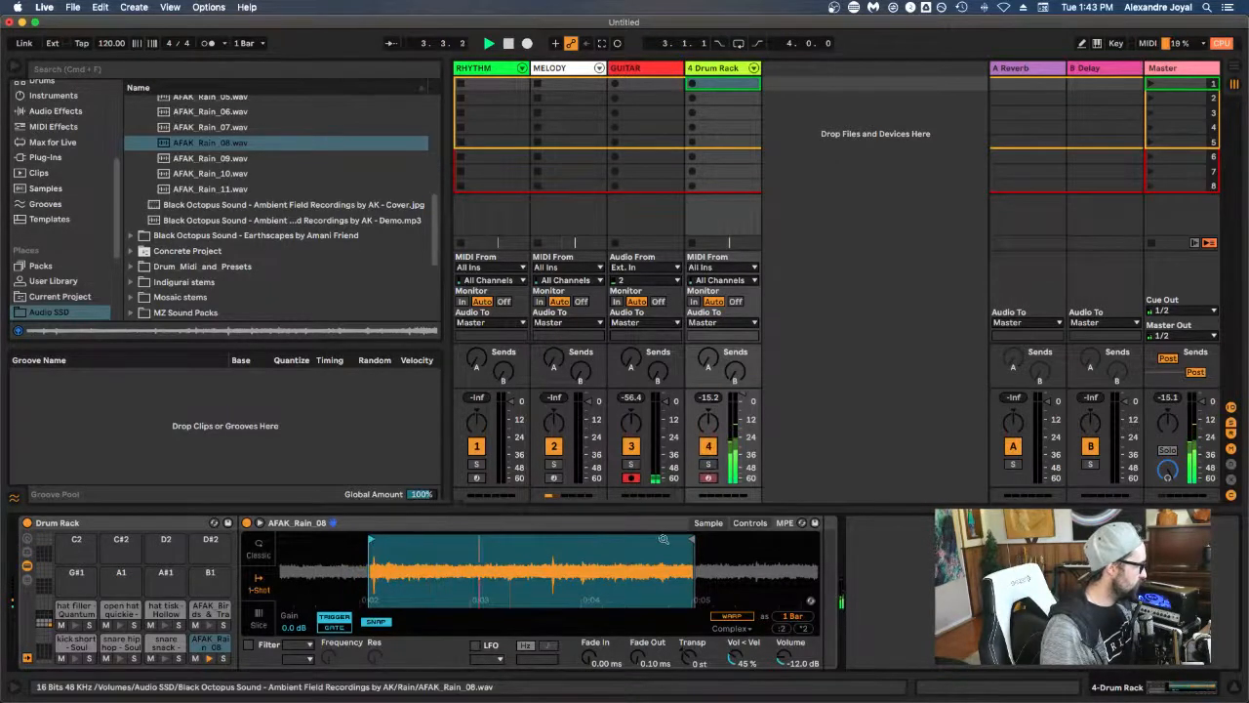
pyautogui.moveTo(693, 540); pyautogui.dragTo(690, 540)
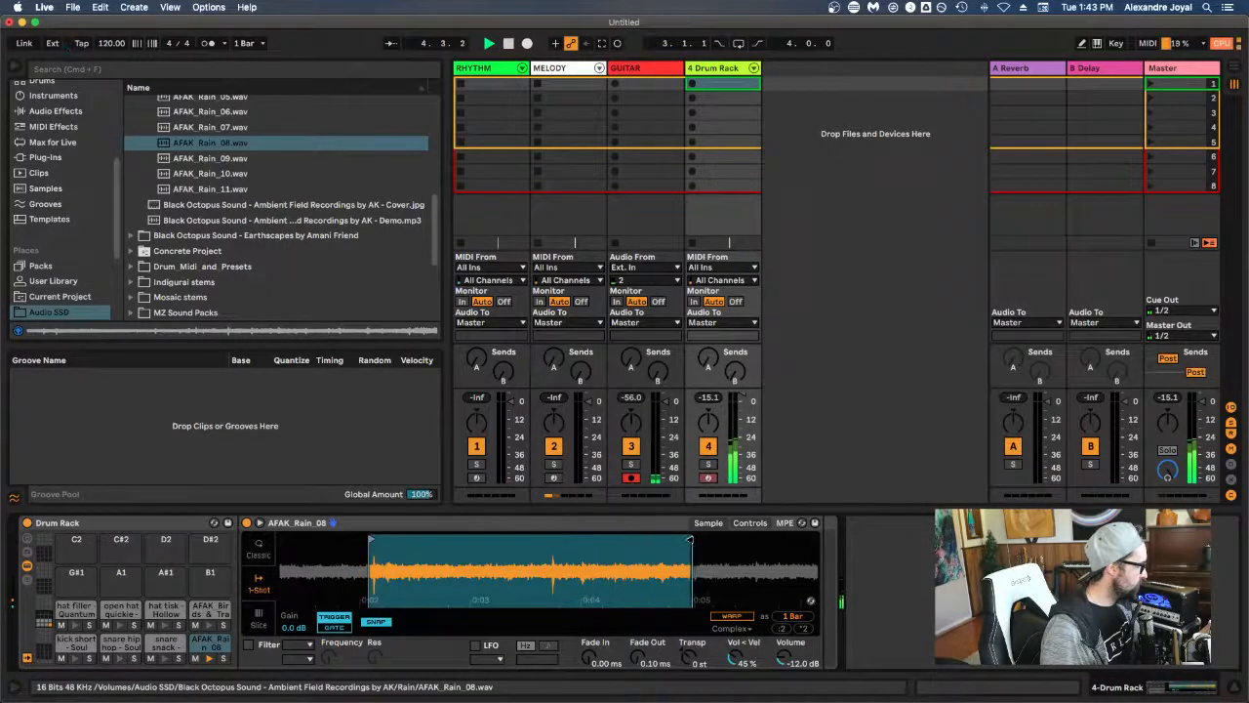
pyautogui.click(780, 616)
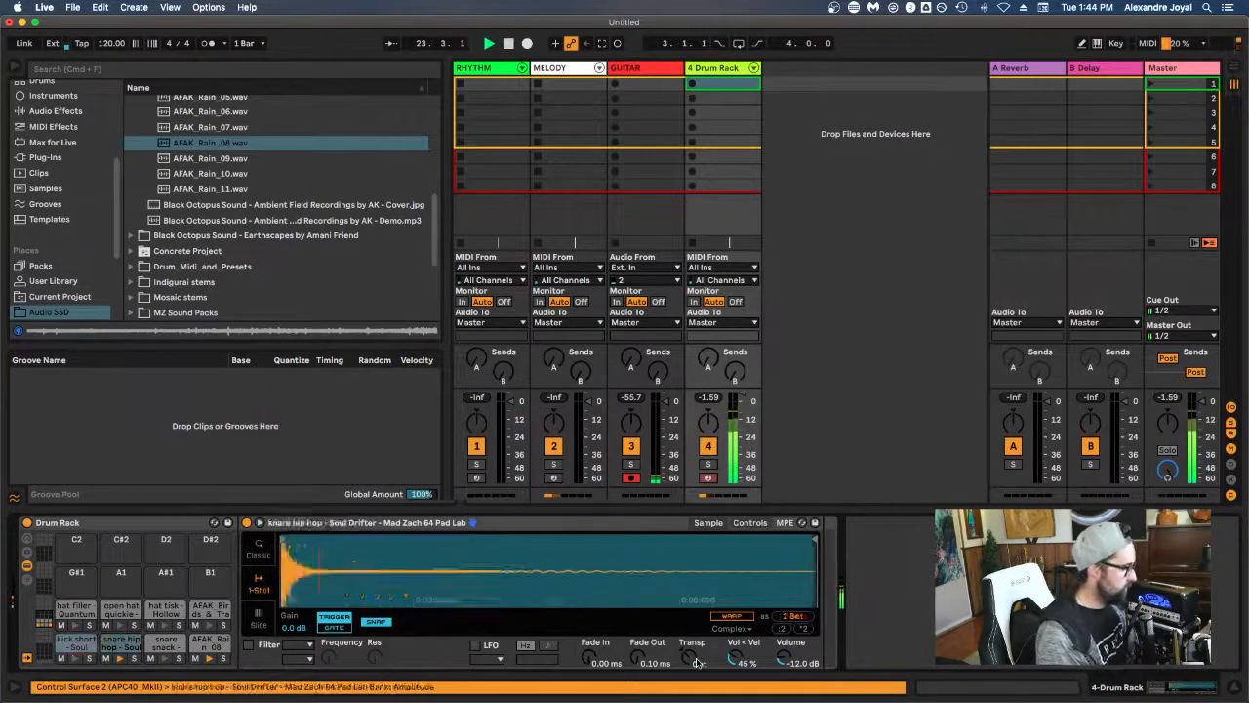
# Step: Switch the kick short pad to Classic playback mode and audition AFAK_Rain_11.wav
pyautogui.click(259, 555)
pyautogui.click(231, 189)
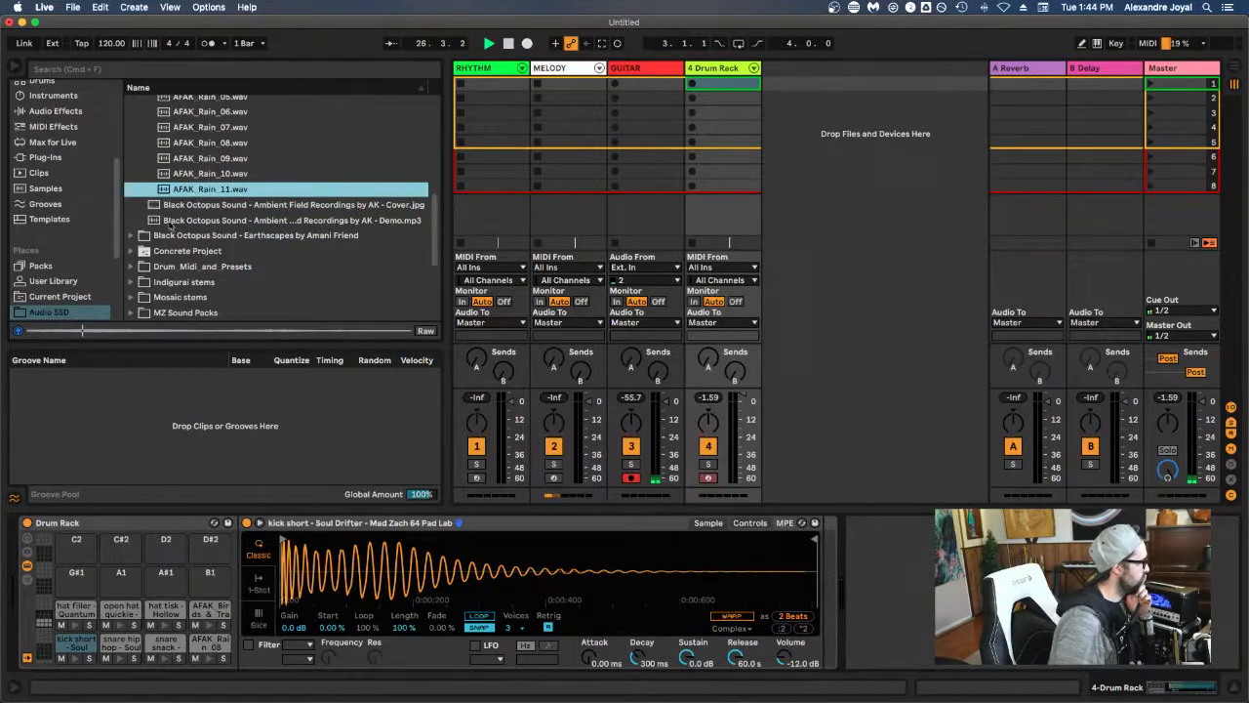
# Step: Audition hits in the Earthscapes library's EAF_Big_Drums folder and load EAF_Big_Drum_Hit_3.wav onto drum pad A1
pyautogui.click(142, 237)
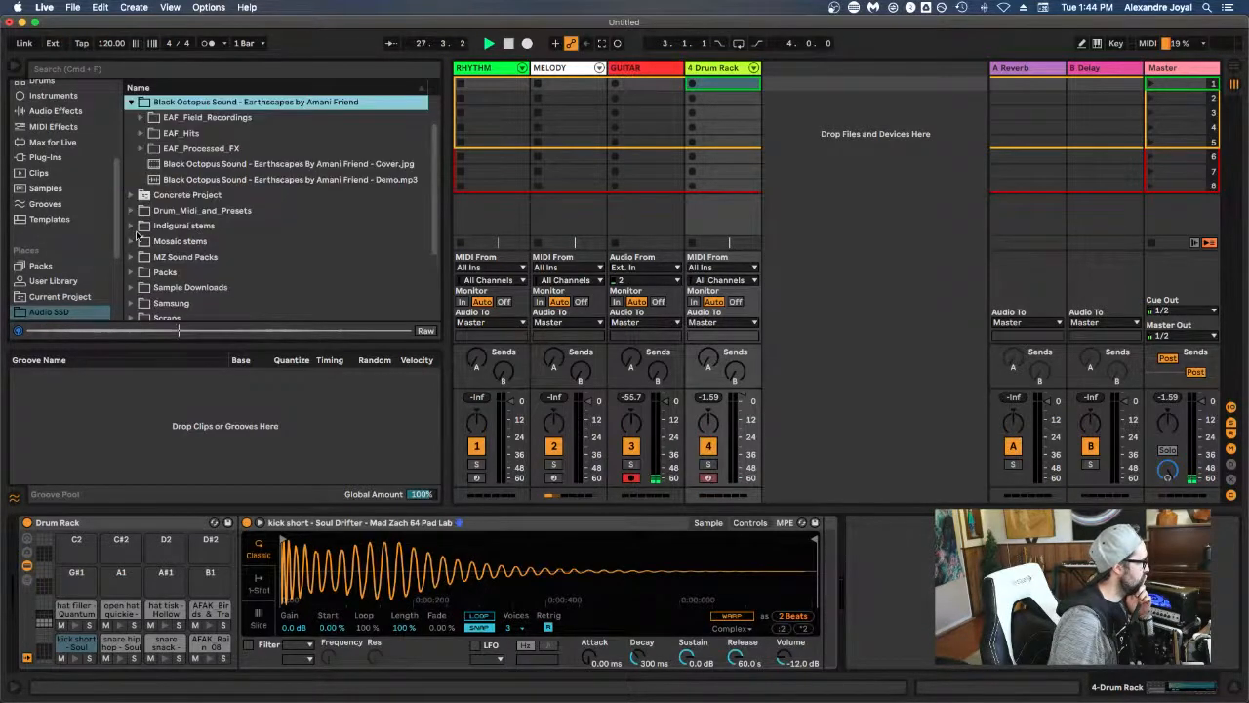
pyautogui.scroll(3, 183, 186)
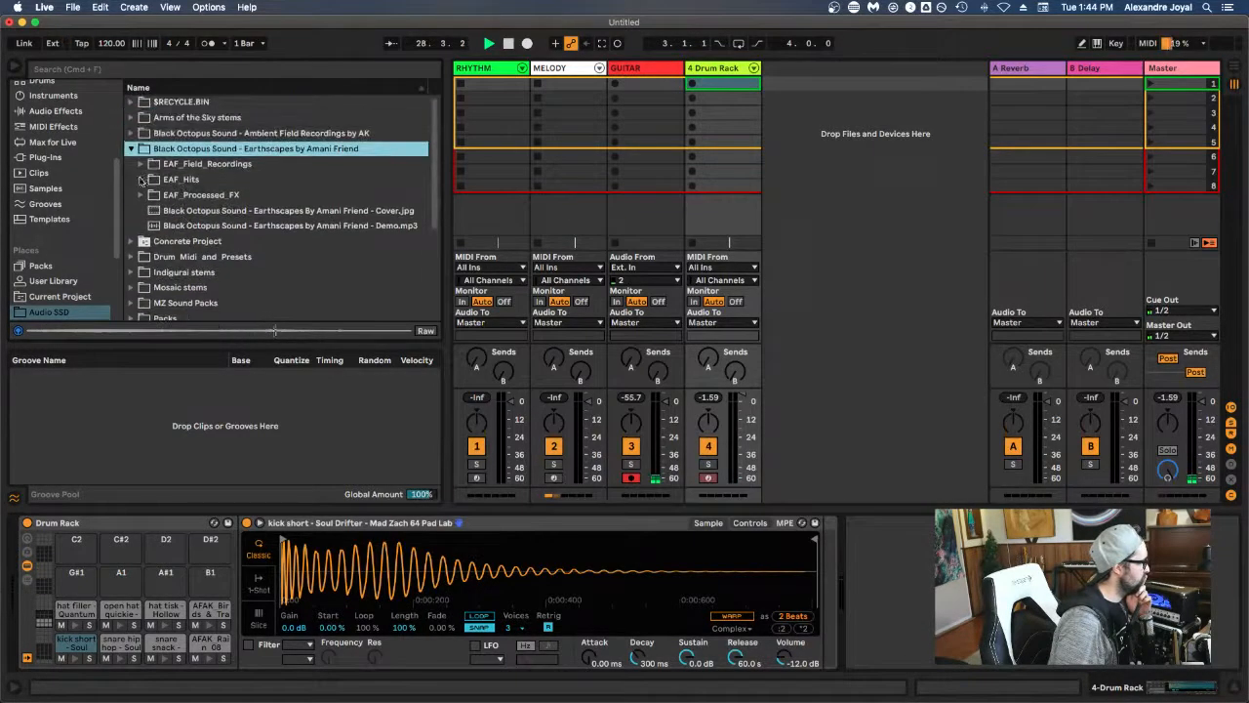
pyautogui.click(142, 179)
pyautogui.click(152, 211)
pyautogui.click(153, 195)
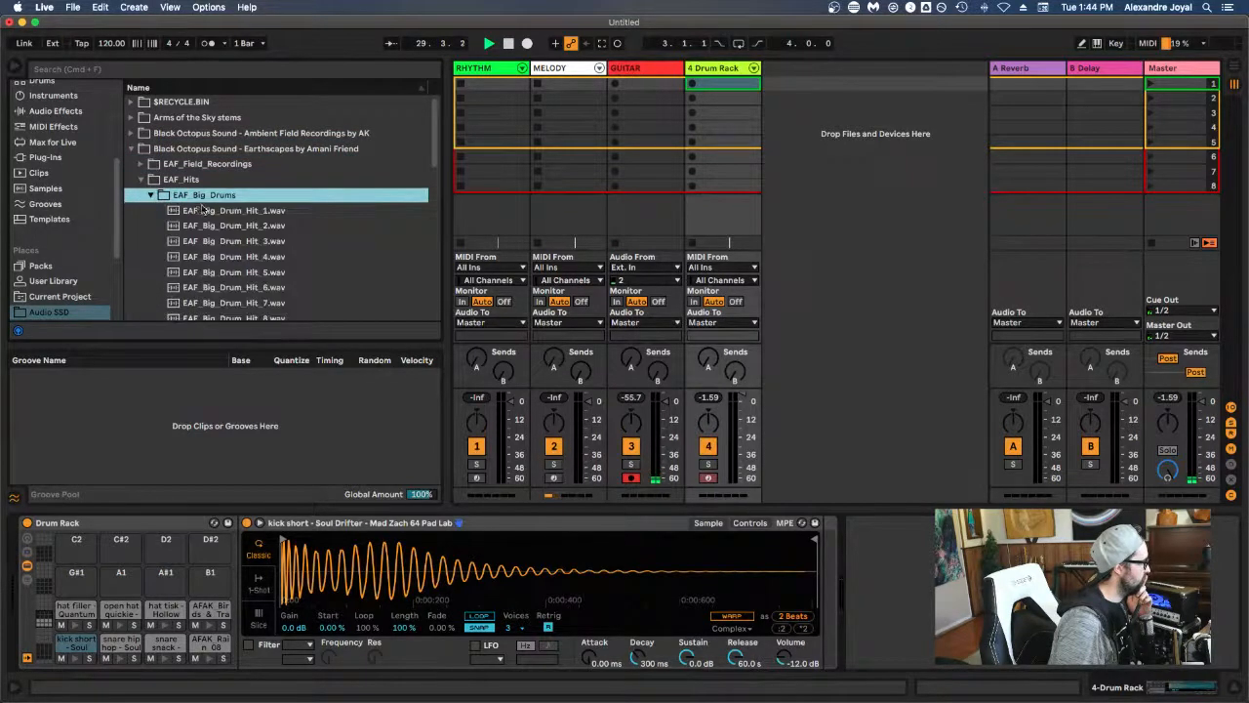
pyautogui.click(203, 211)
pyautogui.scroll(-1, 223, 234)
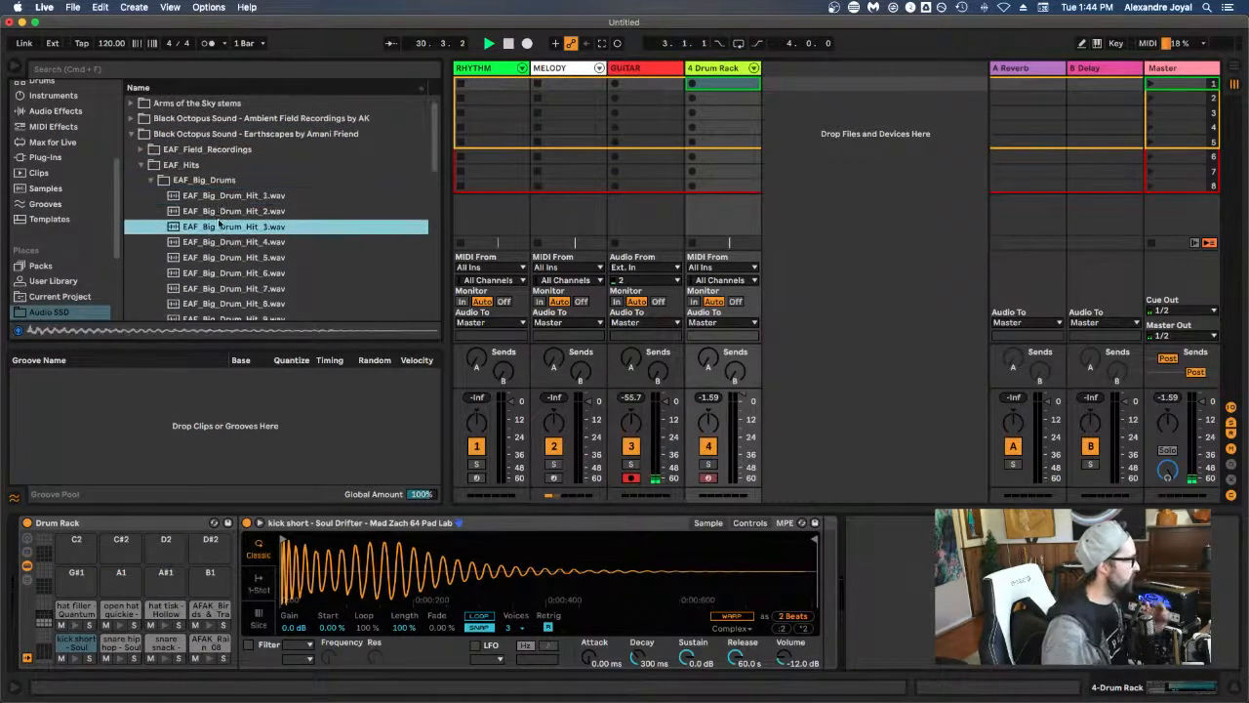
pyautogui.press('Down')
pyautogui.click(224, 227)
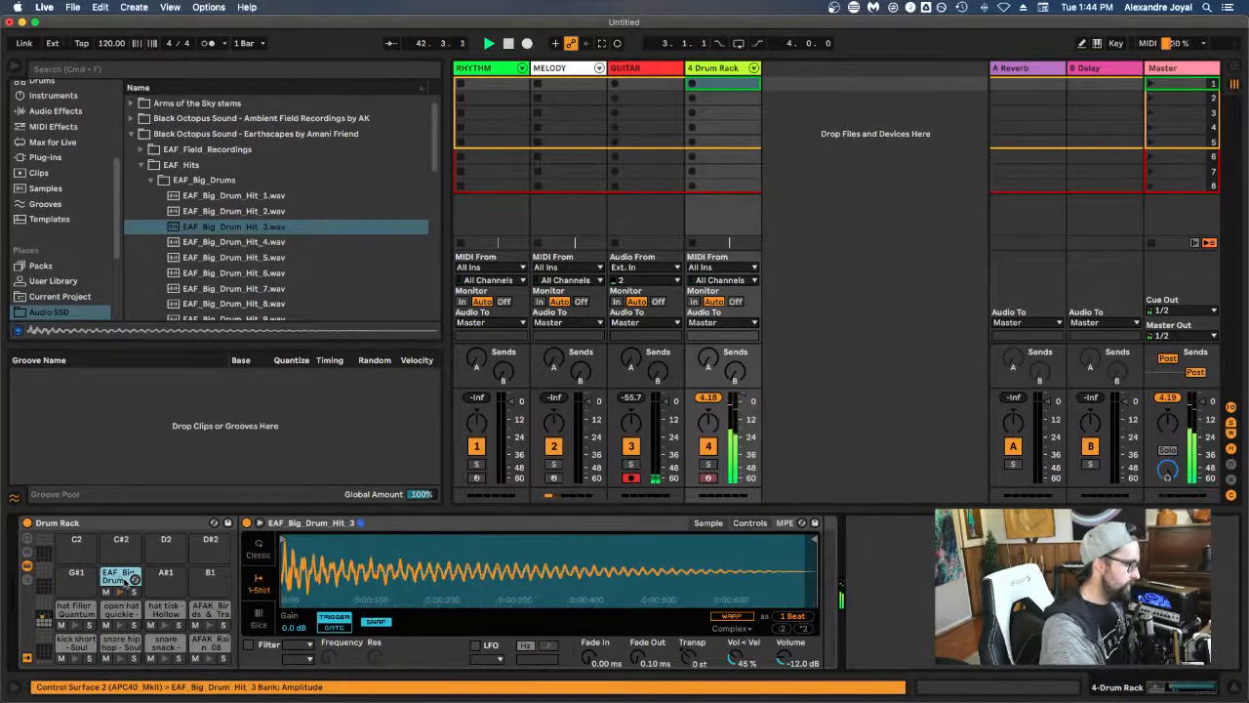
# Step: Switch the EAF_Big_Drum_Hit_3 pad to Classic mode and shorten its decay to about 2.19 ms
pyautogui.click(258, 555)
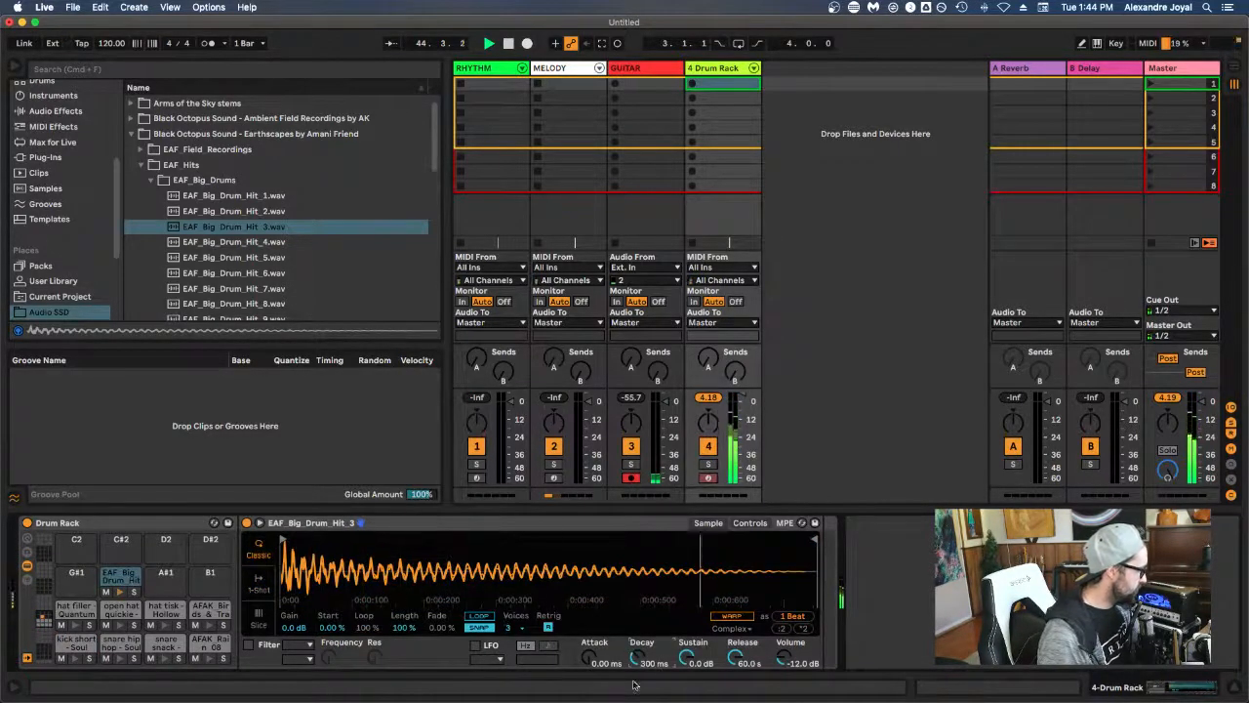
pyautogui.moveTo(636, 661); pyautogui.dragTo(686, 656)
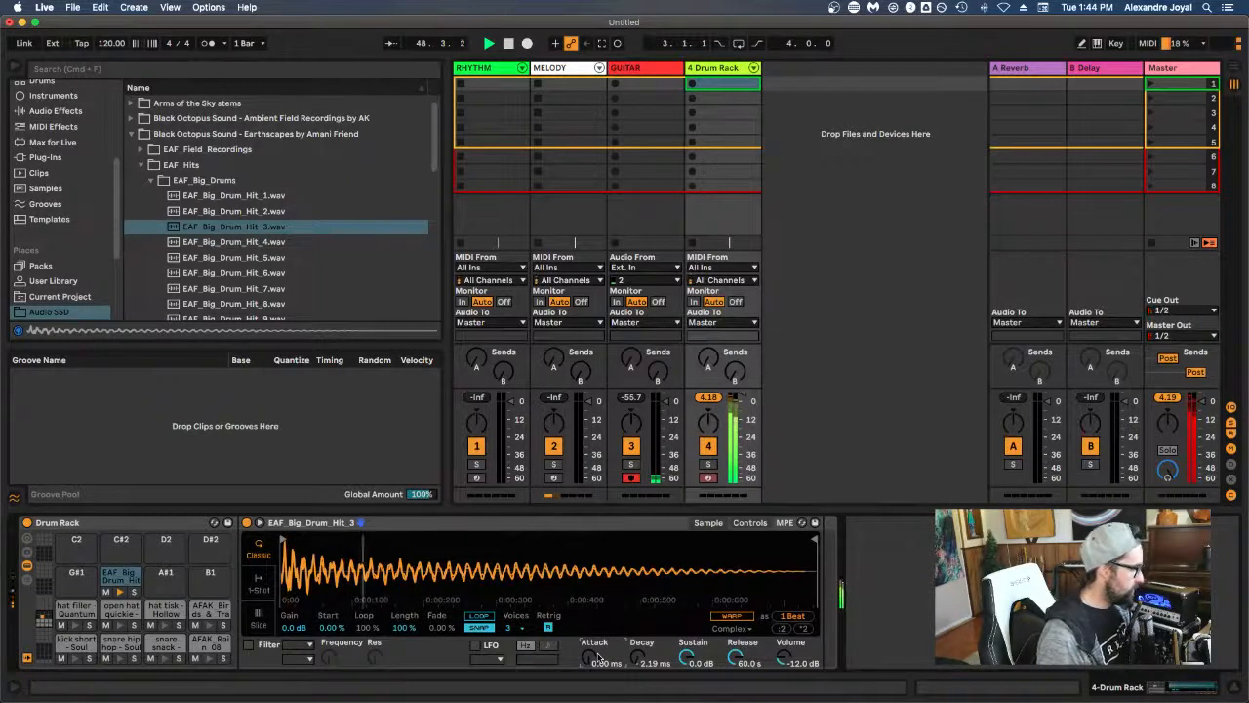
pyautogui.moveTo(637, 657); pyautogui.dragTo(591, 652)
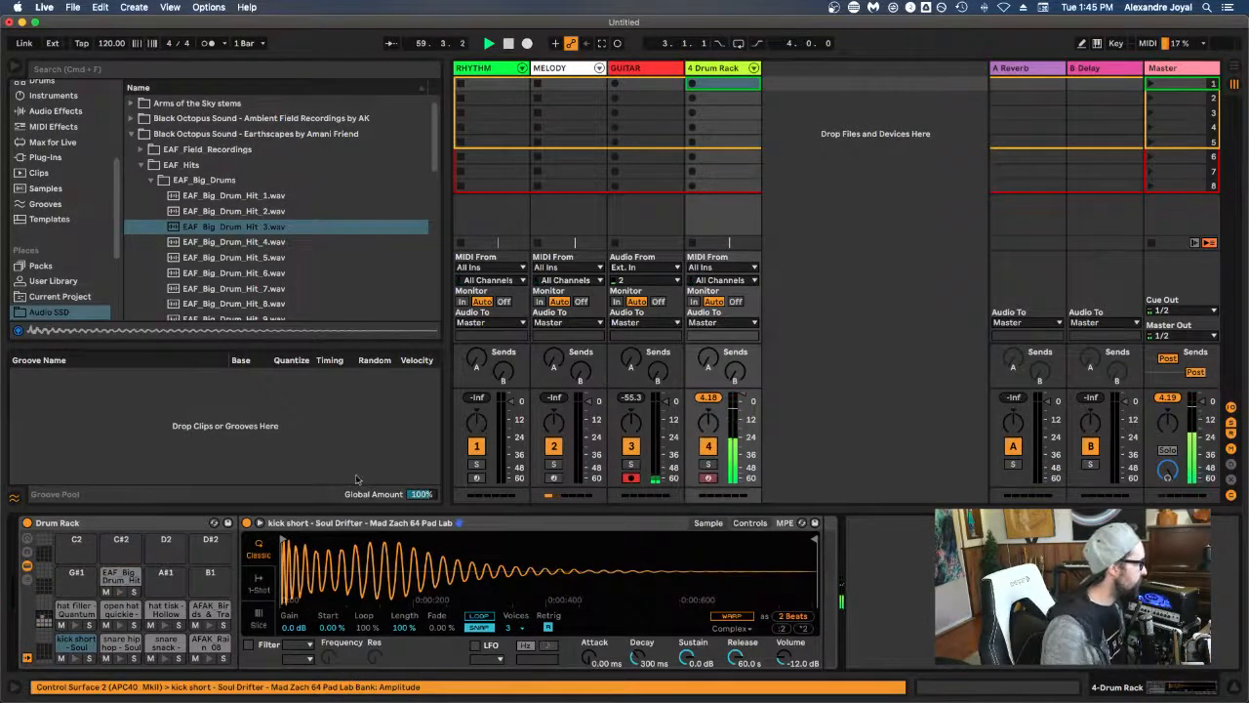
# Step: Compare EAF_Big_Drum_Hit_3, 4, 6 and 7 and load EAF_Big_Drum_Hit_7.wav onto drum pad A#1
pyautogui.click(231, 244)
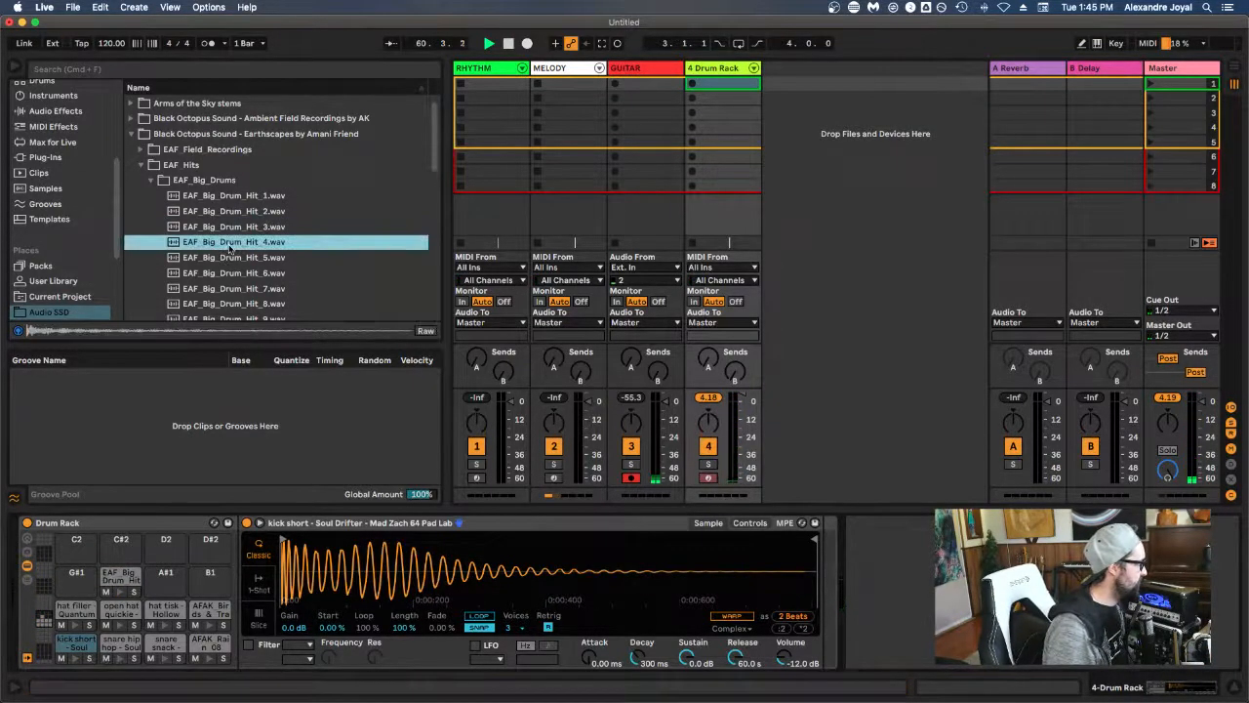
pyautogui.click(235, 230)
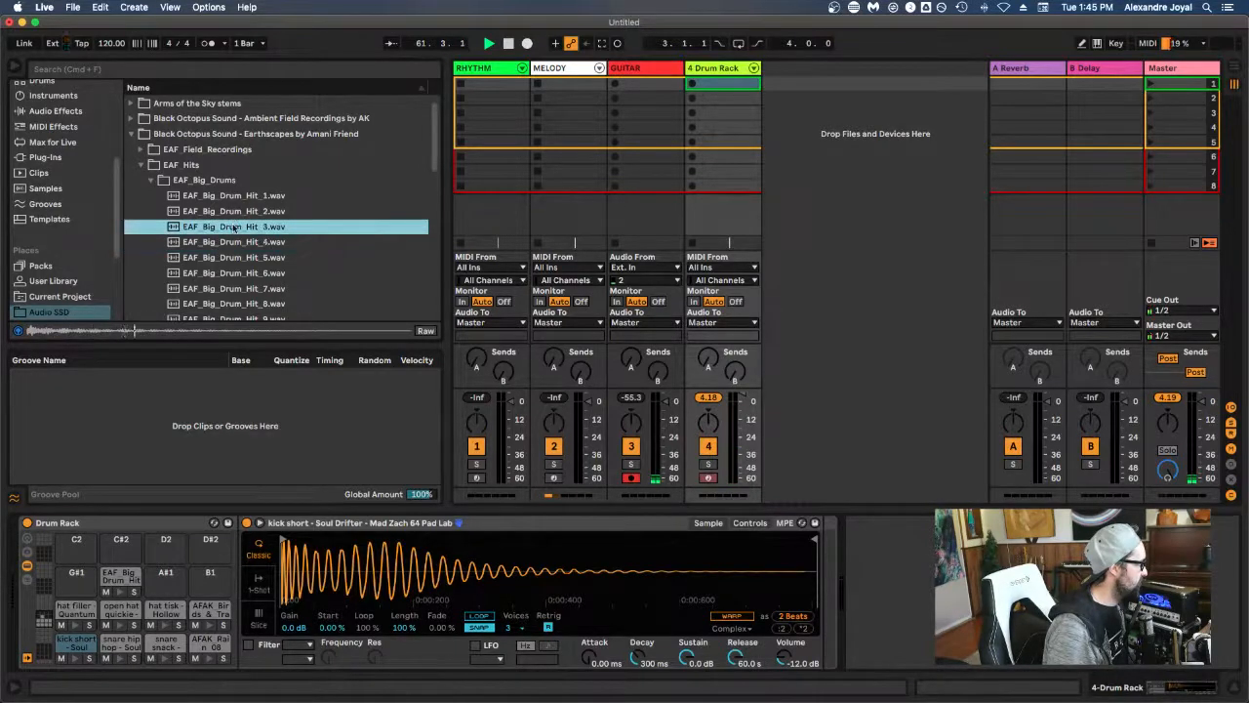
pyautogui.click(236, 240)
pyautogui.click(237, 229)
pyautogui.click(236, 273)
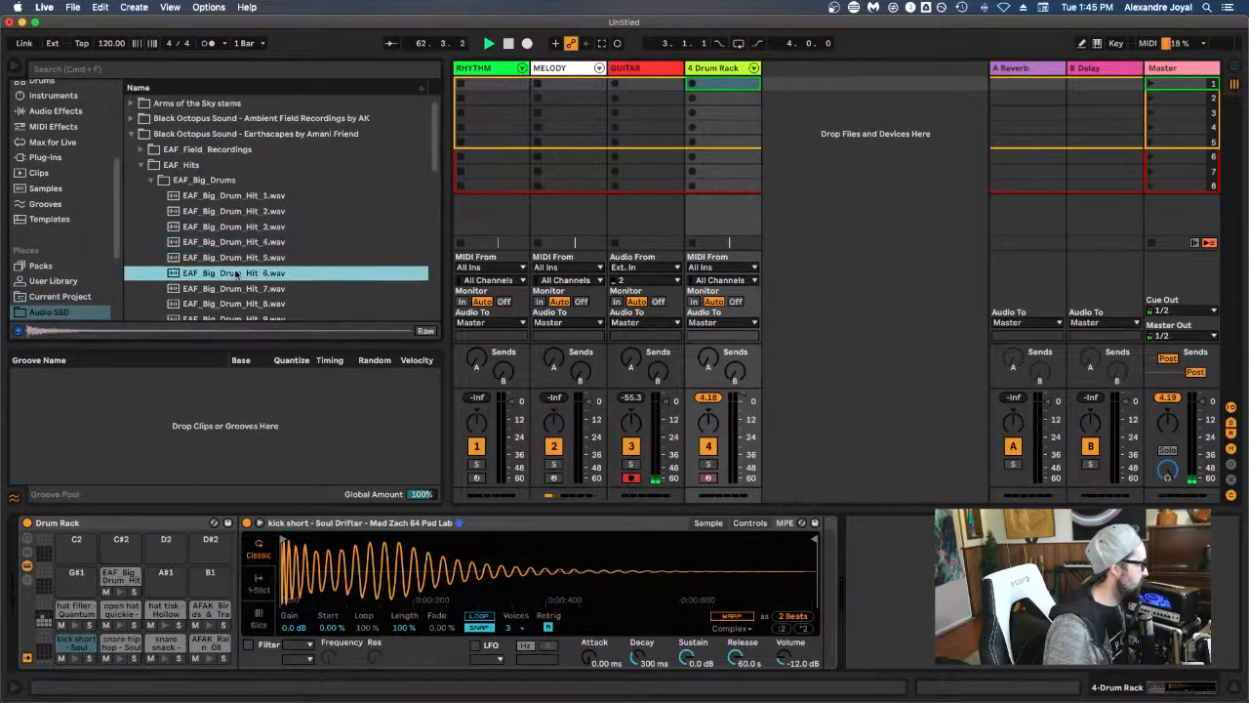
pyautogui.click(234, 288)
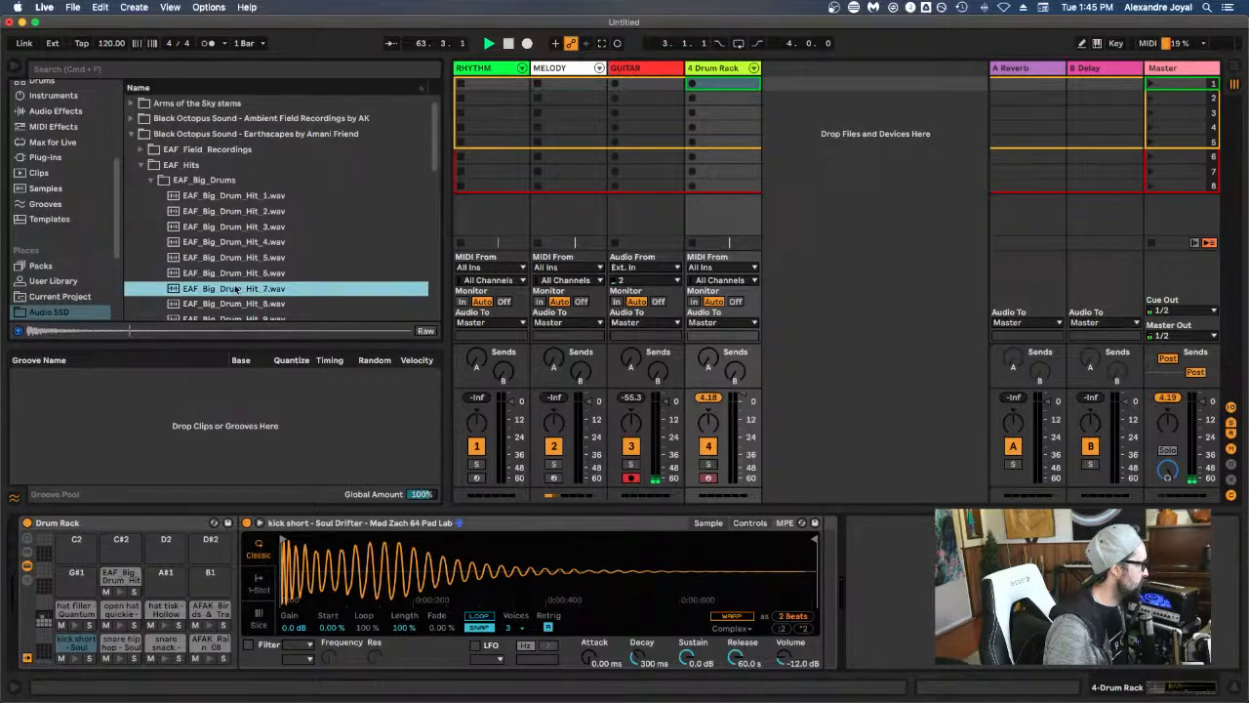
pyautogui.scroll(-2, 230, 256)
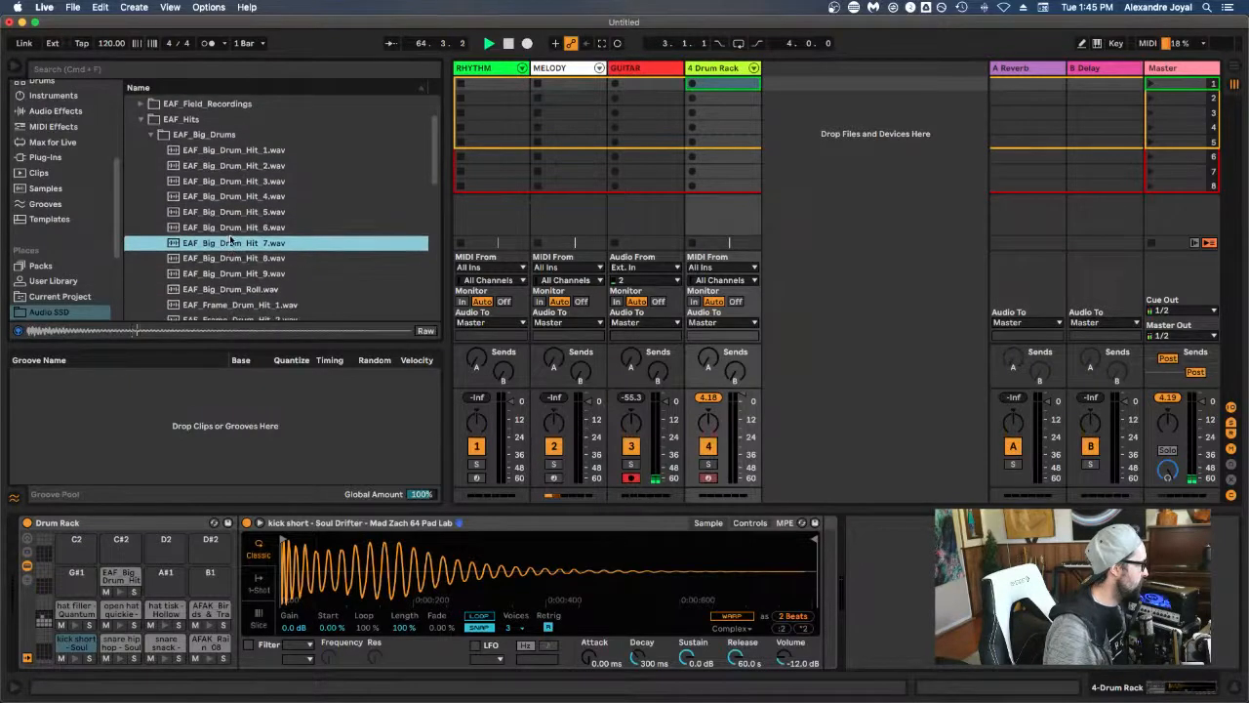
pyautogui.moveTo(232, 245); pyautogui.dragTo(169, 581)
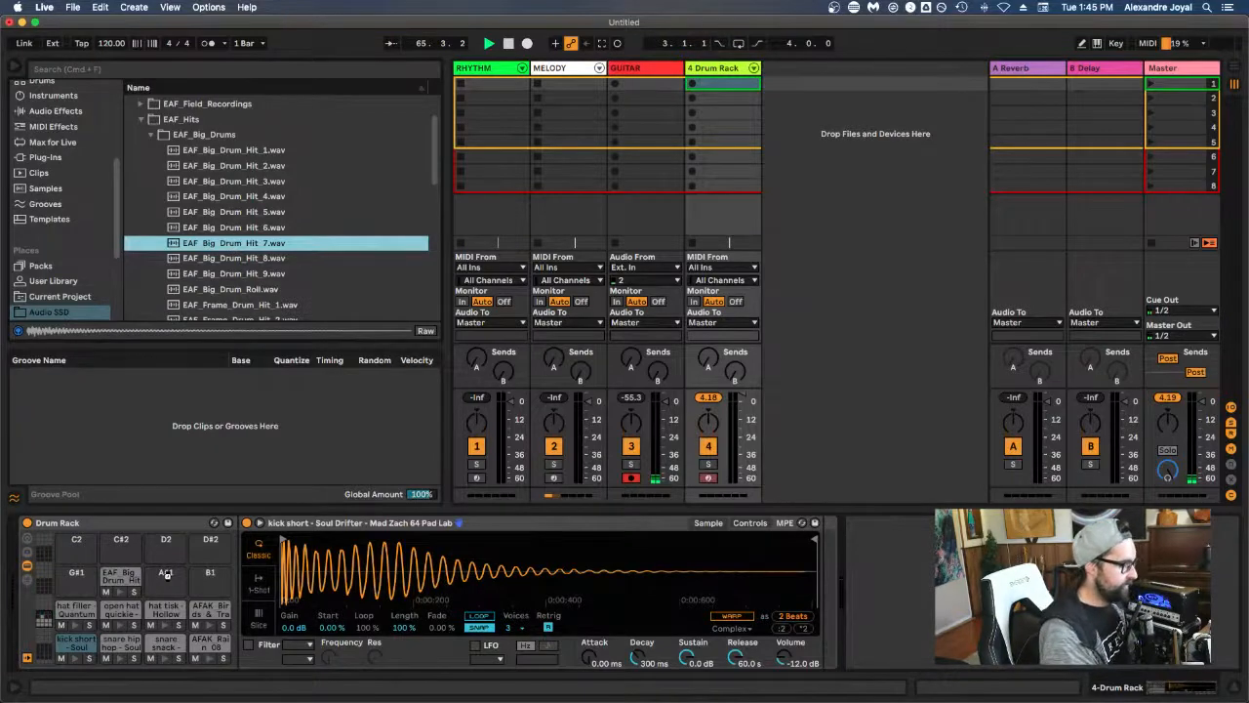
pyautogui.moveTo(167, 577); pyautogui.dragTo(169, 580)
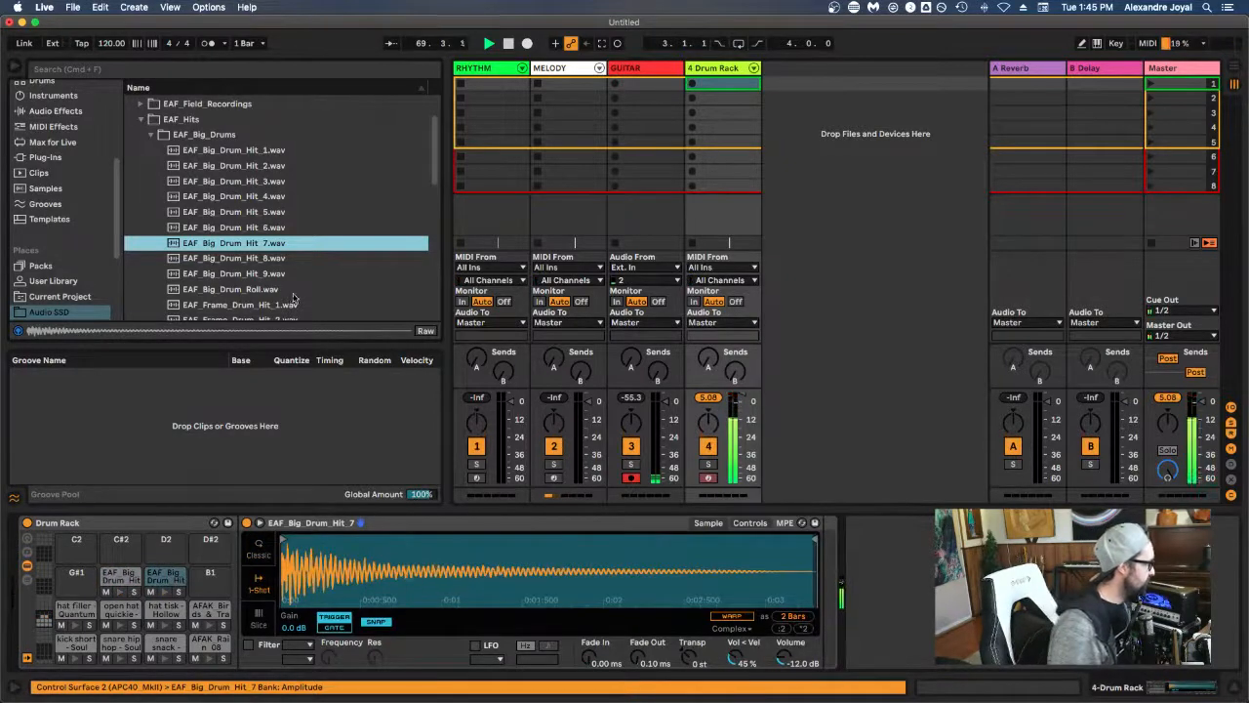
# Step: Audition EAF_Big_Drum_Hit_8.wav and load it onto drum pad A#1 in place of EAF_Big_Drum_Hit_7
pyautogui.click(261, 258)
pyautogui.scroll(-3, 262, 252)
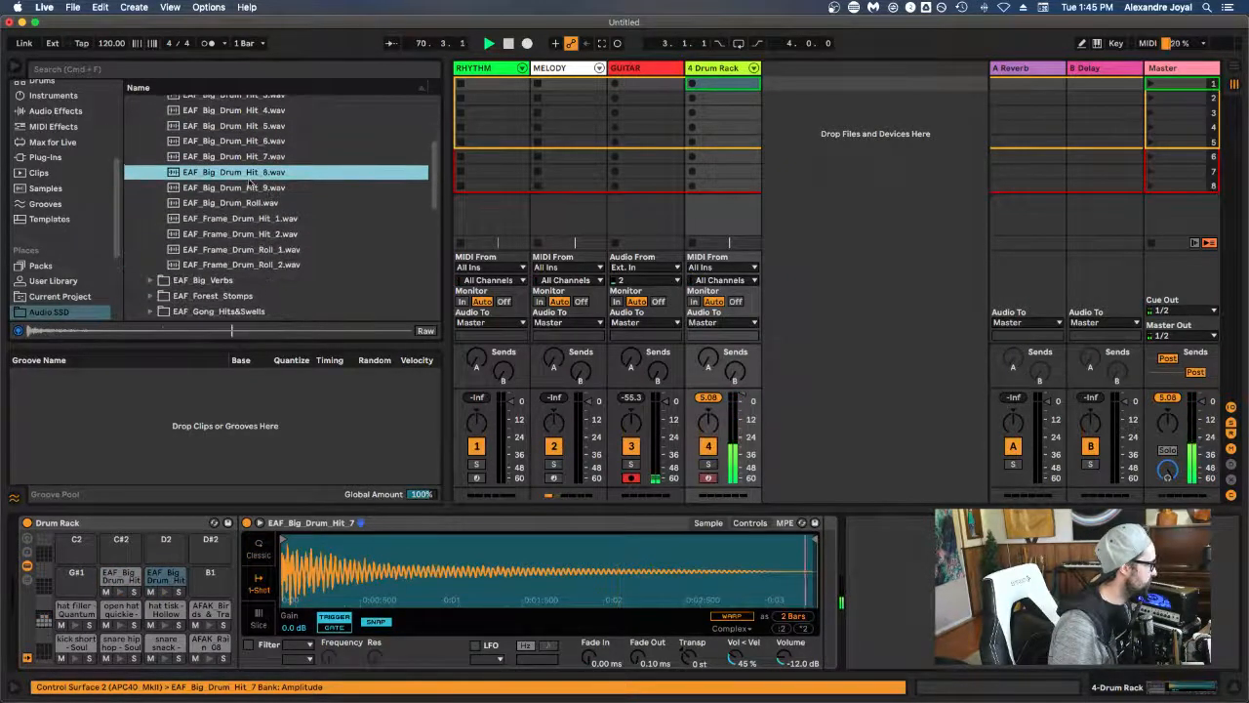
pyautogui.click(166, 578)
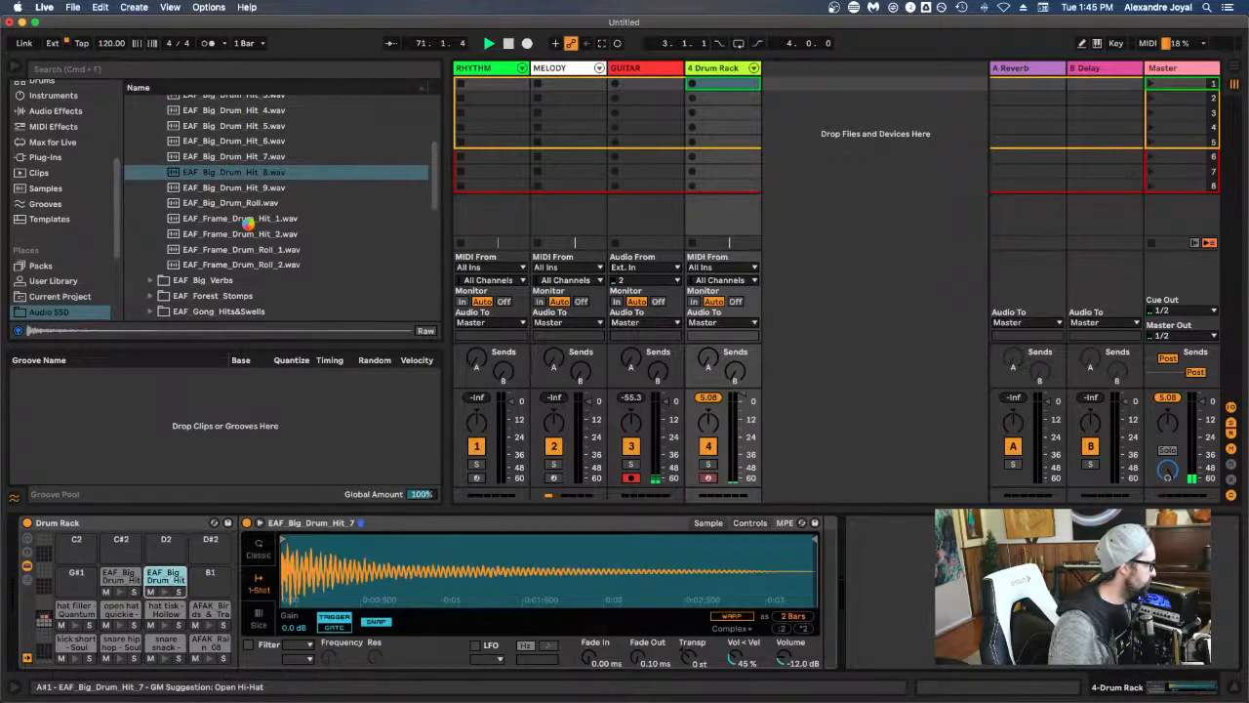
# Step: Audition samples in the EAF_Gong_Hits&Swells and EAF_Forest_Stomps folders and load EAF_Forest_Stomp_1.wav onto drum pad G#1
pyautogui.scroll(-3, 200, 250)
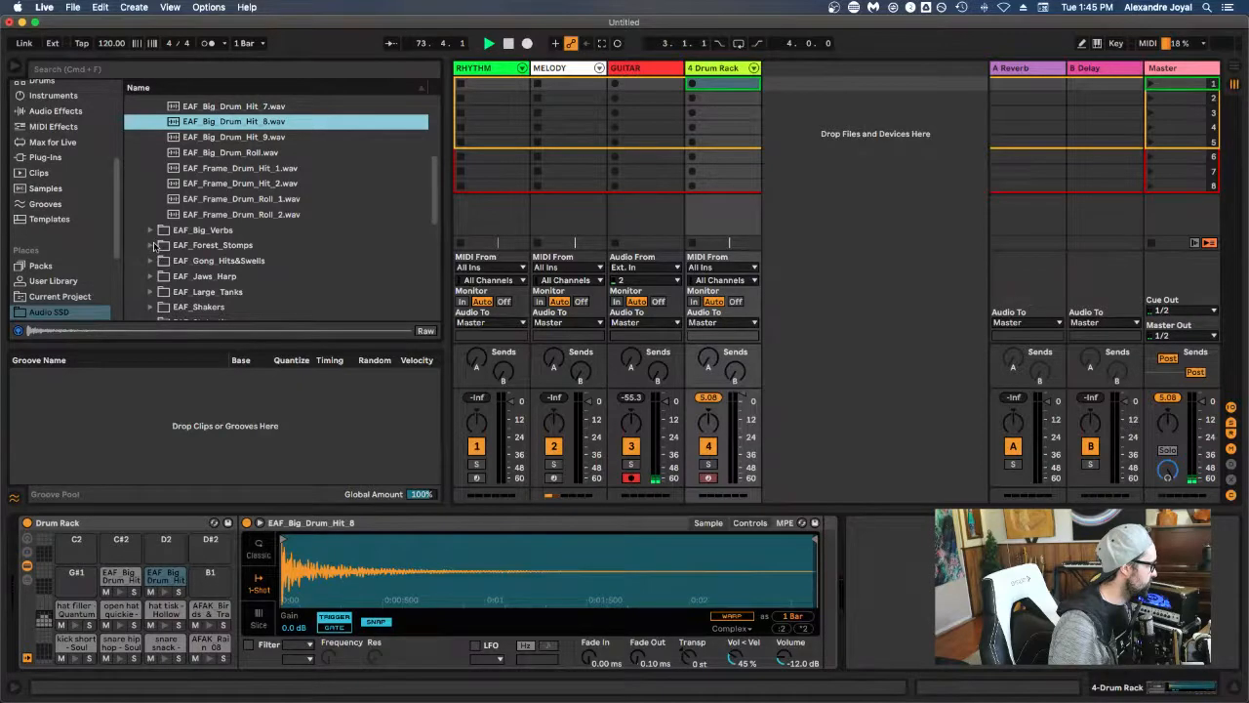
pyautogui.click(149, 228)
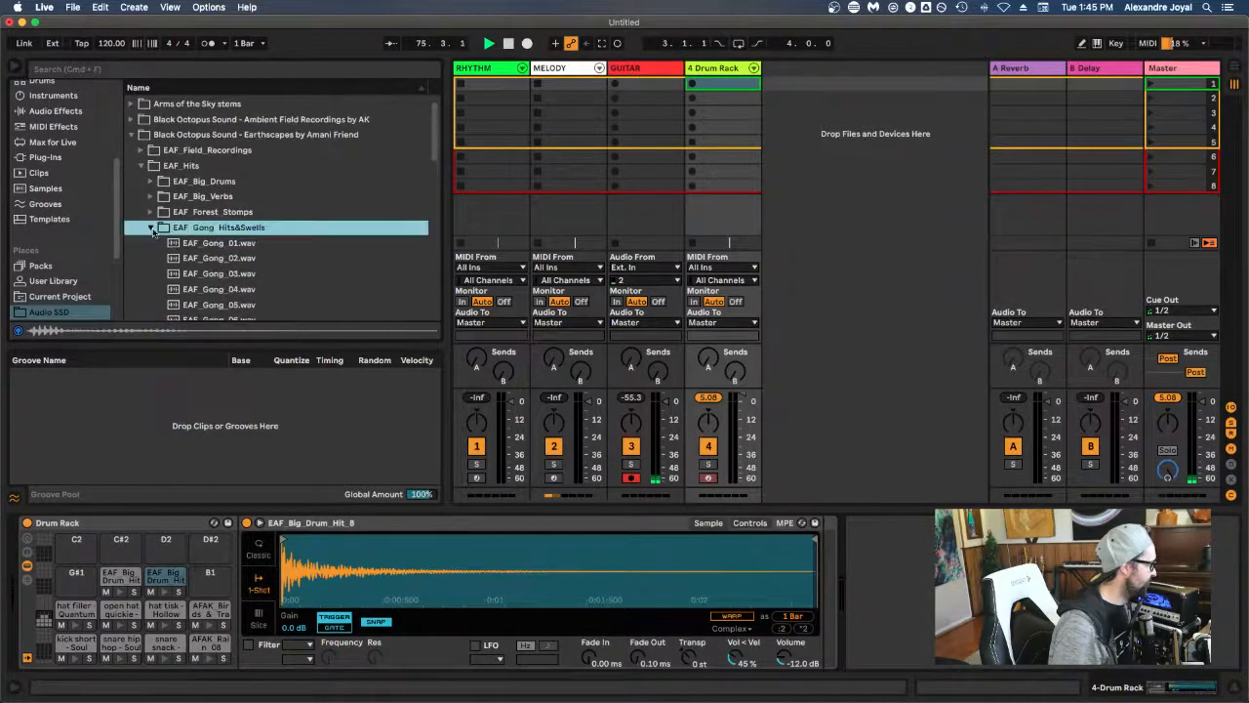
pyautogui.click(222, 275)
pyautogui.click(152, 213)
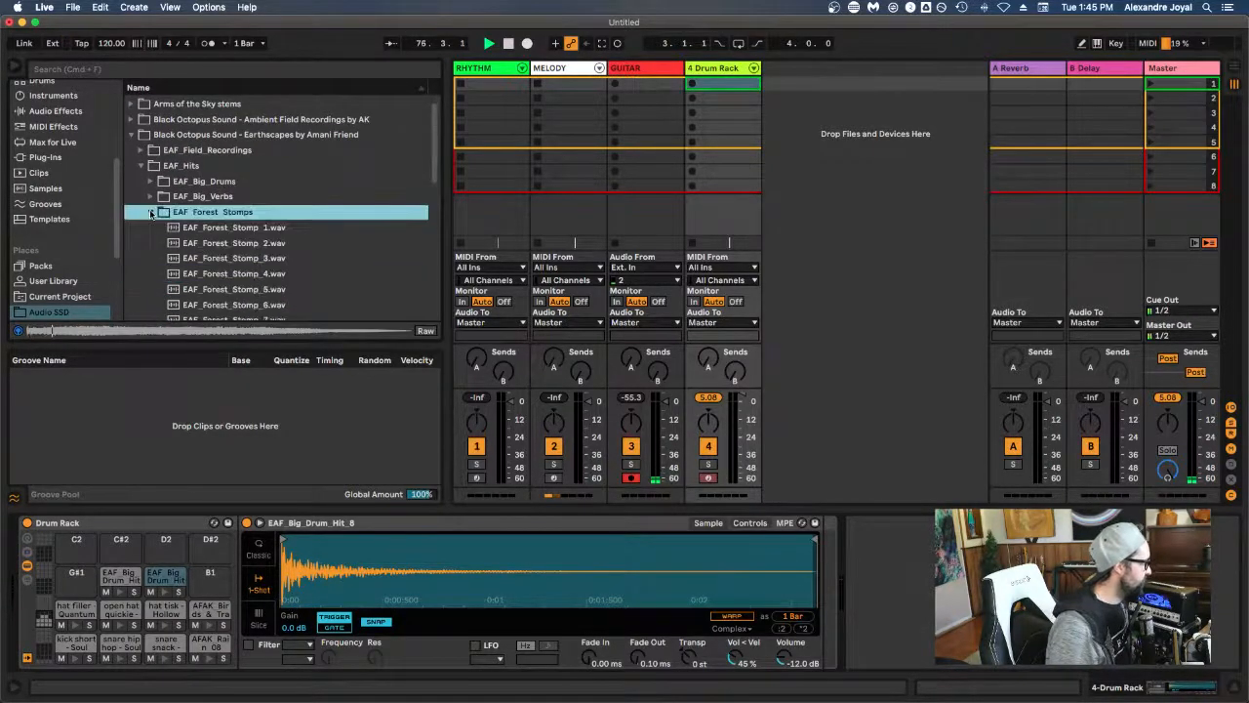
pyautogui.click(217, 260)
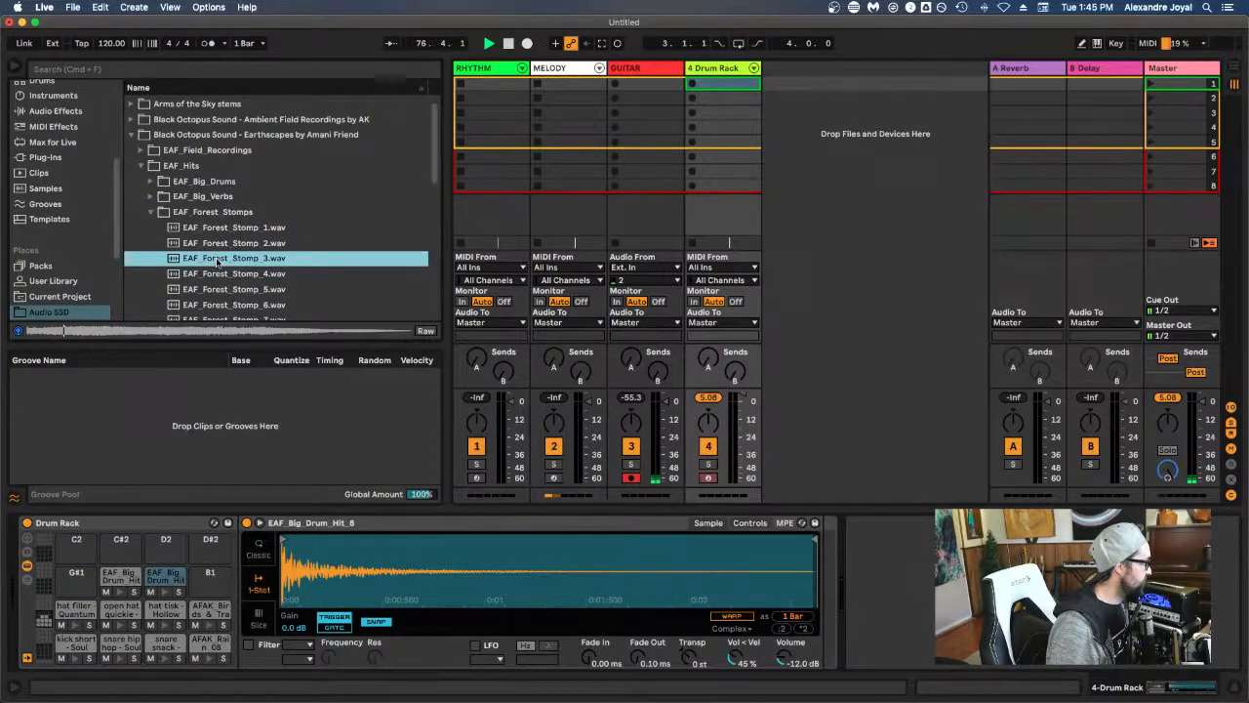
pyautogui.click(221, 228)
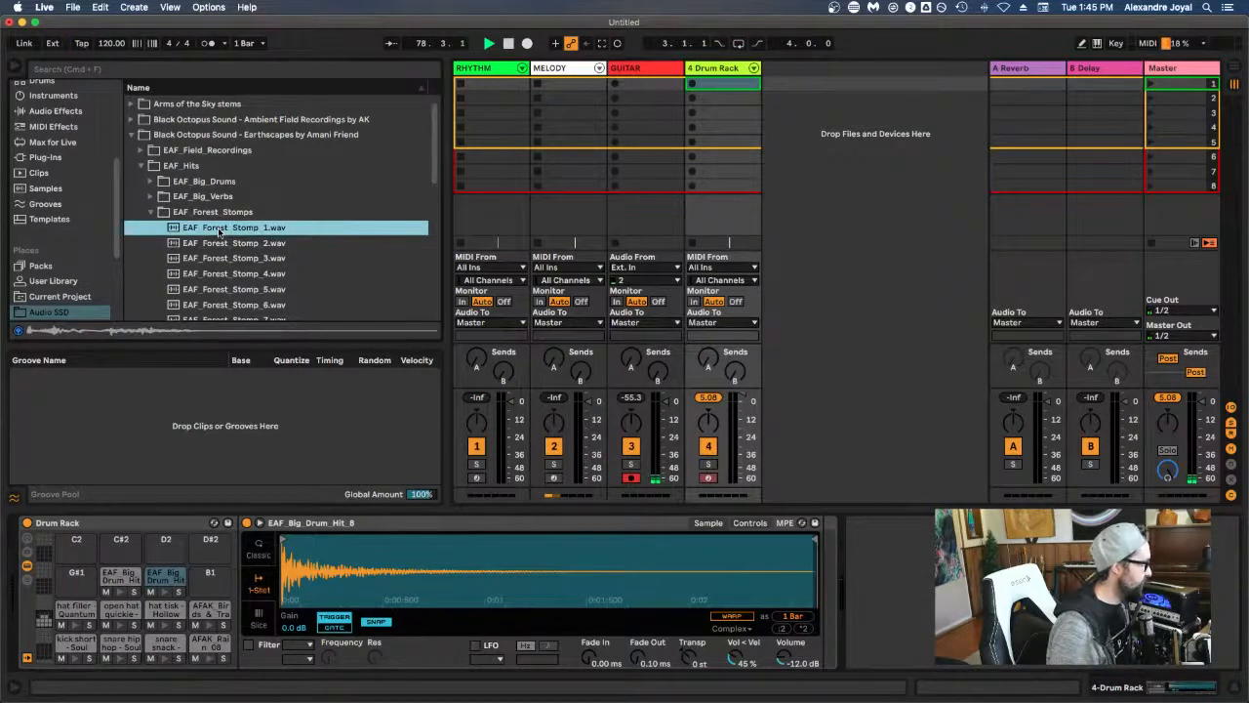
pyautogui.moveTo(220, 231); pyautogui.dragTo(86, 577)
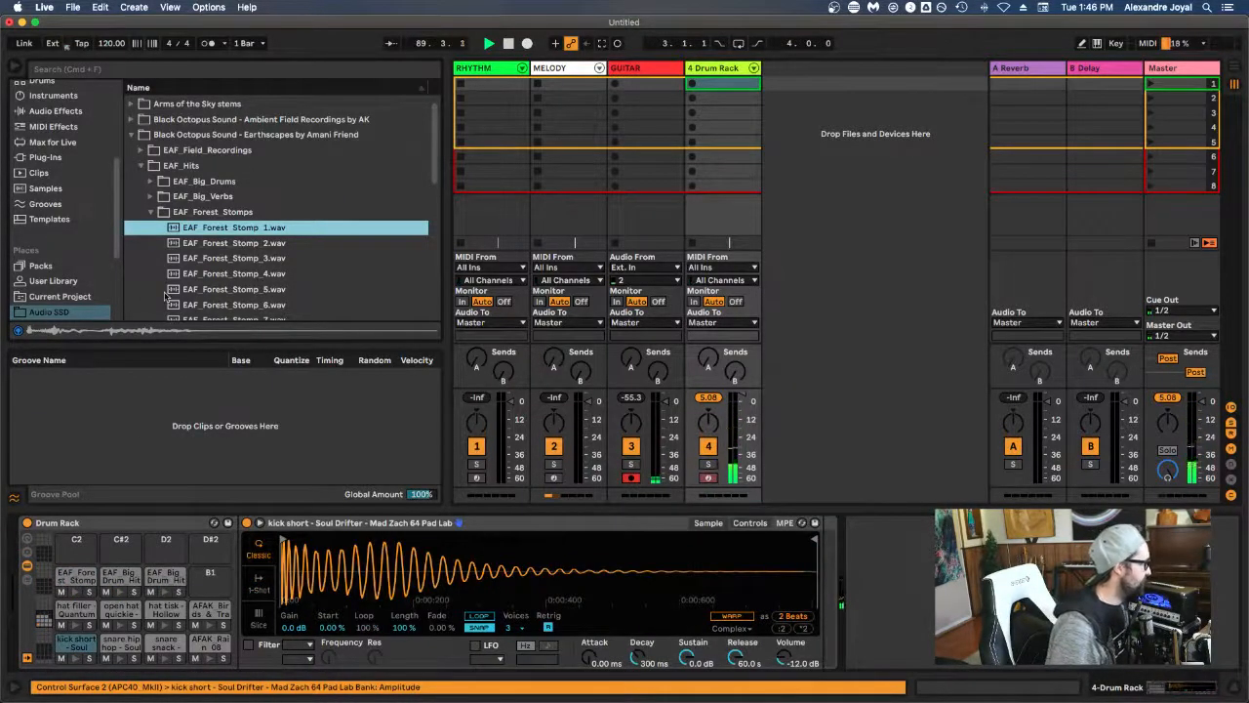
# Step: Audition EAF_Forest_Stomp_5, 6 and 7 and load EAF_Forest_Stomp_5.wav onto drum pad B1
pyautogui.scroll(-2, 200, 267)
pyautogui.click(201, 264)
pyautogui.click(208, 279)
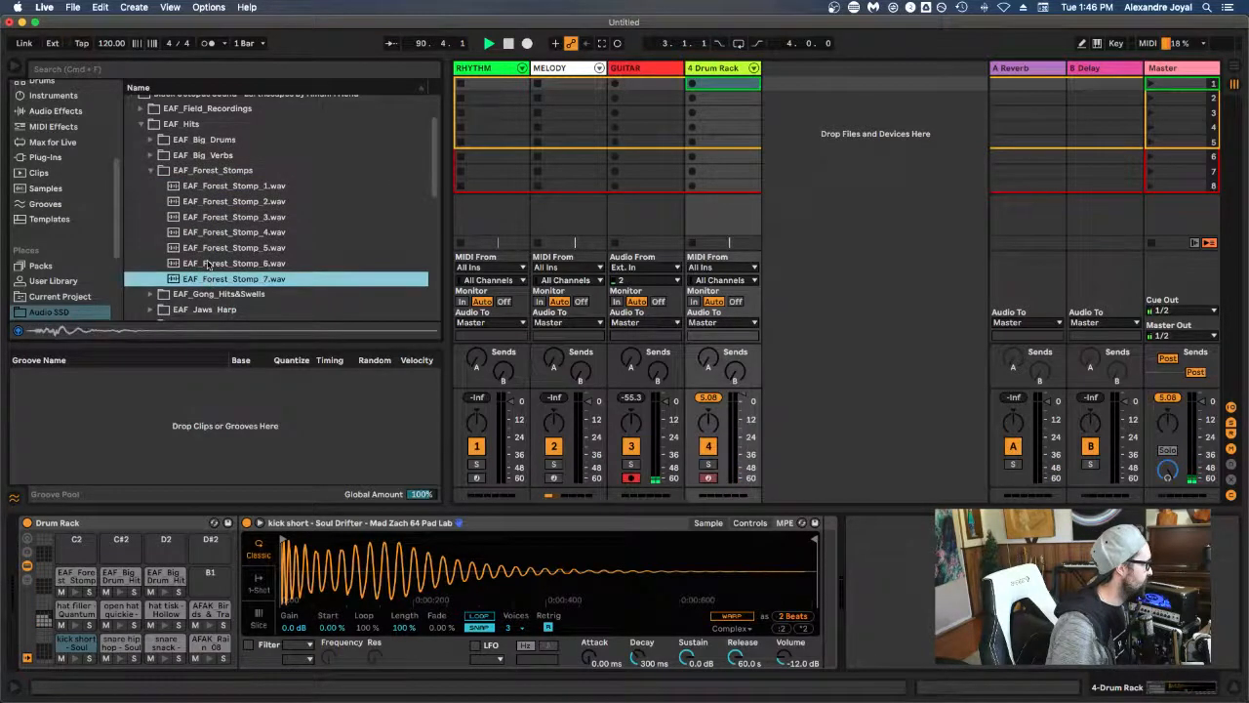
pyautogui.click(208, 248)
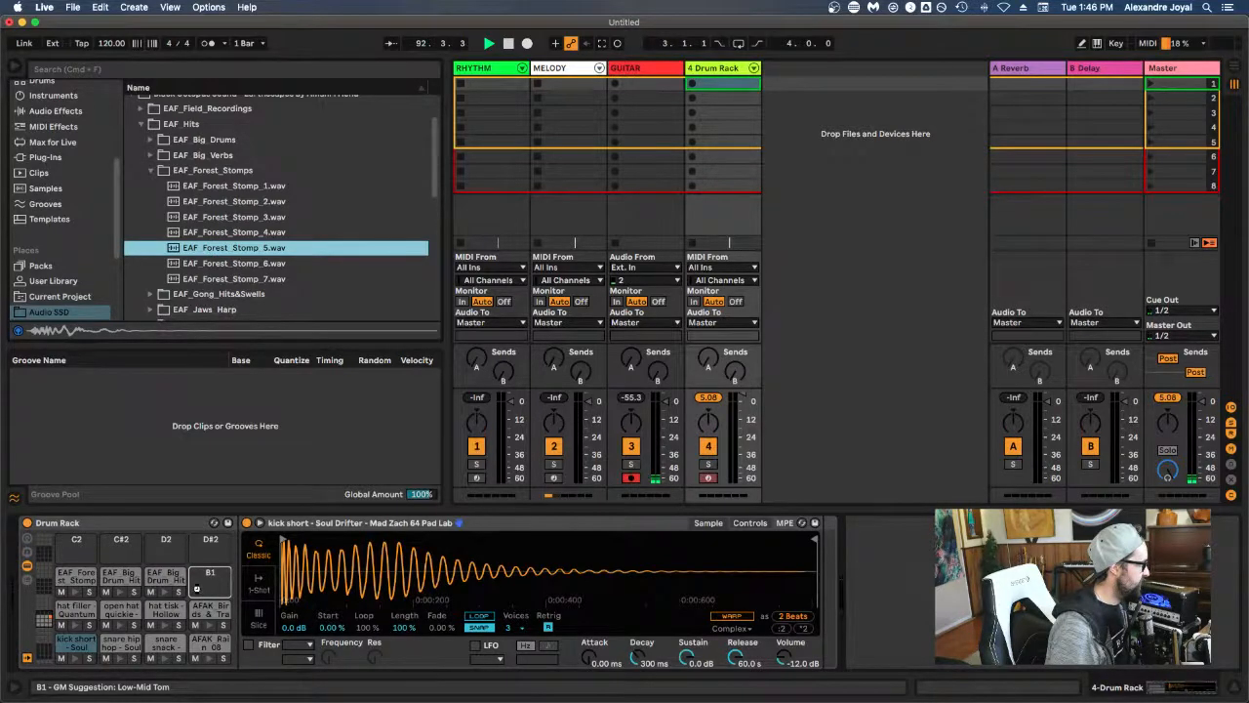
pyautogui.moveTo(199, 591); pyautogui.dragTo(197, 592)
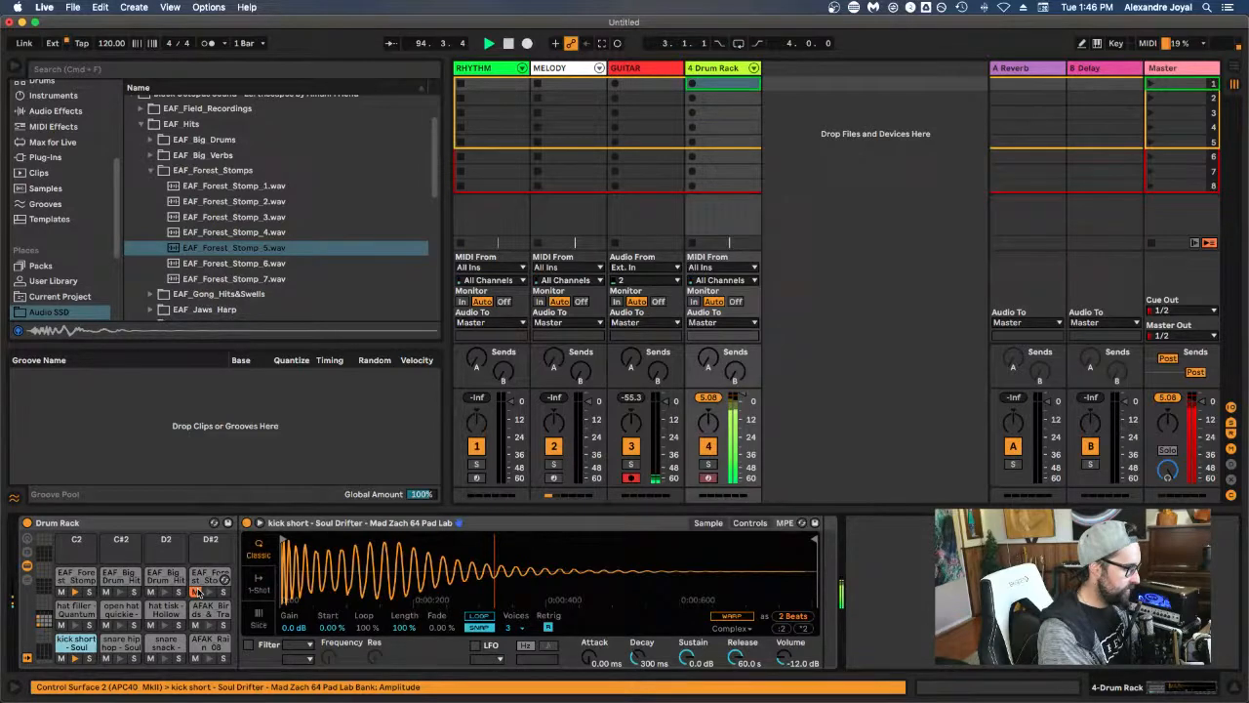
# Step: Unmute the EAF_Forest_Stomp_5 pad, try its volume at 9.71 dB and reset the volume to its default
pyautogui.click(197, 593)
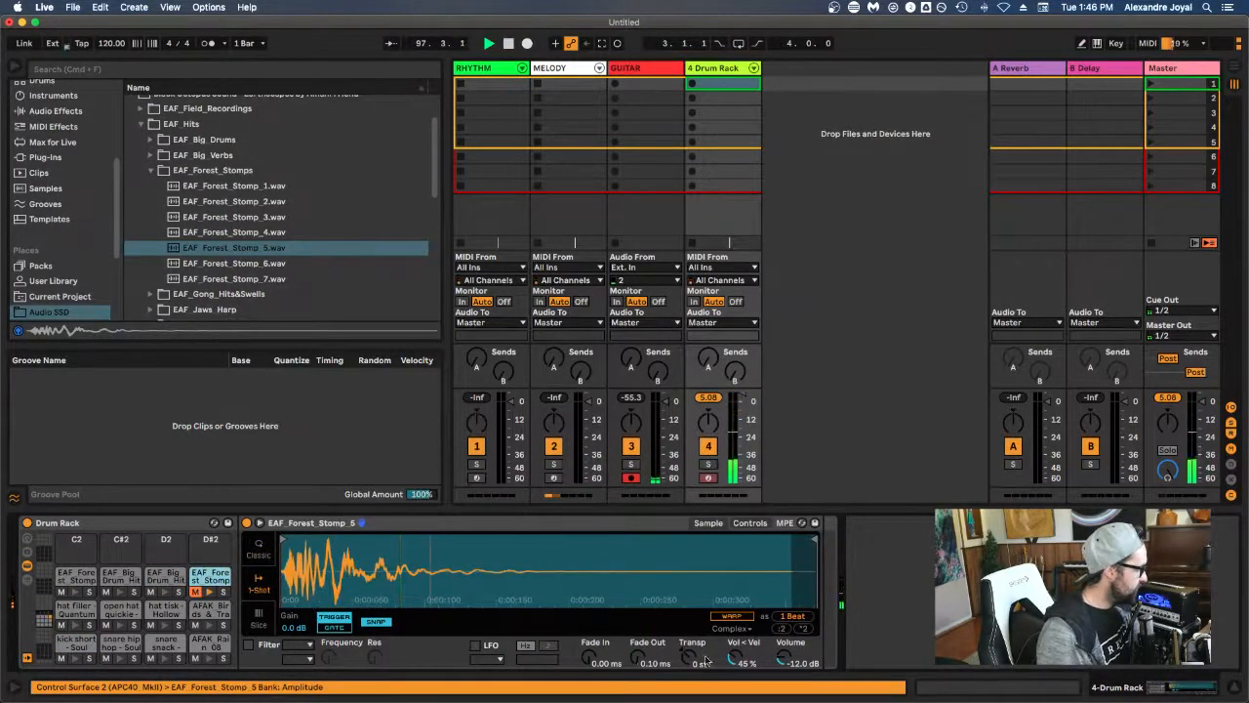
pyautogui.moveTo(782, 660); pyautogui.dragTo(782, 624)
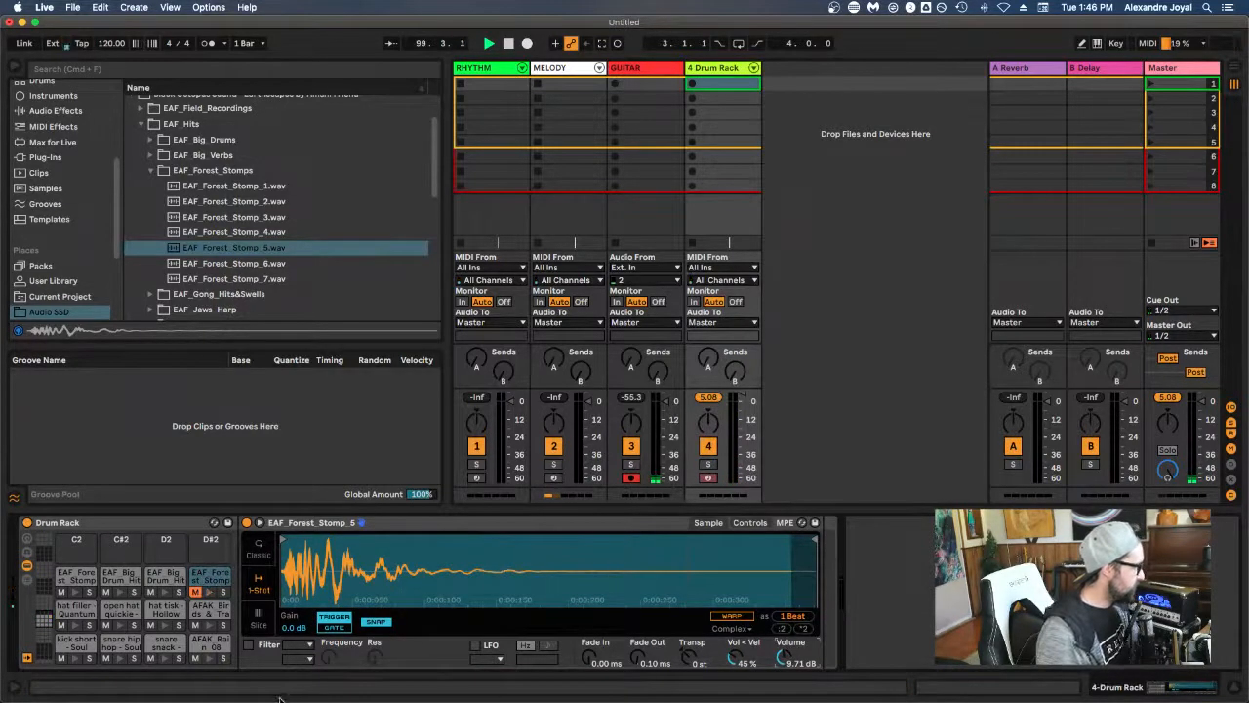
pyautogui.click(199, 598)
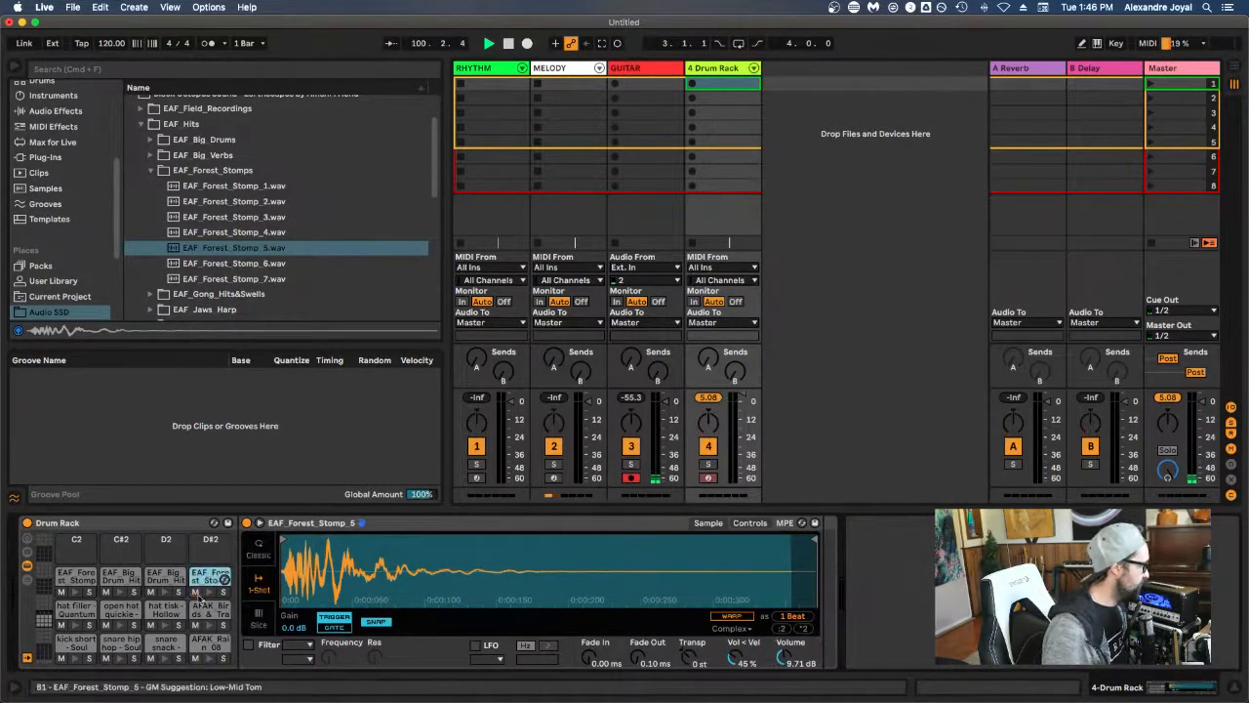
pyautogui.doubleClick(783, 659)
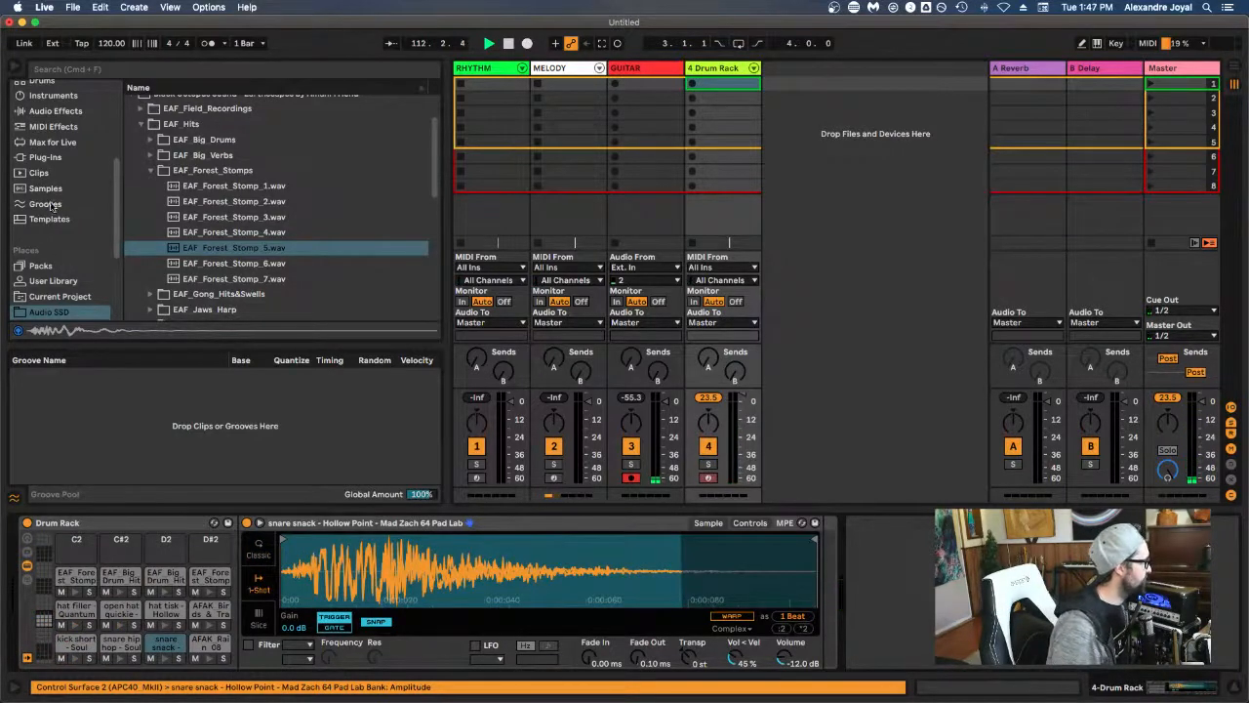
# Step: Audition samples in the EAF_Shakers folder and load EAF_Shaker_02.wav onto drum pad C6
pyautogui.click(152, 171)
pyautogui.scroll(-2, 154, 176)
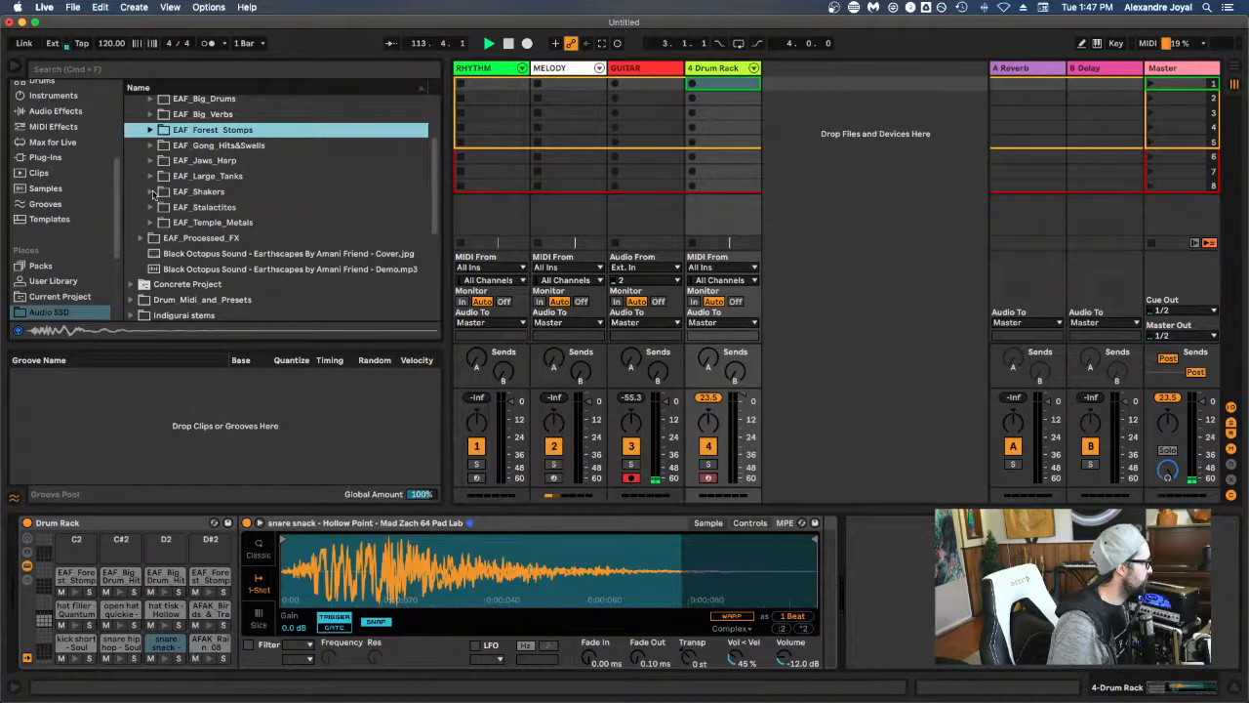
pyautogui.click(151, 192)
pyautogui.scroll(-3, 185, 195)
pyautogui.click(218, 187)
pyautogui.click(217, 177)
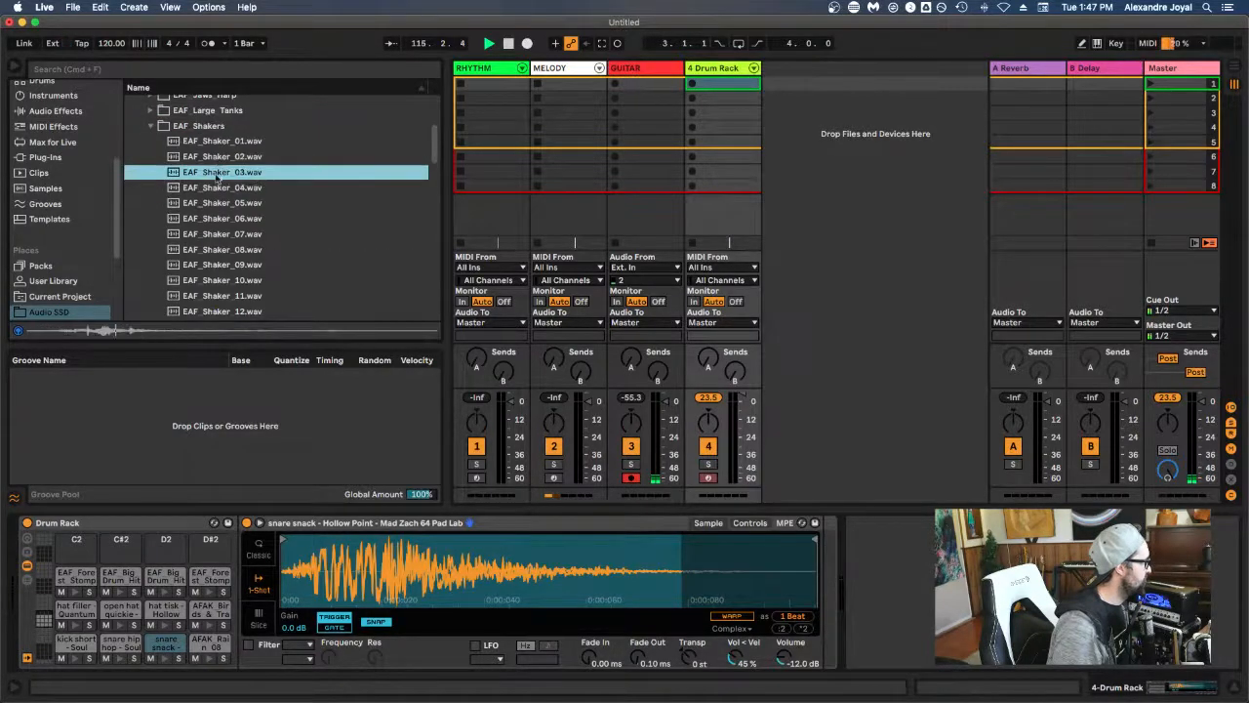
pyautogui.click(210, 158)
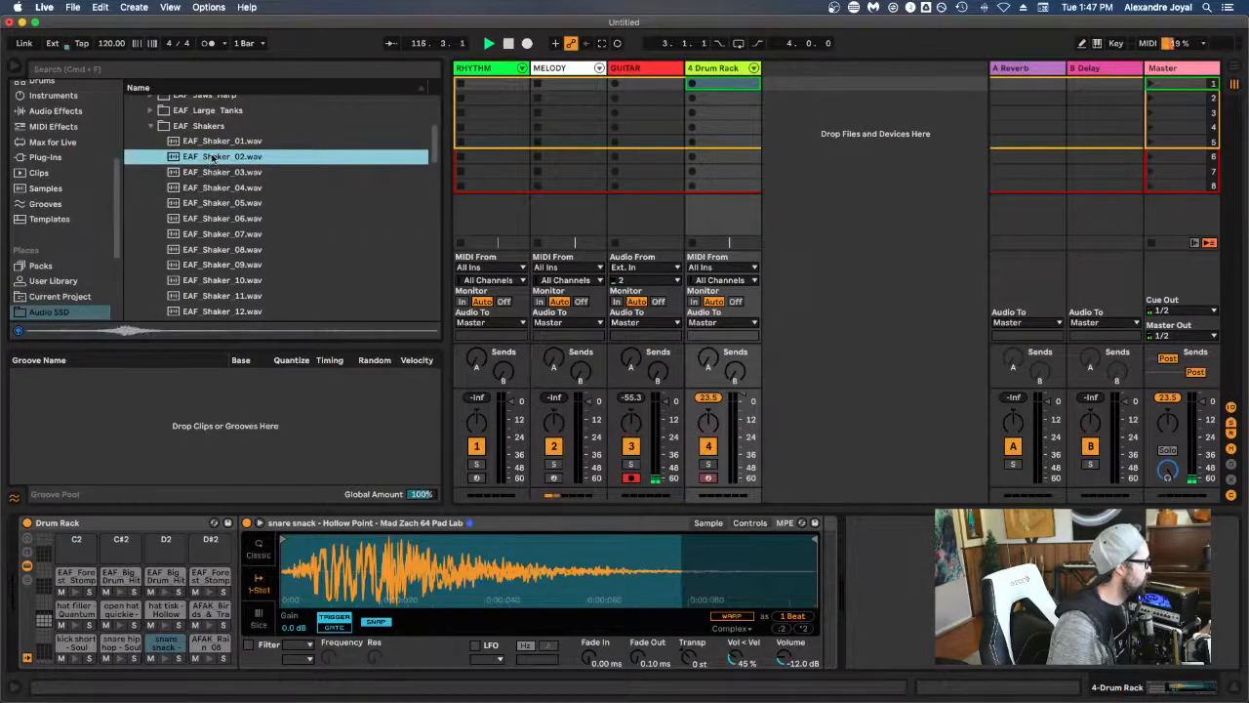
pyautogui.moveTo(213, 159); pyautogui.dragTo(64, 543)
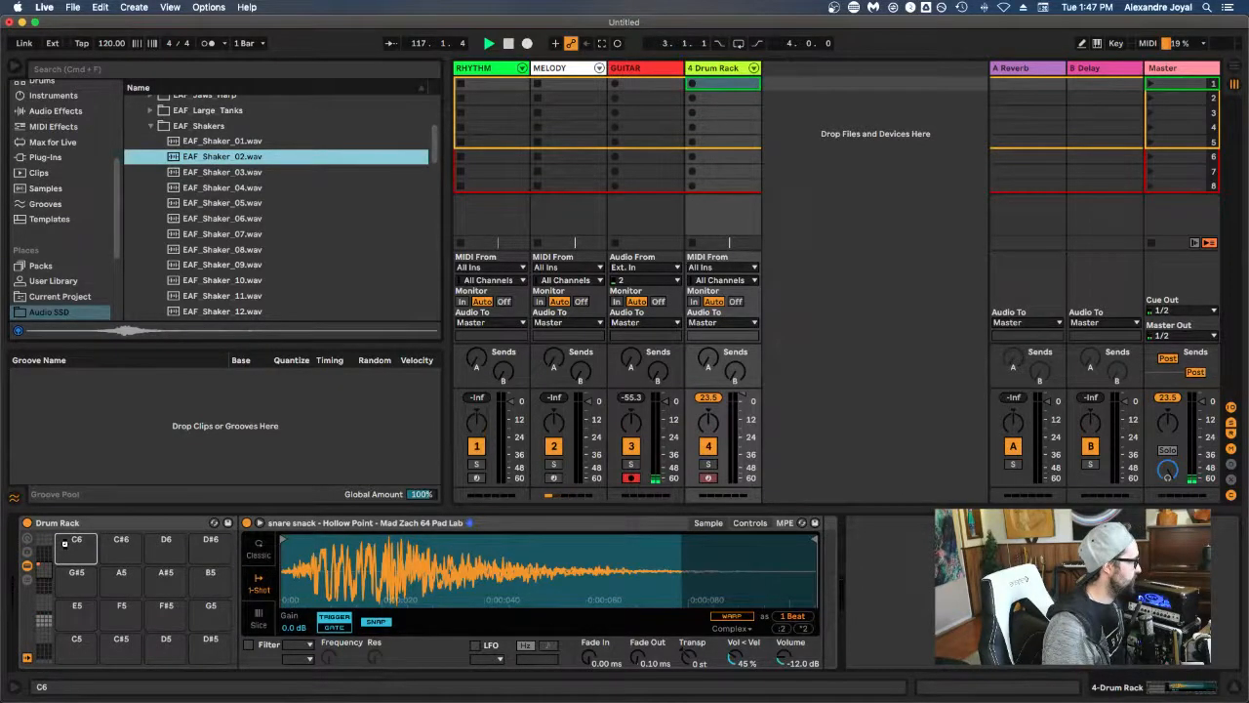
pyautogui.moveTo(64, 544); pyautogui.dragTo(64, 543)
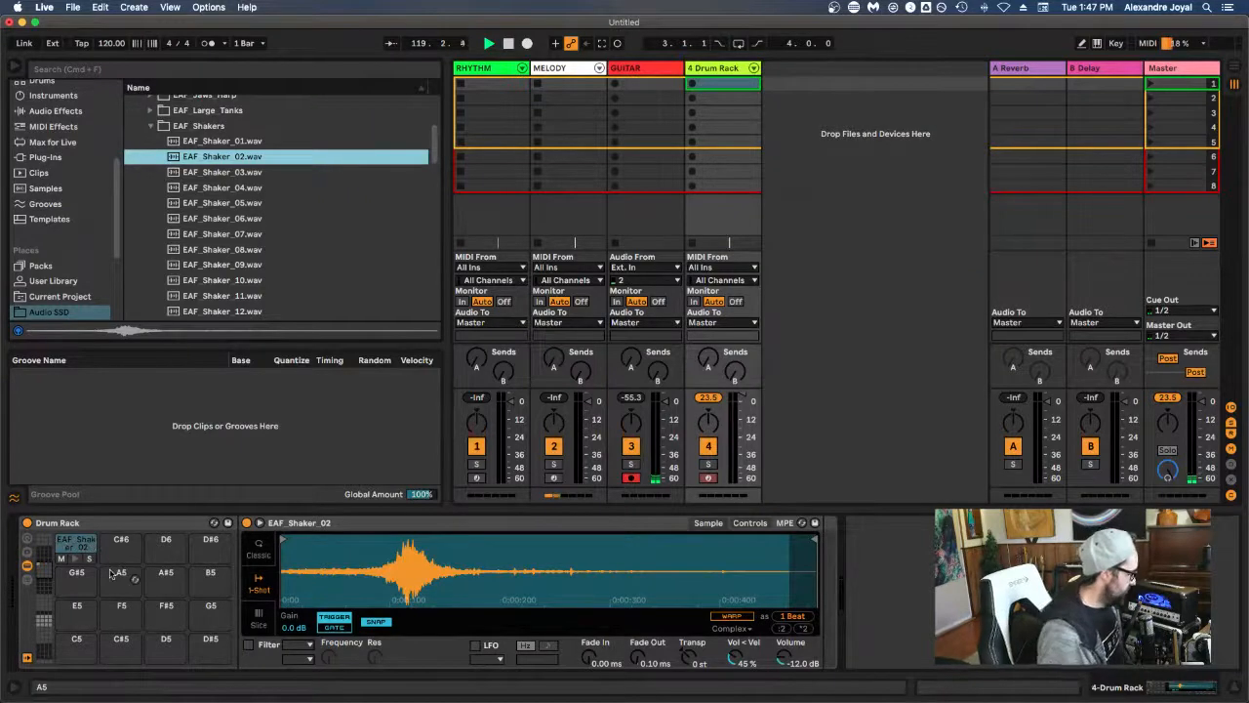
# Step: Move EAF_Shaker_02 from pad C6 to drum pad C2 and set its volume to -18.9 dB
pyautogui.press('super+r')
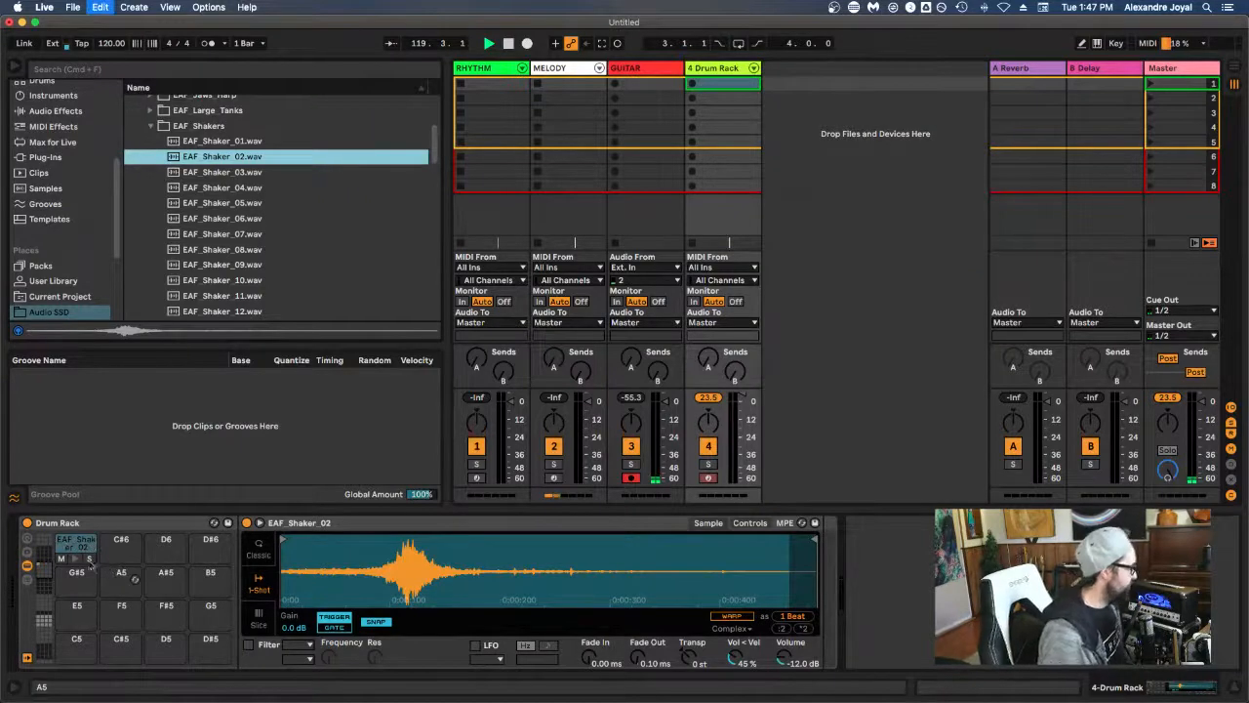
pyautogui.click(43, 612)
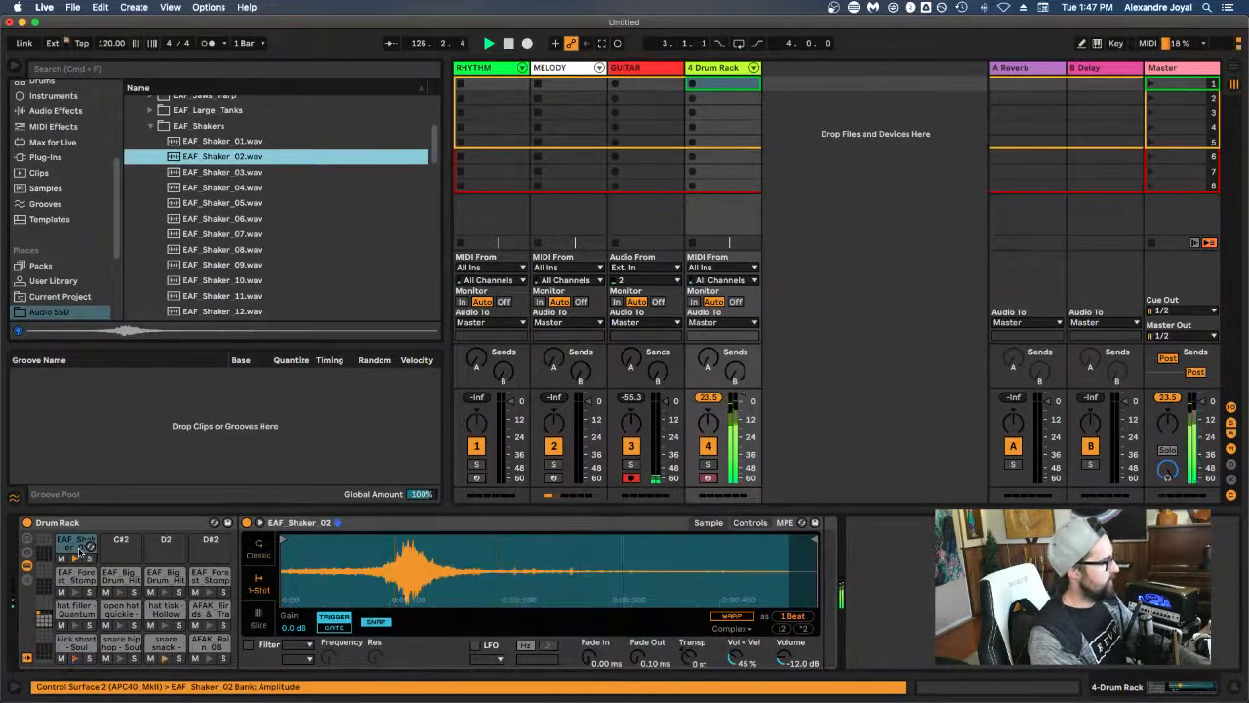
pyautogui.click(82, 549)
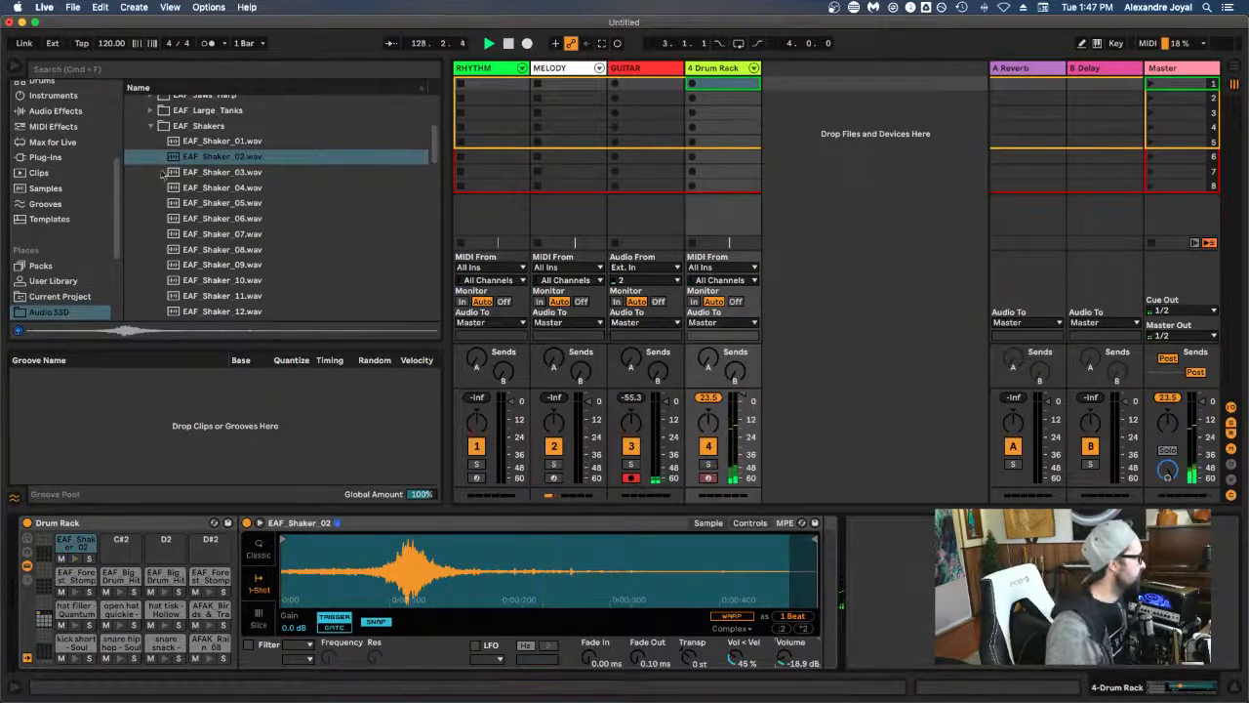
# Step: Audition EAF_Insect_FX_1.wav from the EAF_Insect_FX folder under EAF_Processed_FX and load it onto drum pad D#2
pyautogui.press('Left')
pyautogui.press('Down')
pyautogui.press('Down')
pyautogui.press('Right')
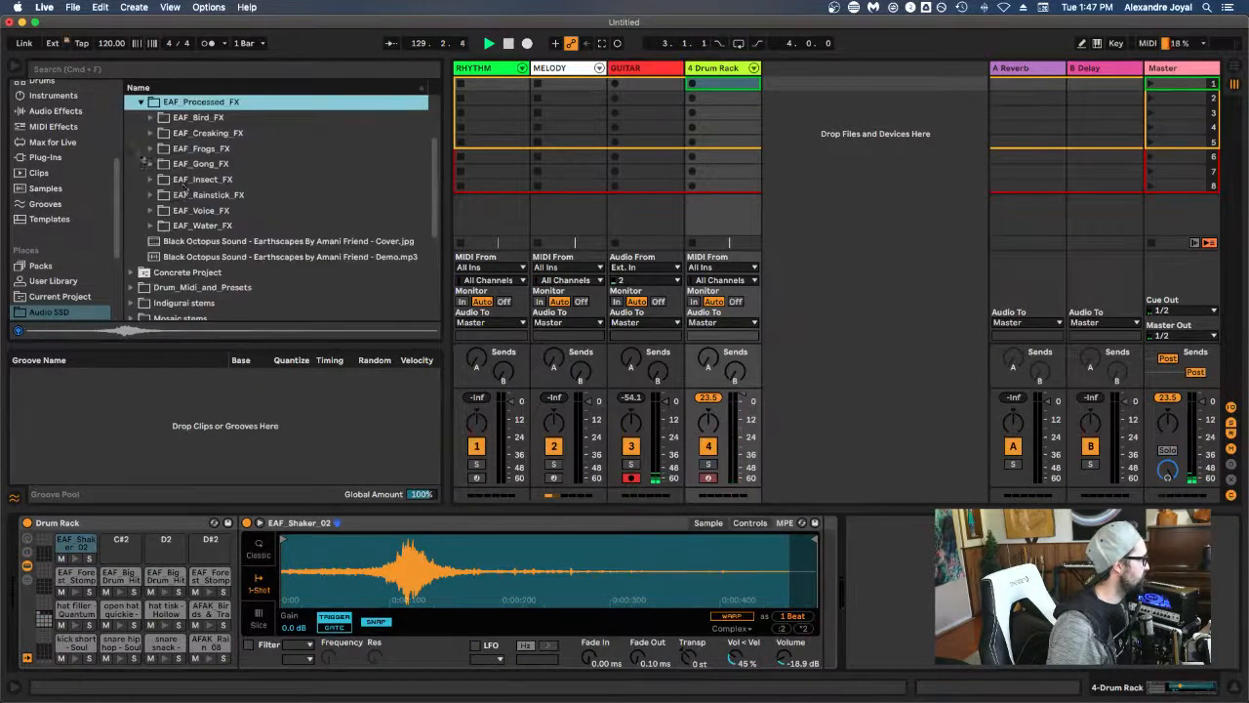
pyautogui.scroll(5, 181, 195)
pyautogui.scroll(-3, 163, 224)
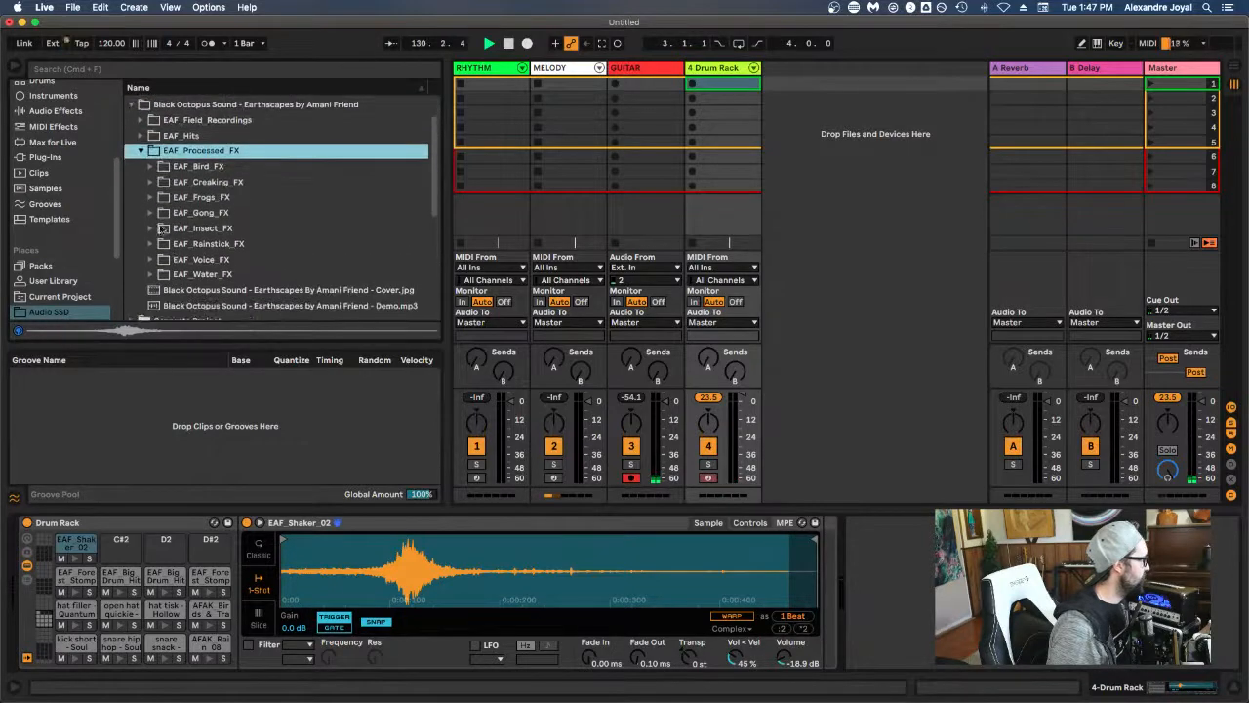
pyautogui.click(163, 227)
pyautogui.press('Right')
pyautogui.press('Down')
pyautogui.scroll(-2, 227, 279)
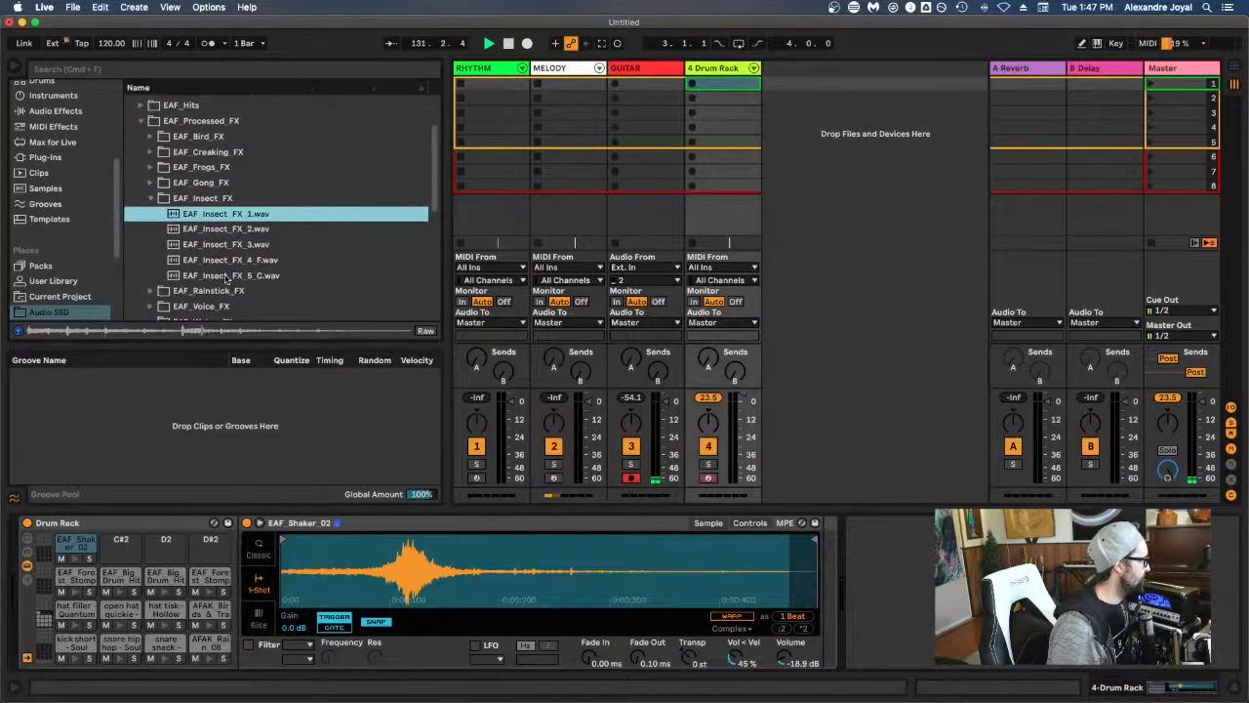
pyautogui.click(208, 538)
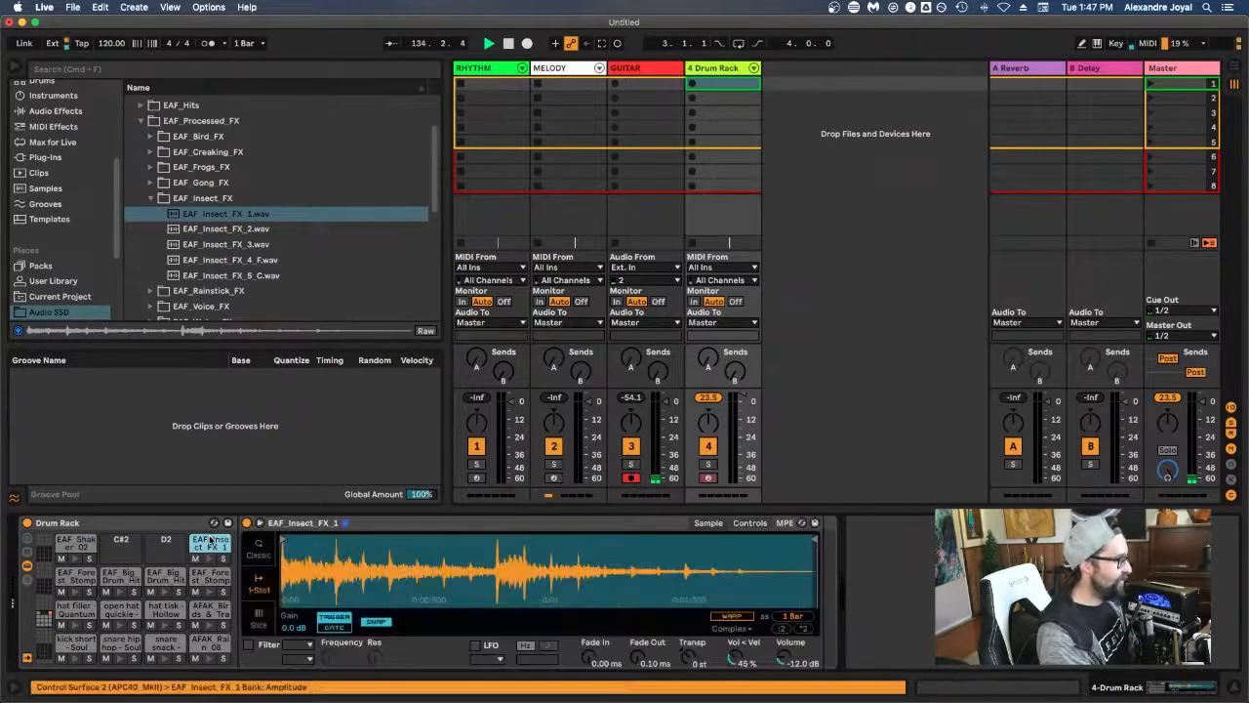
pyautogui.press('Return')
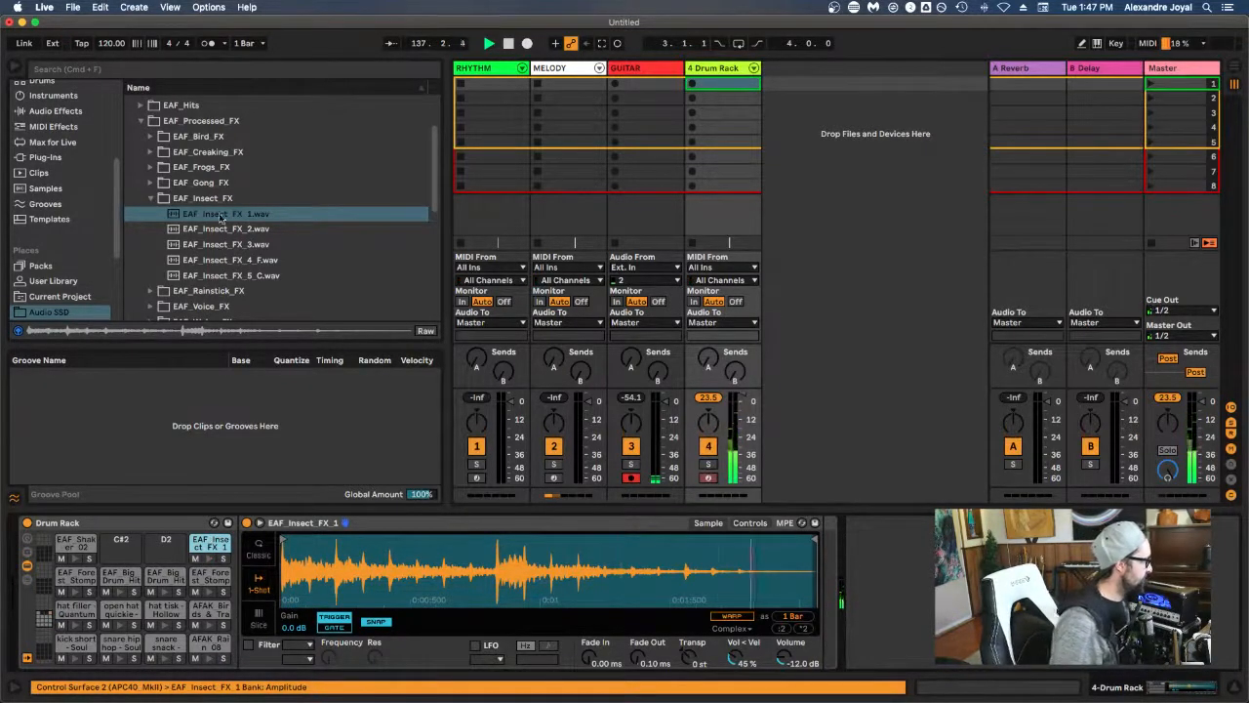
# Step: Audition further insect samples and load EAF_Insect_FX_4_F.wav onto drum pad D2 and EAF_Insect_FX_5_C.wav onto C#2
pyautogui.click(221, 246)
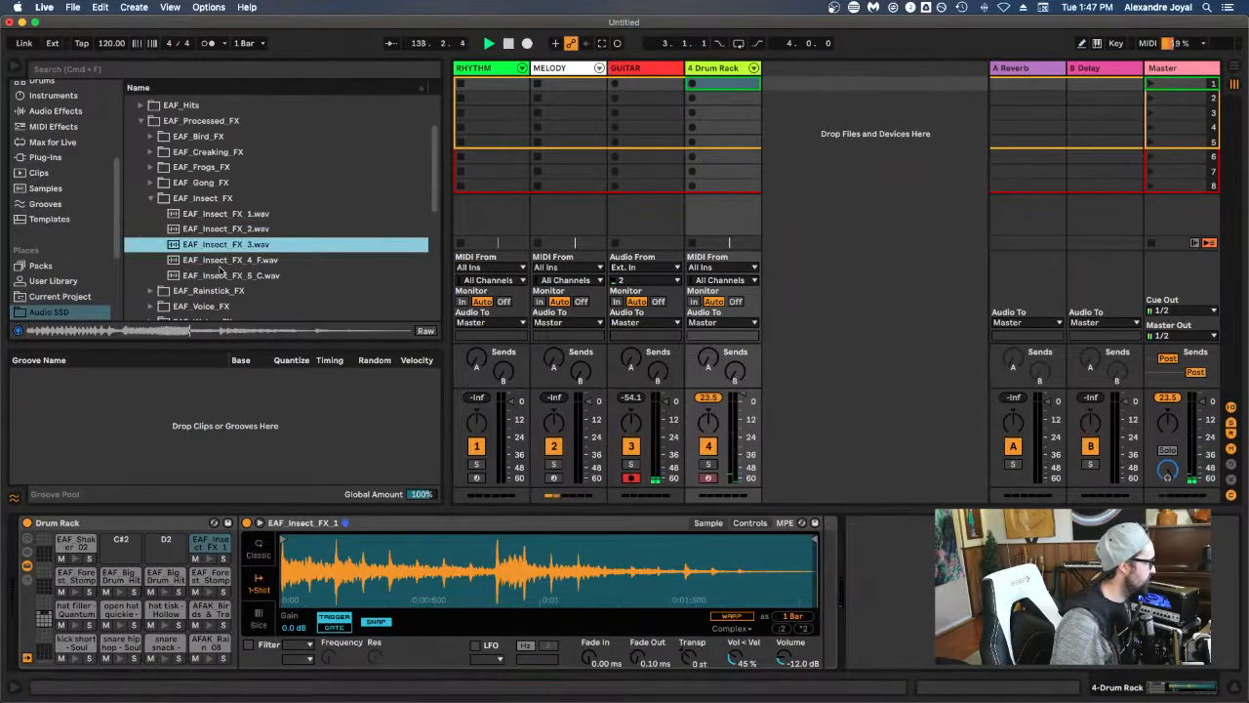
pyautogui.click(219, 264)
pyautogui.scroll(-2, 215, 252)
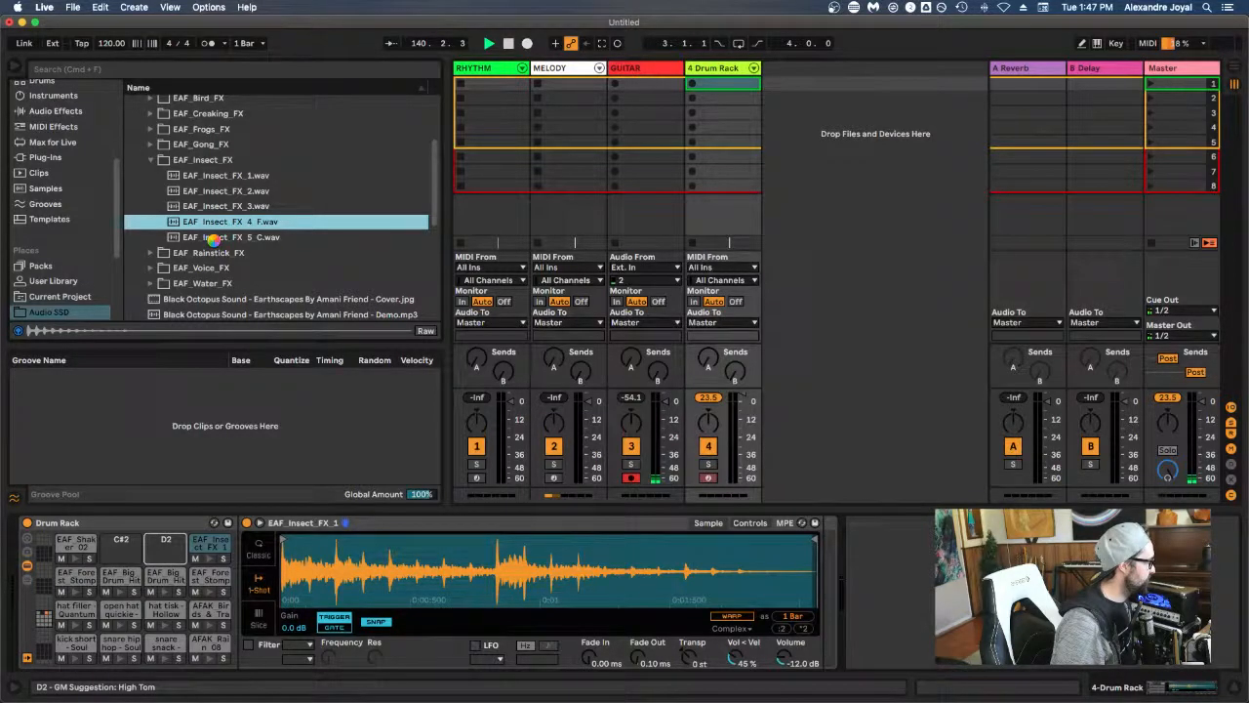
pyautogui.press('Return')
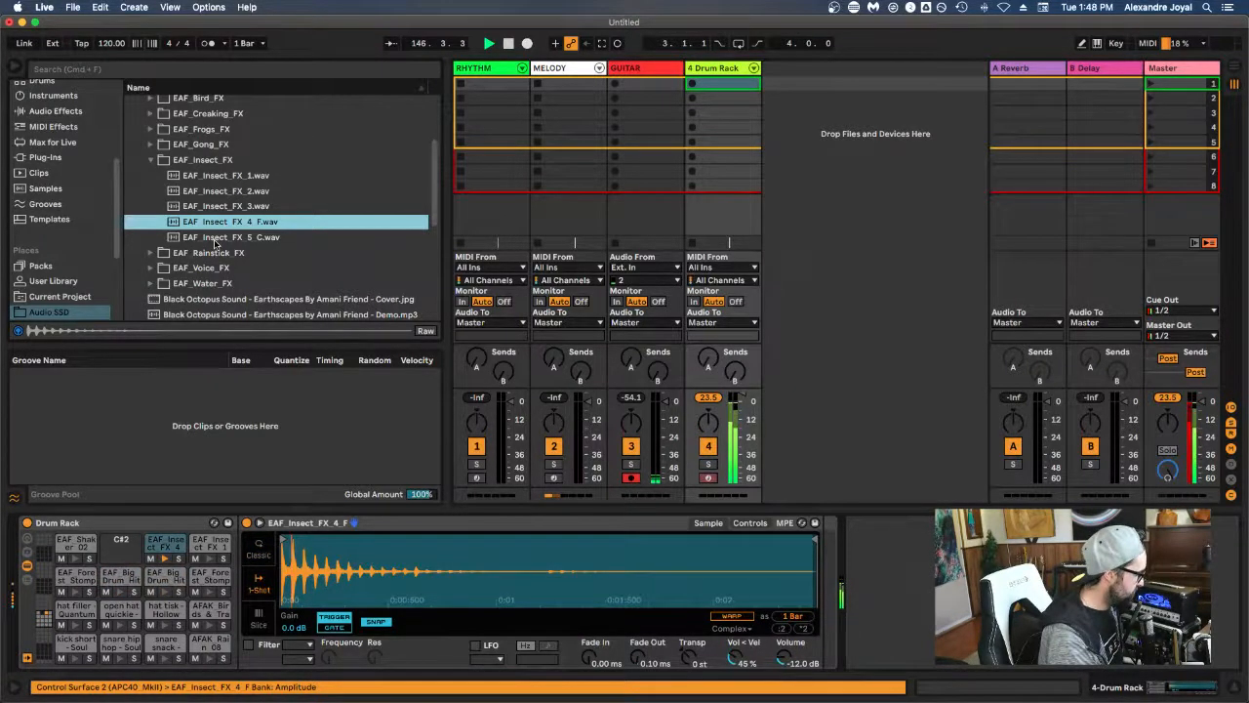
pyautogui.click(216, 239)
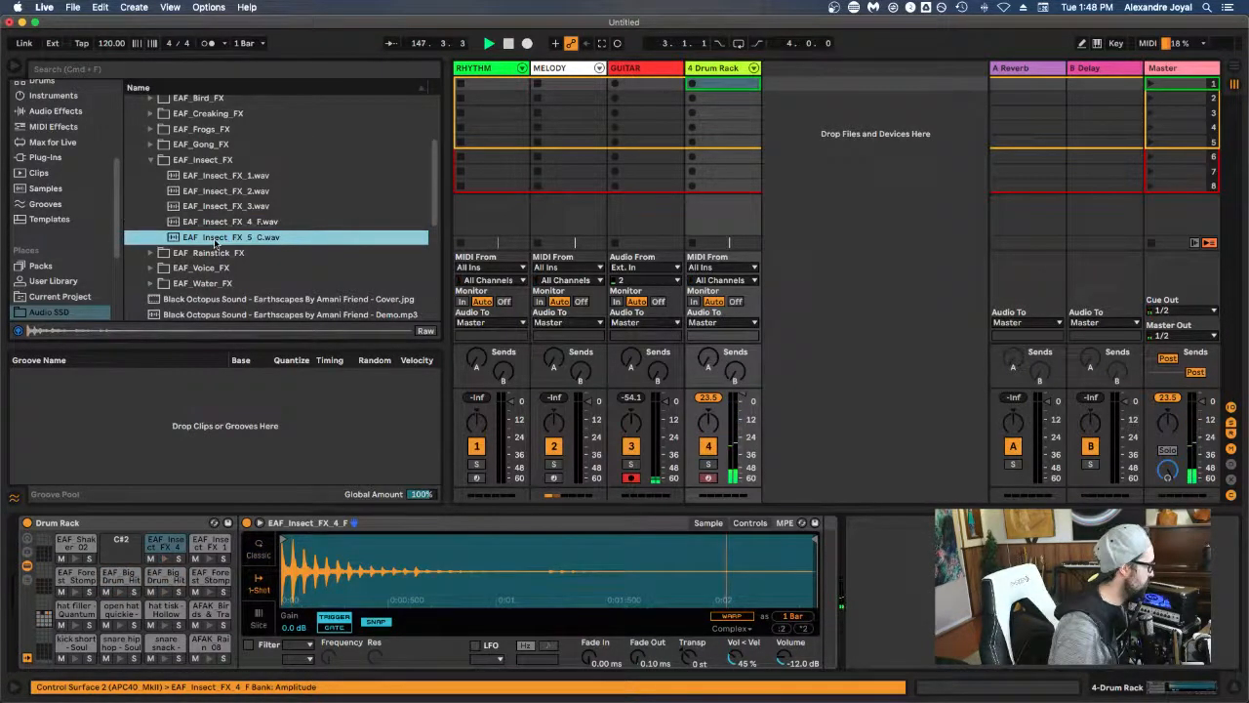
pyautogui.moveTo(215, 242); pyautogui.dragTo(119, 557)
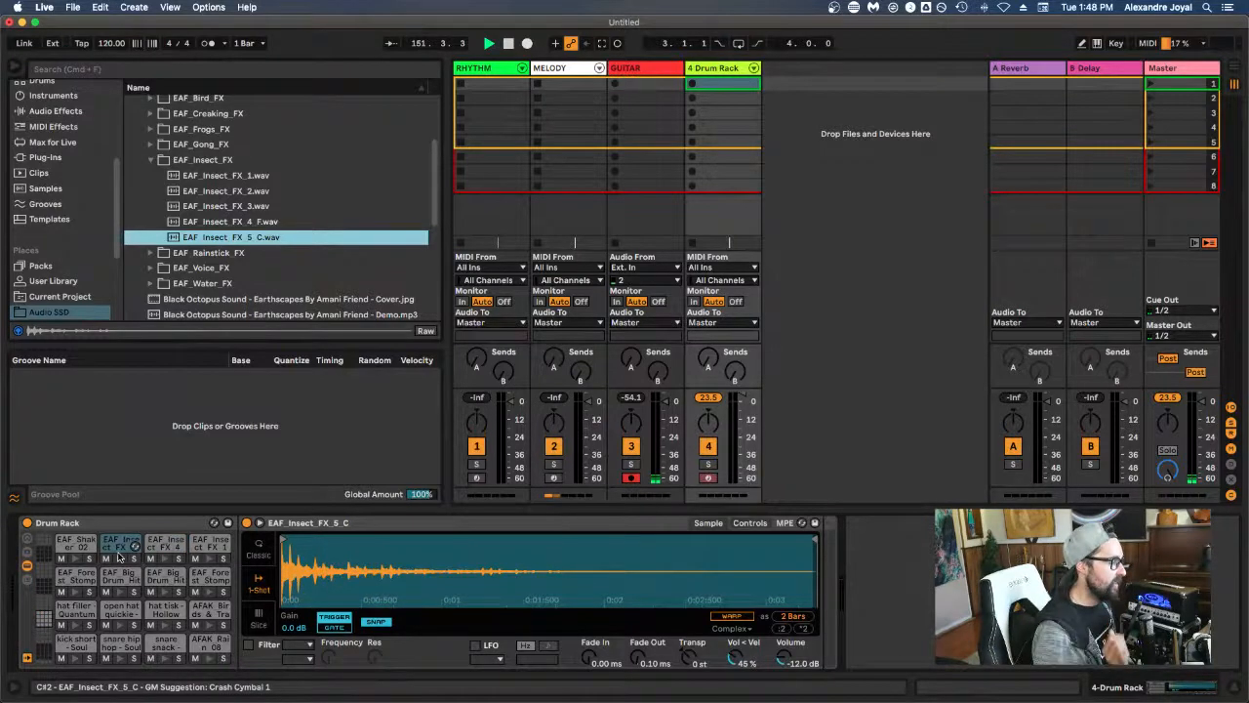
# Step: Rename the Drum Rack track as PERC
pyautogui.rightClick(689, 67)
pyautogui.click(749, 139)
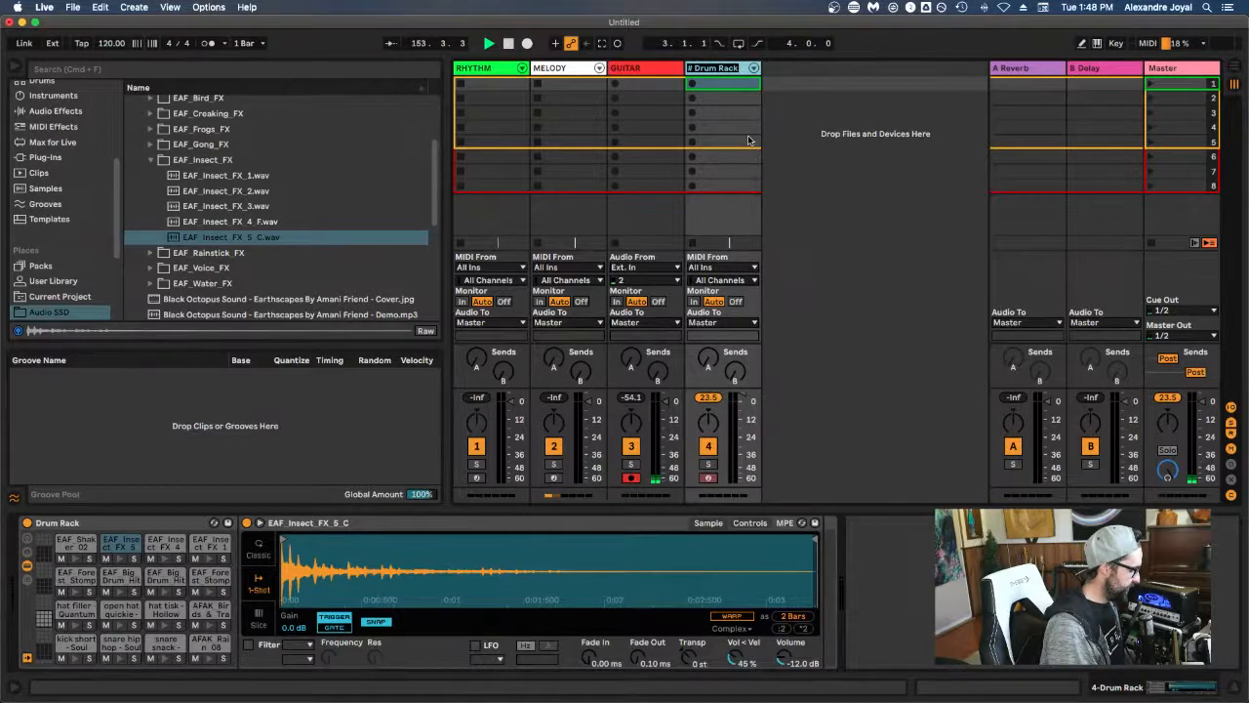
pyautogui.write('PERC')
pyautogui.press('Return')
# Step: Color the PERC track yellow and move it between the RHYTHM and MELODY tracks
pyautogui.rightClick(722, 67)
pyautogui.click(847, 262)
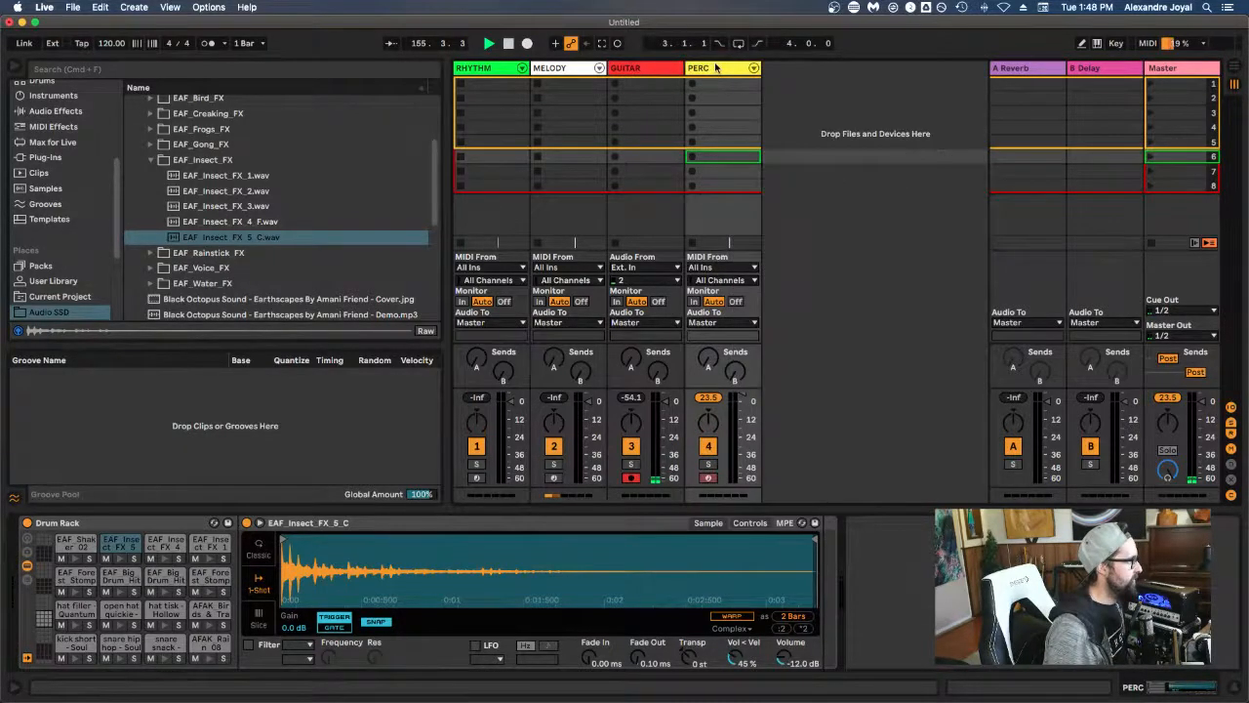
pyautogui.moveTo(715, 67); pyautogui.dragTo(543, 83)
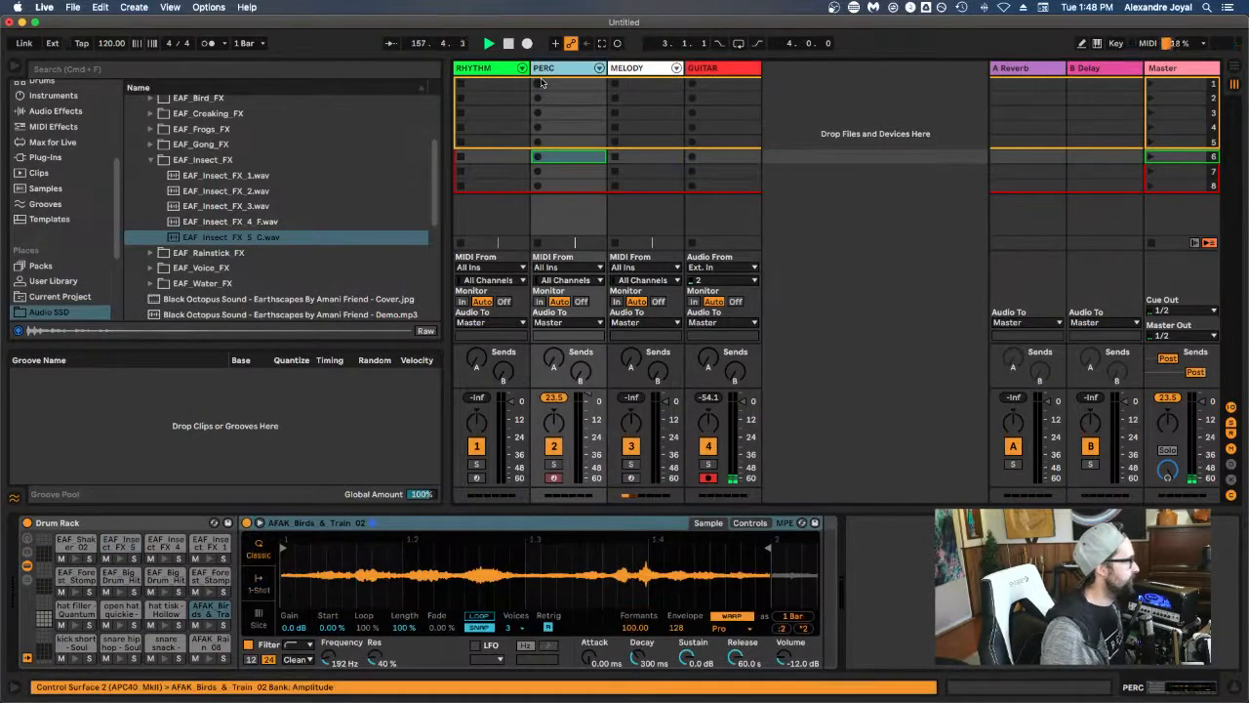
# Step: Look through the installed packs for more sounds, examining the One Shots sample folders of the Bomblastic pack
pyautogui.click(151, 160)
pyautogui.scroll(1, 54, 283)
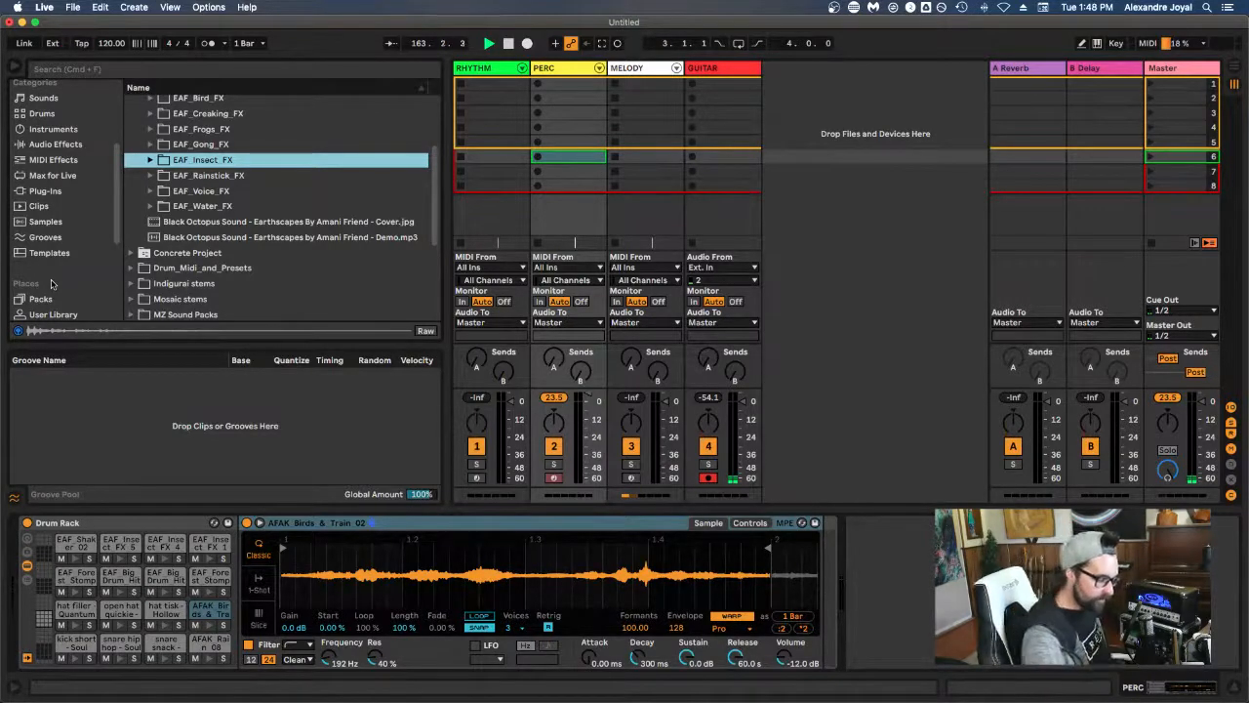
pyautogui.click(55, 224)
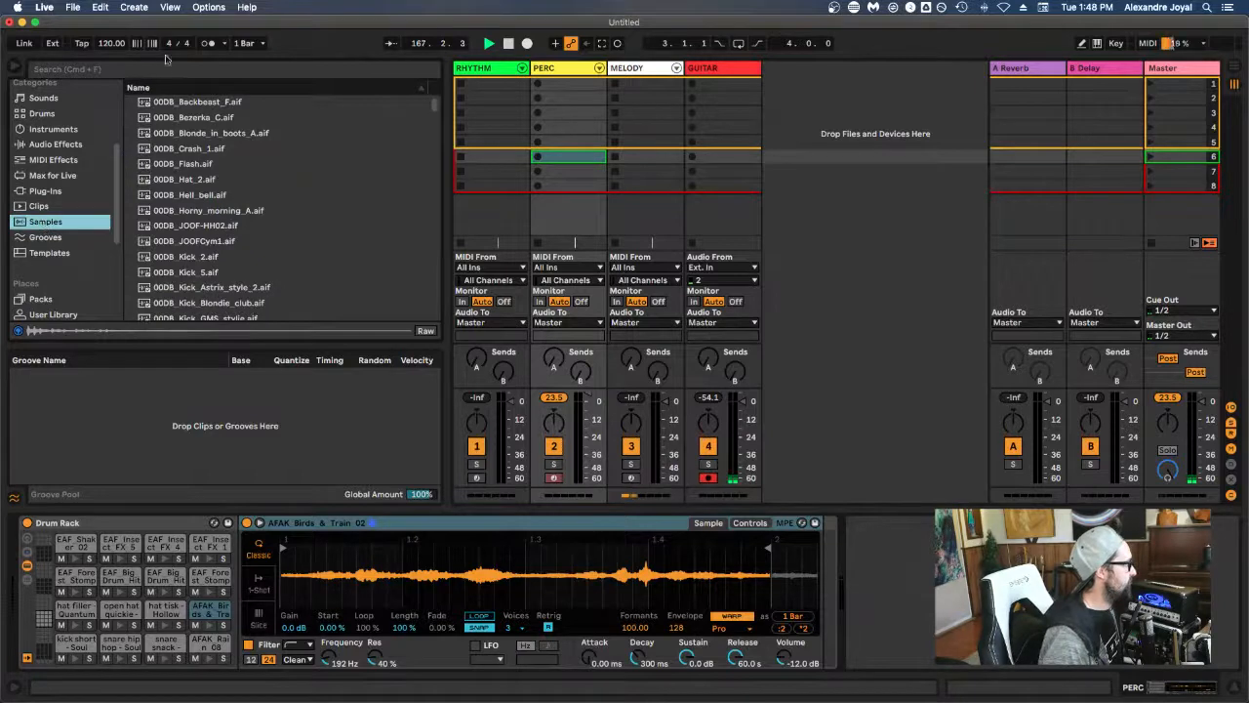
pyautogui.scroll(-3, 75, 220)
pyautogui.click(51, 224)
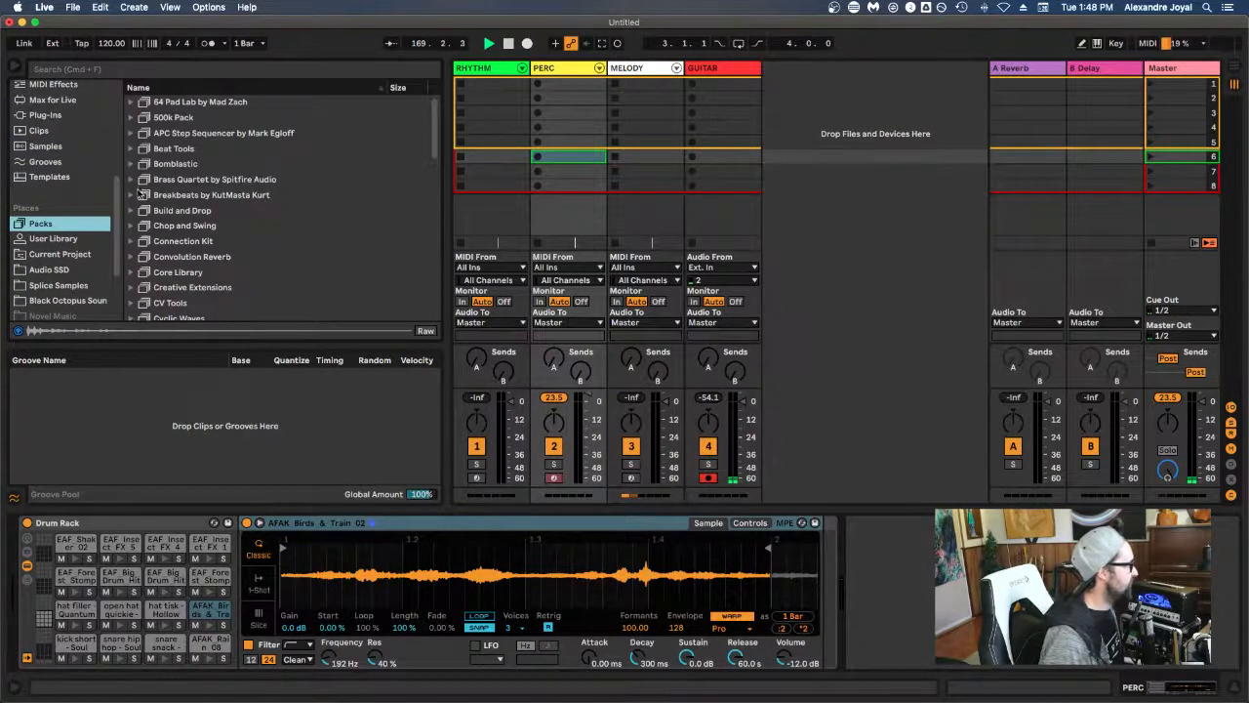
pyautogui.click(134, 166)
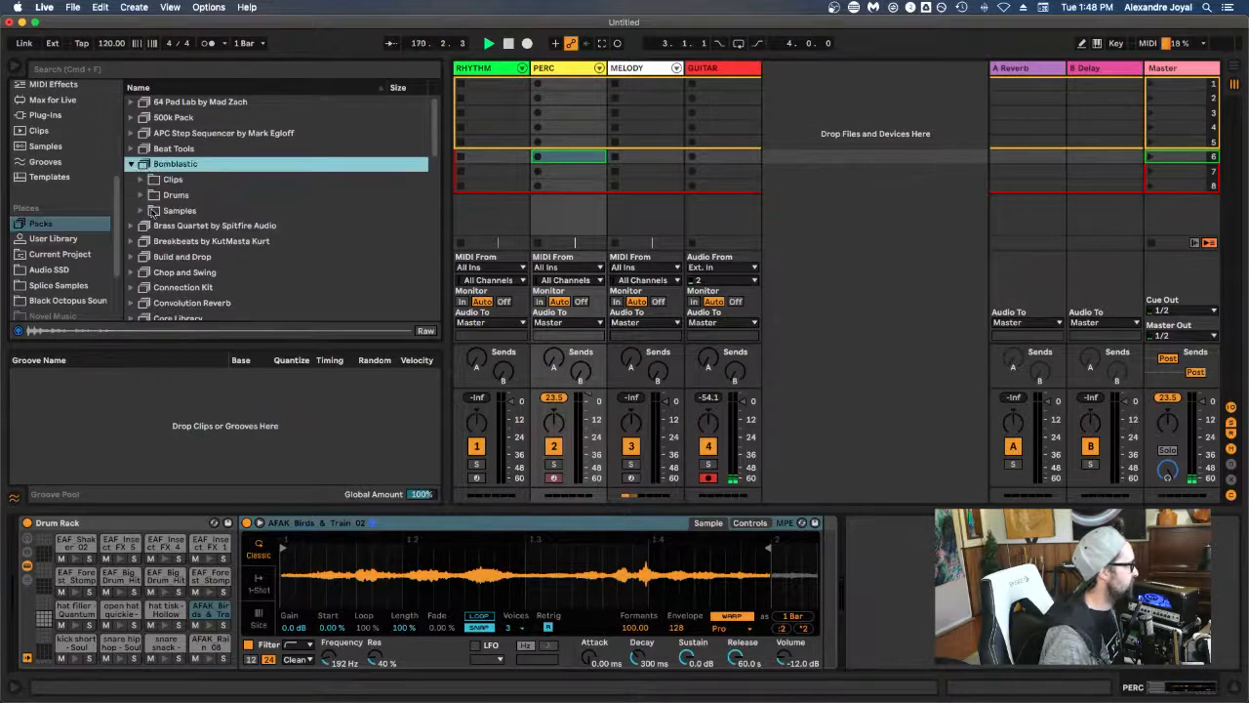
pyautogui.click(154, 211)
pyautogui.scroll(-1, 154, 211)
pyautogui.click(150, 220)
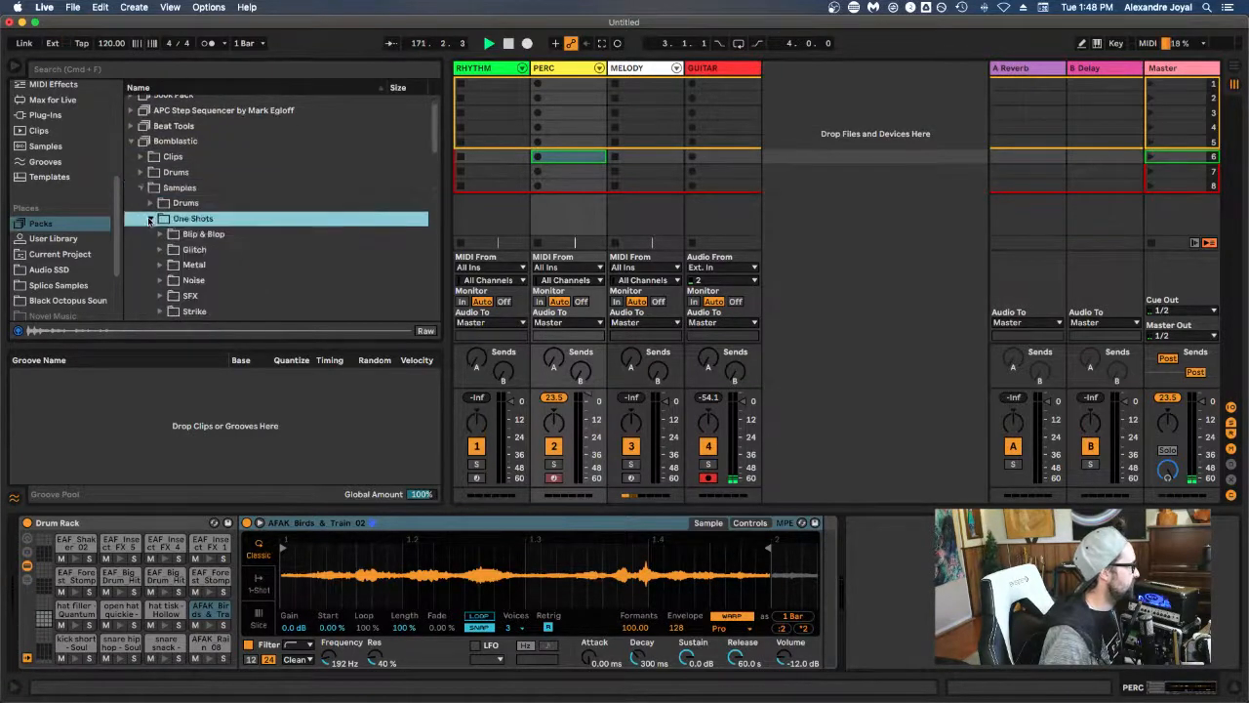
pyautogui.click(152, 249)
pyautogui.scroll(-3, 151, 242)
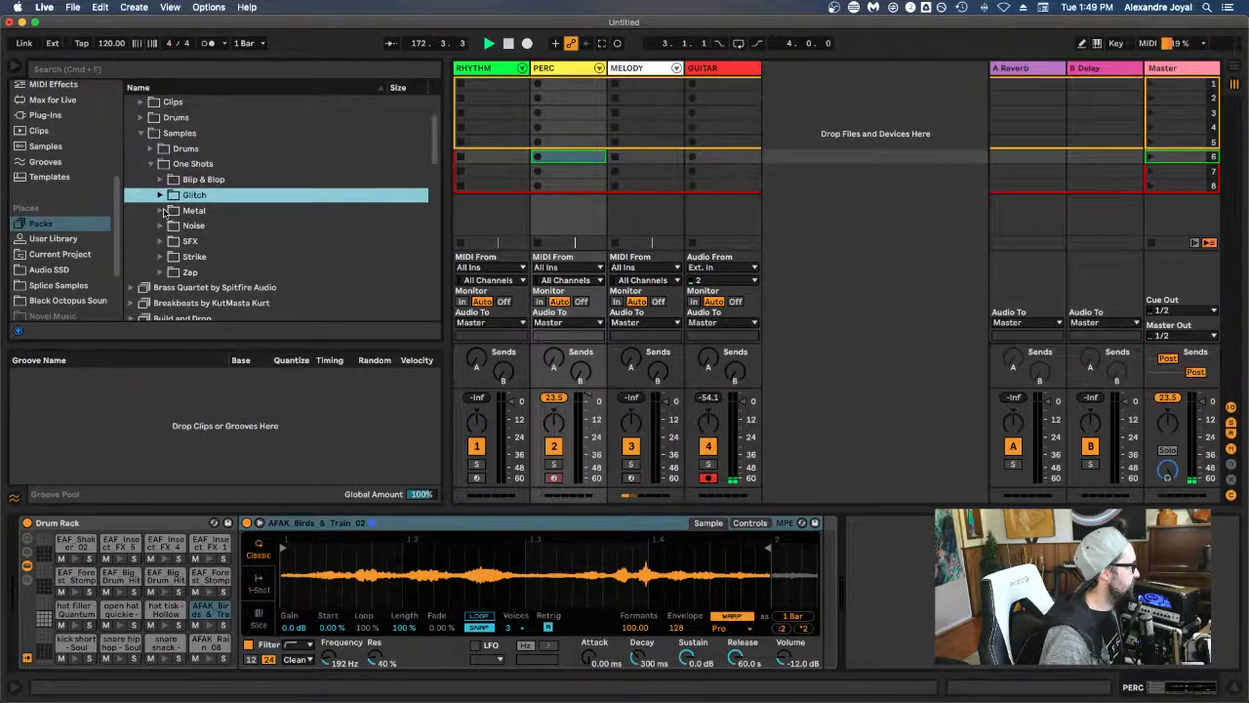
pyautogui.press('Left')
pyautogui.press('Left')
pyautogui.press('Left')
pyautogui.press('Left')
pyautogui.click(129, 165)
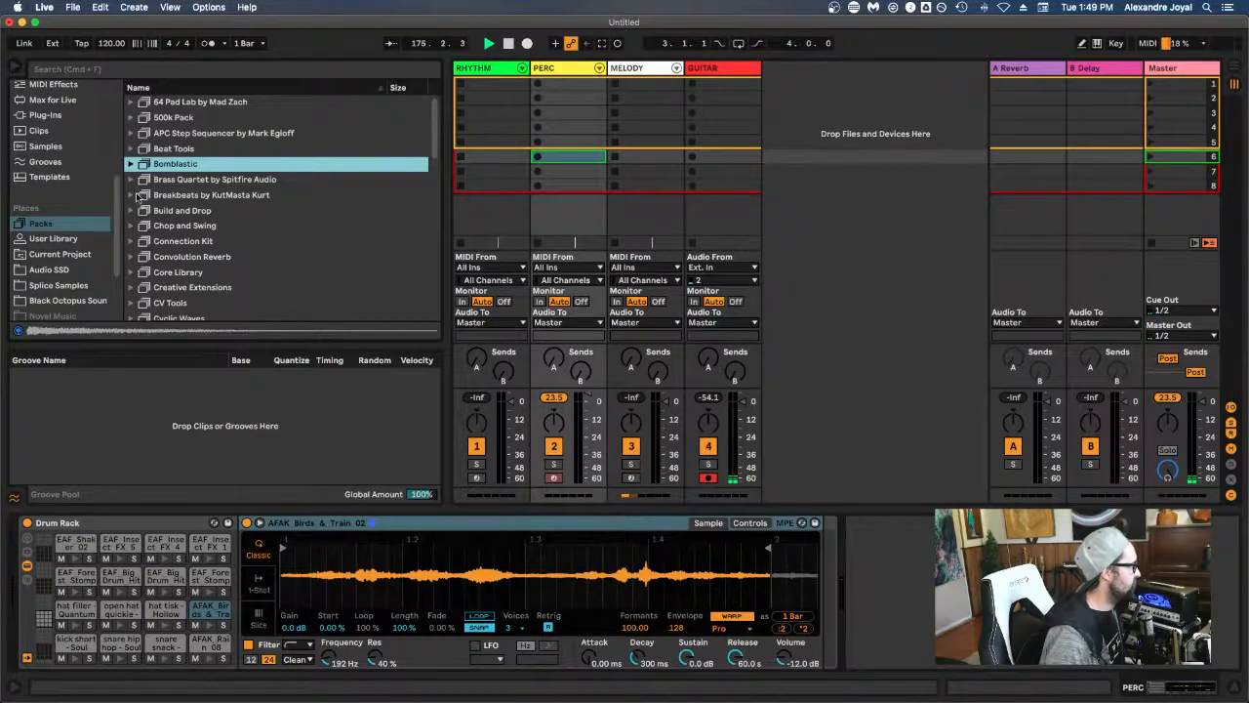
# Step: Examine the Samples folder of the Build and Drop pack
pyautogui.click(132, 211)
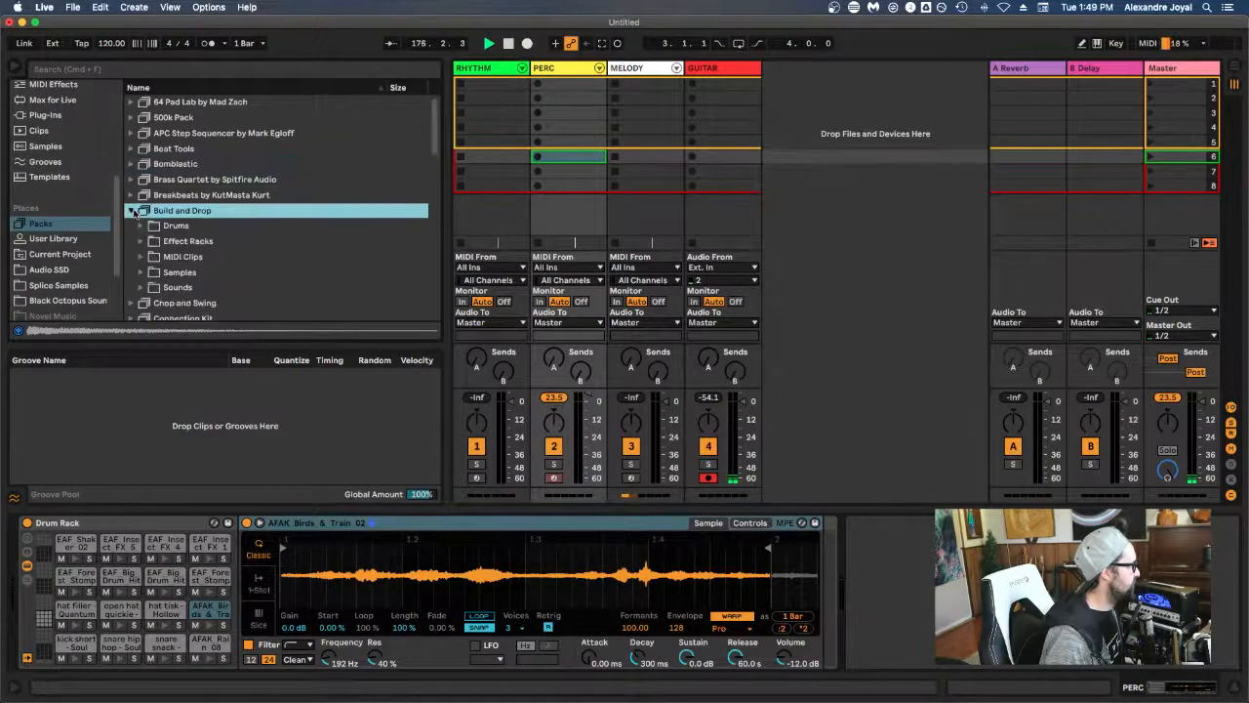
pyautogui.click(142, 271)
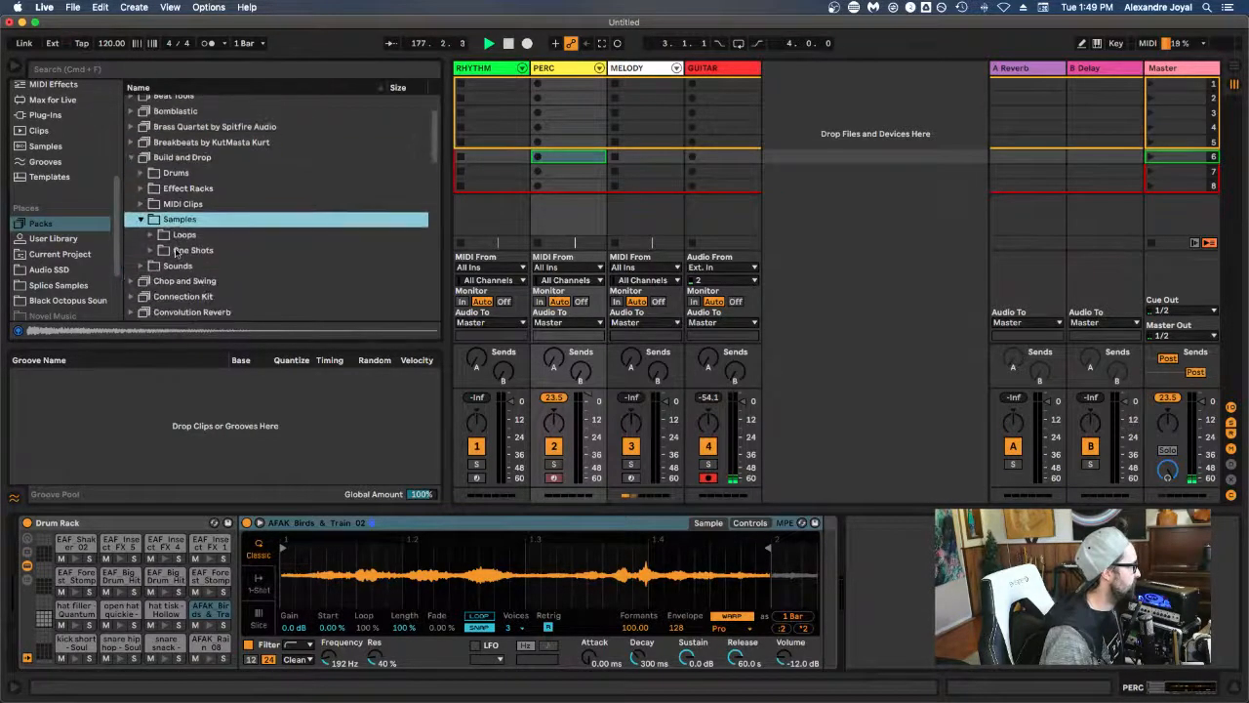
pyautogui.click(141, 157)
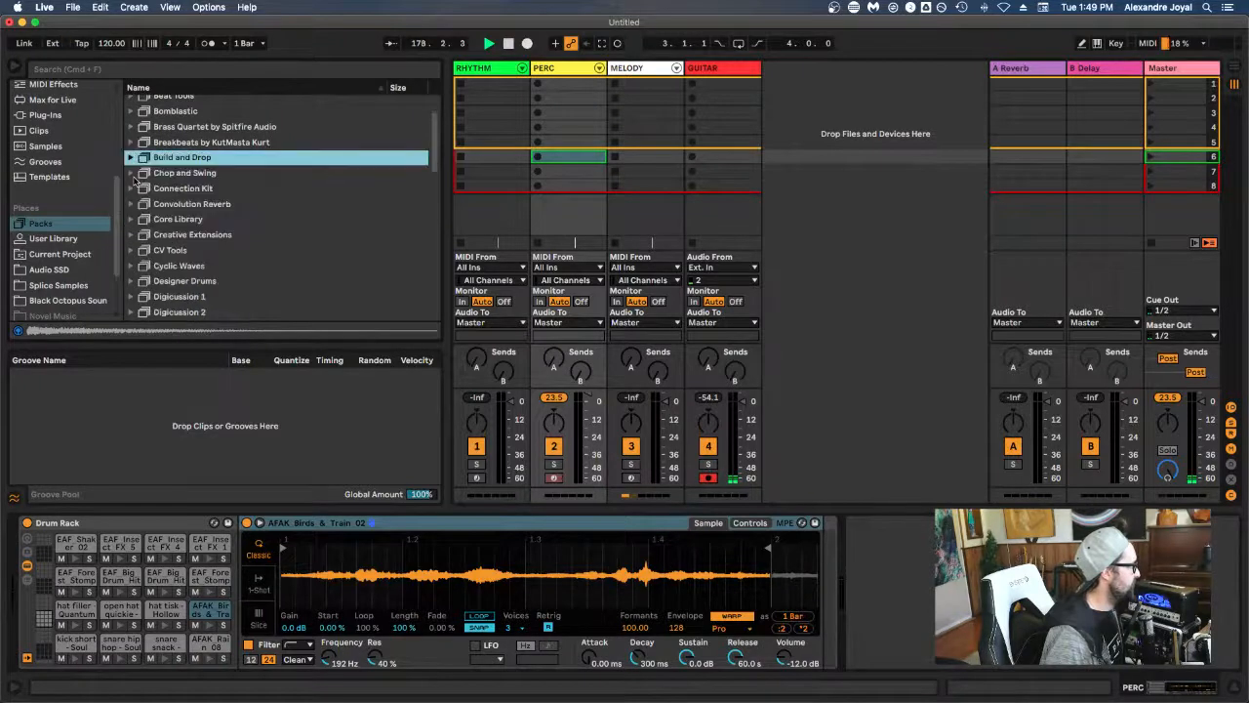
# Step: Look through the Cyclic Waves pack's Sustained Encounters samples and preview dataStorm waves.aif
pyautogui.scroll(-4, 137, 176)
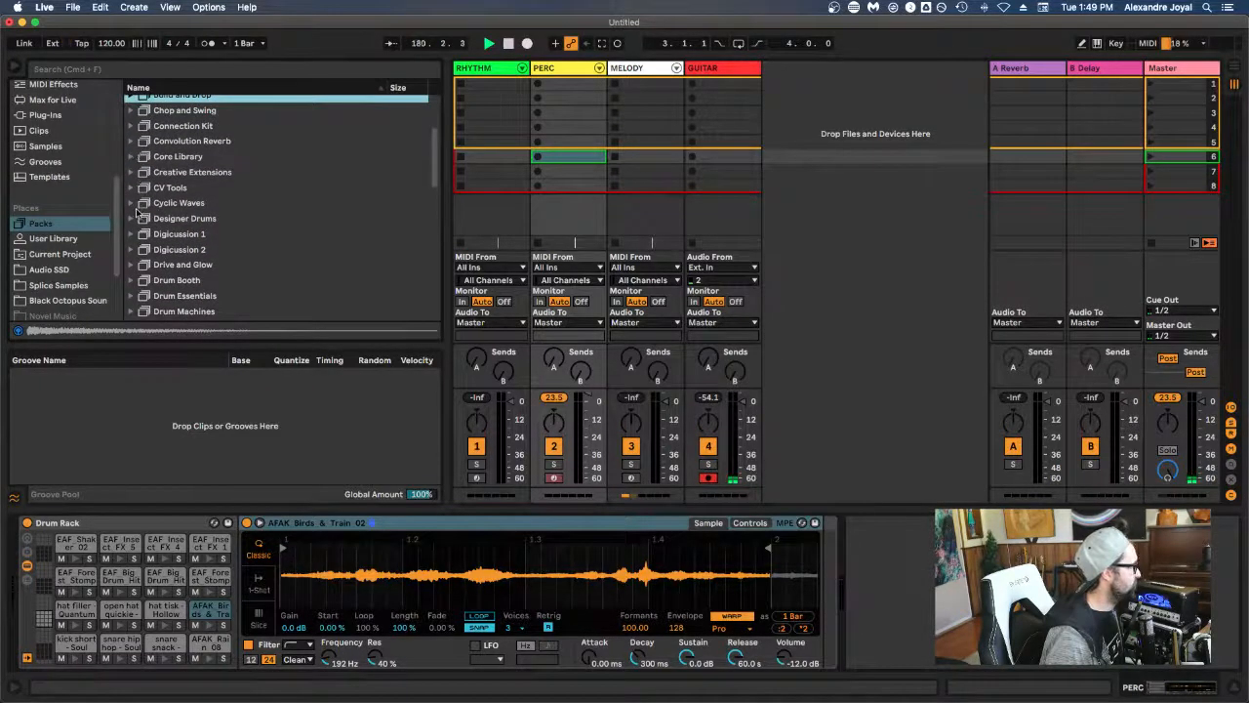
pyautogui.scroll(-1, 136, 213)
pyautogui.click(132, 181)
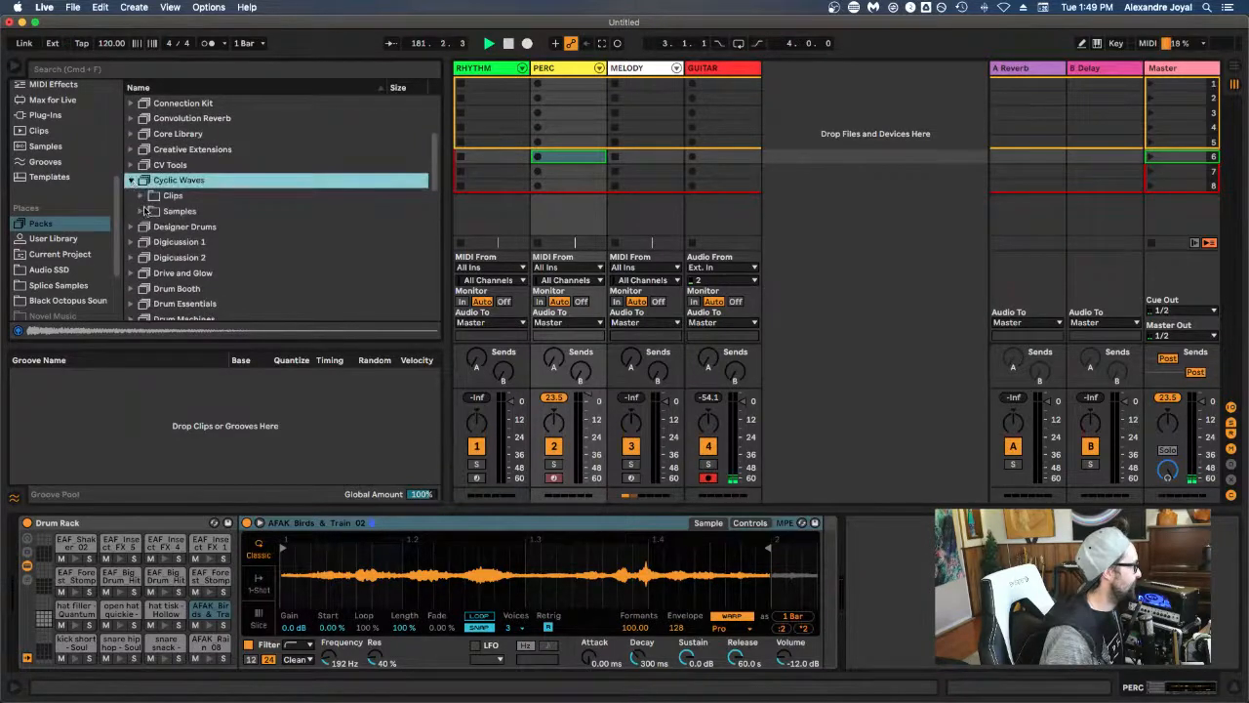
pyautogui.click(142, 211)
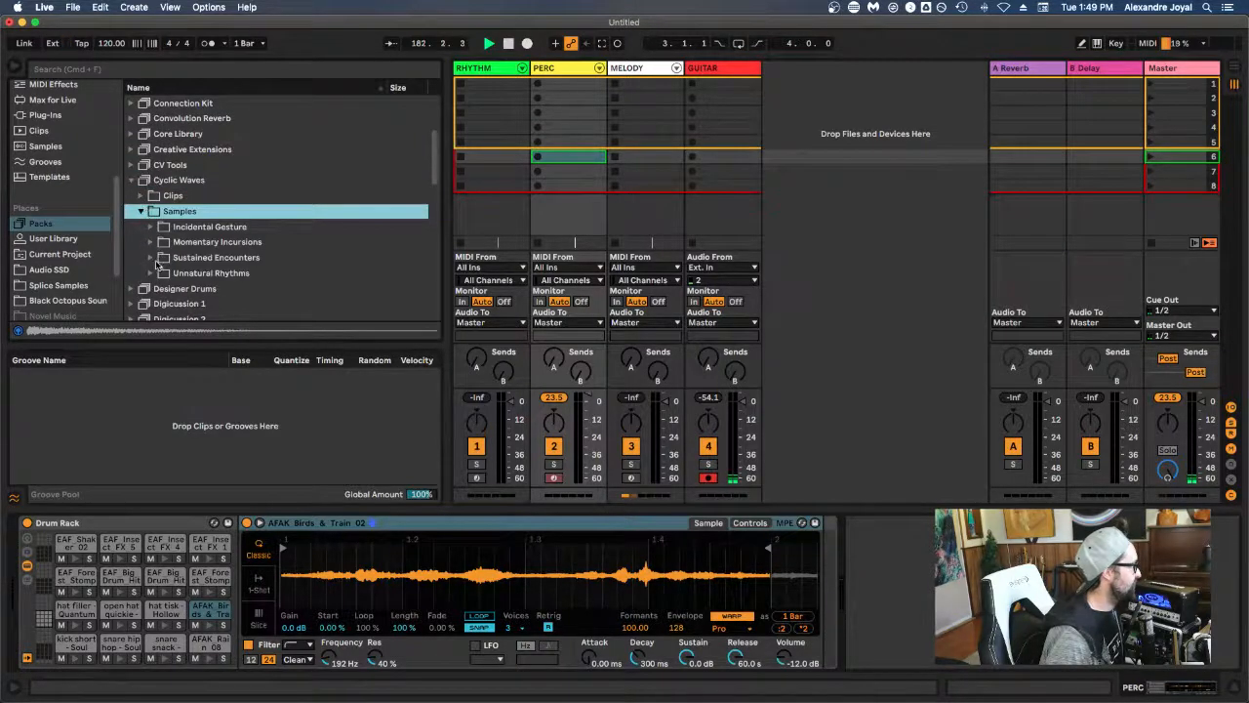
pyautogui.click(153, 259)
pyautogui.scroll(-3, 195, 259)
pyautogui.click(208, 259)
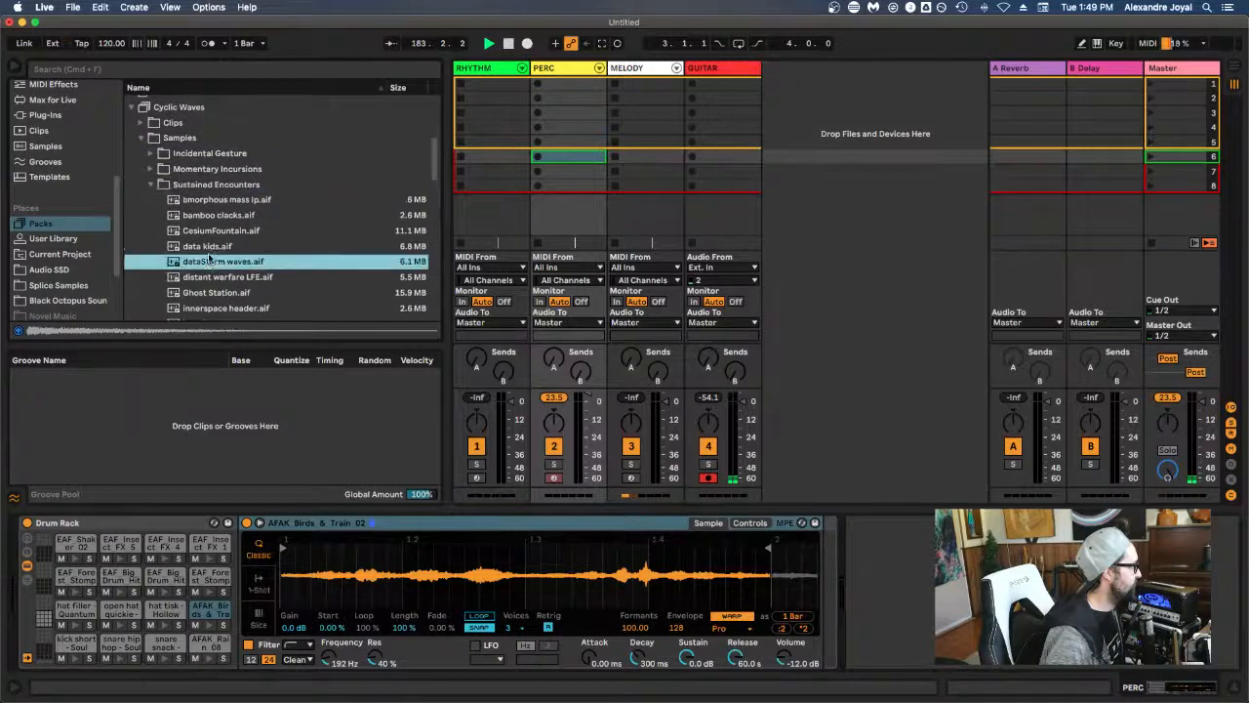
# Step: Preview the Ghost Station, jules inclusion_130b, lowspeak and mnemonic trance samples in the Sustained Encounters folder
pyautogui.scroll(-3, 224, 244)
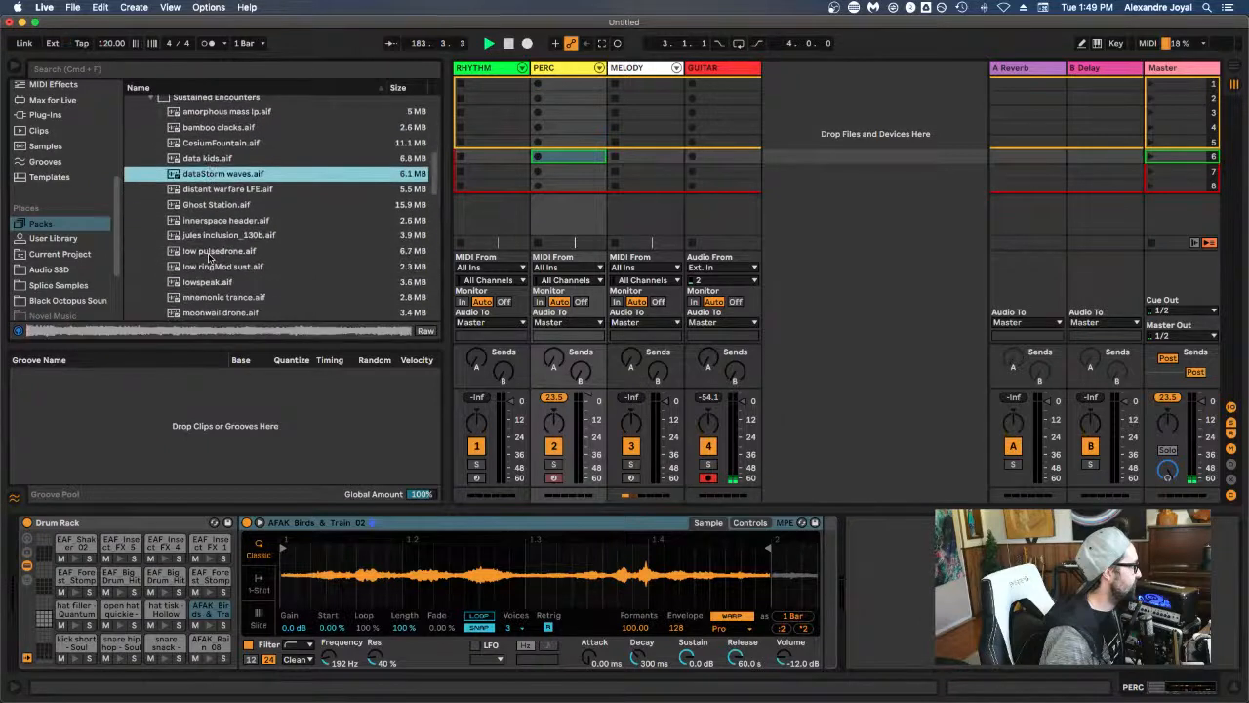
pyautogui.click(227, 207)
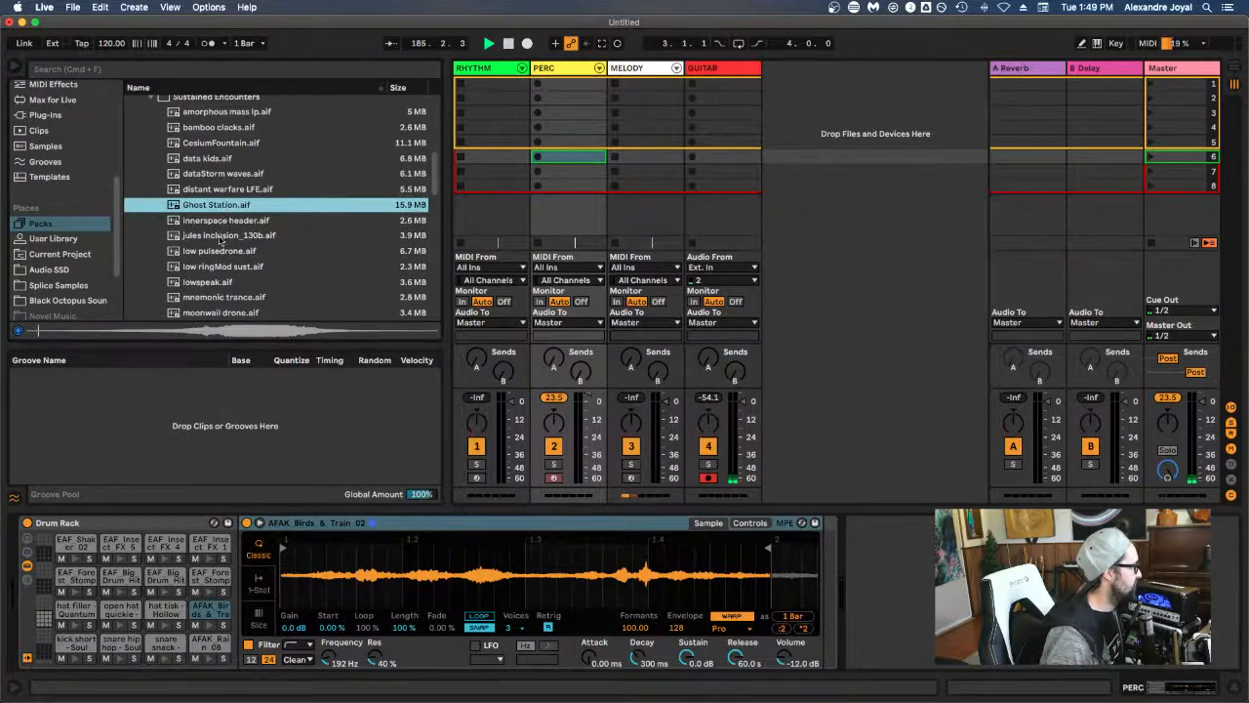
pyautogui.click(223, 236)
pyautogui.scroll(-3, 221, 240)
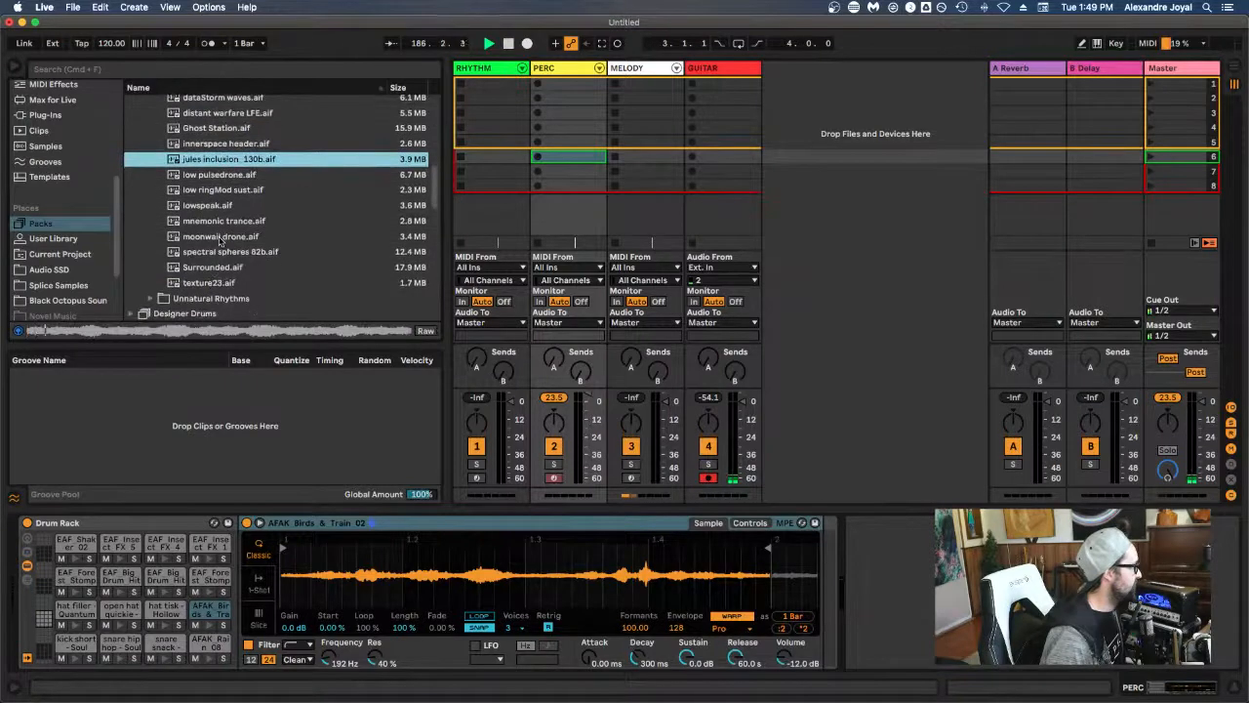
pyautogui.scroll(1, 222, 240)
pyautogui.click(213, 211)
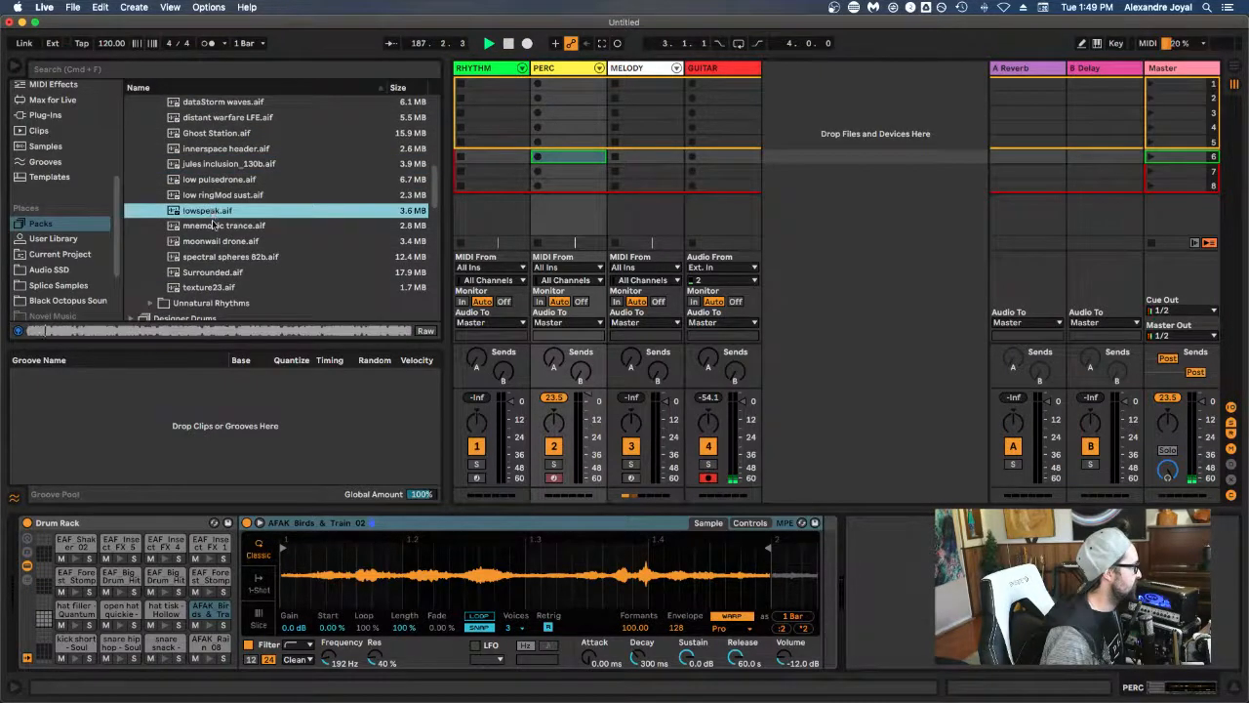
pyautogui.click(213, 226)
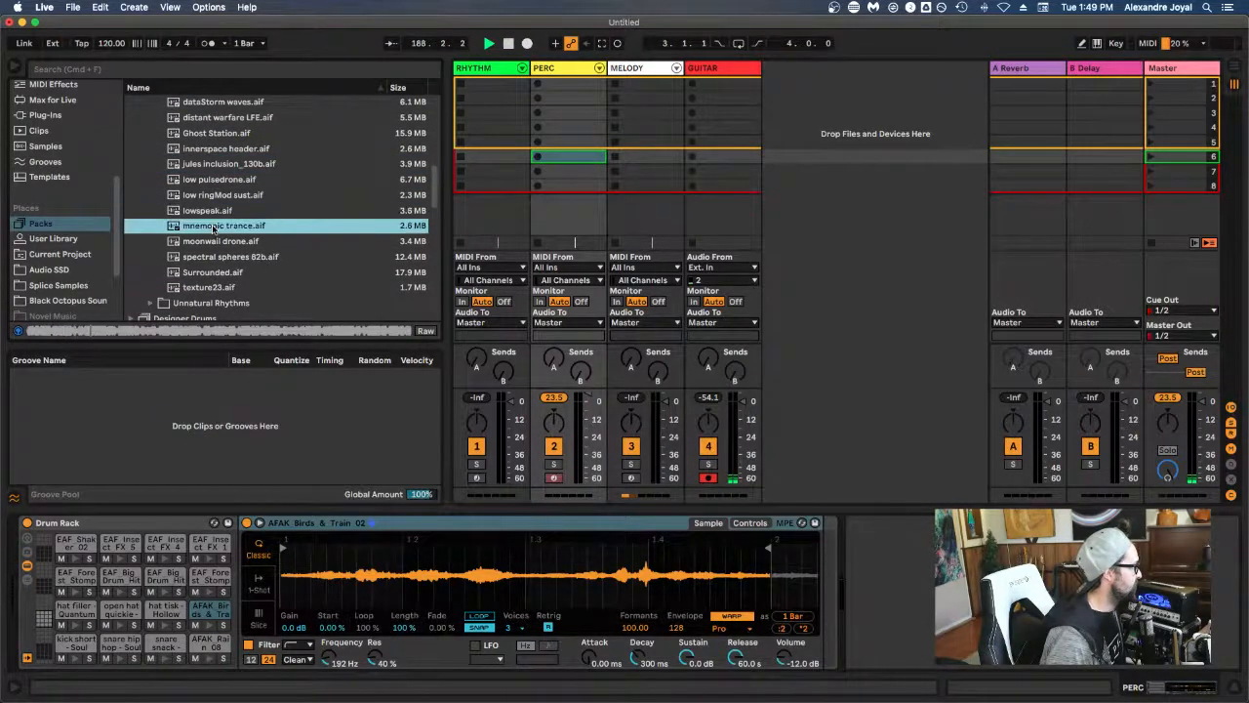
pyautogui.scroll(-2, 213, 229)
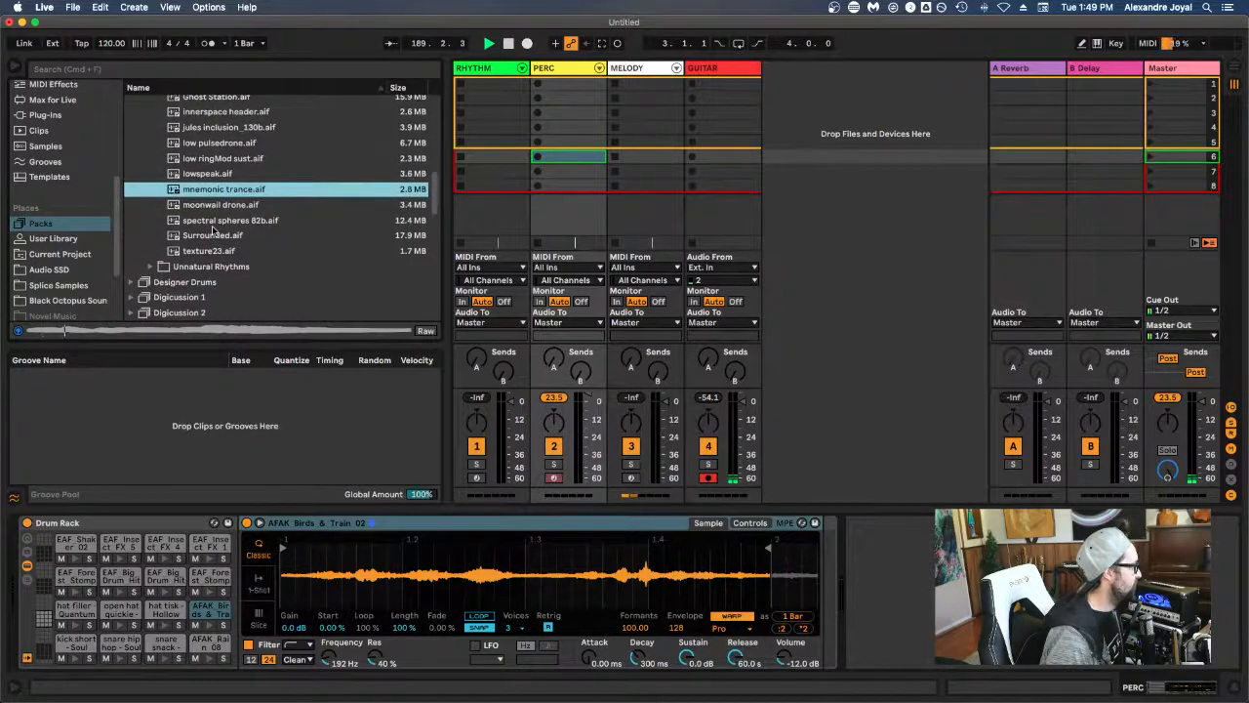
pyautogui.scroll(1, 213, 230)
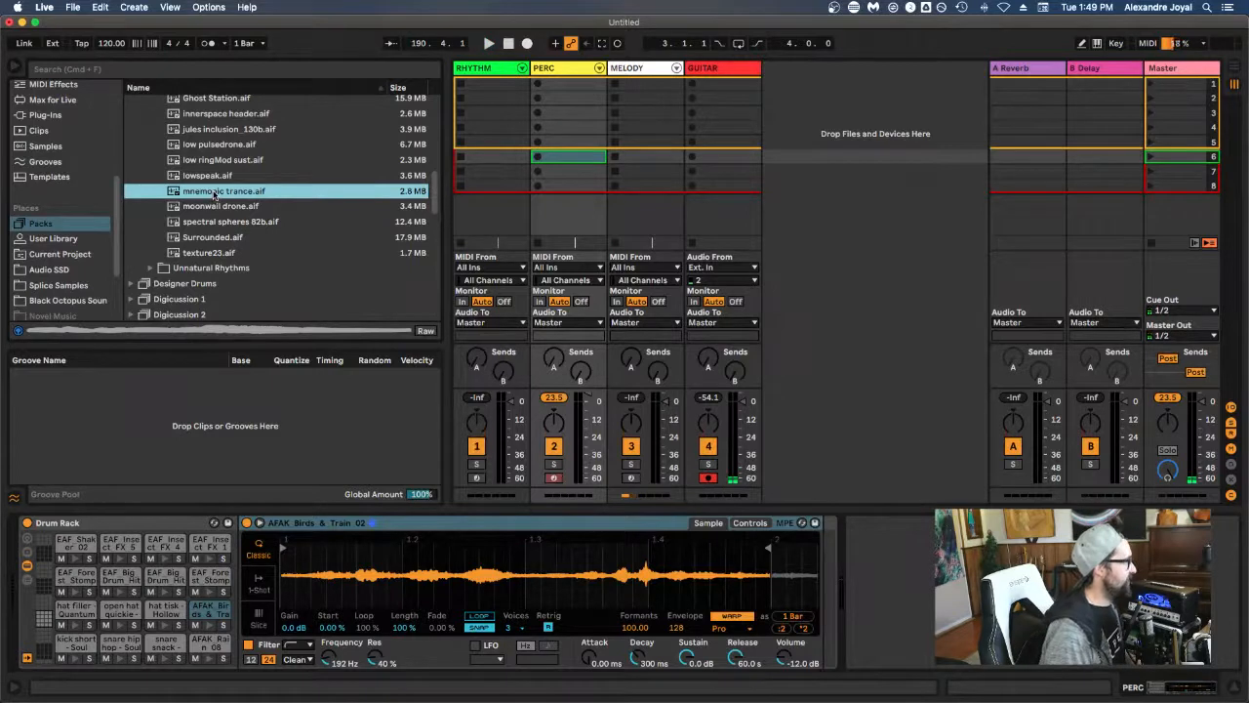
# Step: Insert a new MIDI track after PERC and load mnemonic trance.aif onto it as a playable sample
pyautogui.scroll(5, 47, 145)
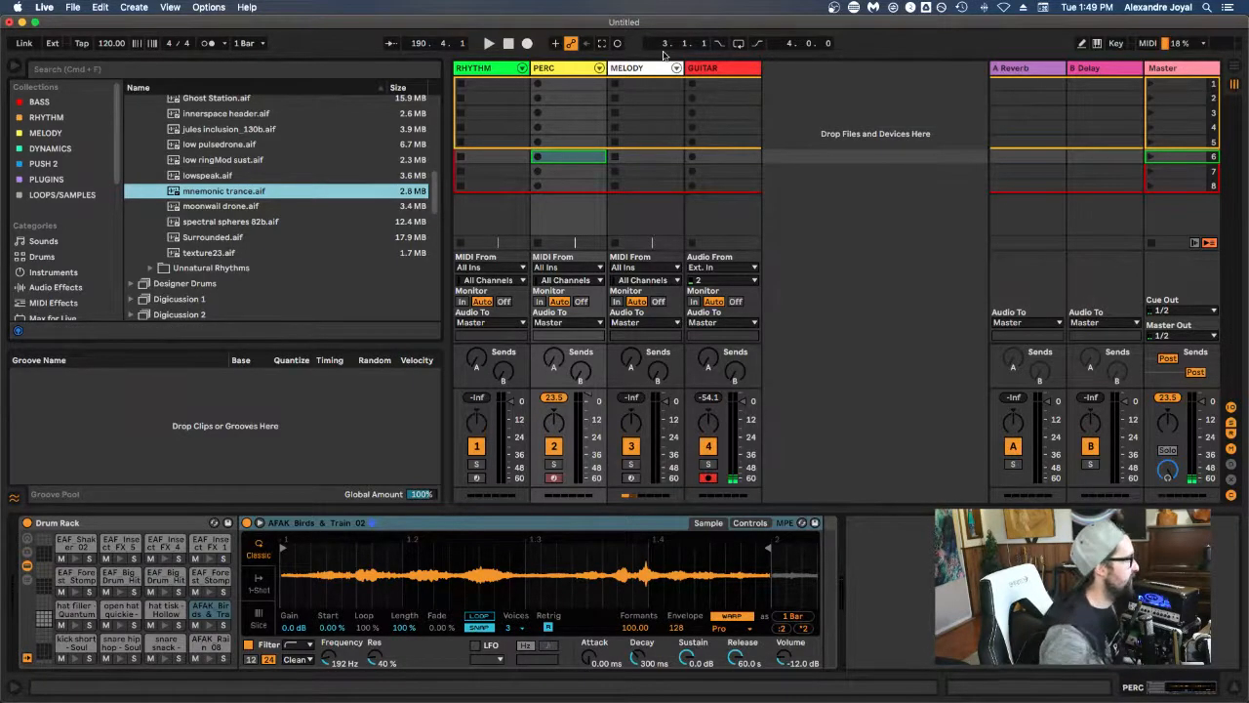
pyautogui.press('super+shift+t')
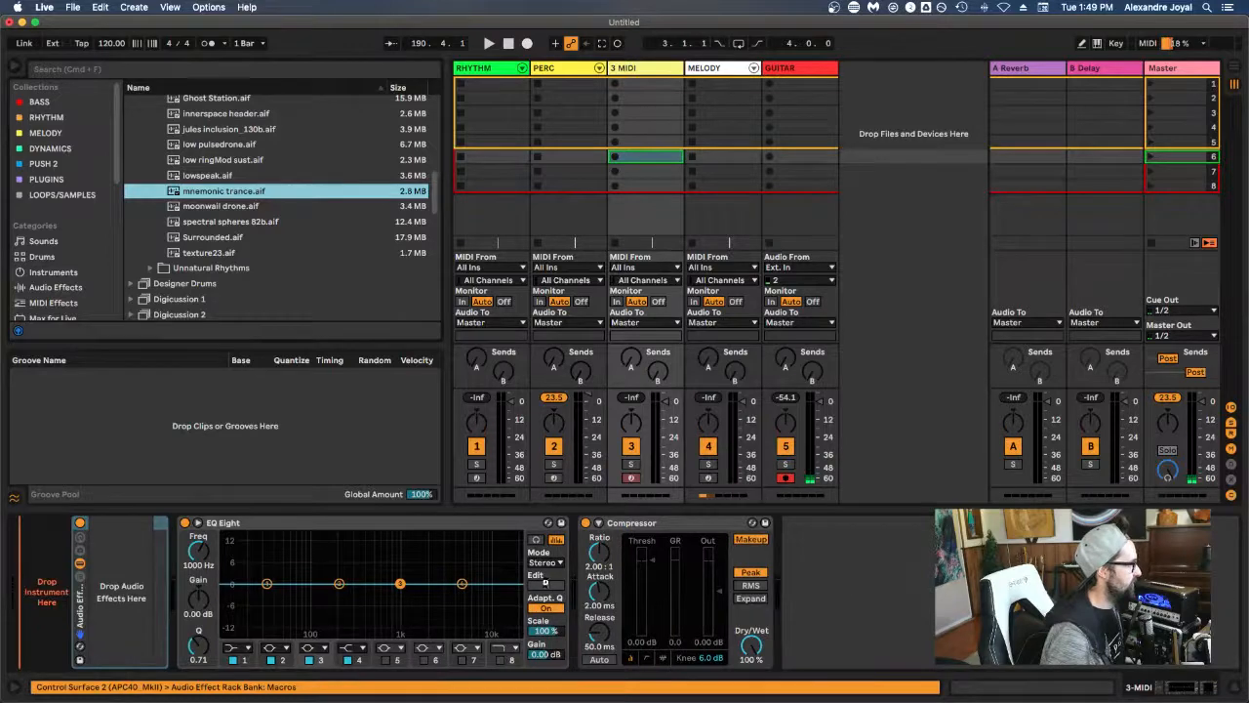
pyautogui.press('Return')
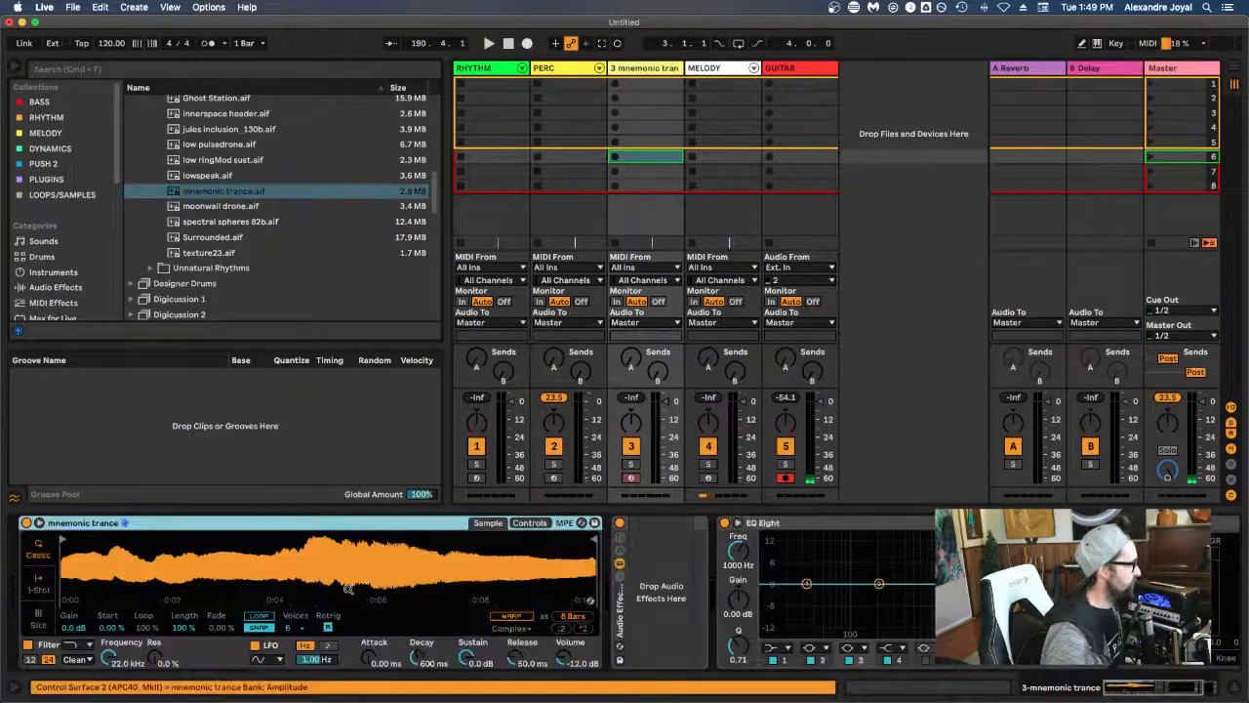
# Step: Delete the audio effect rack, EQ Eight and Compressor from the new track, and move the sample's end point to just before its loudest swell
pyautogui.click(704, 527)
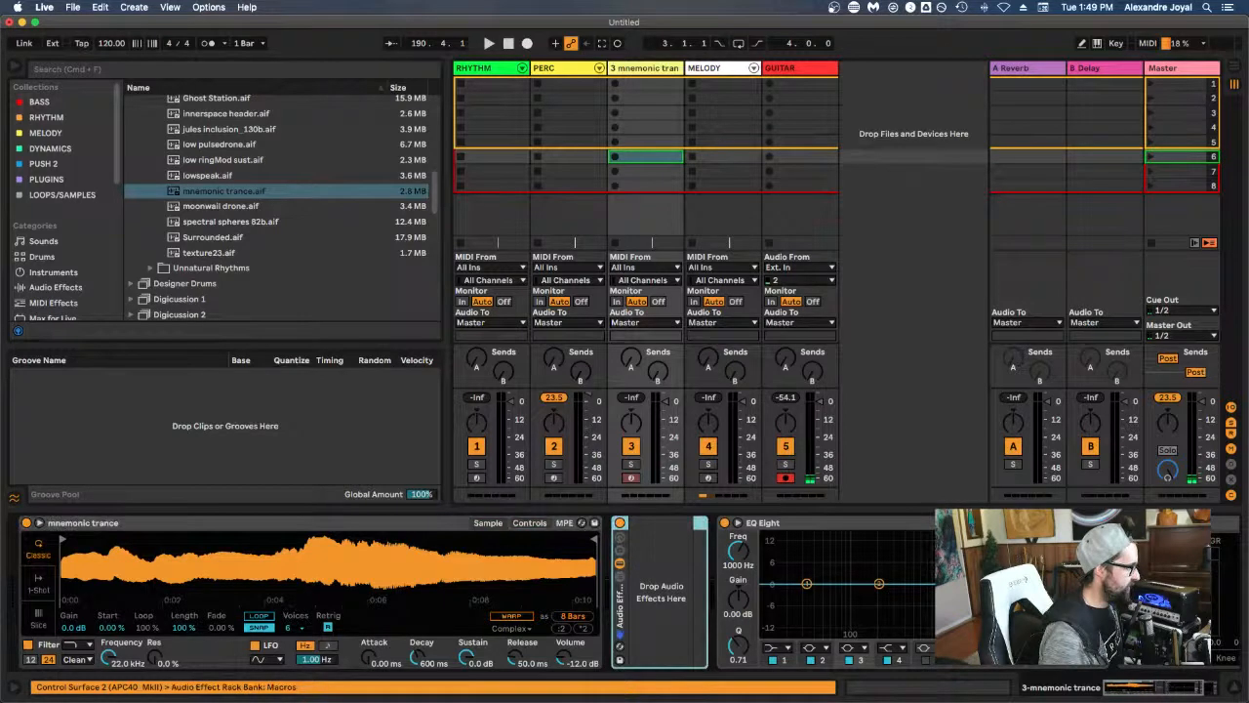
pyautogui.press('Right')
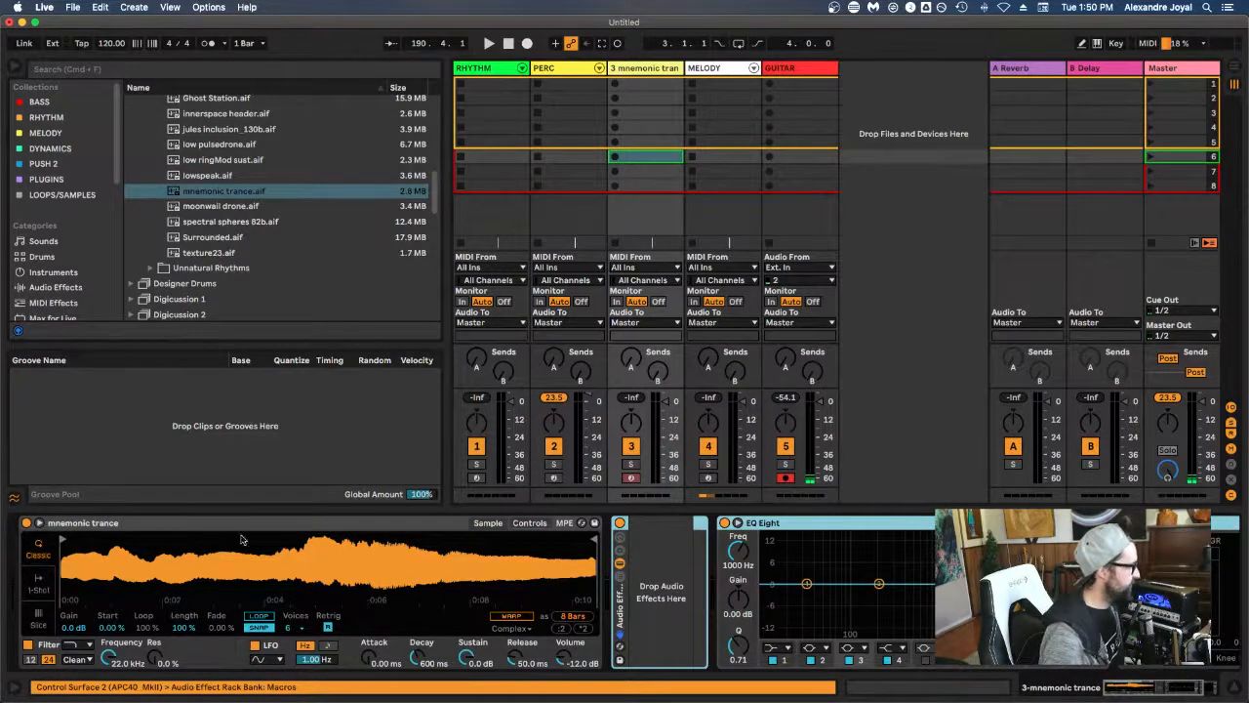
pyautogui.press('Delete')
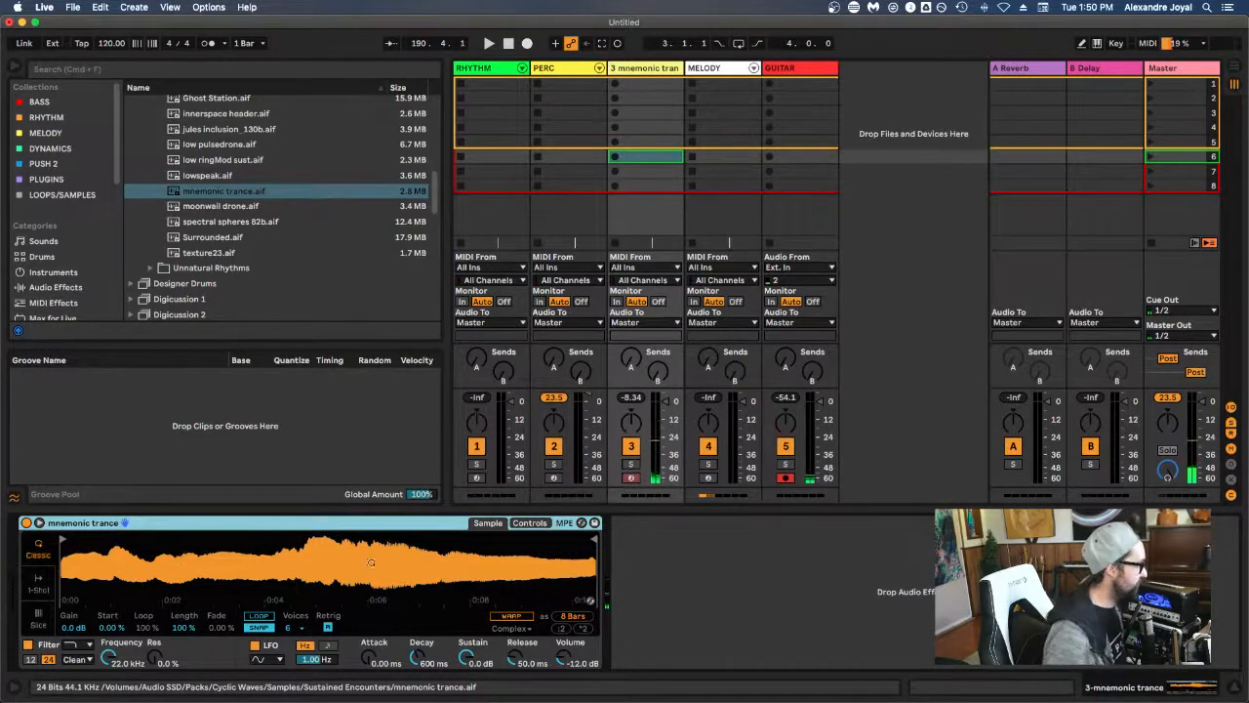
pyautogui.moveTo(592, 538); pyautogui.dragTo(303, 540)
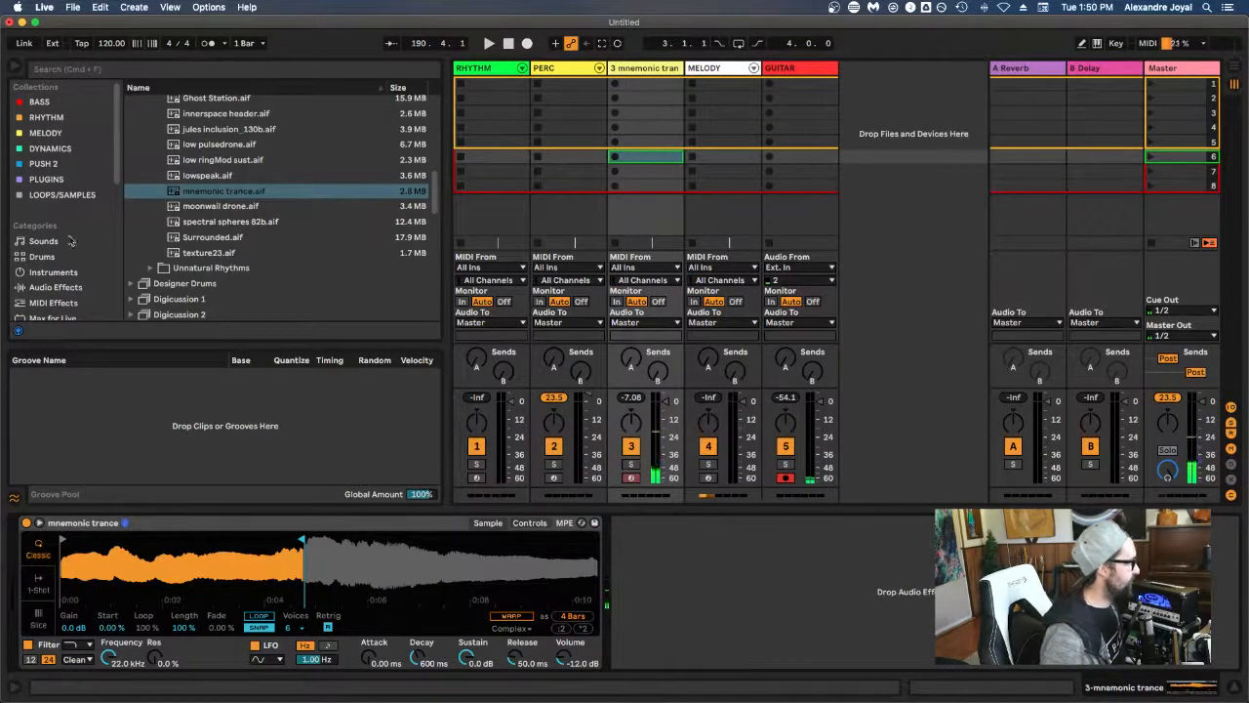
# Step: Add the Tuner from the Utilities audio effects after the mnemonic trance sampler
pyautogui.scroll(-5, 53, 230)
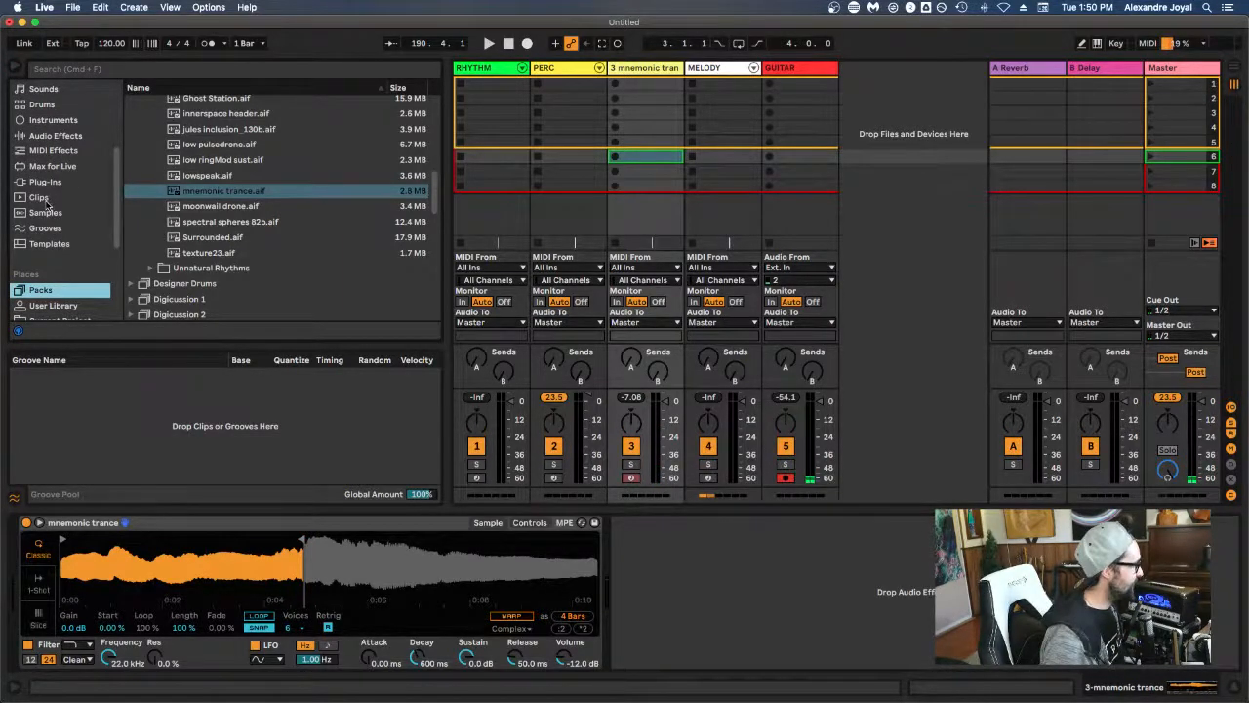
pyautogui.click(54, 135)
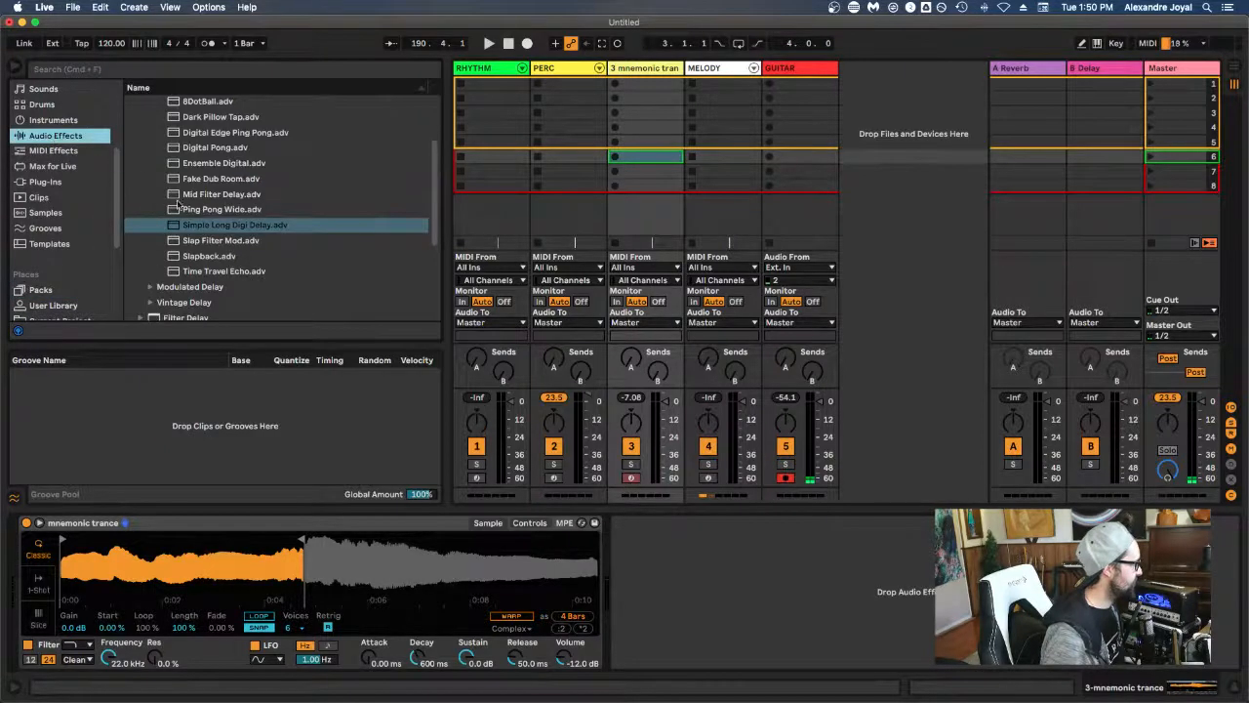
pyautogui.scroll(-4, 146, 290)
pyautogui.click(137, 311)
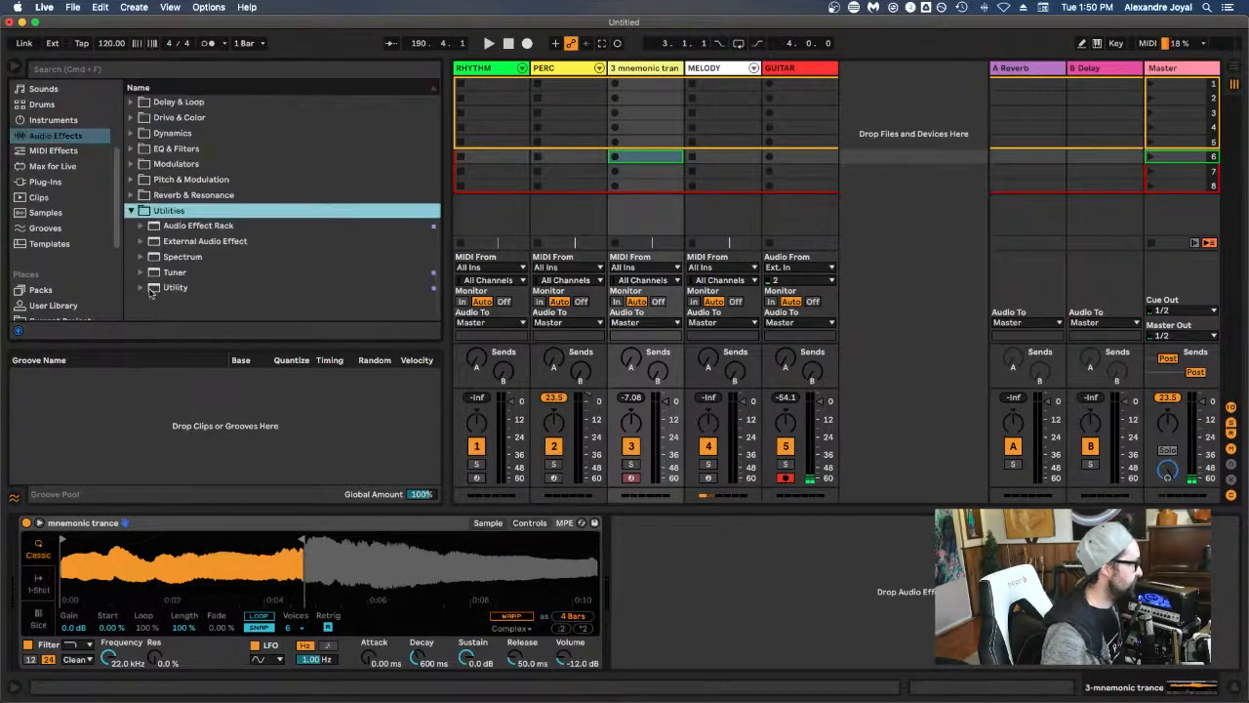
pyautogui.click(142, 274)
pyautogui.moveTo(175, 276); pyautogui.dragTo(674, 607)
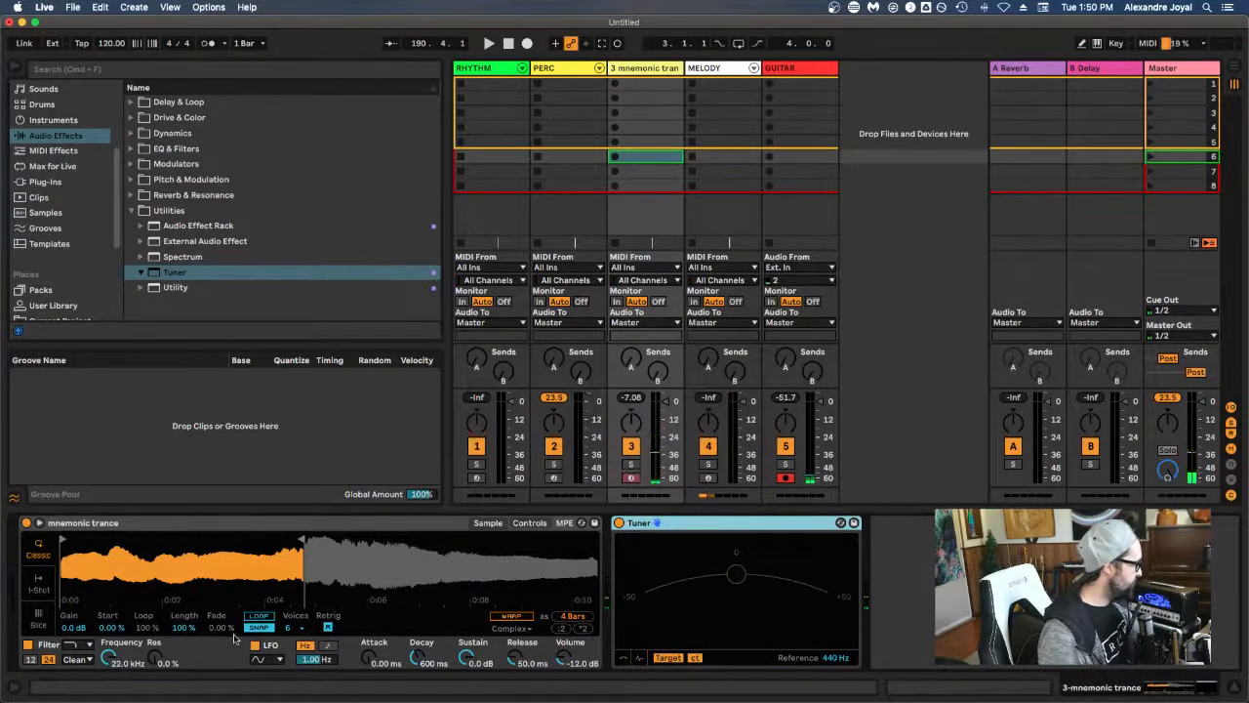
# Step: Tune the mnemonic trance sample toward C by setting its transposition to -3 st and detune to -9 ct
pyautogui.click(530, 522)
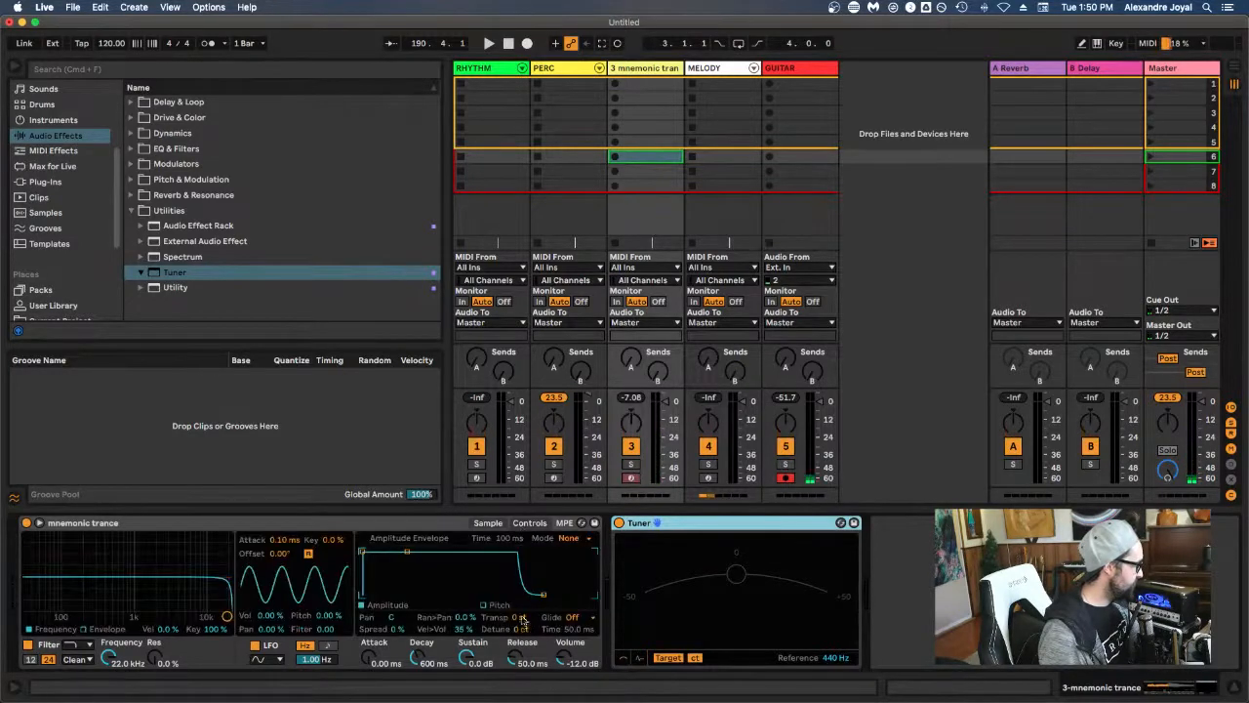
pyautogui.moveTo(517, 629); pyautogui.dragTo(517, 677)
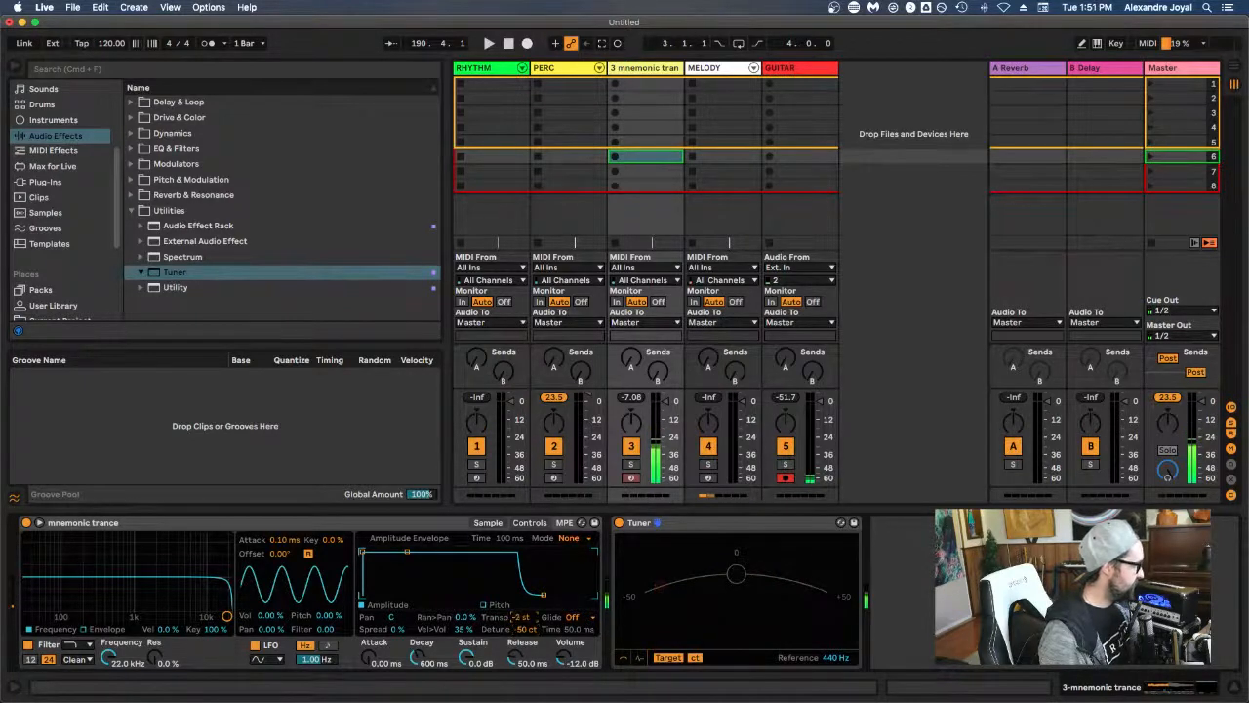
pyautogui.moveTo(521, 618); pyautogui.dragTo(522, 622)
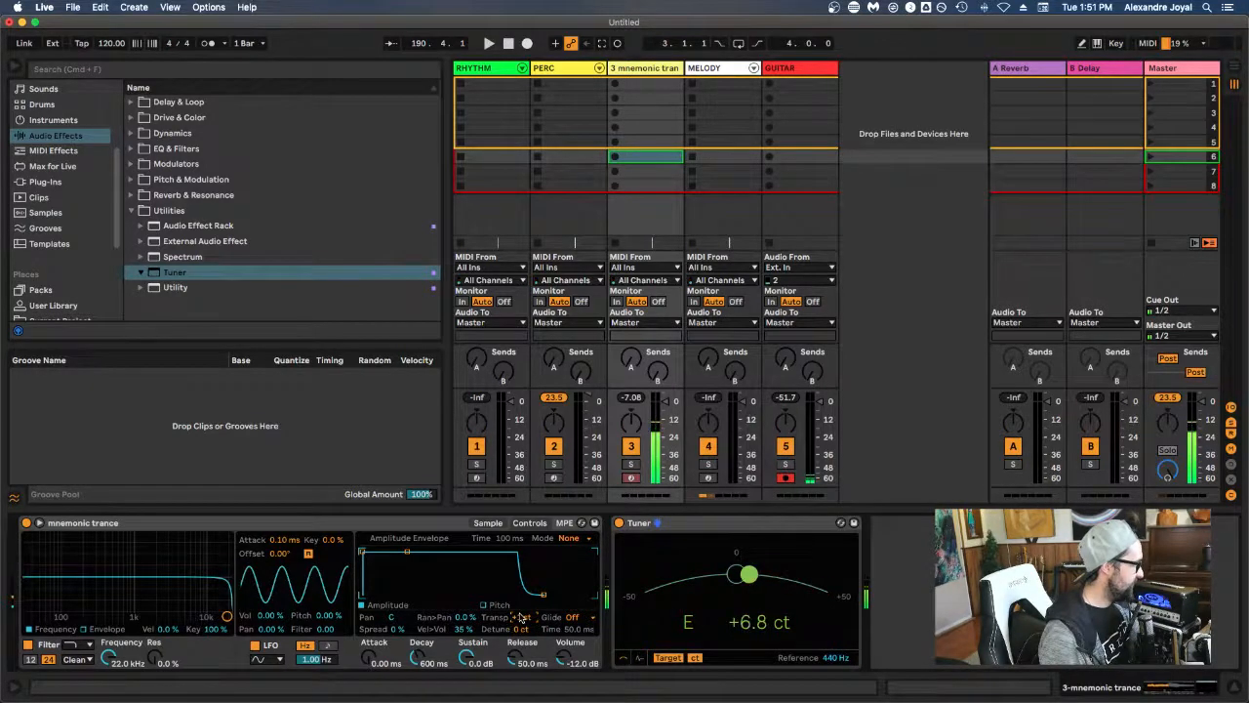
pyautogui.moveTo(522, 618); pyautogui.dragTo(521, 622)
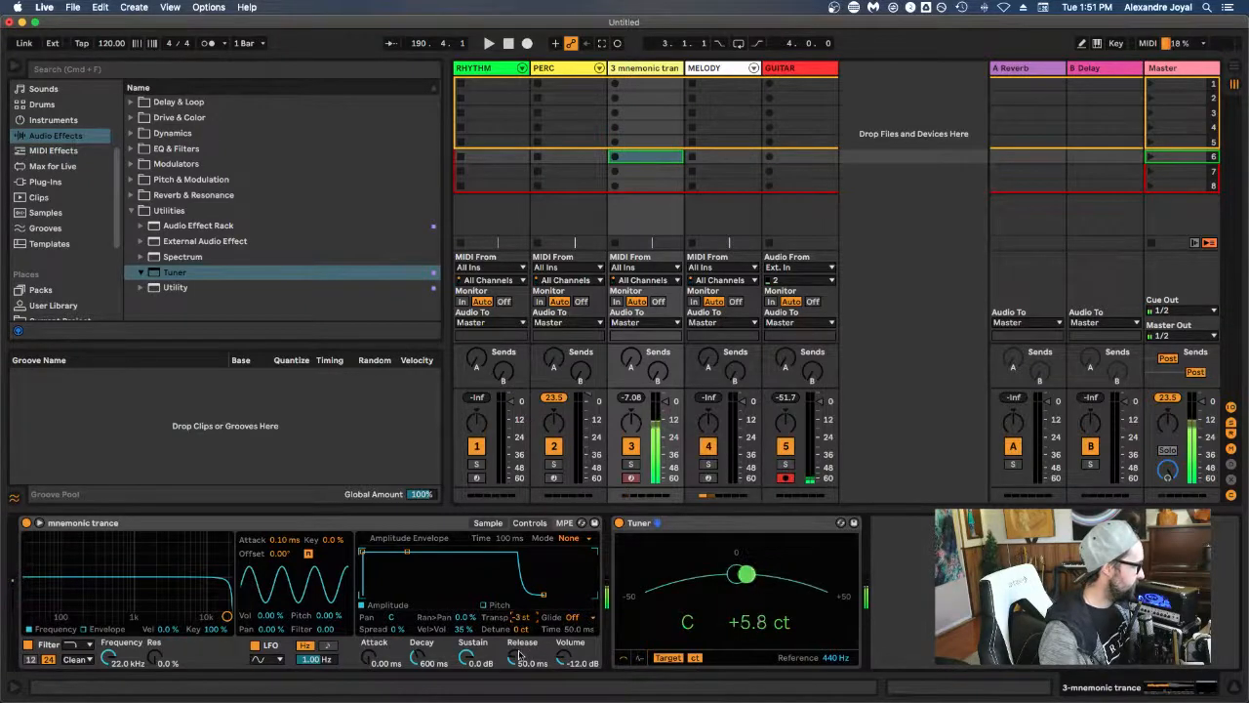
pyautogui.moveTo(522, 631); pyautogui.dragTo(522, 629)
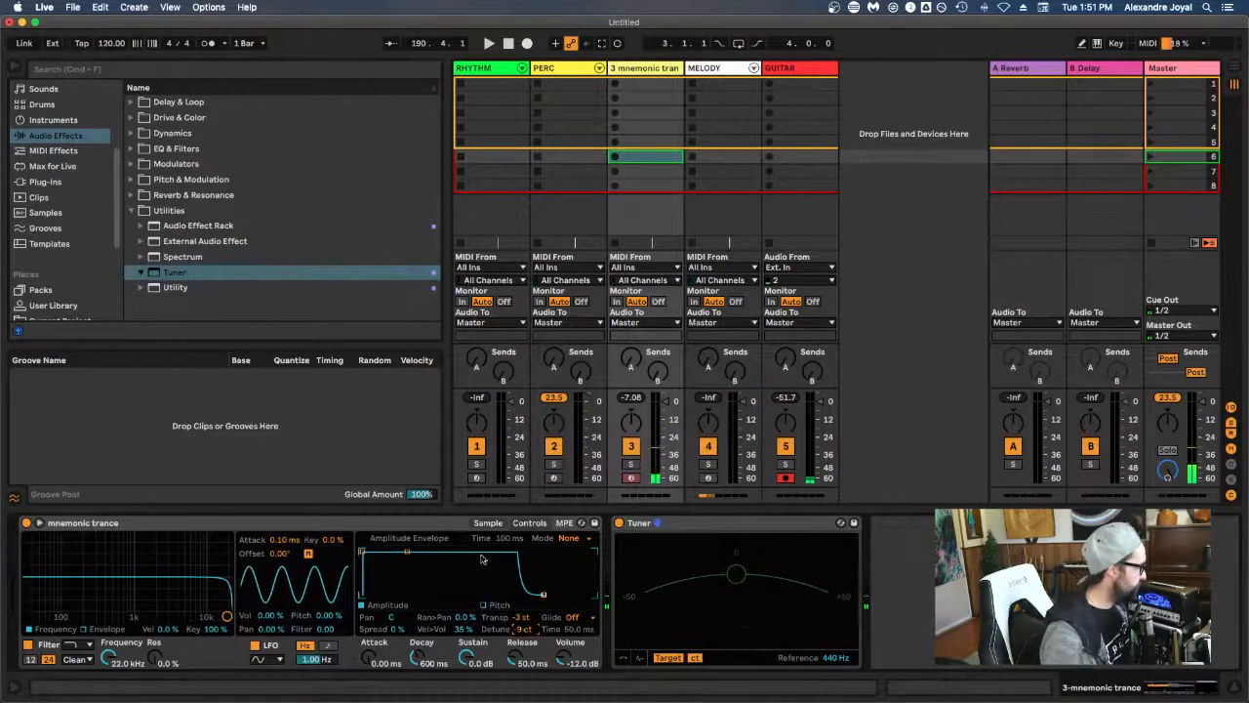
# Step: Move the mnemonic trance sample's start point slightly past its beginning and set its detune to -1 ct
pyautogui.click(488, 523)
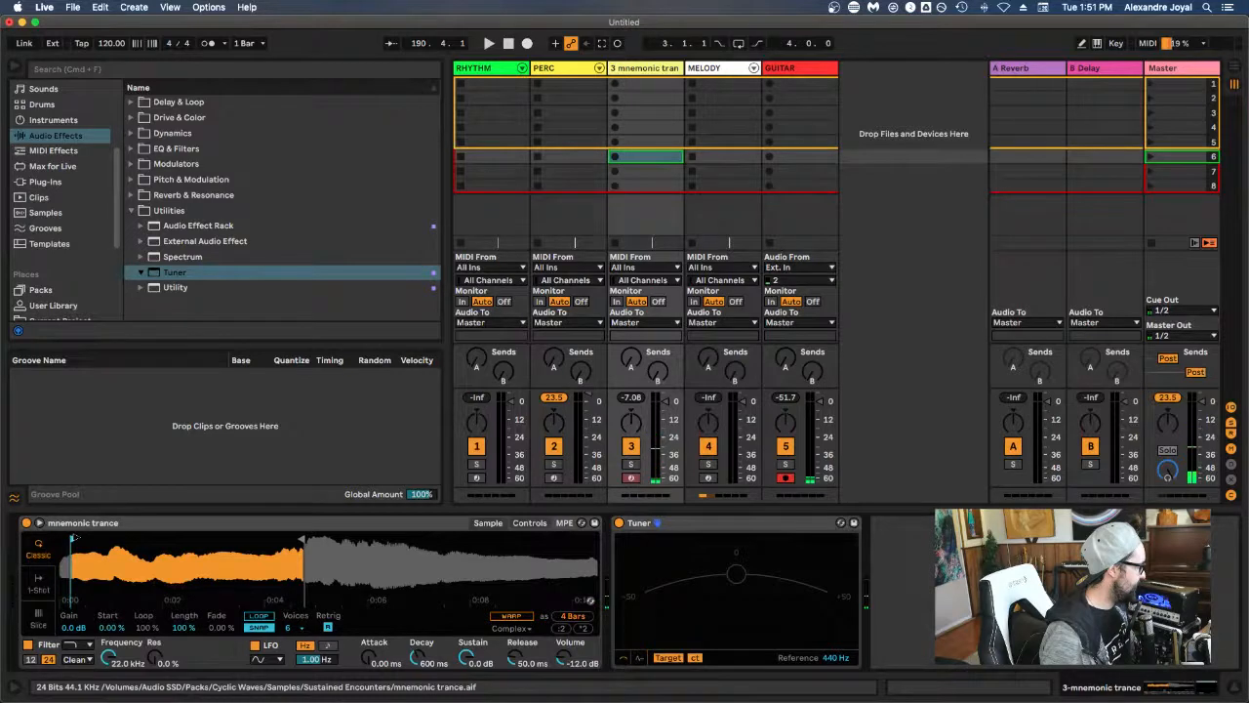
pyautogui.click(532, 524)
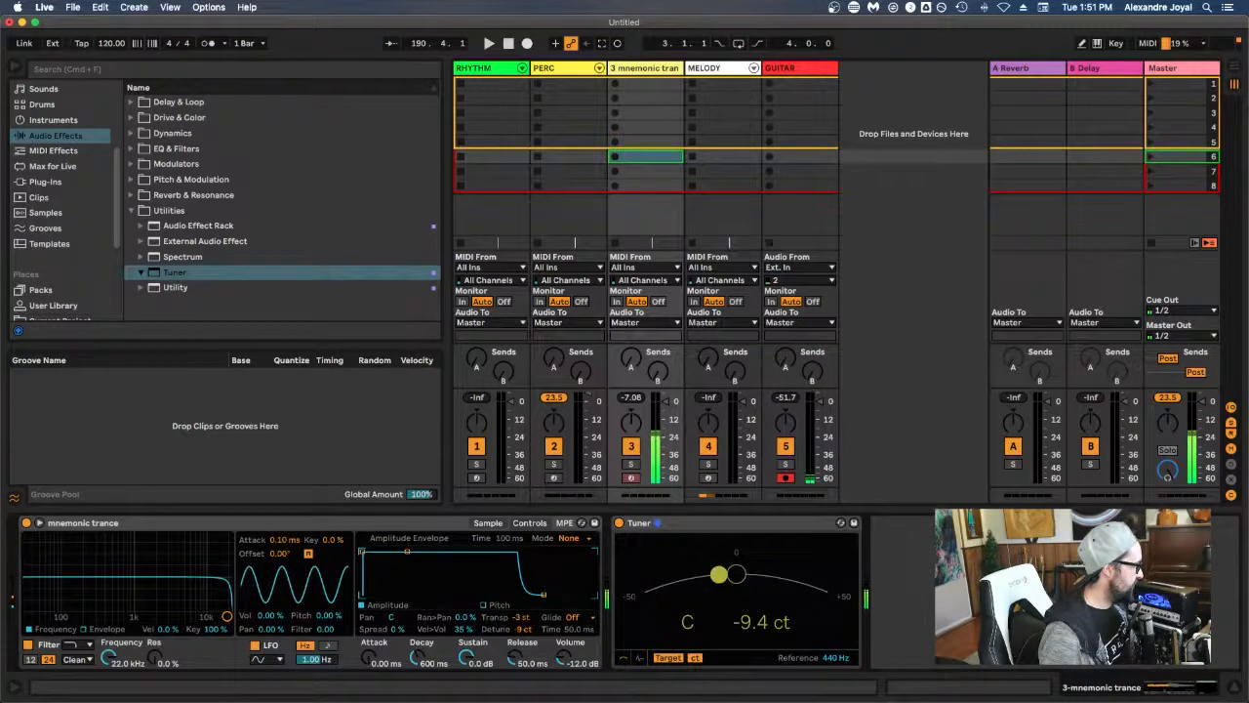
pyautogui.moveTo(524, 628); pyautogui.dragTo(524, 620)
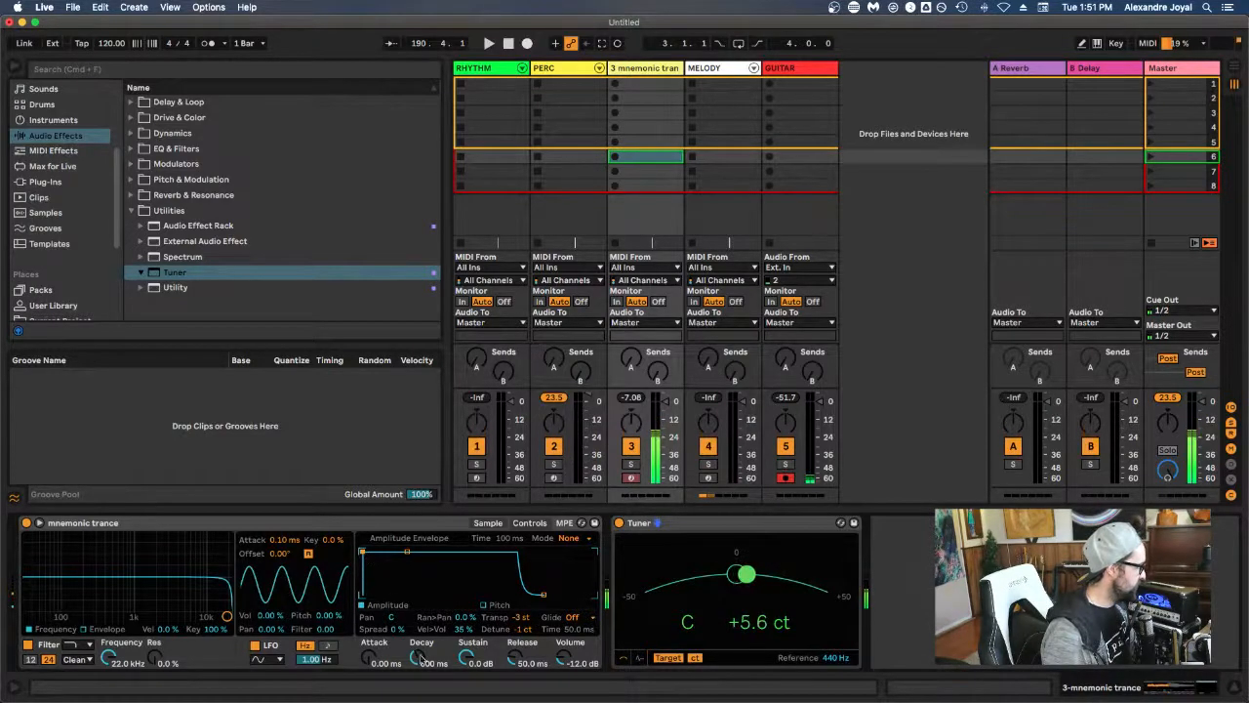
# Step: Raise the mnemonic trance sampler's volume to -6.29 dB and set its filter to 4.14 kHz with 36% resonance
pyautogui.moveTo(564, 664); pyautogui.dragTo(564, 661)
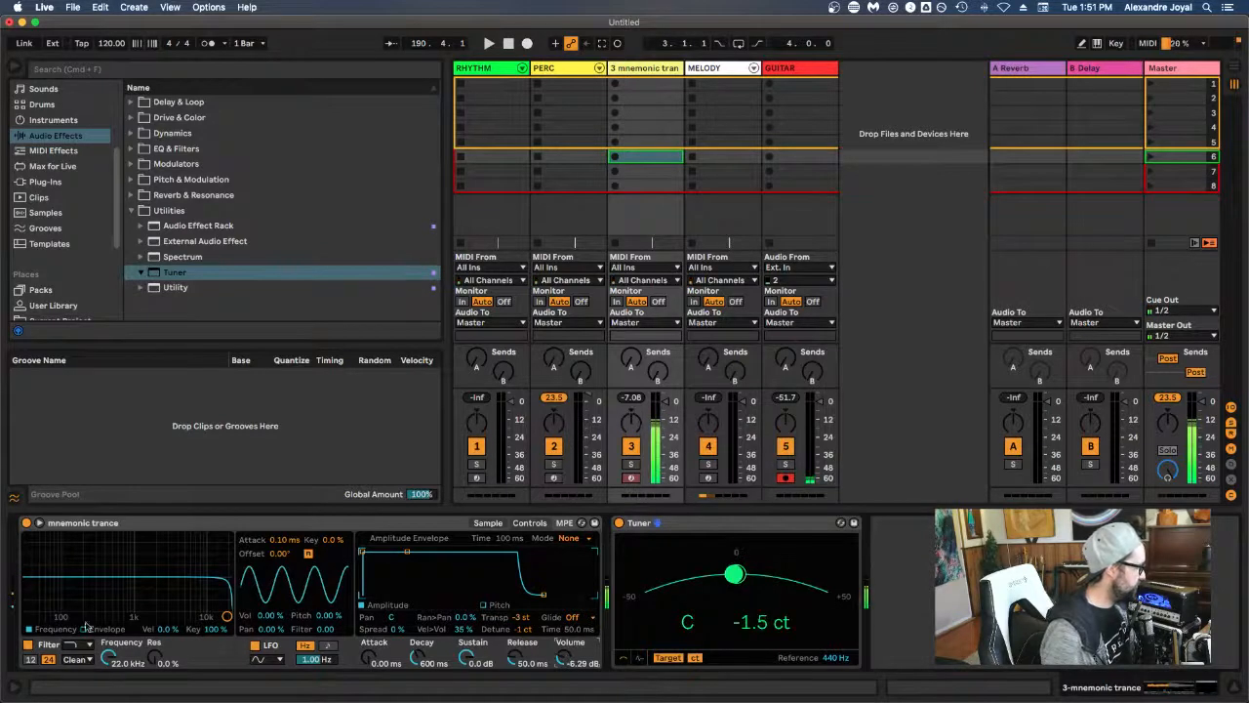
pyautogui.moveTo(224, 617); pyautogui.dragTo(177, 596)
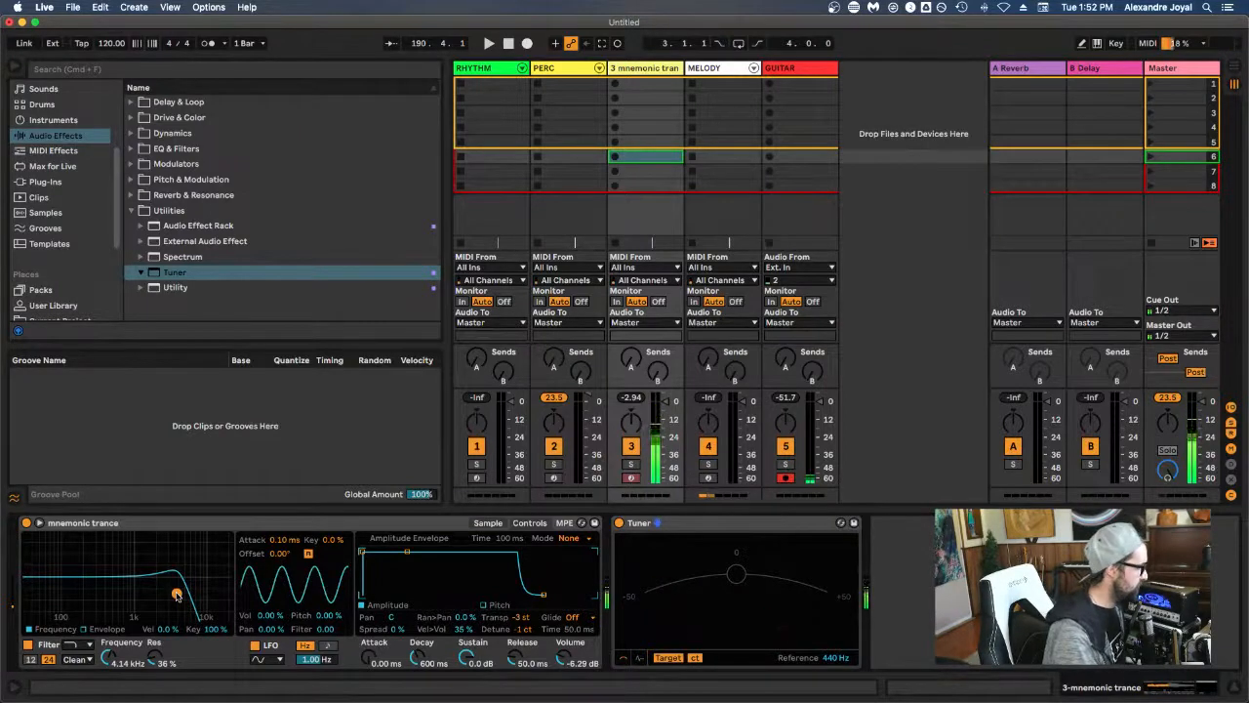
# Step: Delete the Tuner from the track and group the mnemonic trance sampler into an Instrument Rack
pyautogui.click(689, 521)
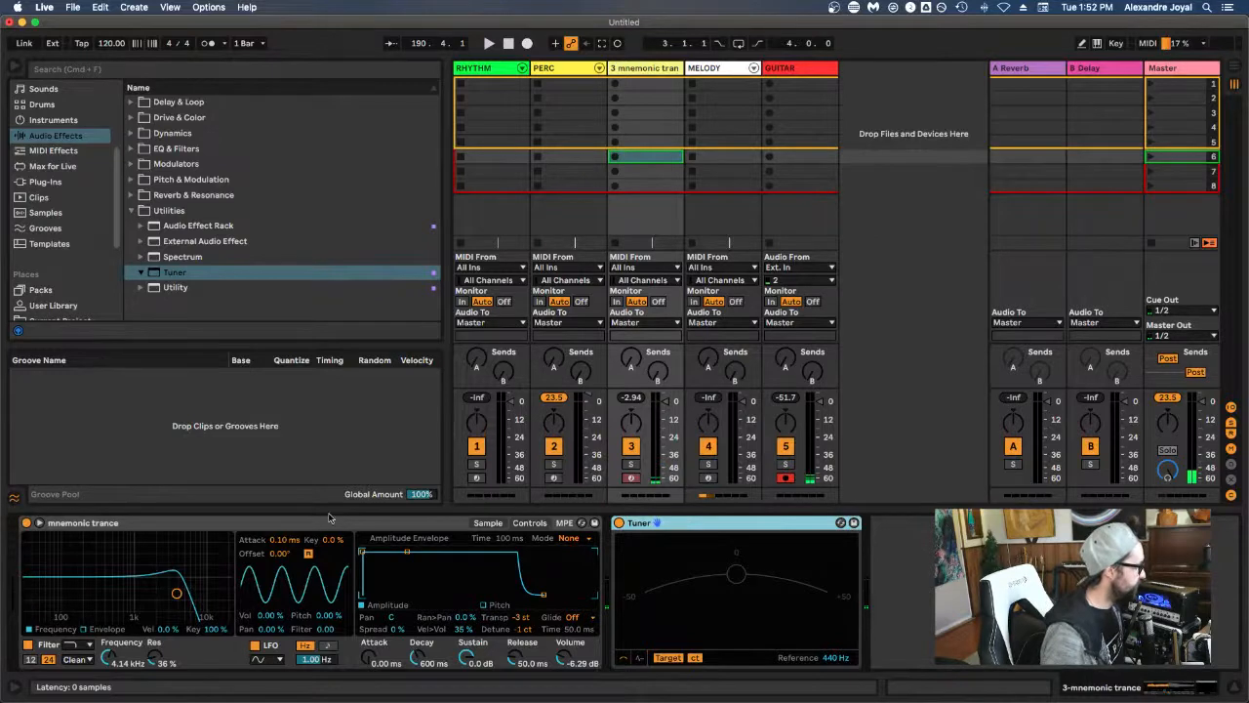
pyautogui.press('Delete')
pyautogui.click(488, 523)
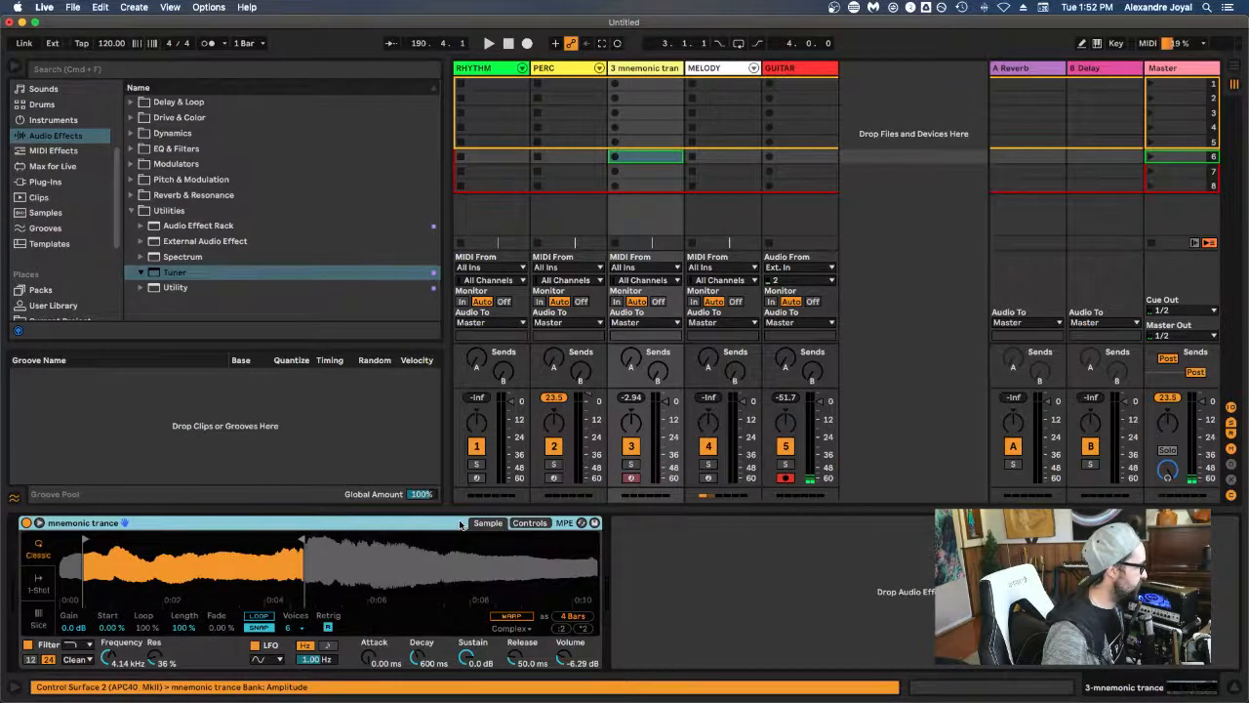
pyautogui.press('super+g')
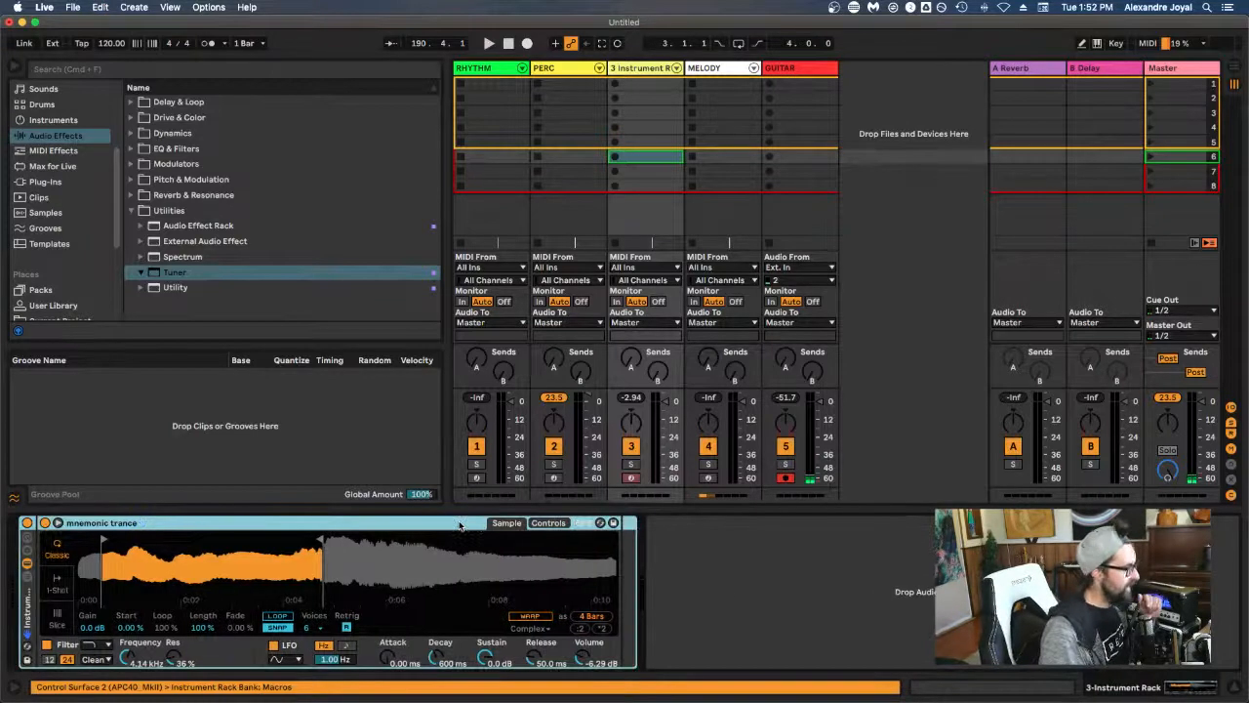
# Step: Show the Instrument Rack's macro controls and hide its macro variations
pyautogui.click(27, 552)
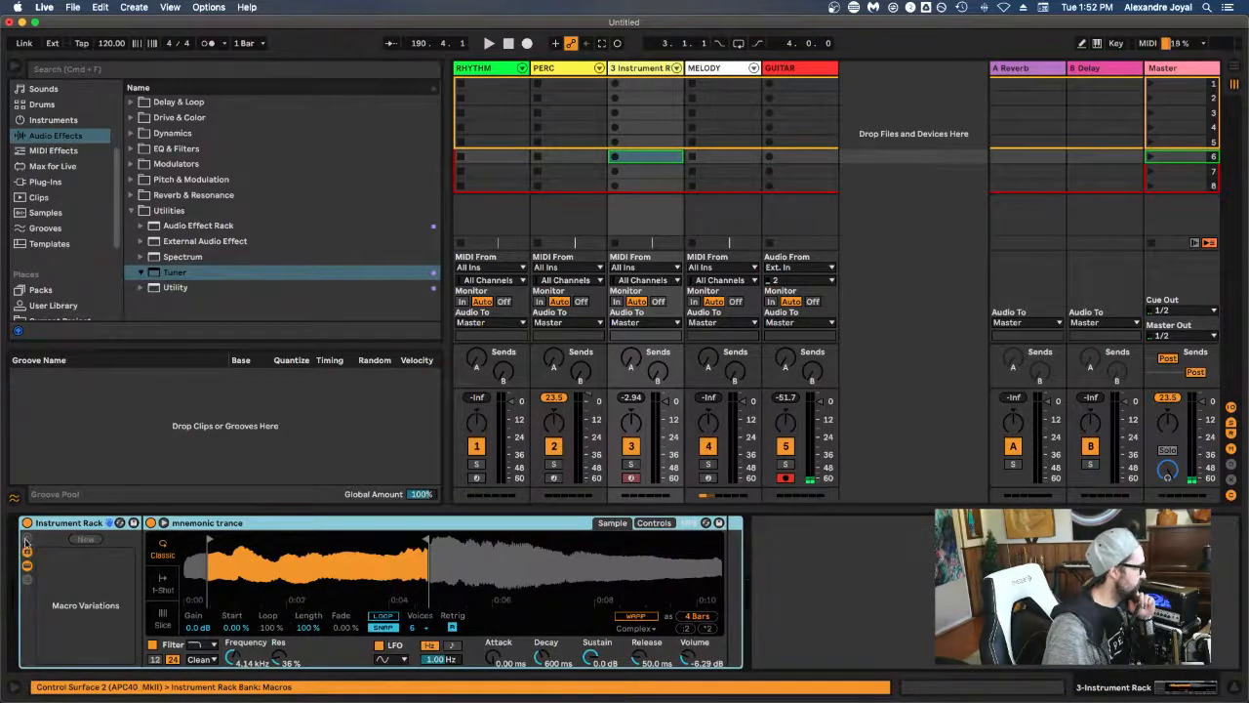
pyautogui.click(27, 538)
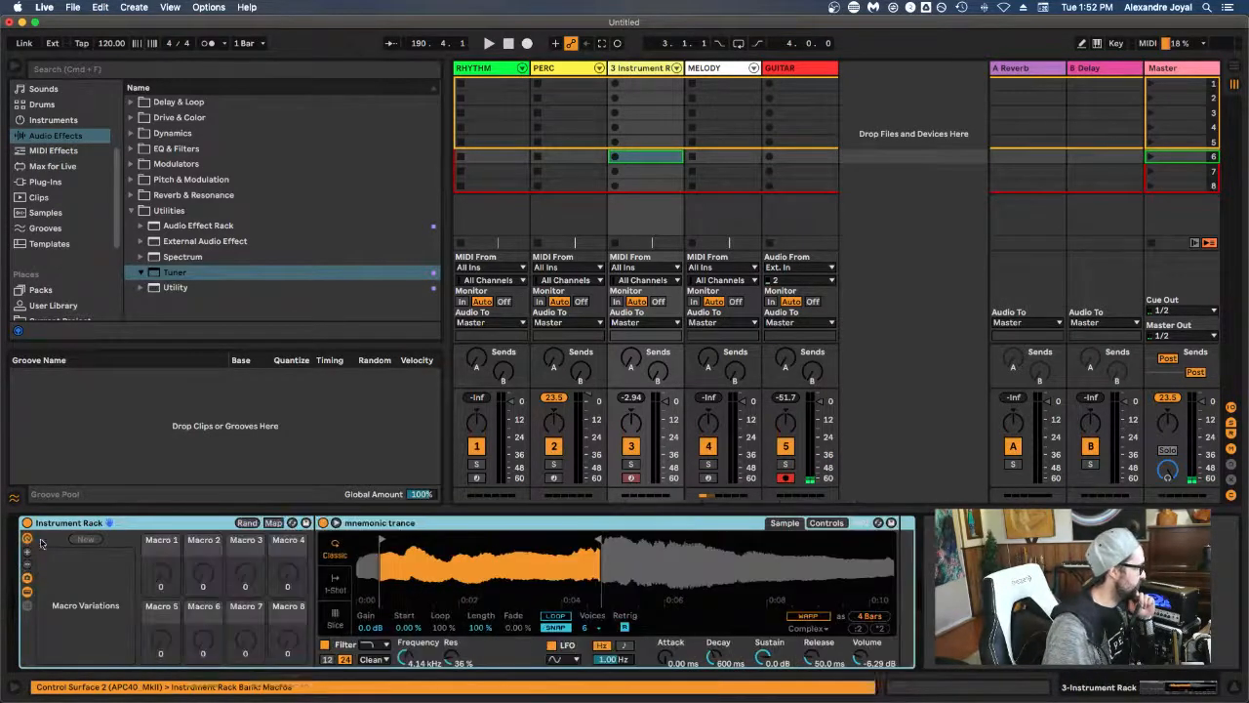
pyautogui.click(27, 590)
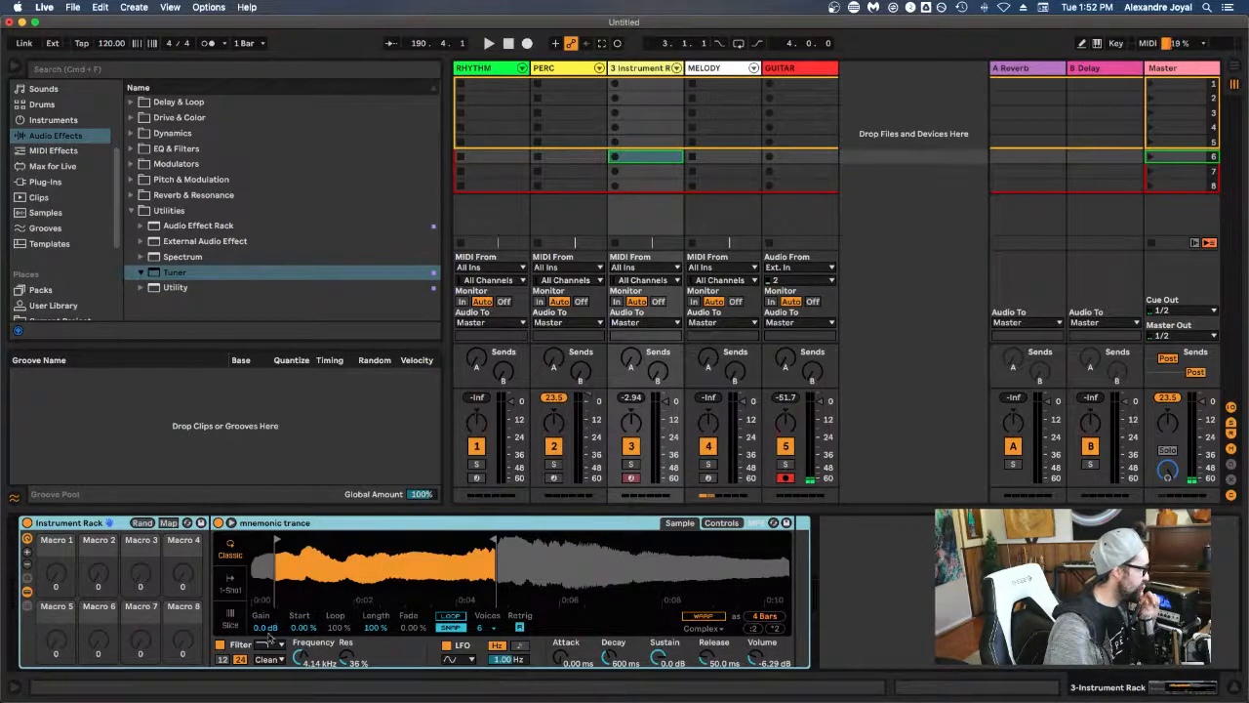
# Step: Snap the mnemonic trance sample's start marker and keep its start at 0.00%
pyautogui.rightClick(275, 543)
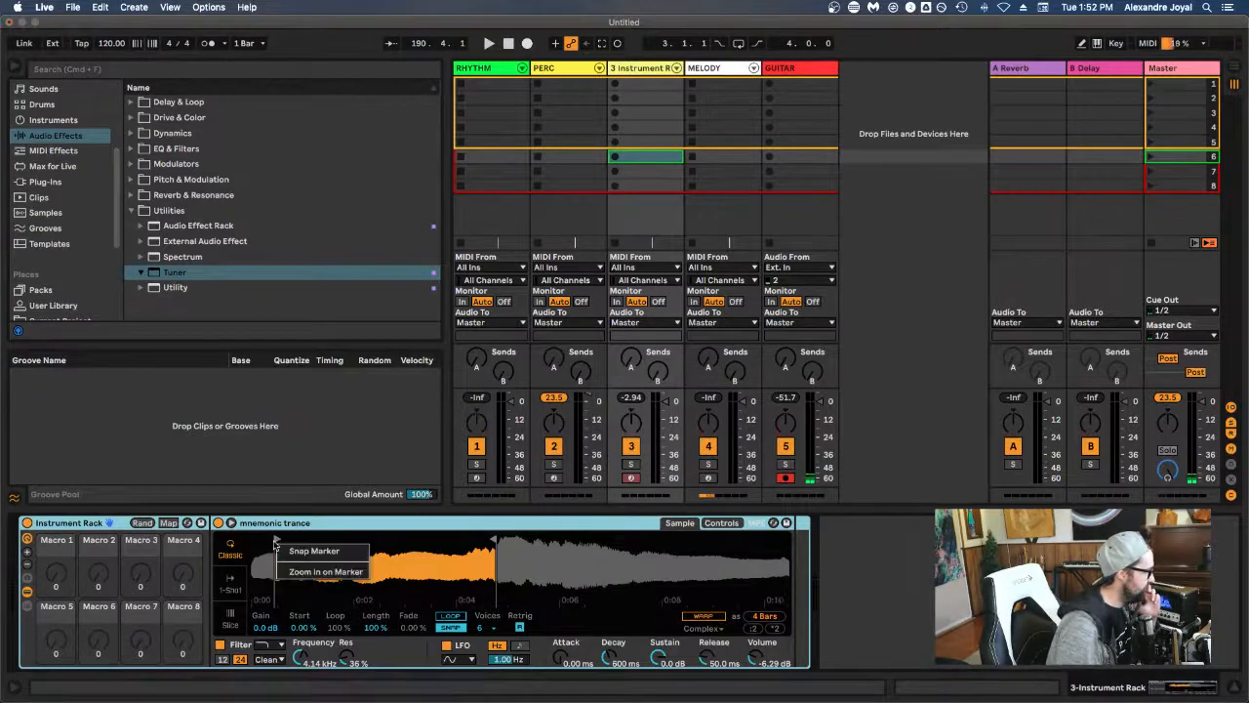
pyautogui.click(322, 552)
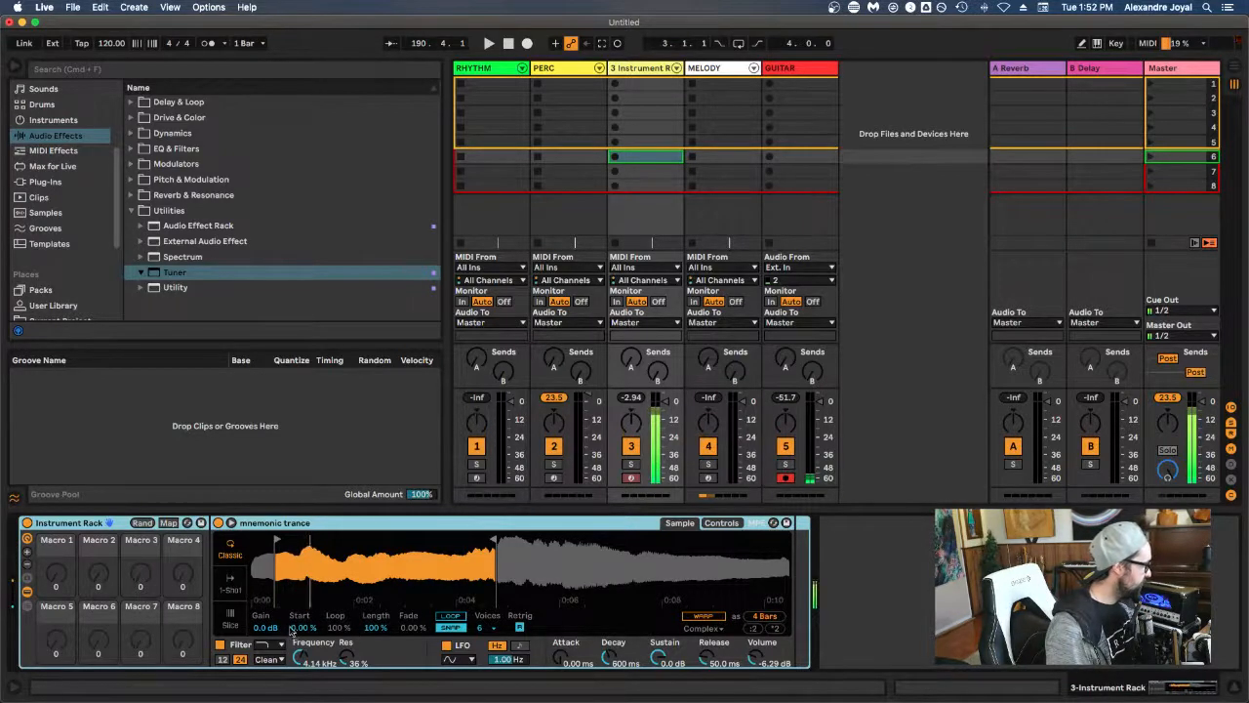
pyautogui.moveTo(299, 628)
pyautogui.mouseDown()
pyautogui.moveTo(299, 615)
pyautogui.moveTo(291, 636)
pyautogui.mouseUp()
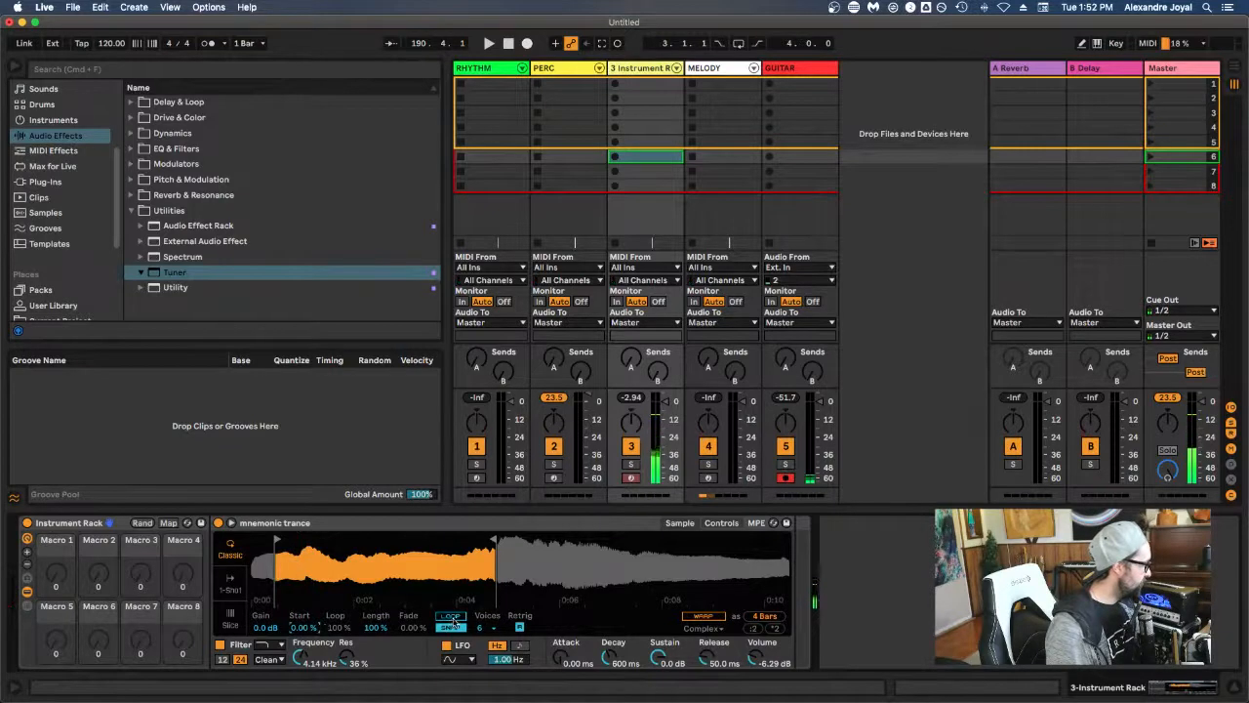
# Step: Turn on looping for the mnemonic trance sample and set its loop amount to 100%
pyautogui.click(337, 628)
pyautogui.moveTo(338, 627); pyautogui.dragTo(337, 639)
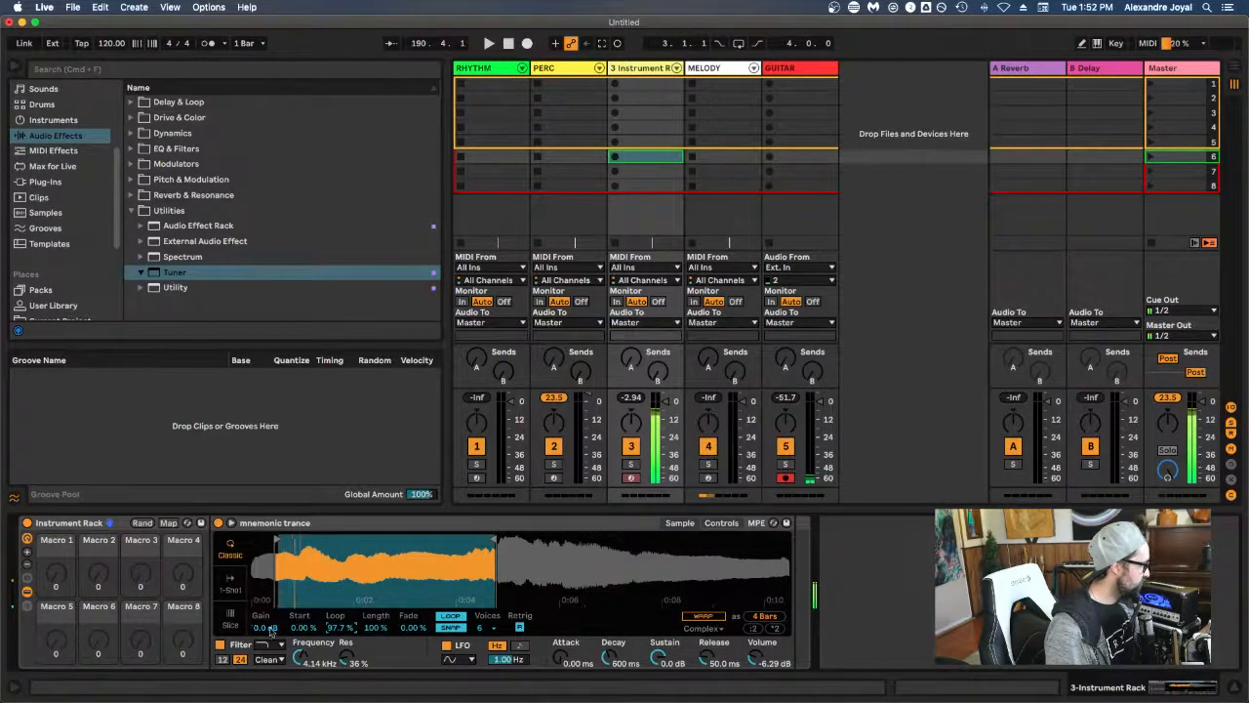
pyautogui.moveTo(345, 641); pyautogui.dragTo(344, 634)
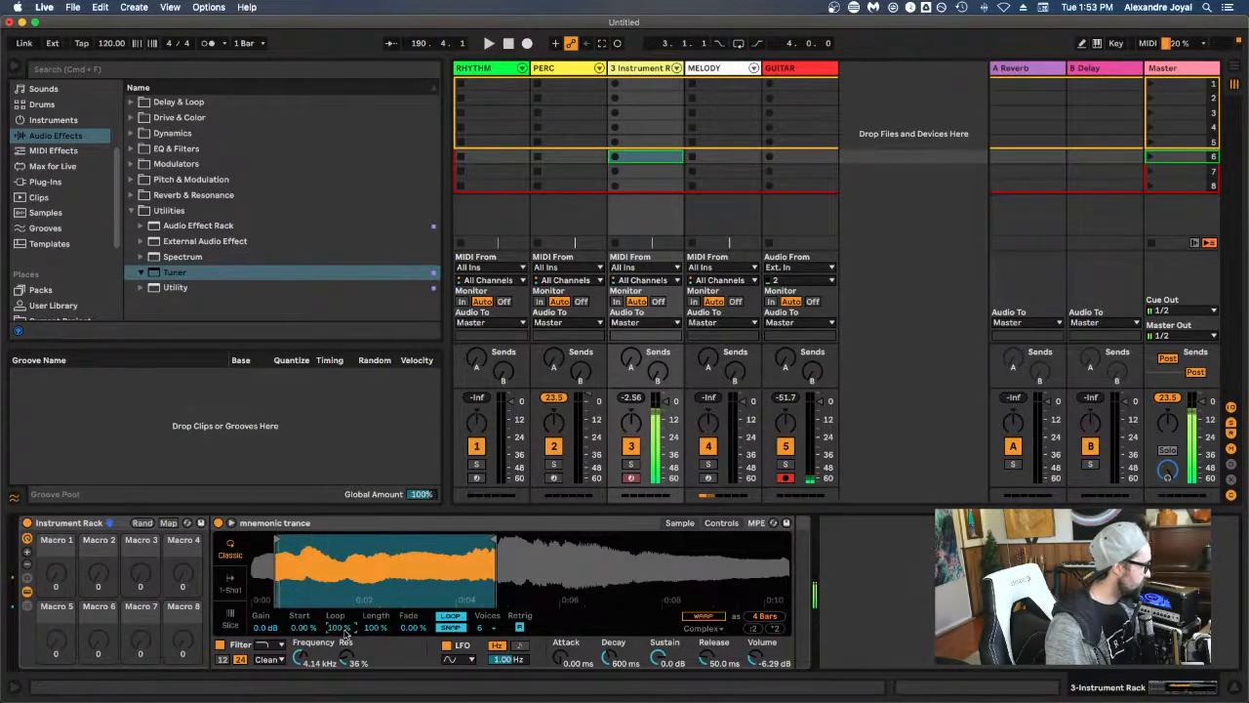
pyautogui.click(520, 628)
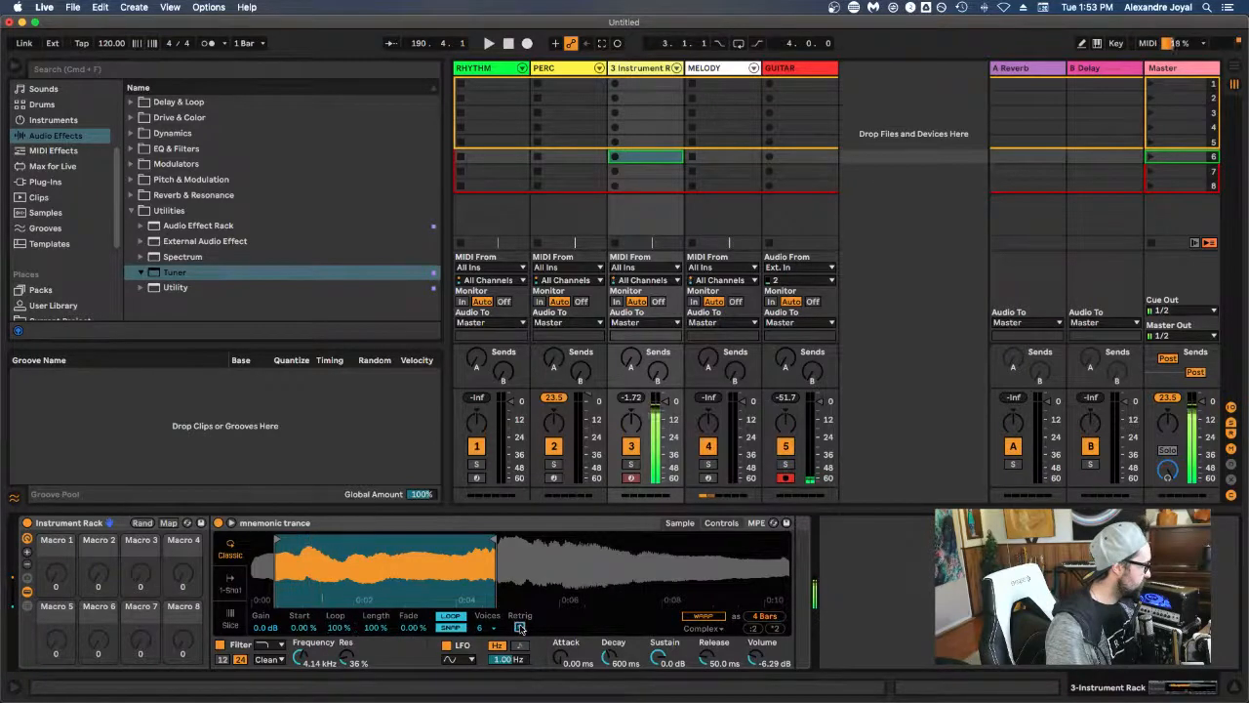
# Step: Warp the mnemonic trance sample as 4 bars and sync the LFO rate to 1/16
pyautogui.click(765, 616)
pyautogui.press('Return')
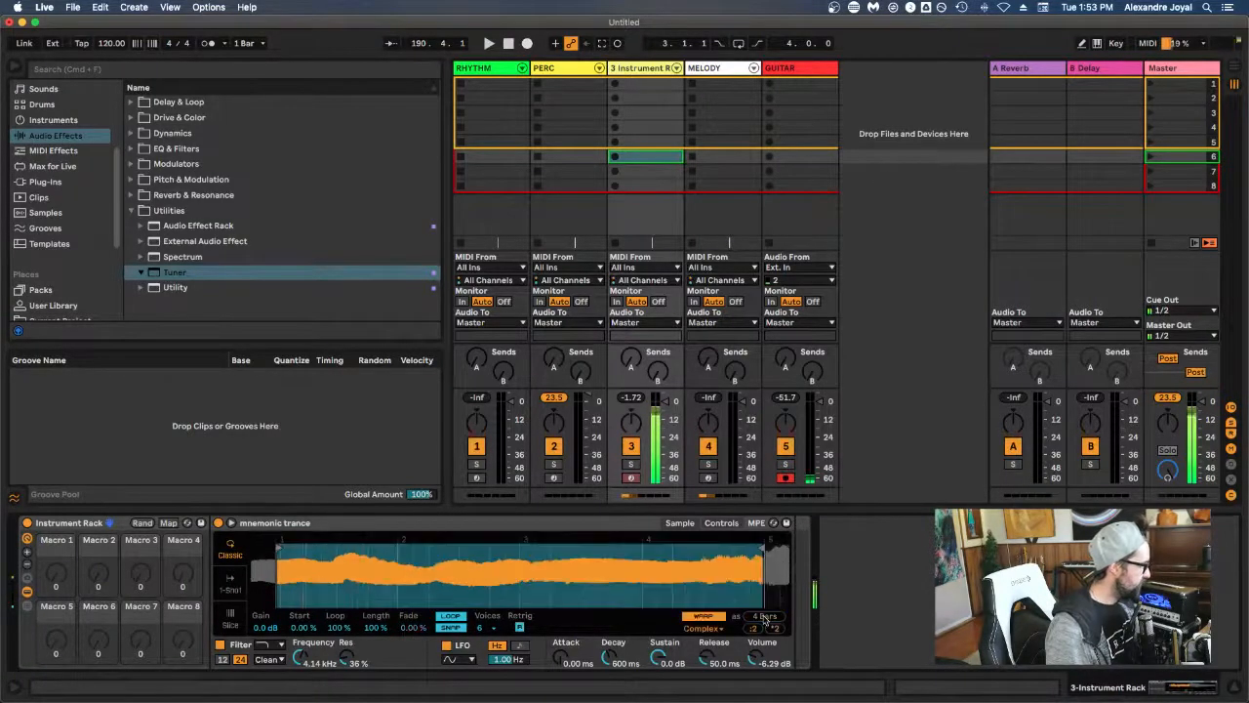
pyautogui.click(519, 646)
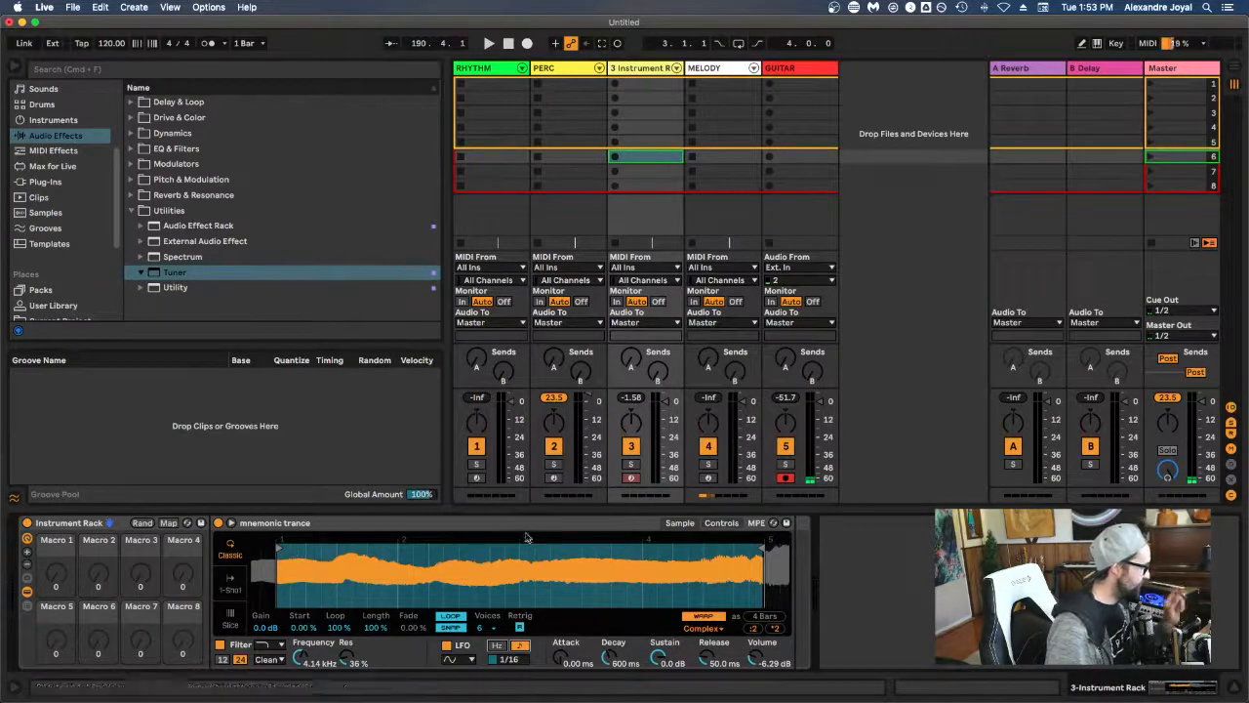
# Step: Check the sampler's filter, LFO and envelope controls and return to the sample view
pyautogui.click(712, 523)
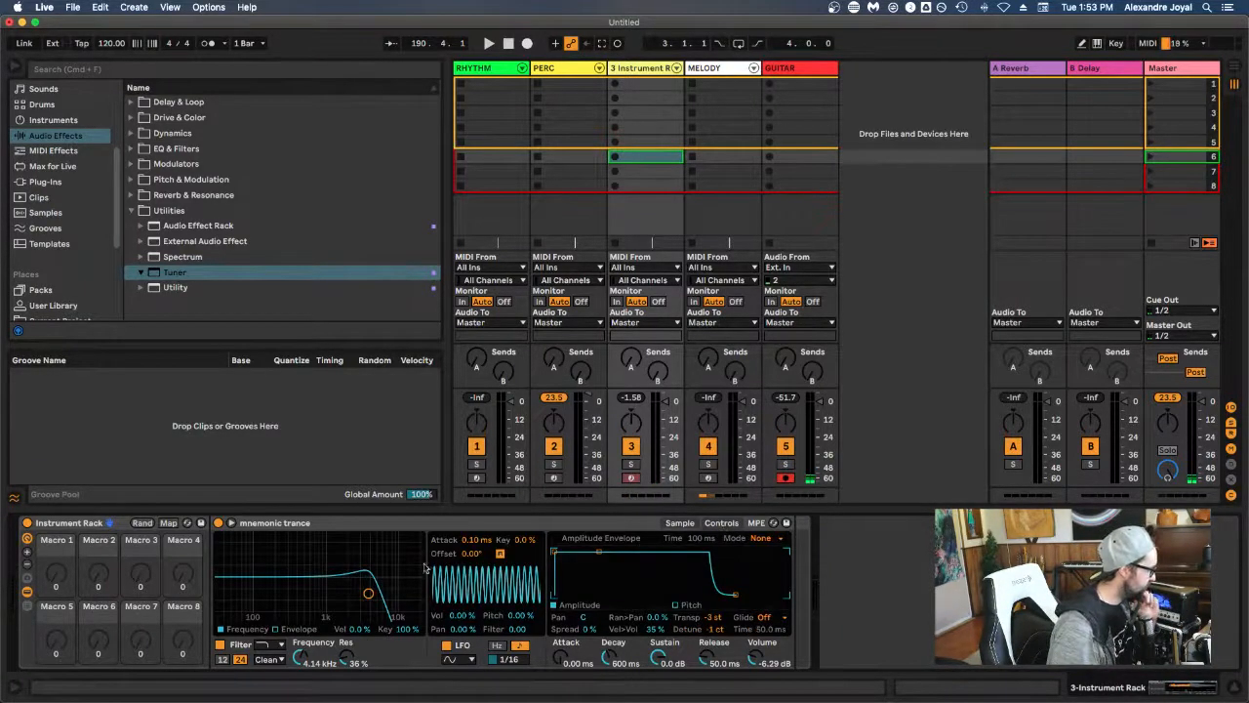
pyautogui.click(761, 529)
pyautogui.click(679, 523)
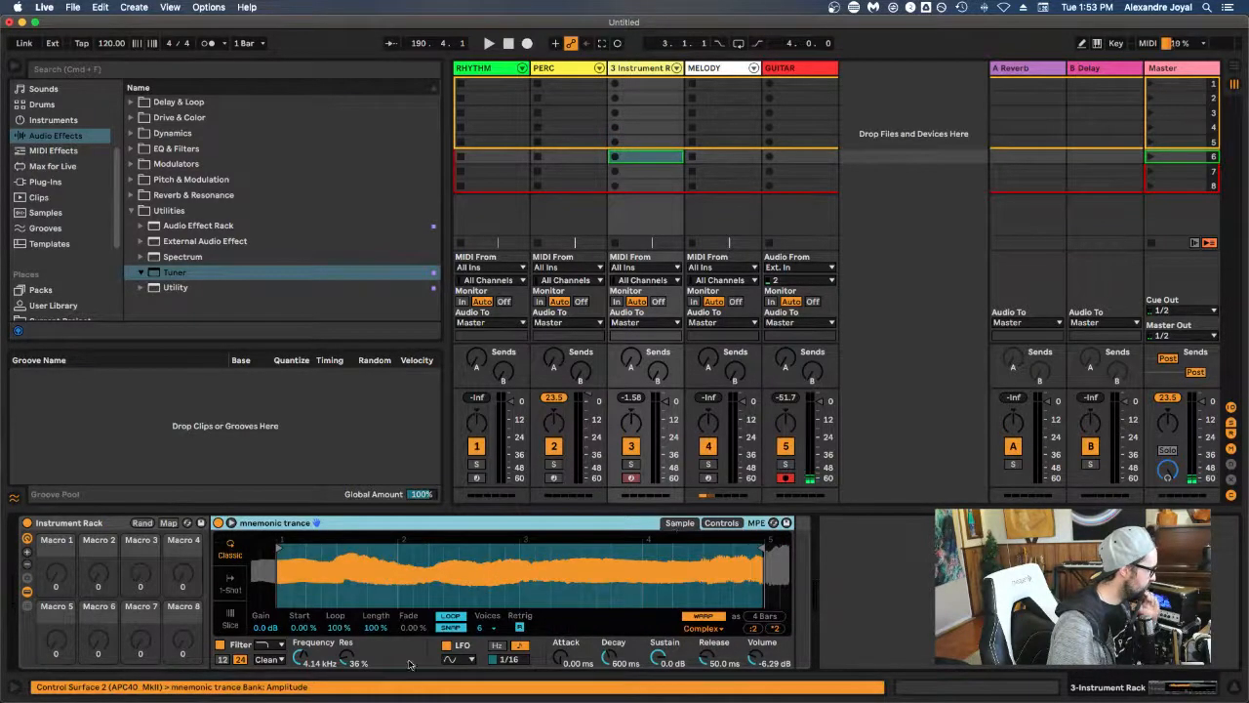
# Step: Try the sampler's Slice and 1-Shot playback modes and return it to Classic mode
pyautogui.click(232, 616)
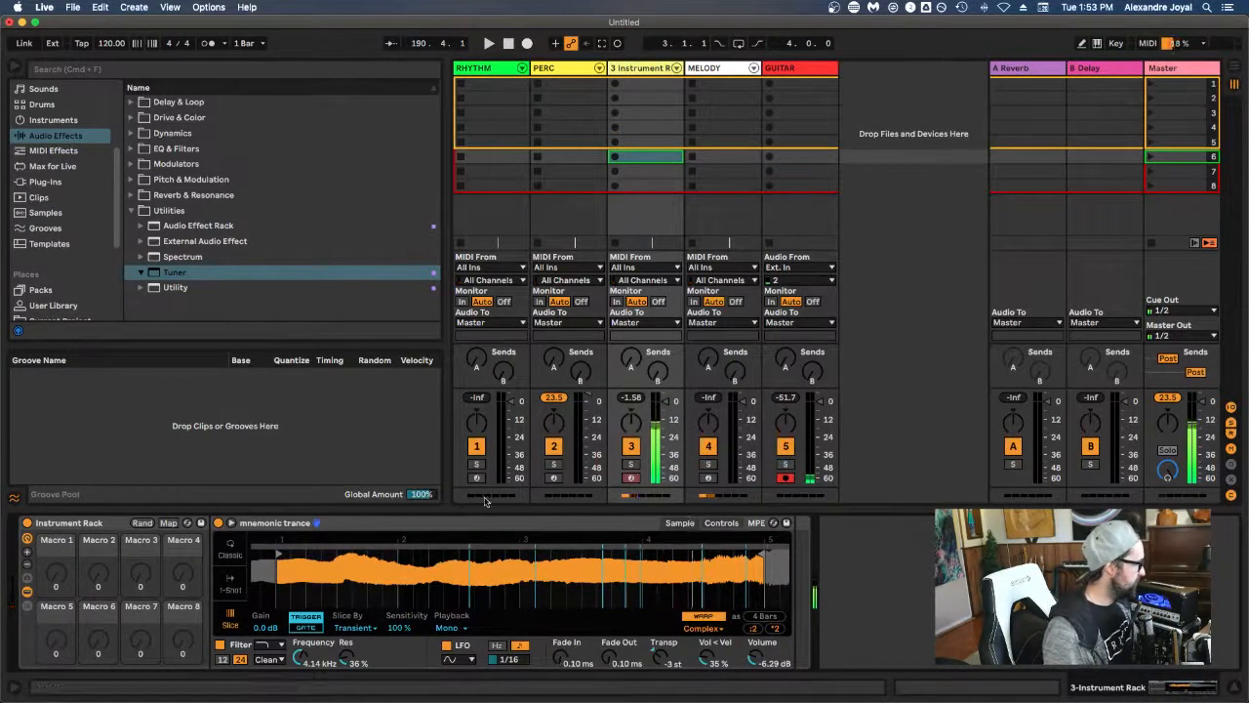
pyautogui.click(231, 554)
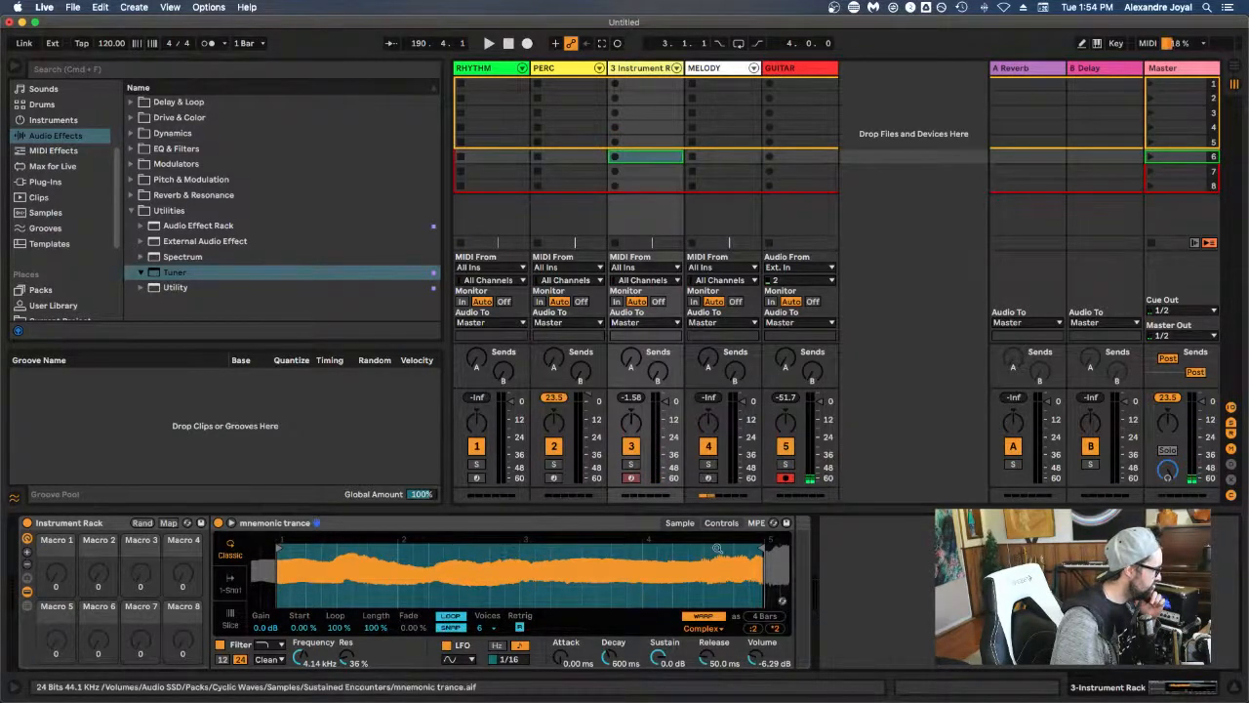
pyautogui.rightClick(767, 551)
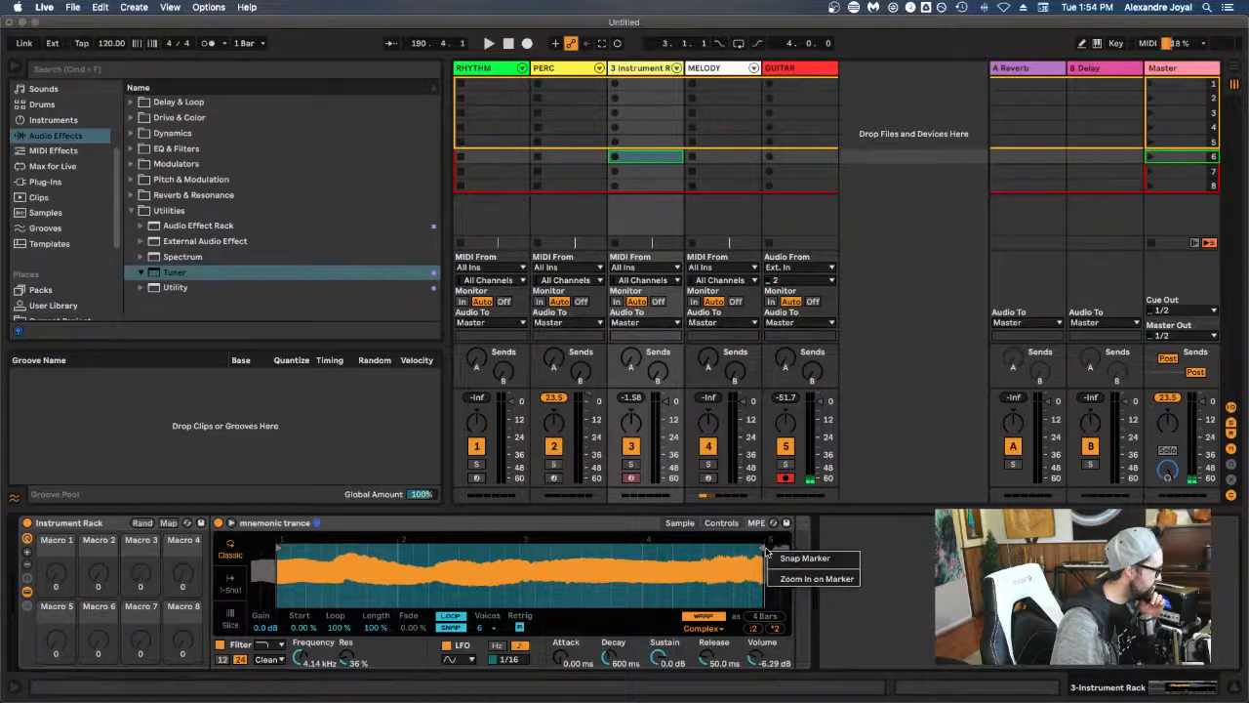
pyautogui.click(740, 557)
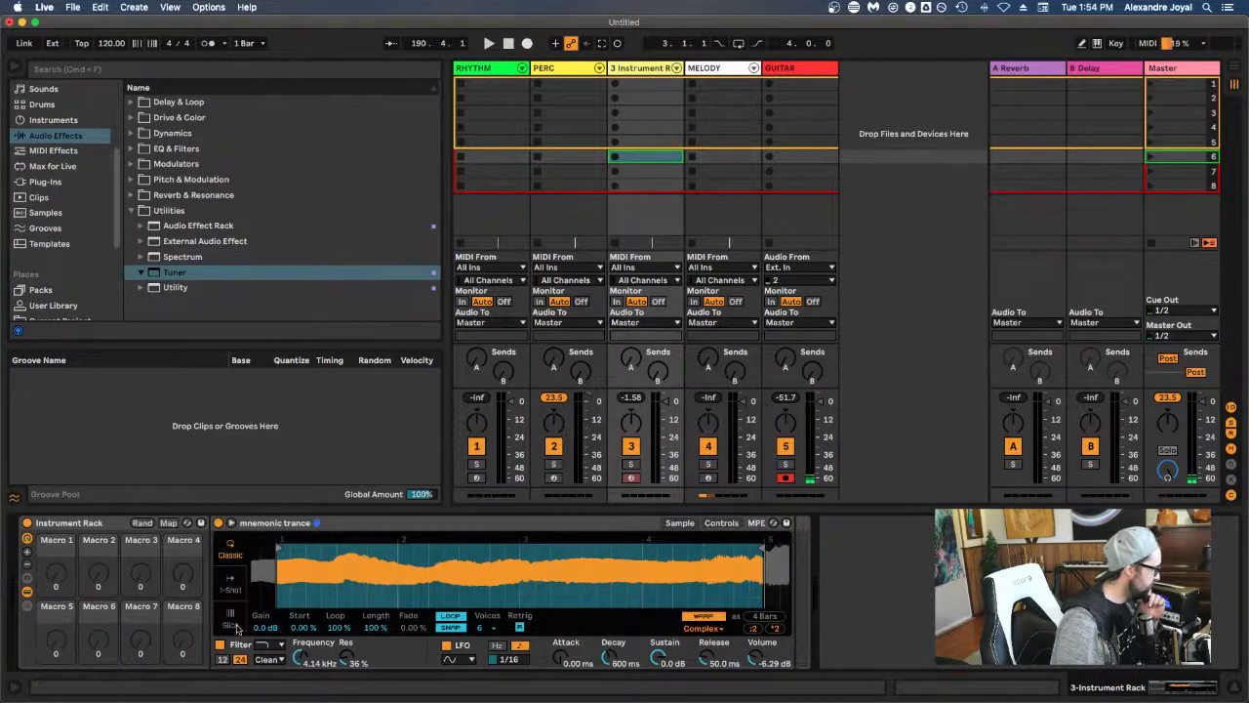
pyautogui.click(234, 586)
pyautogui.click(233, 554)
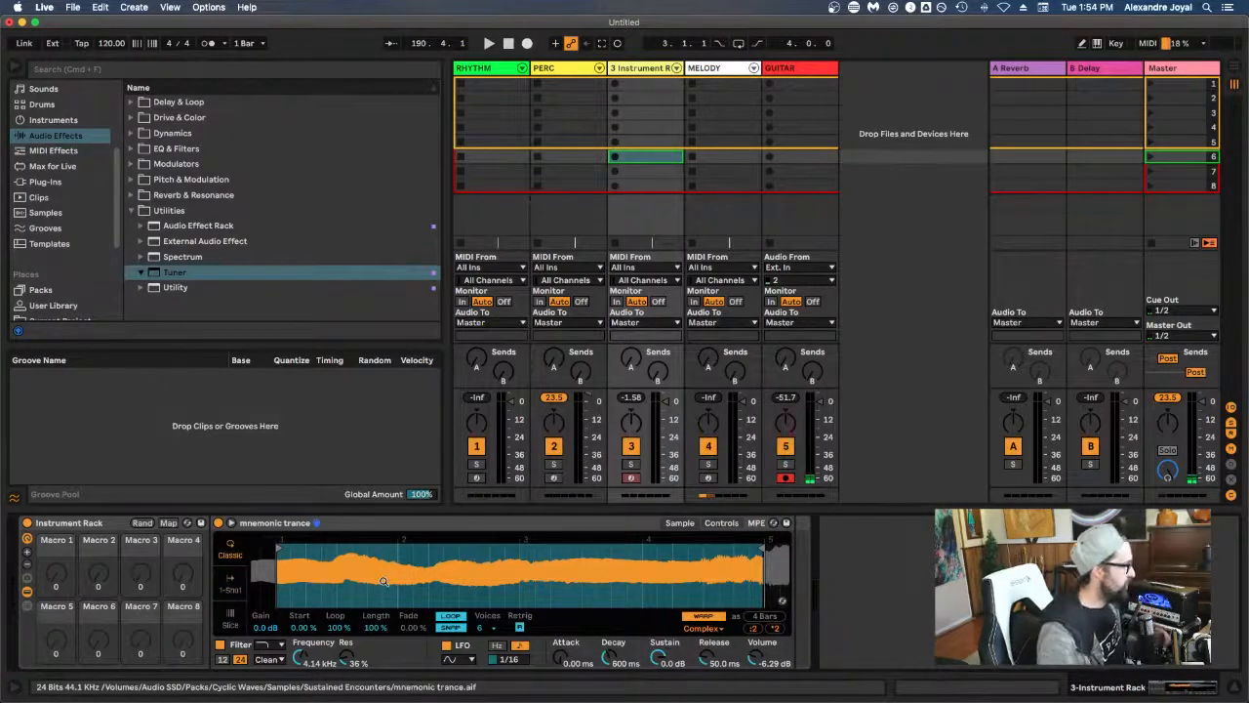
pyautogui.scroll(-3, 383, 581)
pyautogui.scroll(-5, 383, 581)
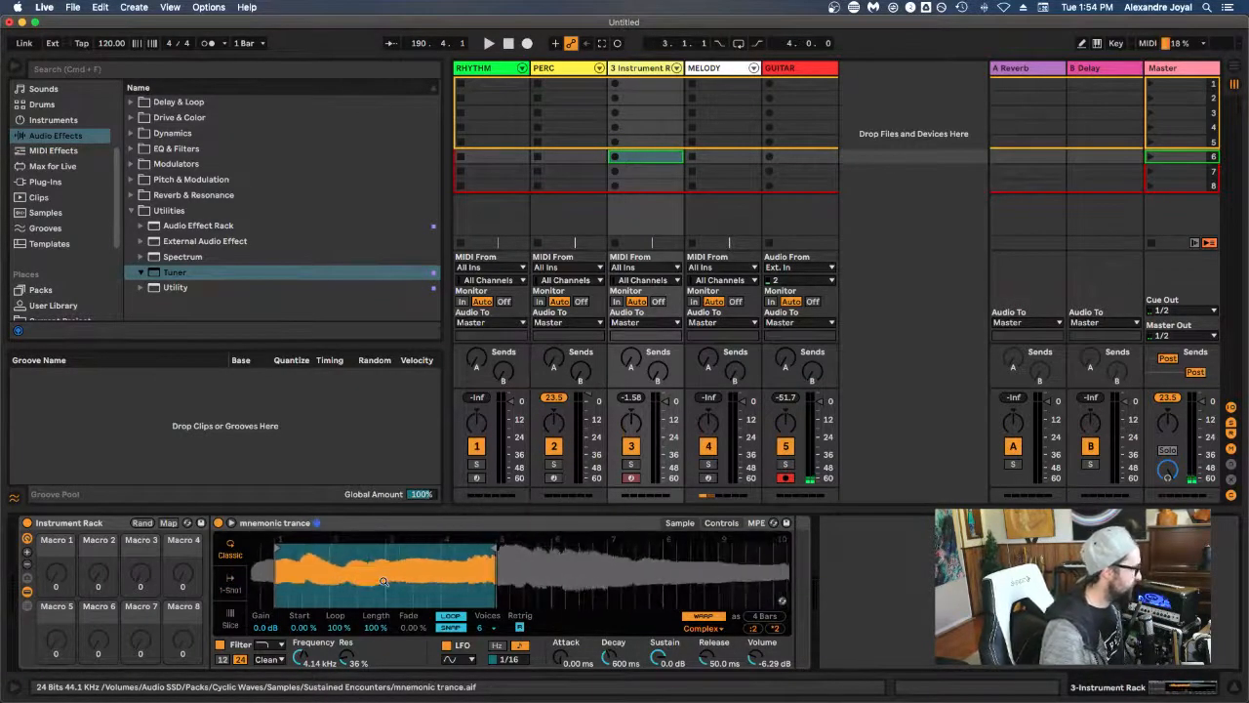
pyautogui.click(306, 628)
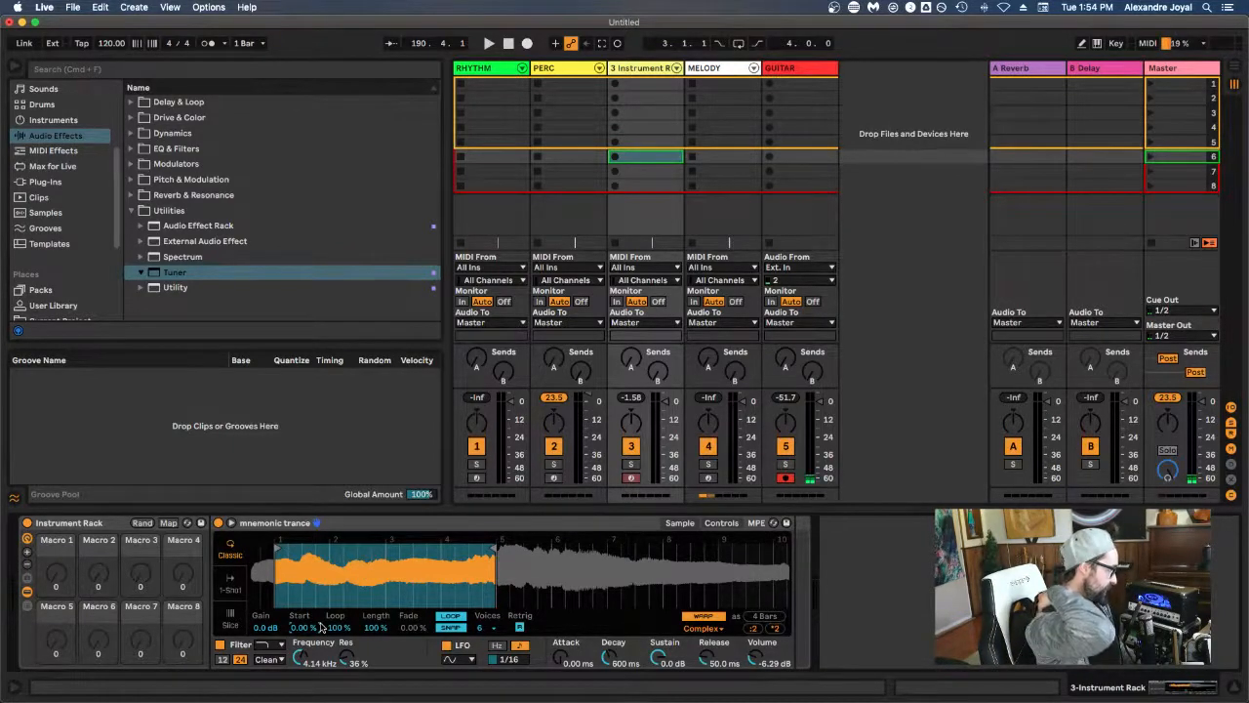
# Step: Assign a dark blue colour to the Instrument Rack track and open the track's options for renaming
pyautogui.rightClick(626, 68)
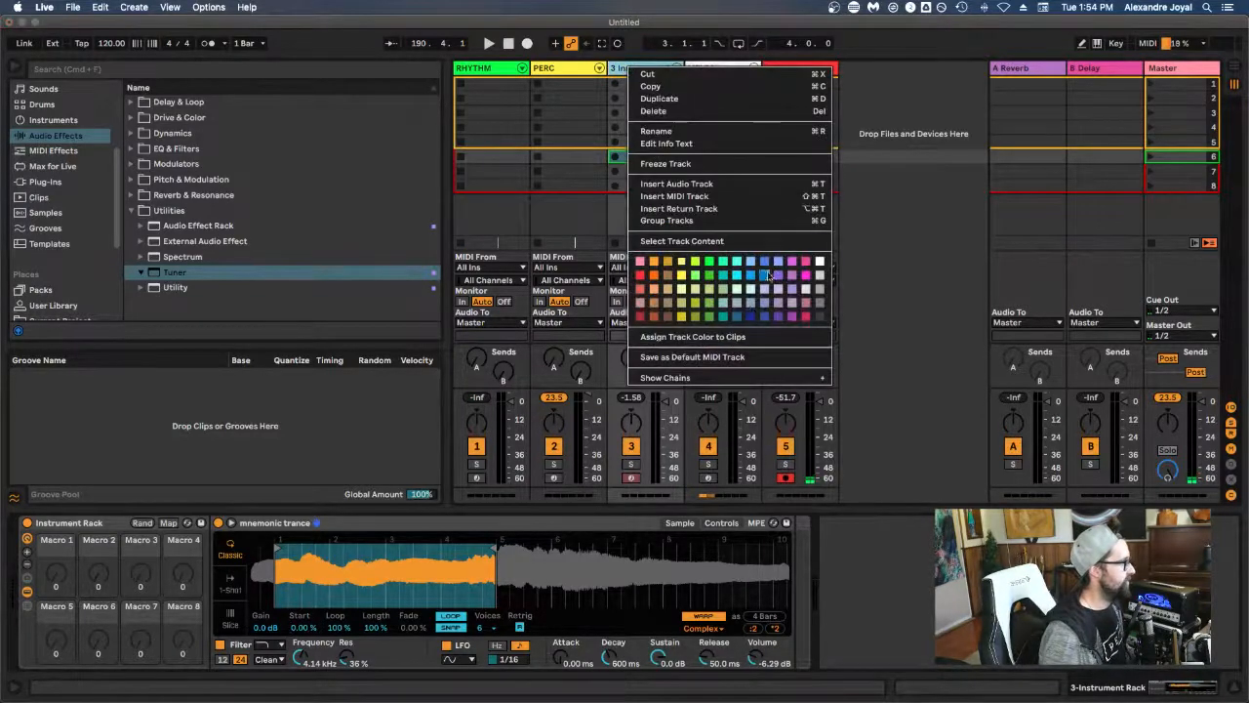
pyautogui.click(752, 315)
pyautogui.rightClick(663, 69)
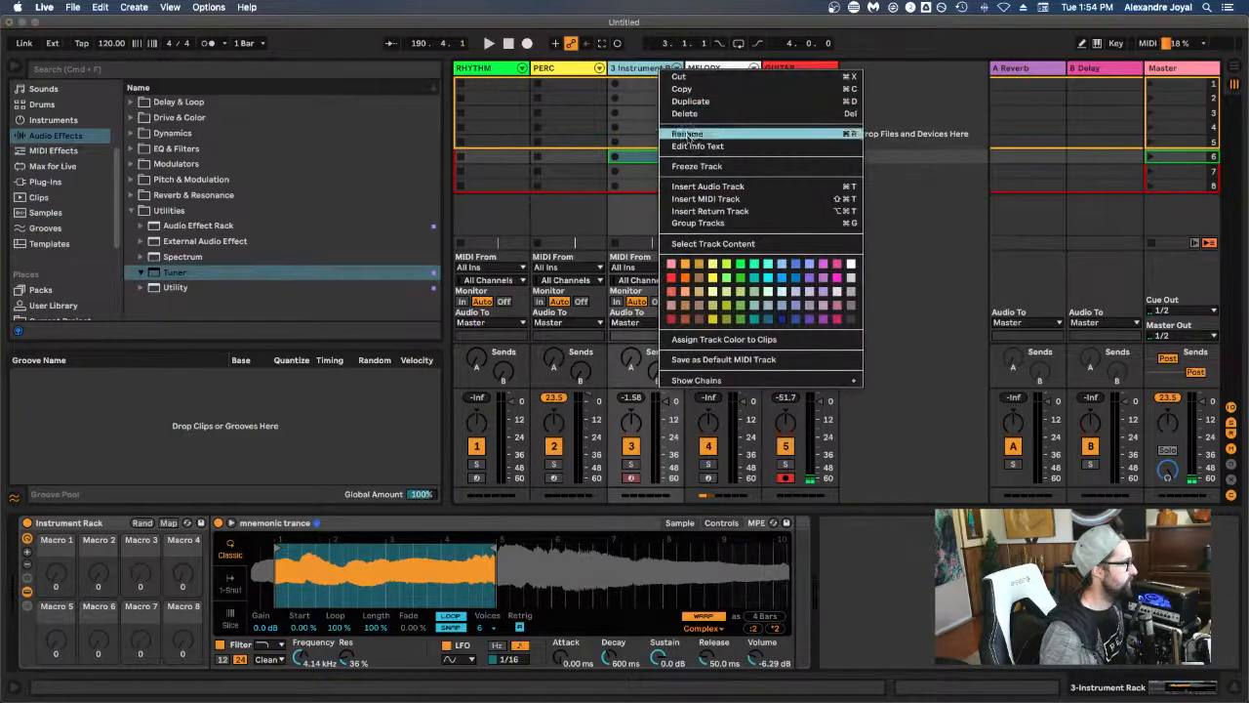
# Step: Rename the 3-Instrument Rack track as BASS
pyautogui.click(702, 134)
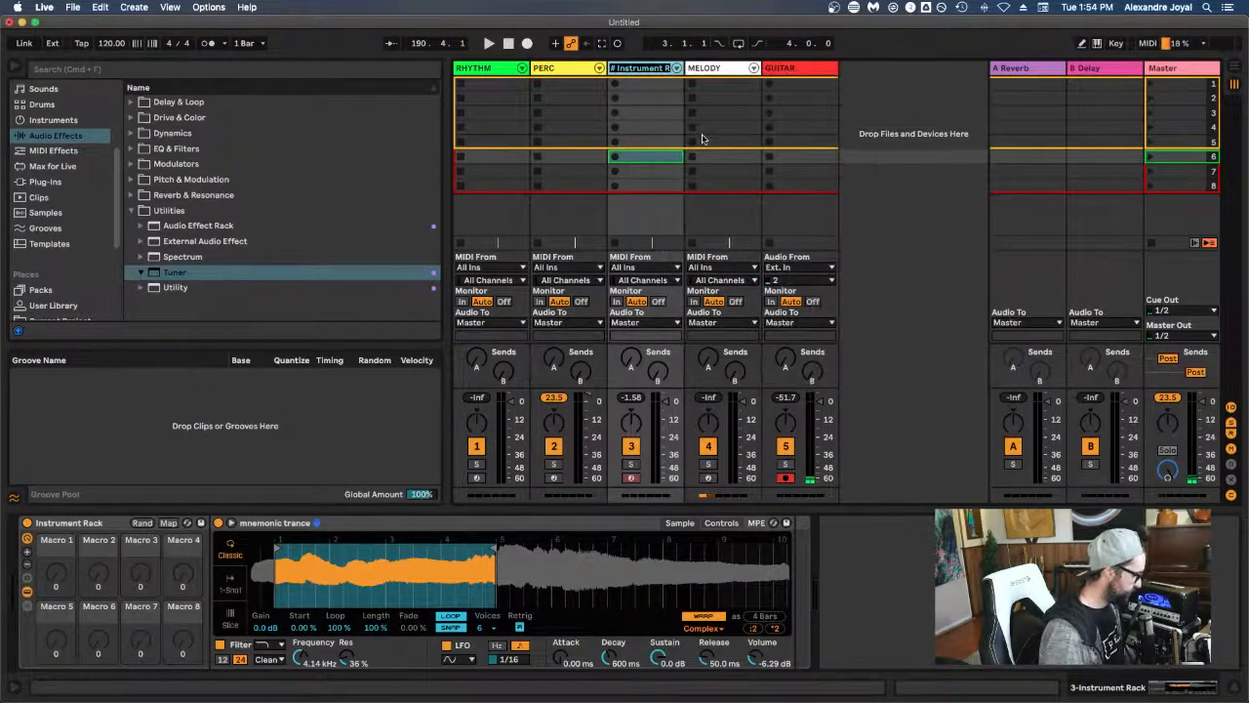
pyautogui.write('BASS')
pyautogui.press('Return')
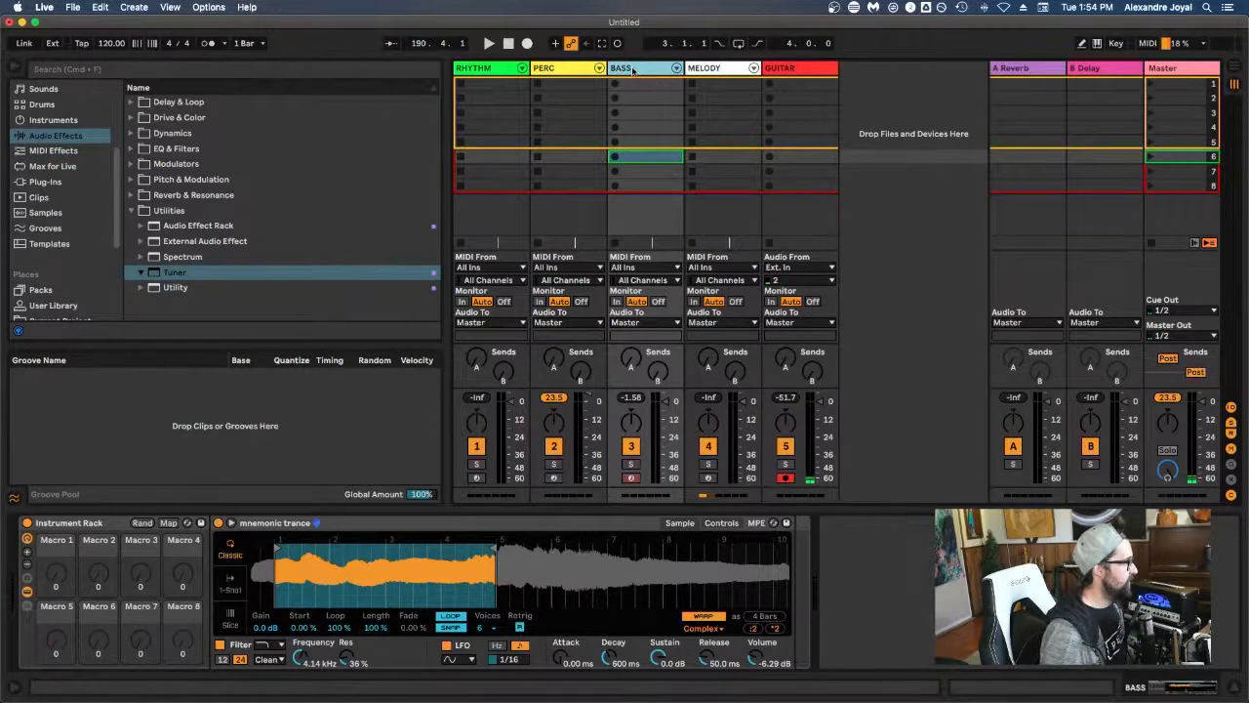
# Step: Move the BASS track to between RHYTHM and PERC and duplicate it
pyautogui.moveTo(634, 71); pyautogui.dragTo(549, 71)
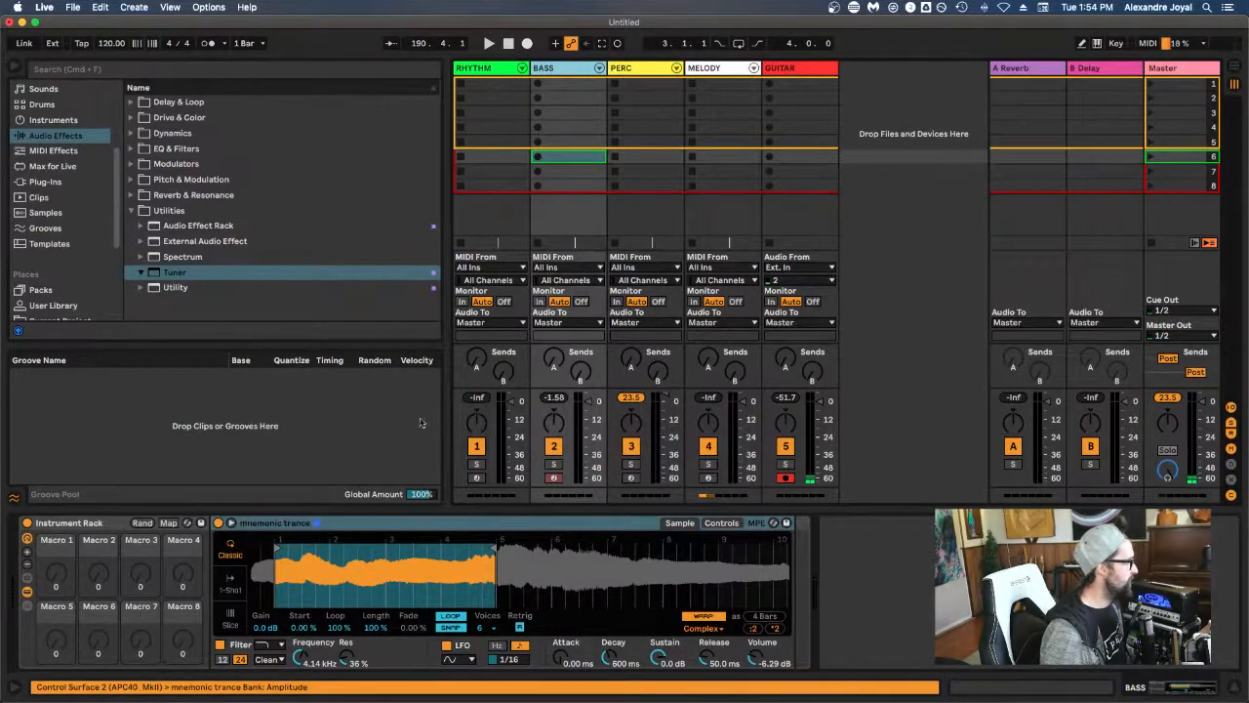
pyautogui.rightClick(563, 76)
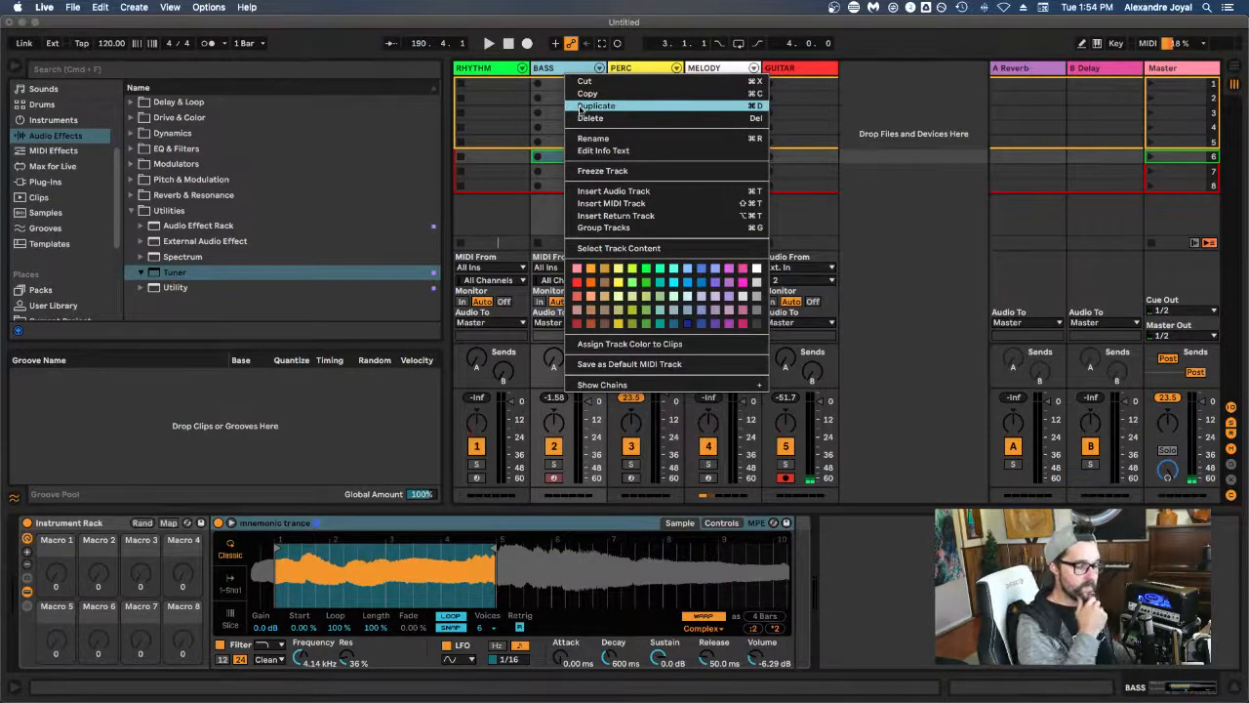
pyautogui.click(579, 105)
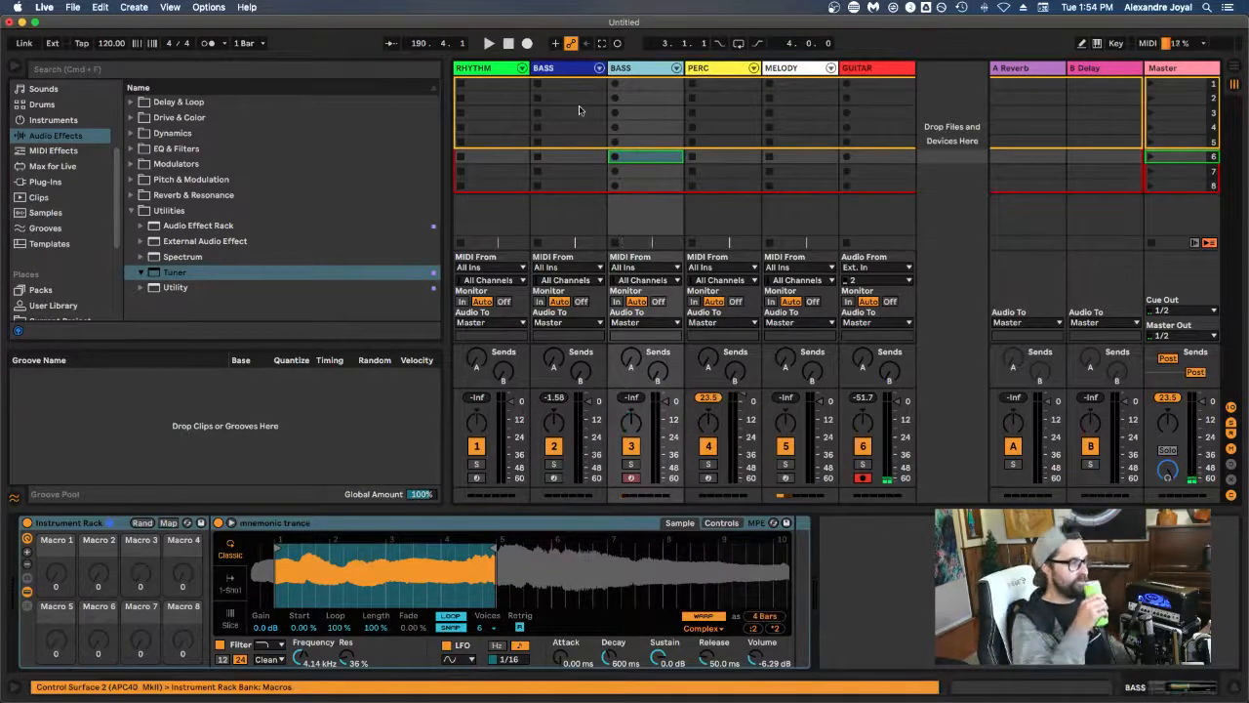
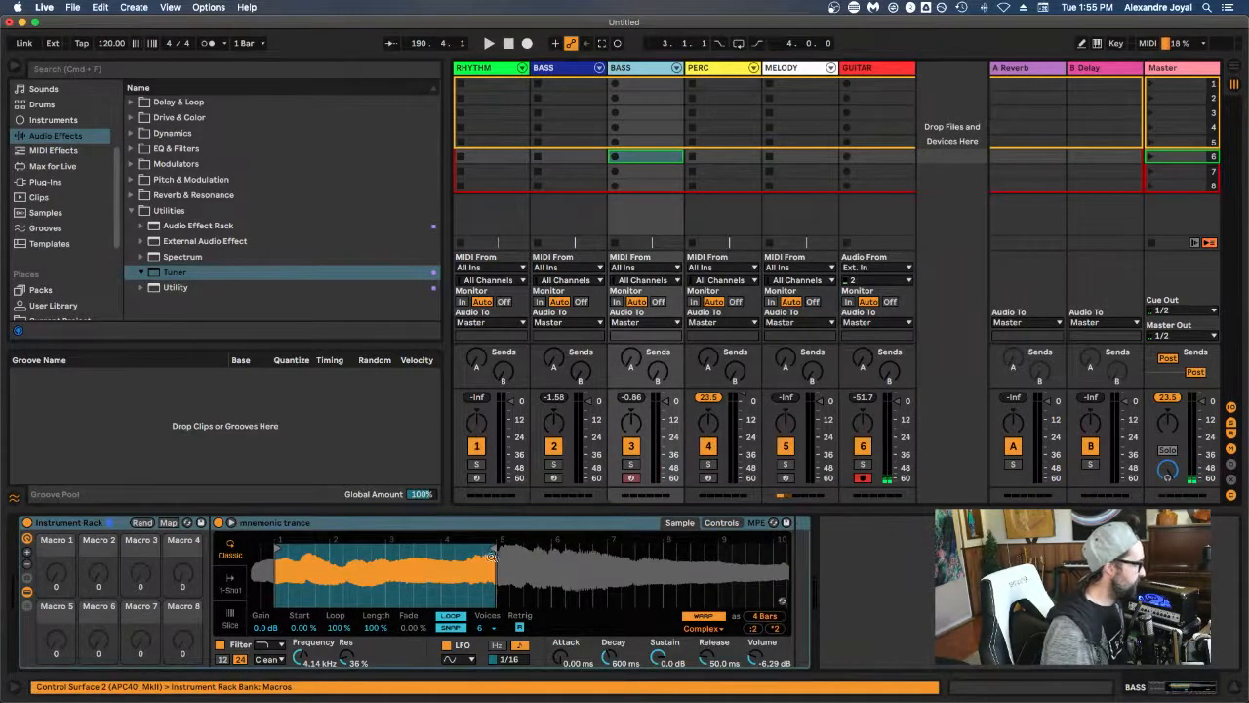
# Step: Shorten the mnemonic trance sample region on the duplicated BASS track to under two wave cycles
pyautogui.moveTo(490, 549); pyautogui.dragTo(298, 544)
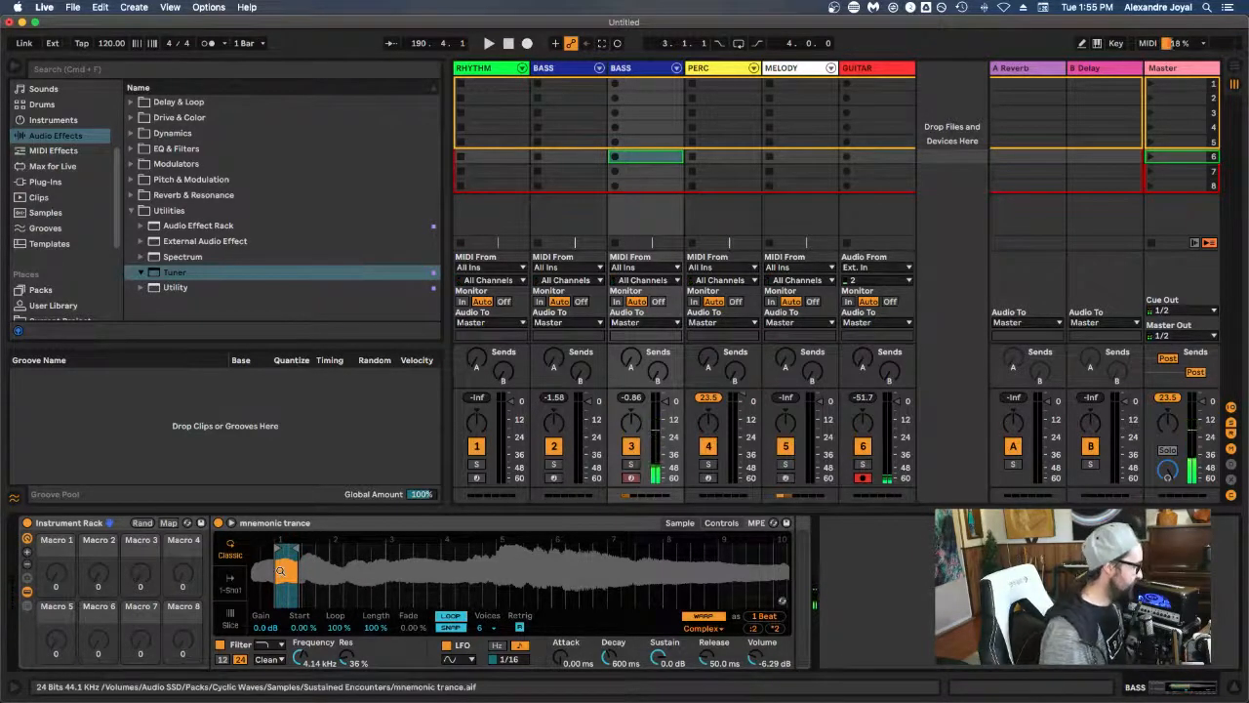
pyautogui.moveTo(295, 578); pyautogui.dragTo(297, 580)
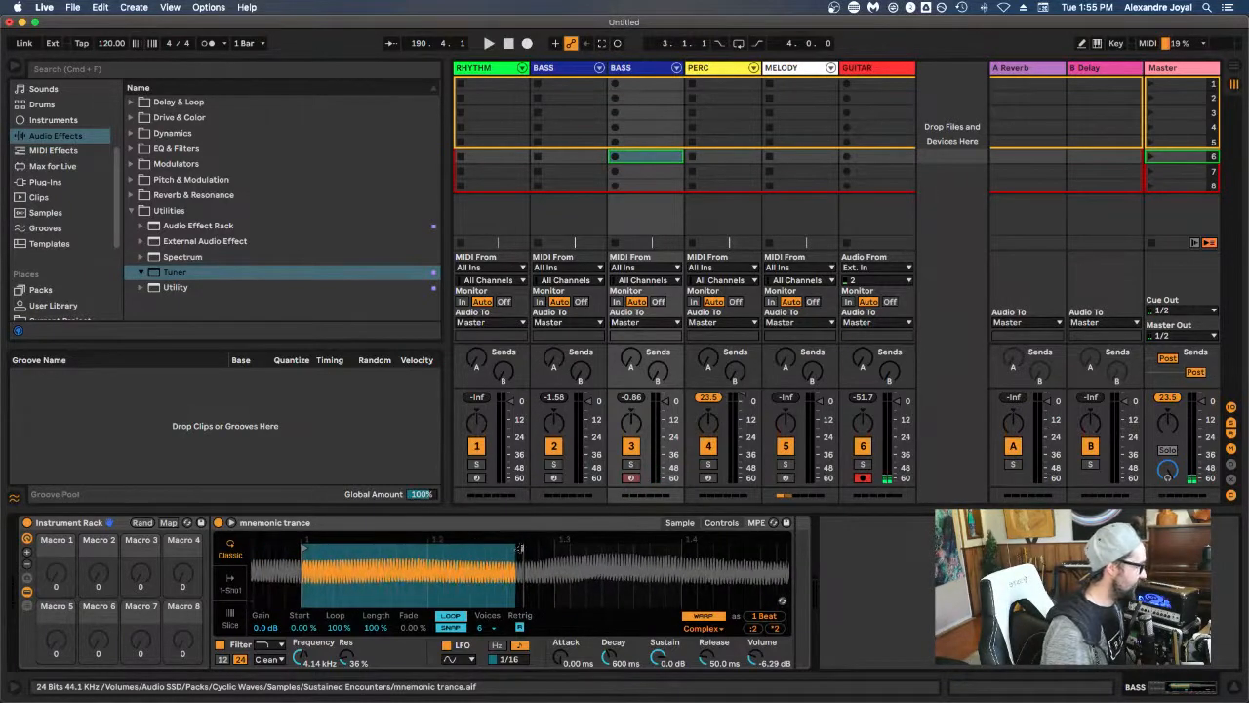
pyautogui.moveTo(519, 549)
pyautogui.mouseDown()
pyautogui.moveTo(316, 550)
pyautogui.moveTo(305, 567)
pyautogui.mouseUp()
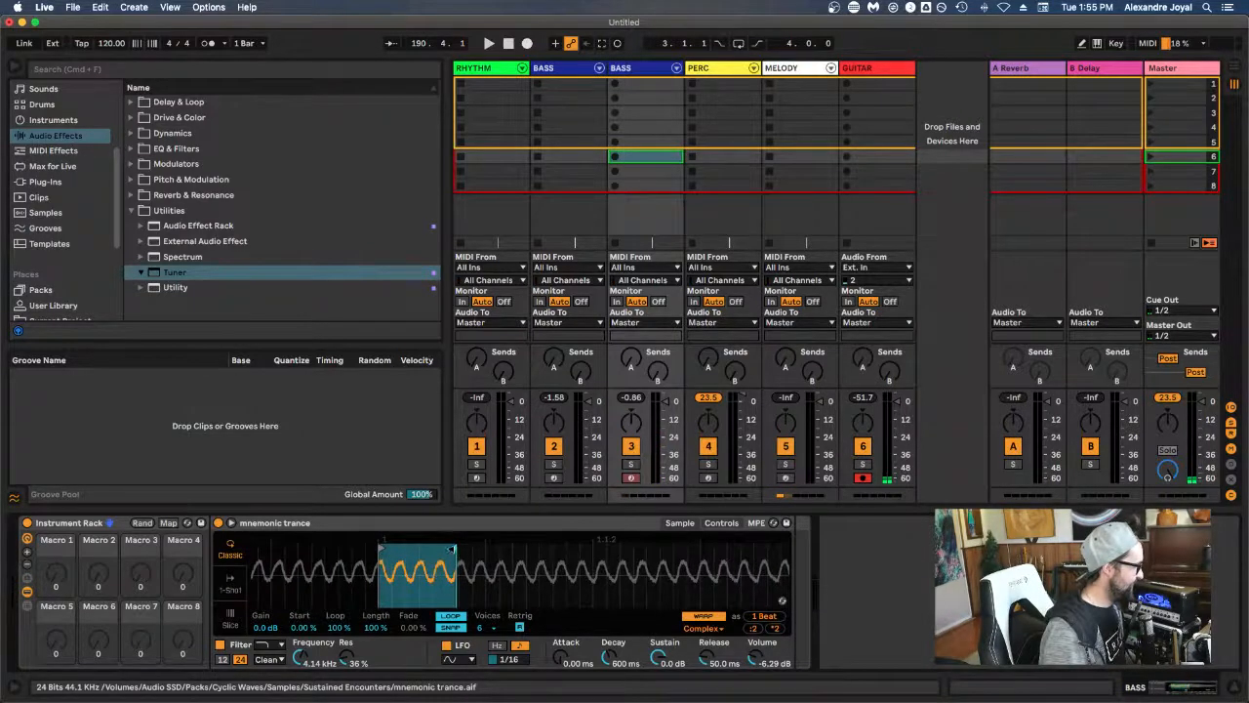
pyautogui.moveTo(451, 549); pyautogui.dragTo(391, 553)
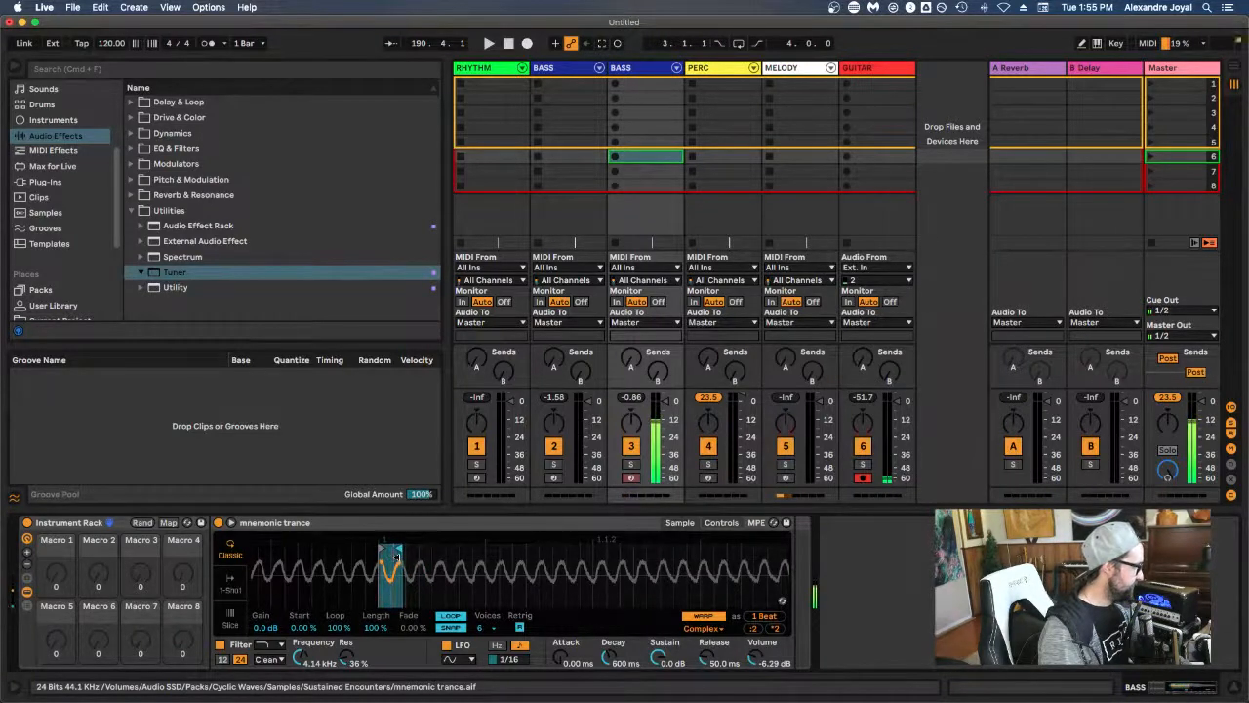
pyautogui.moveTo(391, 553); pyautogui.dragTo(406, 551)
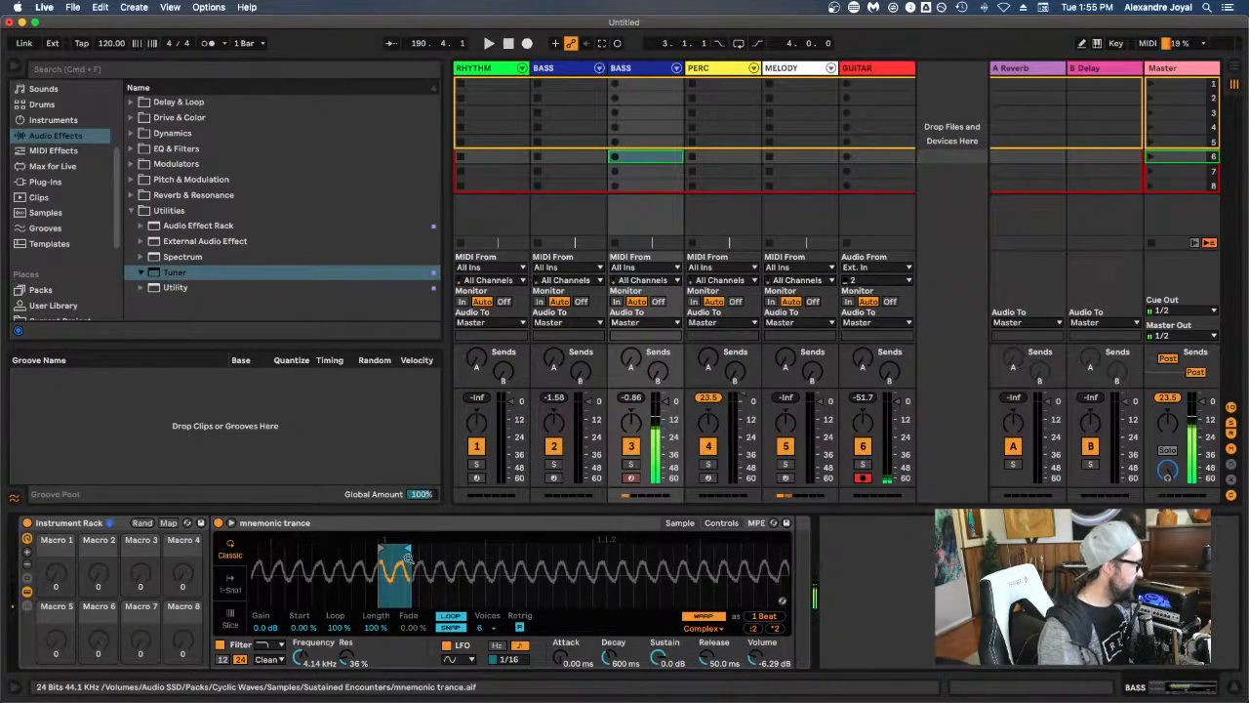
# Step: Insert a Utility device after the Instrument Rack on the duplicated BASS track, and replace it with a Tuner
pyautogui.click(184, 288)
pyautogui.moveTo(186, 290); pyautogui.dragTo(886, 627)
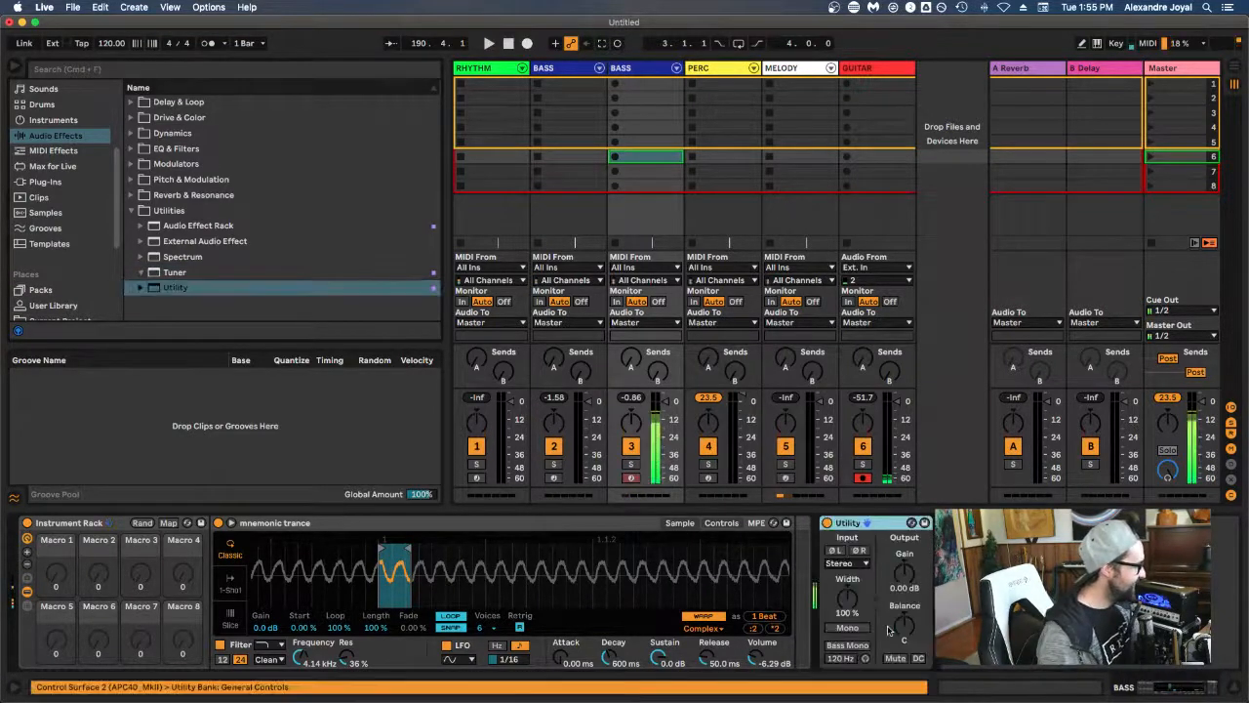
pyautogui.click(142, 290)
pyautogui.press('Up')
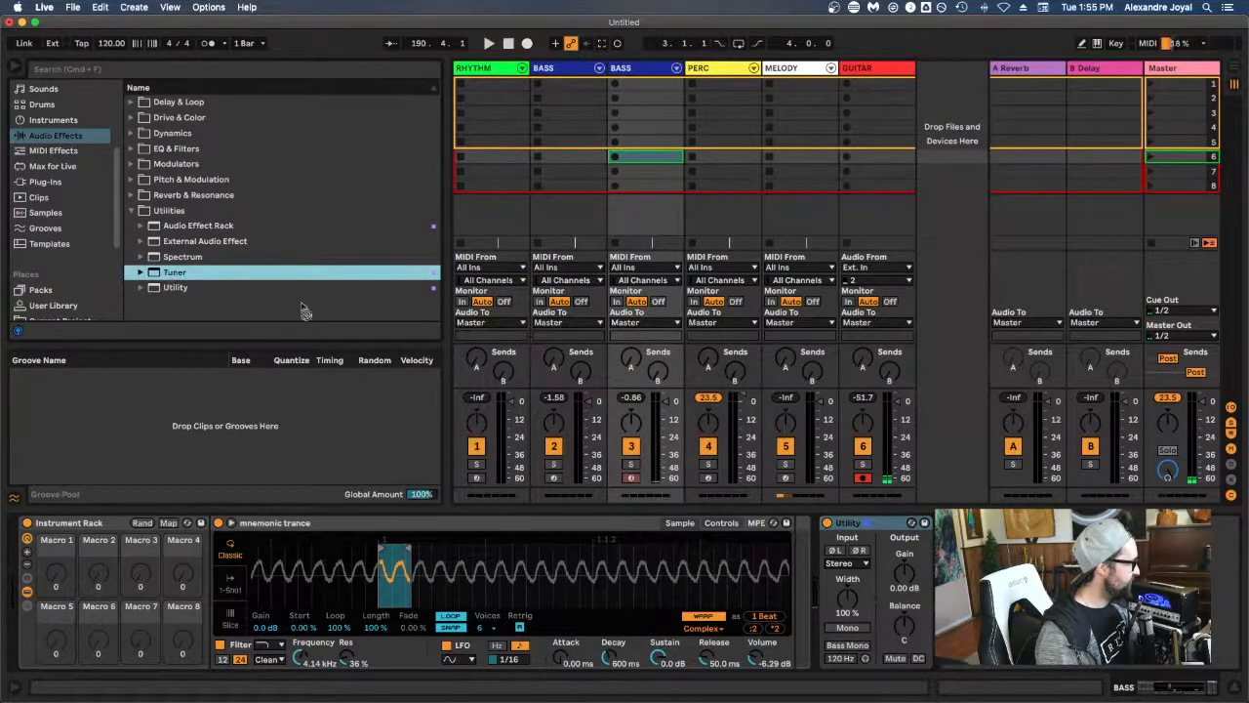
pyautogui.click(828, 625)
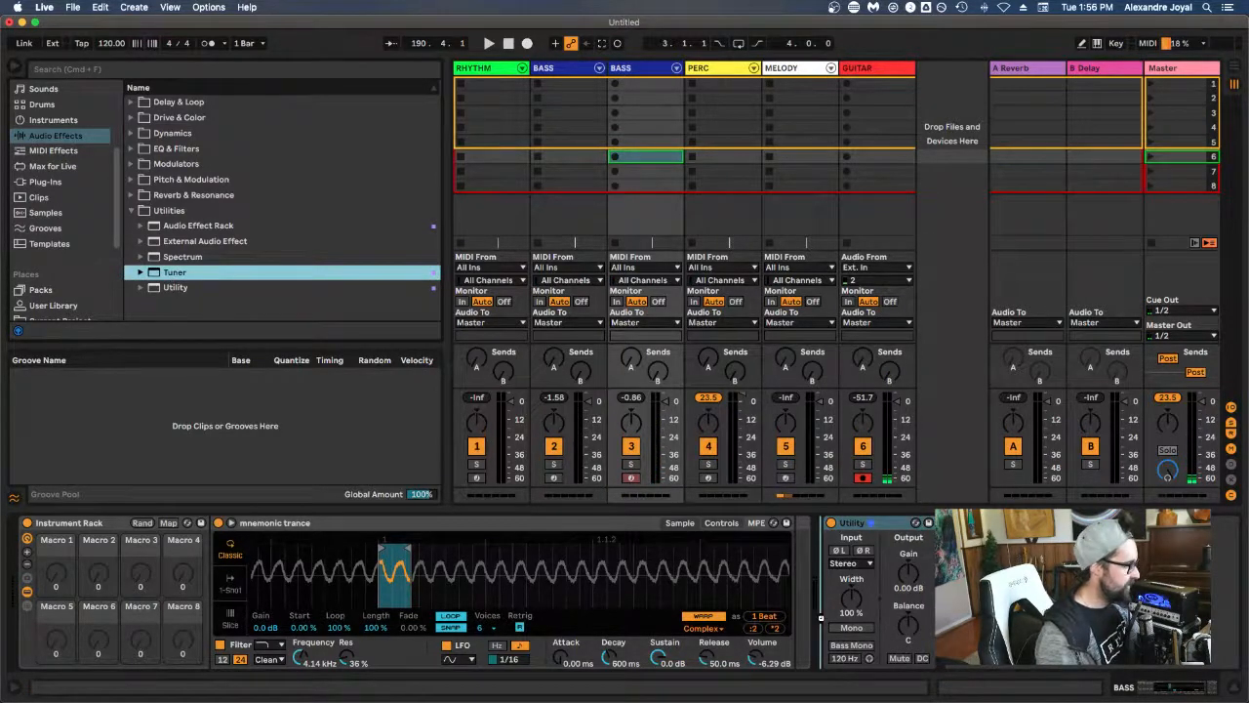
pyautogui.press('Return')
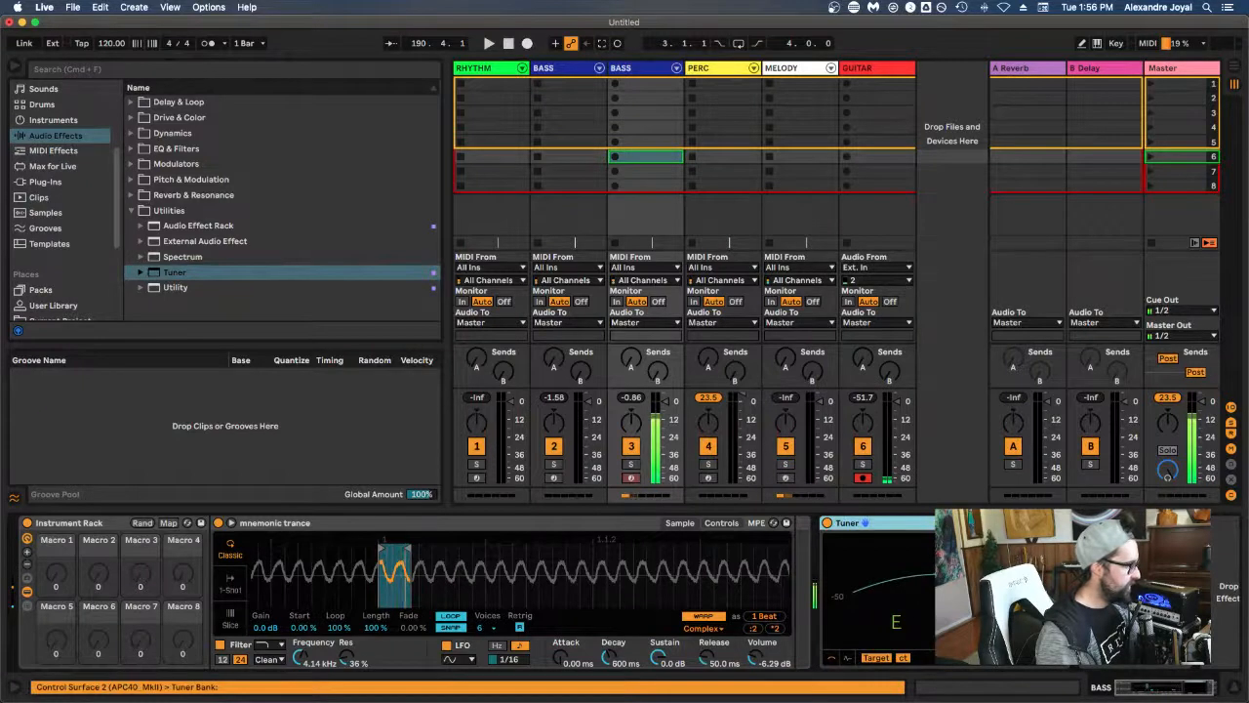
# Step: Lengthen the sample region to about two wave cycles and fine-tune its end until the Tuner reads C
pyautogui.moveTo(410, 545); pyautogui.dragTo(418, 548)
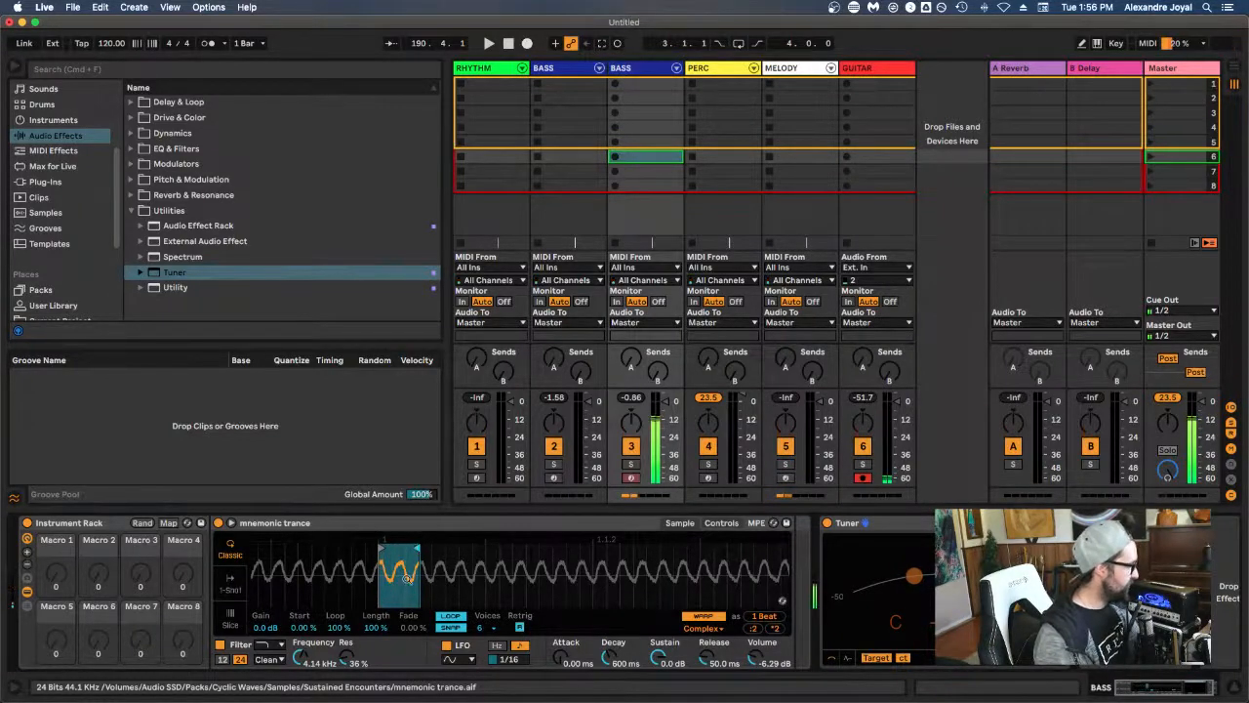
pyautogui.hscroll(3, 408, 577)
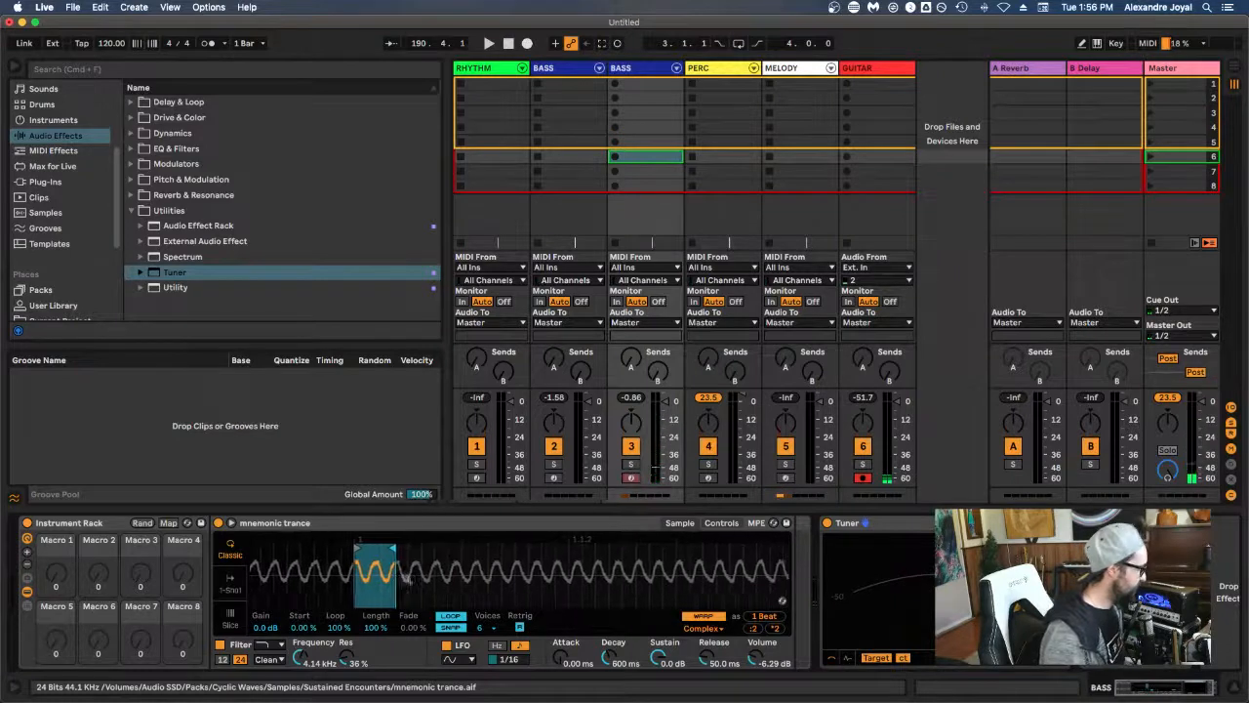
pyautogui.scroll(10, 408, 577)
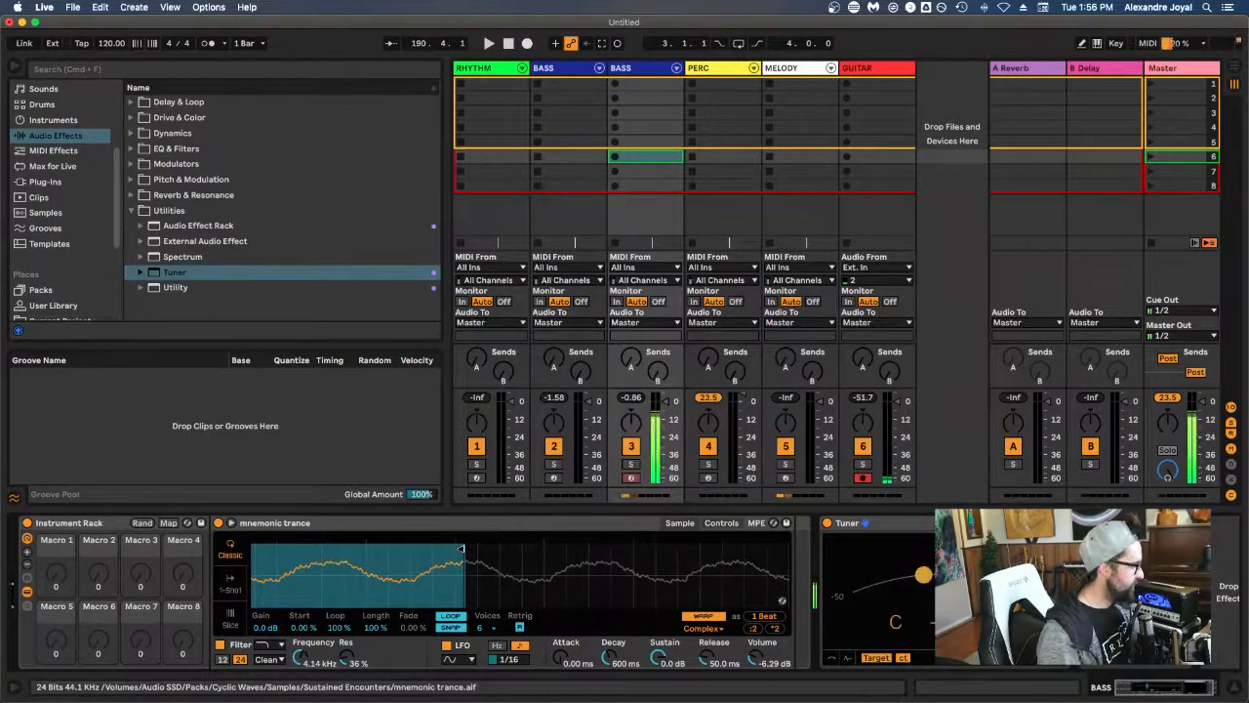
pyautogui.moveTo(460, 548)
pyautogui.mouseDown()
pyautogui.moveTo(479, 548)
pyautogui.moveTo(463, 549)
pyautogui.mouseUp()
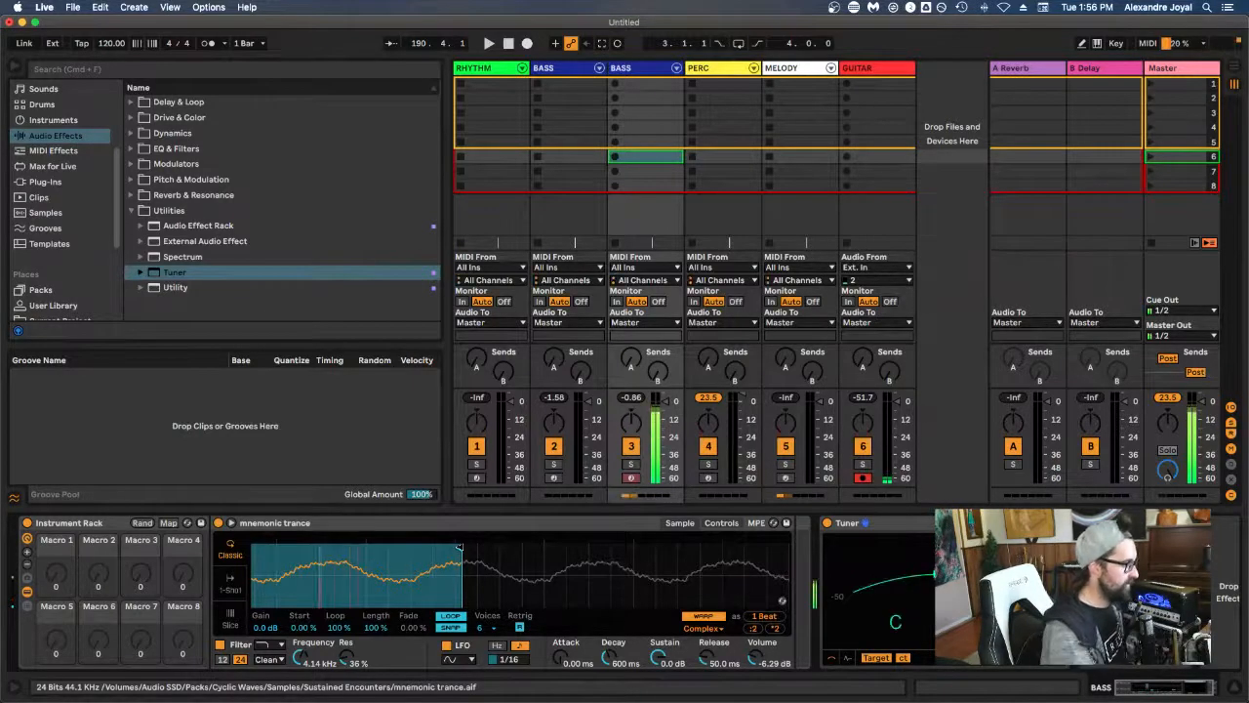
# Step: Set the sampler's Loop value to 0.00 %
pyautogui.scroll(3, 383, 598)
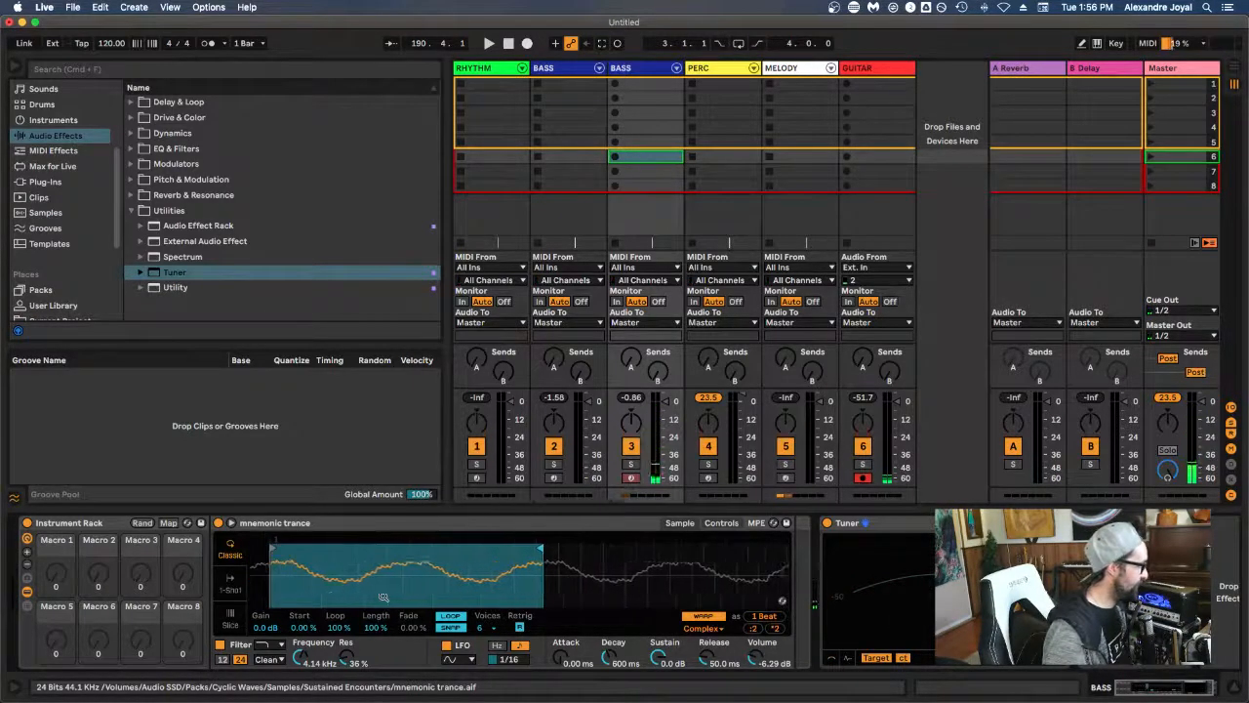
pyautogui.moveTo(384, 597); pyautogui.dragTo(433, 597)
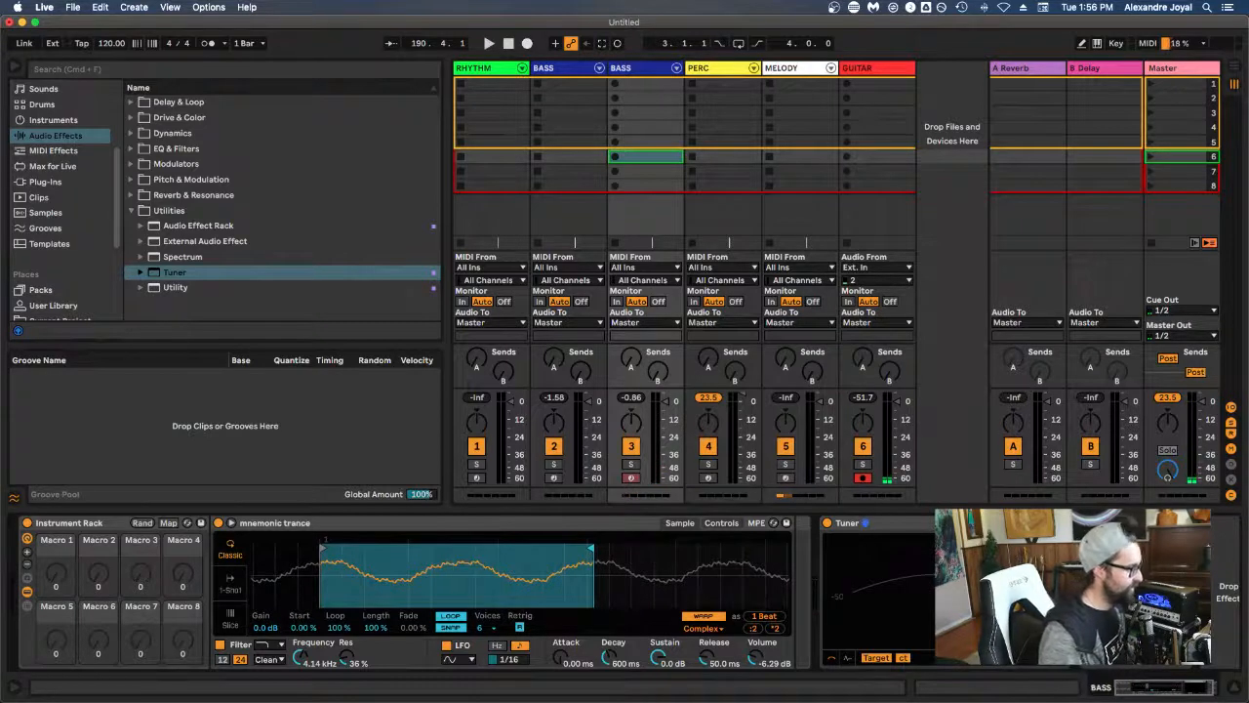
pyautogui.hscroll(-3, 509, 589)
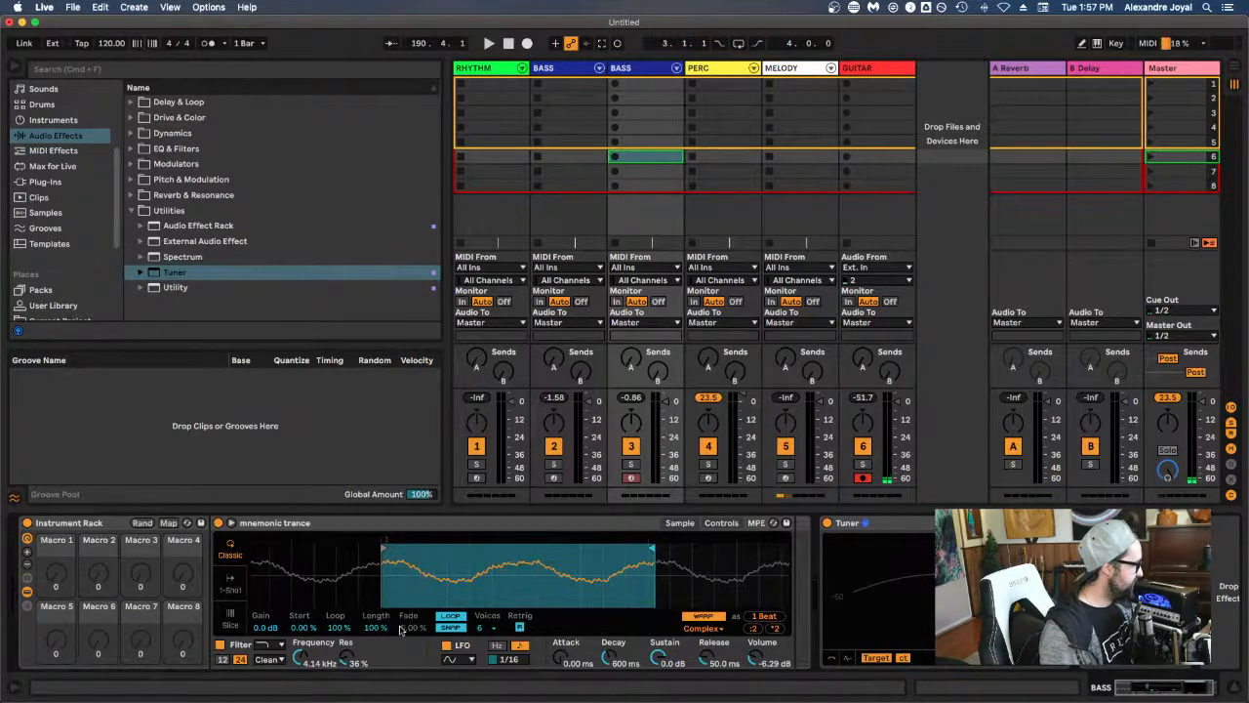
pyautogui.moveTo(403, 627); pyautogui.dragTo(302, 605)
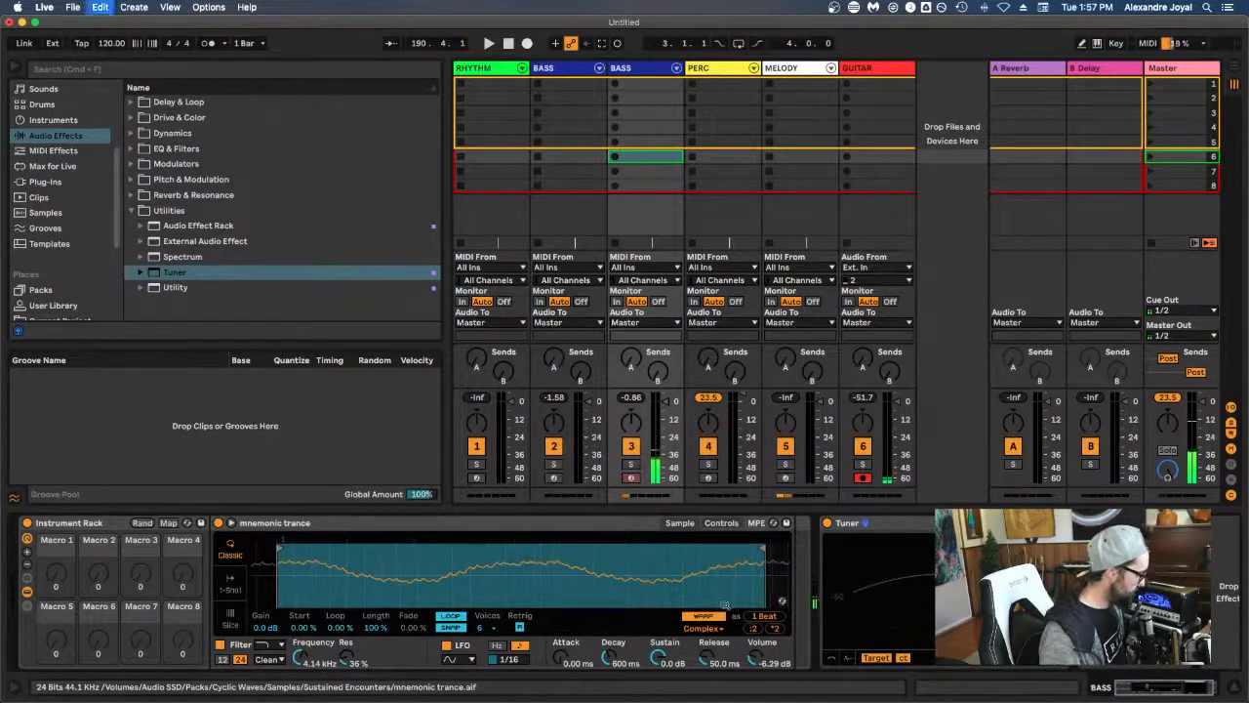
# Step: Look at the sampler's filter and envelope controls, return to its waveform, and show the Instrument Rack's chain list
pyautogui.click(723, 523)
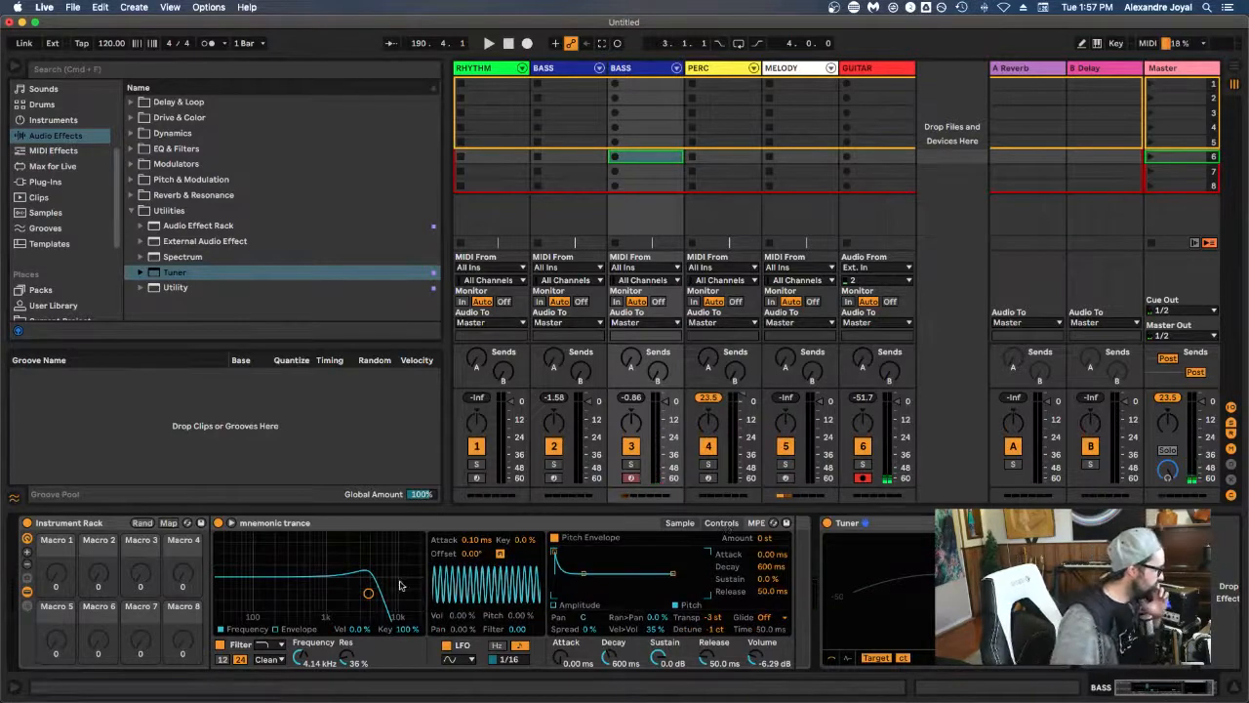
pyautogui.click(681, 523)
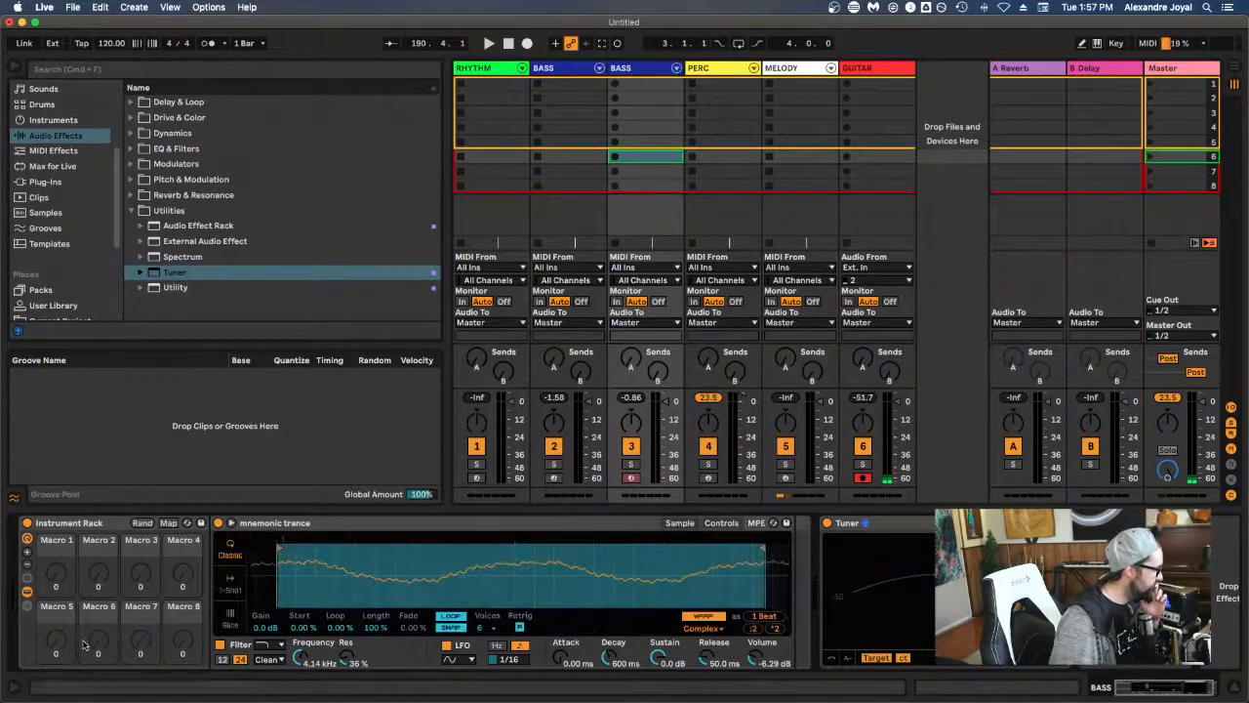
pyautogui.click(26, 582)
pyautogui.click(27, 582)
pyautogui.click(27, 607)
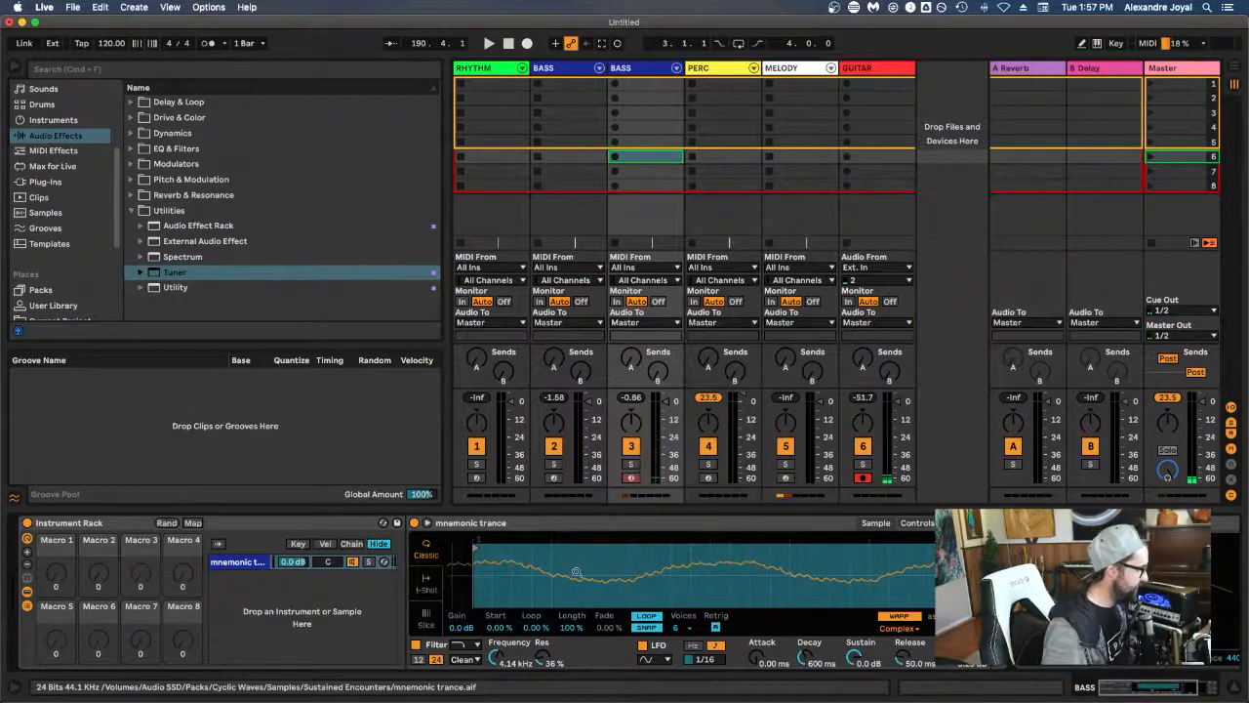
pyautogui.scroll(-5, 577, 573)
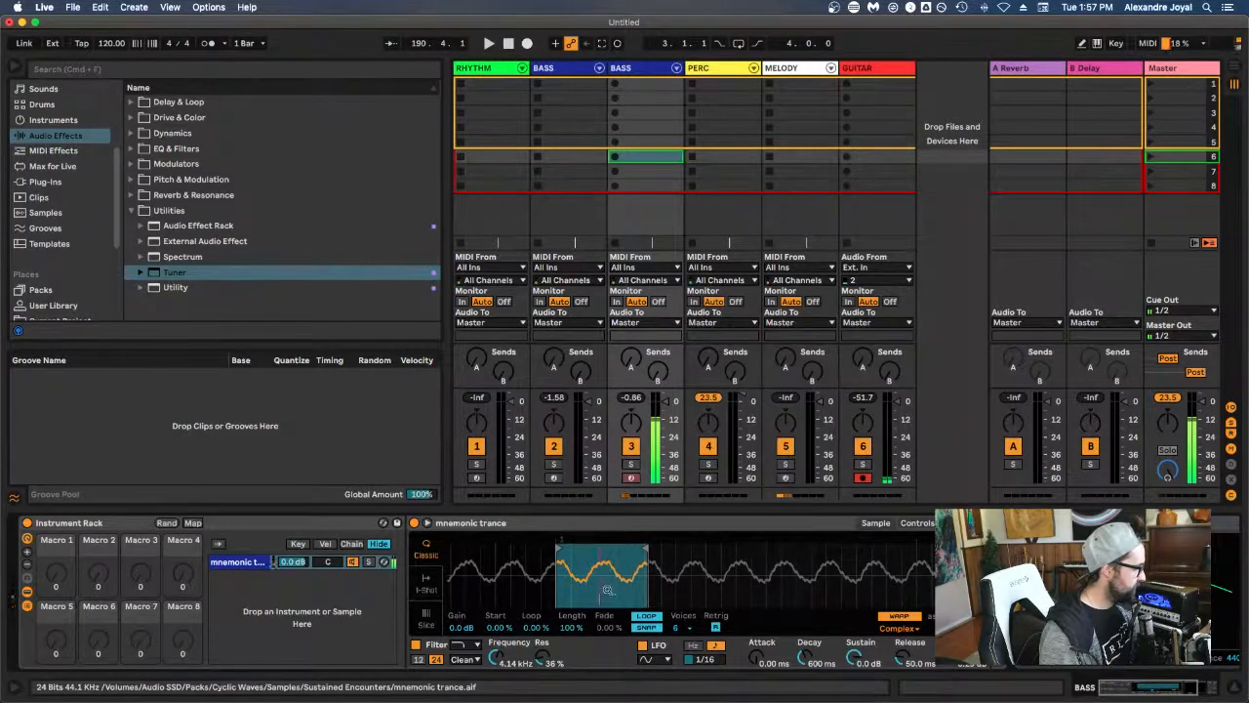
pyautogui.moveTo(607, 589); pyautogui.dragTo(641, 563)
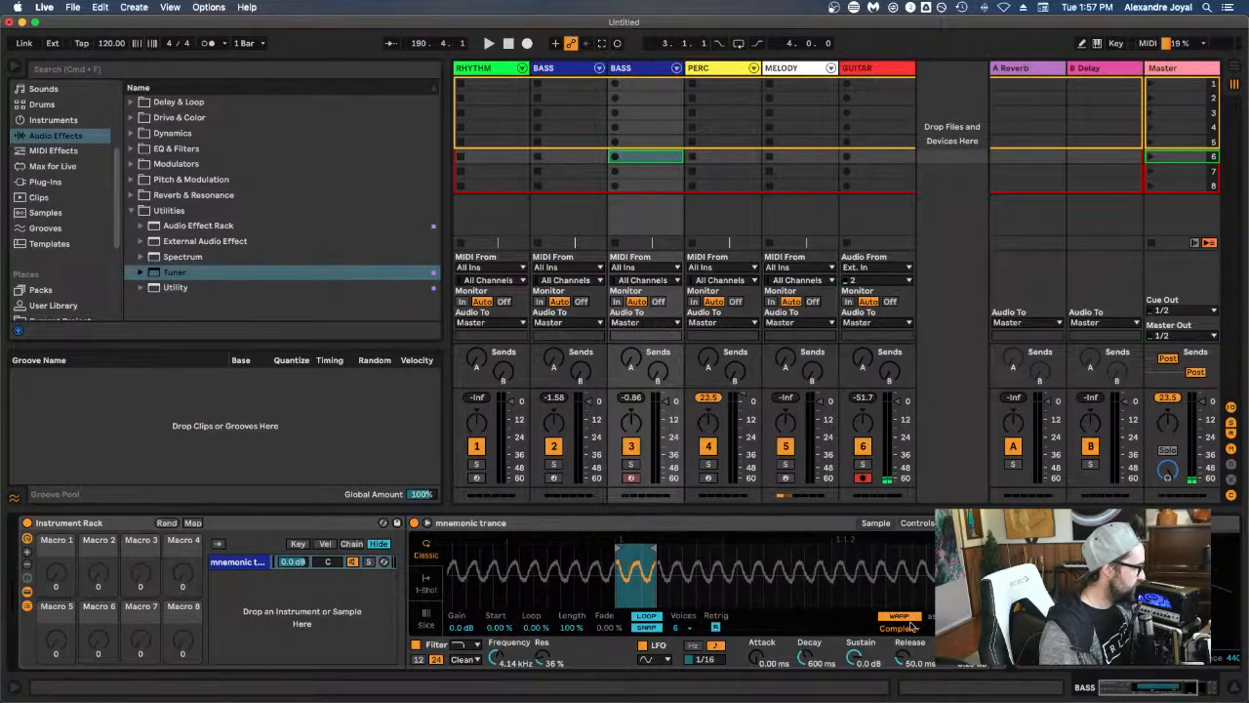
pyautogui.moveTo(668, 539); pyautogui.dragTo(710, 572)
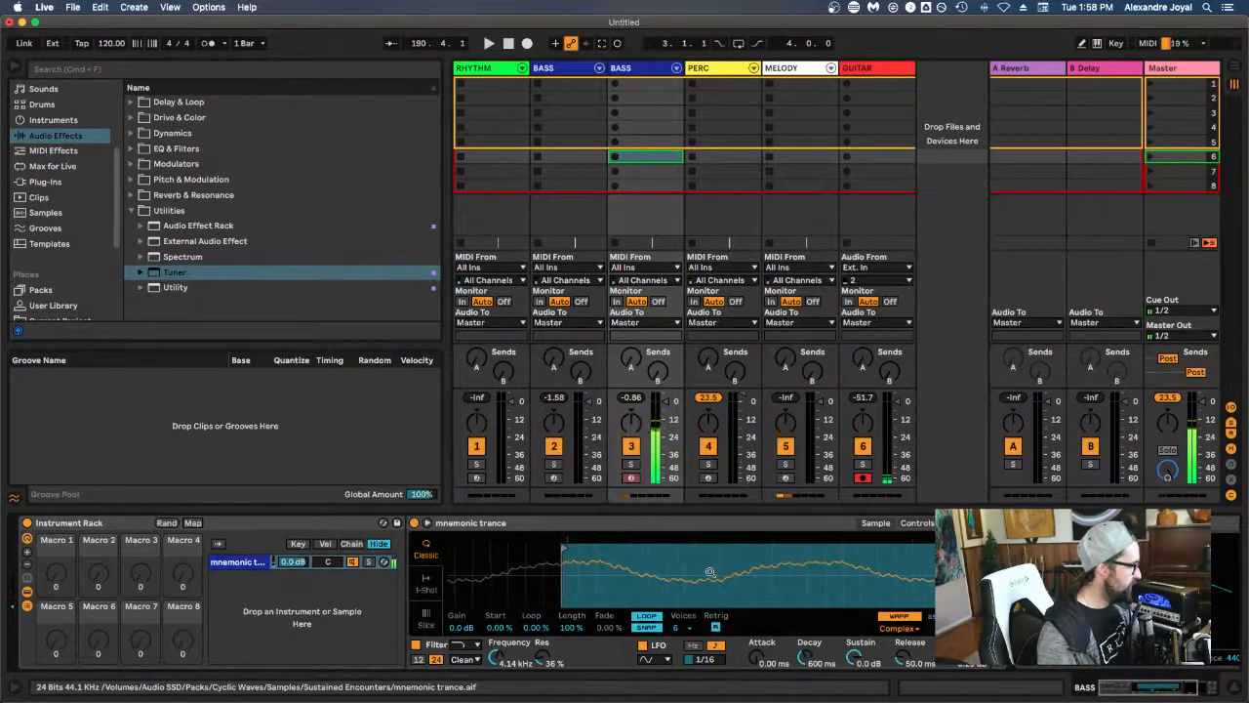
pyautogui.scroll(-3, 710, 572)
pyautogui.scroll(-3, 711, 572)
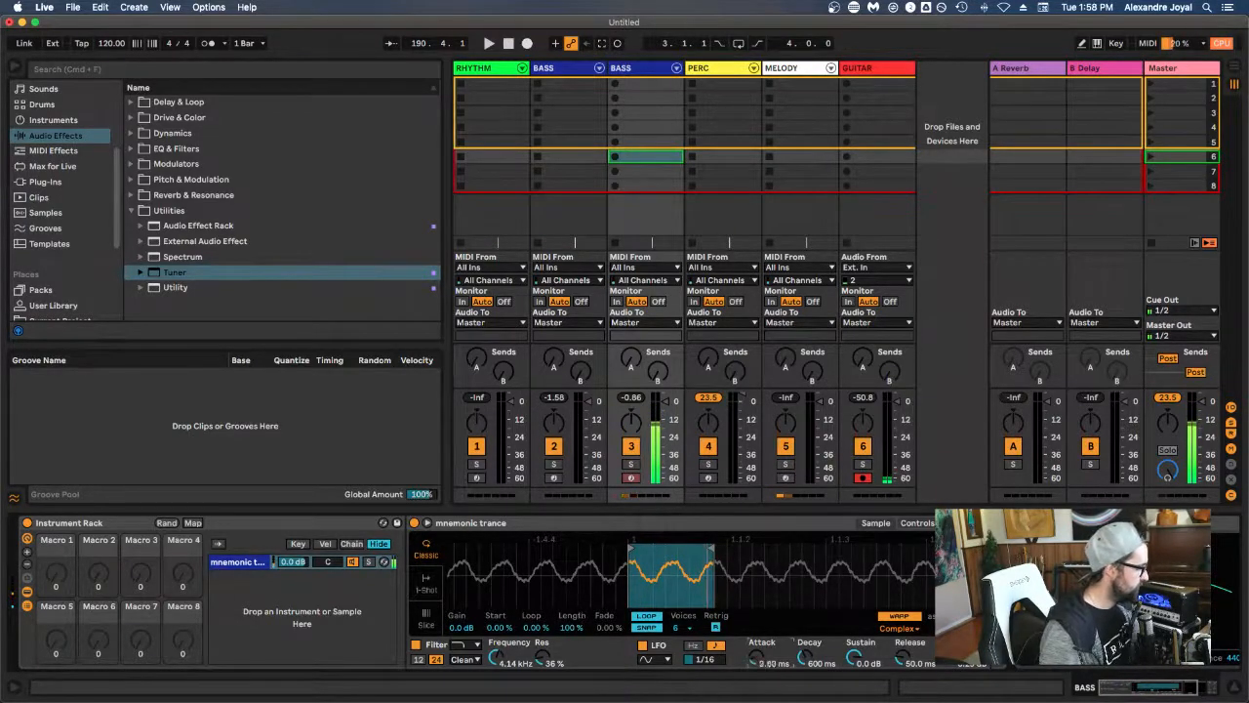
# Step: Set the sampler's amplitude envelope to 88.1 ms attack, 27.3 s decay and 60.0 s release
pyautogui.moveTo(798, 658); pyautogui.dragTo(797, 625)
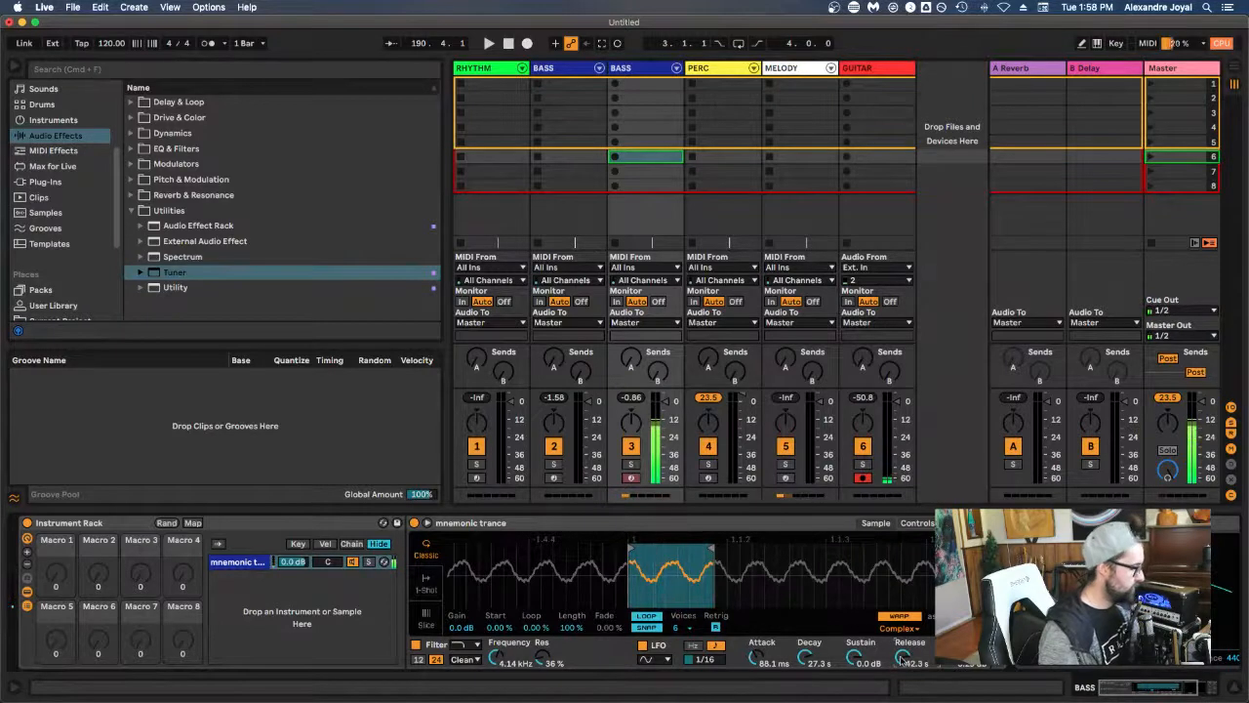
pyautogui.moveTo(901, 659); pyautogui.dragTo(901, 683)
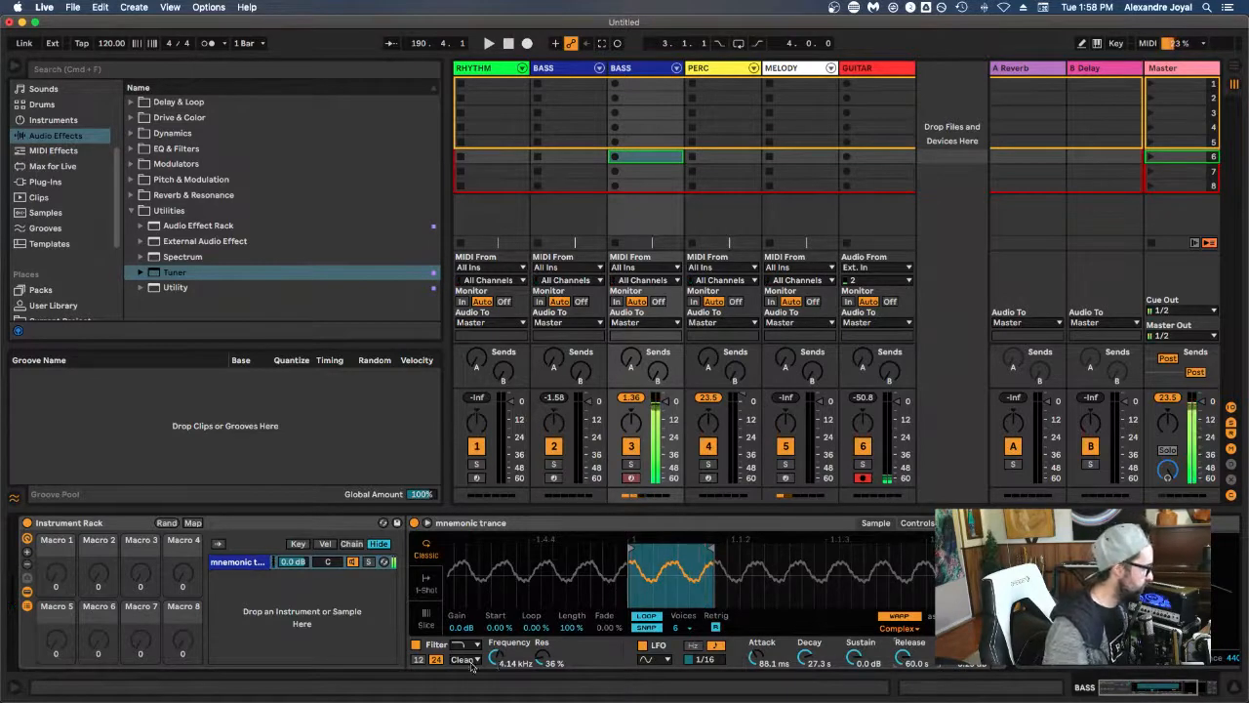
# Step: Set the sampler's filter frequency to 9.05 kHz and its resonance to 30 %
pyautogui.click(908, 523)
pyautogui.moveTo(564, 596)
pyautogui.mouseDown()
pyautogui.moveTo(598, 603)
pyautogui.moveTo(587, 597)
pyautogui.mouseUp()
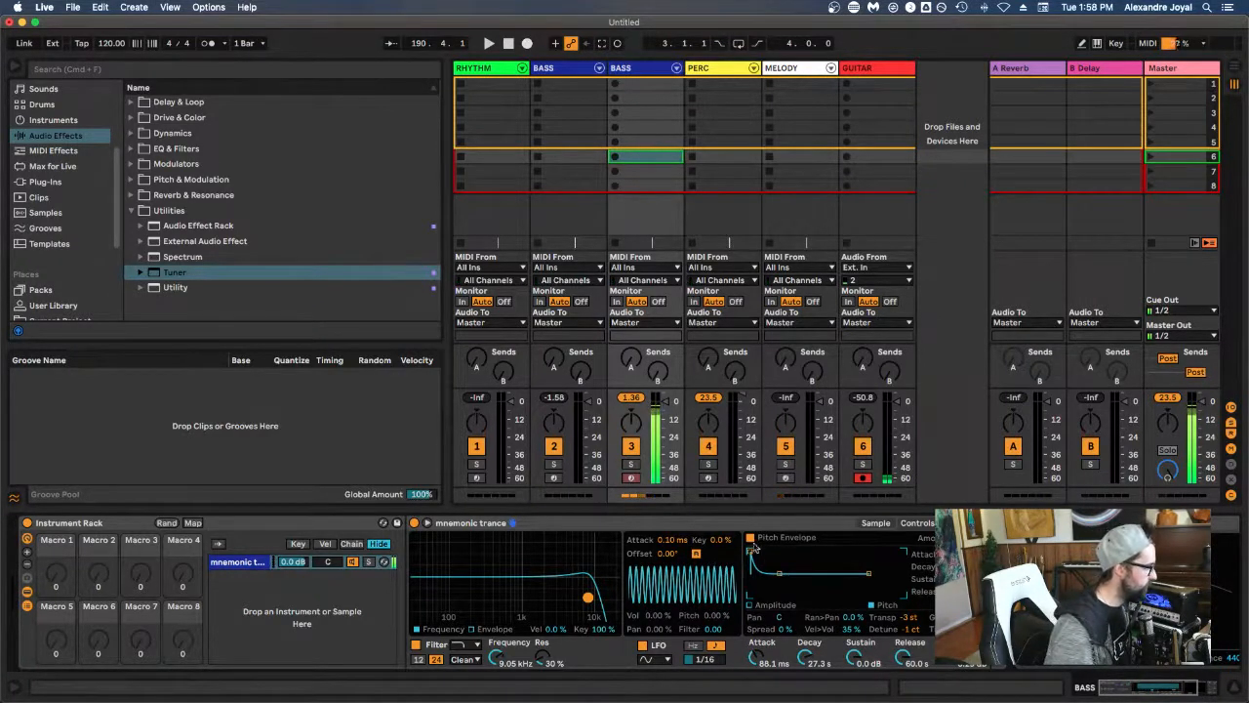
# Step: Lengthen the attack of the sampler's pitch envelope and display the amplitude envelope
pyautogui.moveTo(753, 550); pyautogui.dragTo(771, 554)
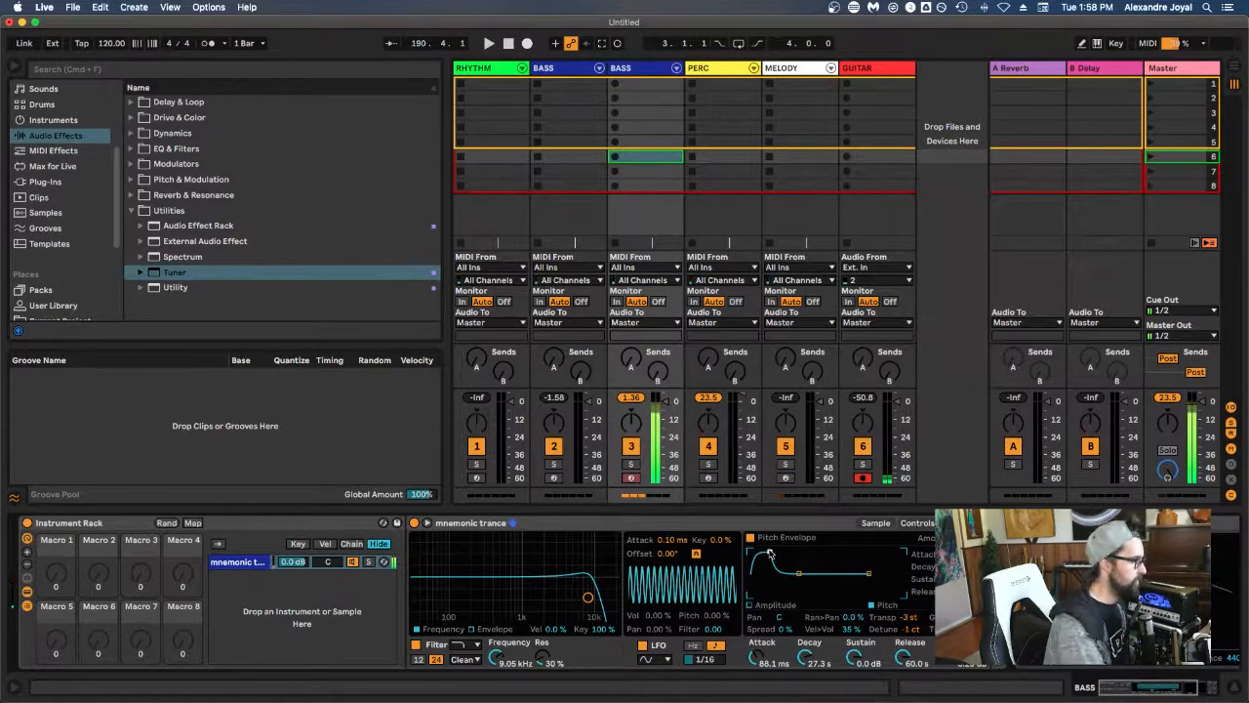
pyautogui.click(752, 606)
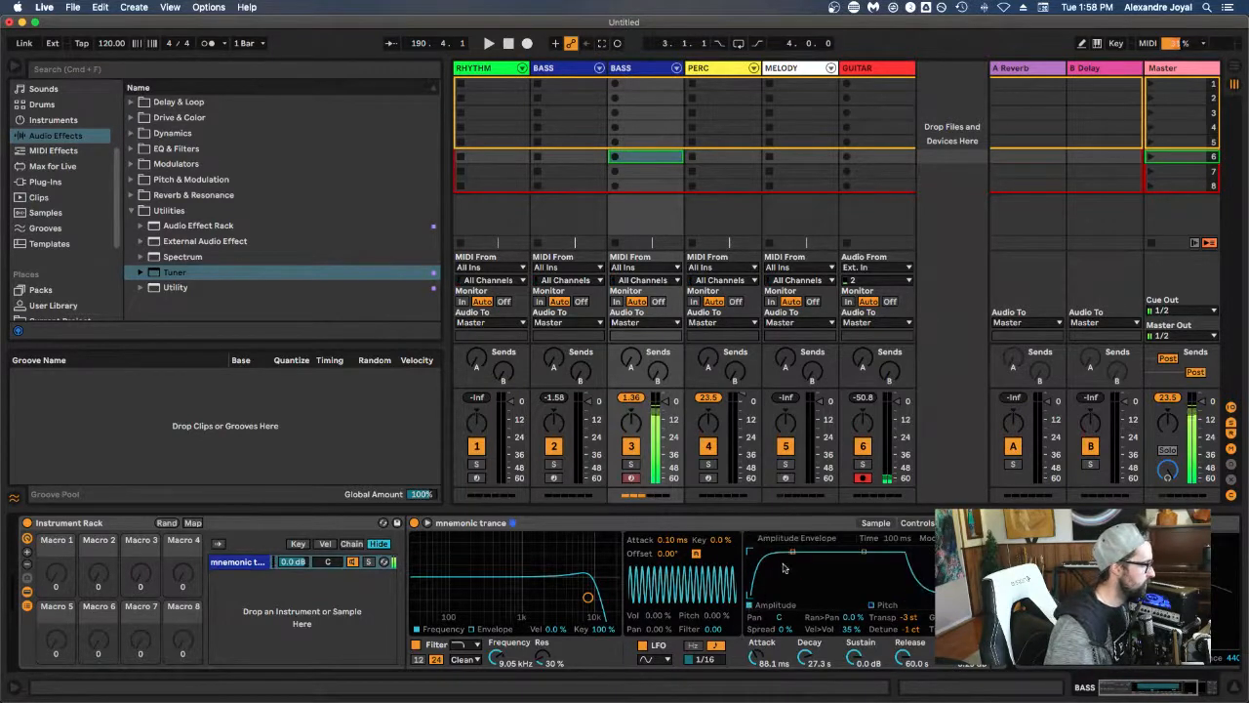
# Step: Set the sampler's amplitude envelope to 12.0 s attack, 26.7 s decay and -15 dB sustain
pyautogui.moveTo(791, 553); pyautogui.dragTo(817, 553)
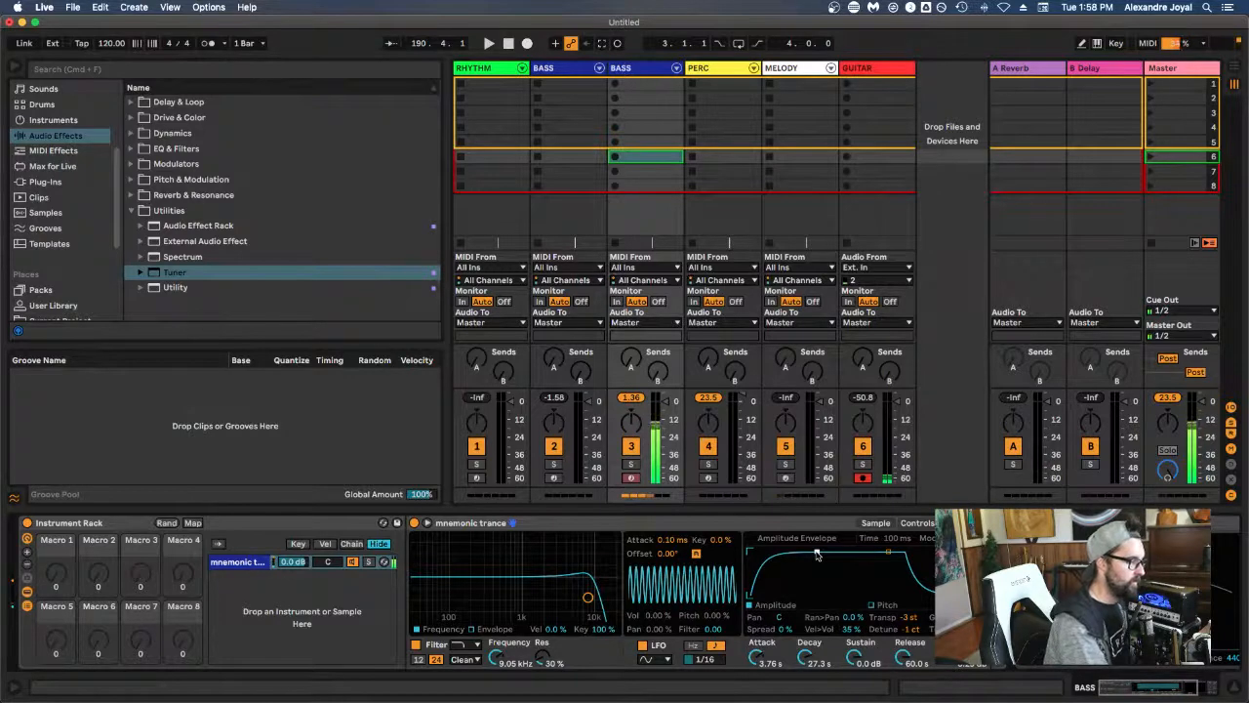
pyautogui.moveTo(817, 554); pyautogui.dragTo(896, 568)
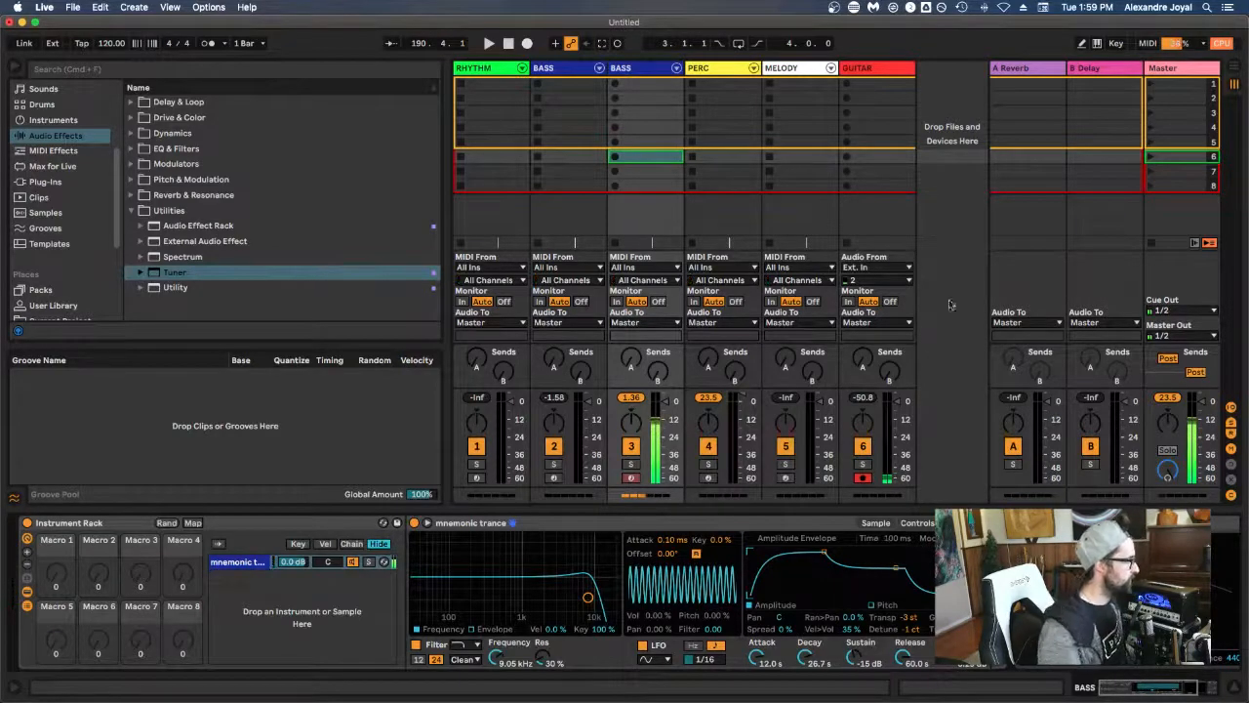
# Step: Rename the duplicated BASS track with the mnemonic trance sampler to PAD
pyautogui.rightClick(637, 71)
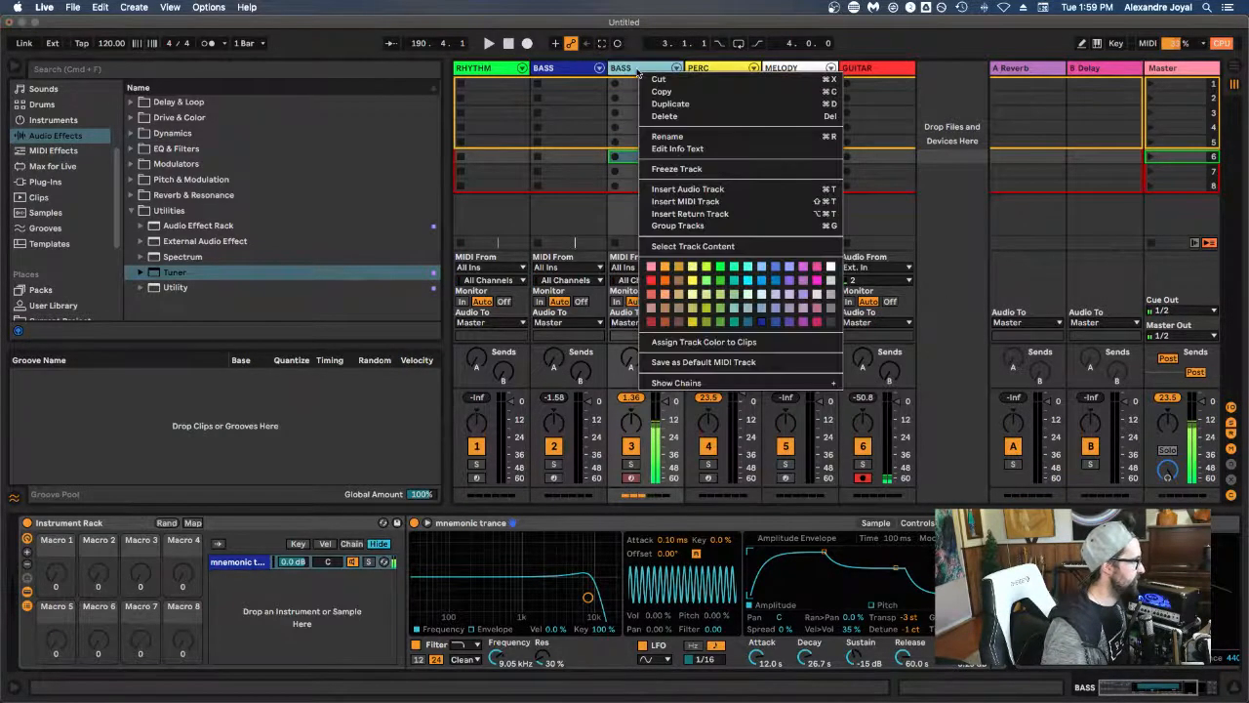
pyautogui.click(684, 139)
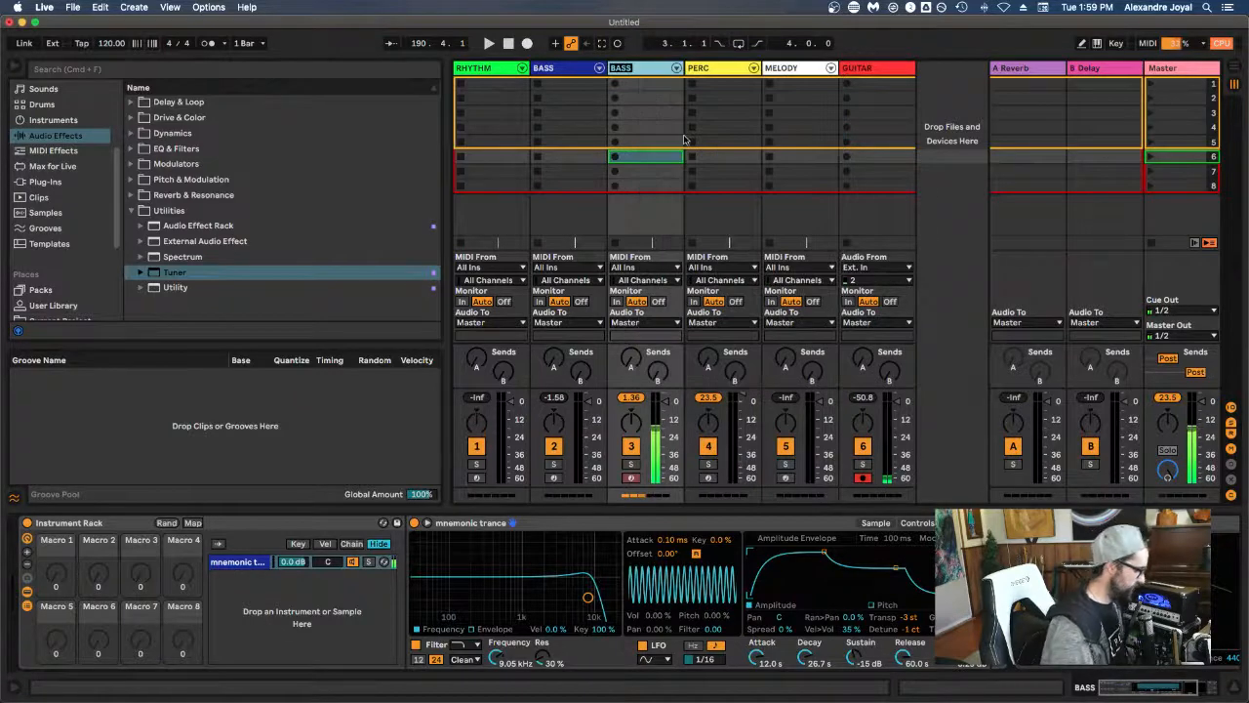
pyautogui.write('PAD')
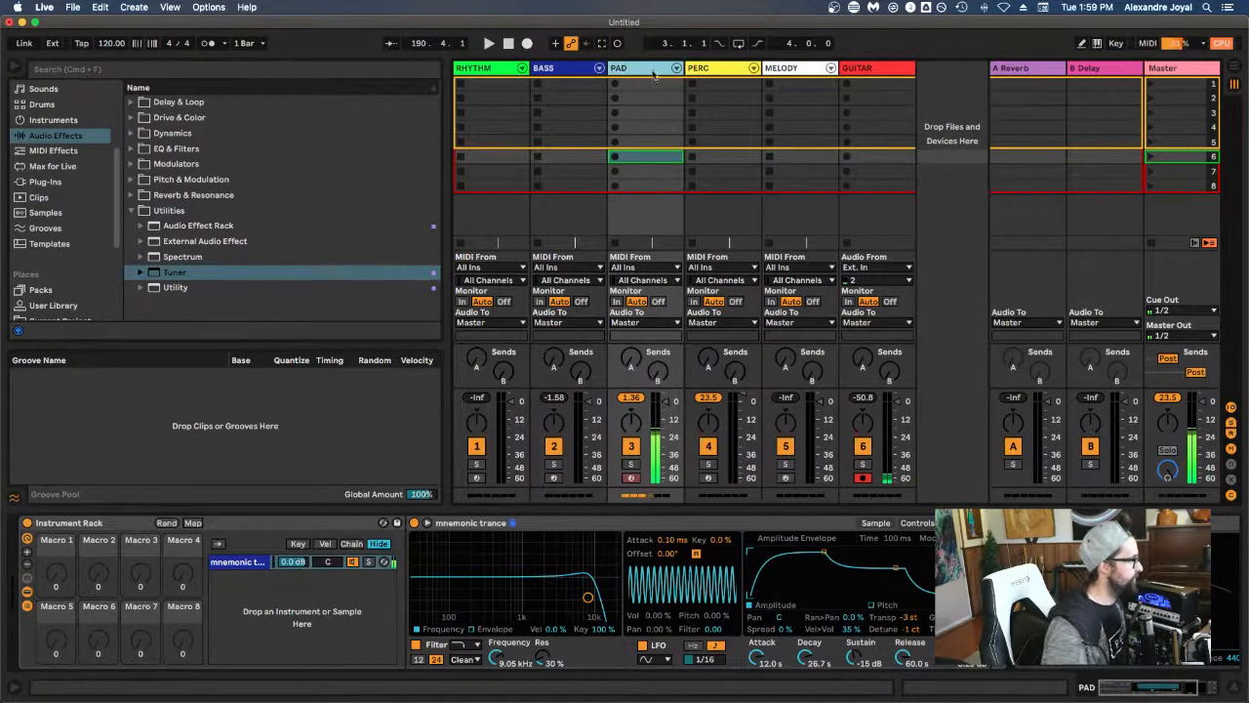
# Step: Colour the PAD track purple and move it behind the GUITAR track
pyautogui.rightClick(654, 75)
pyautogui.click(804, 313)
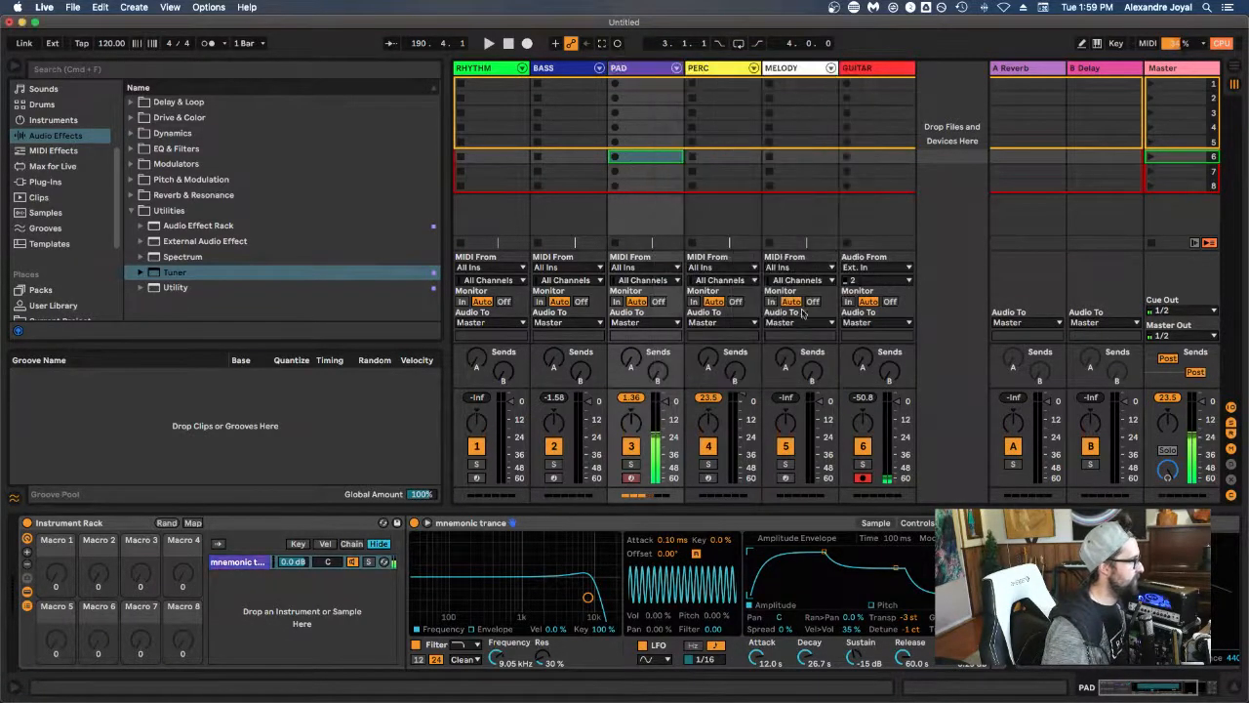
pyautogui.moveTo(642, 71); pyautogui.dragTo(922, 76)
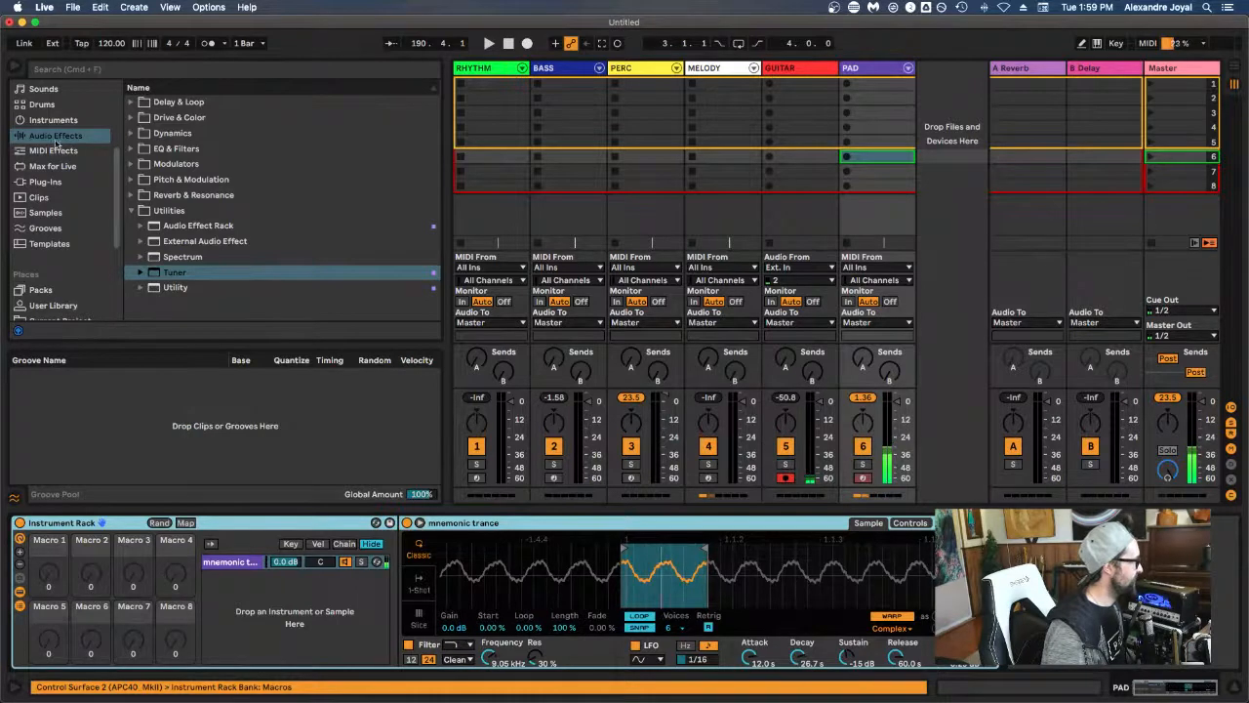
# Step: Try an Arpeggiator MIDI effect before the sampler on the PAD track with its rate at 1/3
pyautogui.scroll(-3, 55, 214)
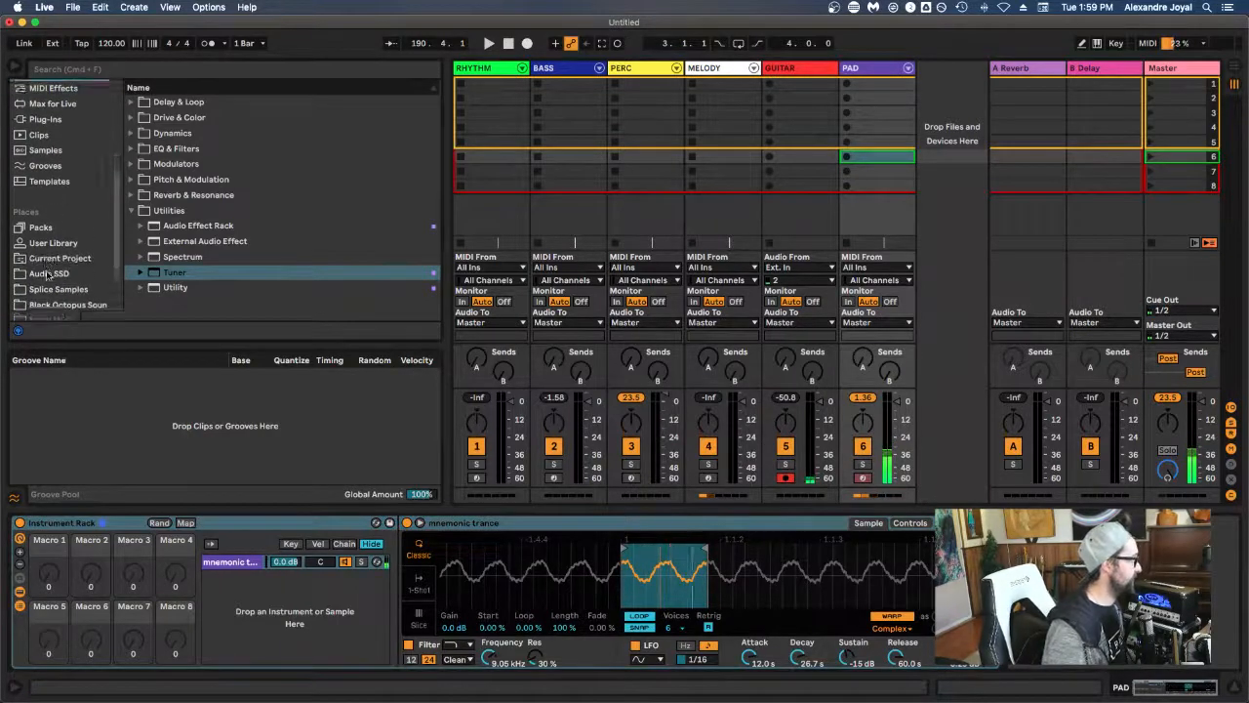
pyautogui.scroll(2, 46, 274)
pyautogui.click(50, 126)
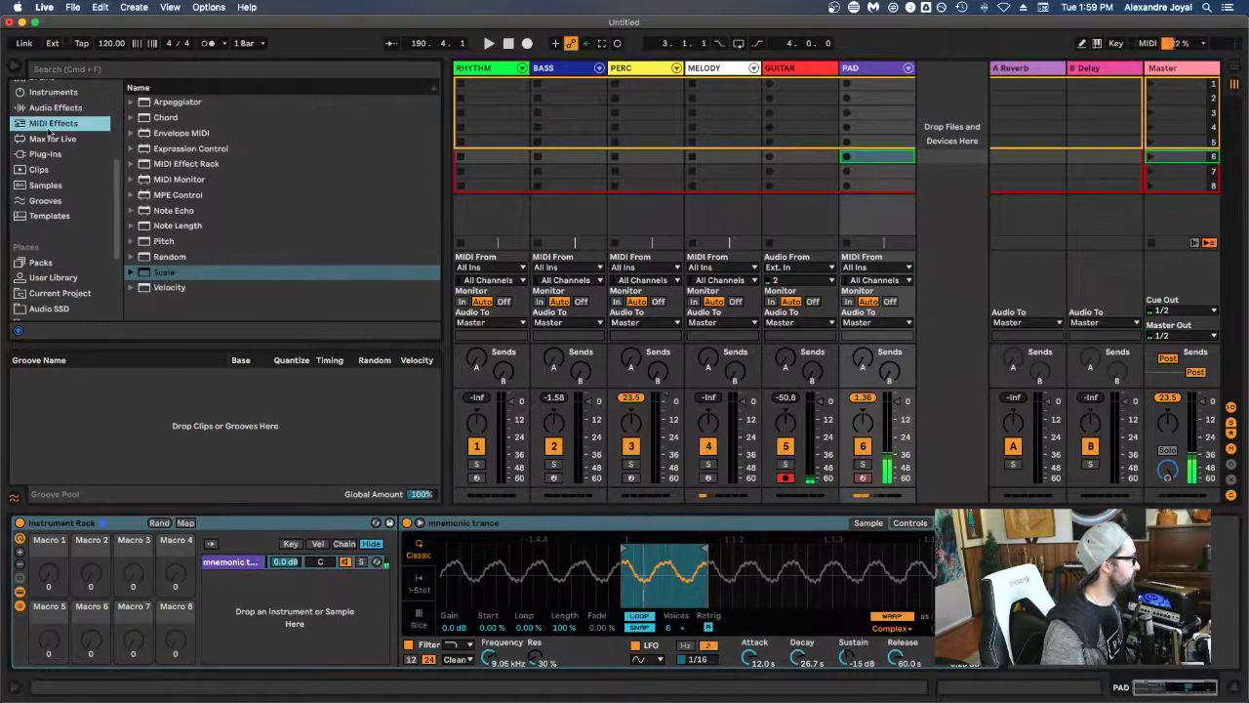
pyautogui.click(132, 103)
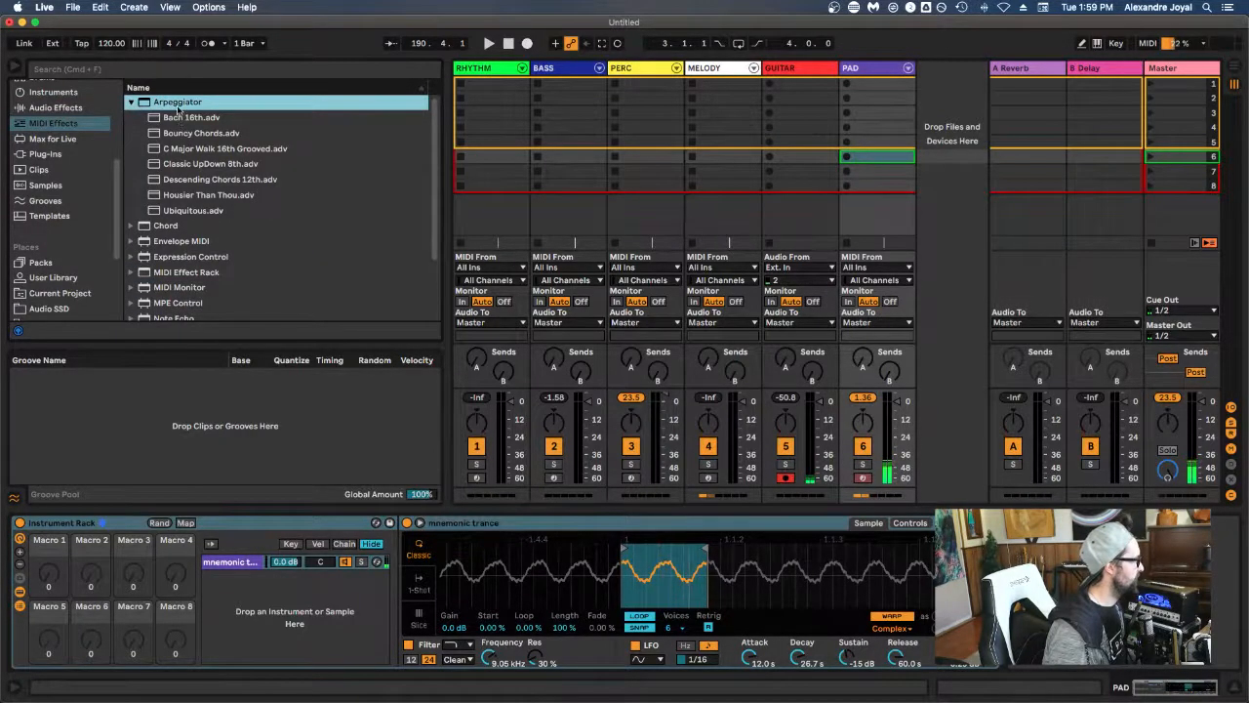
pyautogui.moveTo(487, 277); pyautogui.dragTo(408, 581)
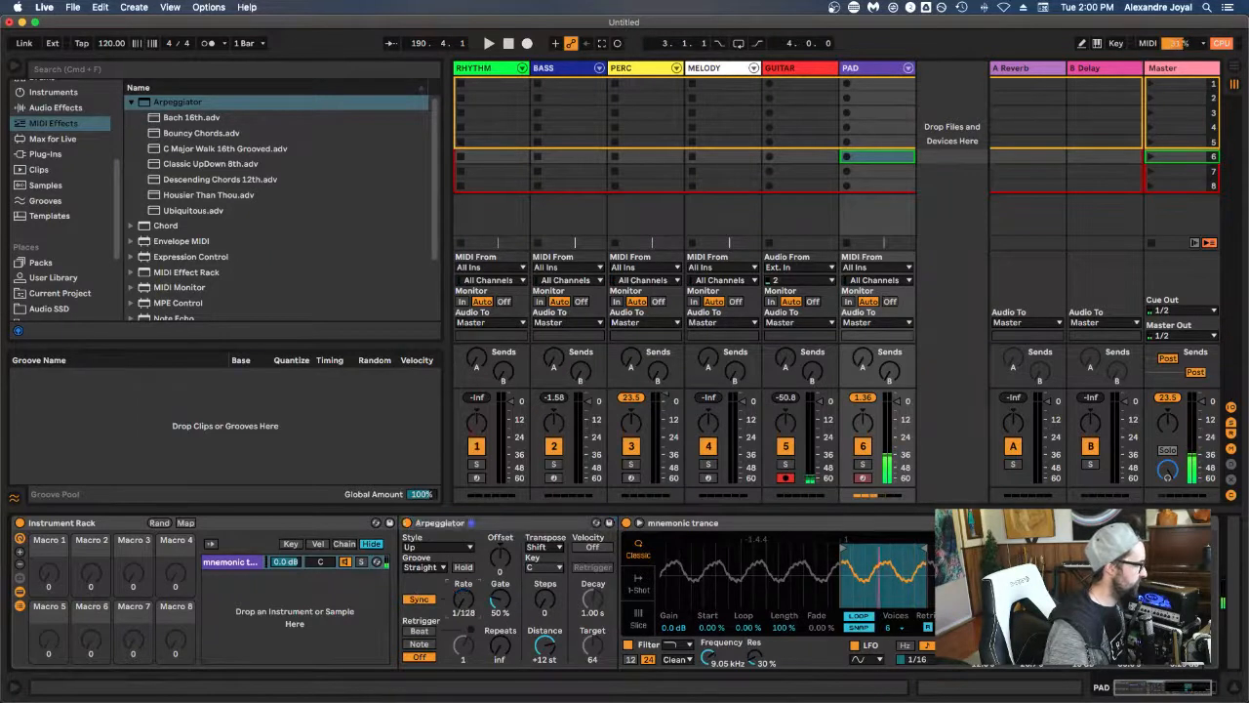
pyautogui.moveTo(458, 600); pyautogui.dragTo(460, 603)
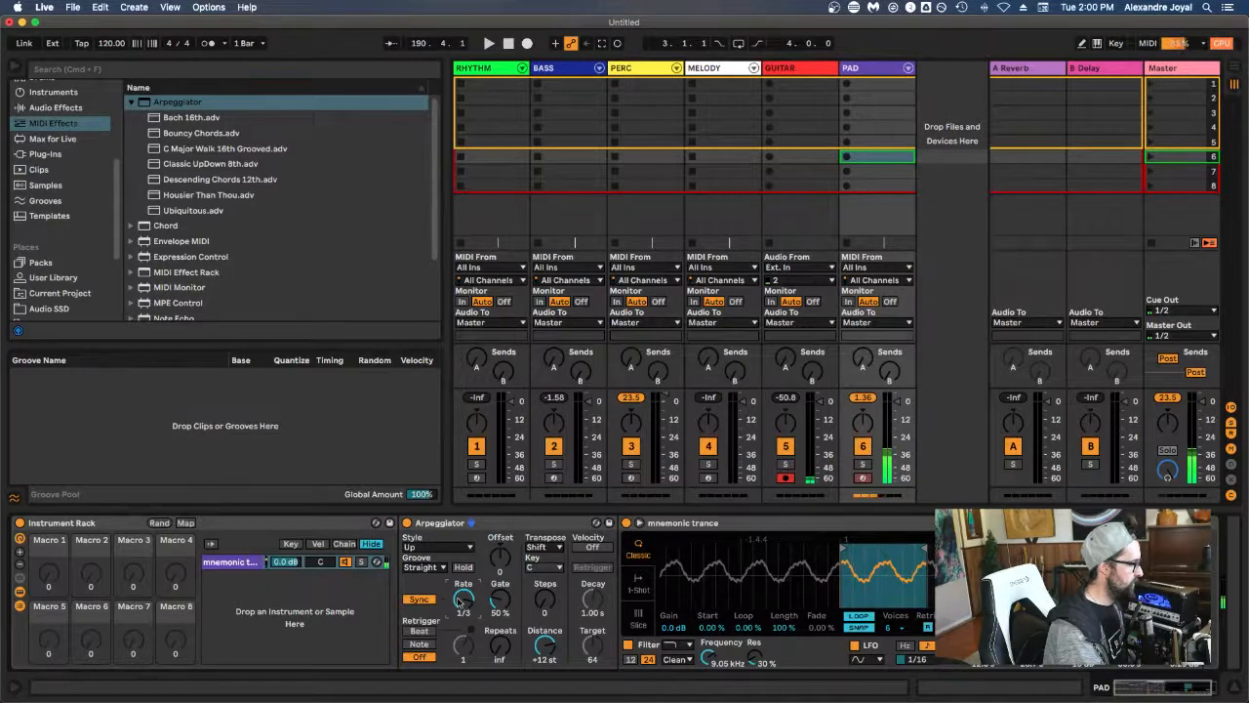
pyautogui.click(510, 528)
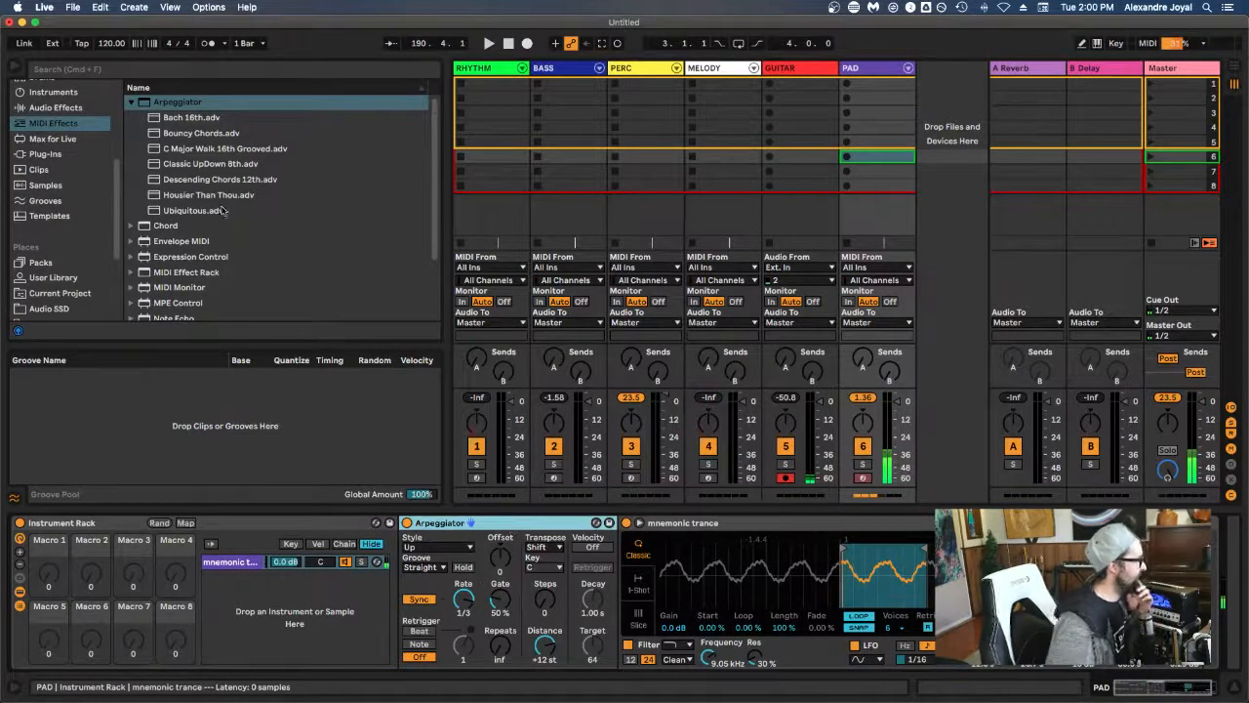
# Step: Insert the Chord preset Jazz for Dummies before the mnemonic trance sampler in the Instrument Rack
pyautogui.scroll(-1, 213, 196)
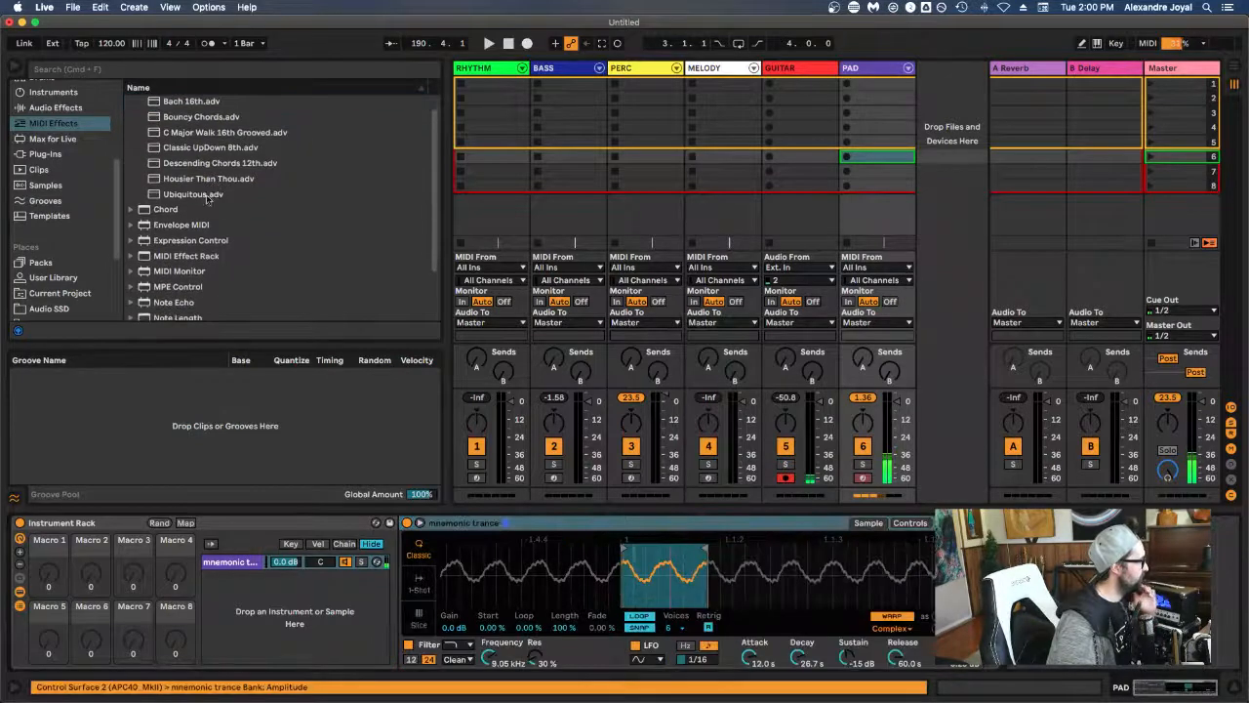
pyautogui.click(135, 210)
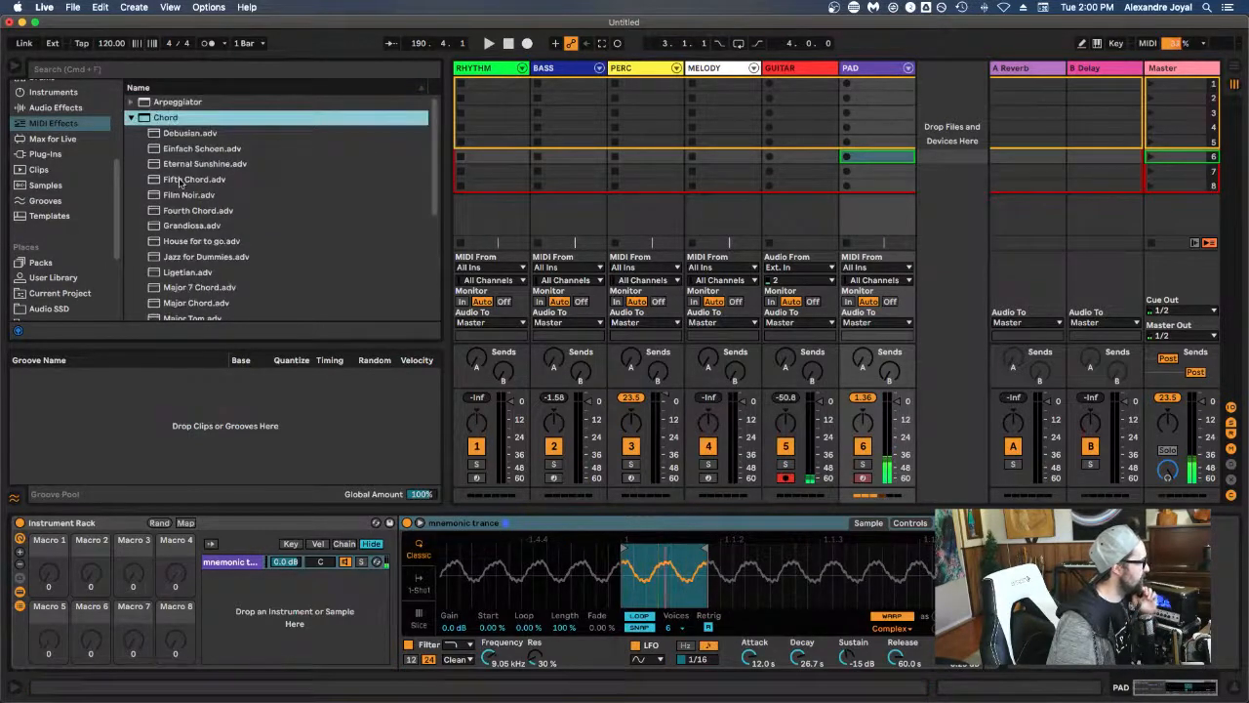
pyautogui.scroll(-1, 180, 182)
pyautogui.scroll(-3, 181, 183)
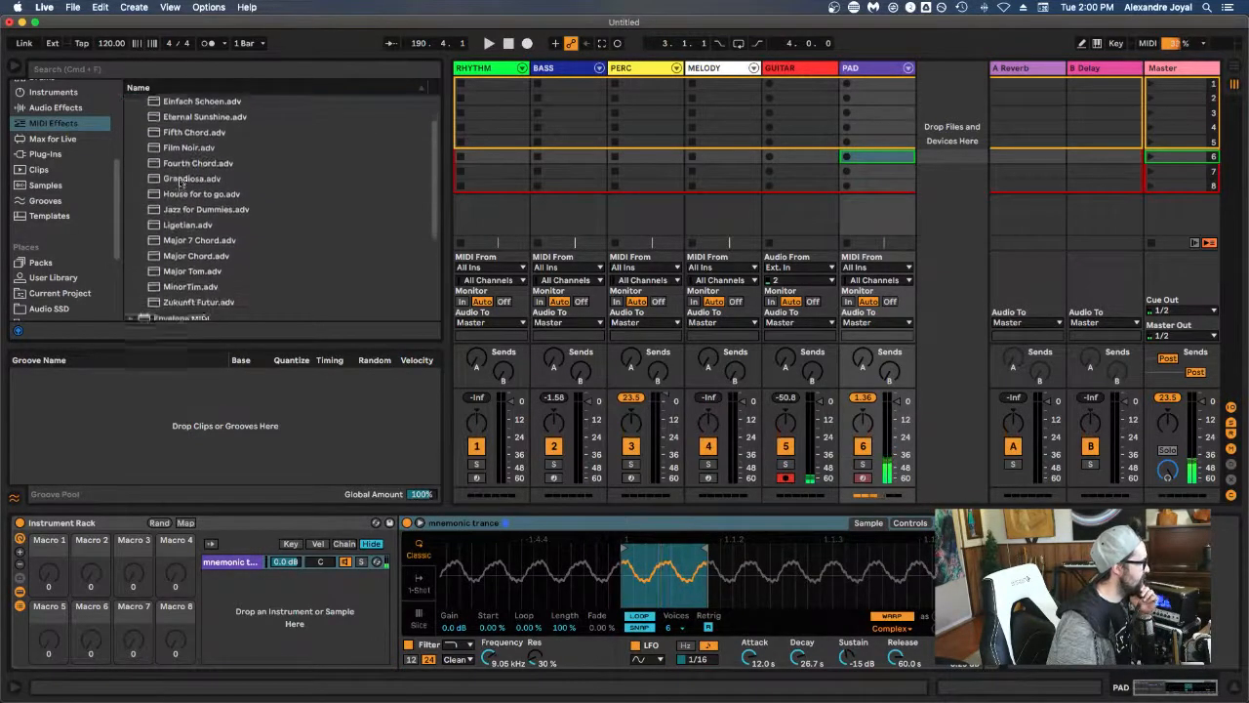
pyautogui.scroll(-1, 180, 183)
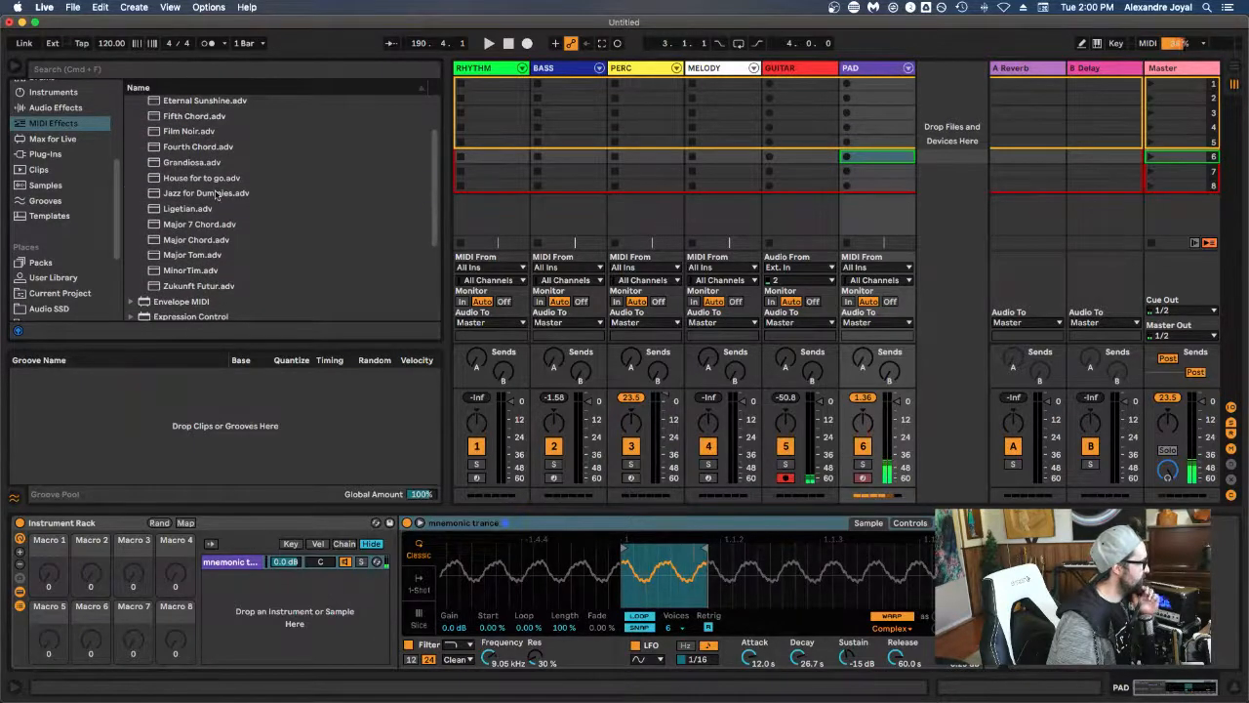
pyautogui.click(216, 194)
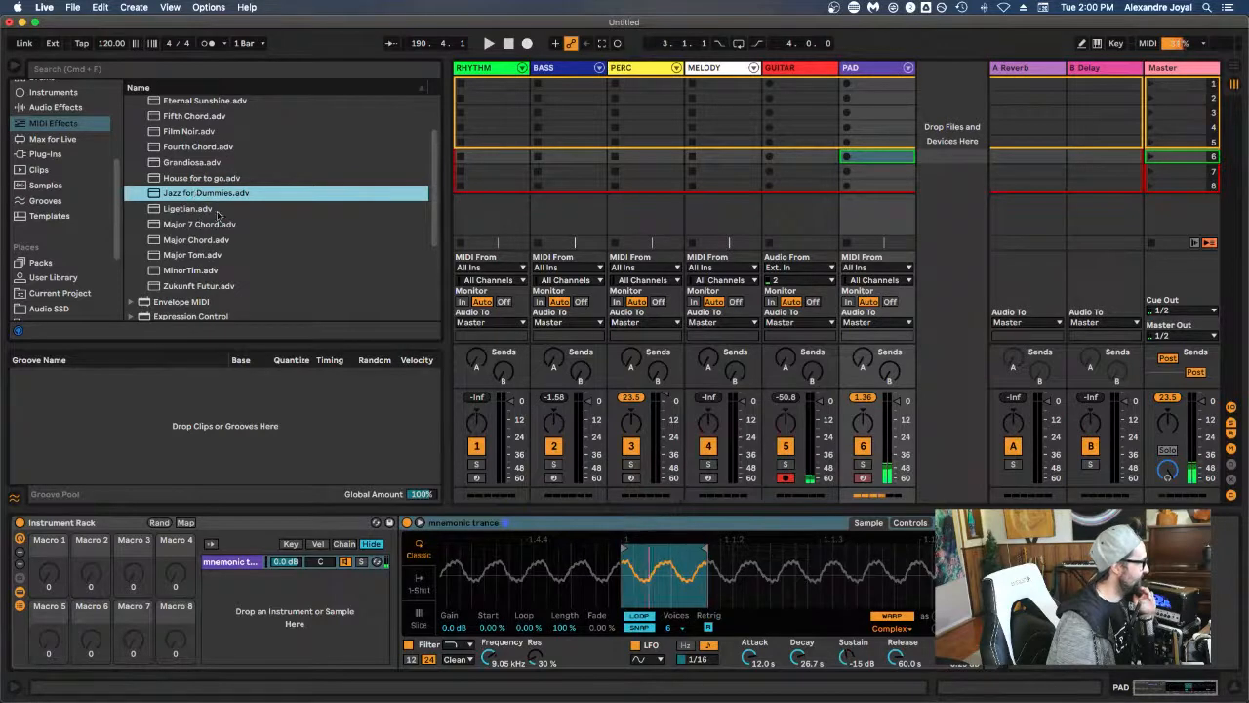
pyautogui.click(403, 576)
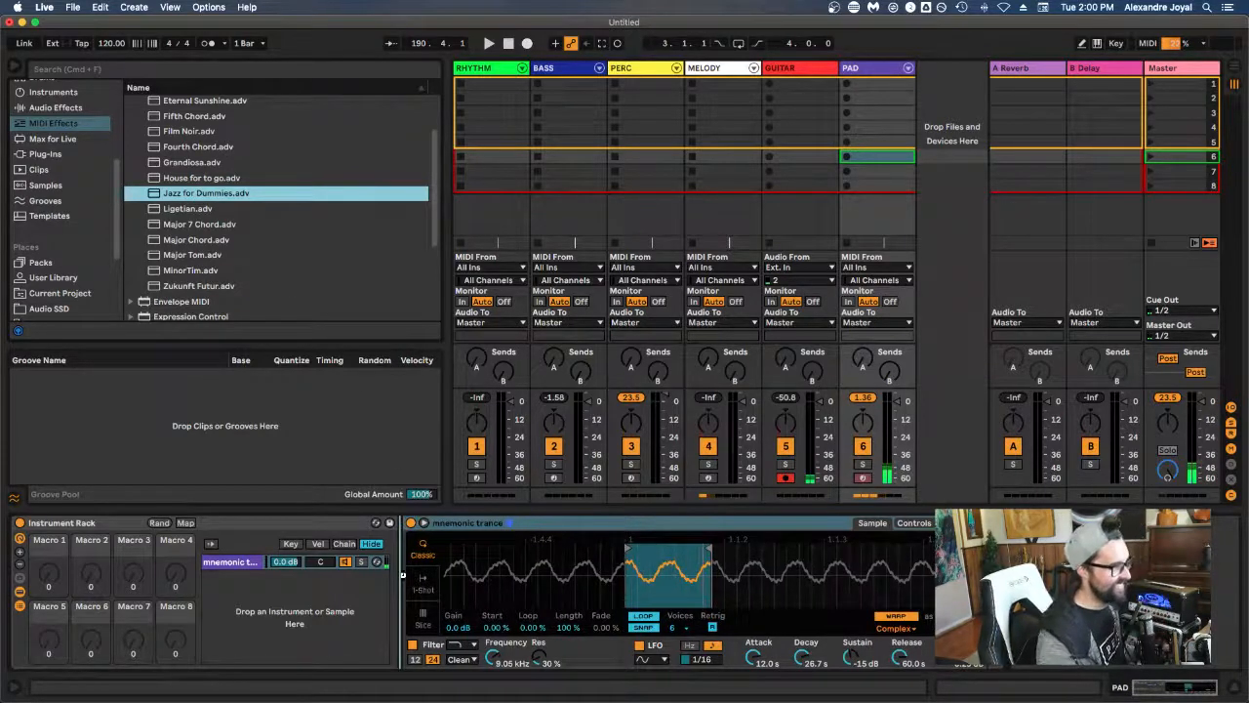
pyautogui.press('Return')
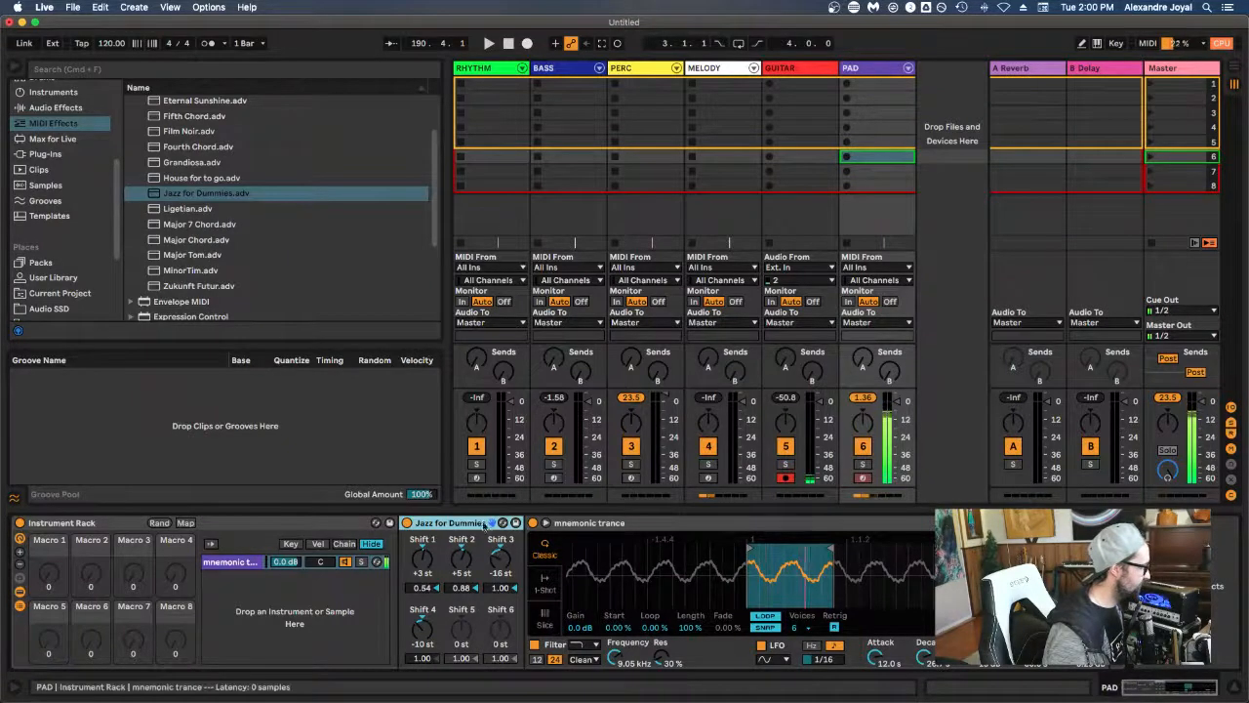
# Step: Hide the rack's macro controls and look through the remaining MIDI effects and Chord presets
pyautogui.click(21, 546)
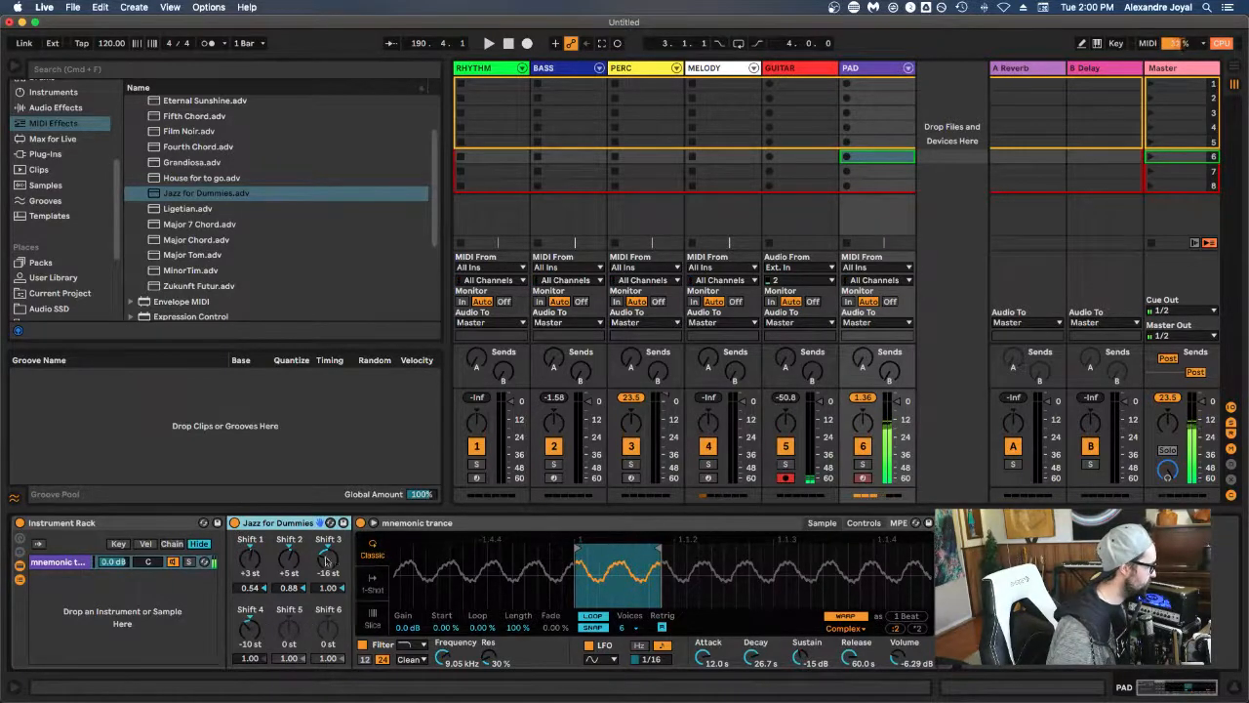
pyautogui.scroll(-5, 251, 237)
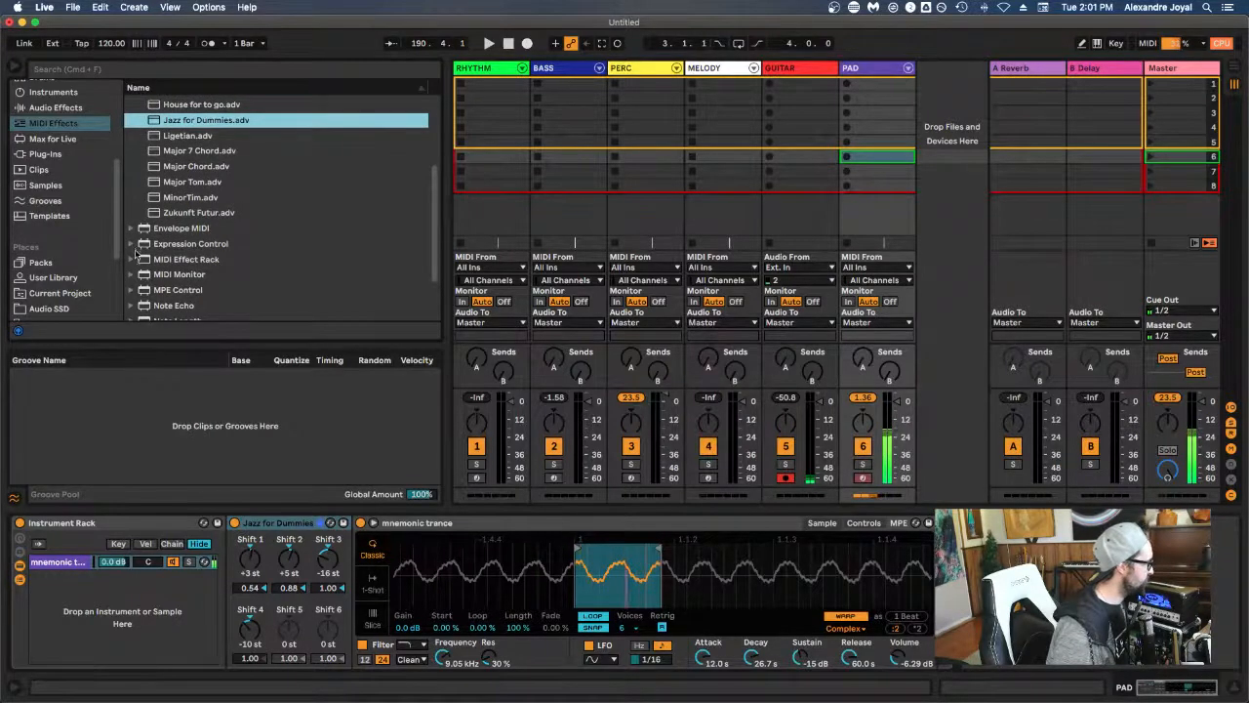
pyautogui.scroll(-2, 140, 265)
pyautogui.scroll(10, 140, 266)
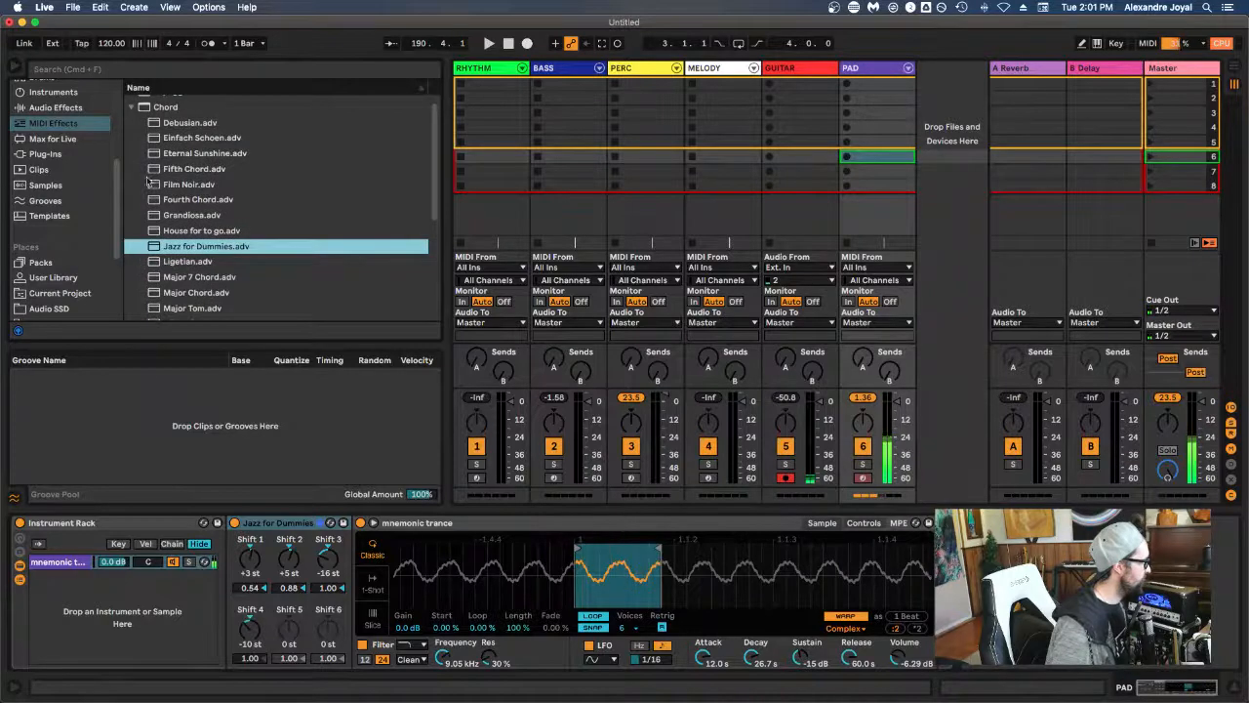
pyautogui.scroll(-13, 195, 250)
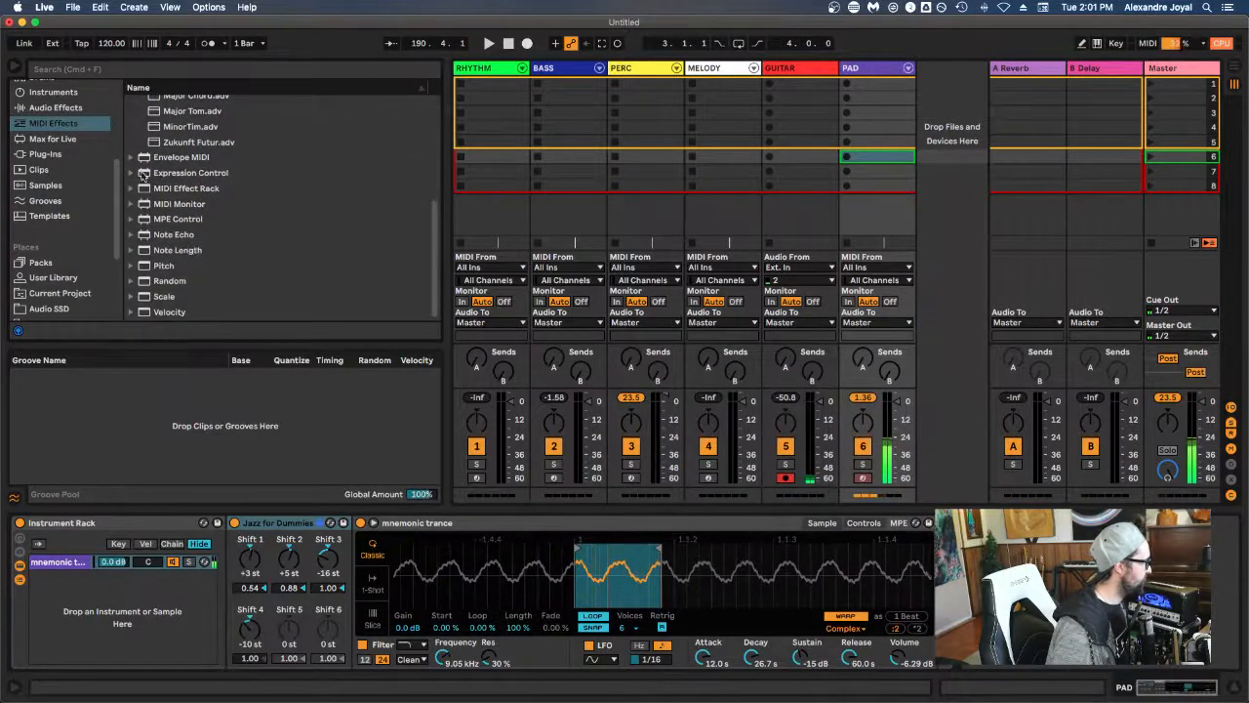
pyautogui.scroll(3, 143, 226)
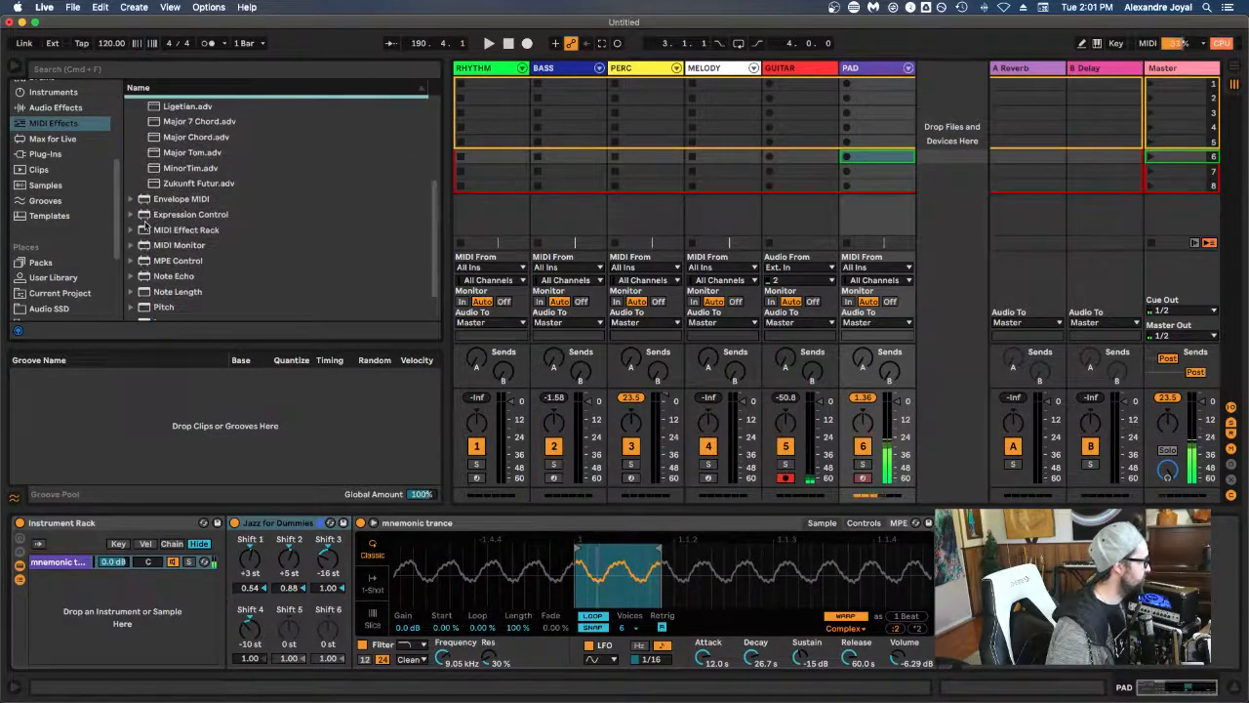
pyautogui.scroll(1, 144, 225)
pyautogui.scroll(-4, 144, 226)
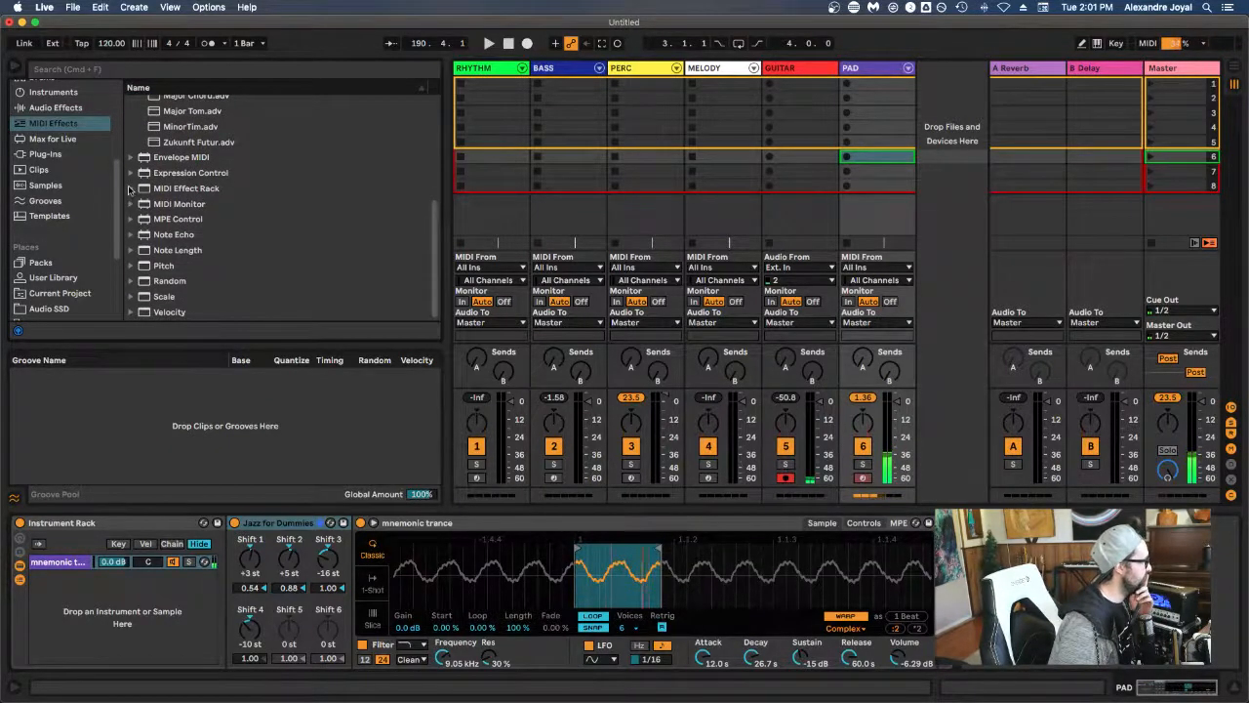
pyautogui.hscroll(-1, 71, 574)
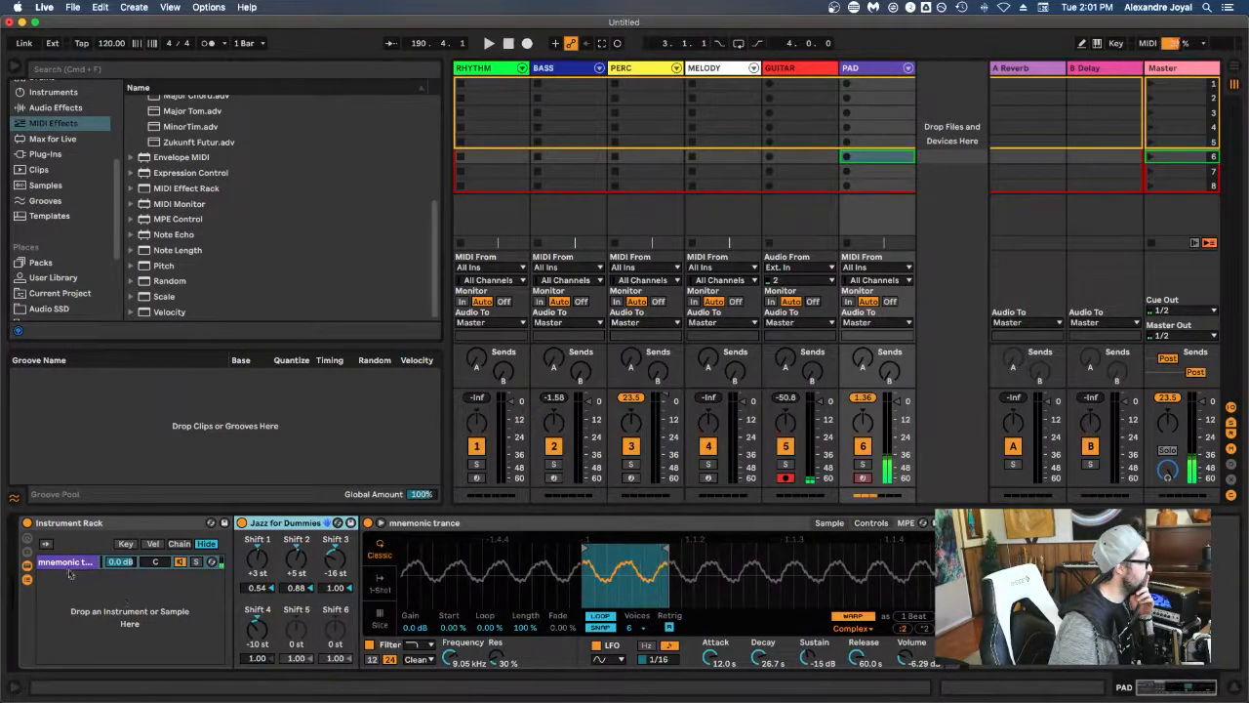
# Step: Show the rack's macro variations and map Shift 1 to Shift 4 of Jazz for Dummies to Macros 1 to 4
pyautogui.click(28, 543)
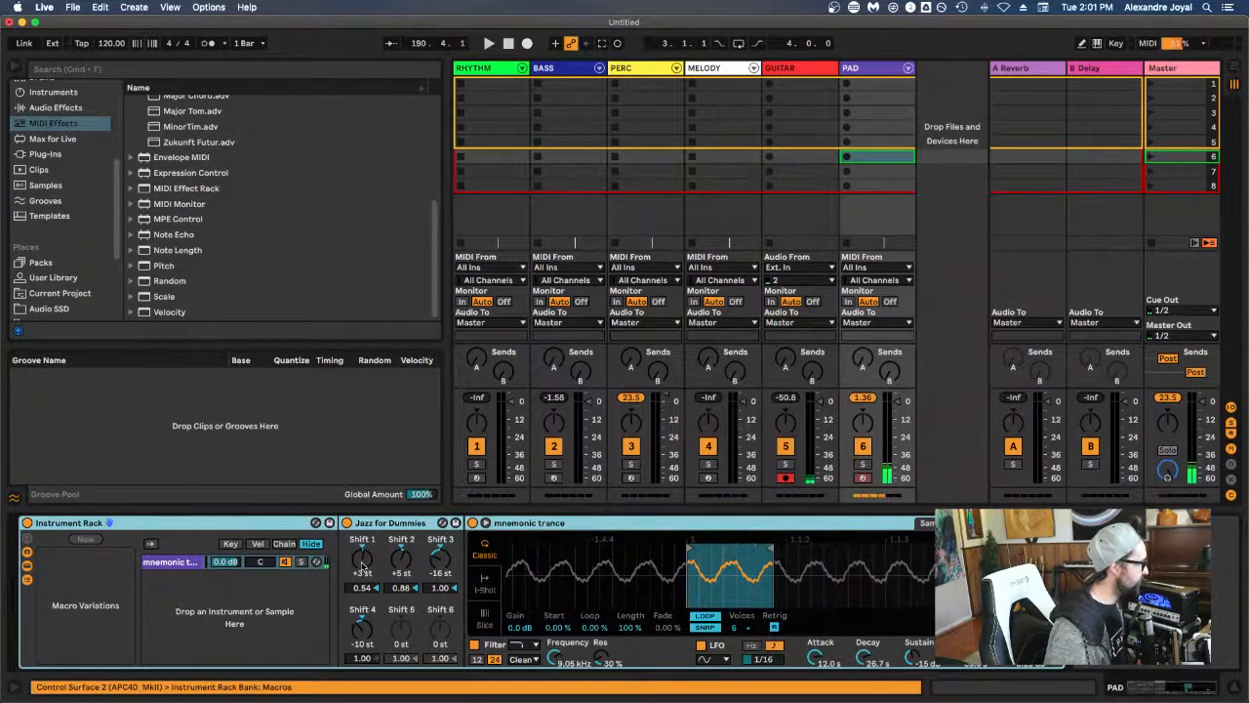
pyautogui.rightClick(362, 570)
pyautogui.click(408, 372)
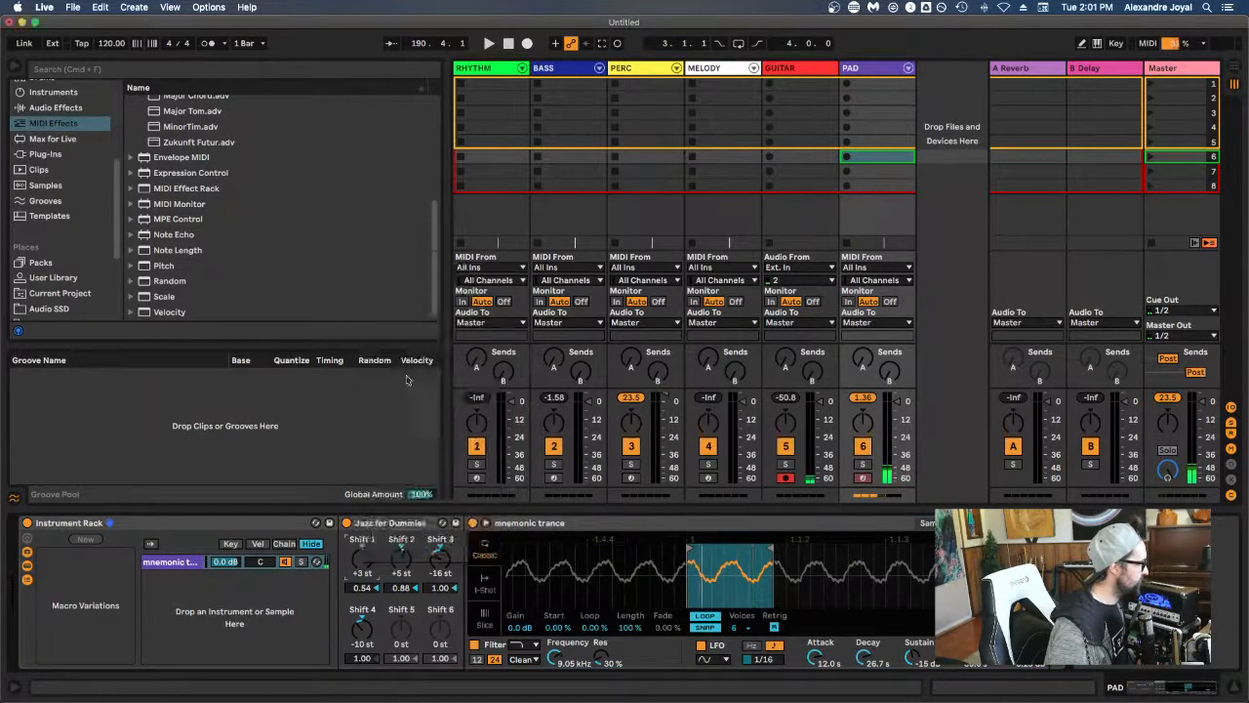
pyautogui.rightClick(584, 568)
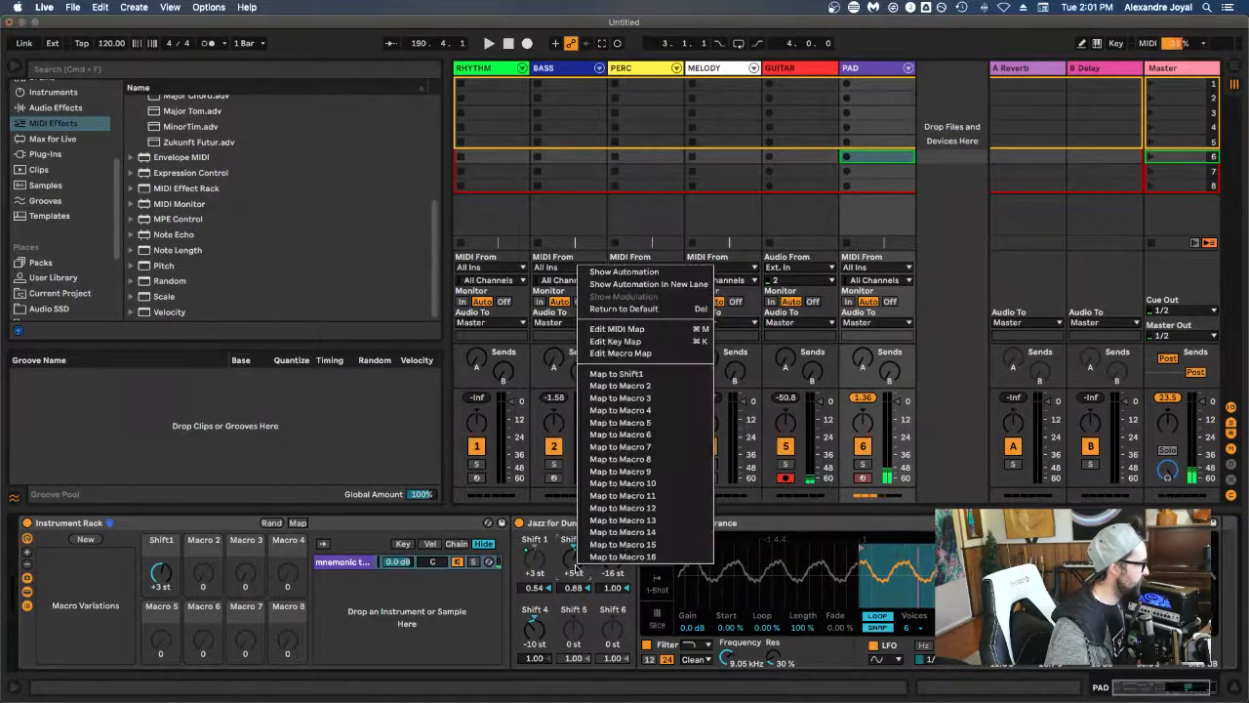
pyautogui.click(625, 388)
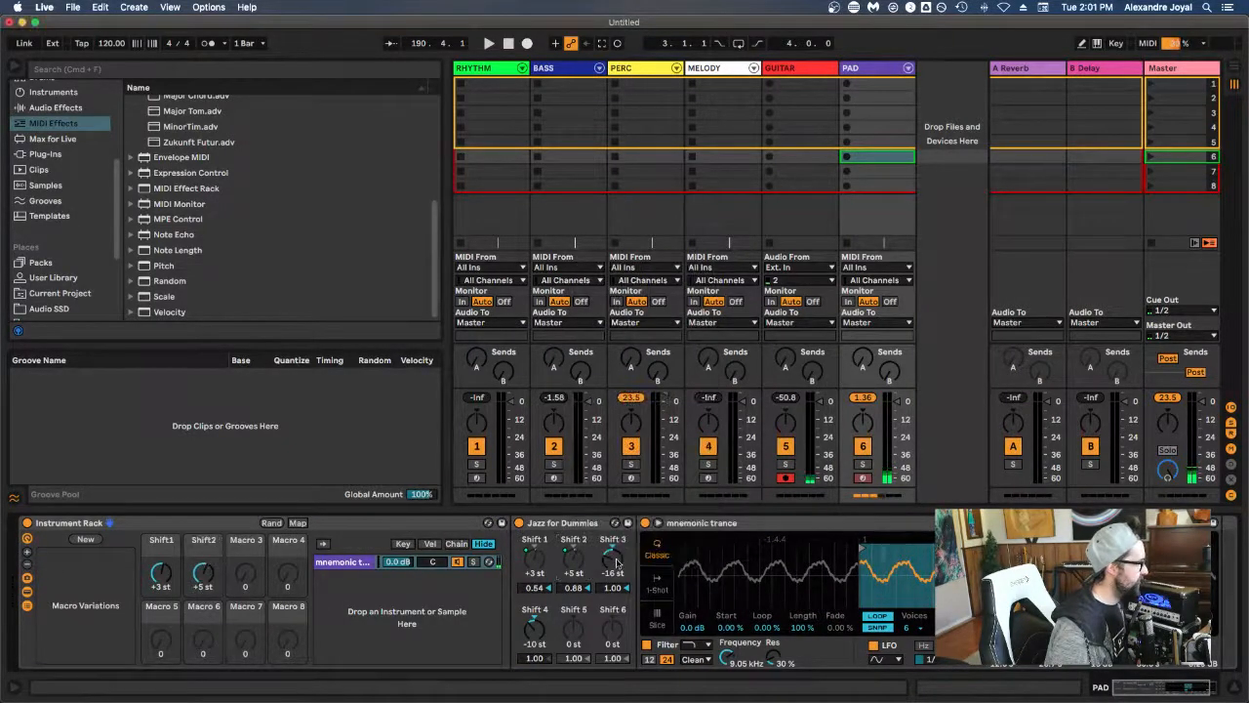
pyautogui.rightClick(616, 563)
pyautogui.click(640, 402)
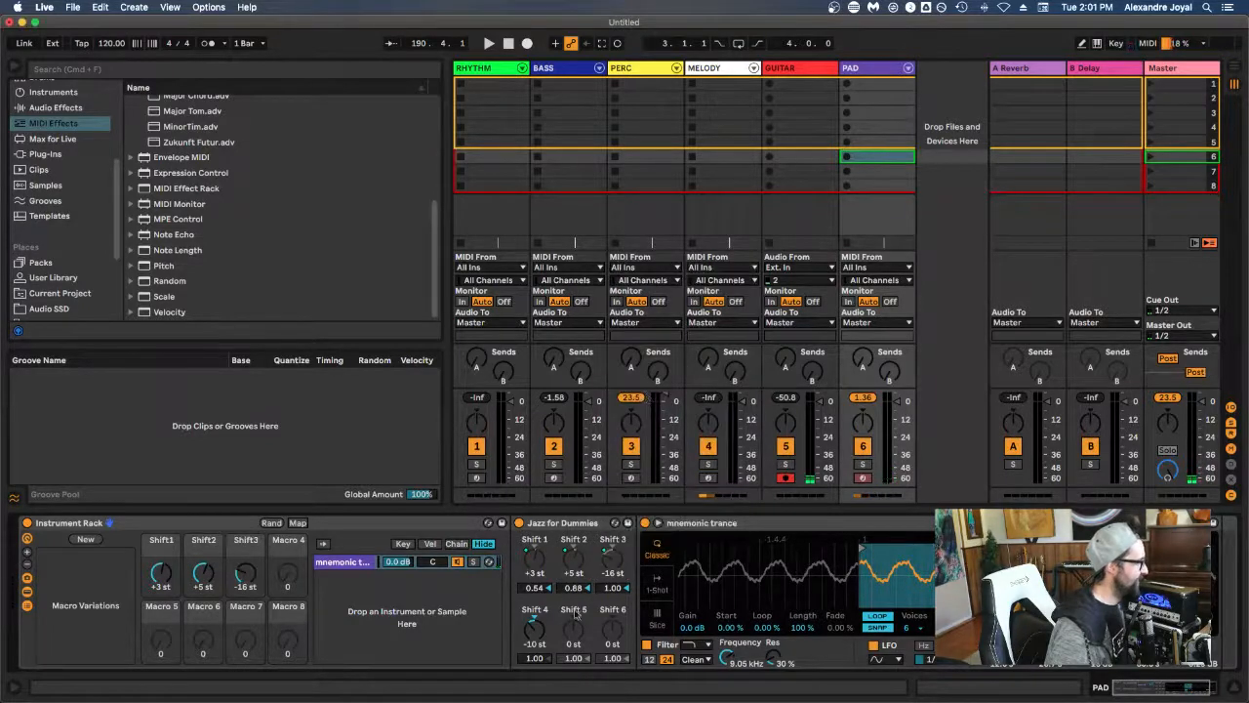
pyautogui.rightClick(536, 631)
pyautogui.click(585, 478)
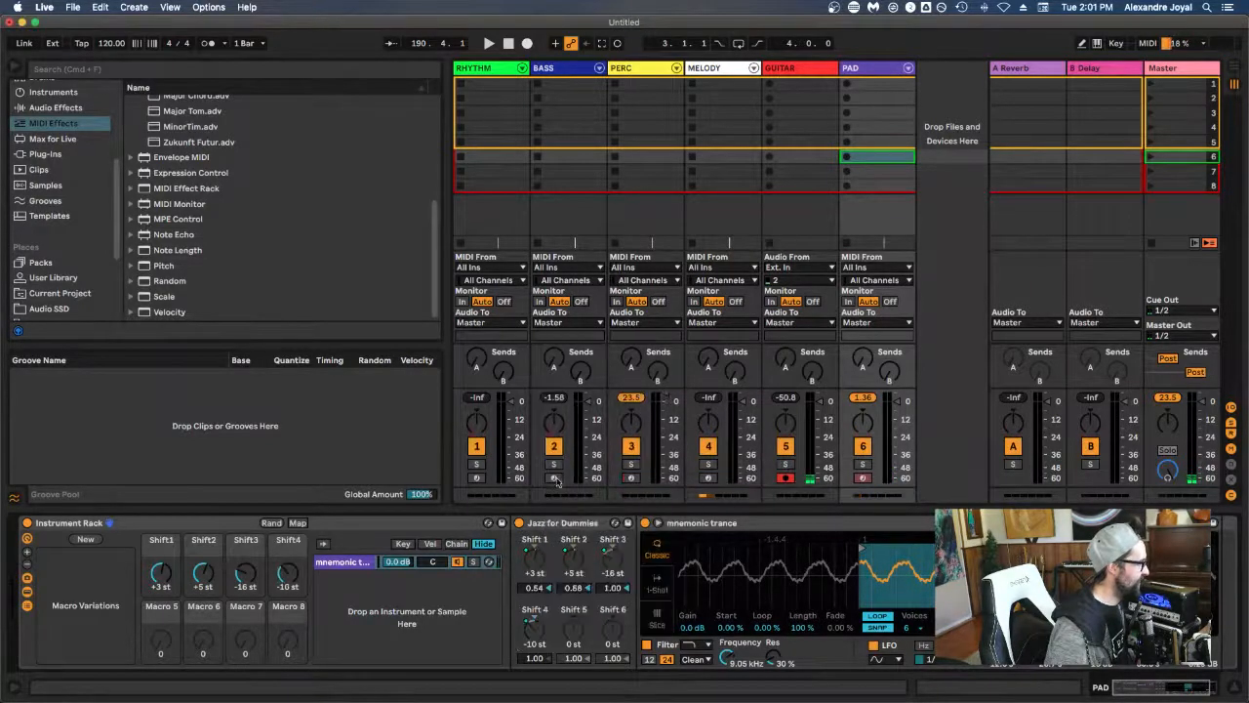
# Step: Keep the rack at eight macros and store the current macro settings as a new macro variation
pyautogui.click(28, 554)
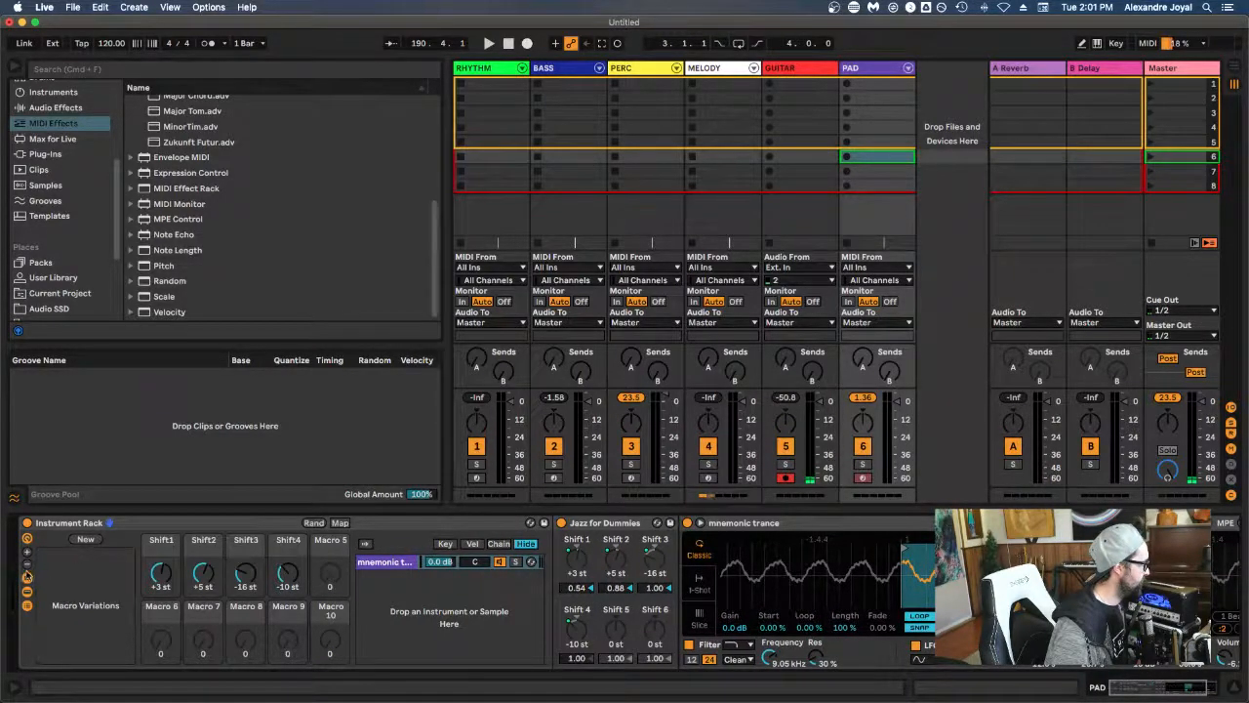
pyautogui.click(26, 576)
pyautogui.click(78, 540)
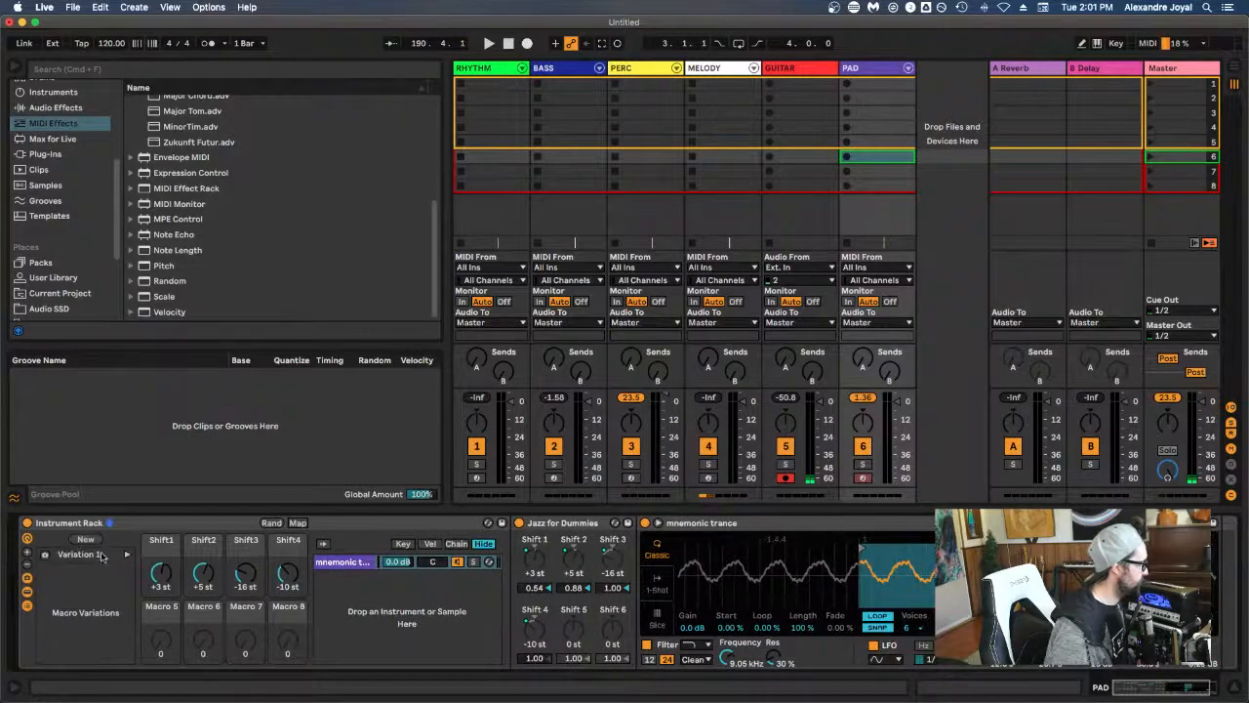
# Step: Rename the rack's stored macro variation as Chord 1
pyautogui.rightClick(96, 557)
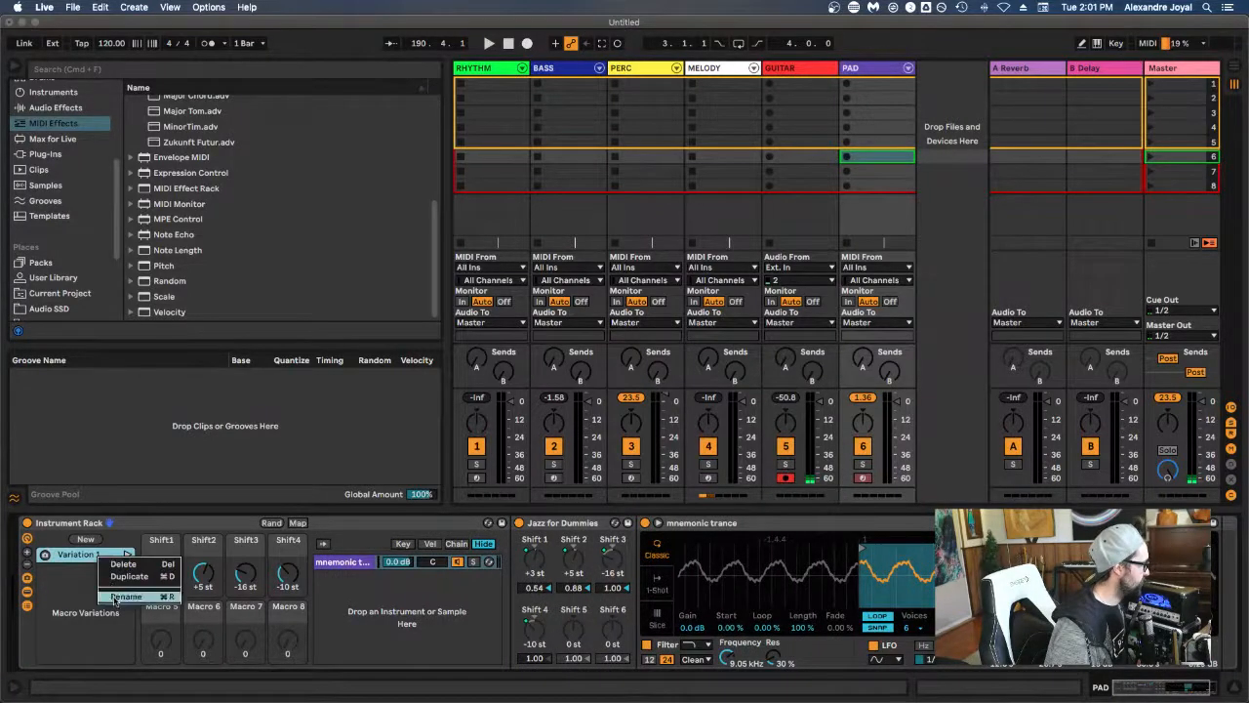
pyautogui.click(114, 601)
pyautogui.write('Ch')
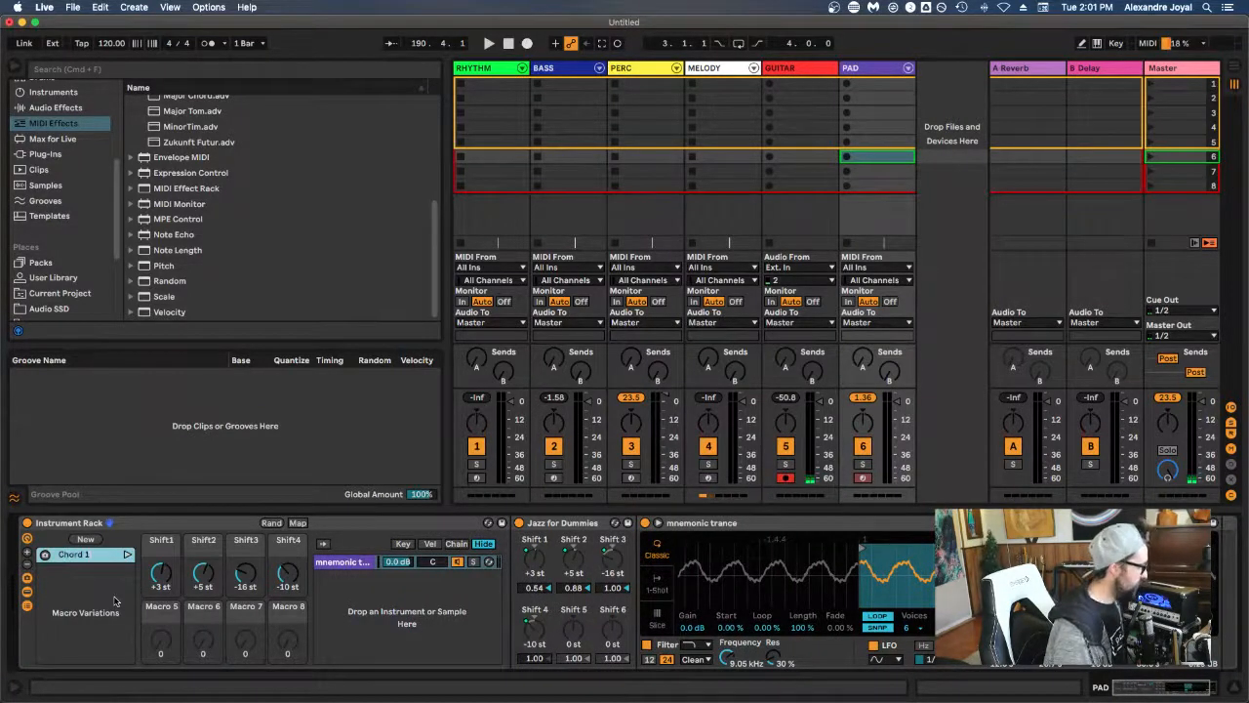
pyautogui.write('ord 1')
pyautogui.press('Return')
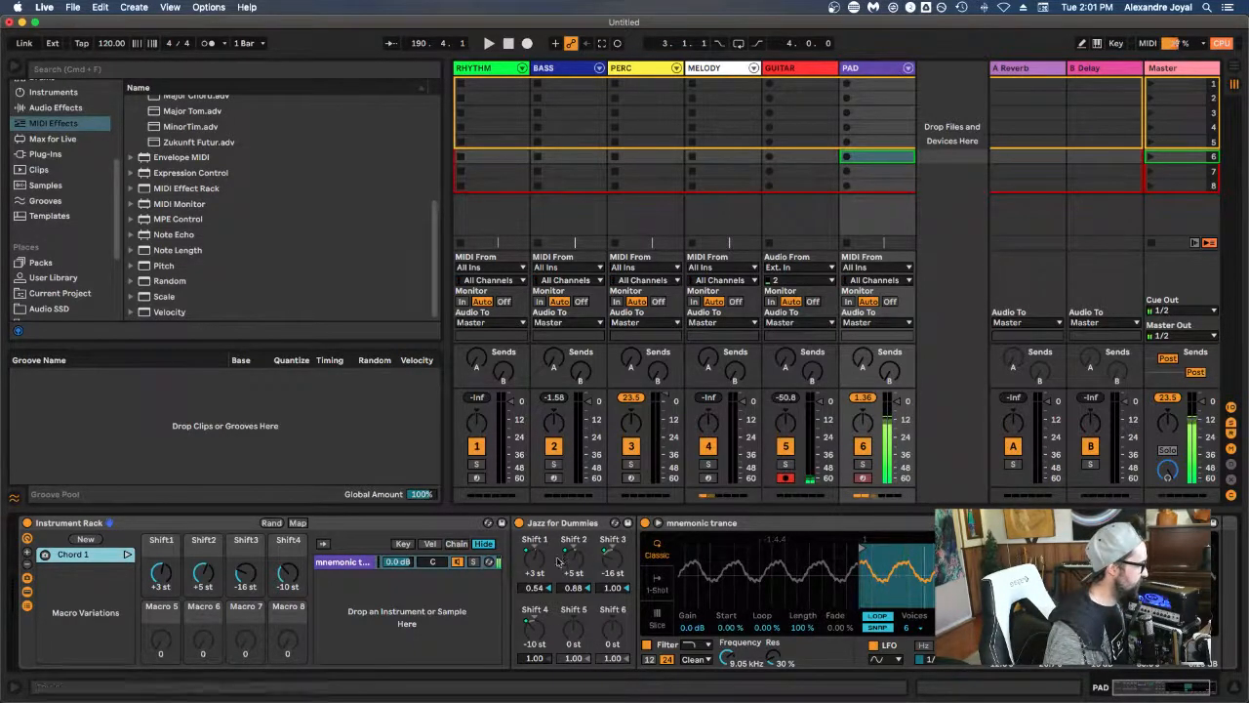
# Step: Try the Chord presets Major 7 Chord and Fourth Chord in place of Jazz for Dummies
pyautogui.click(615, 524)
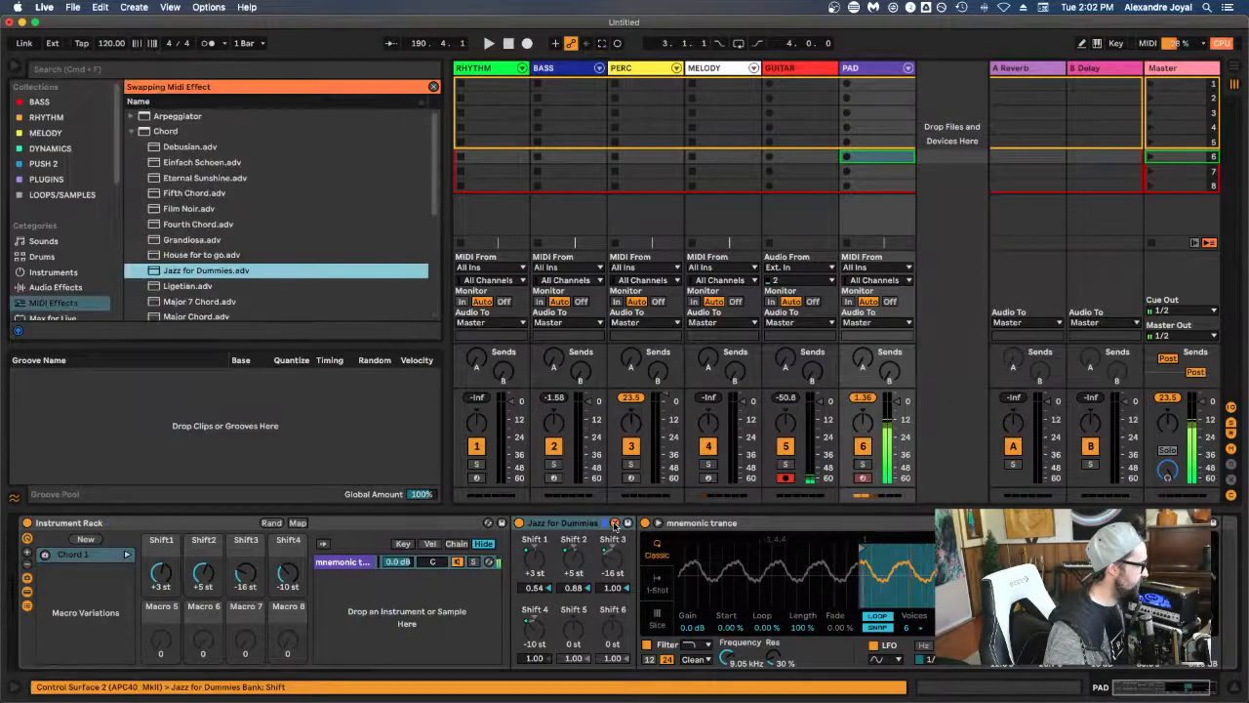
pyautogui.scroll(-2, 193, 256)
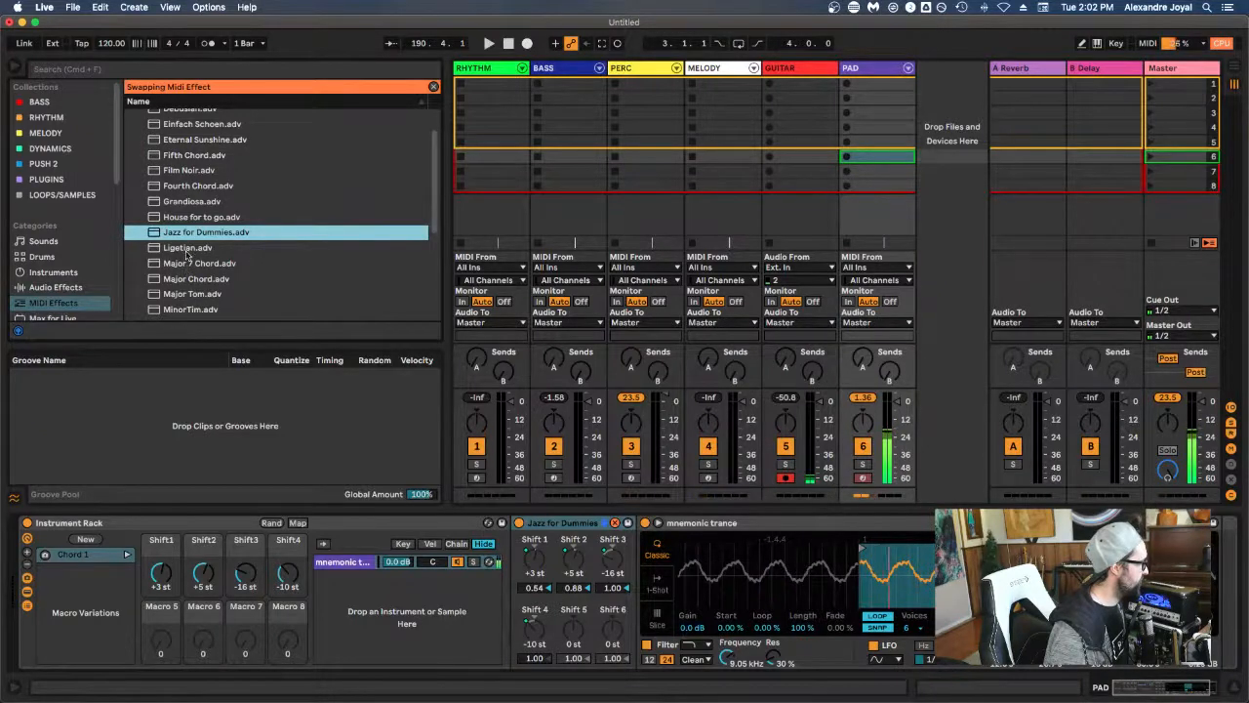
pyautogui.click(189, 265)
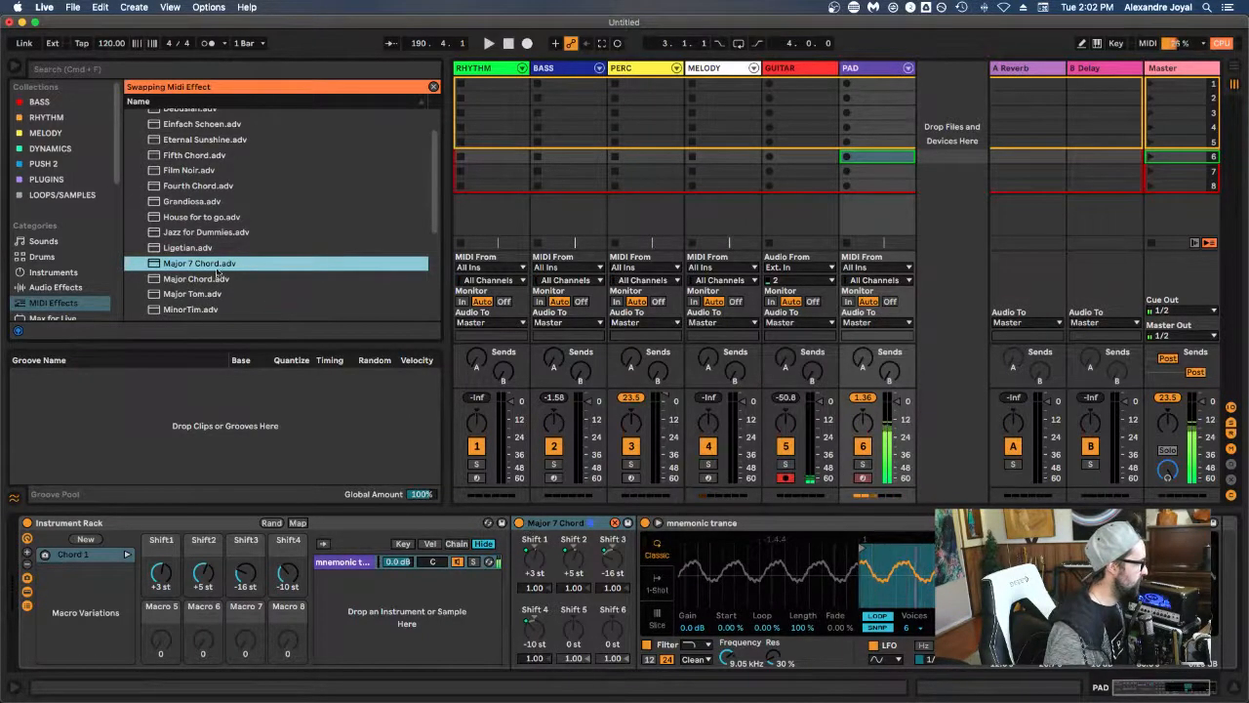
pyautogui.scroll(-3, 214, 283)
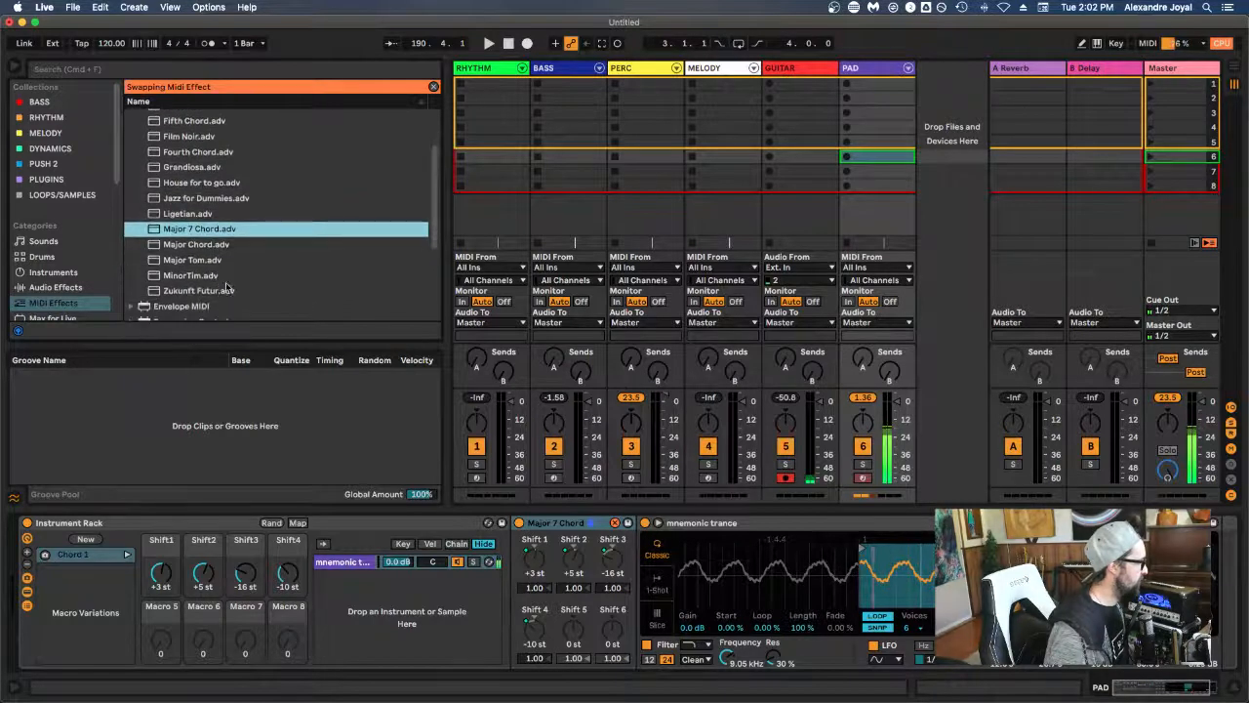
pyautogui.click(210, 277)
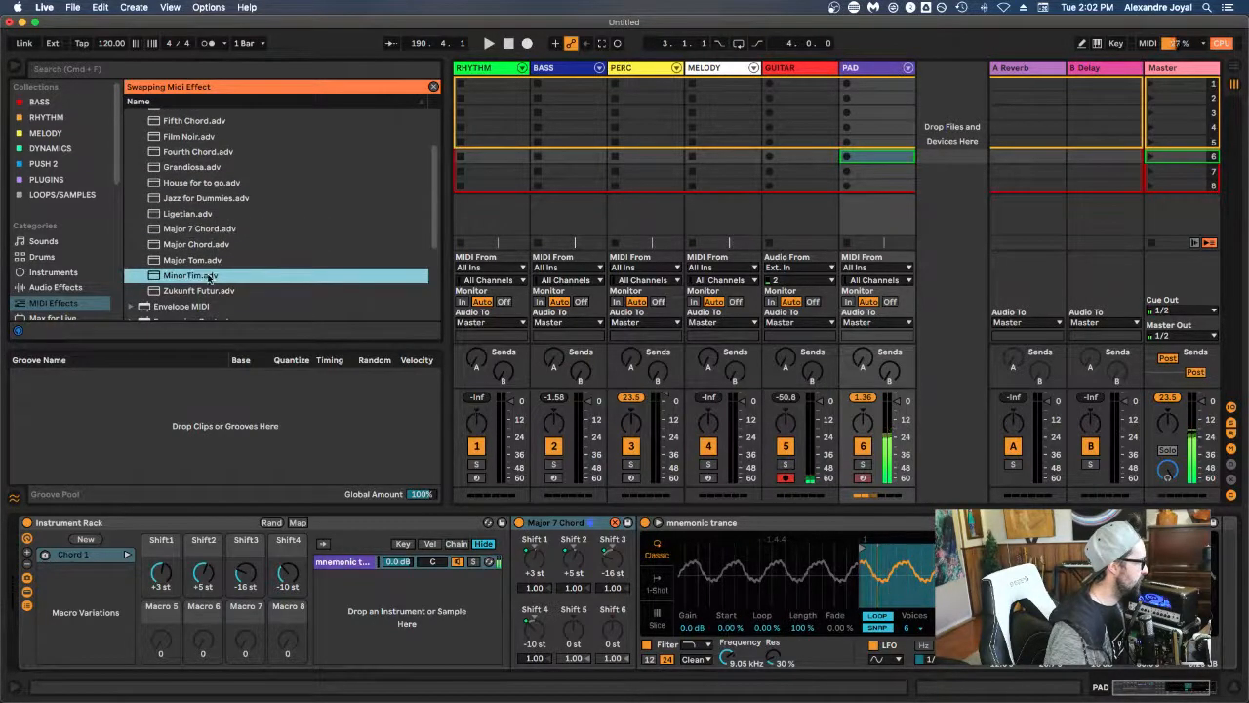
pyautogui.click(181, 152)
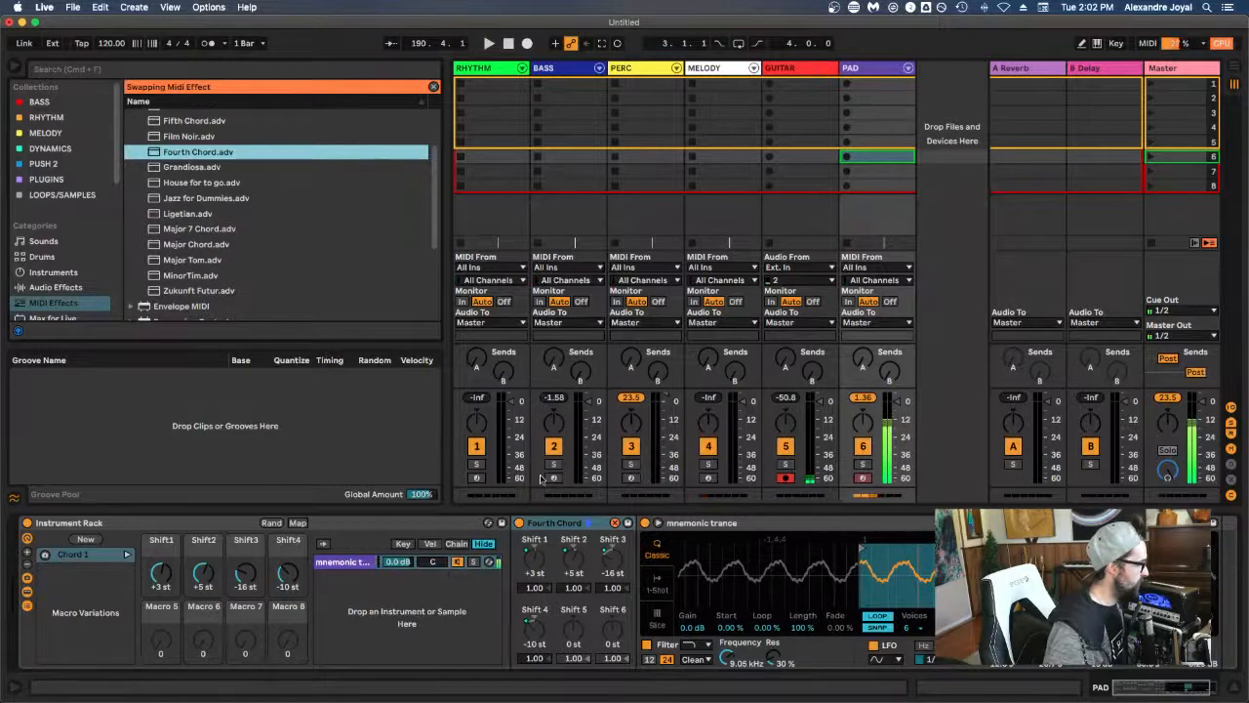
# Step: Set the Shift macros to +7, +12, -14 and -3 st and store them as a new macro variation named Chord 2
pyautogui.click(115, 554)
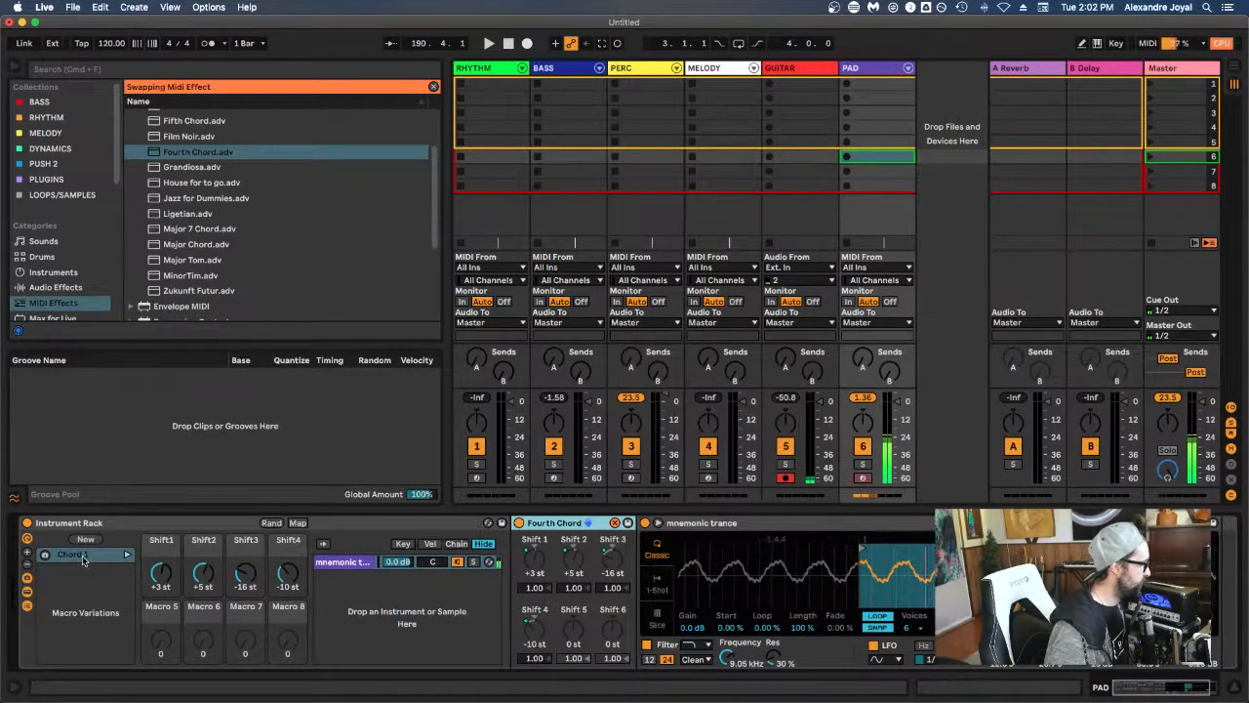
pyautogui.scroll(-1, 250, 282)
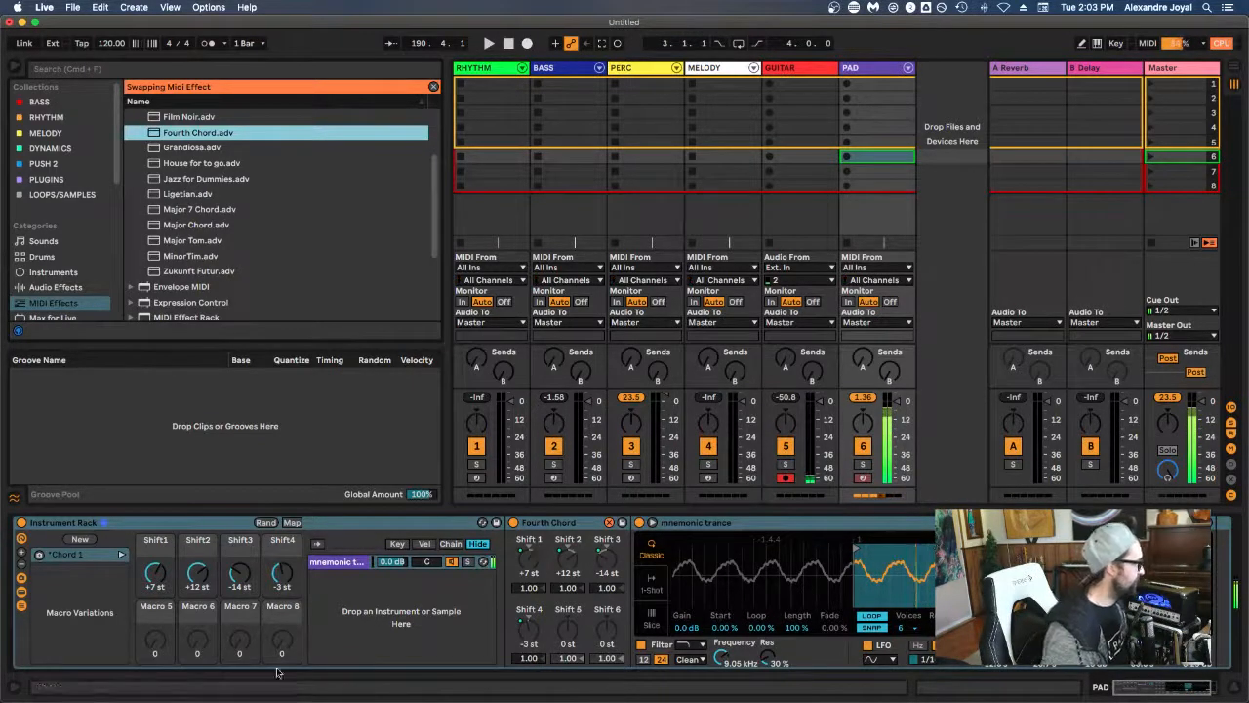
pyautogui.click(80, 539)
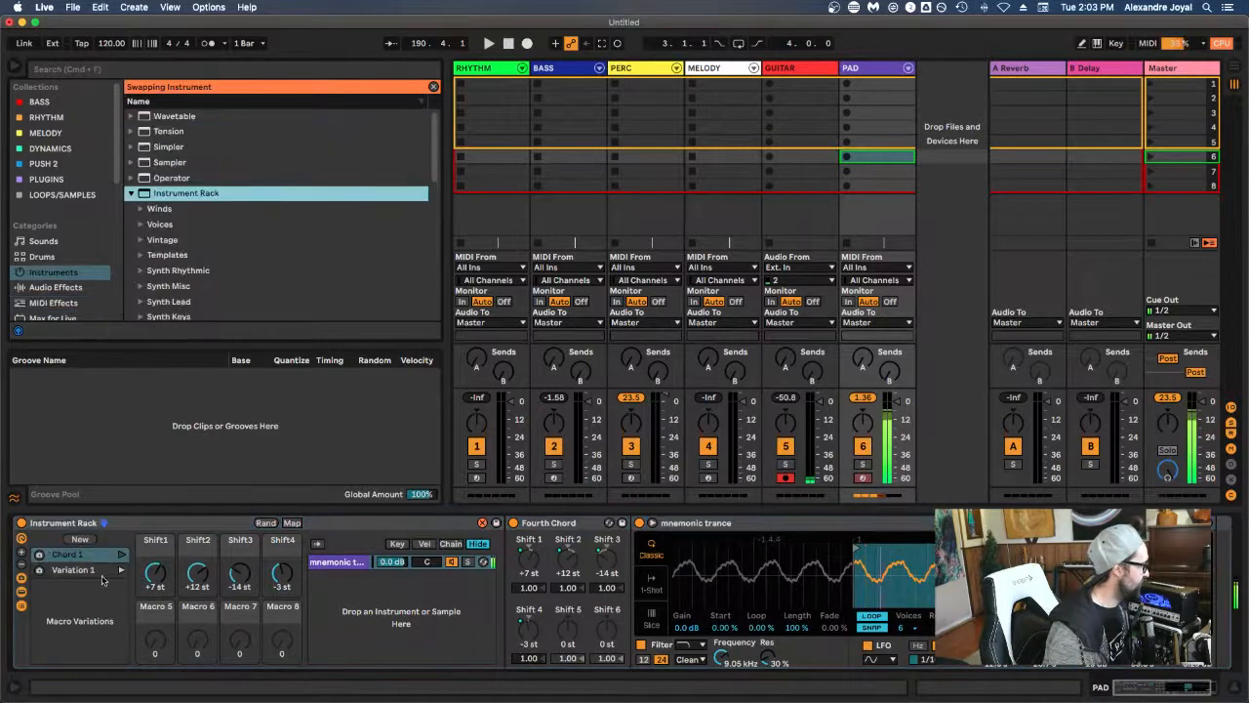
pyautogui.rightClick(91, 571)
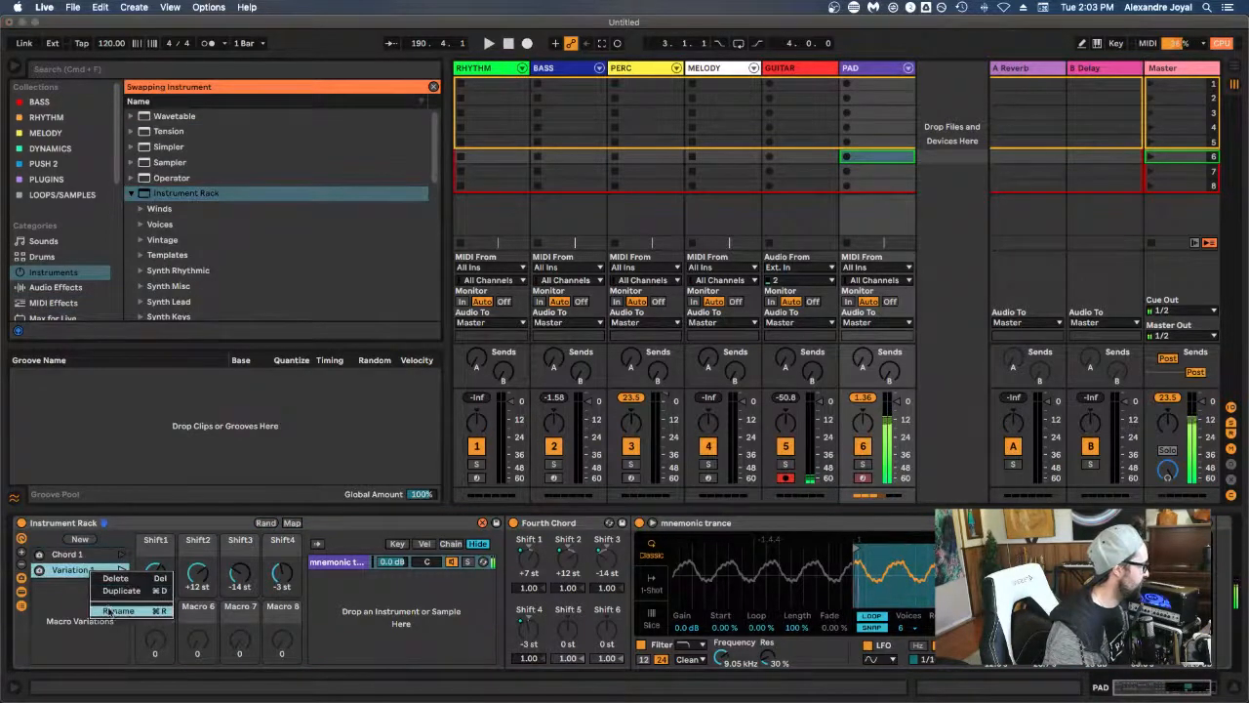
pyautogui.click(112, 611)
pyautogui.write('Chord 2')
pyautogui.press('Return')
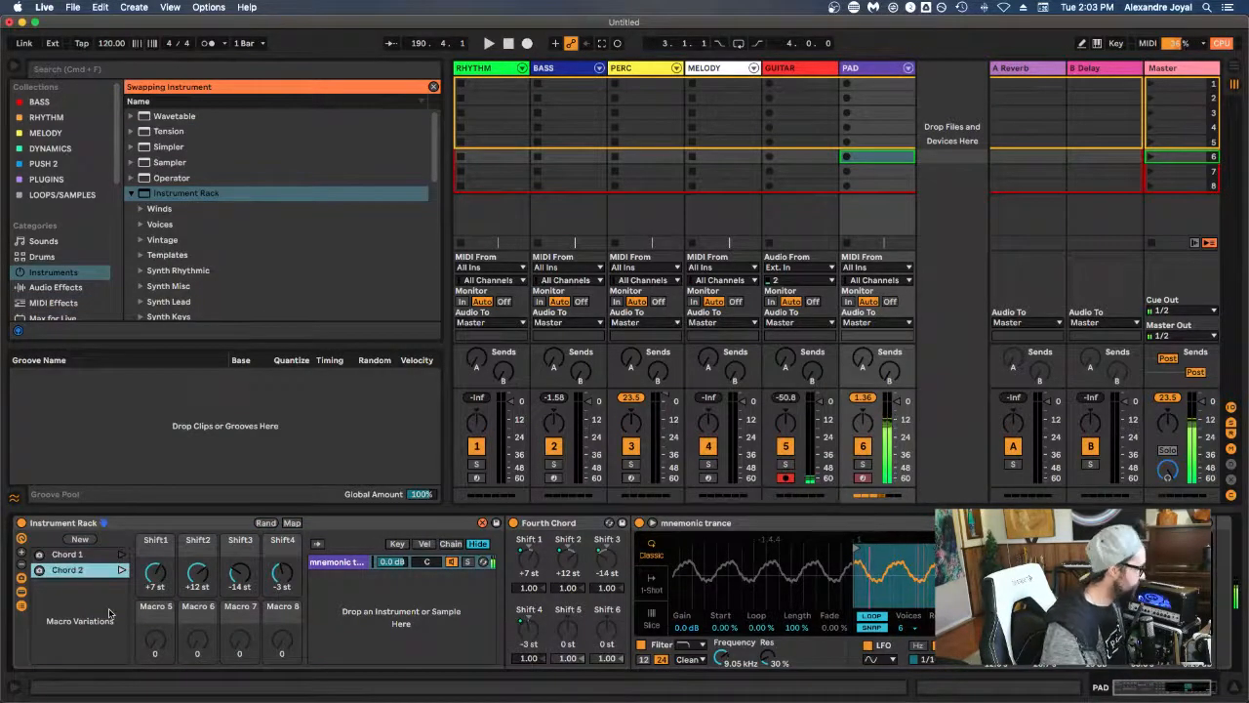
# Step: Recall the Chord 1 and Chord 2 variations in turn to compare how they sound
pyautogui.click(122, 554)
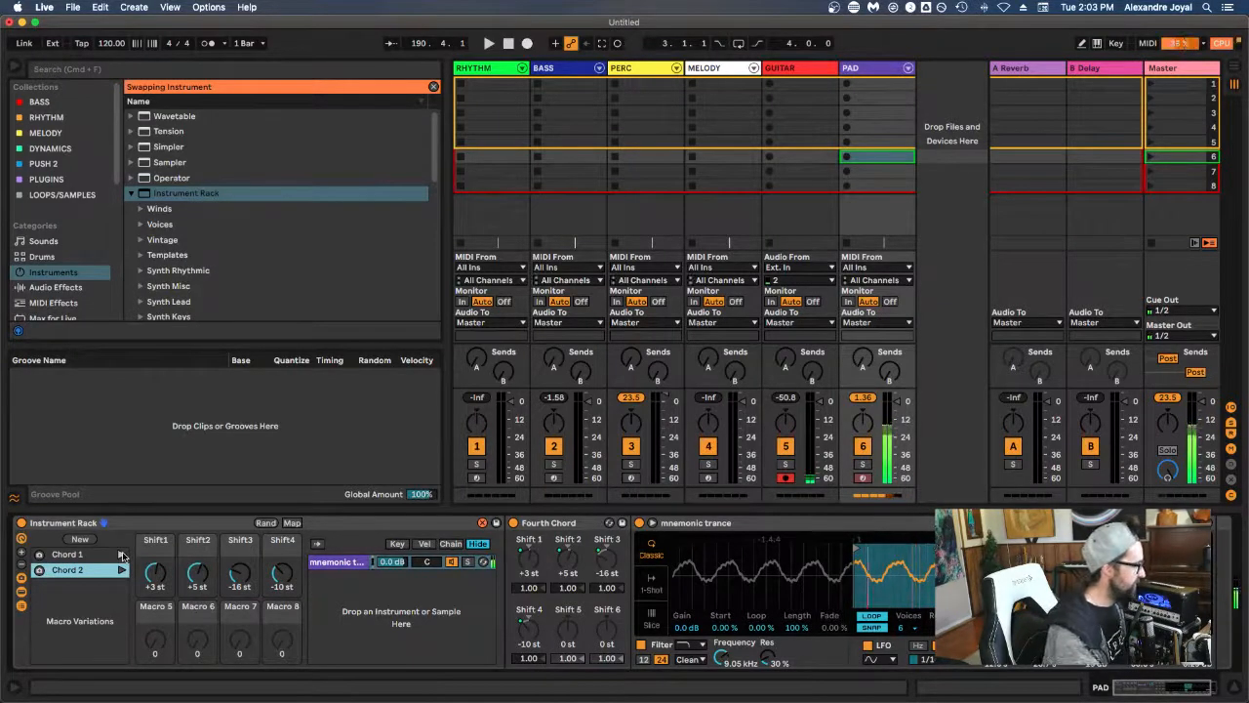
pyautogui.click(121, 570)
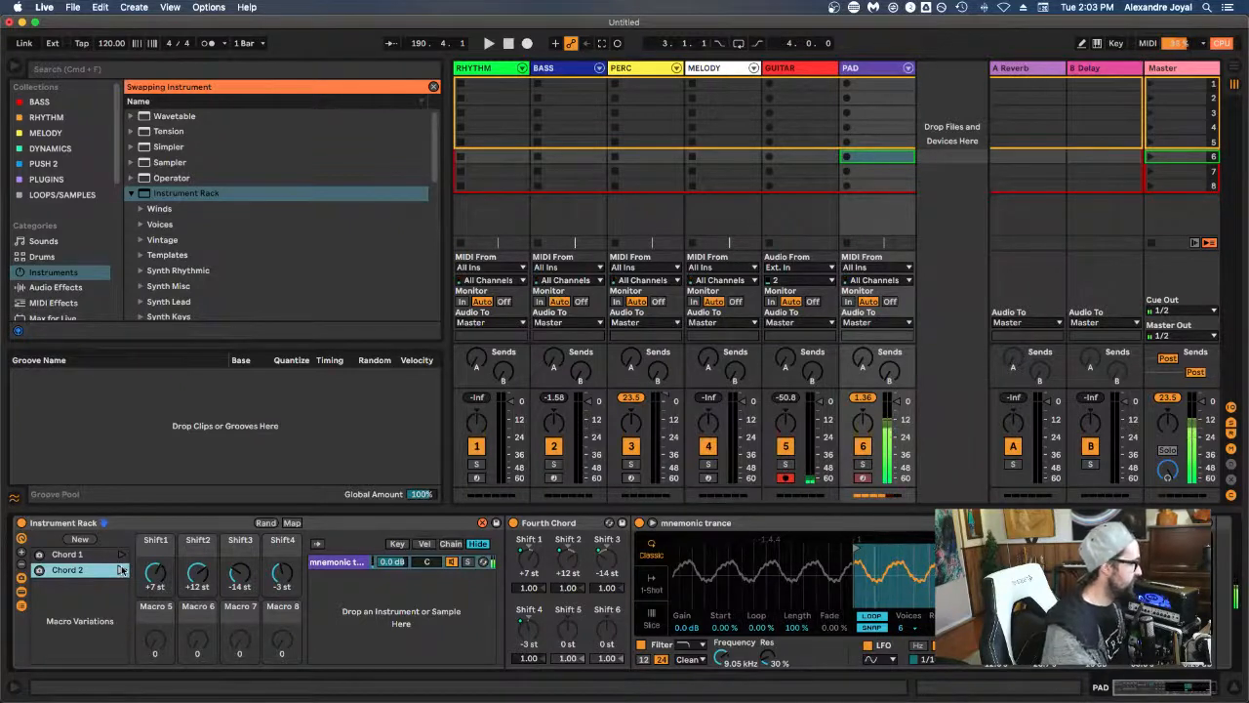
pyautogui.click(121, 570)
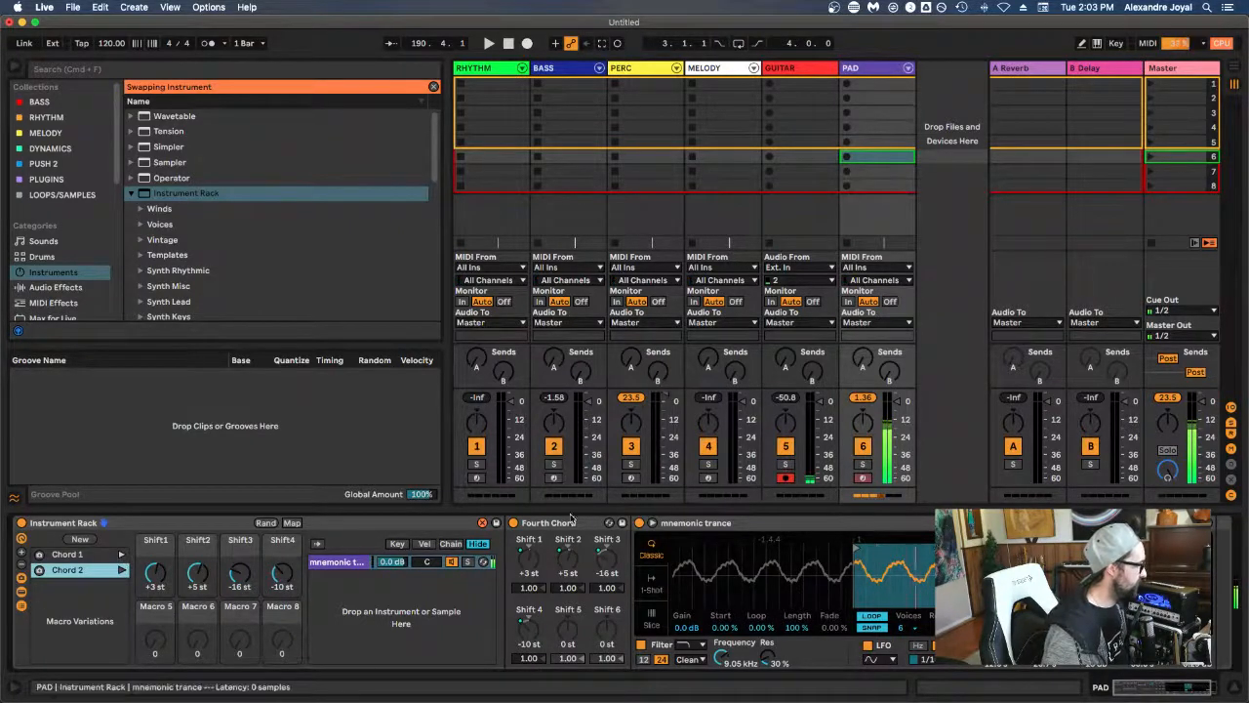
# Step: Leave preset swapping and replace the rack's Fourth Chord device with the Chord preset Jazz for Dummies from the MIDI effects
pyautogui.scroll(-5, 176, 229)
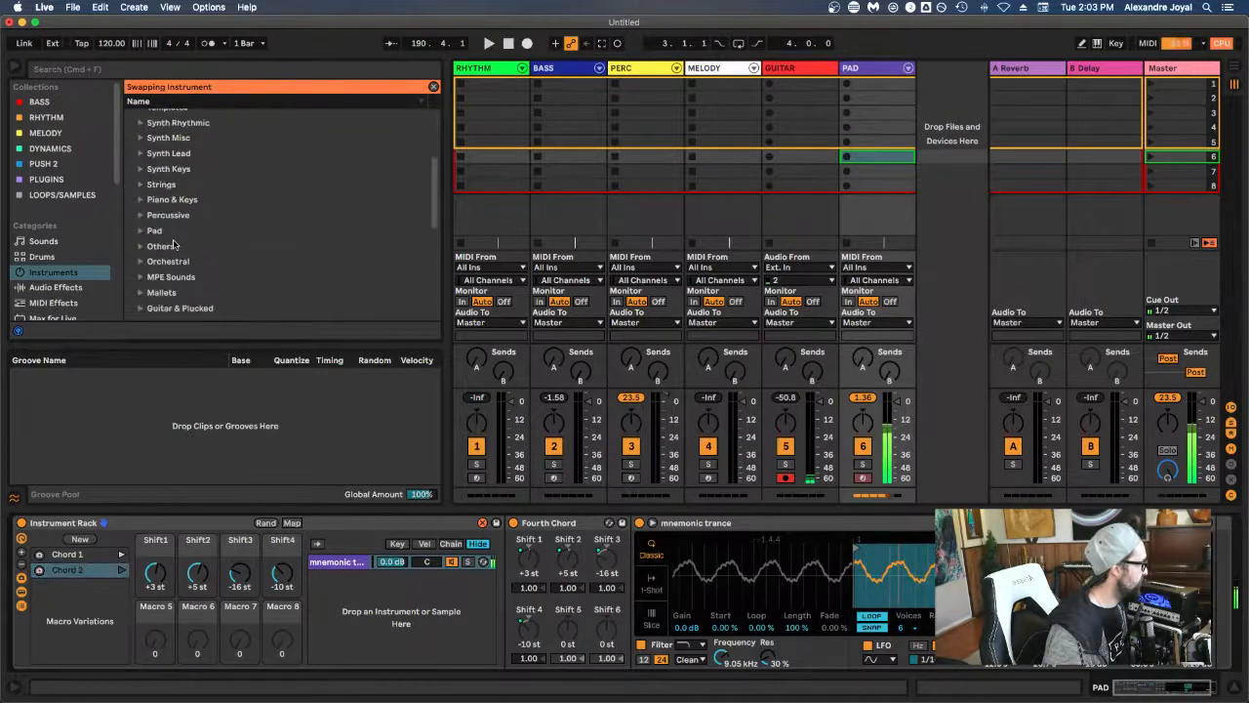
pyautogui.scroll(5, 180, 223)
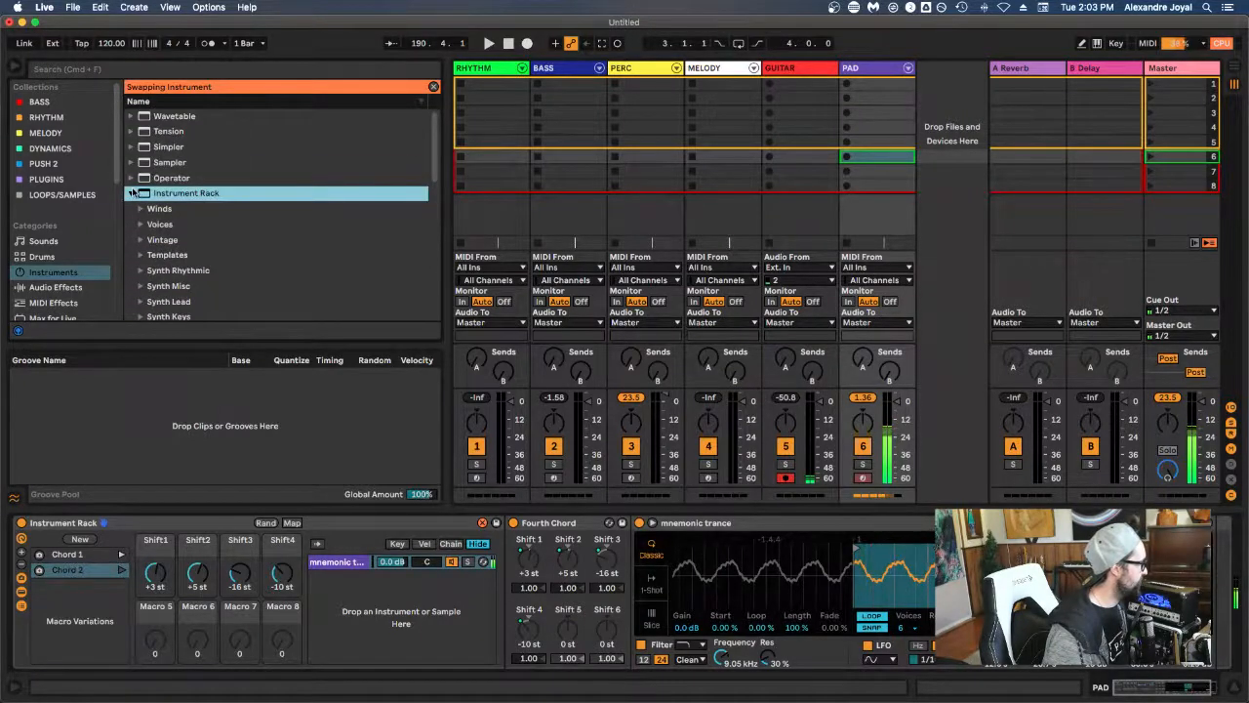
pyautogui.scroll(-2, 79, 268)
pyautogui.click(60, 264)
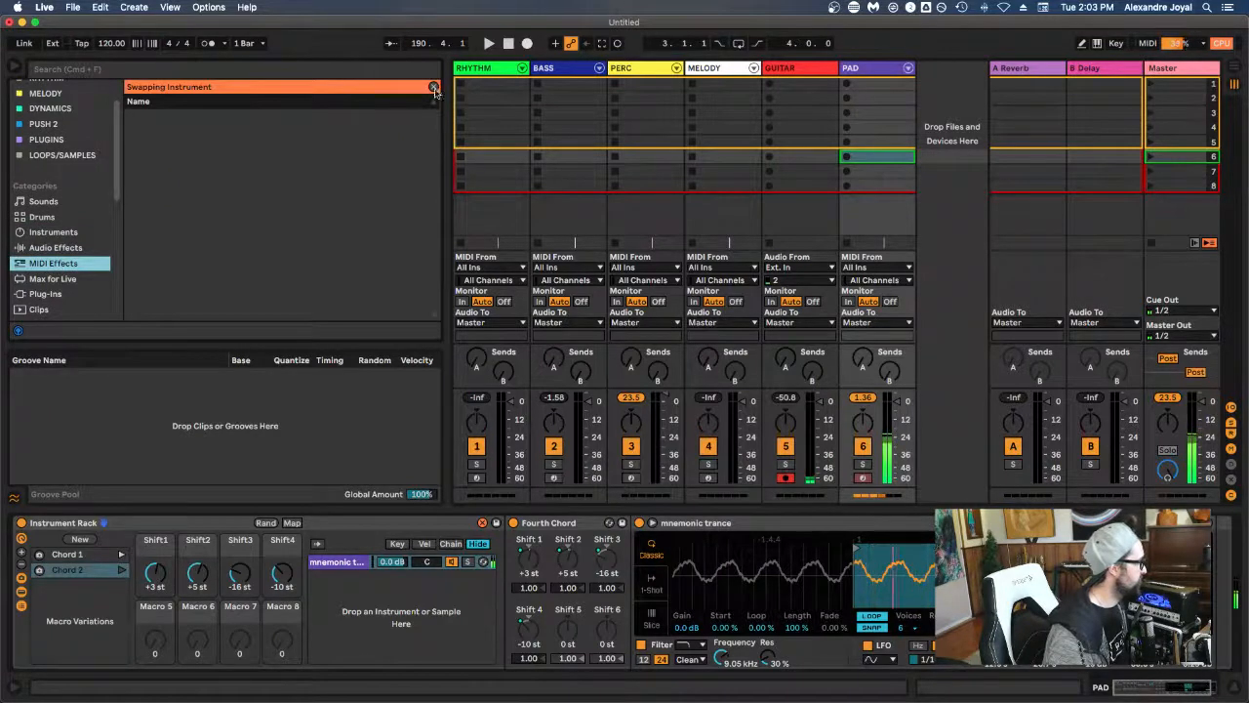
pyautogui.click(434, 86)
pyautogui.scroll(5, 178, 159)
pyautogui.click(182, 166)
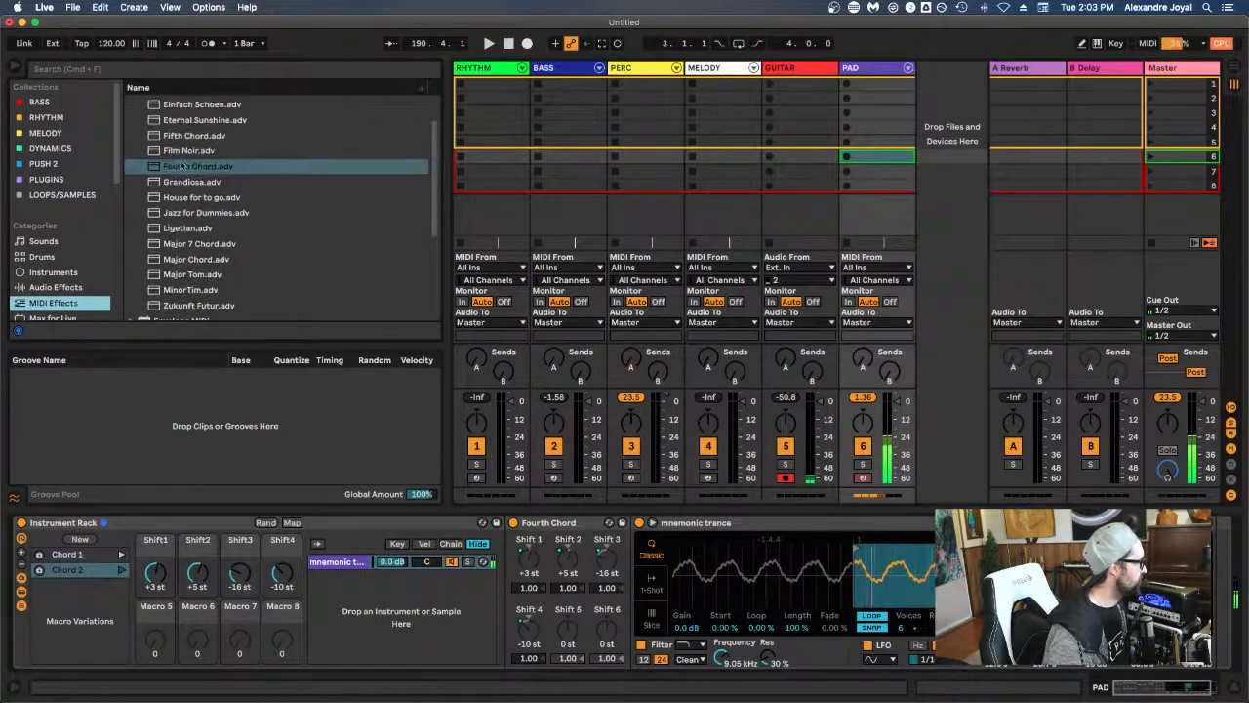
pyautogui.click(205, 212)
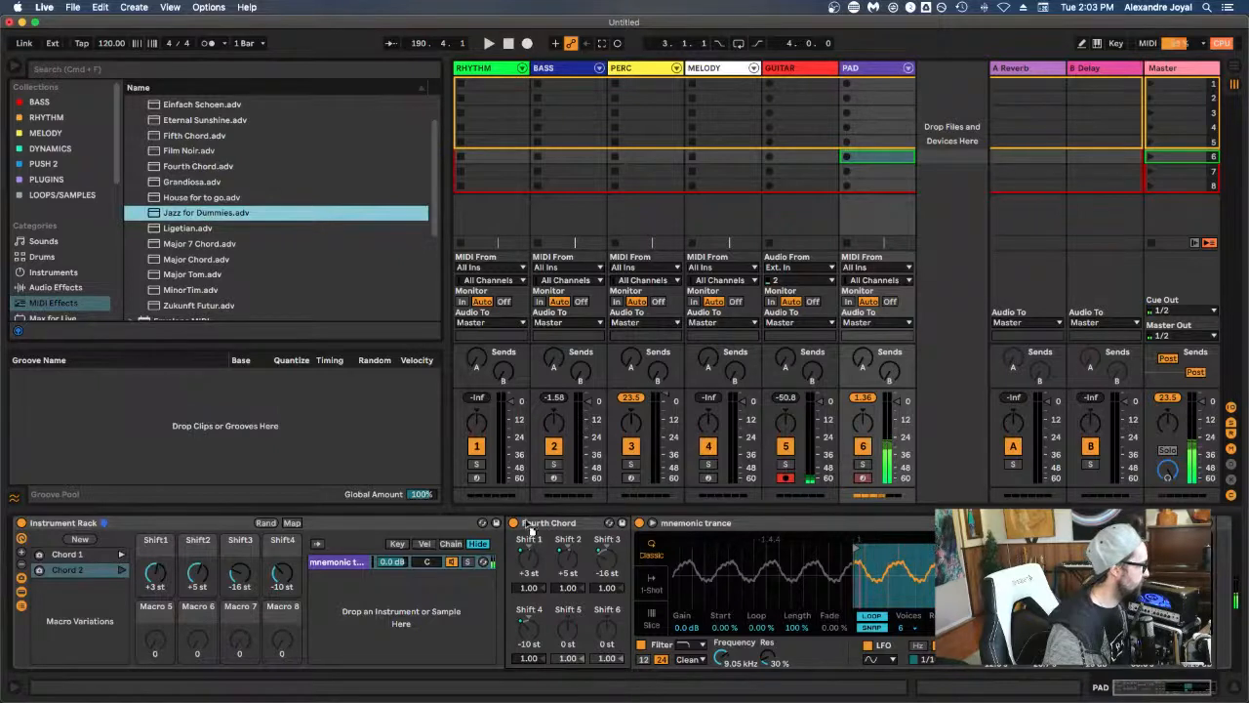
pyautogui.moveTo(530, 528); pyautogui.dragTo(526, 524)
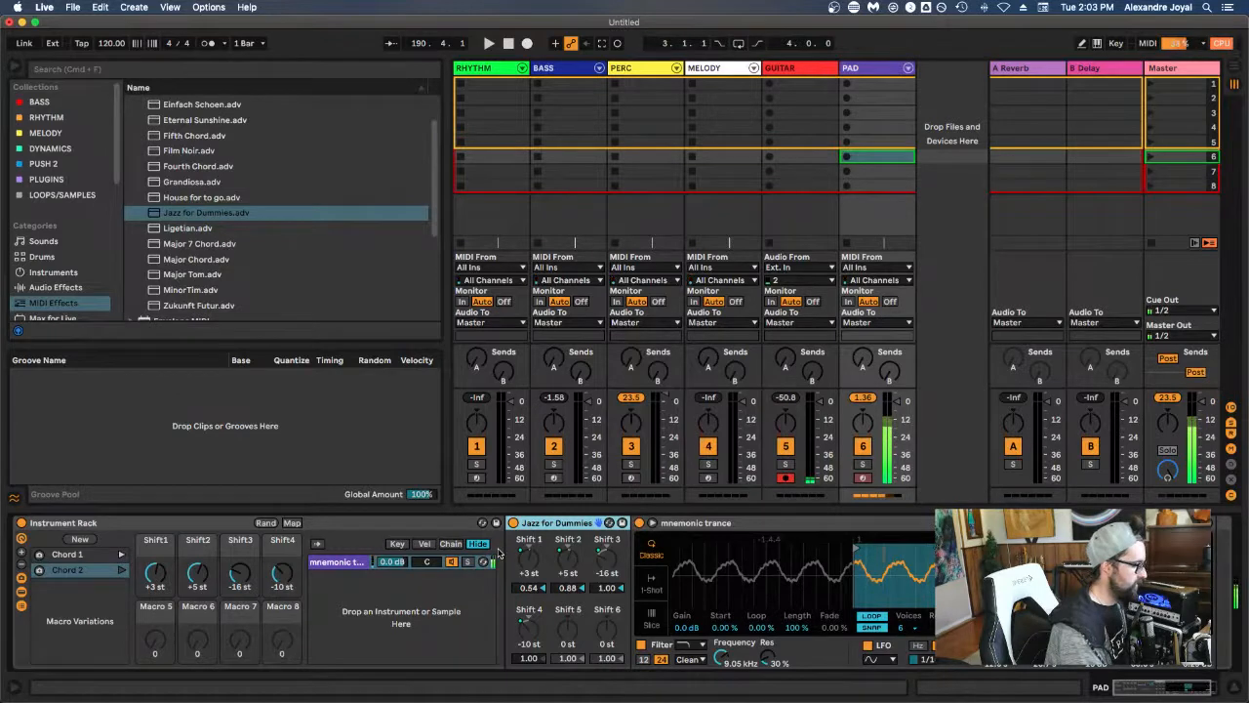
# Step: Set the Shift macros to +15, -2, -17 and -3 st and store them as a new macro variation named CHord 3
pyautogui.click(122, 570)
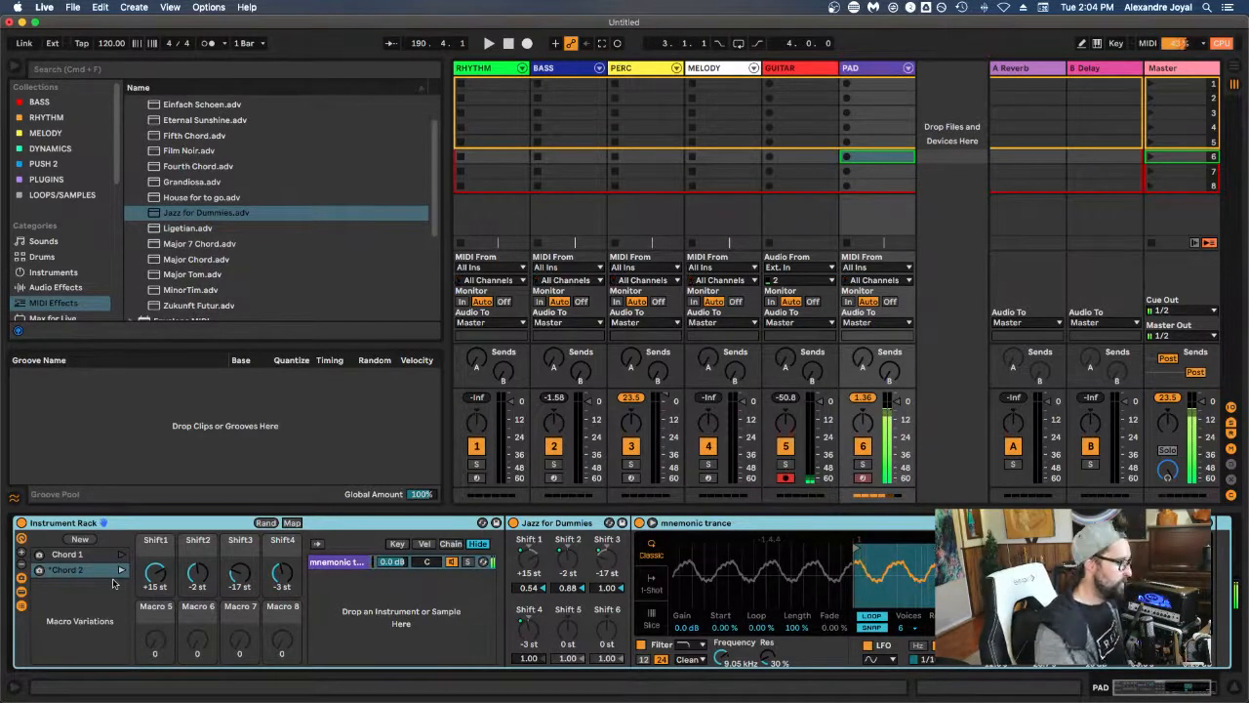
pyautogui.click(85, 588)
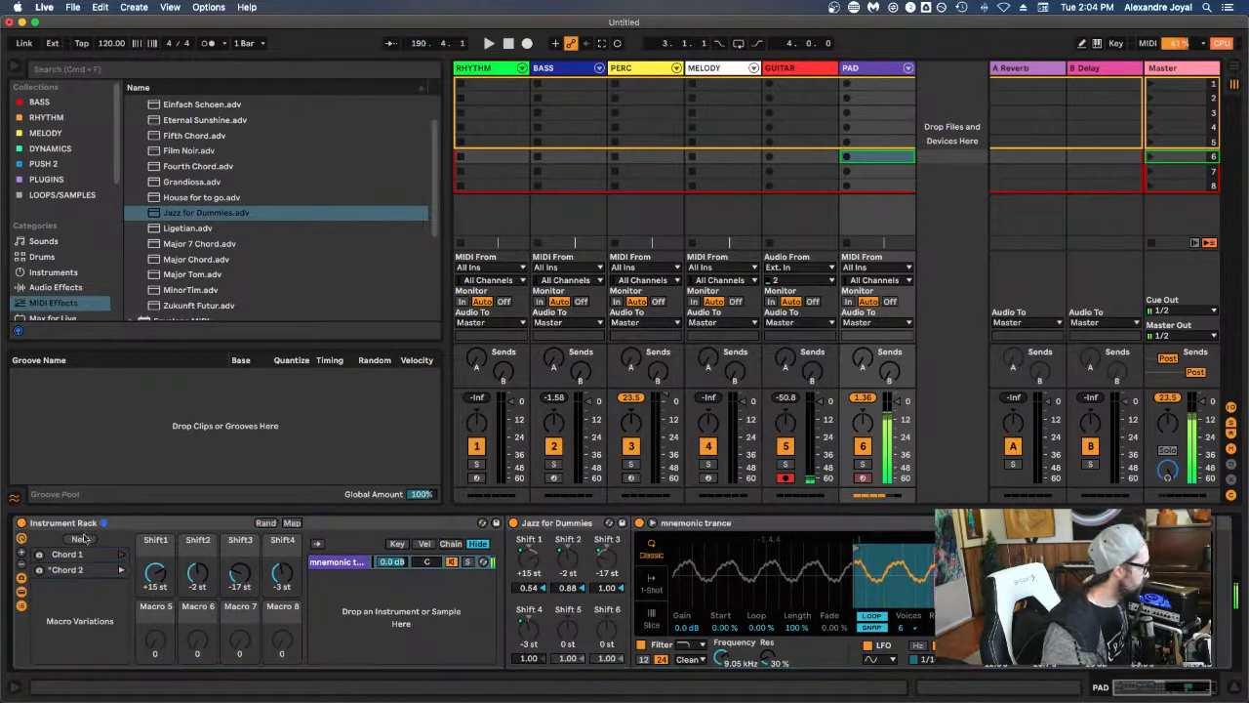
pyautogui.click(80, 539)
pyautogui.rightClick(76, 587)
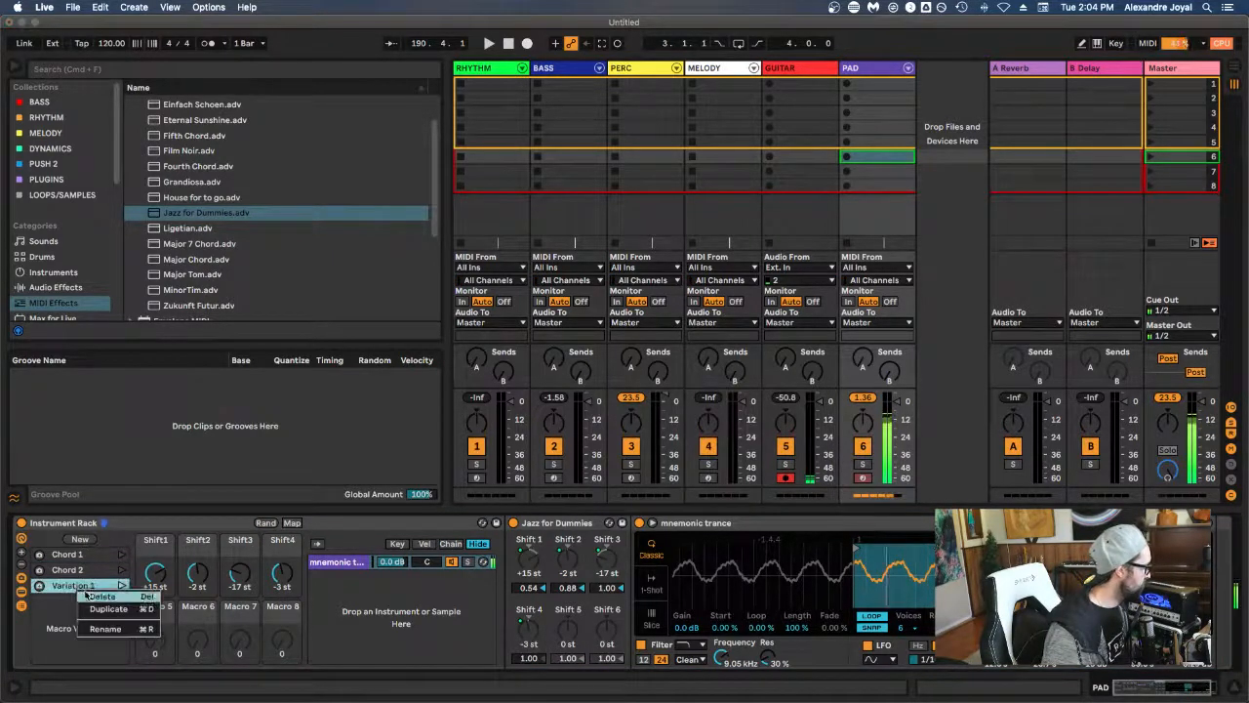
pyautogui.click(95, 629)
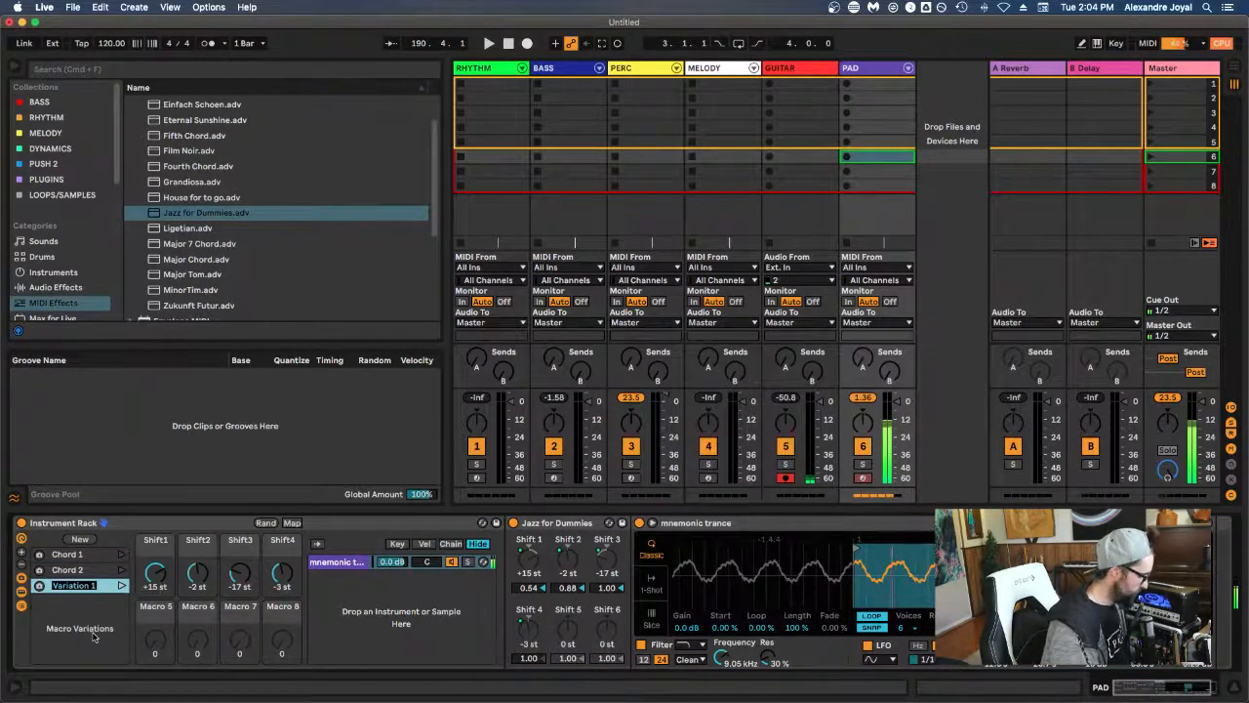
pyautogui.write('CHord 3')
pyautogui.press('Return')
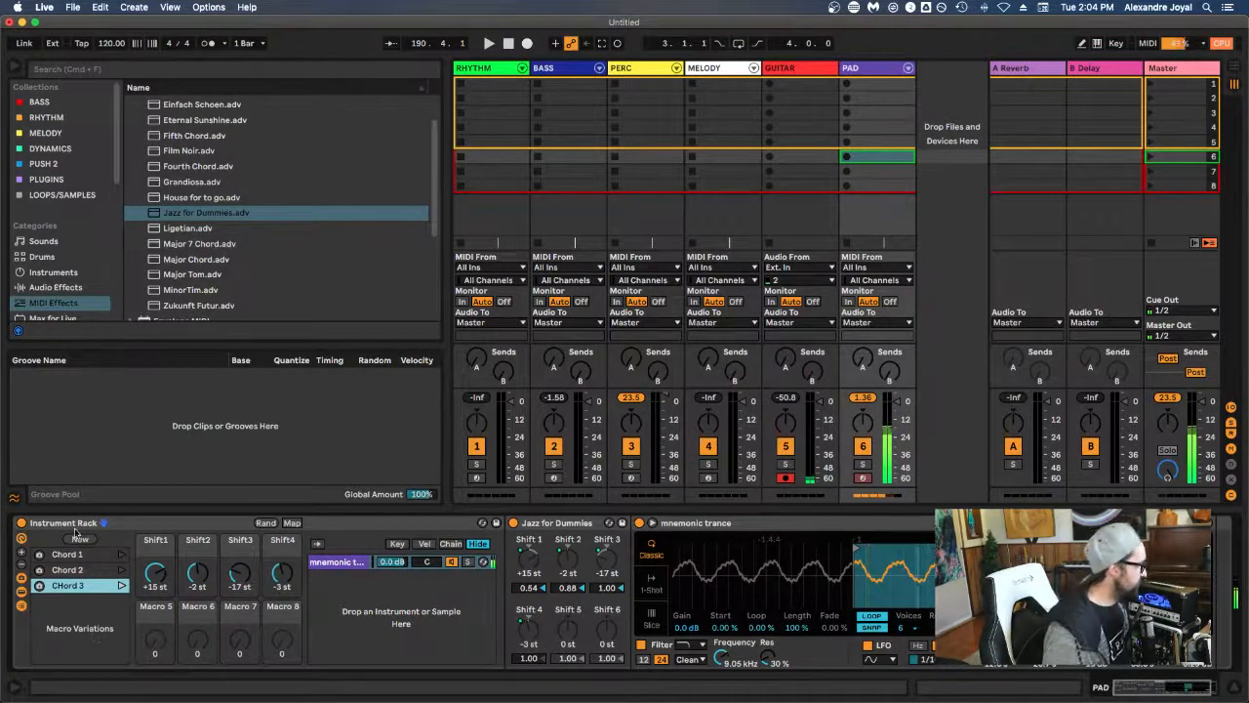
# Step: Recall Chord 1, Chord 2 and Chord 1 again to audition switching between the stored chords
pyautogui.click(72, 555)
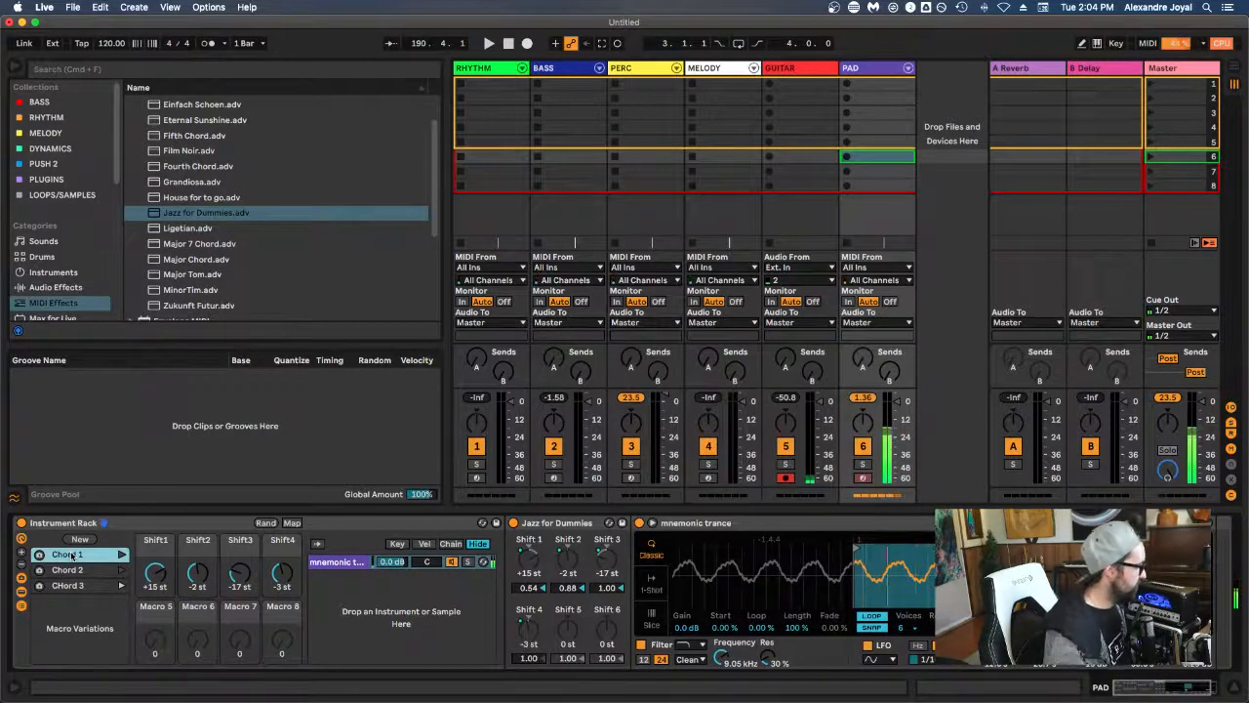
pyautogui.click(120, 555)
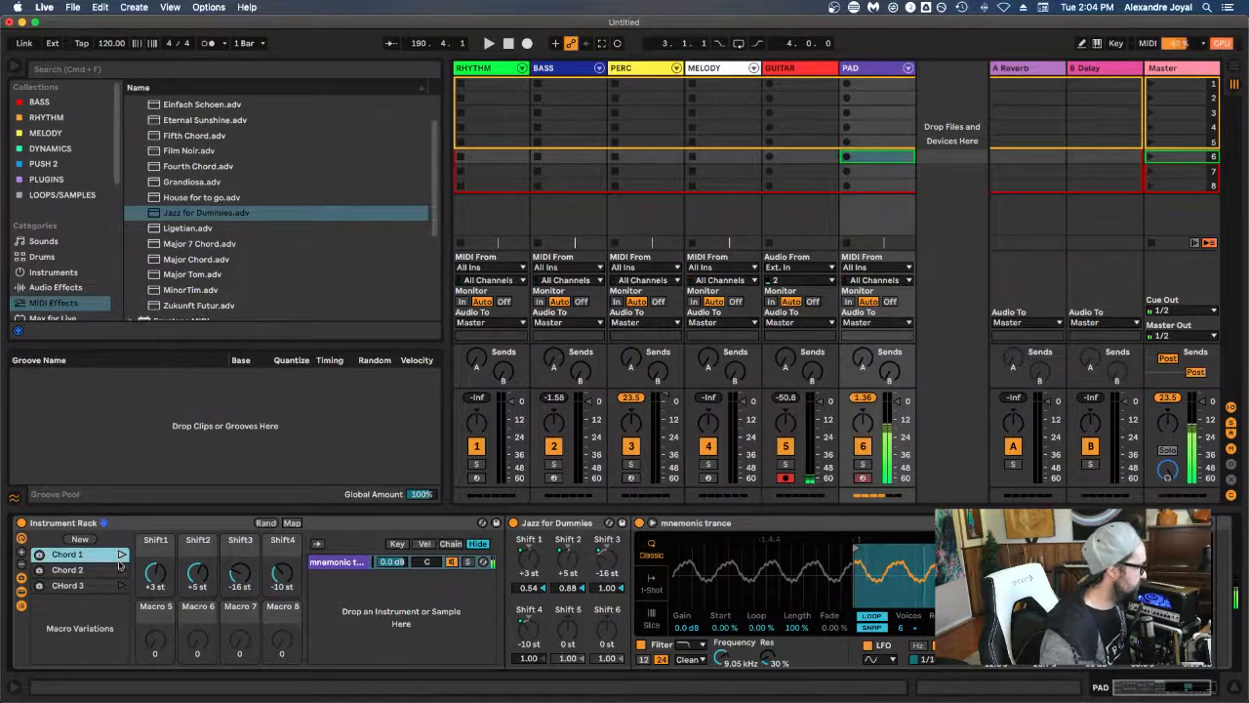
pyautogui.click(120, 569)
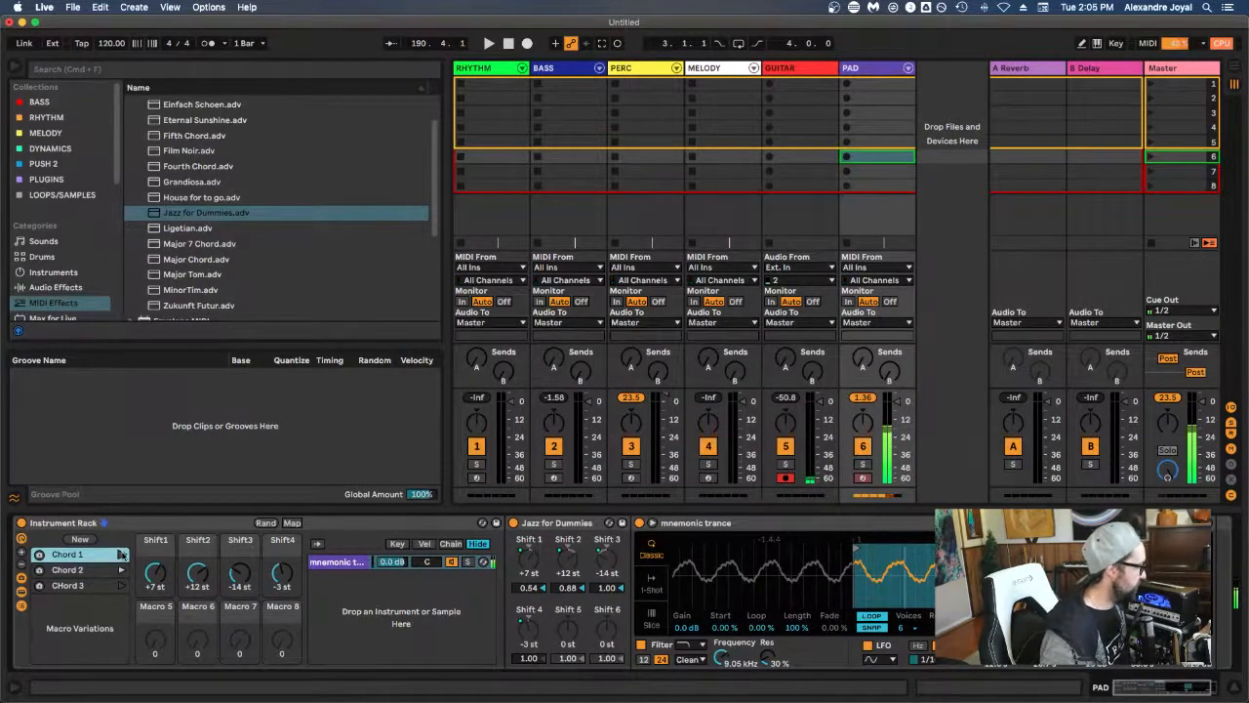
pyautogui.click(121, 553)
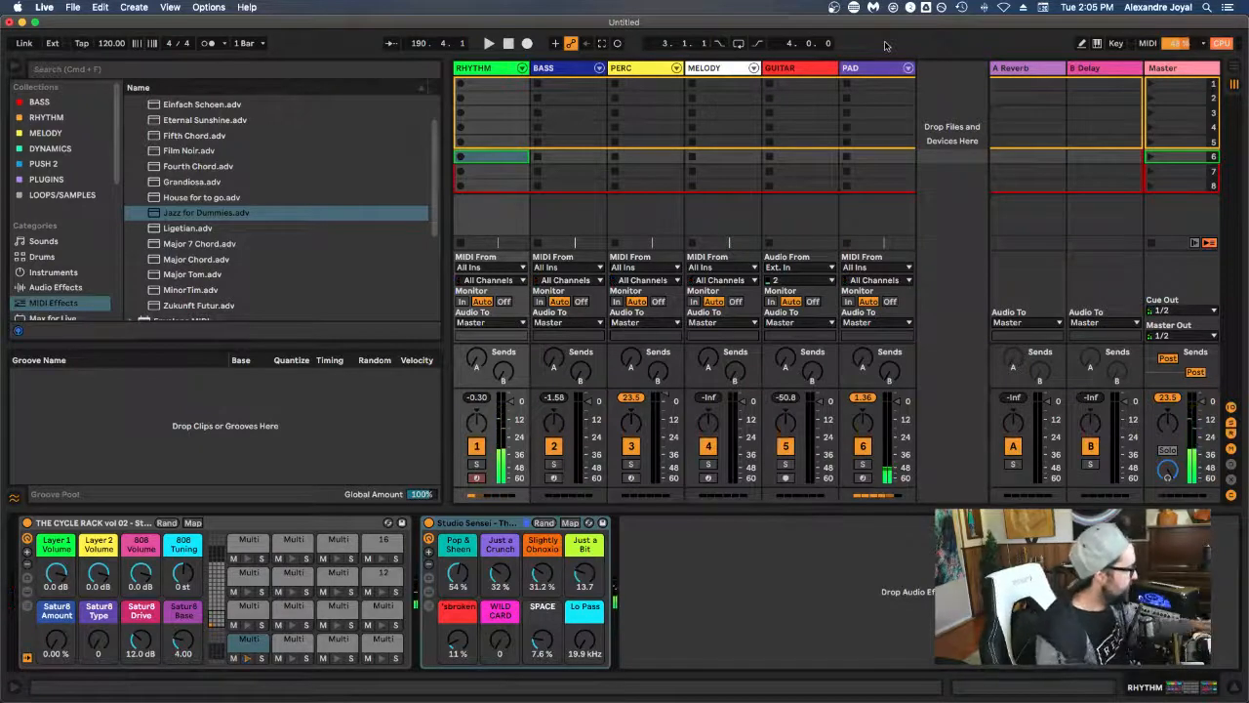
# Step: Go through the instruments from the RHYTHM track to the PAD track and show the Master track's device chain
pyautogui.press('Right')
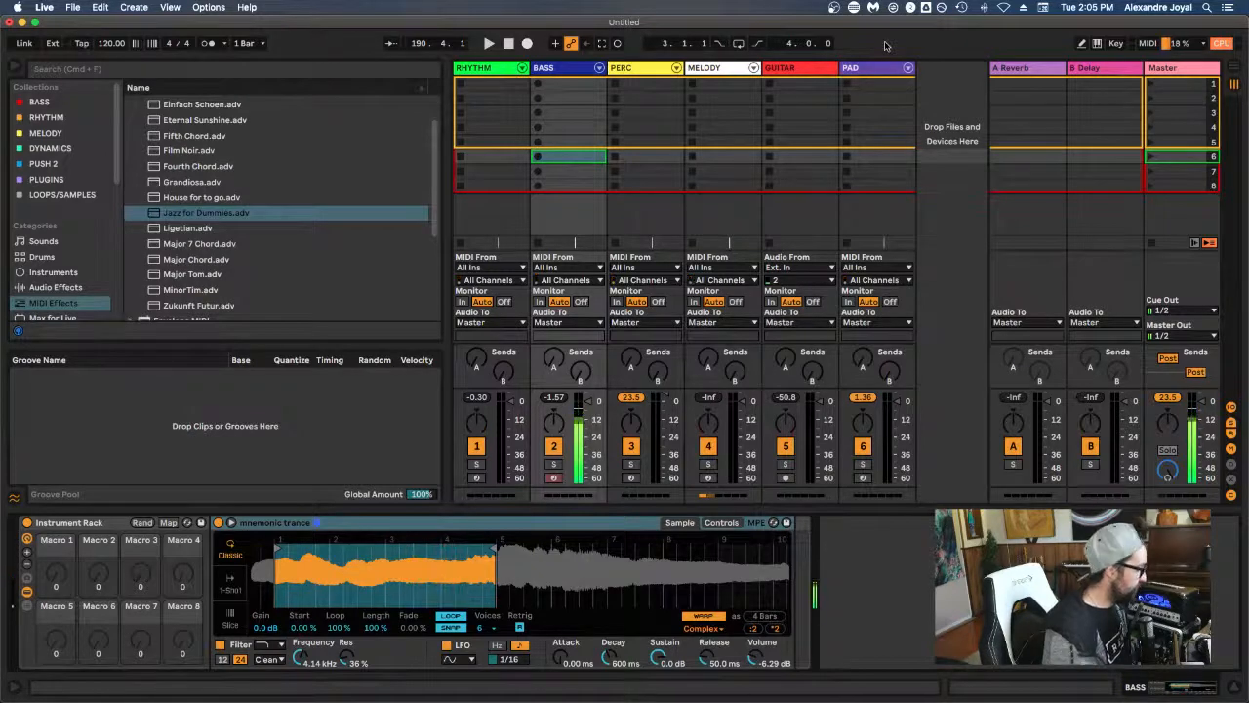
pyautogui.press('Right')
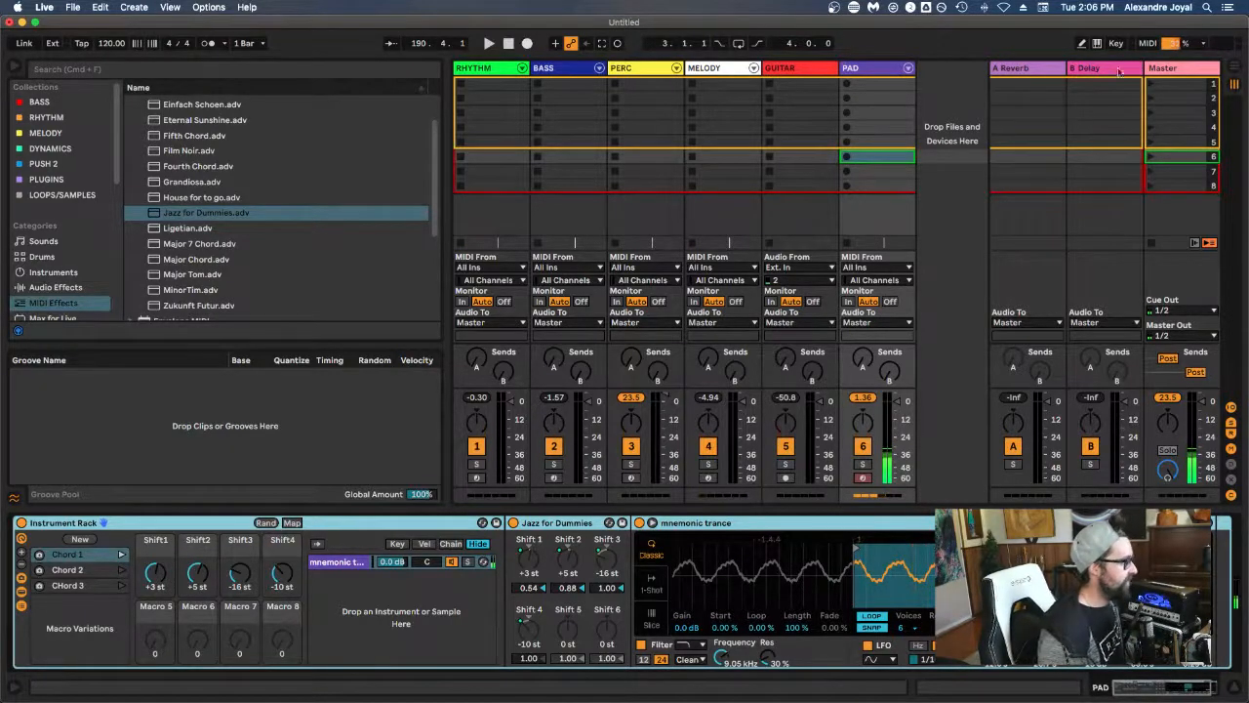
pyautogui.click(1167, 68)
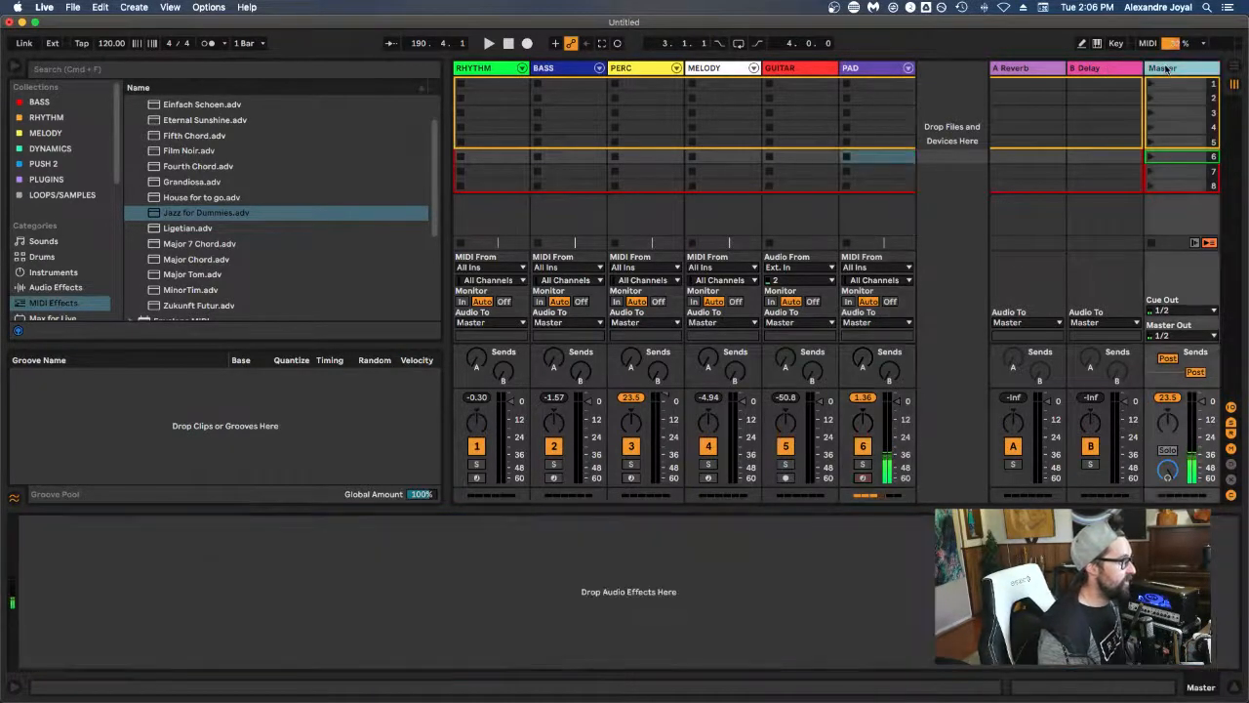
# Step: Recolour the Master track dark grey and load the Sugar Bytes plug-in Turnado onto it
pyautogui.rightClick(1166, 69)
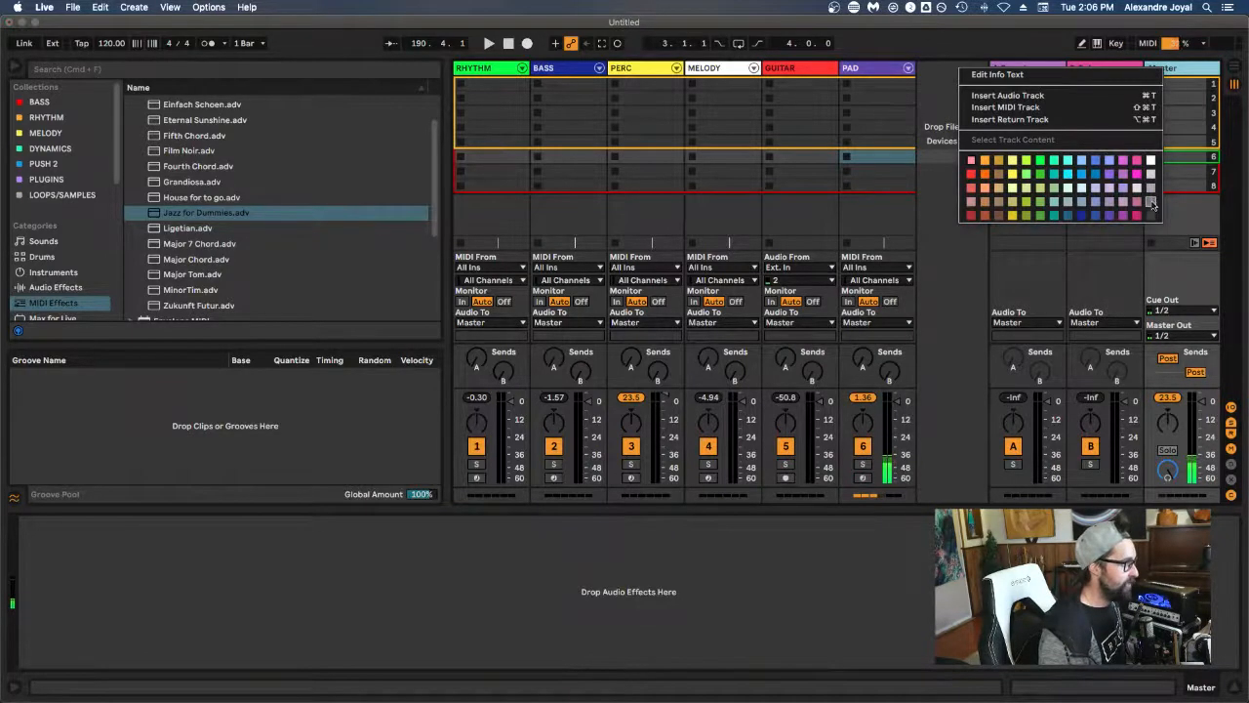
pyautogui.click(1154, 213)
pyautogui.scroll(-3, 55, 277)
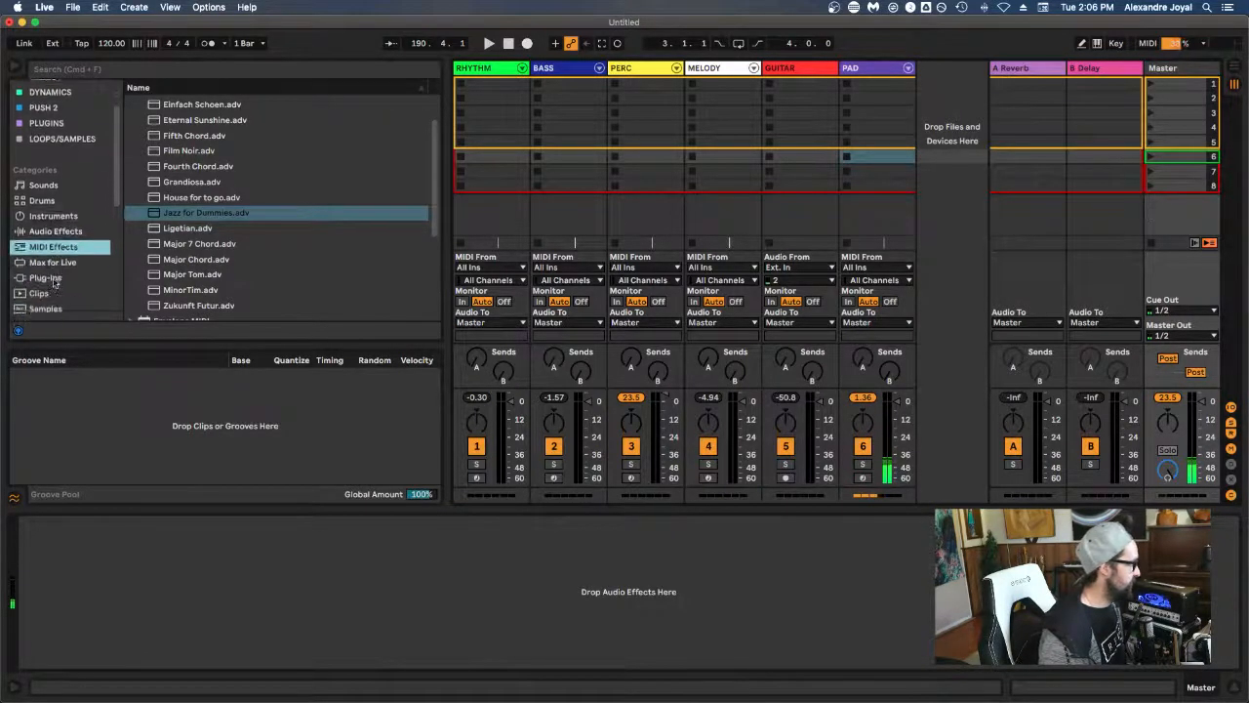
pyautogui.click(51, 279)
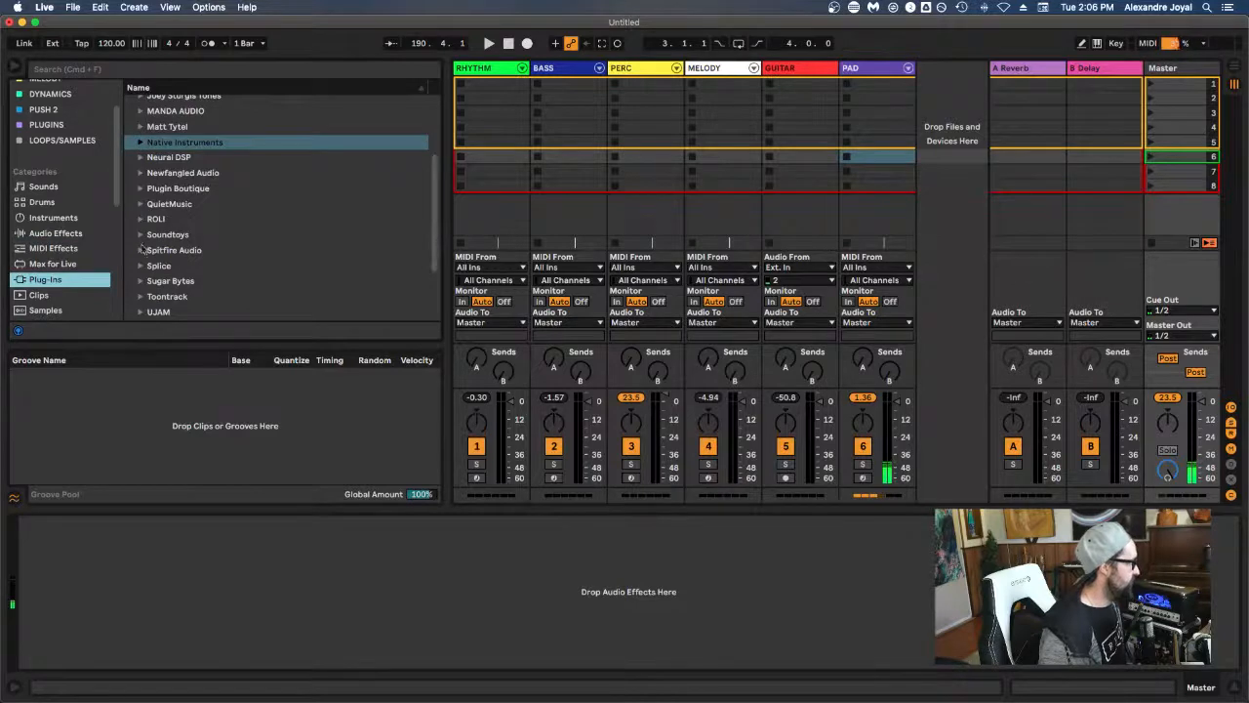
pyautogui.click(139, 280)
pyautogui.click(191, 244)
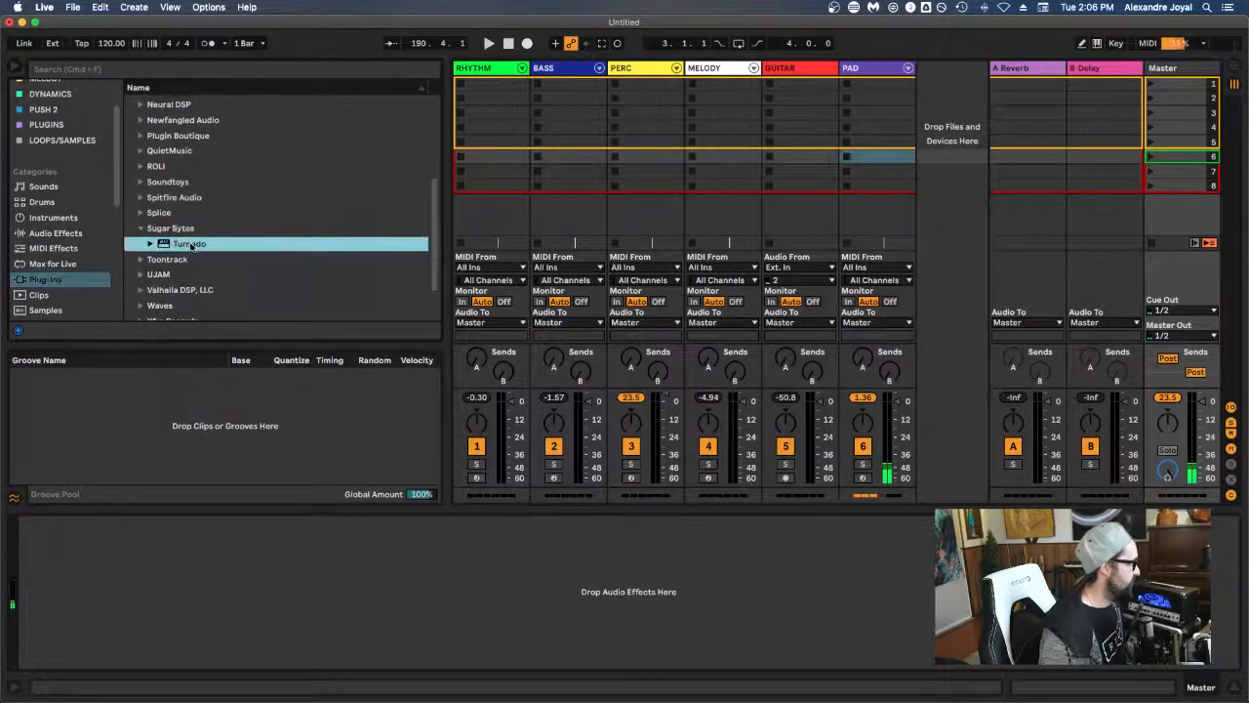
pyautogui.moveTo(190, 244); pyautogui.dragTo(1159, 67)
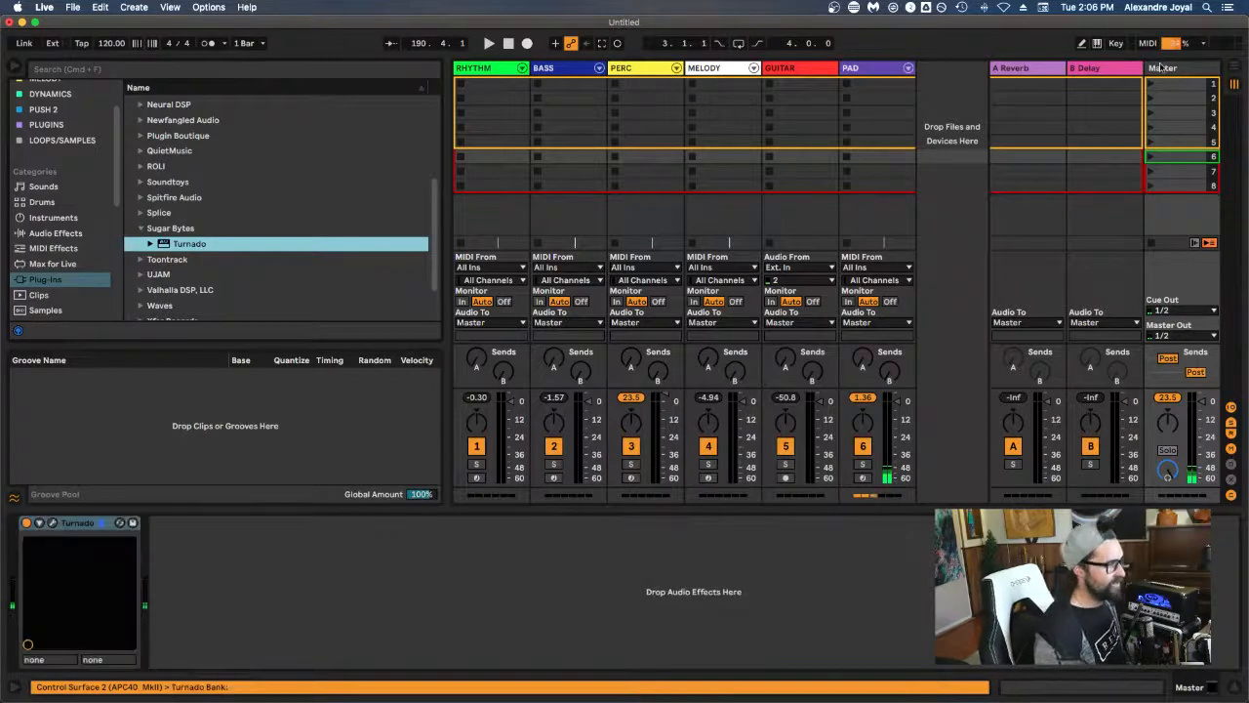
# Step: Show Turnado's window and configure its eight main knobs as device parameters Control 1 to Control 8
pyautogui.click(53, 523)
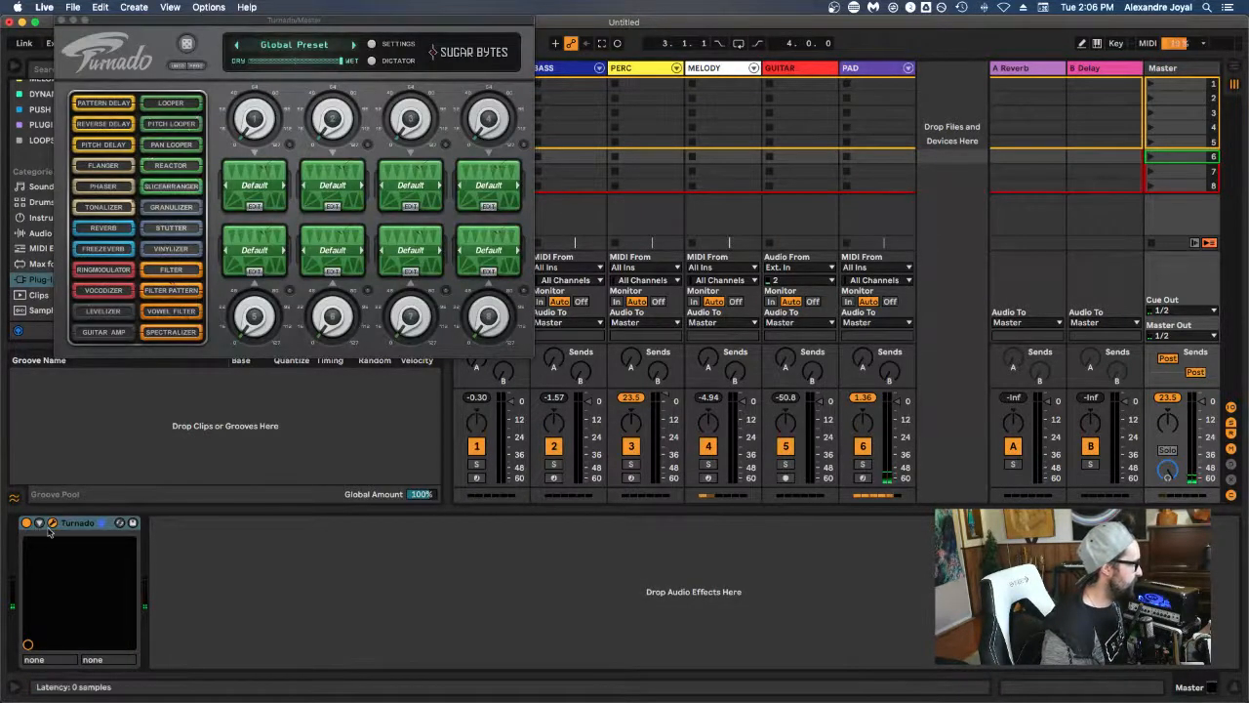
pyautogui.click(39, 523)
pyautogui.click(166, 523)
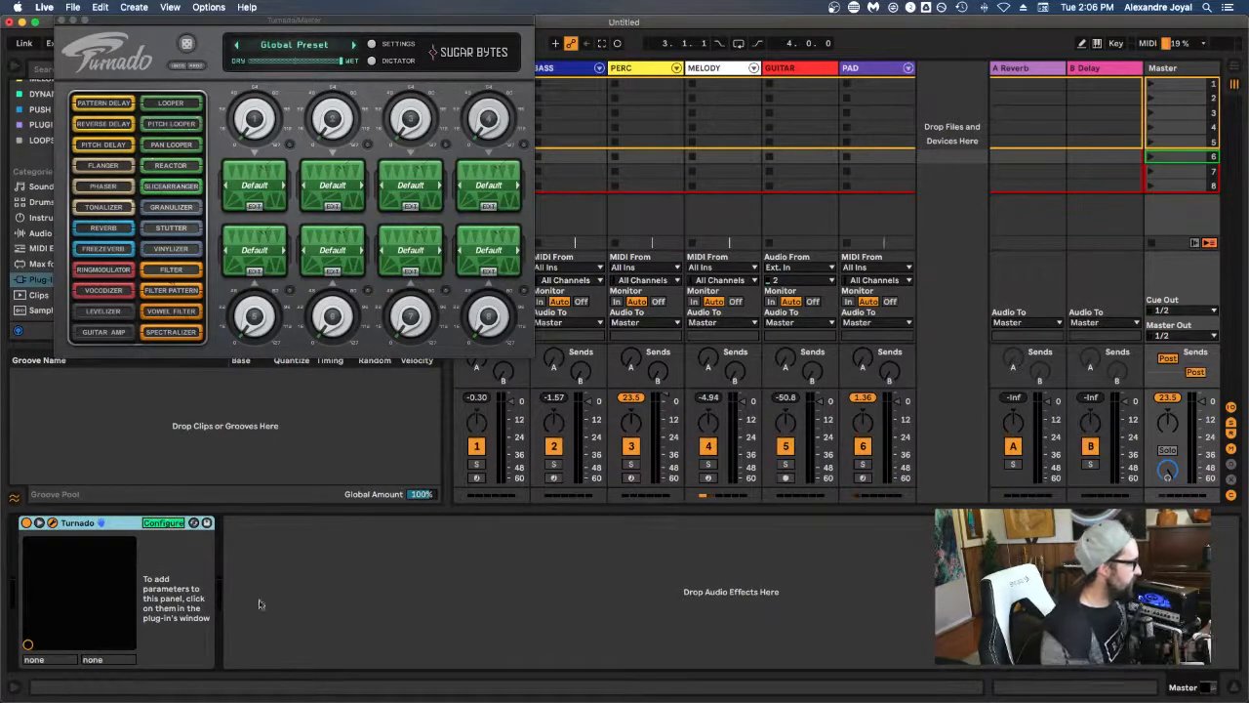
pyautogui.click(266, 137)
pyautogui.click(348, 130)
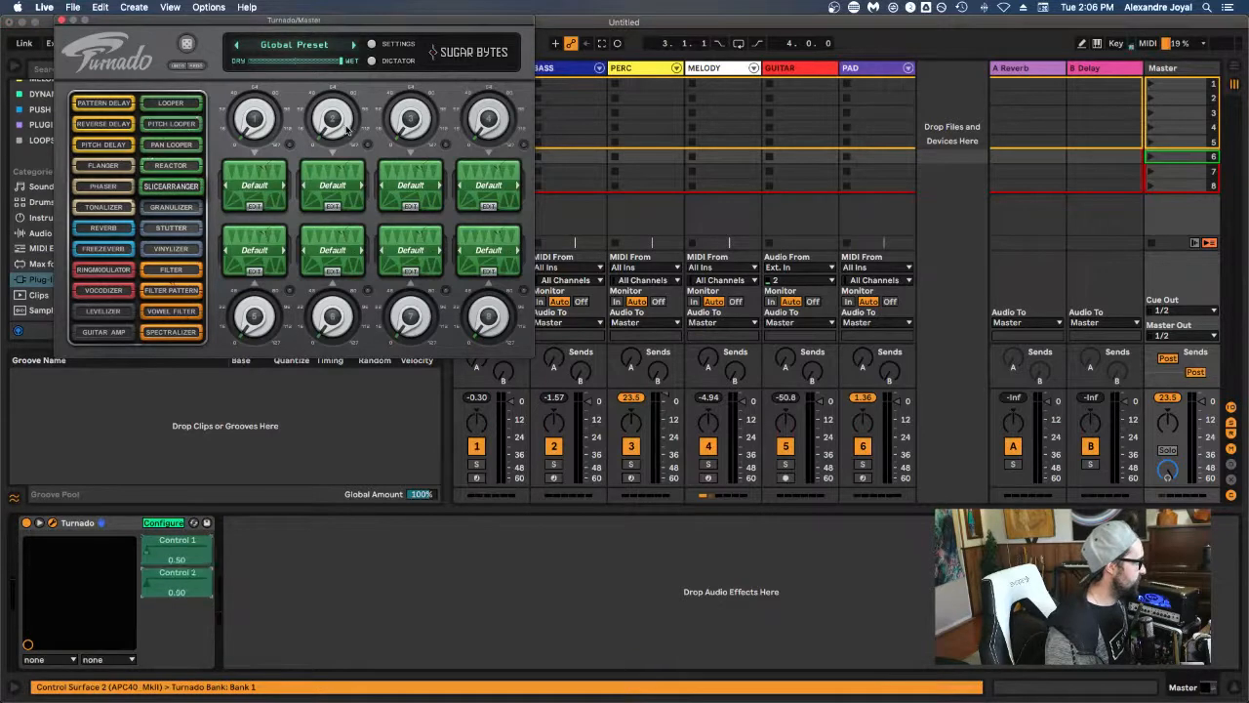
pyautogui.click(432, 133)
pyautogui.click(429, 189)
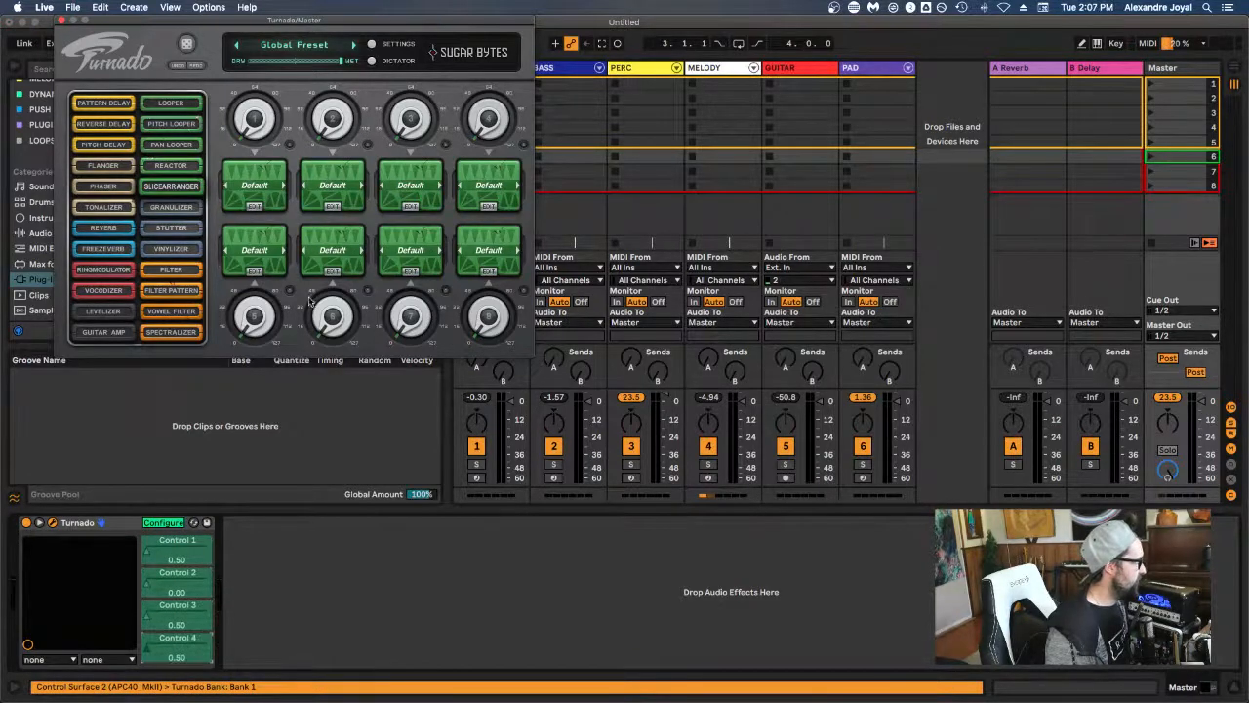
pyautogui.click(310, 314)
pyautogui.click(328, 317)
pyautogui.click(390, 324)
pyautogui.click(488, 324)
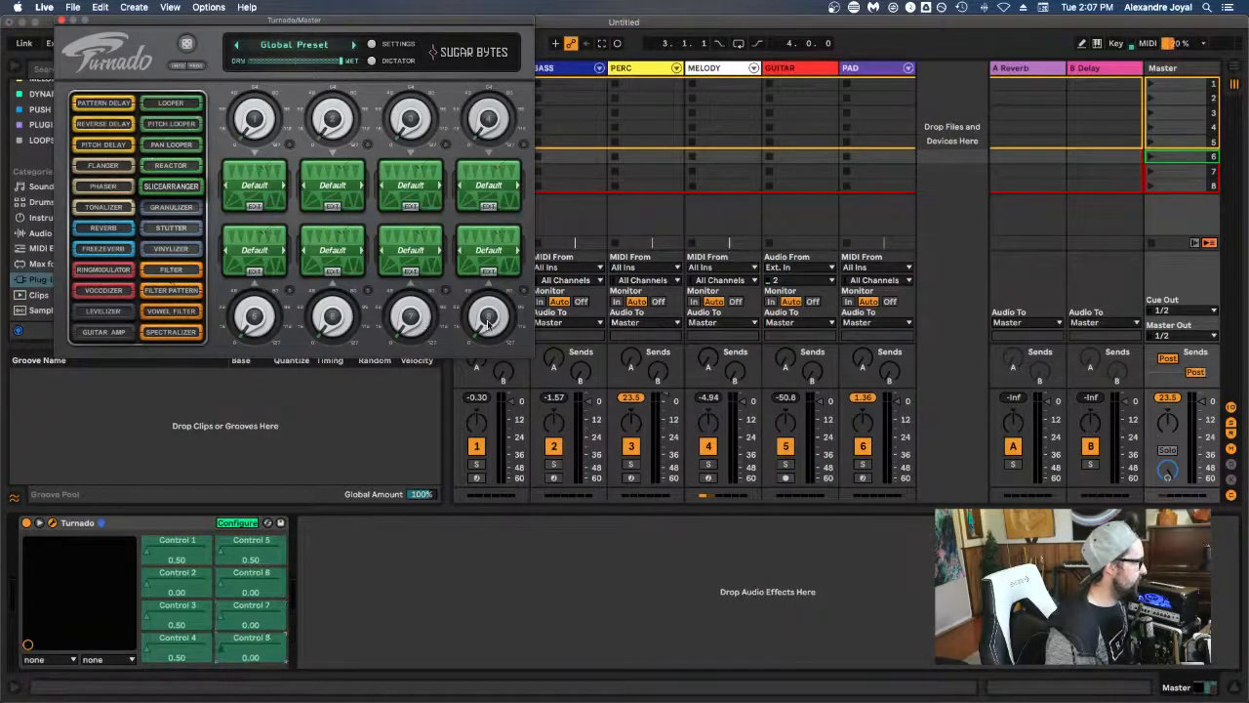
pyautogui.click(234, 523)
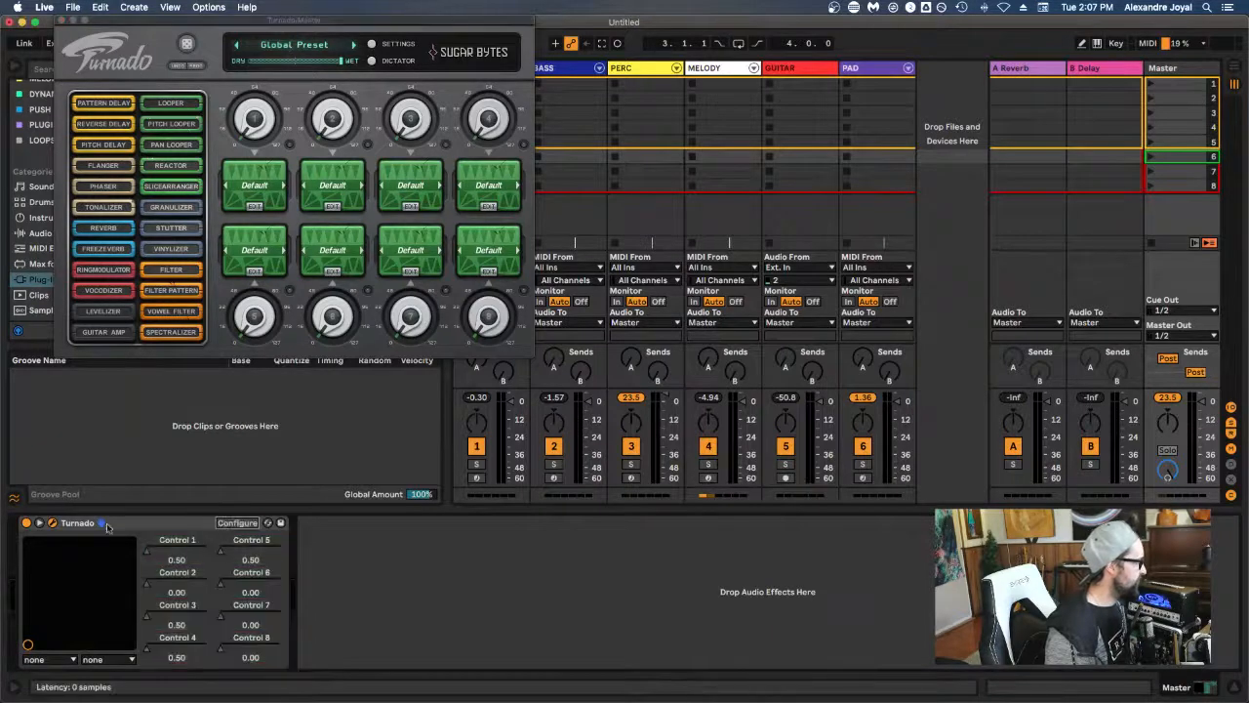
# Step: Group the Turnado device on the Master track into an Audio Effect Rack
pyautogui.click(123, 527)
pyautogui.press('super+c')
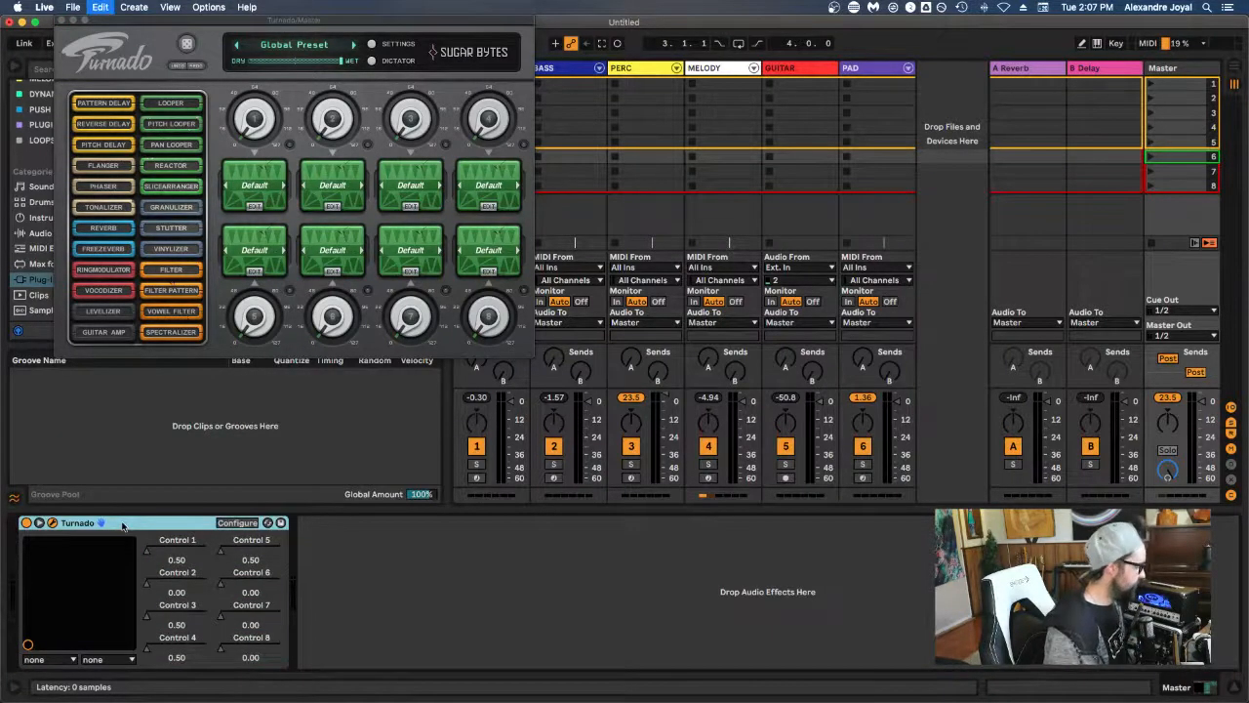
pyautogui.press('super+g')
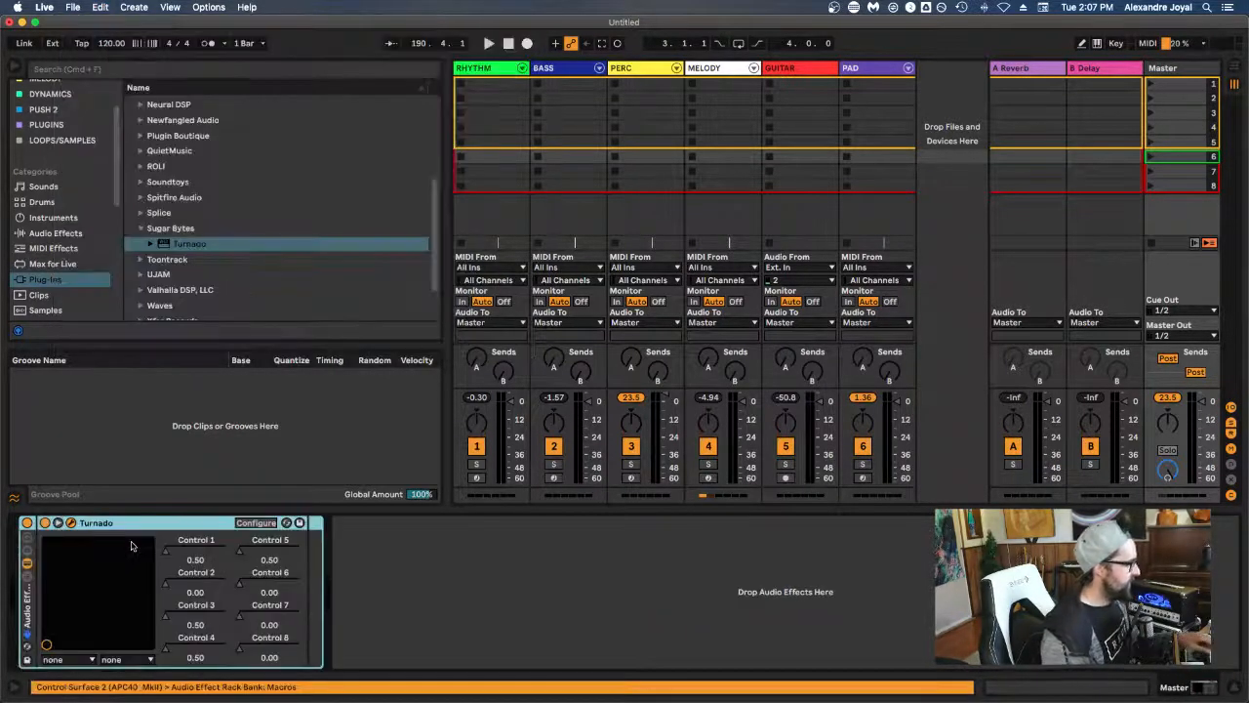
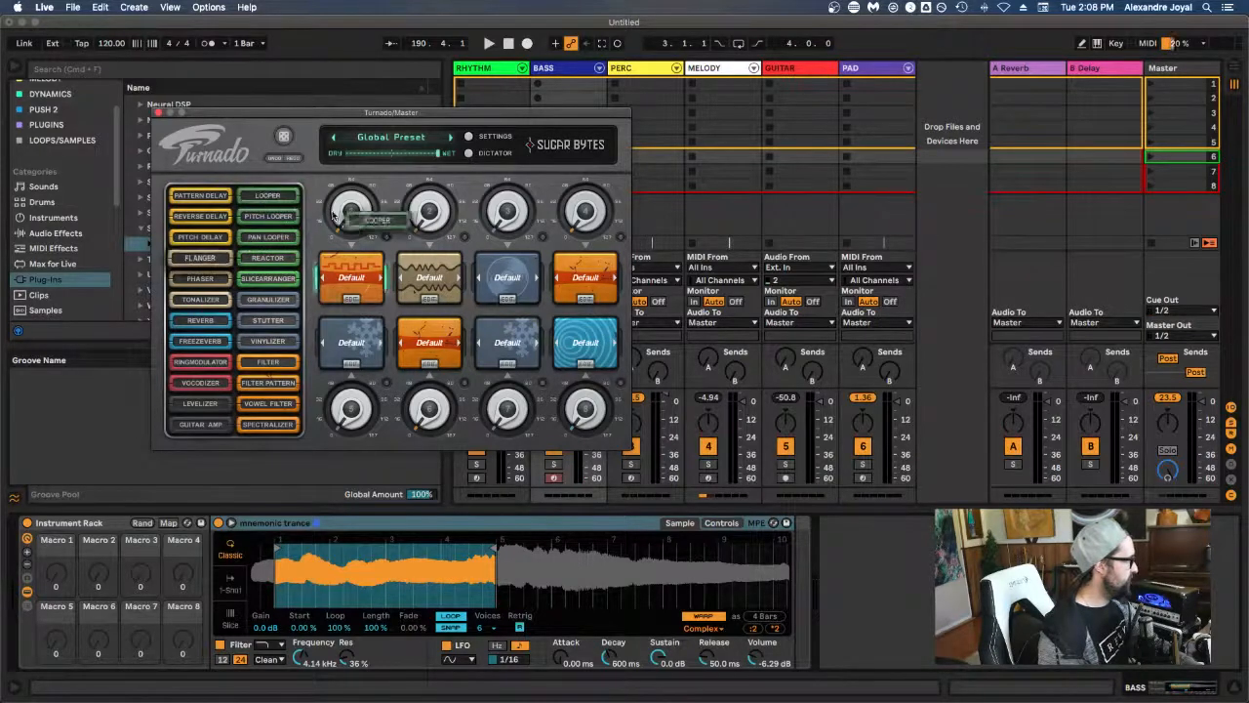
# Step: Try Pattern Delay in Turnado's slot 3, replace it with Reverse Delay, and assign Phaser to slot 4
pyautogui.moveTo(200, 195); pyautogui.dragTo(502, 288)
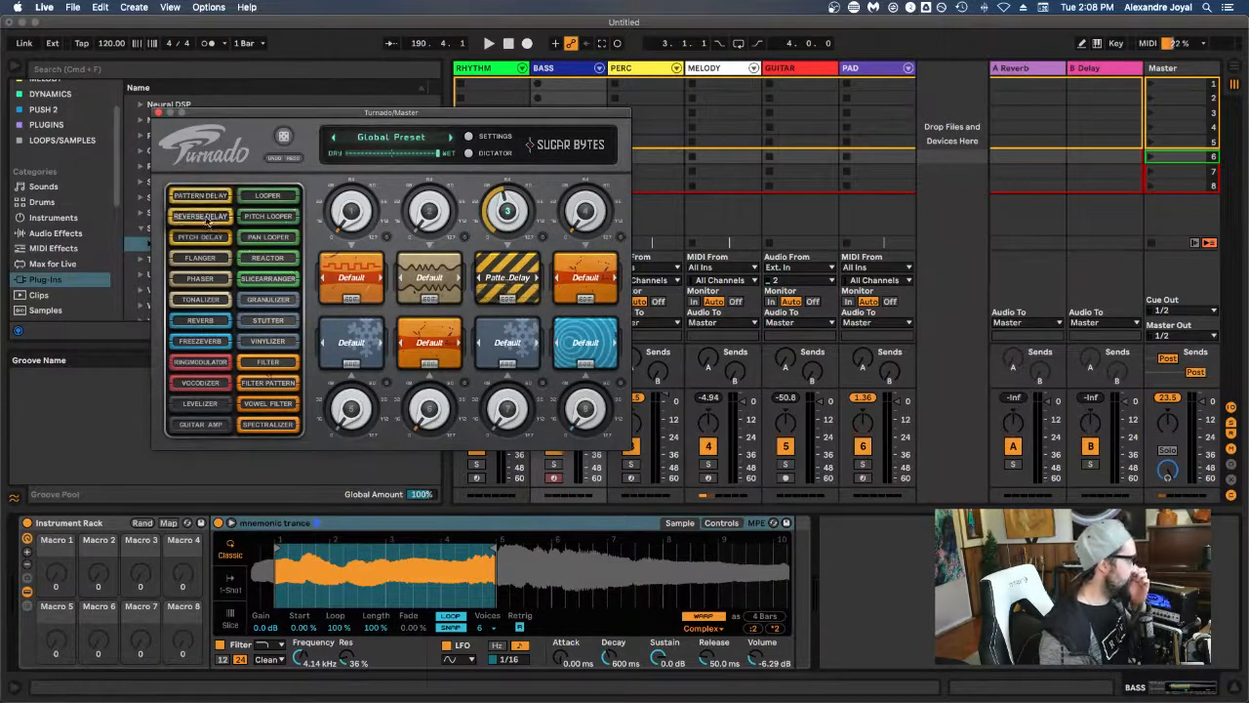
pyautogui.moveTo(201, 216); pyautogui.dragTo(500, 279)
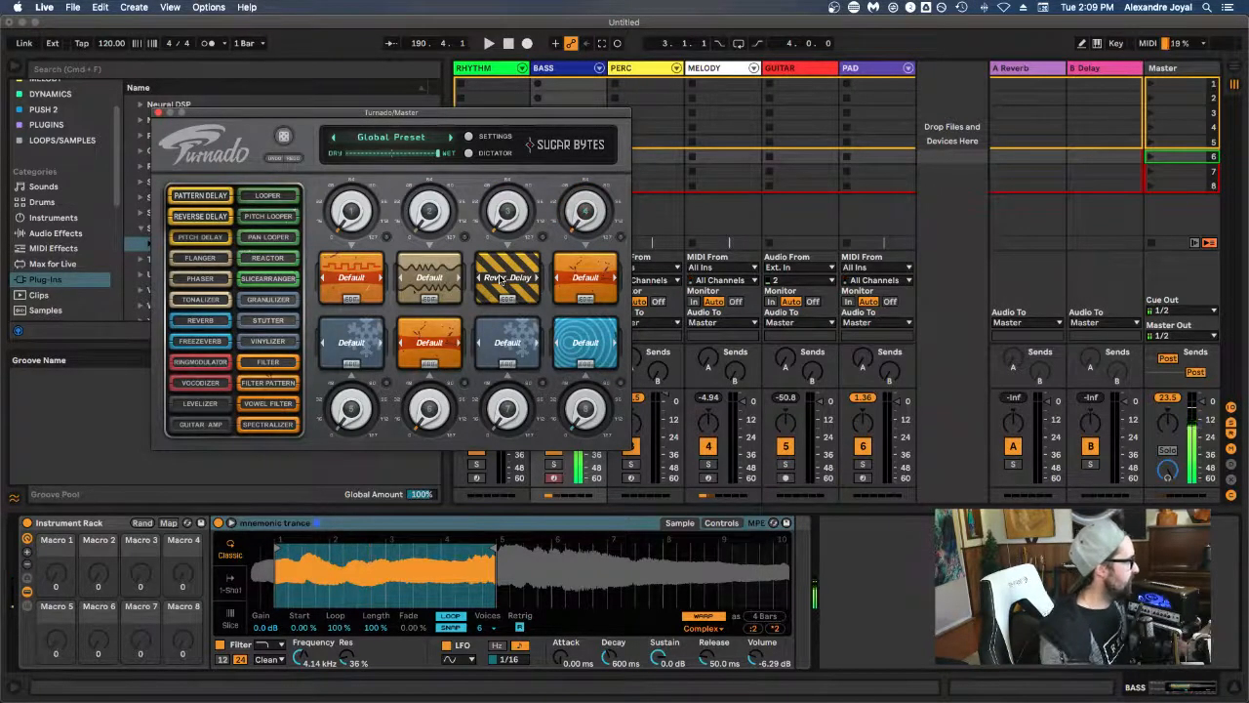
pyautogui.moveTo(200, 278); pyautogui.dragTo(615, 281)
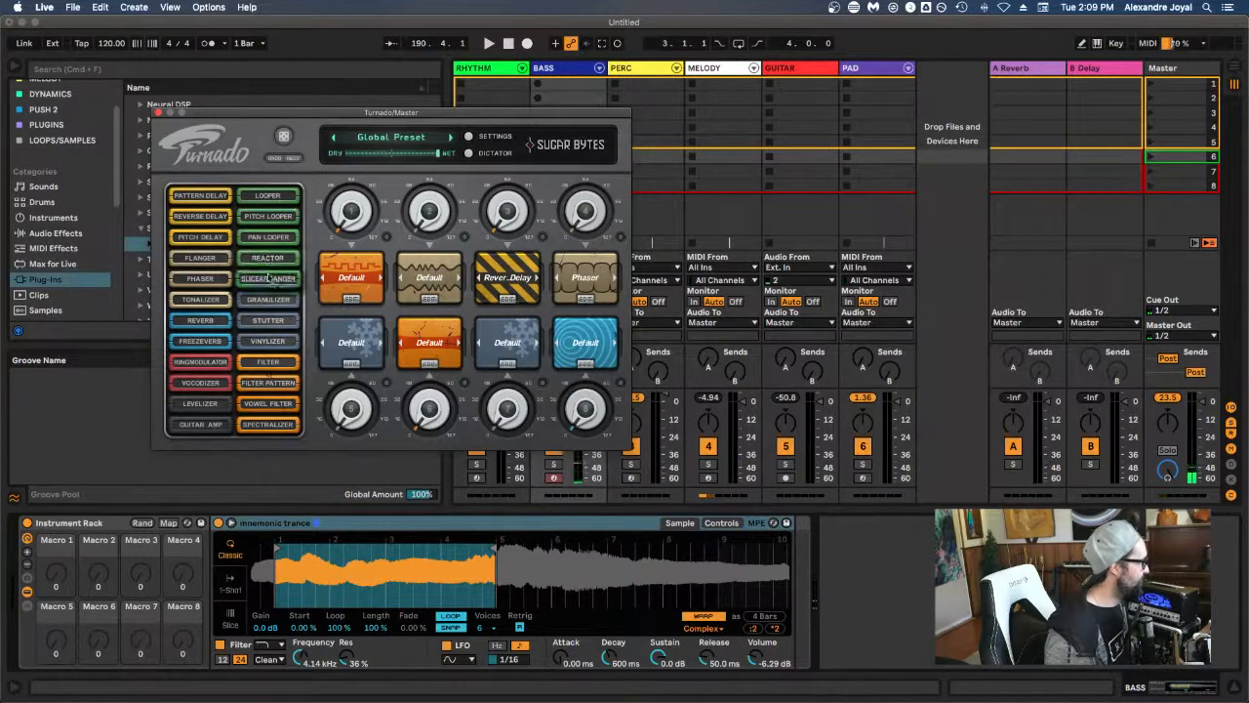
# Step: Assign Reactor to Turnado's slot 5, and try Filter Pattern in slot 6 before replacing it with Looper
pyautogui.moveTo(276, 263); pyautogui.dragTo(354, 353)
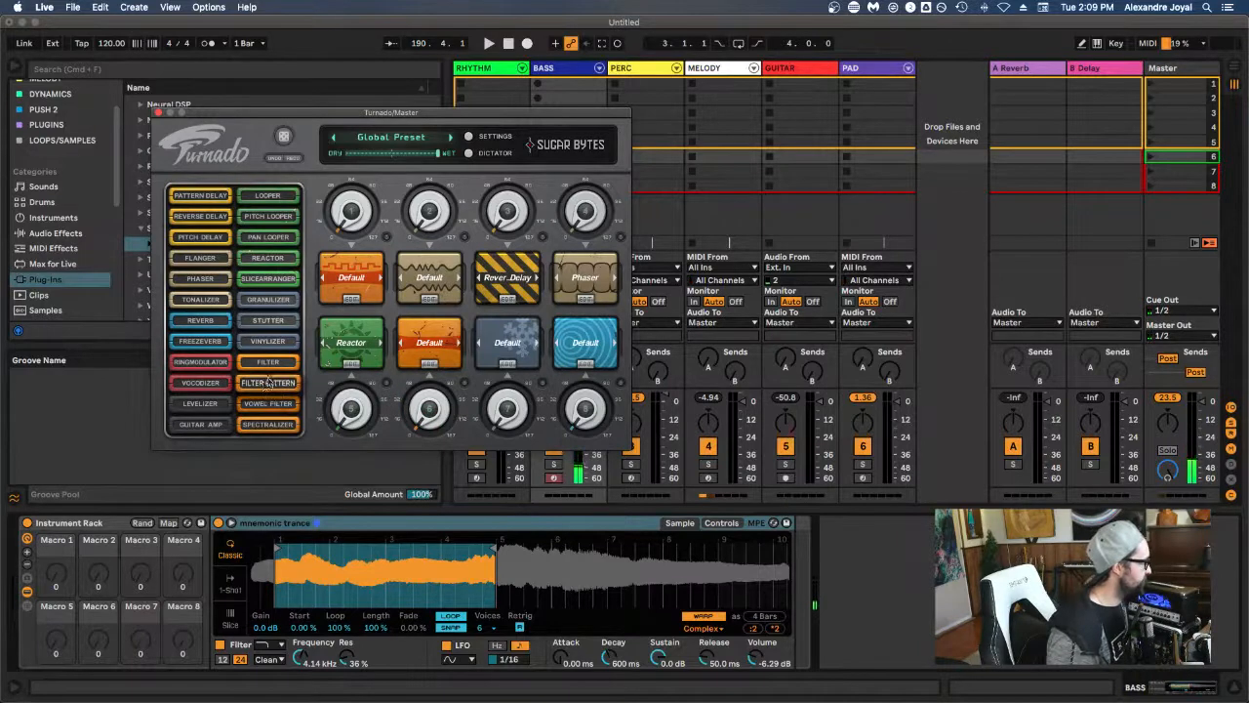
pyautogui.moveTo(268, 382); pyautogui.dragTo(420, 379)
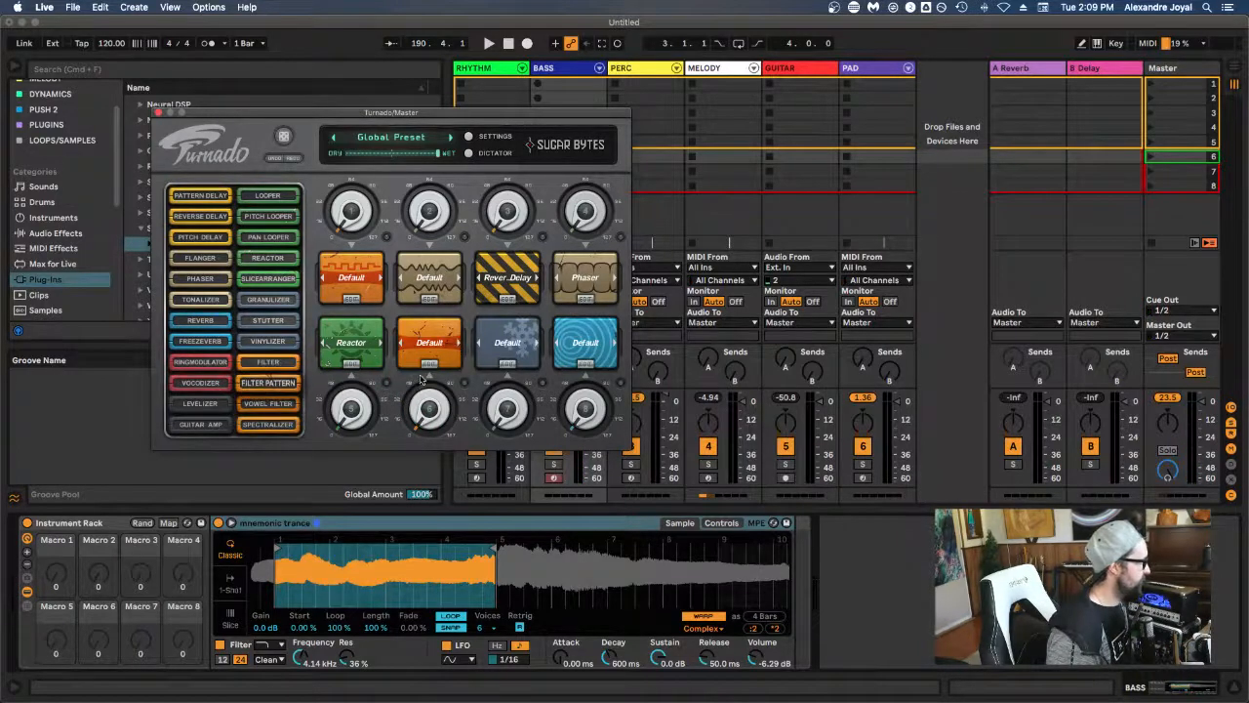
pyautogui.moveTo(269, 383); pyautogui.dragTo(425, 363)
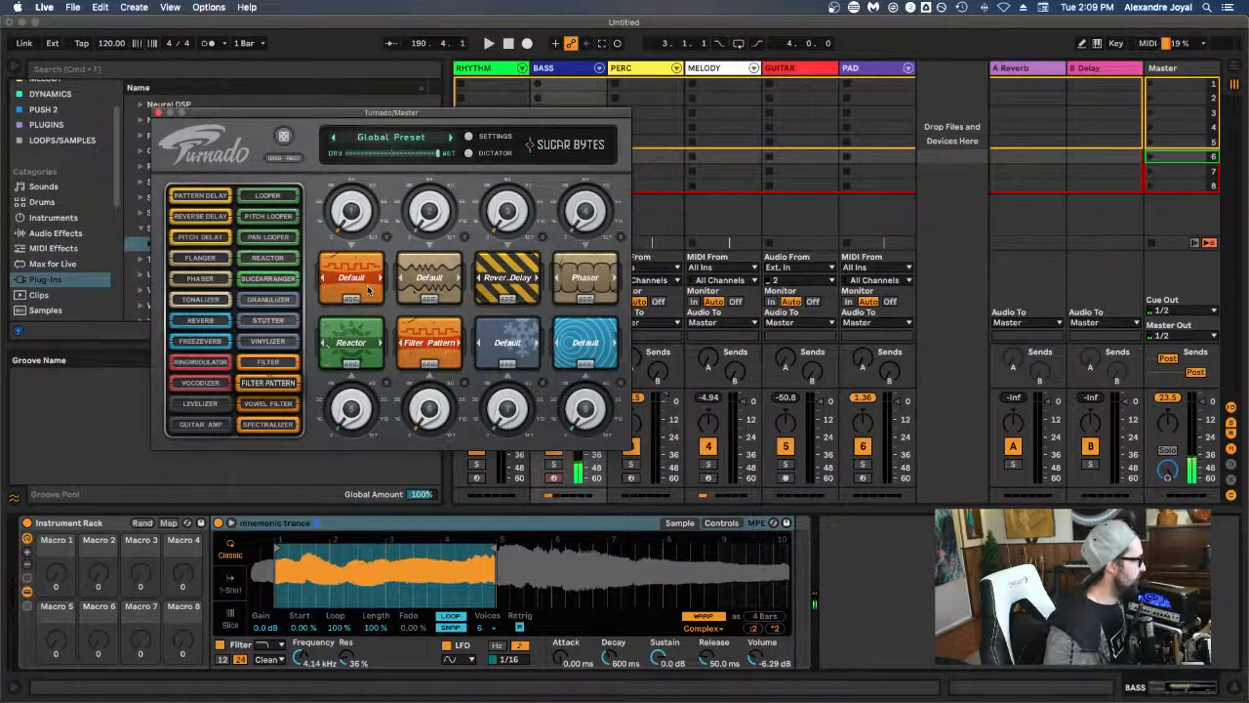
pyautogui.moveTo(267, 195); pyautogui.dragTo(433, 349)
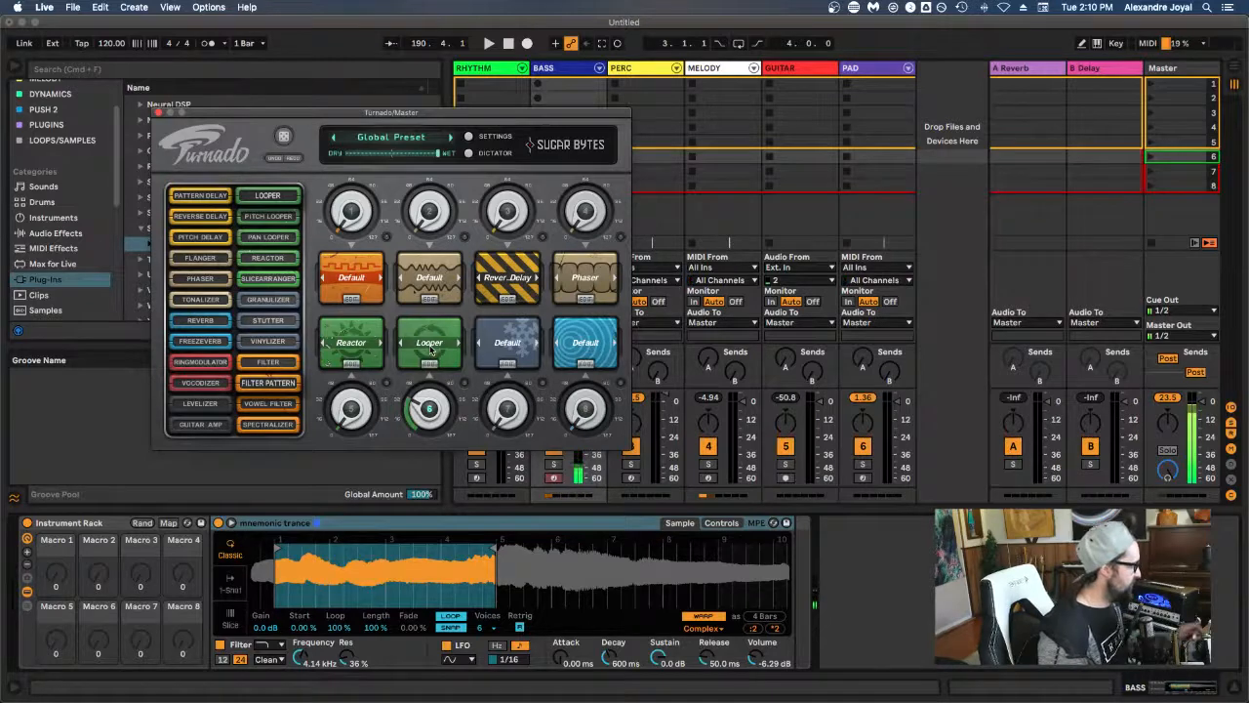
# Step: Copy the Turnado Audio Effect Rack from the Master track and paste it after Simple Long Digi Delay on the MELODY track
pyautogui.press('Left')
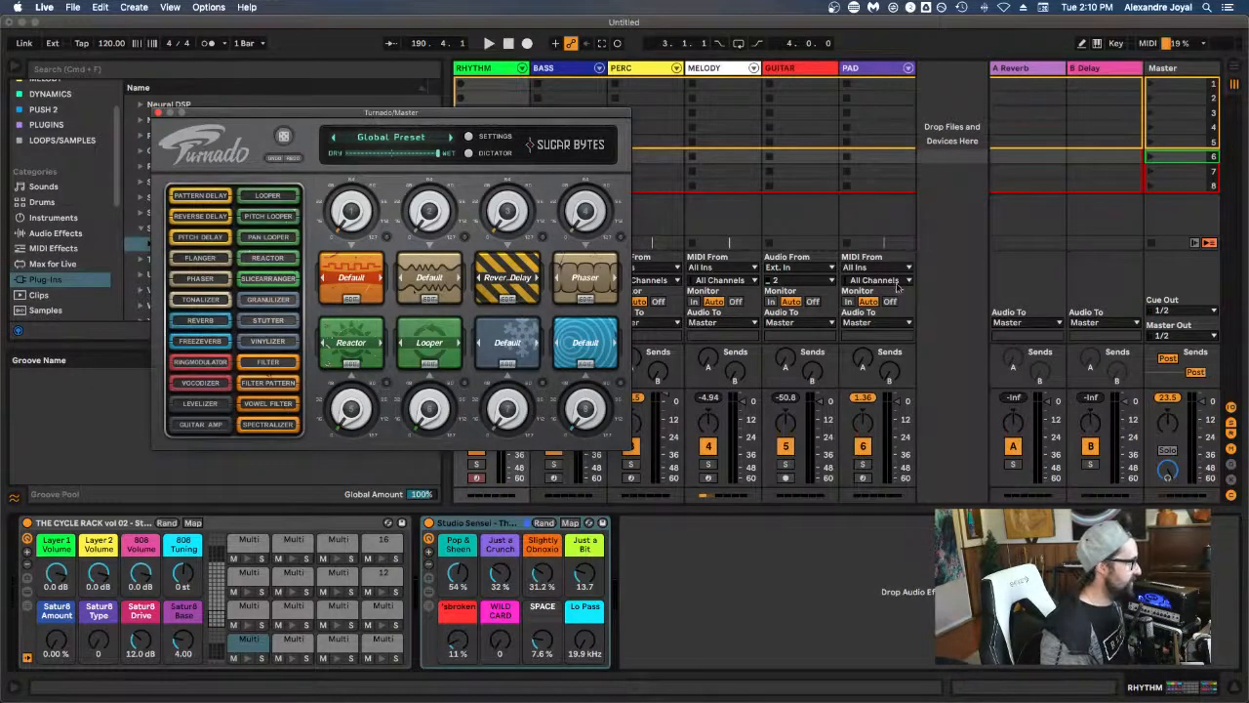
pyautogui.click(1176, 68)
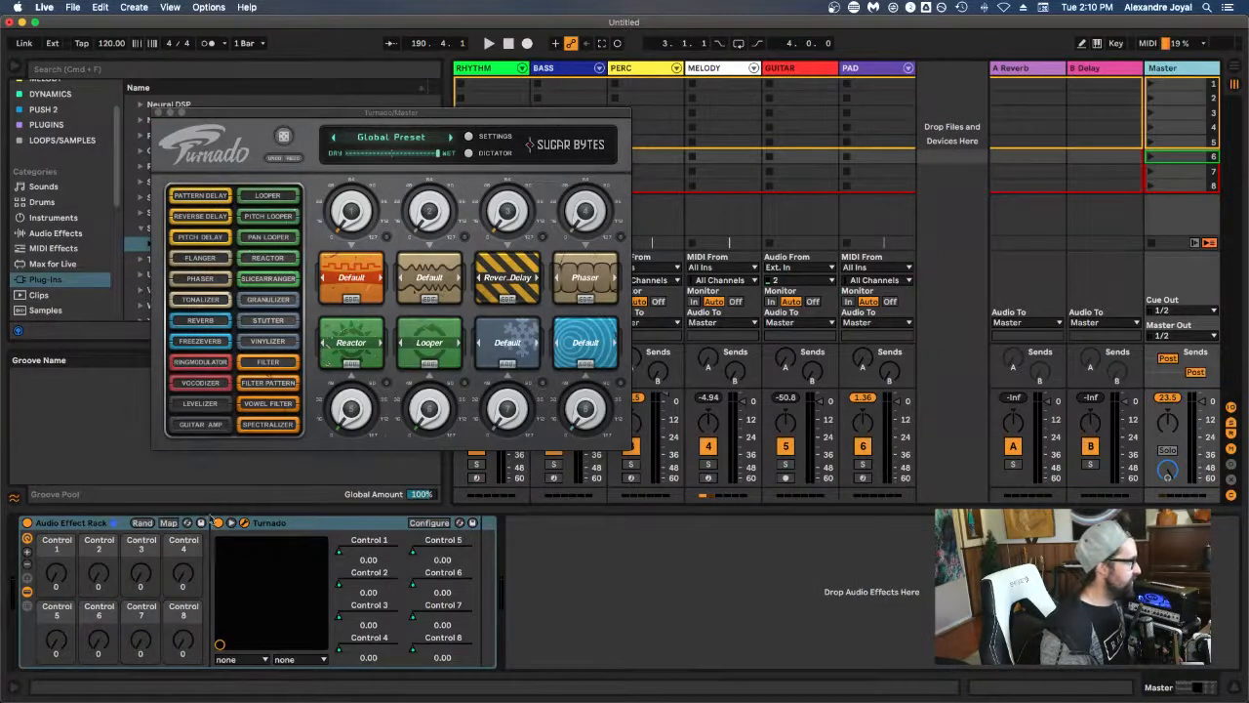
pyautogui.rightClick(90, 527)
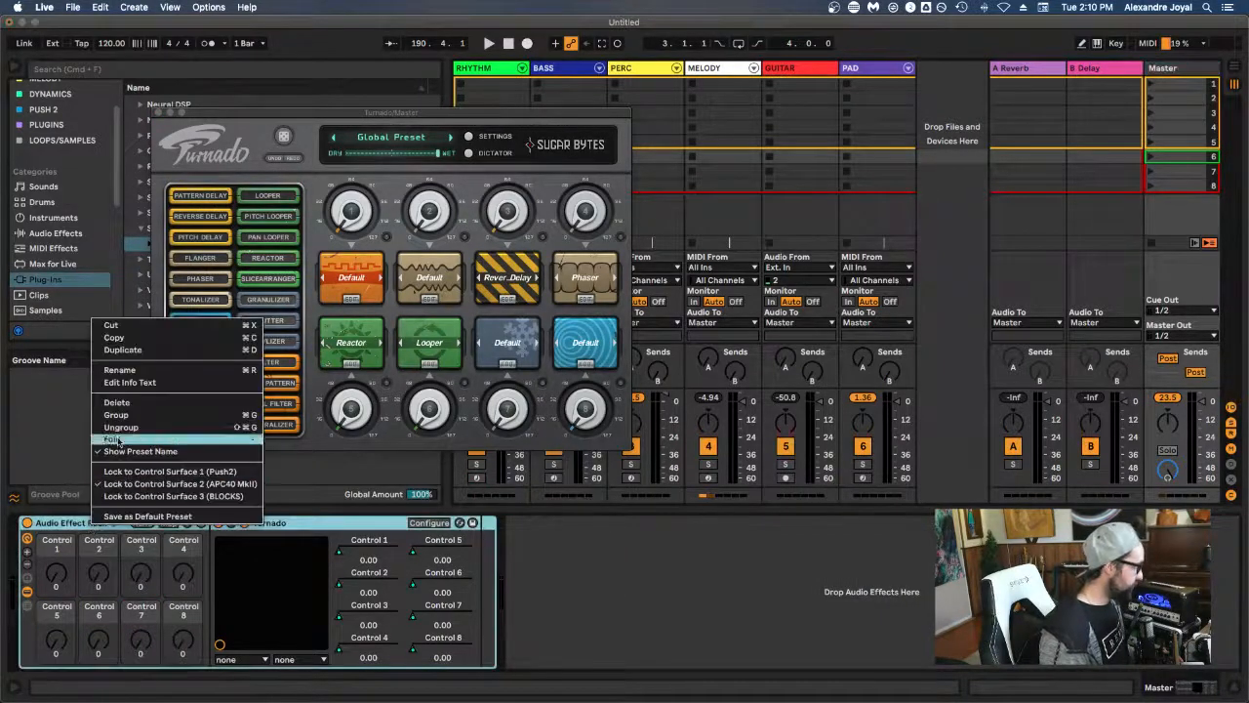
pyautogui.click(139, 342)
pyautogui.click(726, 68)
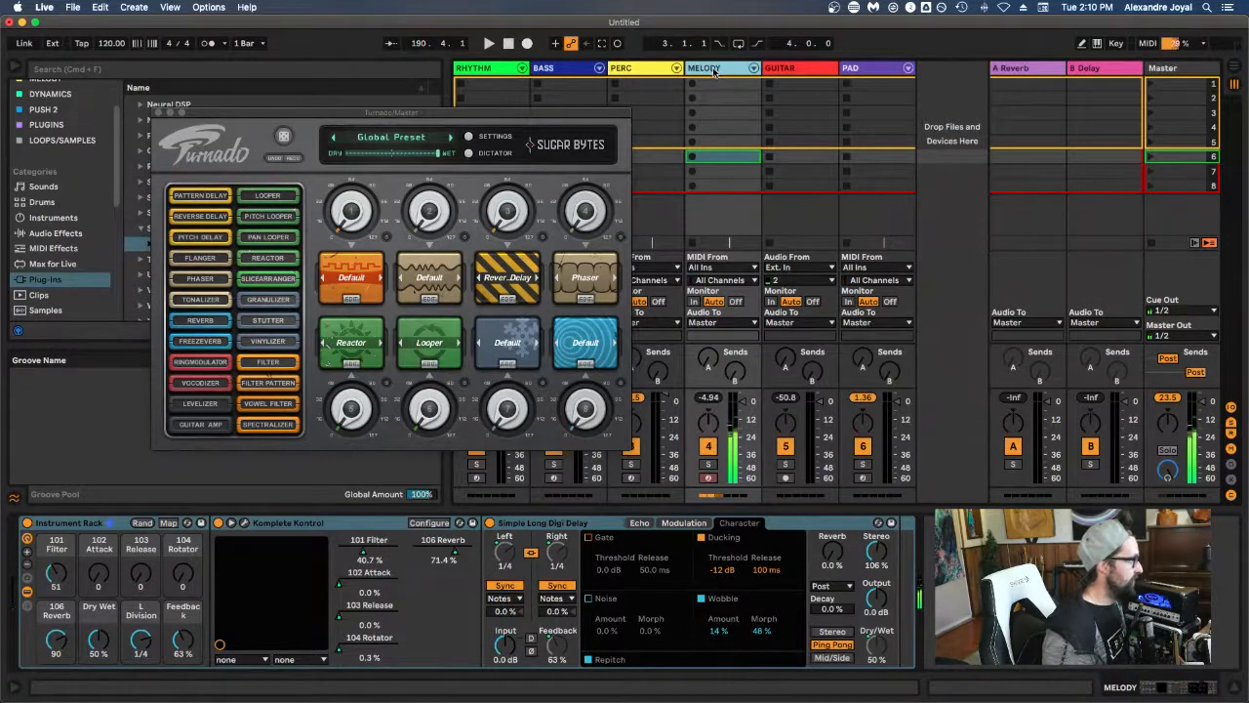
pyautogui.click(904, 571)
pyautogui.press('super+c')
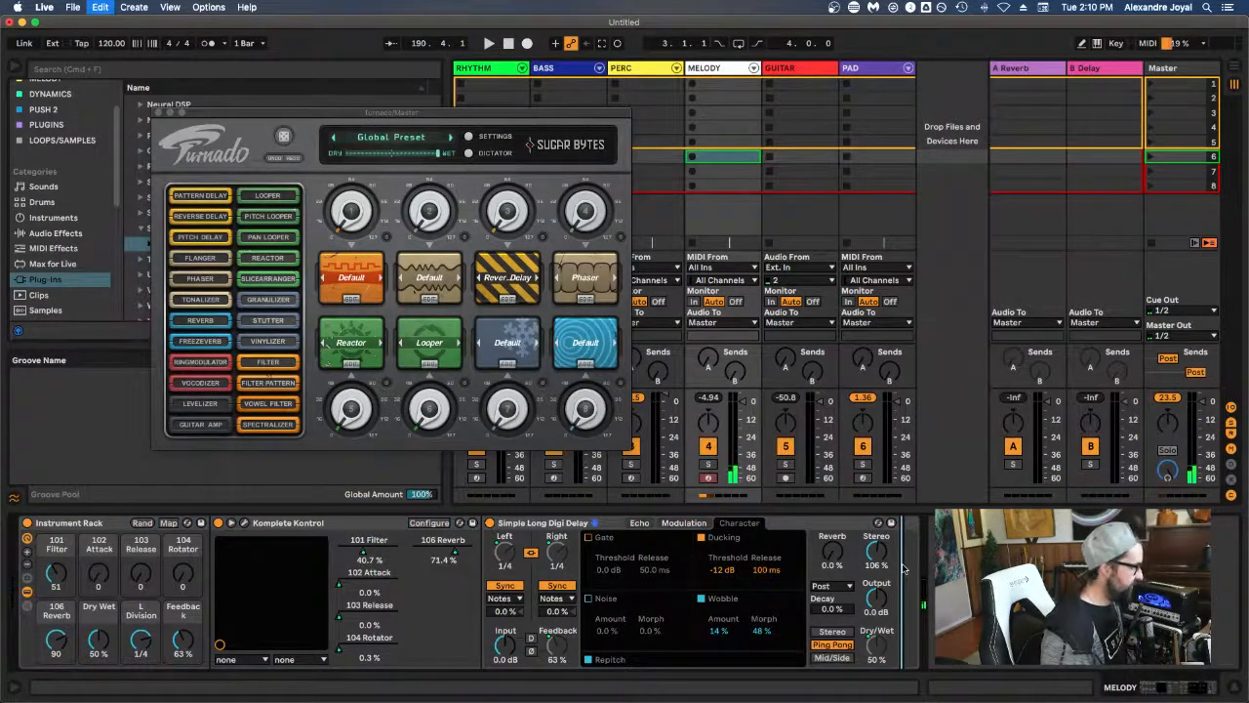
pyautogui.press('super+v')
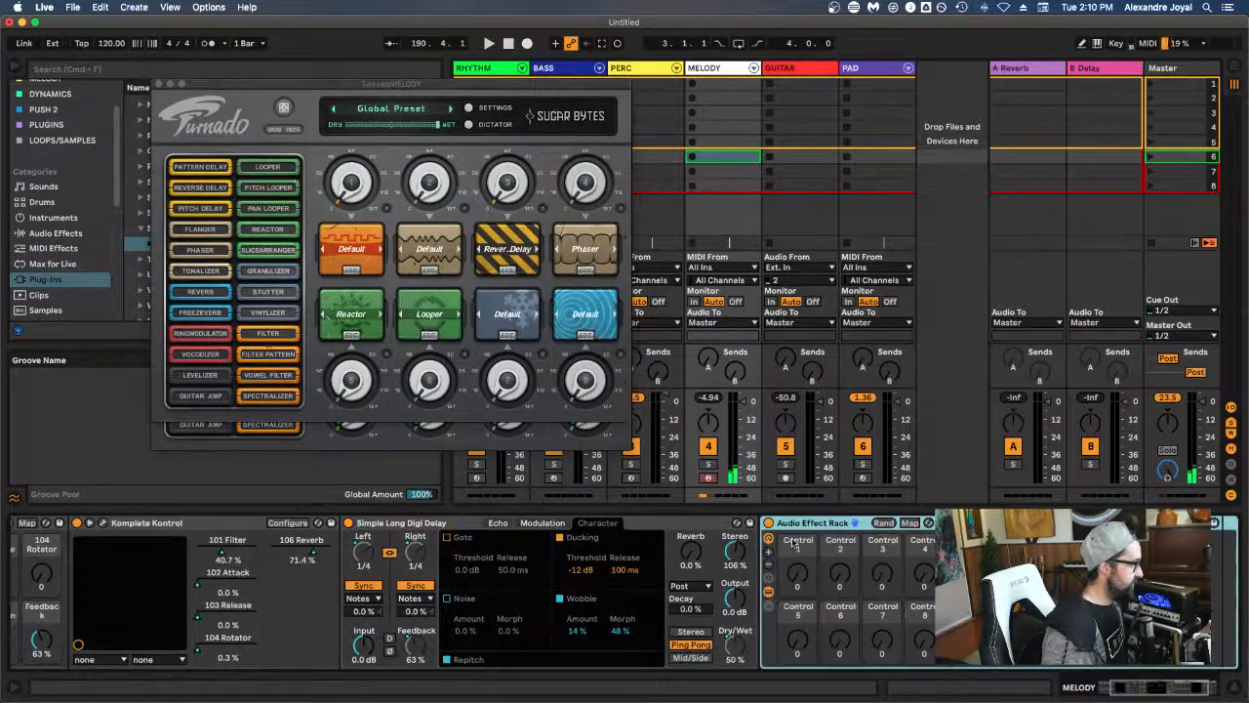
# Step: Hide Komplete Kontrol's parameters and move the Turnado rack ahead of Simple Long Digi Delay on the MELODY track
pyautogui.hscroll(3, 796, 545)
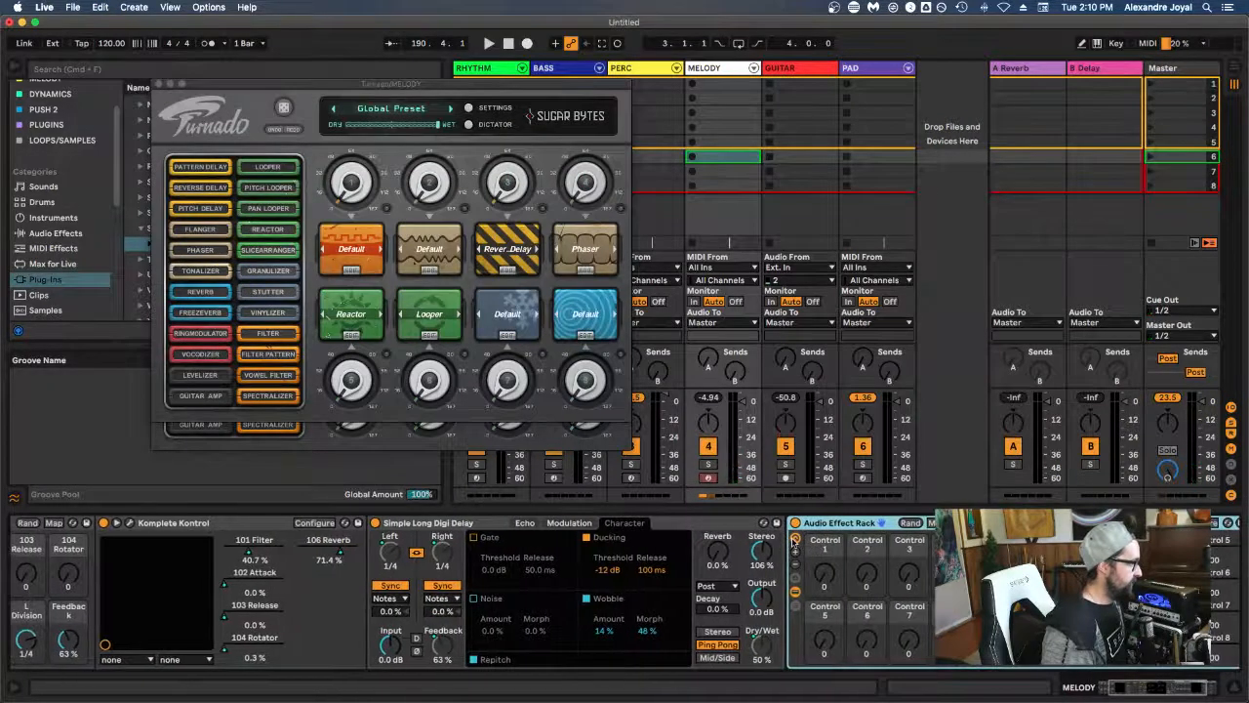
pyautogui.hscroll(-10, 796, 544)
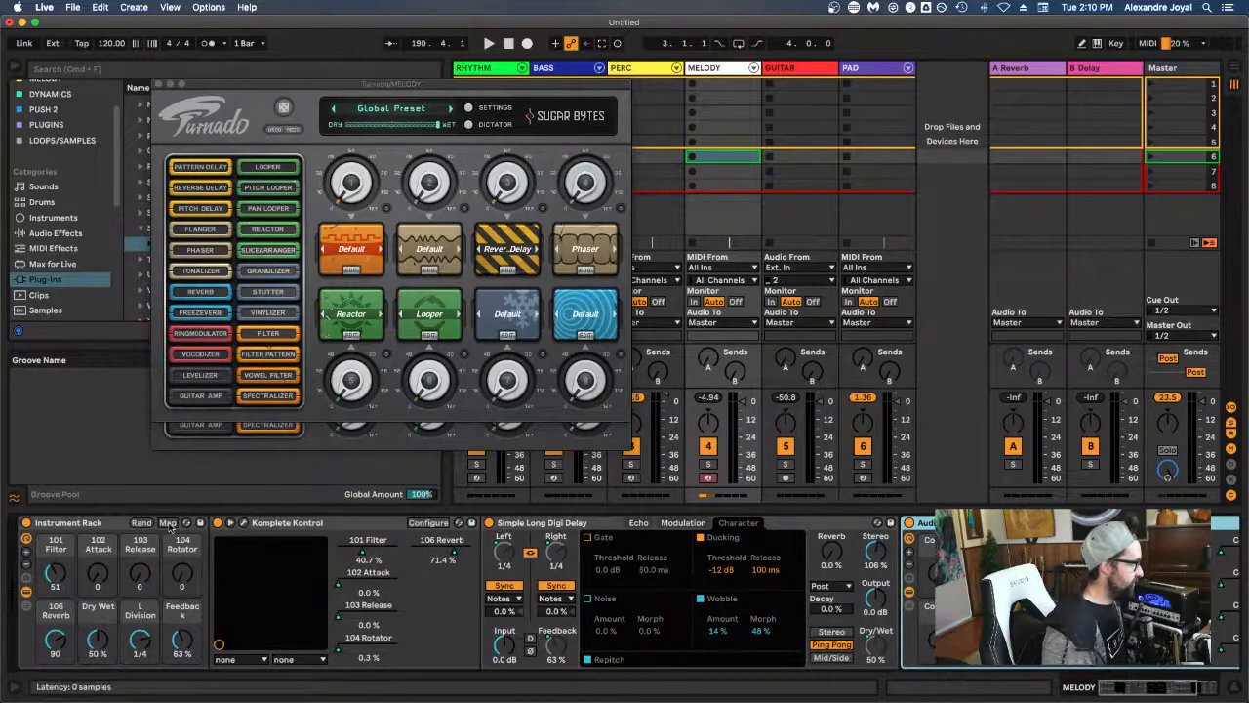
pyautogui.click(230, 524)
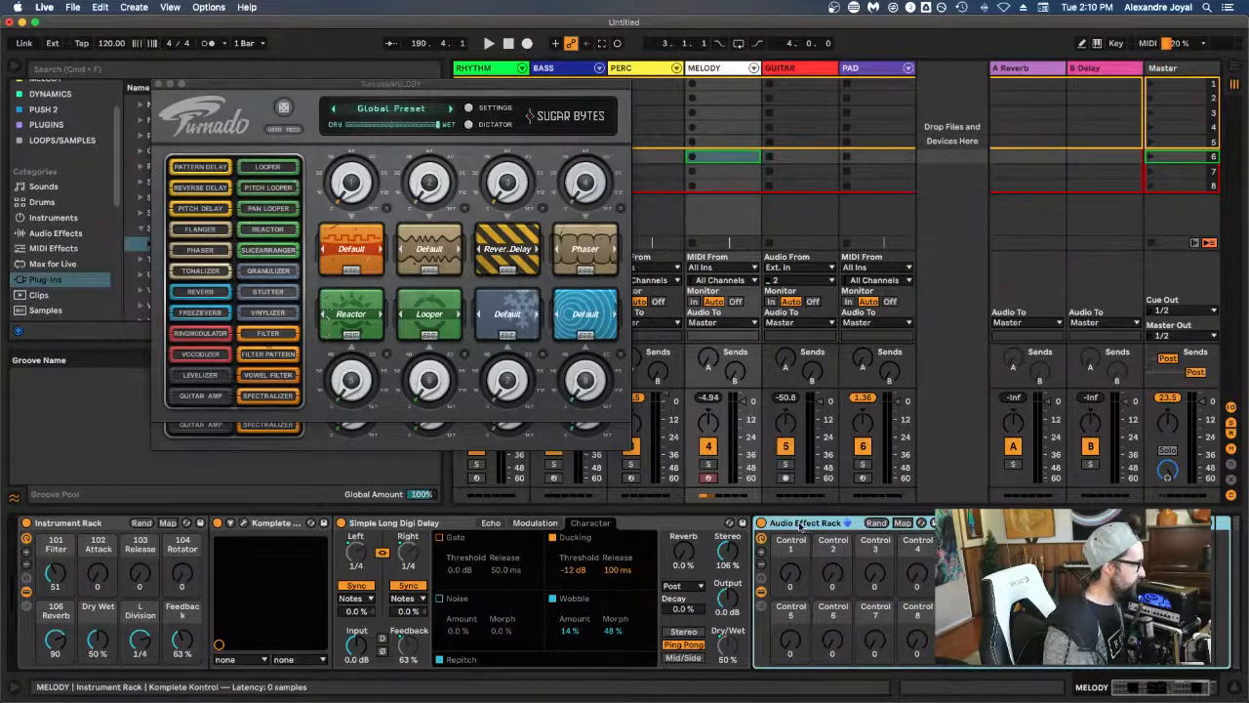
pyautogui.moveTo(801, 527); pyautogui.dragTo(424, 541)
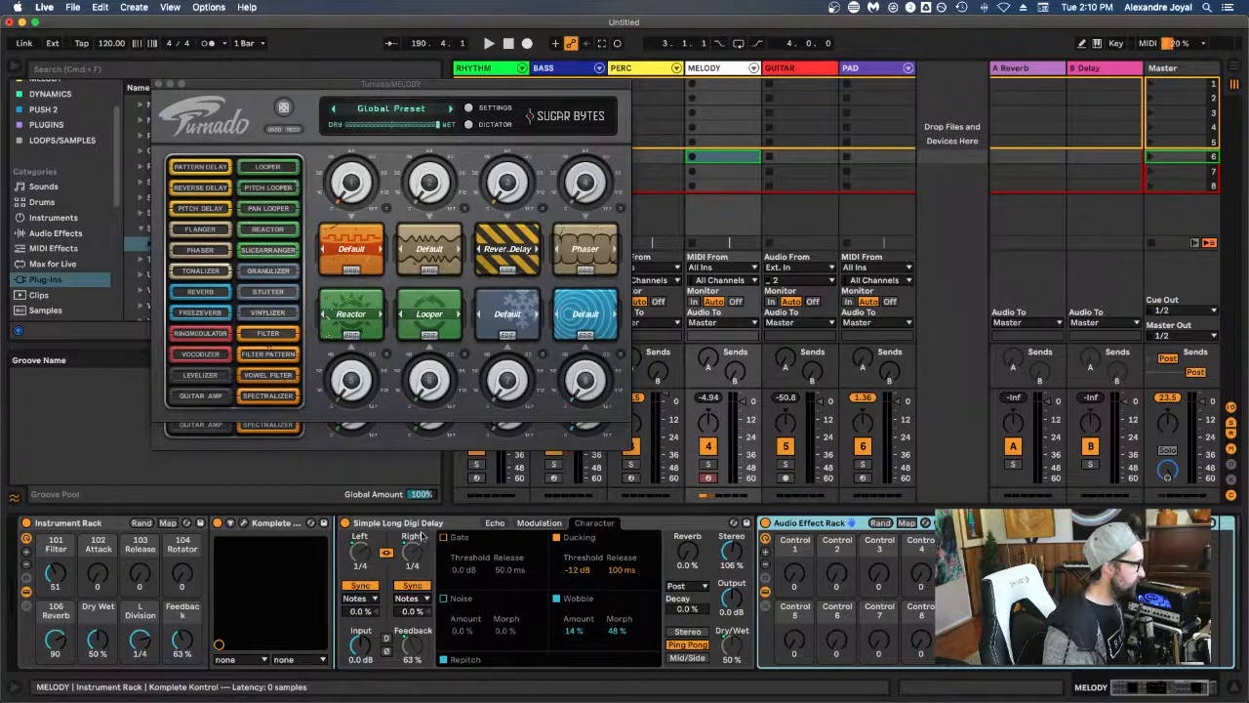
pyautogui.moveTo(422, 537); pyautogui.dragTo(424, 539)
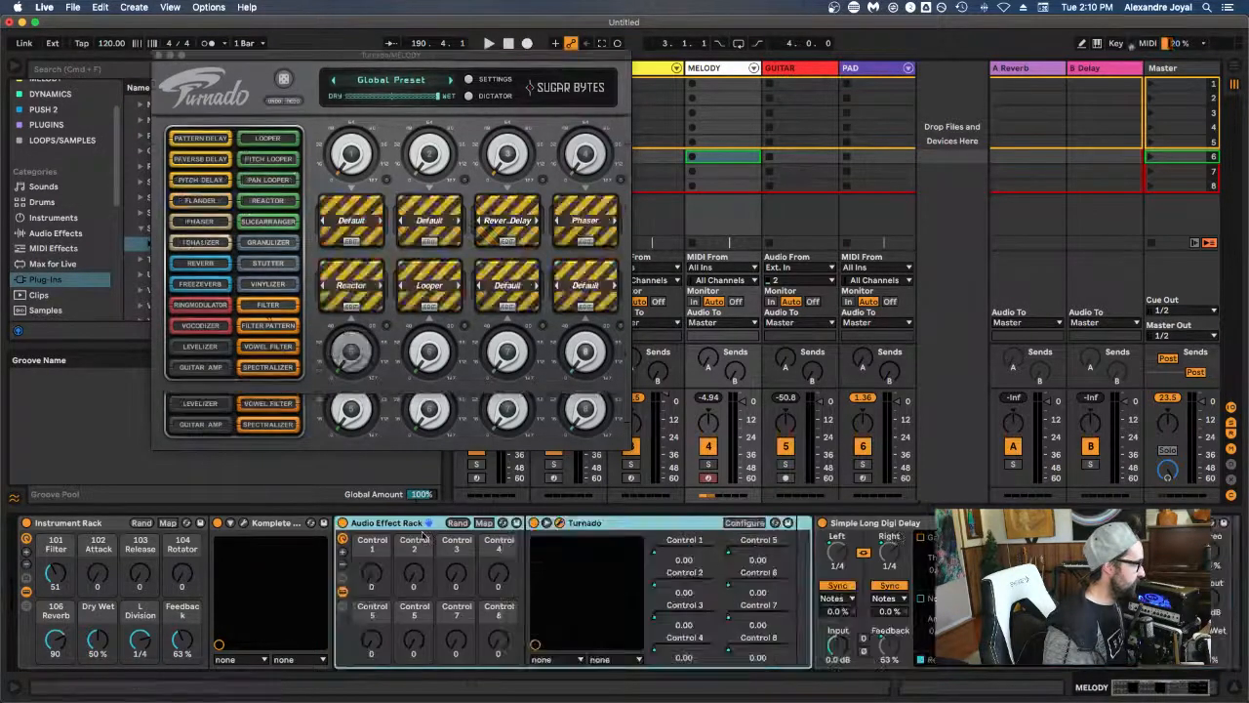
# Step: Undo the Turnado rack's move so that it follows Simple Long Digi Delay again on the MELODY track
pyautogui.click(900, 524)
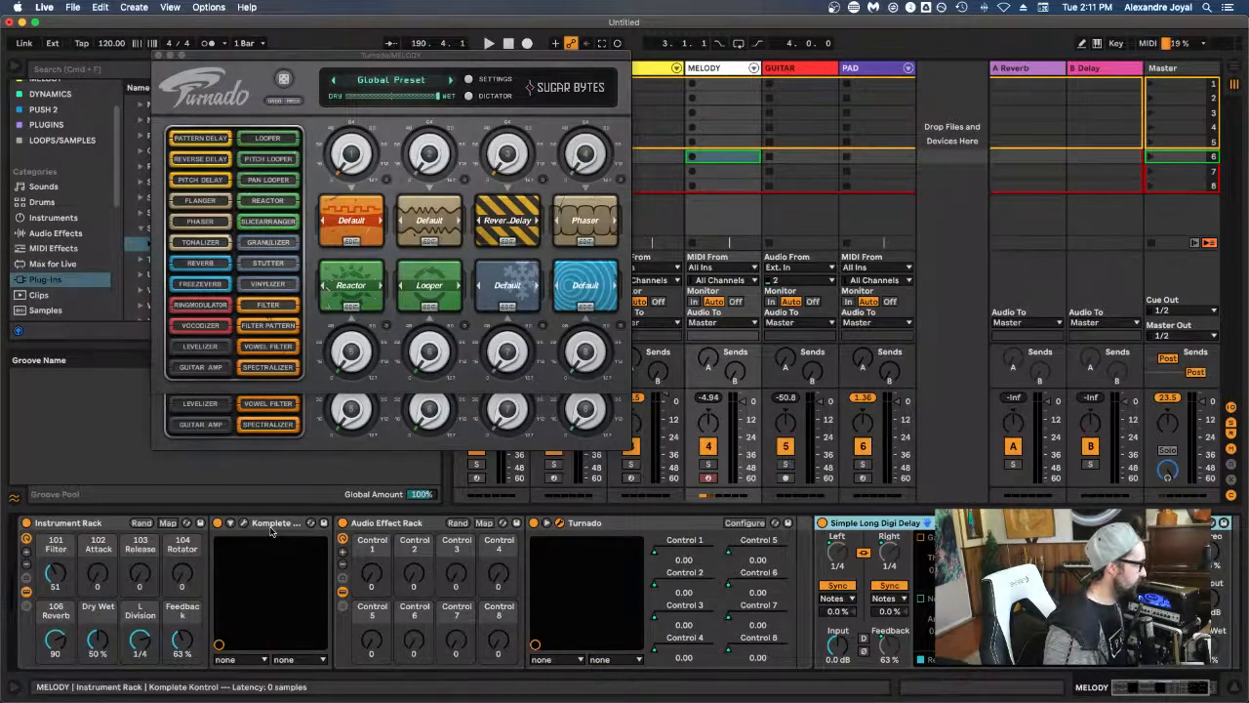
pyautogui.click(849, 524)
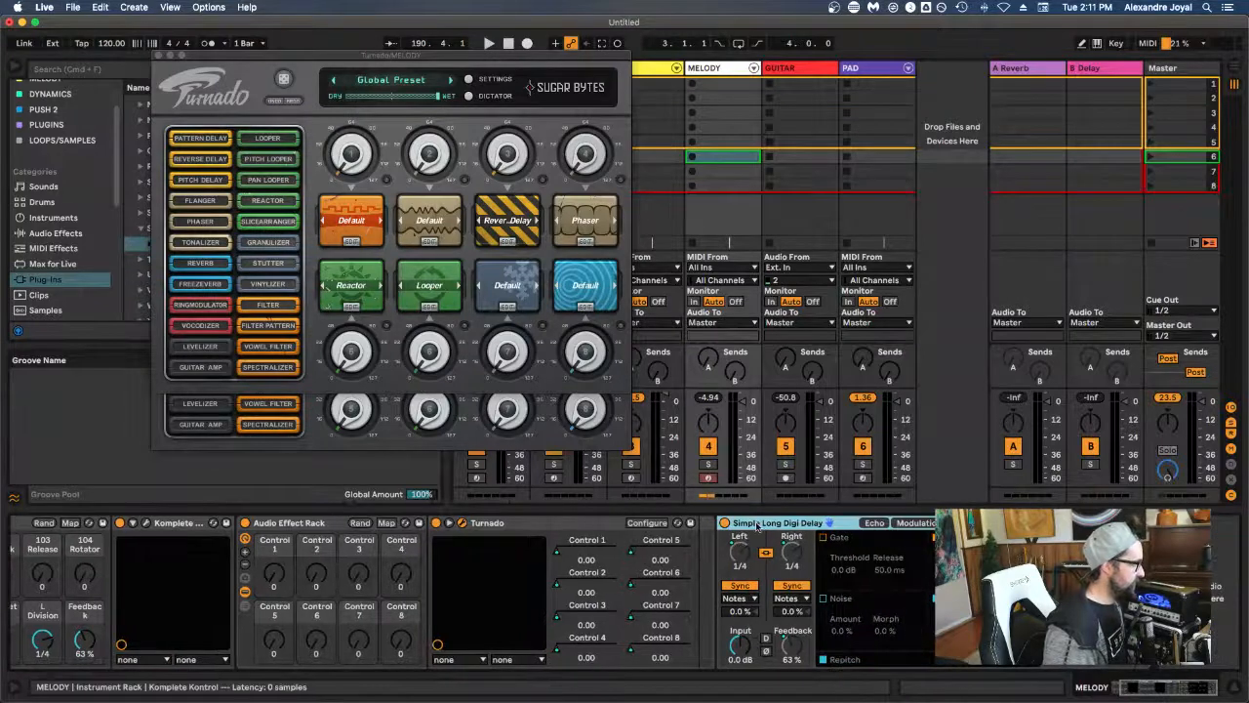
pyautogui.press('super+c')
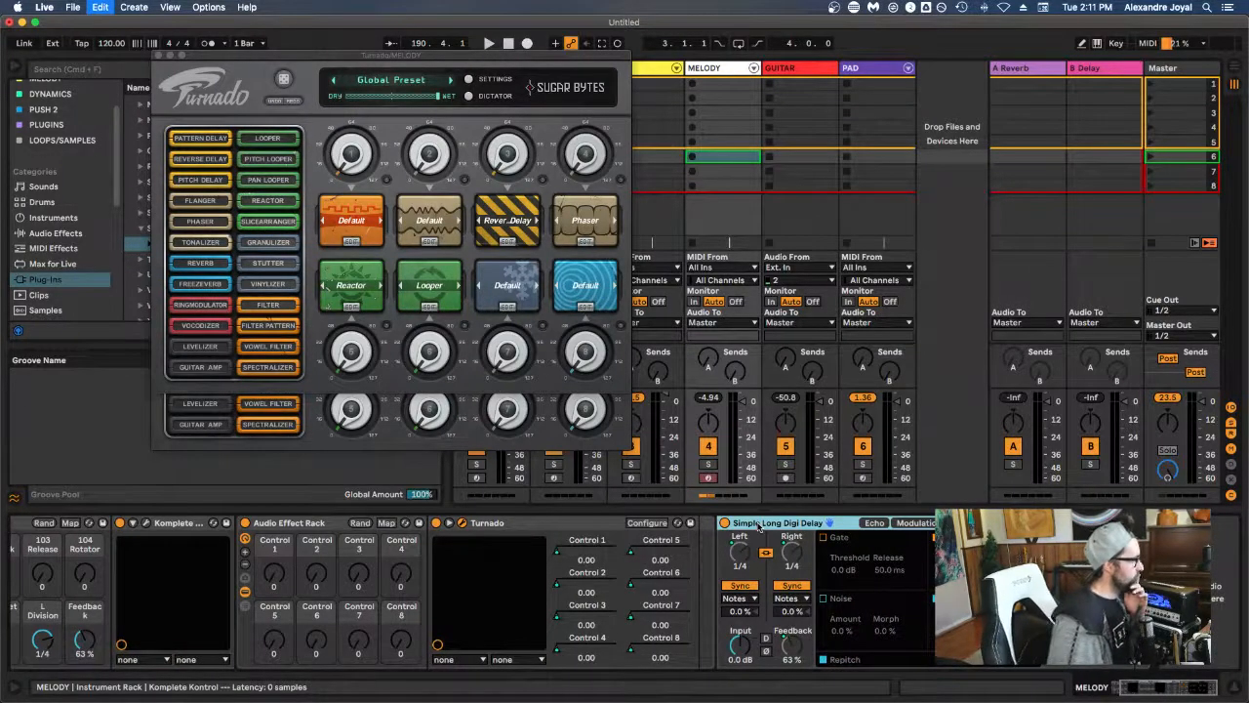
pyautogui.press('super+z')
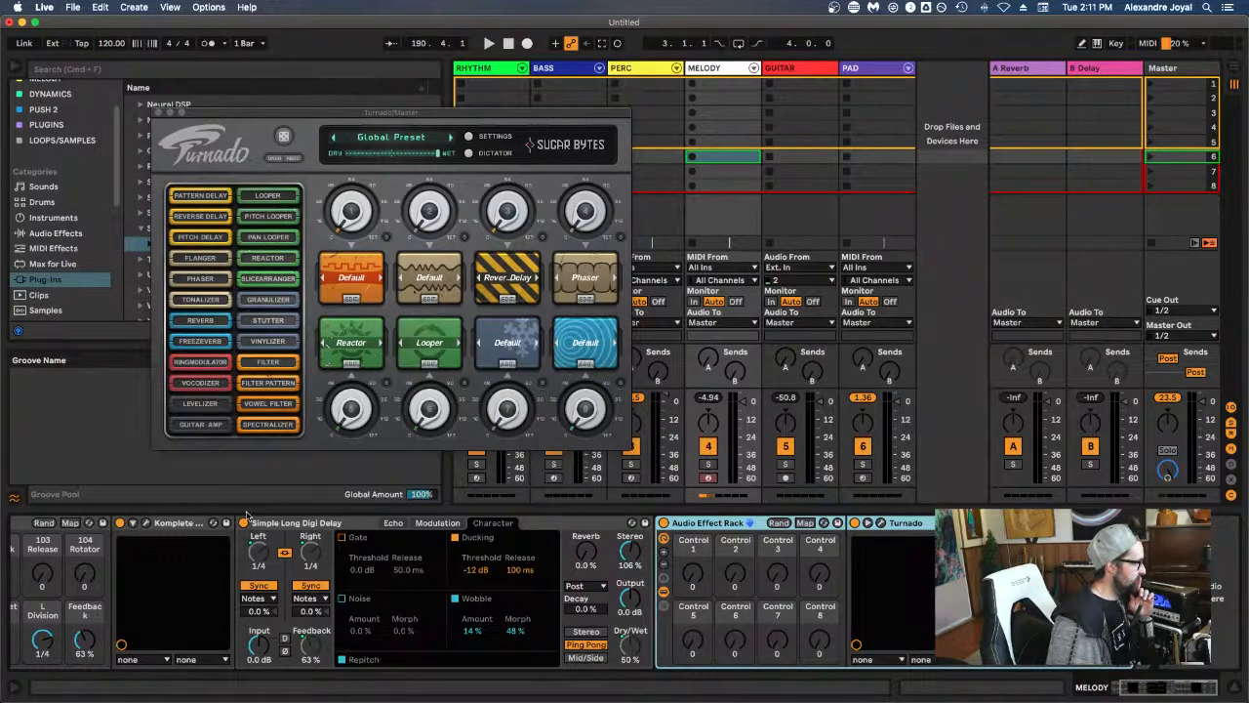
pyautogui.hscroll(-3, 228, 576)
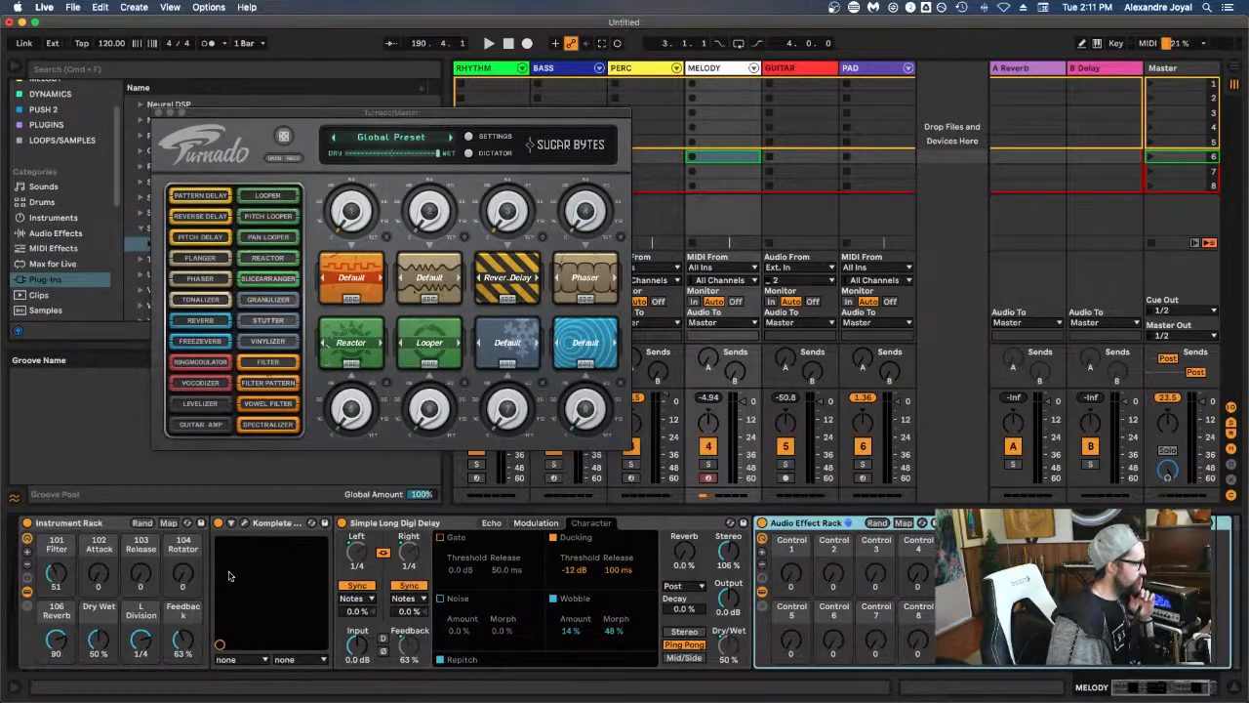
# Step: Expand the MELODY track's Instrument Rack to ten macro knobs
pyautogui.click(28, 557)
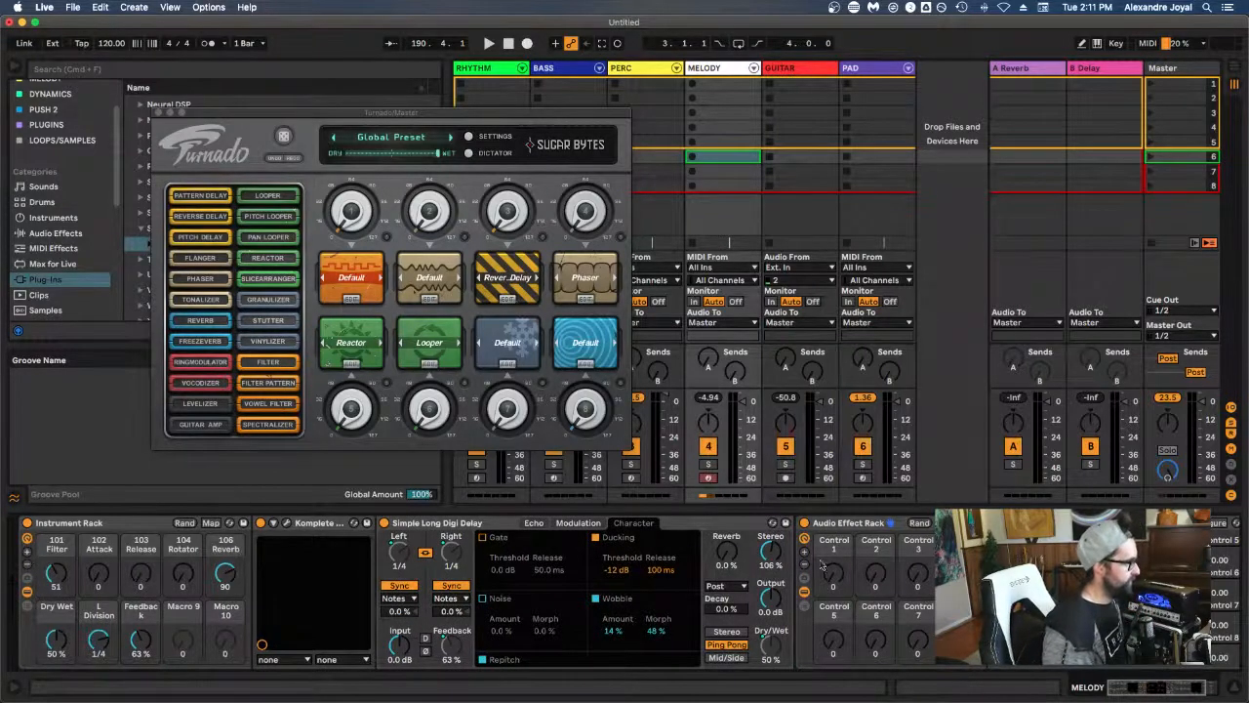
pyautogui.hscroll(3, 822, 564)
pyautogui.hscroll(-3, 822, 564)
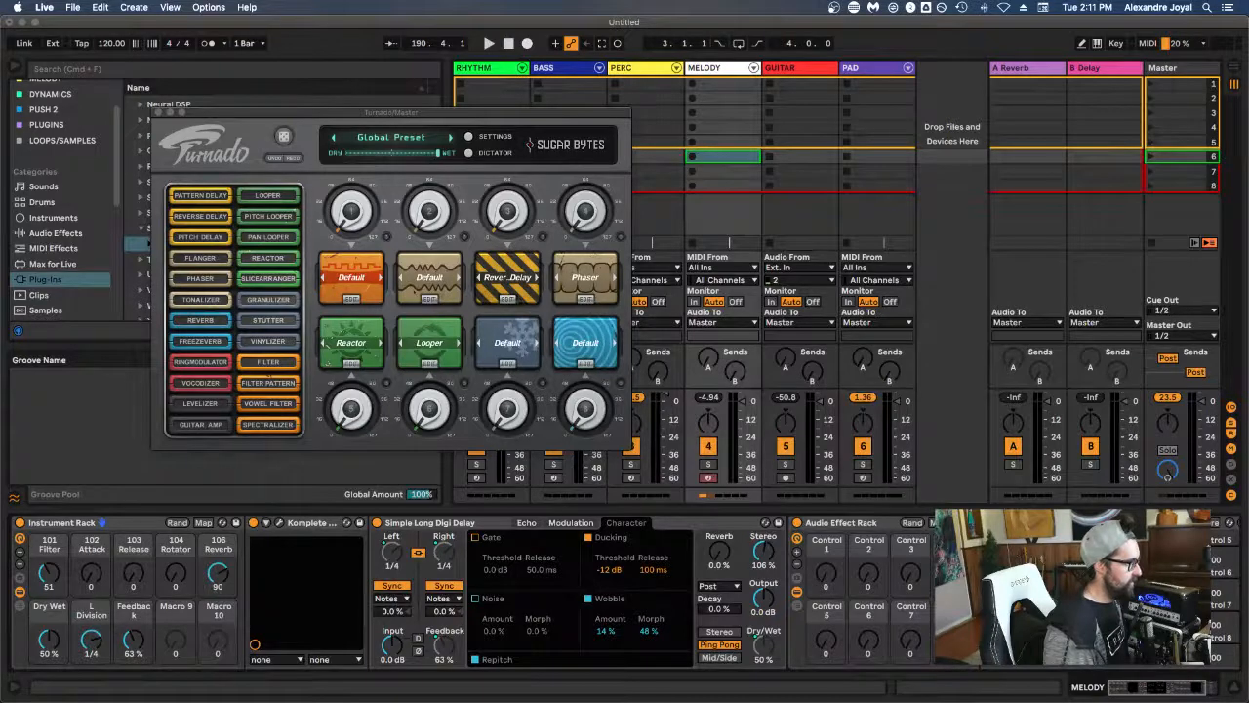
pyautogui.hscroll(12, 823, 547)
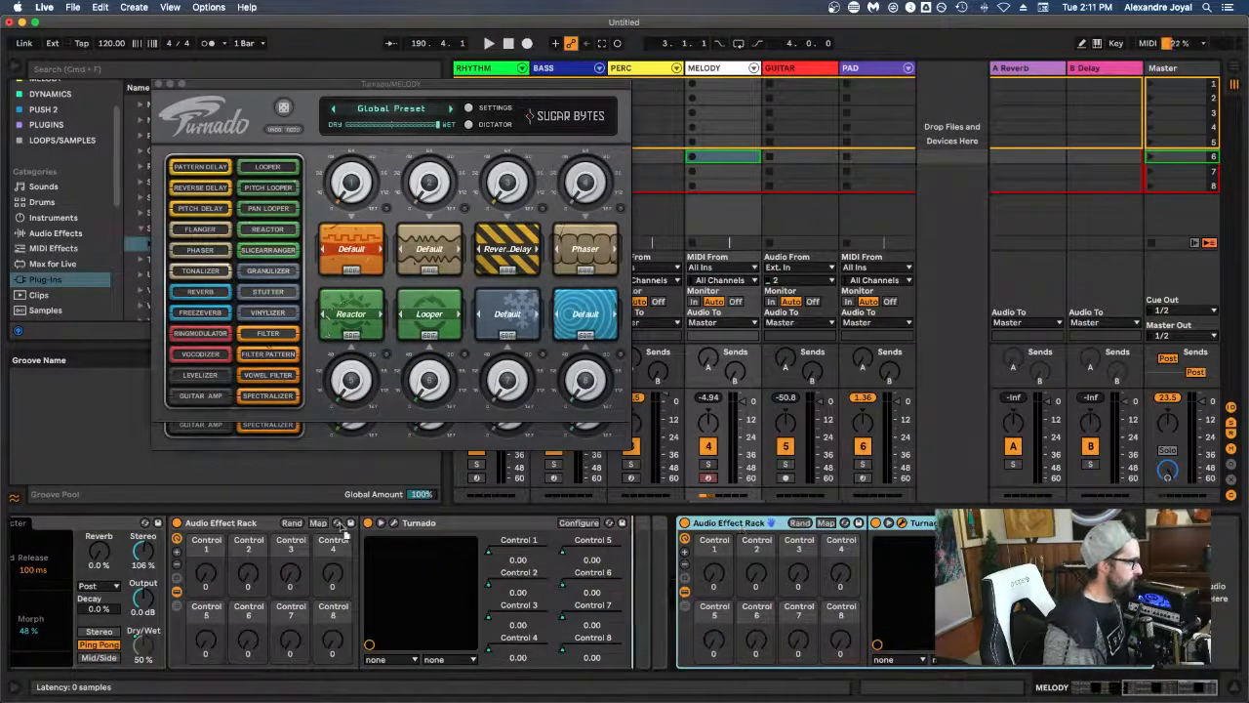
pyautogui.hscroll(-1, 293, 586)
pyautogui.hscroll(1, 690, 537)
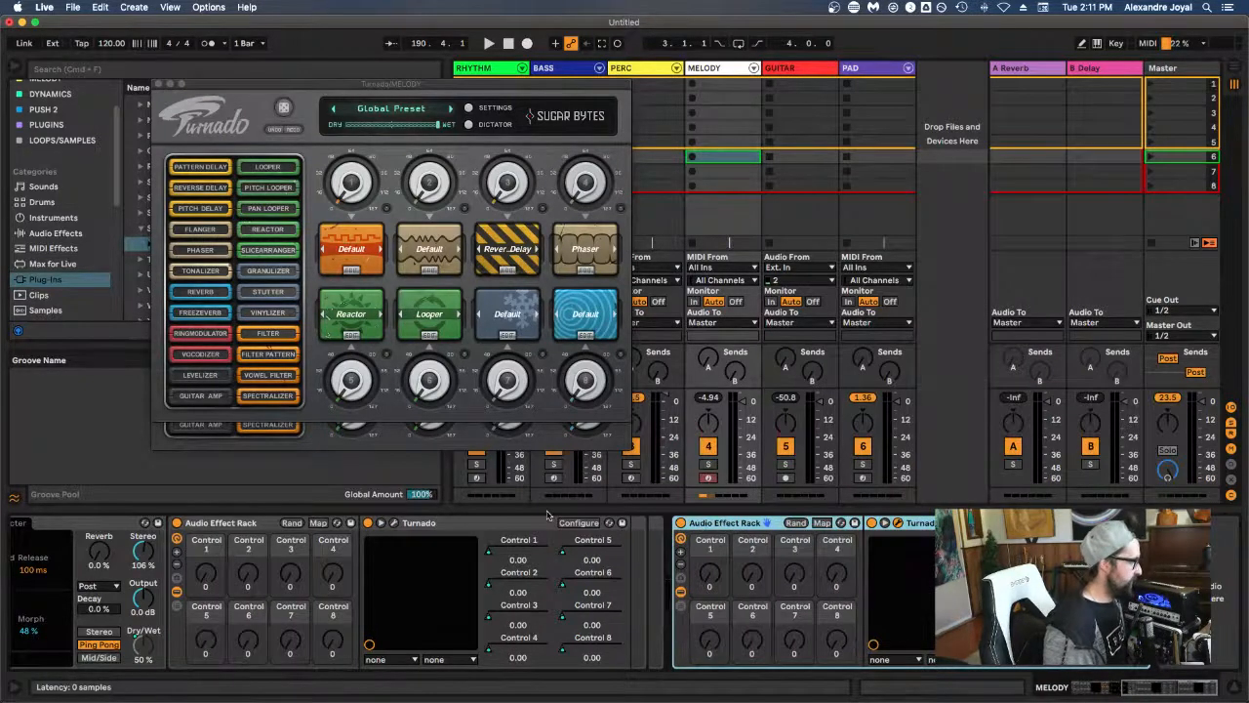
pyautogui.press('Delete')
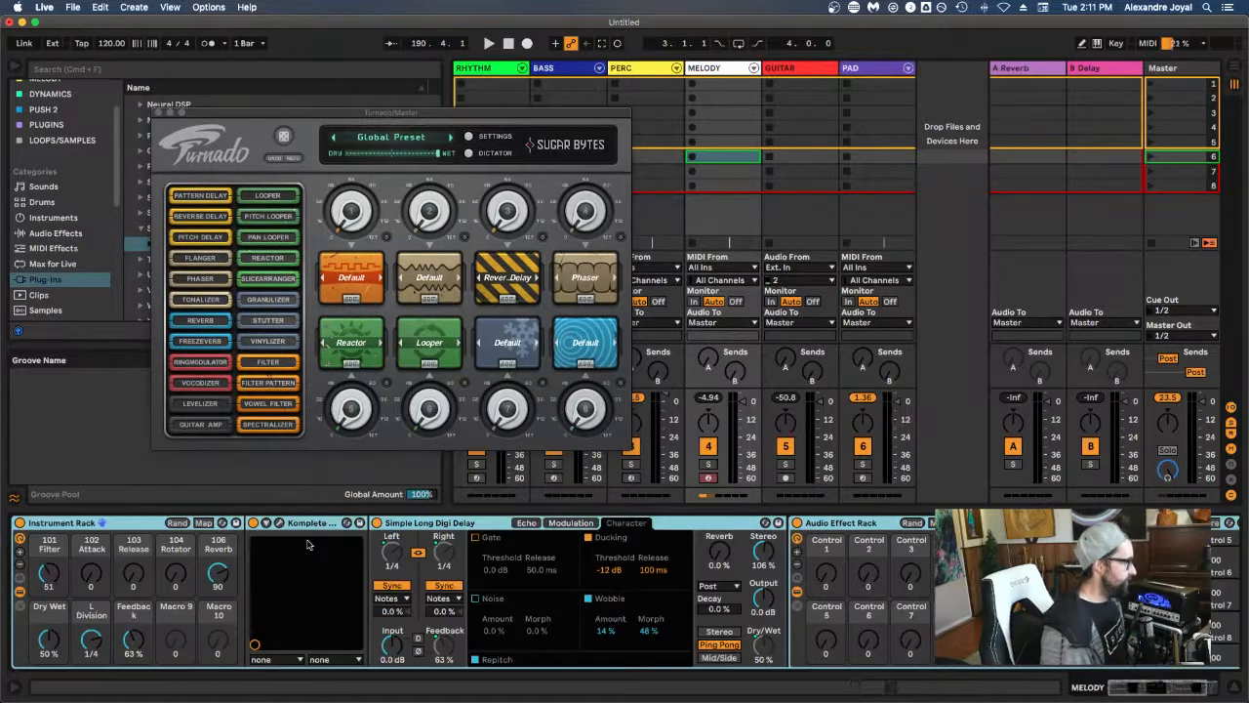
# Step: Map Control 6 of the Turnado Audio Effect Rack to Macro 9 of the MELODY track's Instrument Rack
pyautogui.hscroll(2, 932, 588)
pyautogui.hscroll(-2, 878, 605)
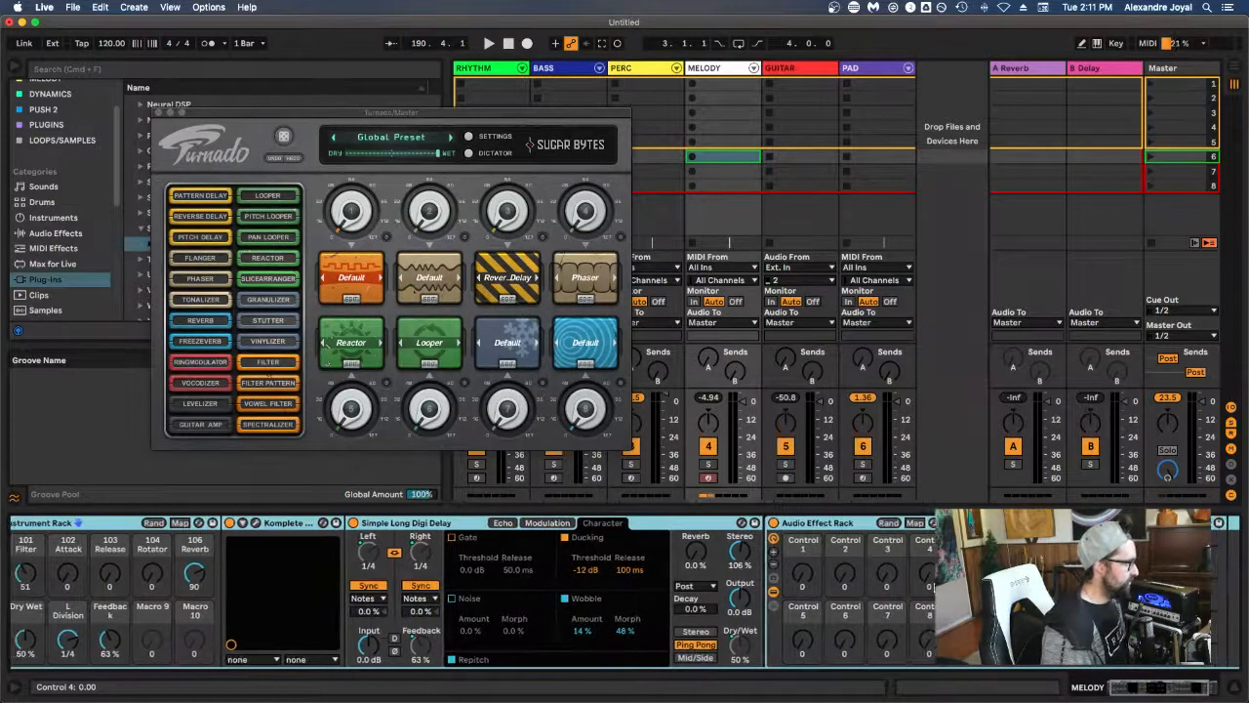
pyautogui.click(845, 639)
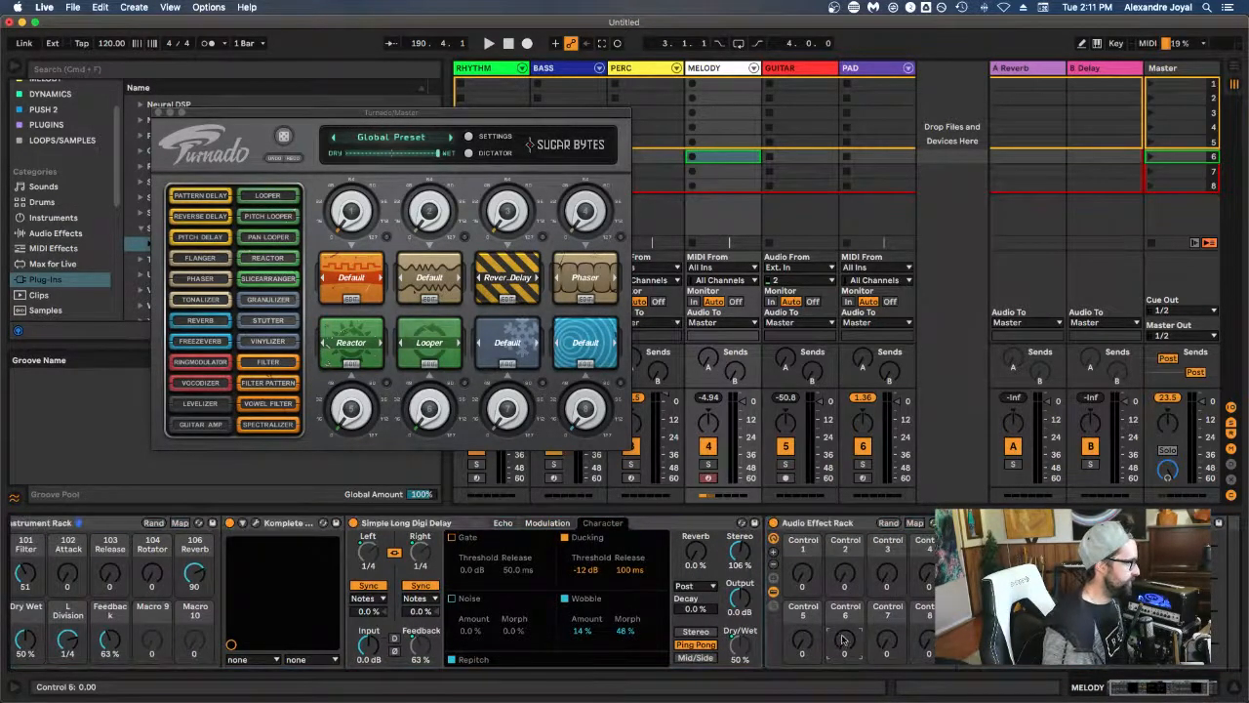
pyautogui.rightClick(844, 639)
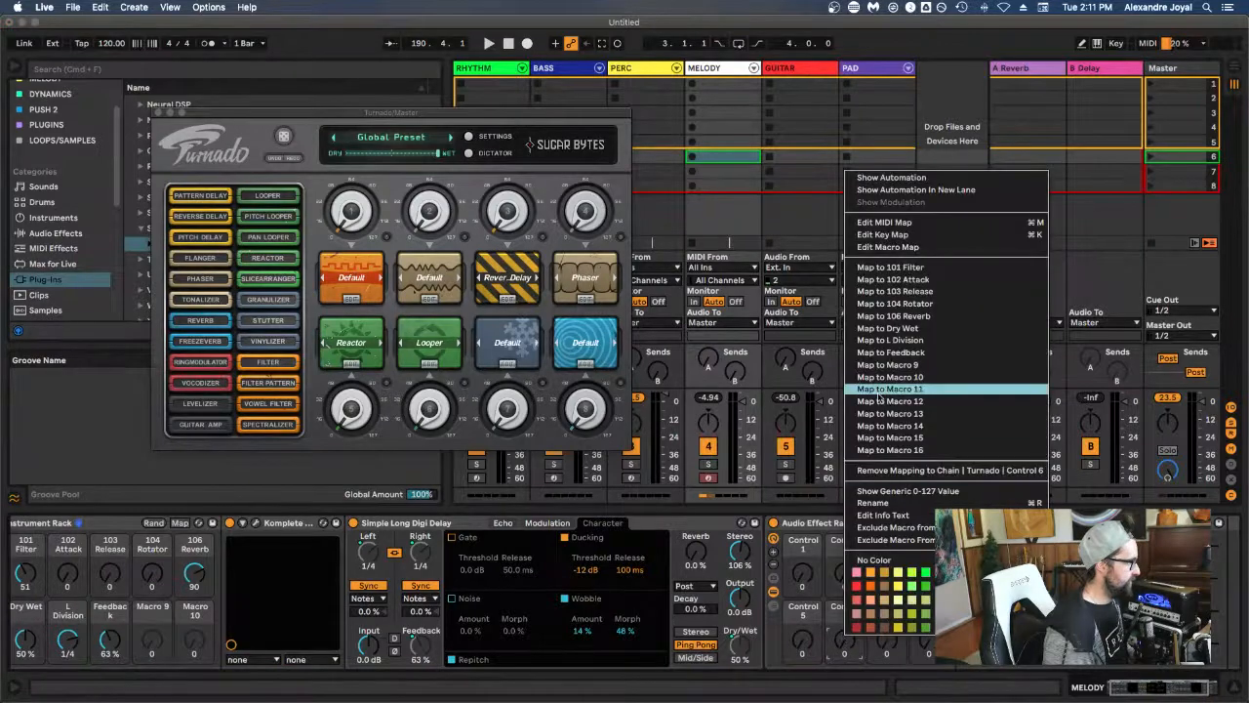
pyautogui.click(883, 365)
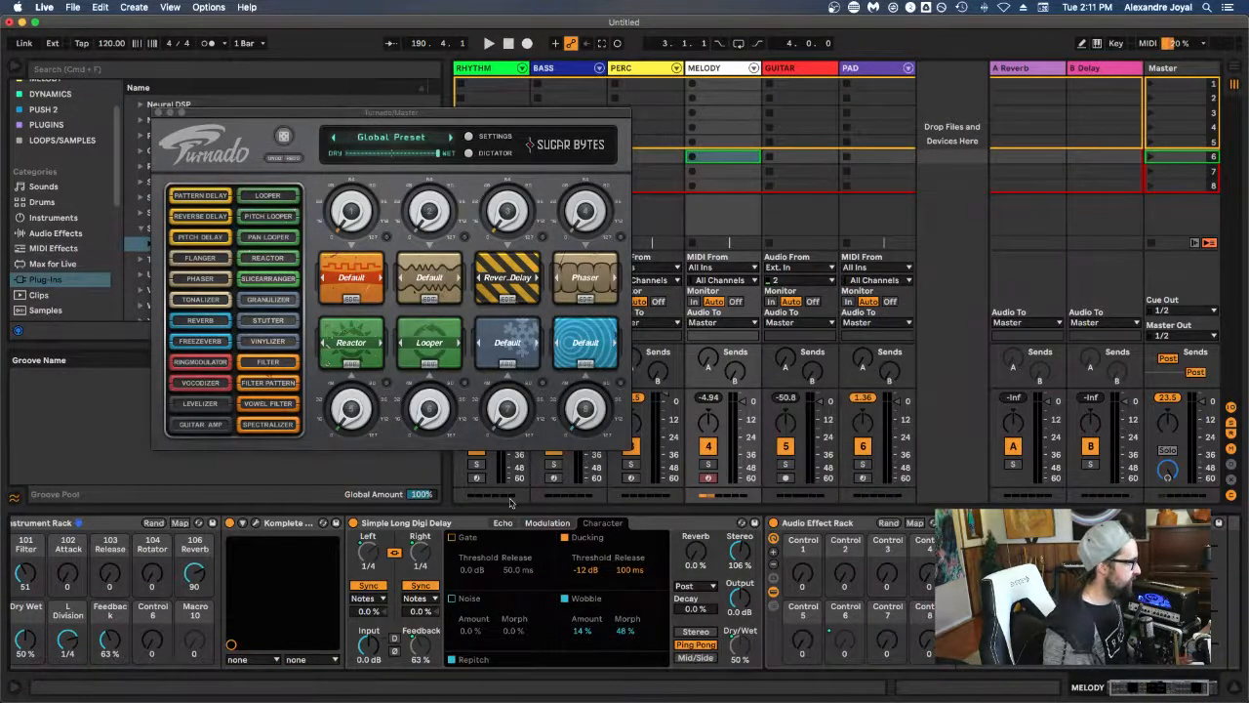
# Step: Check the device chains of the PERC and BASS tracks and return to the MELODY track's Instrument Rack
pyautogui.hscroll(-2, 402, 602)
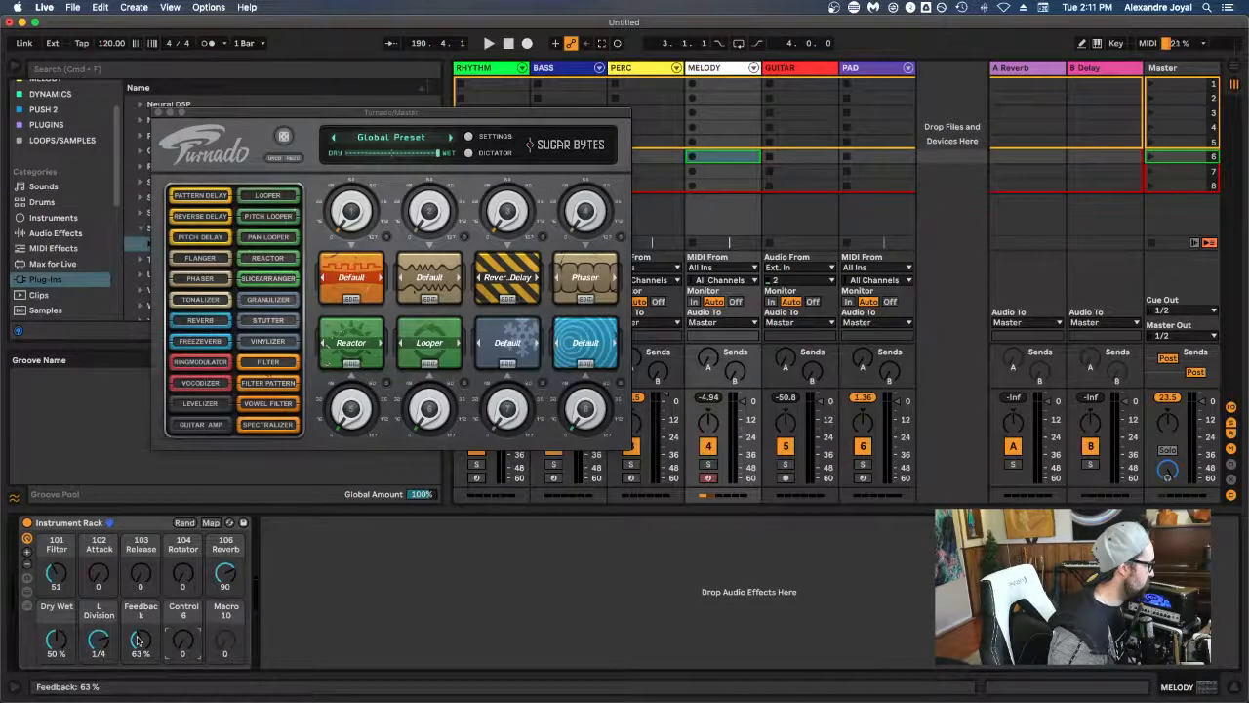
pyautogui.click(655, 72)
pyautogui.click(715, 70)
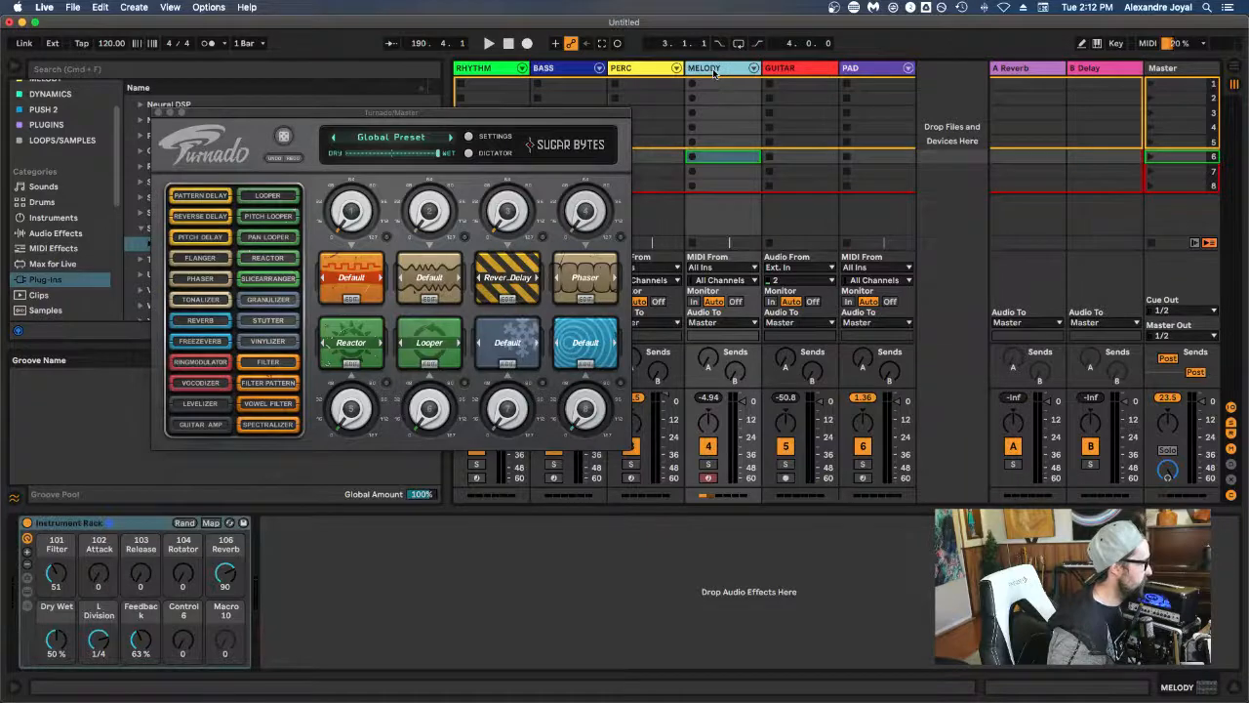
pyautogui.click(654, 72)
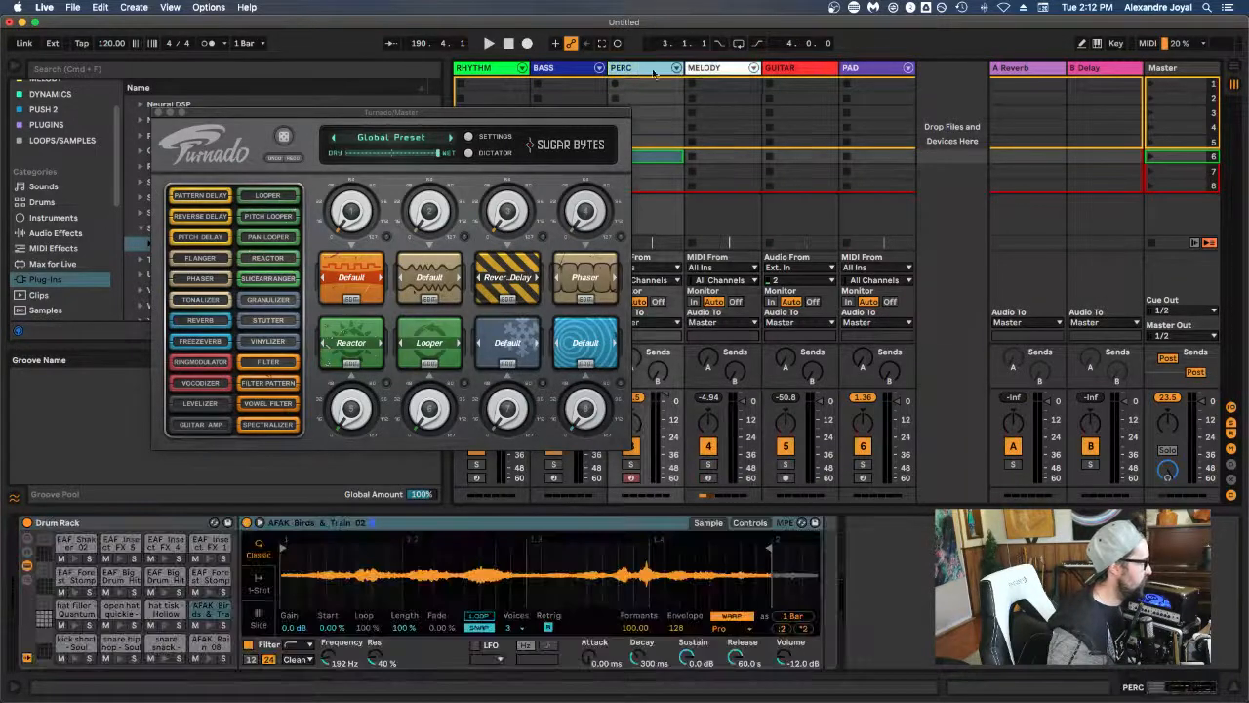
pyautogui.click(550, 69)
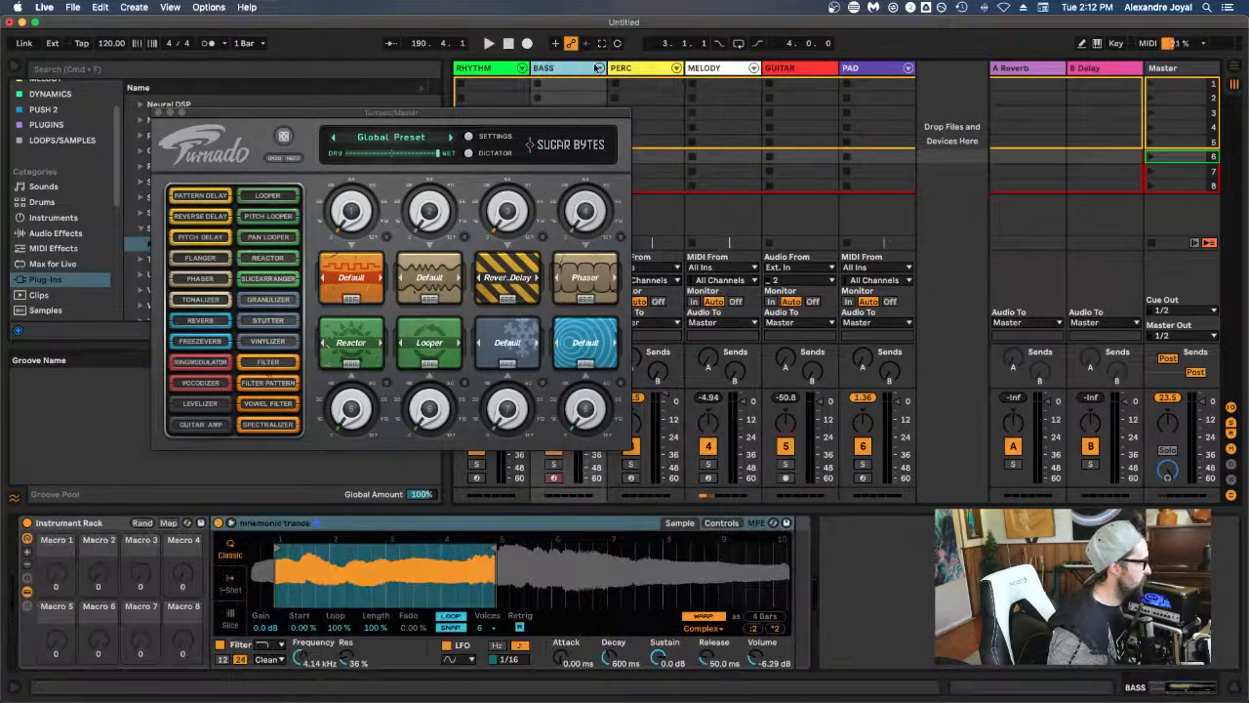
pyautogui.click(715, 69)
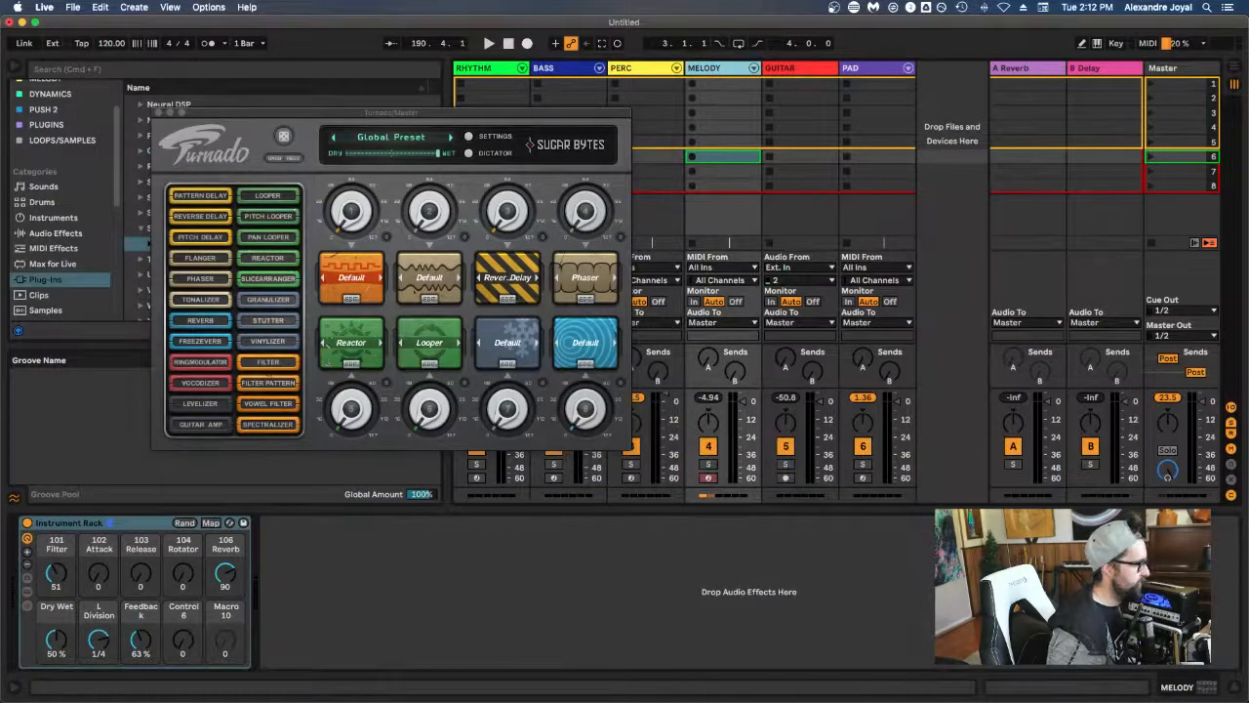
# Step: Show the devices inside the MELODY track's Instrument Rack
pyautogui.click(1176, 696)
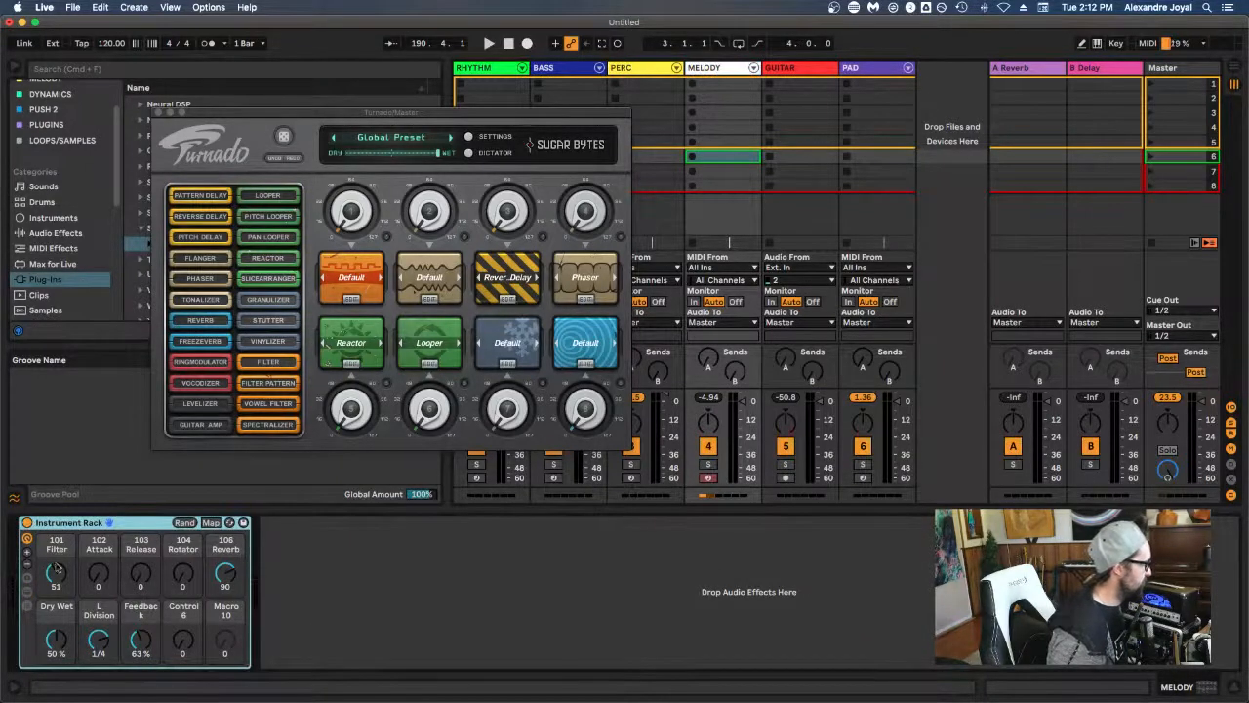
pyautogui.click(26, 578)
pyautogui.click(25, 578)
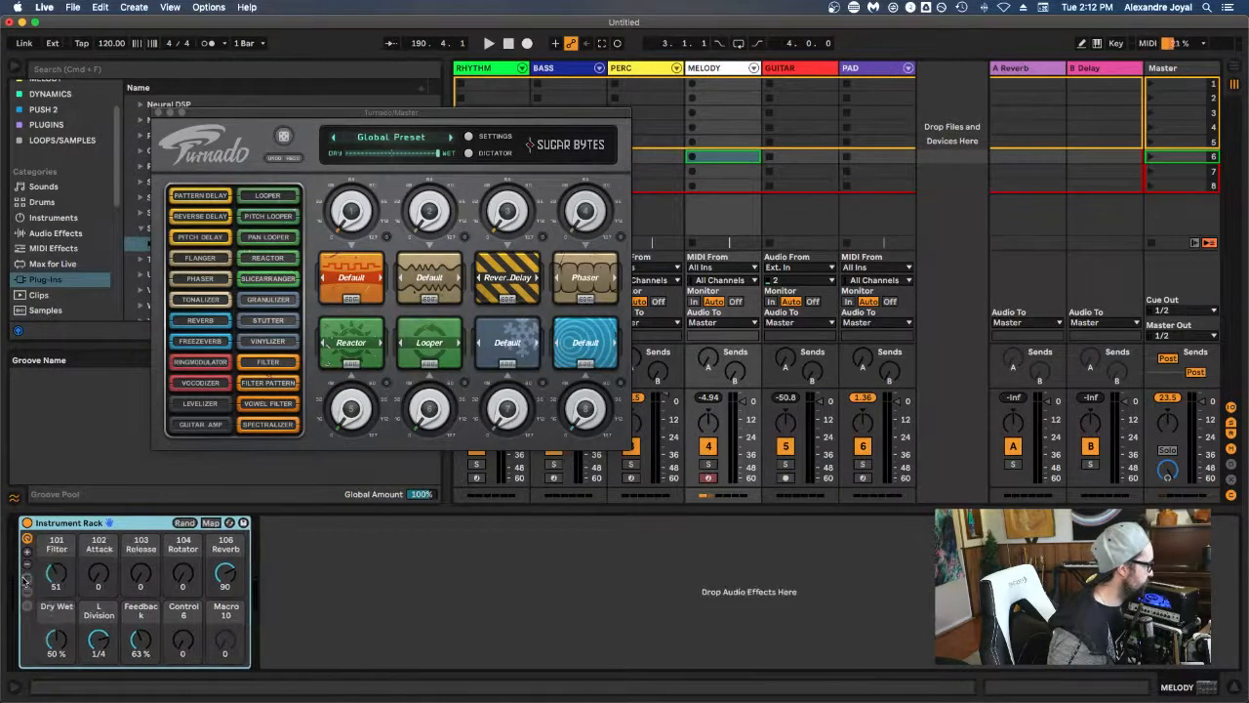
pyautogui.click(28, 592)
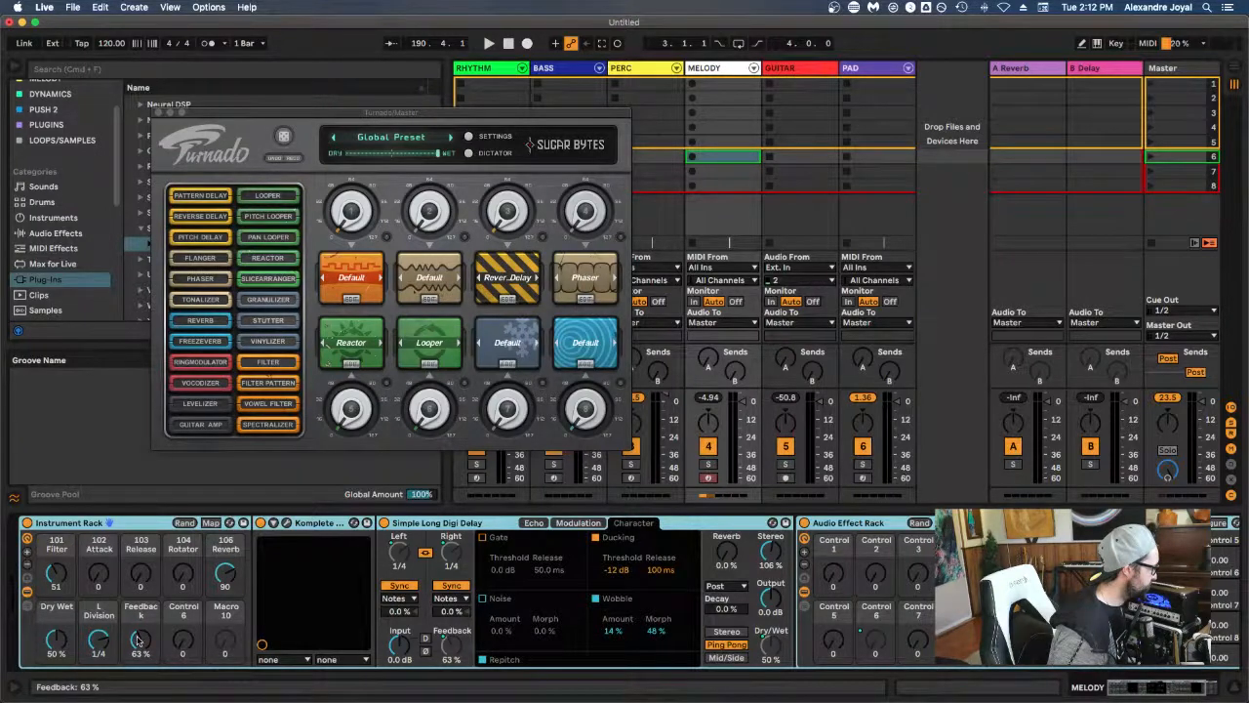
# Step: Set the Instrument Rack's Feedback macro to 50 % and rename the Control 6 macro as Looper
pyautogui.moveTo(139, 640); pyautogui.dragTo(182, 632)
pyautogui.rightClick(183, 619)
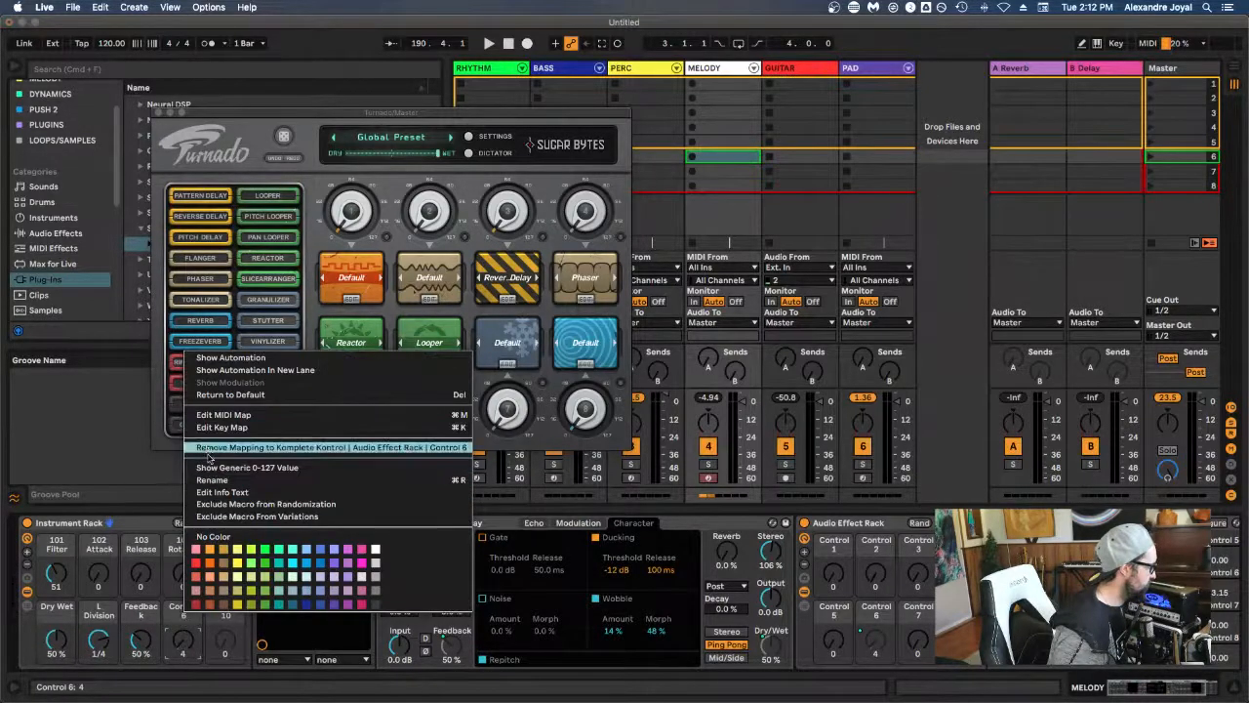
pyautogui.click(210, 480)
pyautogui.write('Looper')
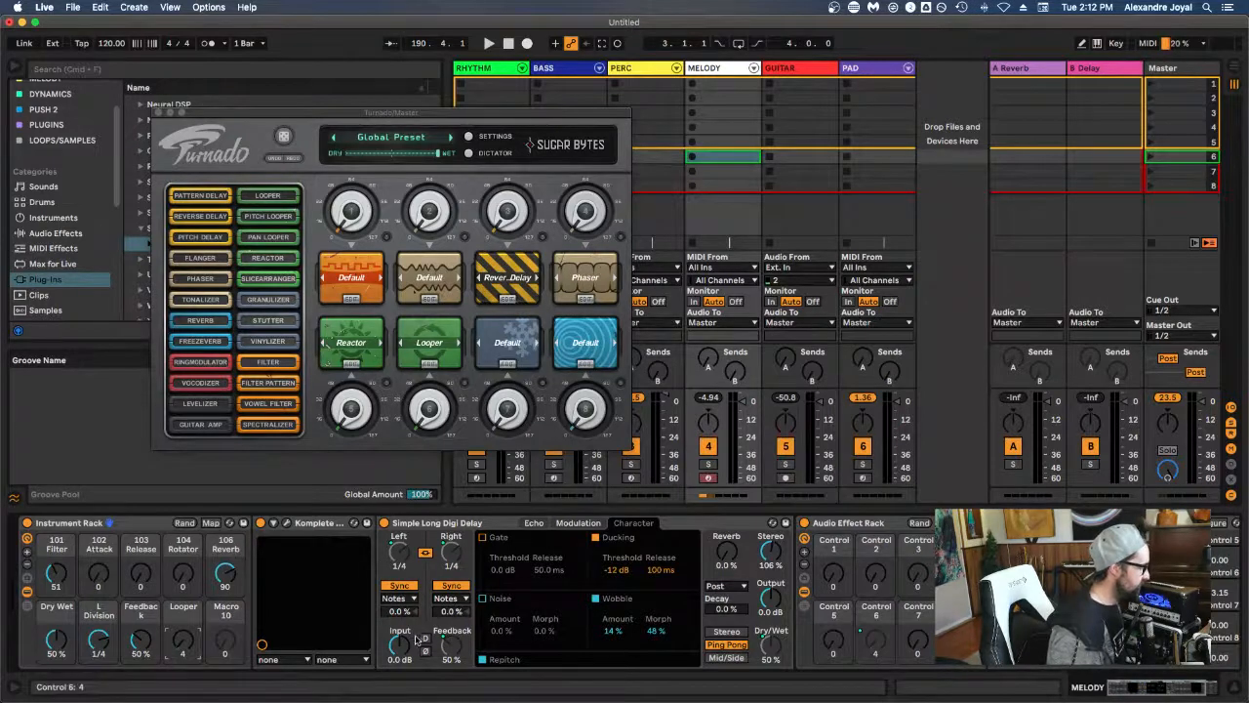
# Step: Return the L Division macro to its default and remove its mapping to Simple Long Digi Delay
pyautogui.rightClick(401, 556)
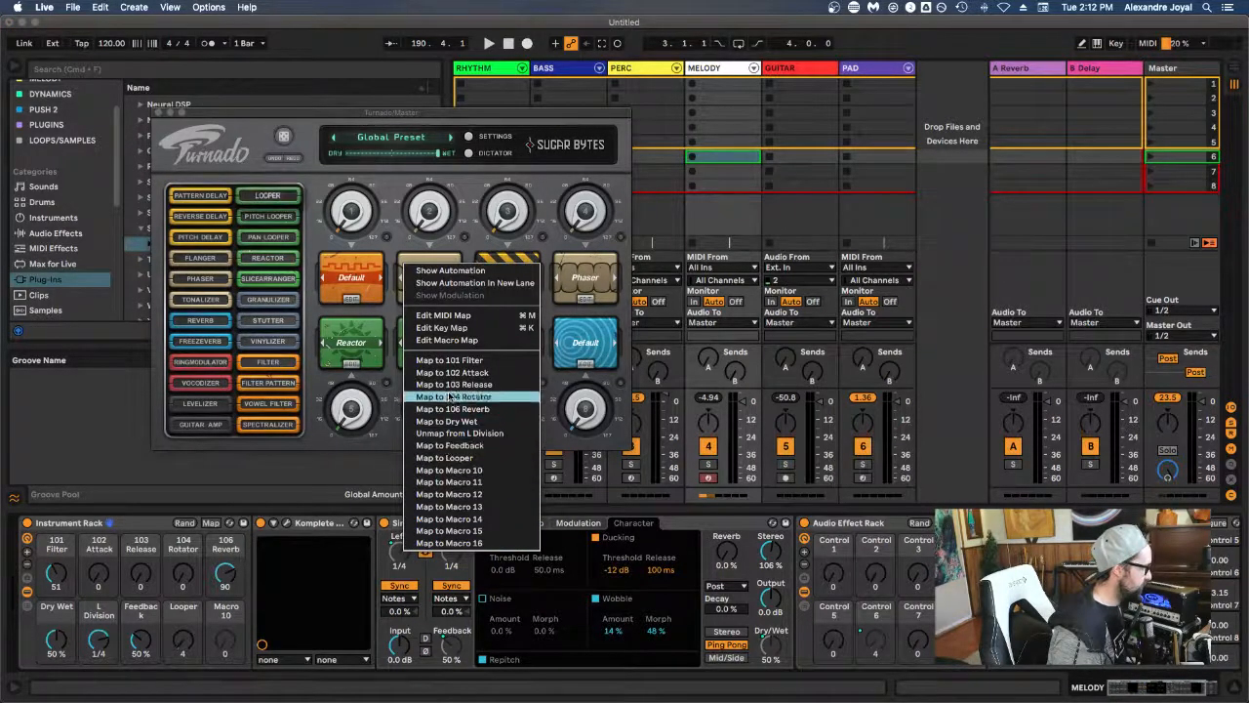
pyautogui.rightClick(102, 643)
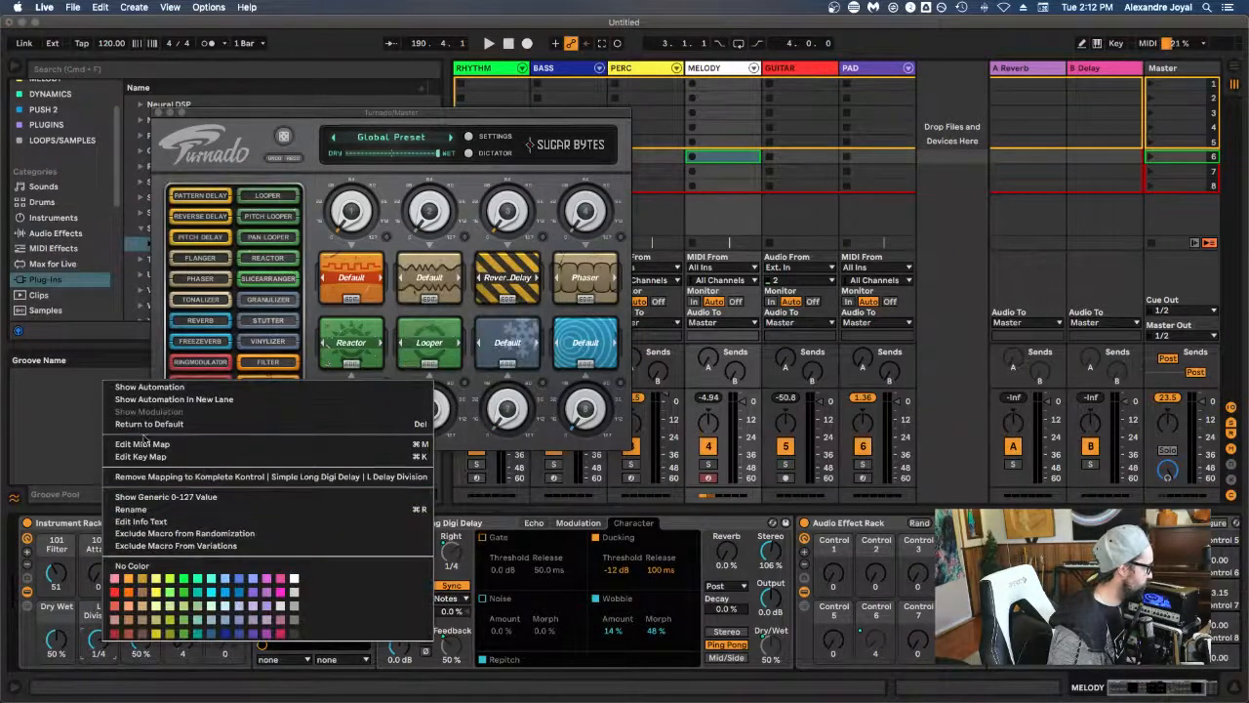
pyautogui.click(170, 425)
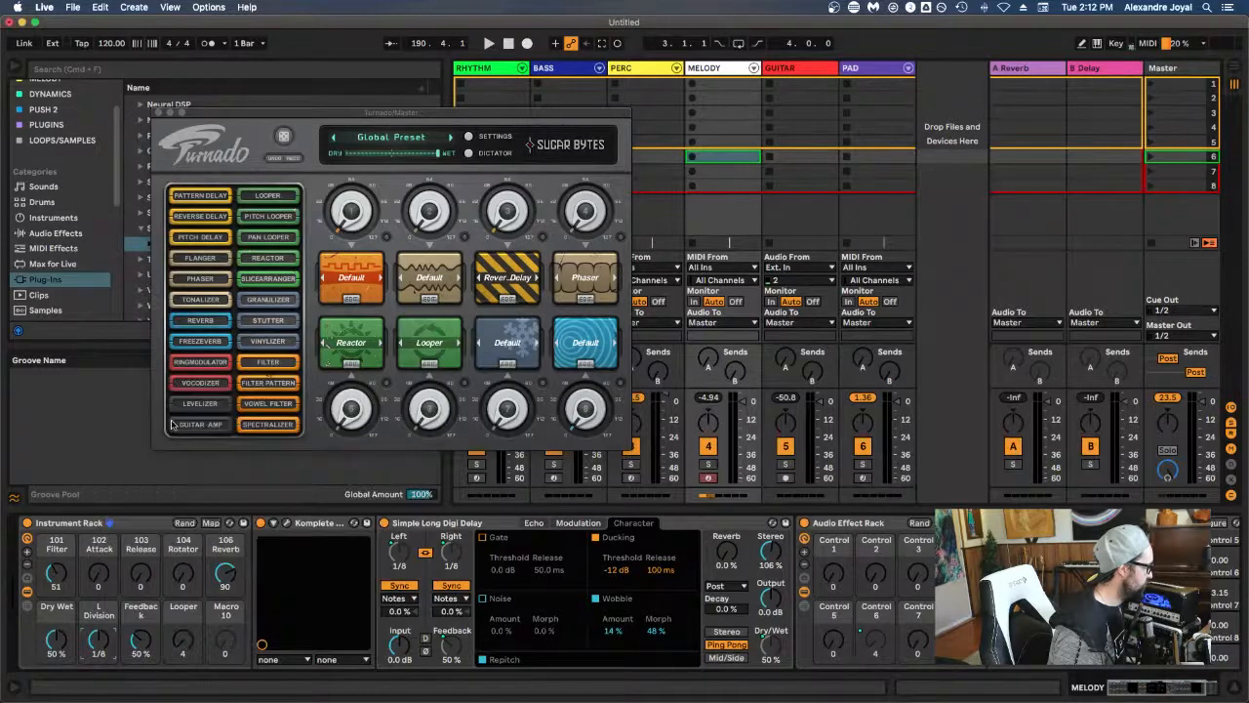
pyautogui.rightClick(94, 646)
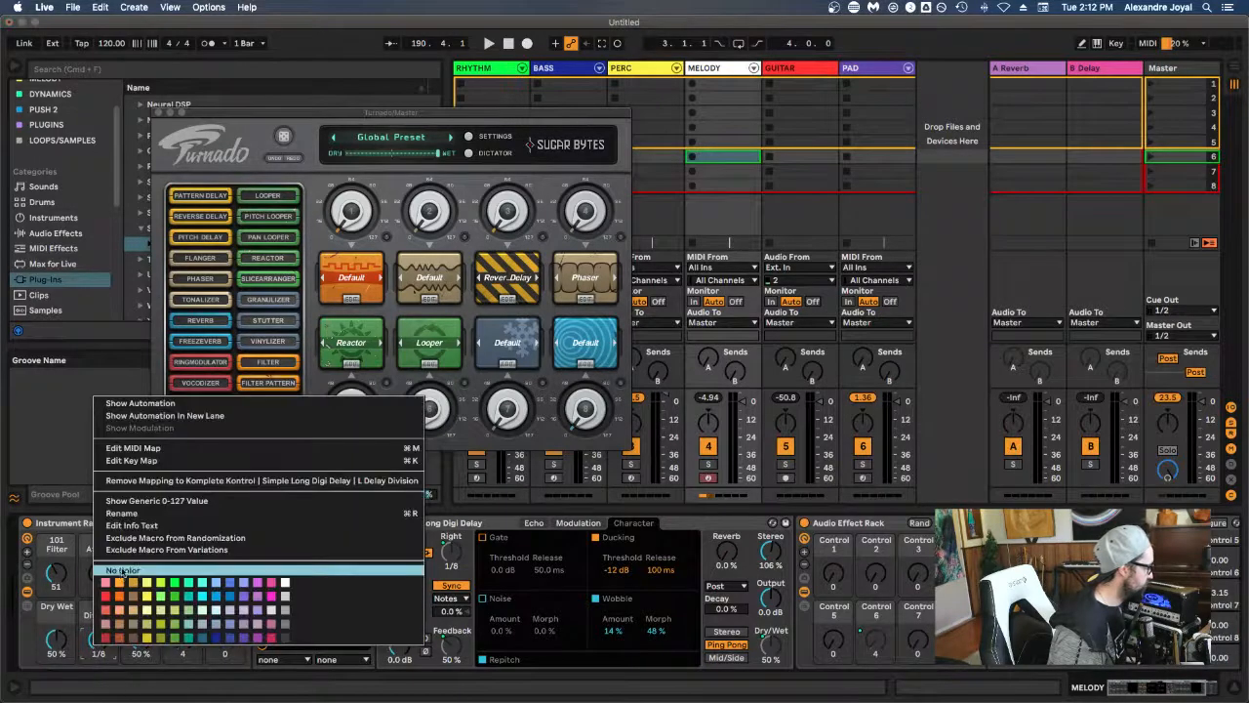
pyautogui.click(146, 480)
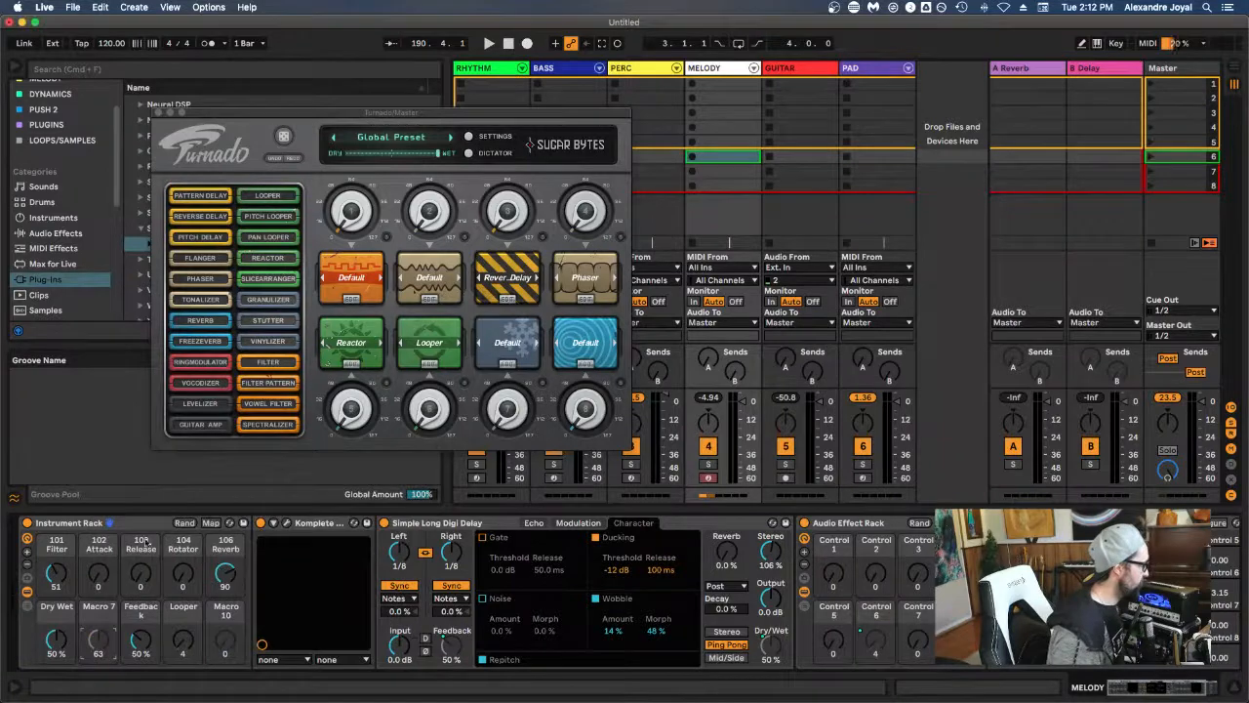
# Step: Remove the Looper macro's mapping and map the Turnado rack's Control 6 to Macro 7 instead
pyautogui.rightClick(186, 642)
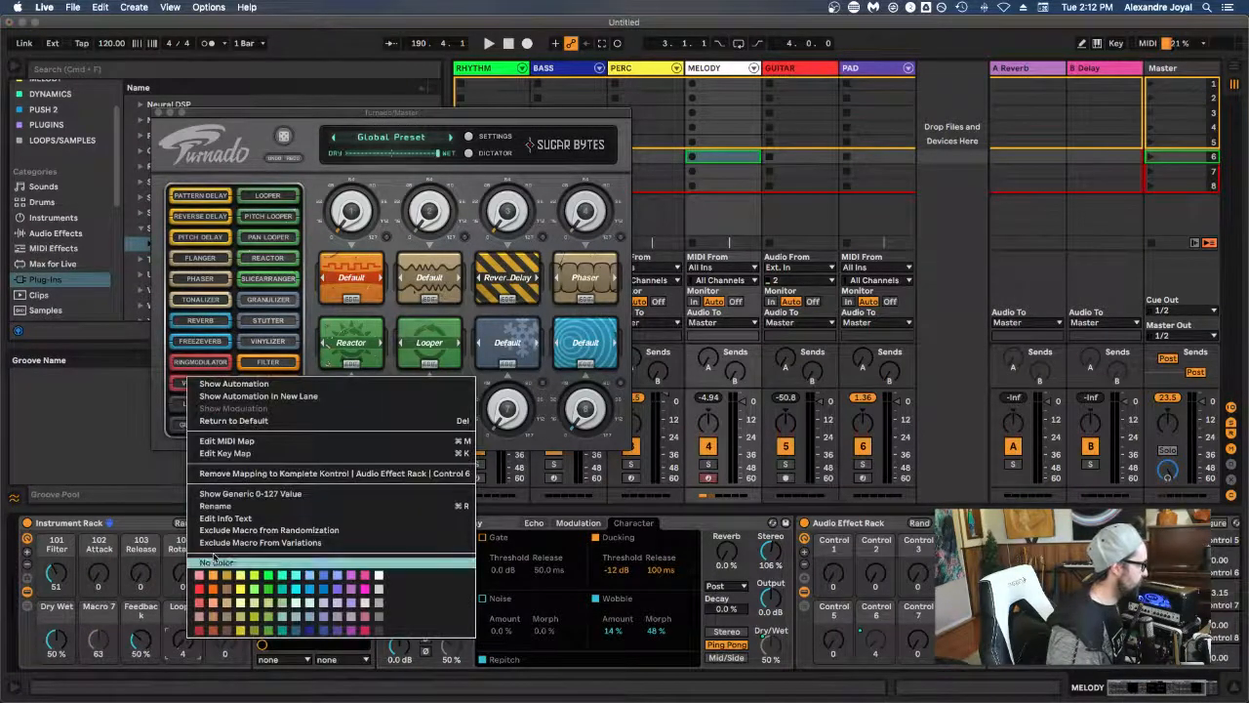
pyautogui.click(242, 476)
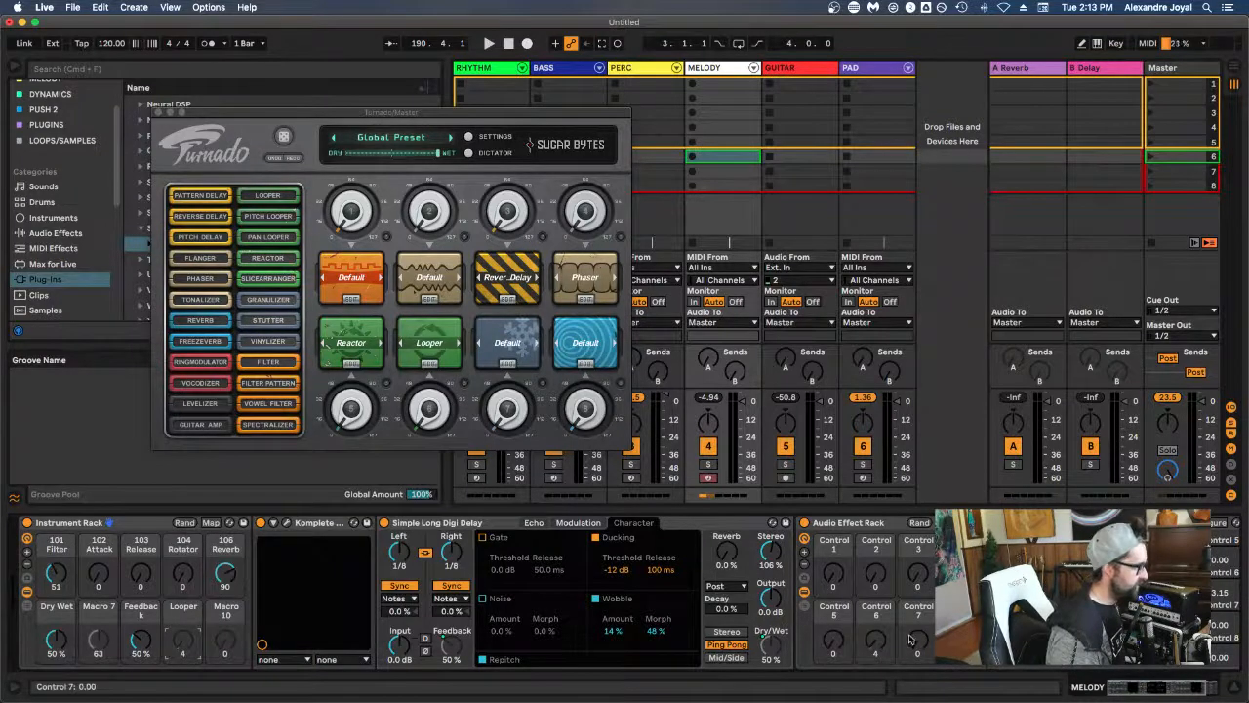
pyautogui.rightClick(875, 640)
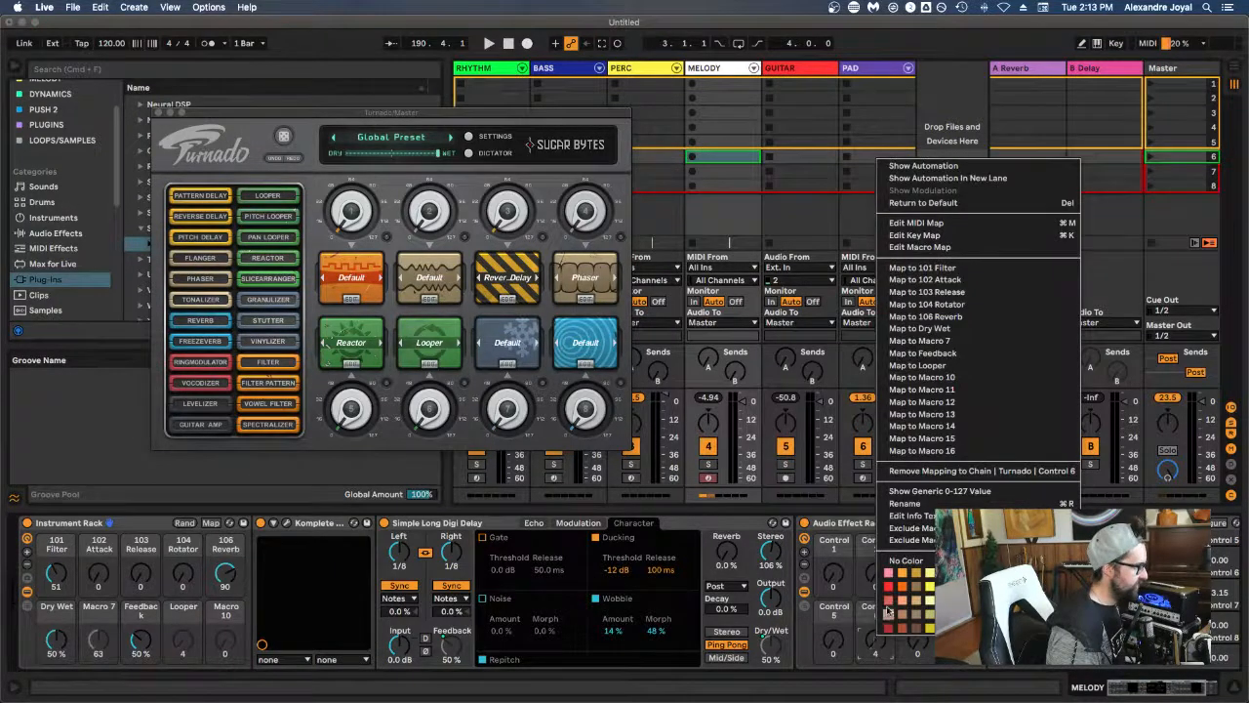
pyautogui.click(931, 347)
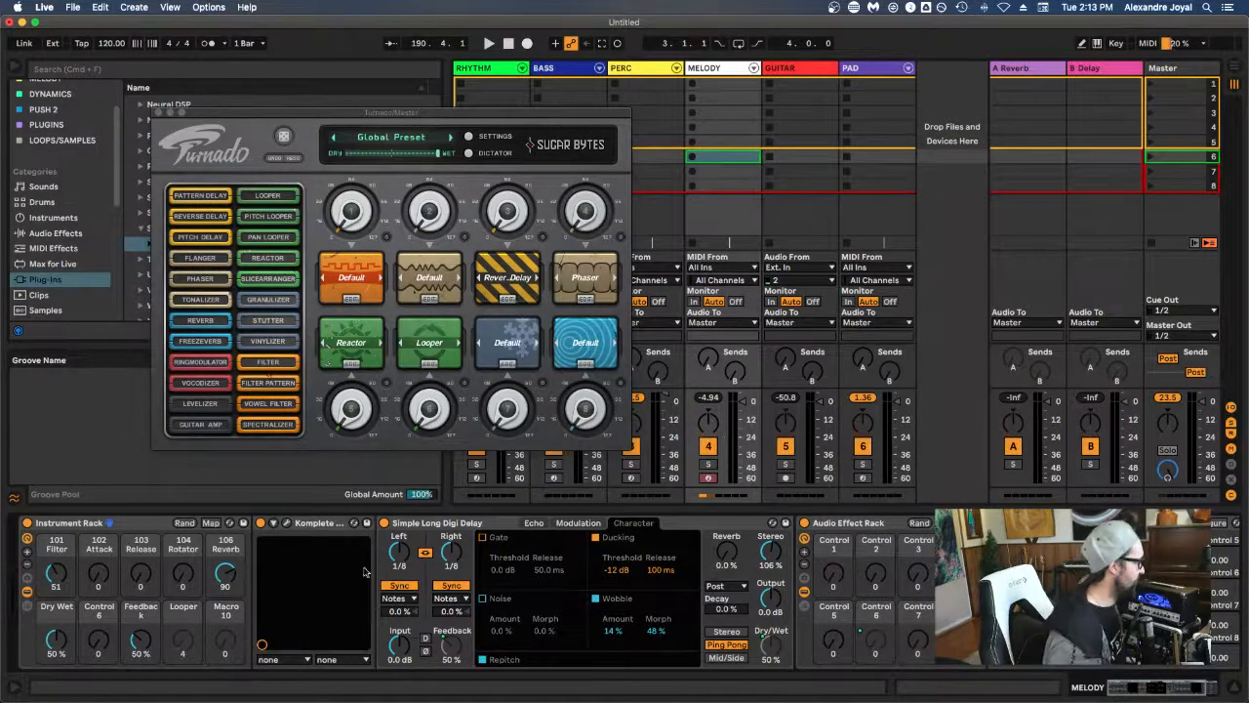
# Step: Rename the MELODY Instrument Rack's Control 6 macro as Looper and close the Turnado window
pyautogui.rightClick(97, 639)
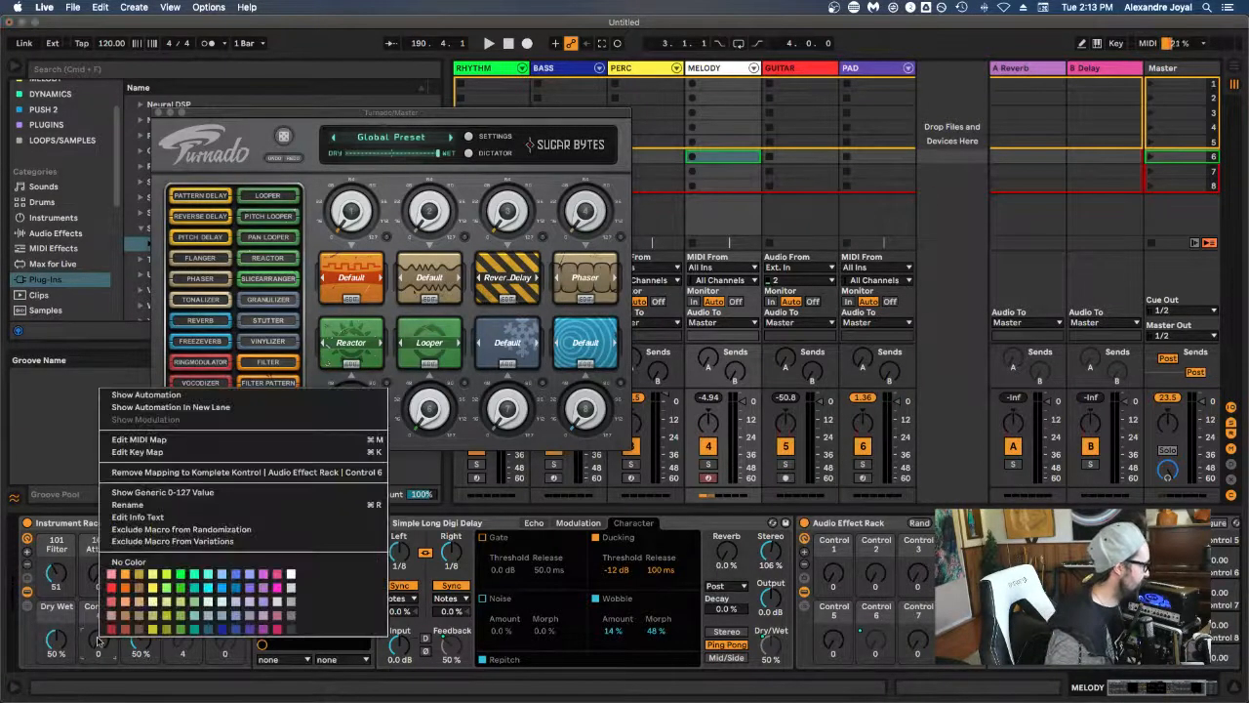
pyautogui.click(154, 504)
pyautogui.write('Loo')
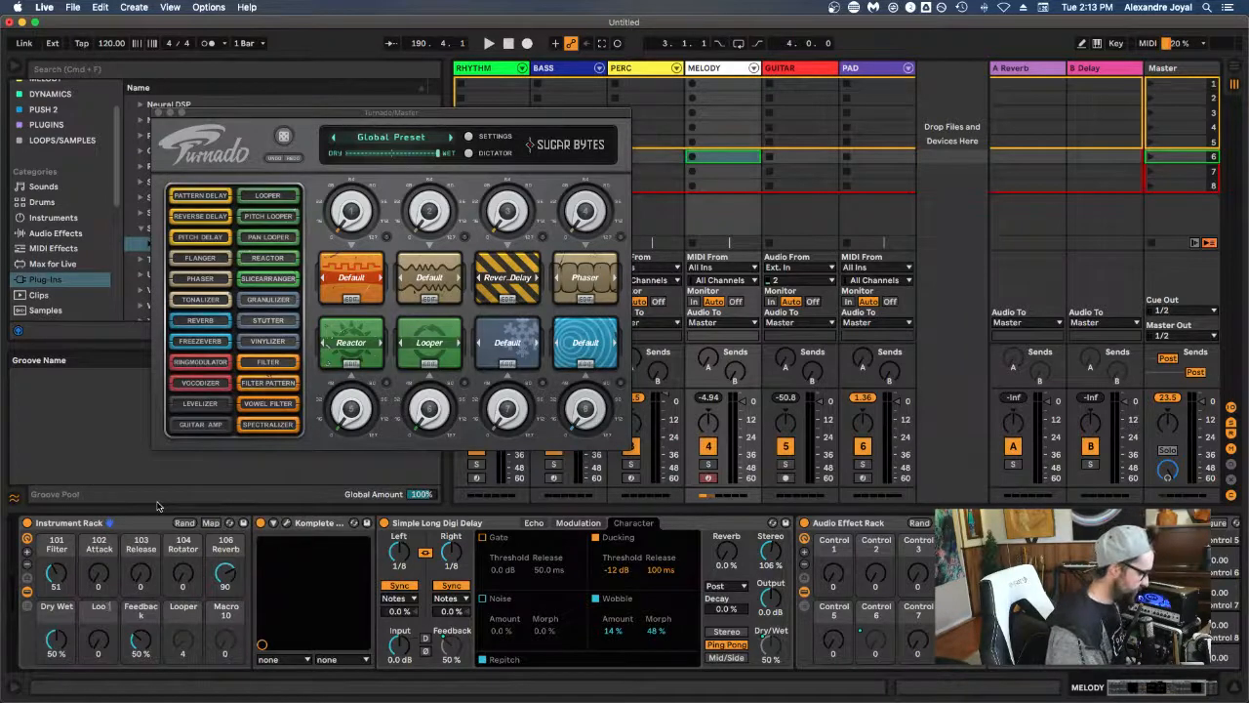
pyautogui.write('per')
pyautogui.press('Return')
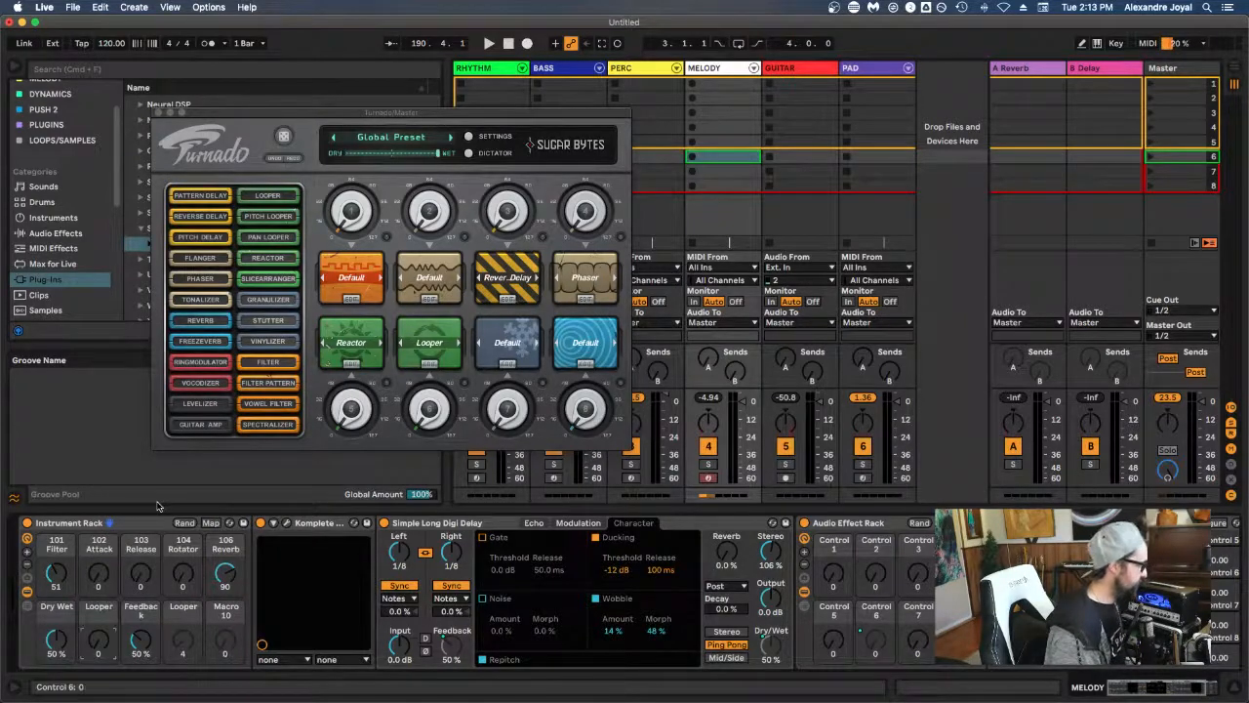
pyautogui.click(161, 113)
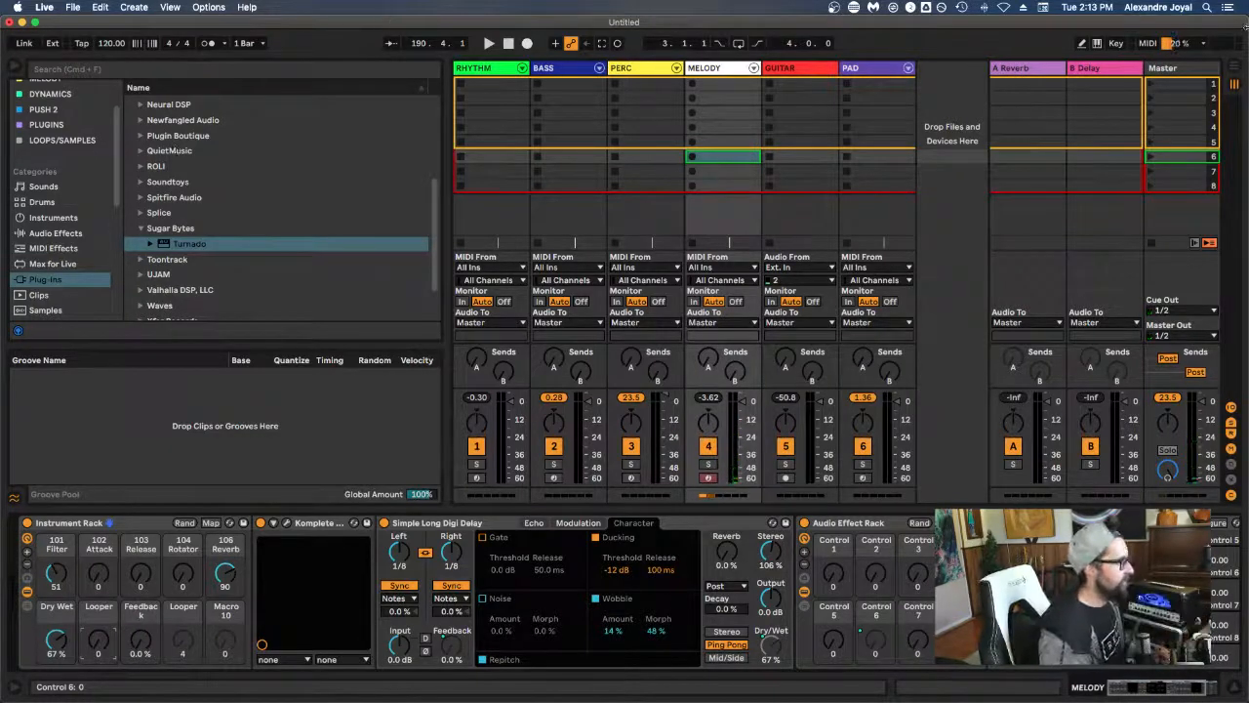
# Step: In the Master track's Turnado, load Reverb into slot 6, Levelizer into slot 7 and Slicearranger into slot 8
pyautogui.click(1164, 83)
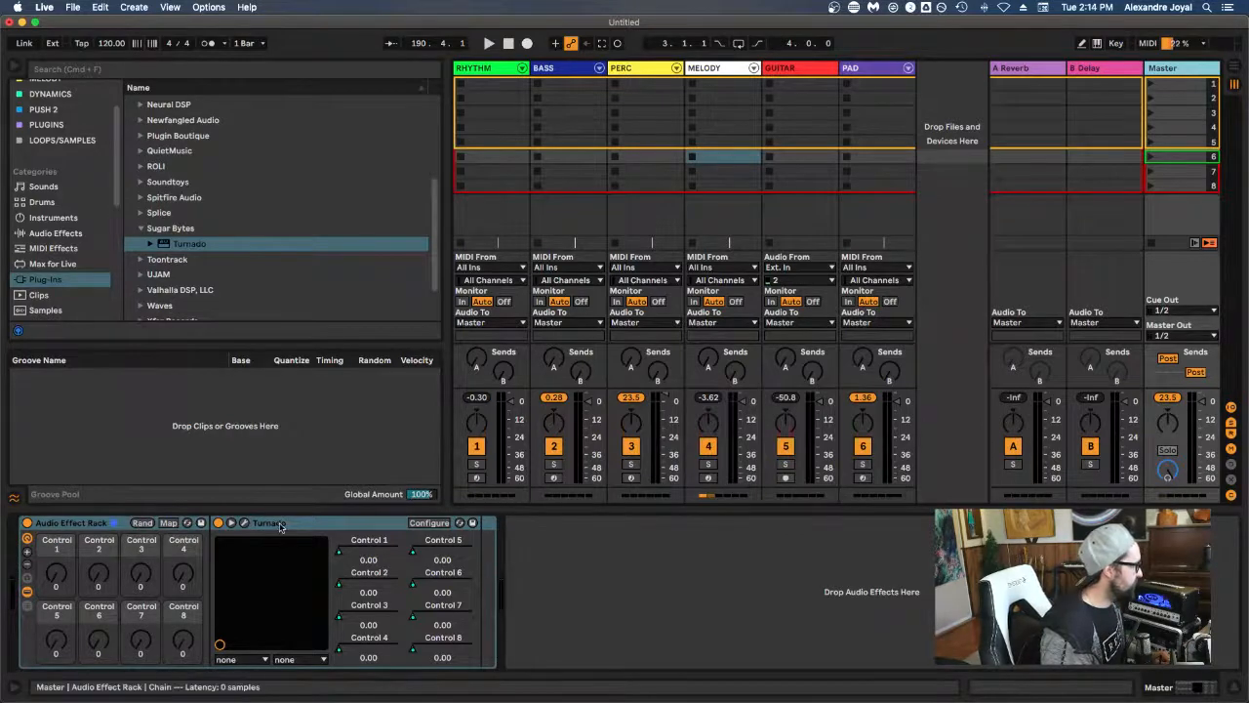
pyautogui.click(228, 526)
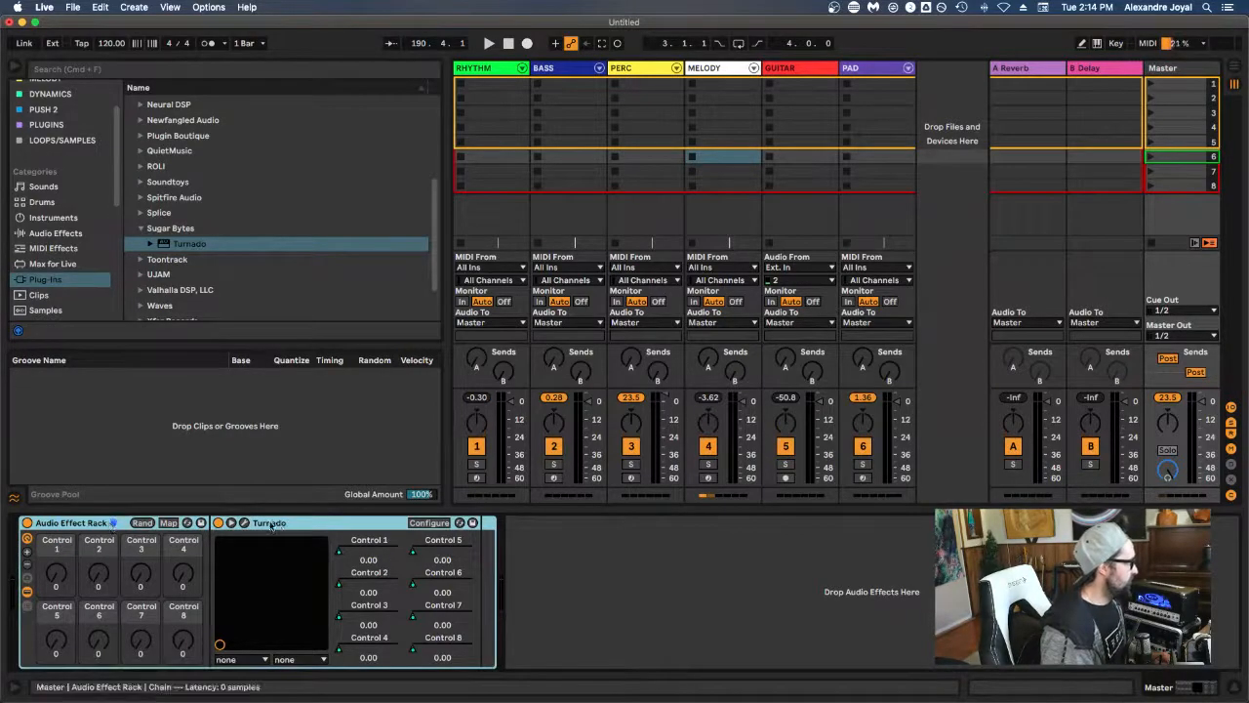
pyautogui.click(244, 523)
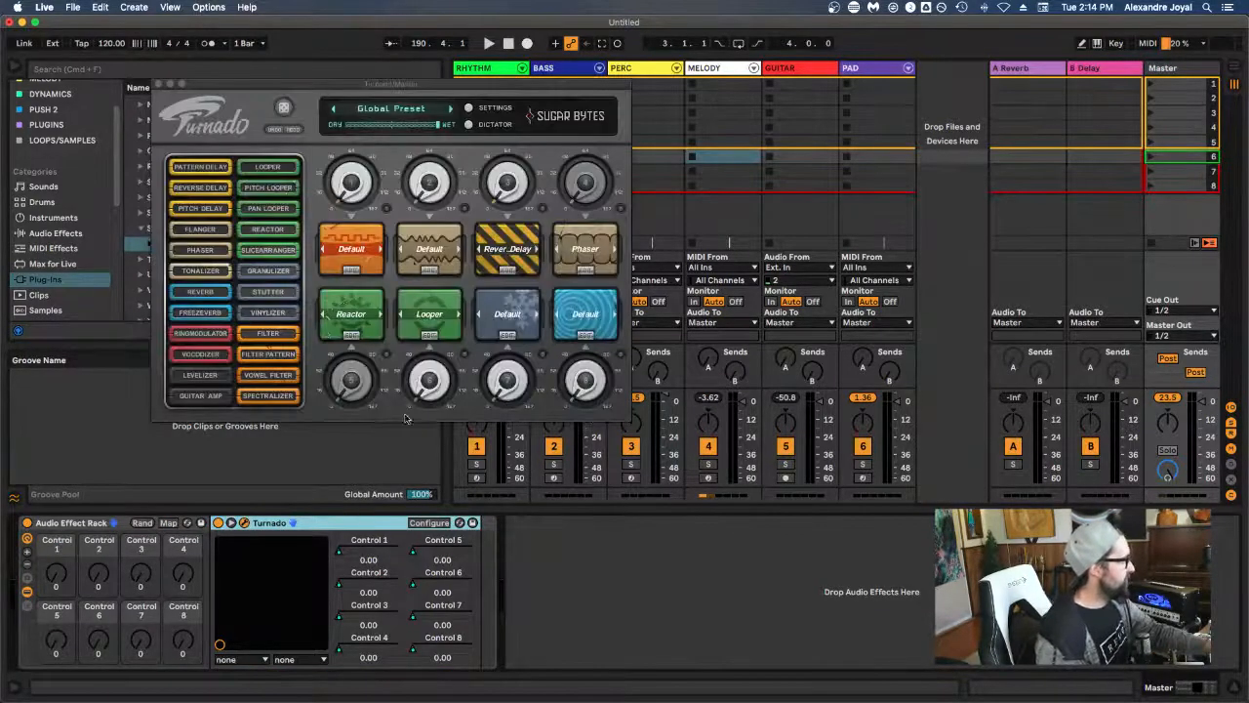
pyautogui.moveTo(201, 292); pyautogui.dragTo(417, 315)
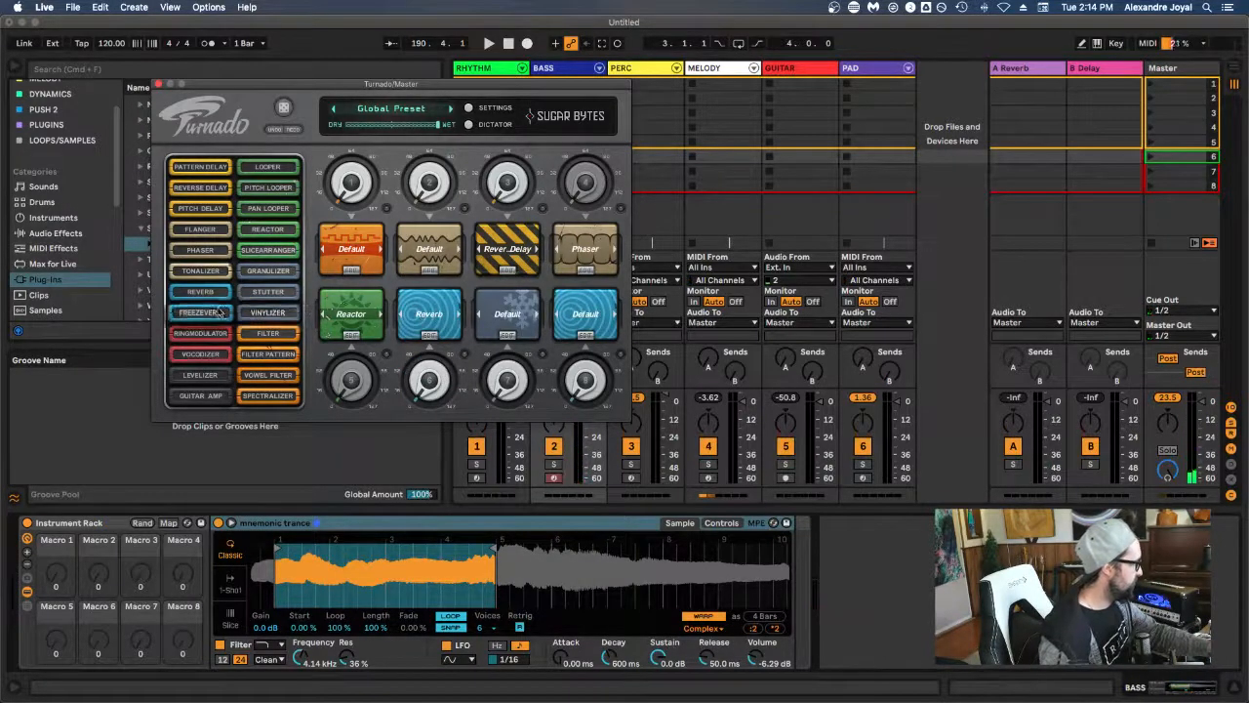
pyautogui.moveTo(198, 314); pyautogui.dragTo(507, 315)
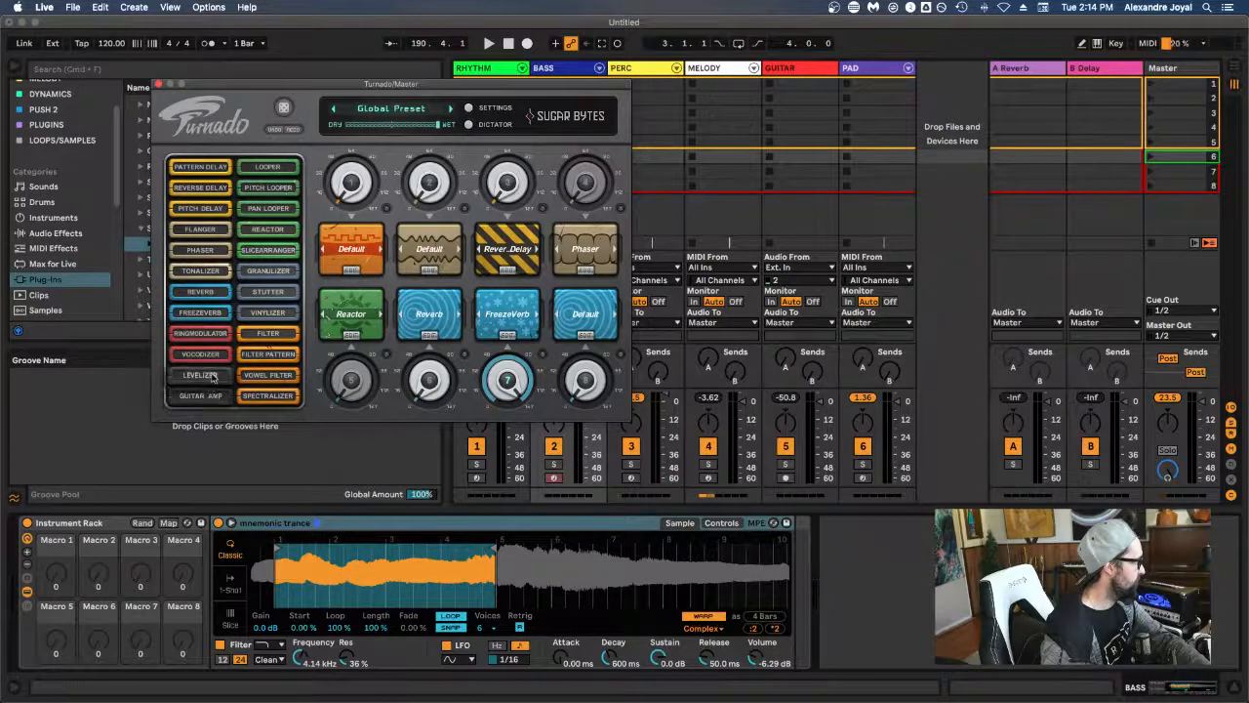
pyautogui.moveTo(209, 377); pyautogui.dragTo(498, 333)
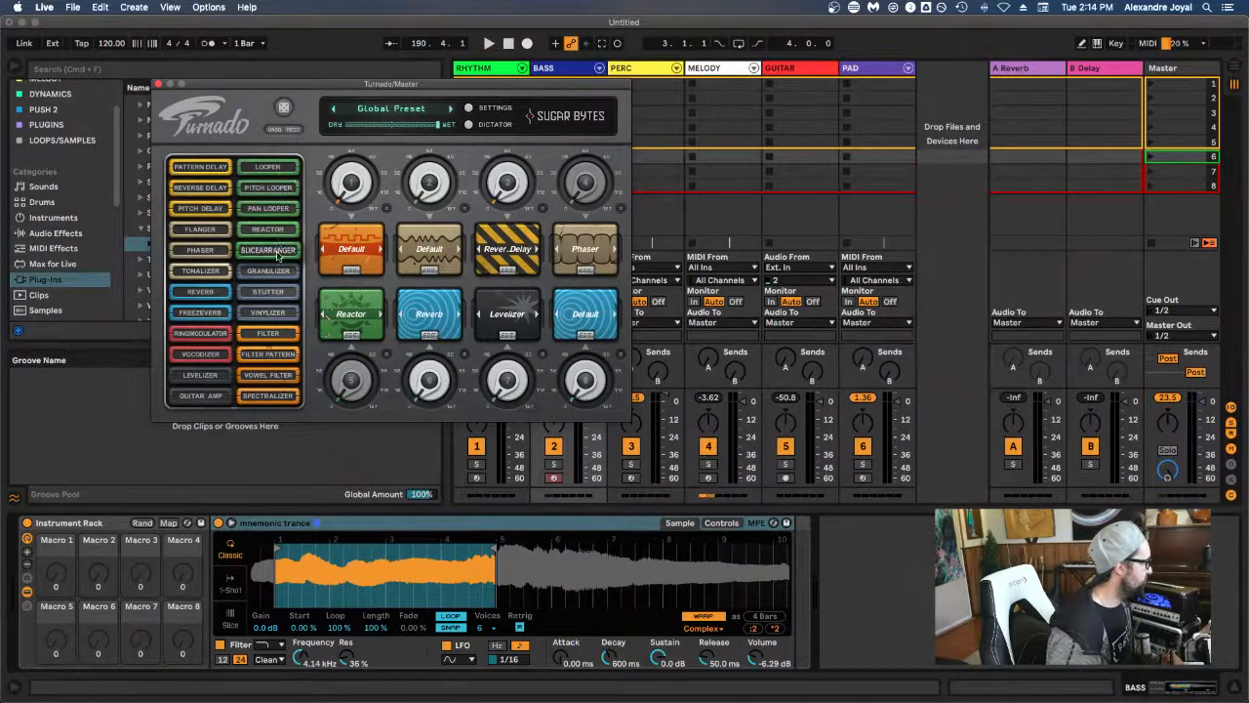
pyautogui.moveTo(279, 254); pyautogui.dragTo(605, 311)
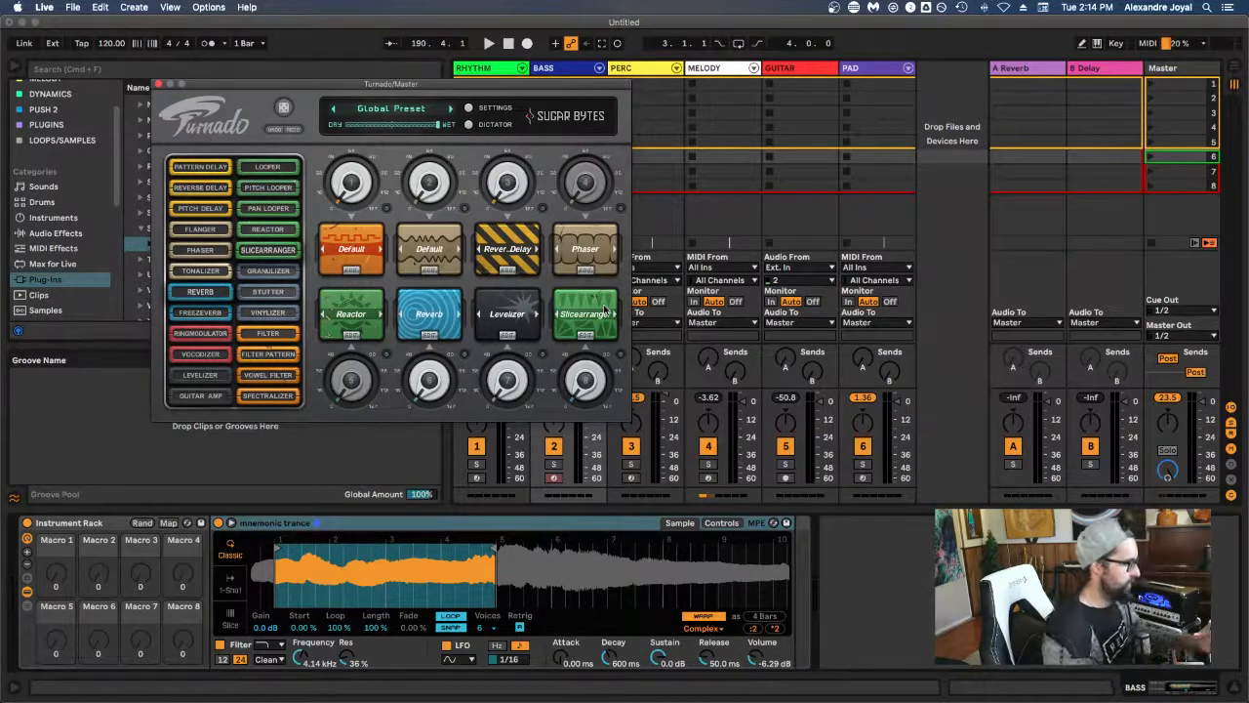
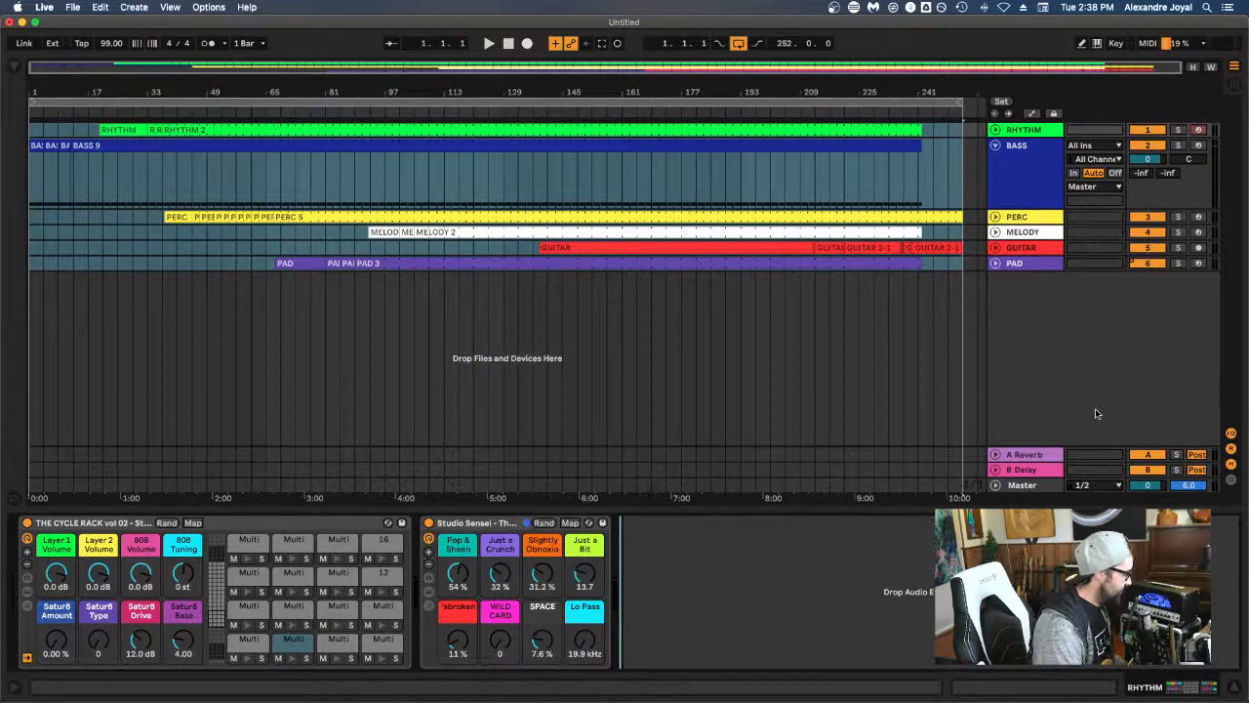
# Step: Switch to Session View and arm the GUITAR track for recording with its Tuner shown
pyautogui.press('Tab')
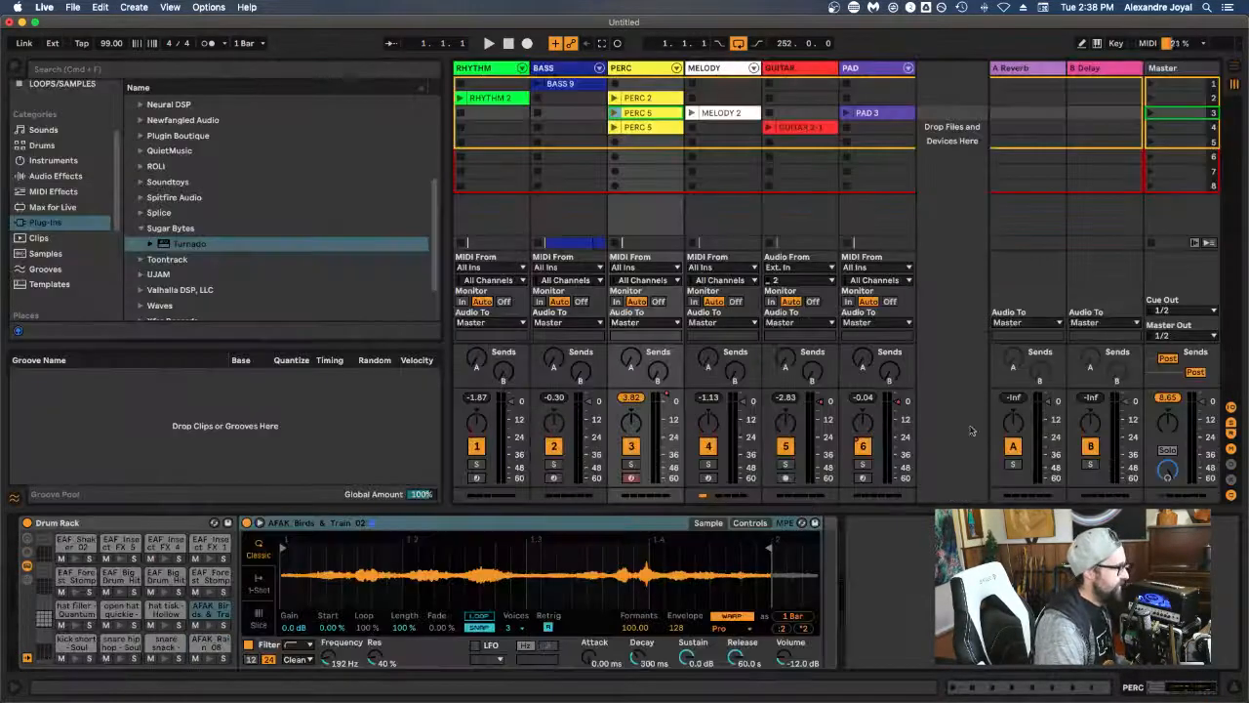
pyautogui.click(778, 77)
pyautogui.click(786, 478)
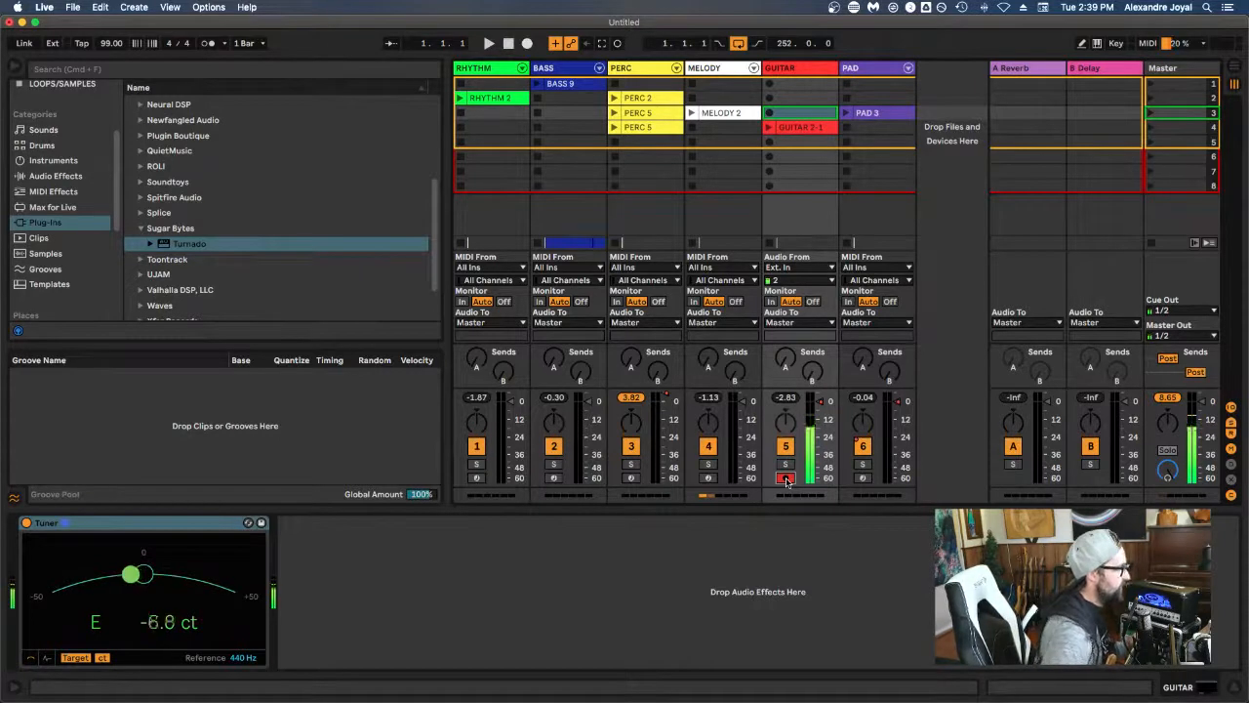
pyautogui.click(1183, 688)
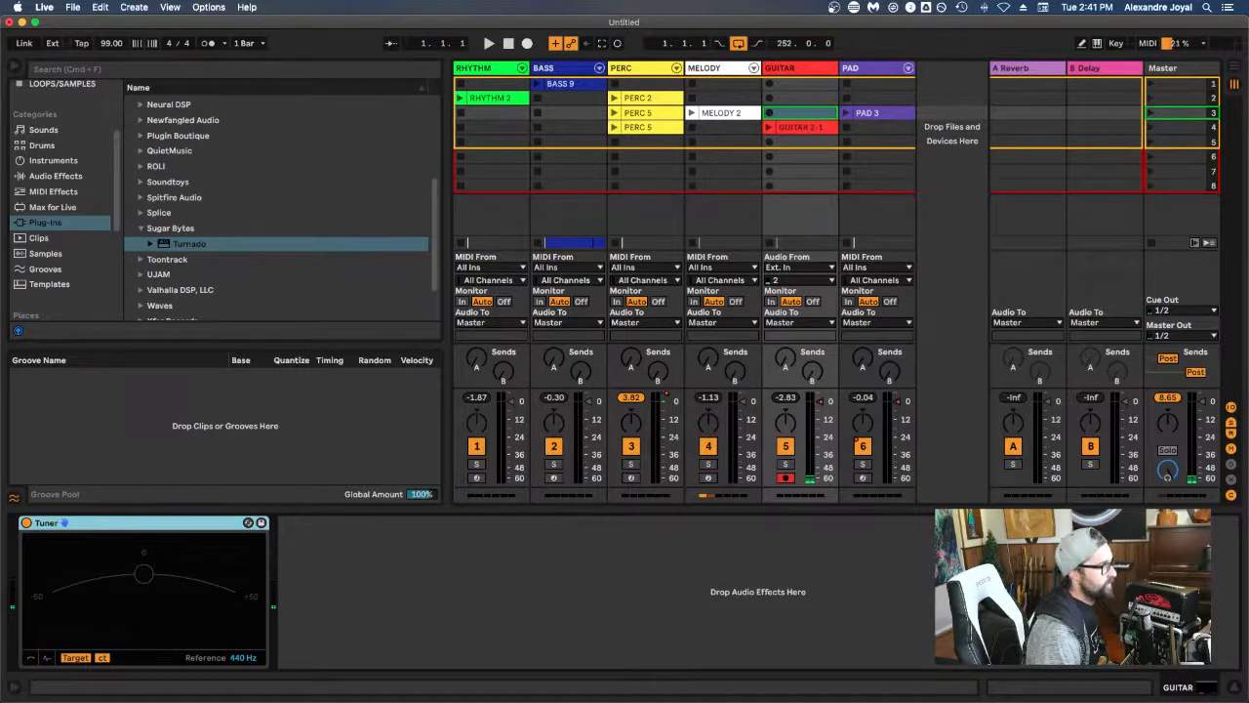
# Step: Launch scene 1 to play the BASS 9 clip, and select the GUITAR track's empty slot in scene 8
pyautogui.click(1152, 85)
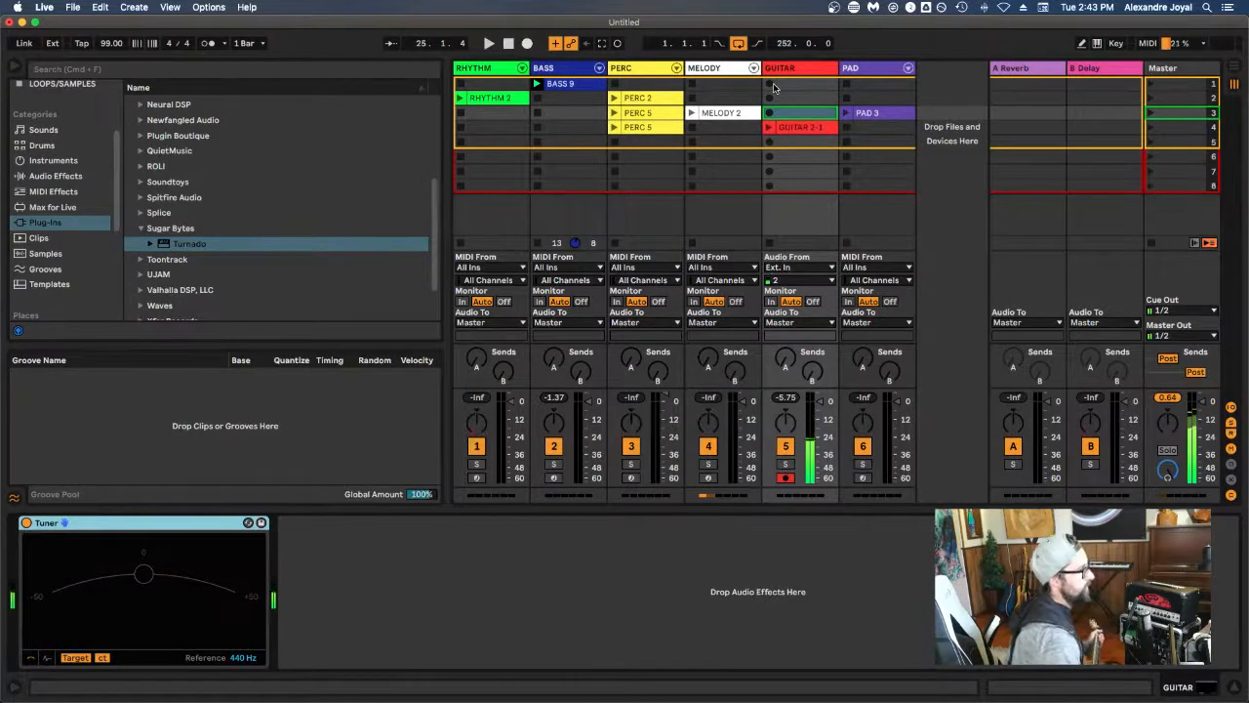
pyautogui.click(790, 188)
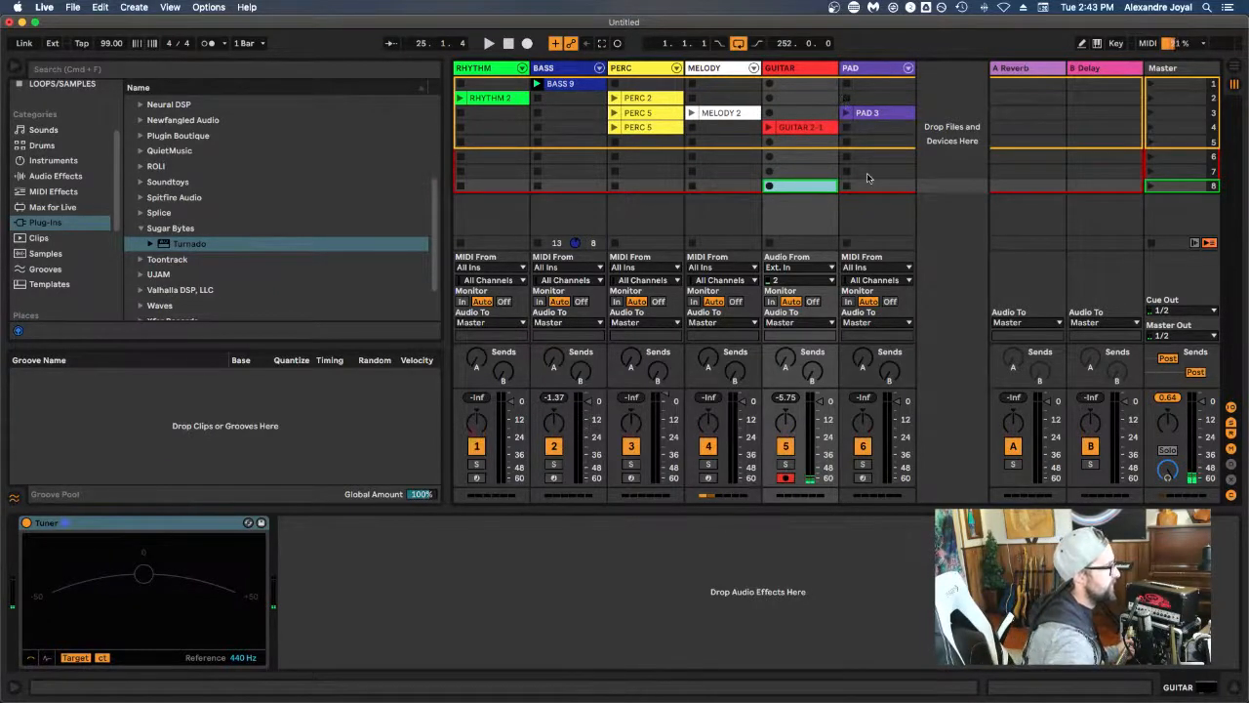
pyautogui.hotkey('ctrl', 'Up')
pyautogui.hotkey('ctrl', 'Up')
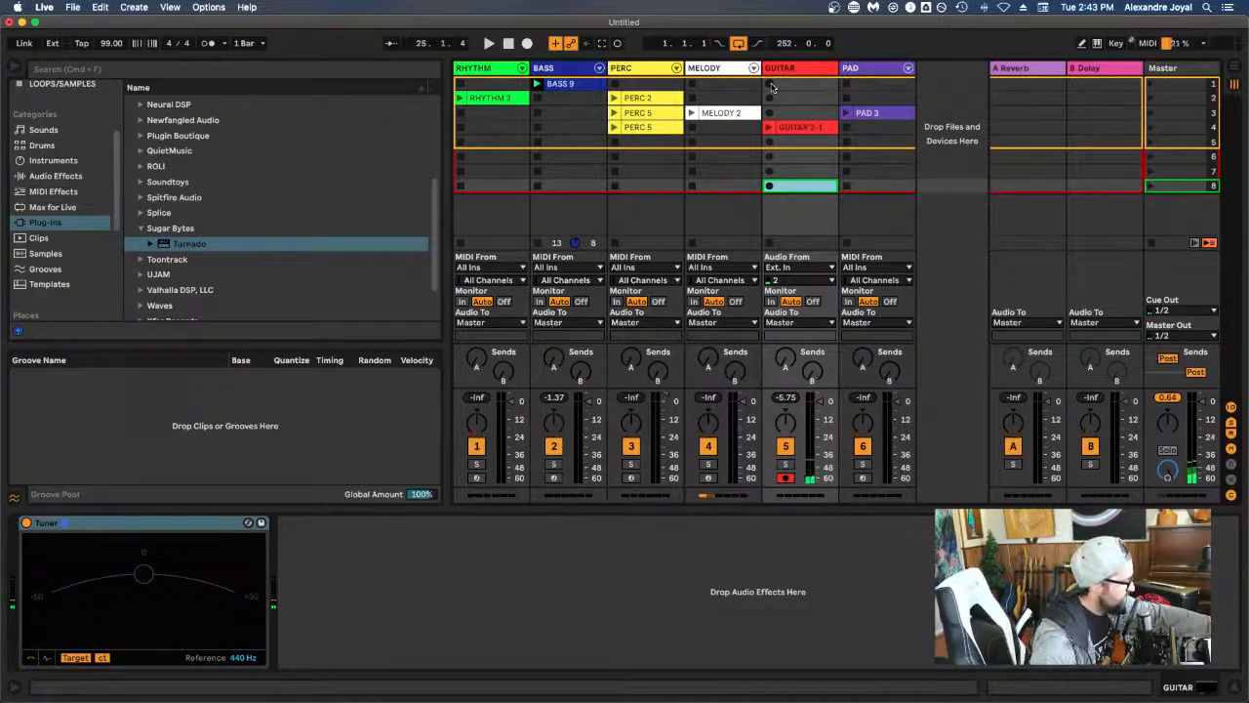
pyautogui.click(771, 85)
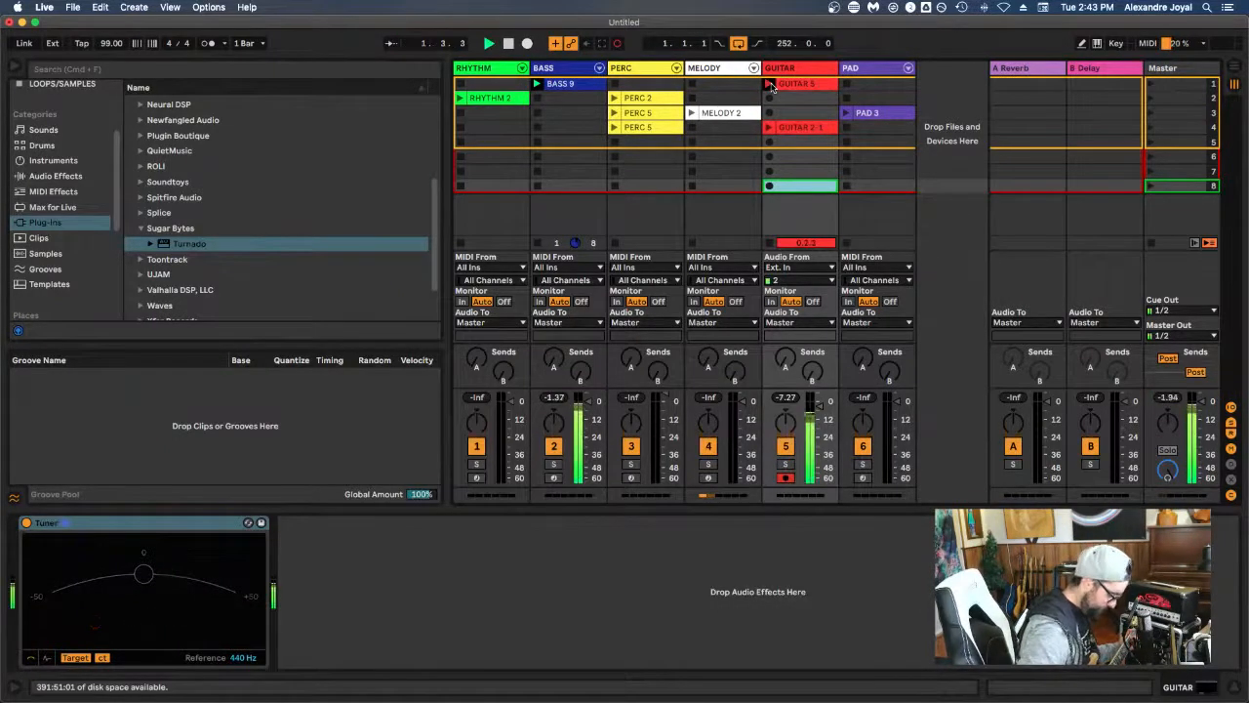
pyautogui.press('space')
pyautogui.press('super+z')
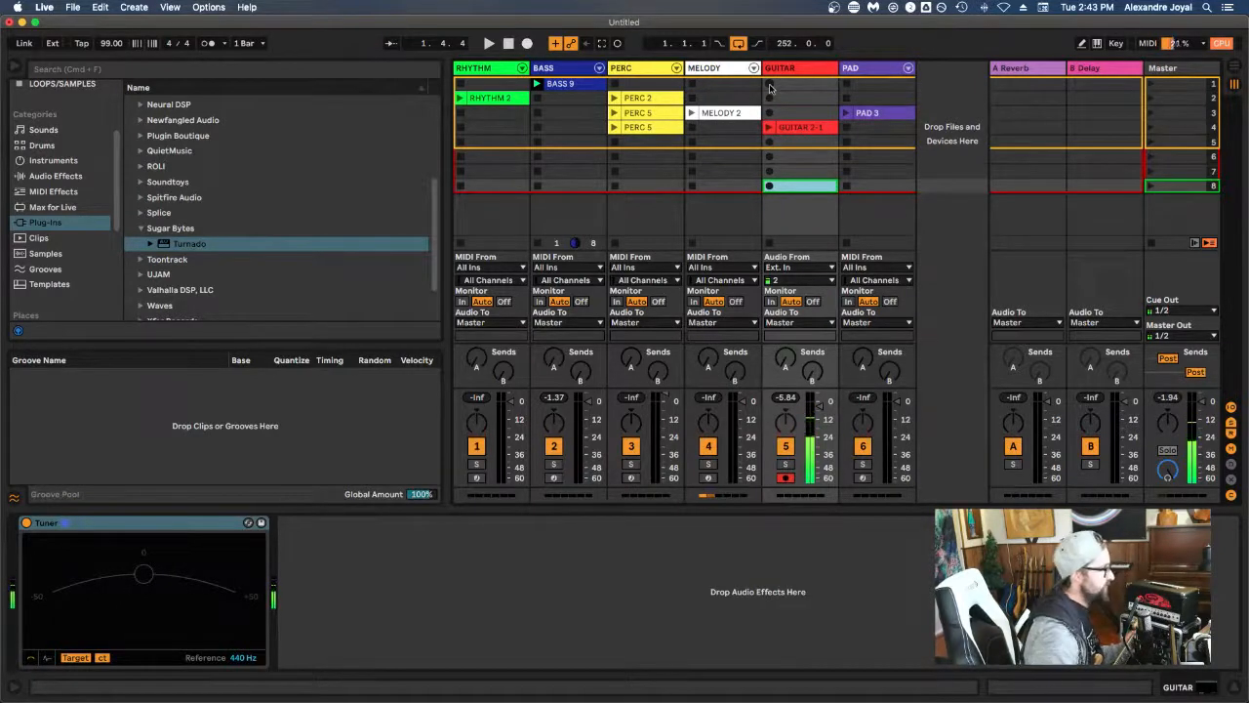
pyautogui.click(769, 86)
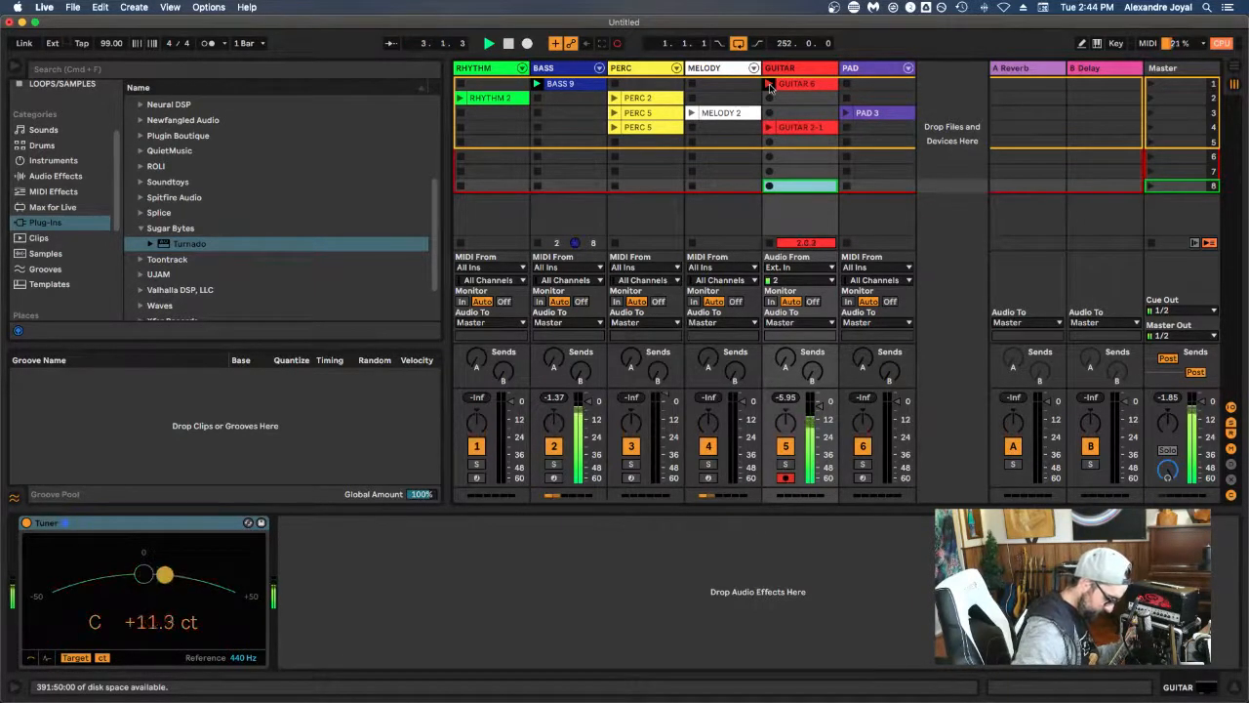
pyautogui.press('super+z')
# Step: Turn on the metronome and record a guitar take into the GUITAR track's scene 1 slot
pyautogui.press('o')
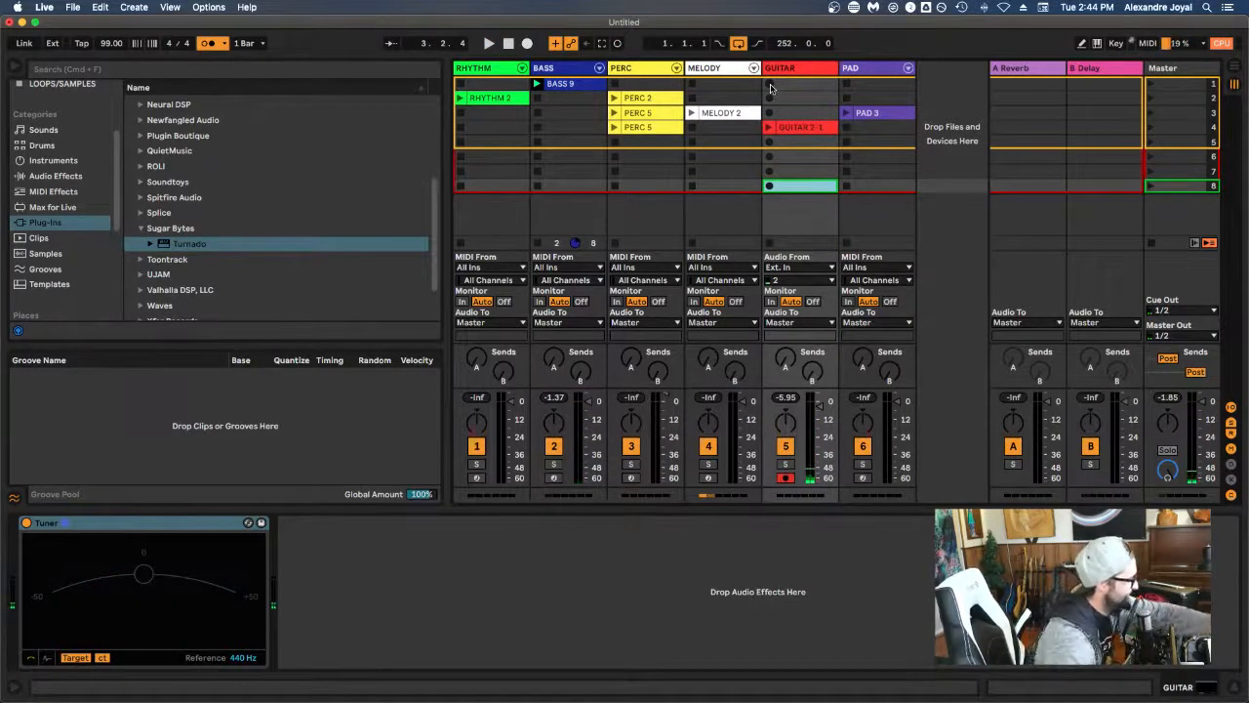
pyautogui.click(770, 88)
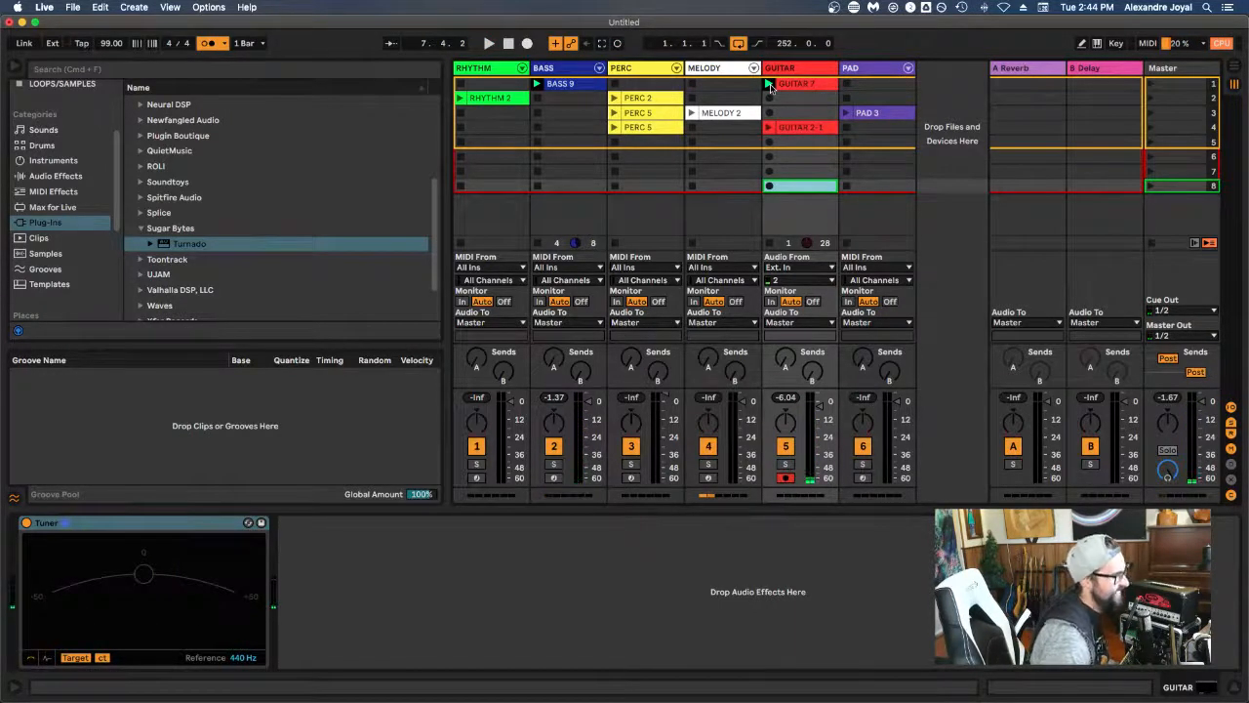
# Step: Shorten the loop of the recorded clip in GUITAR's scene 1 slot to 4 bars during playback, and hide the clip editor
pyautogui.click(796, 83)
pyautogui.doubleClick(795, 83)
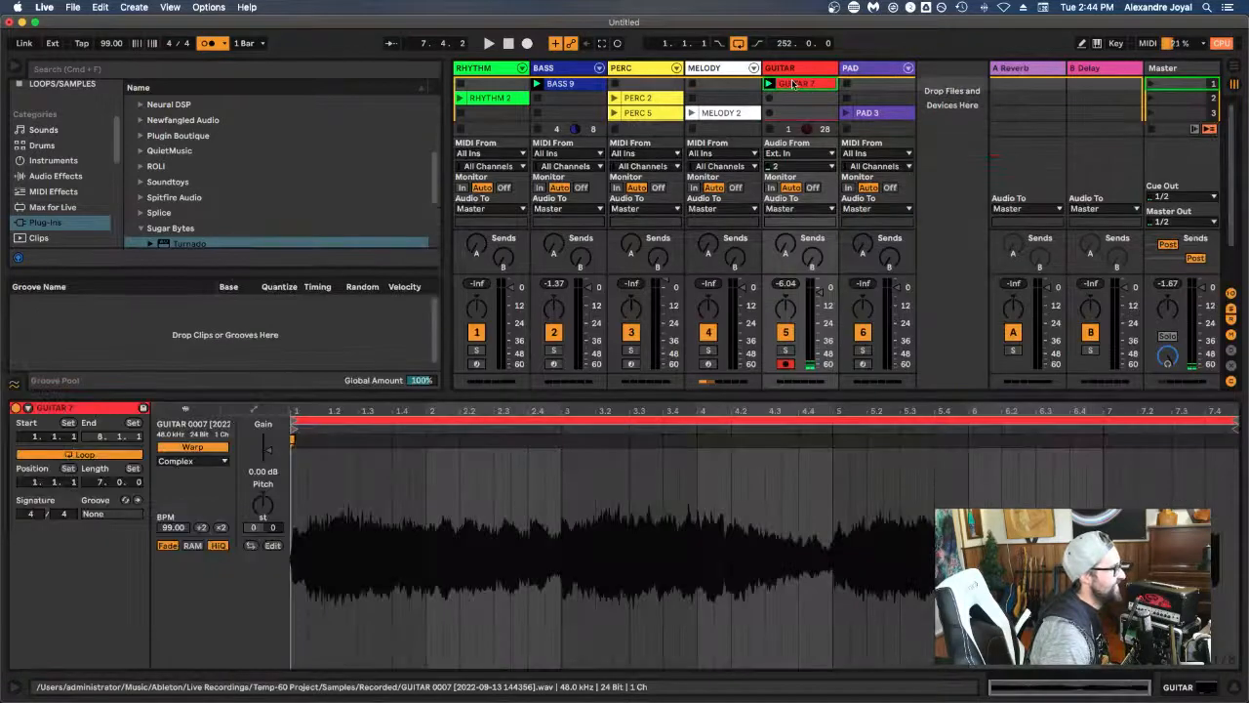
pyautogui.press('space')
pyautogui.moveTo(1232, 425); pyautogui.dragTo(835, 477)
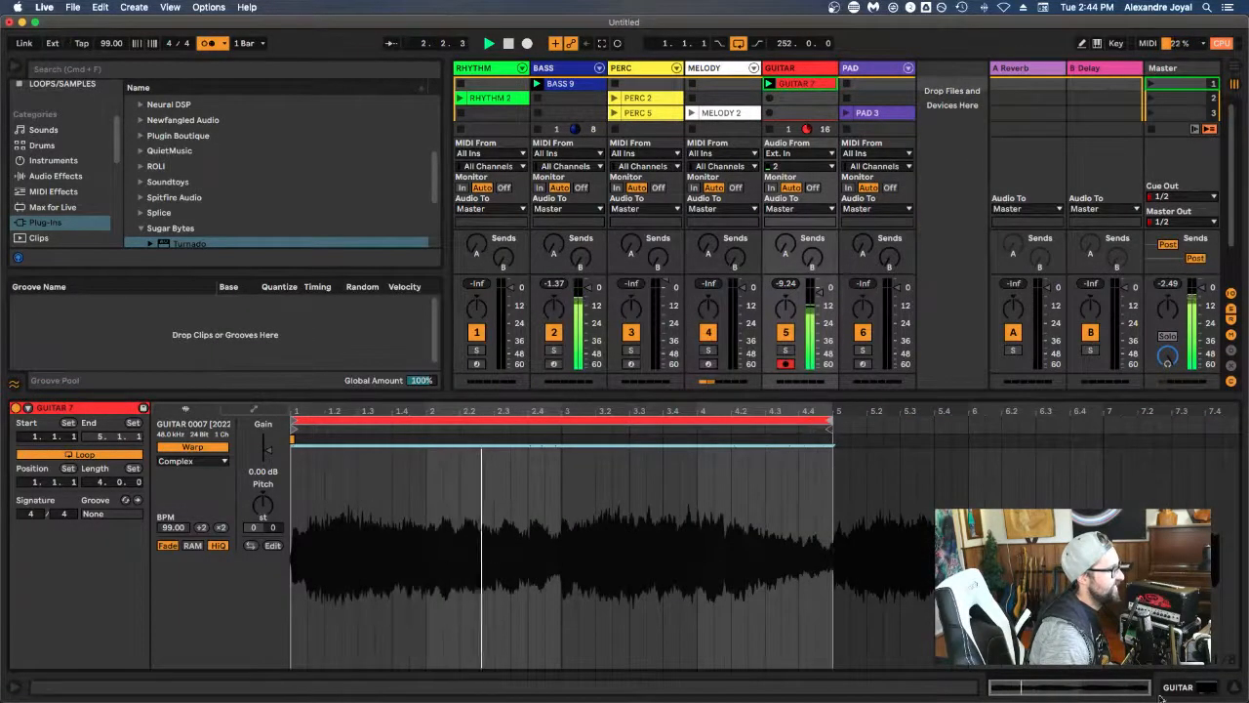
pyautogui.click(1232, 688)
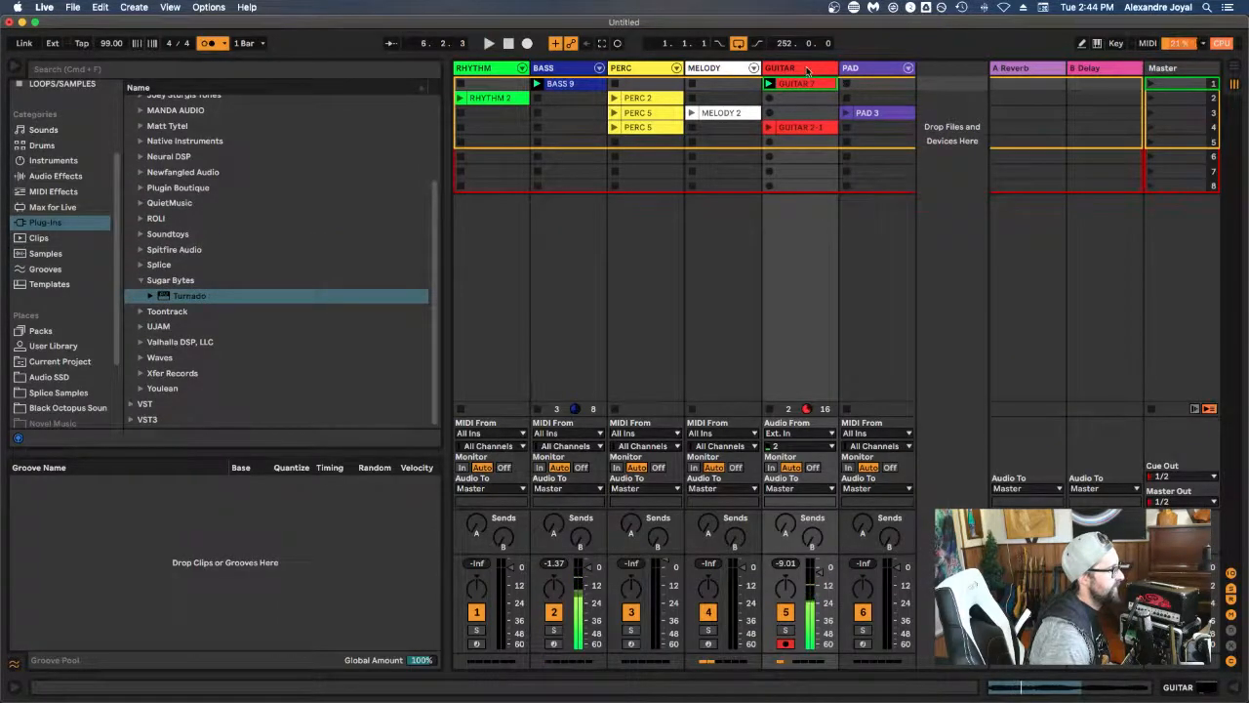
# Step: Duplicate the GUITAR track and delete the GUITAR 7 and GUITAR 2-1 clips from the copy
pyautogui.click(807, 71)
pyautogui.press('super+d')
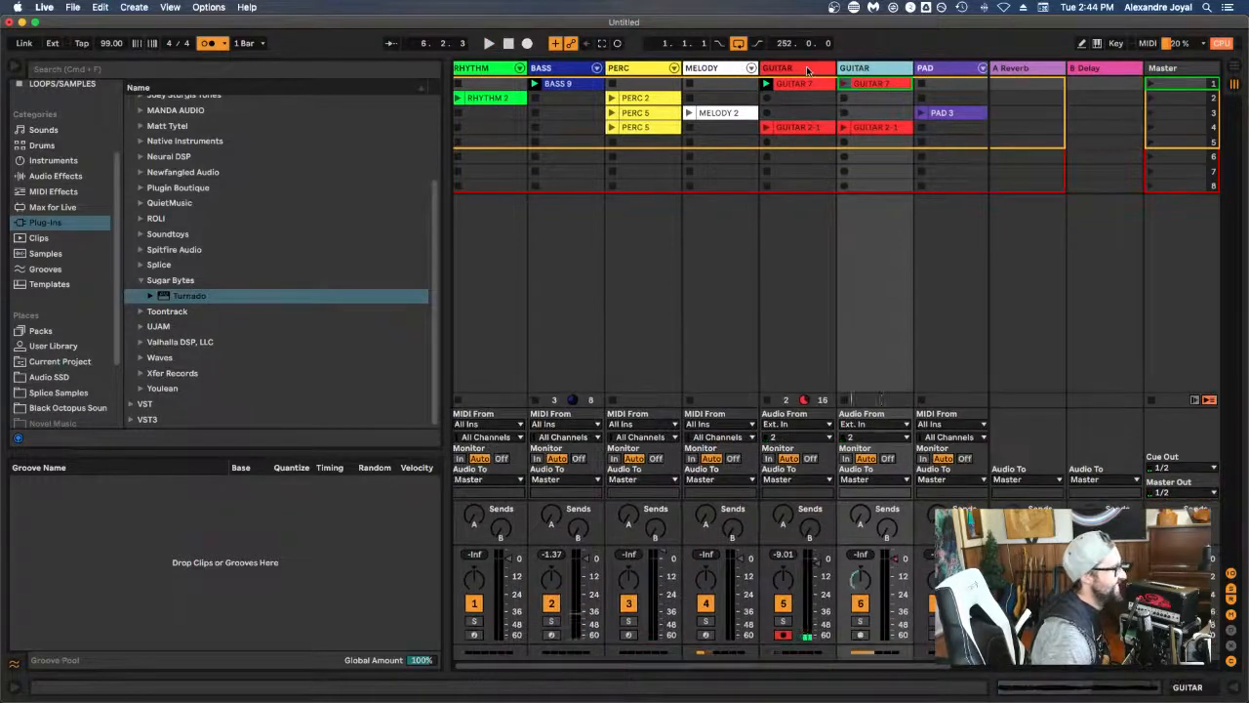
pyautogui.click(866, 85)
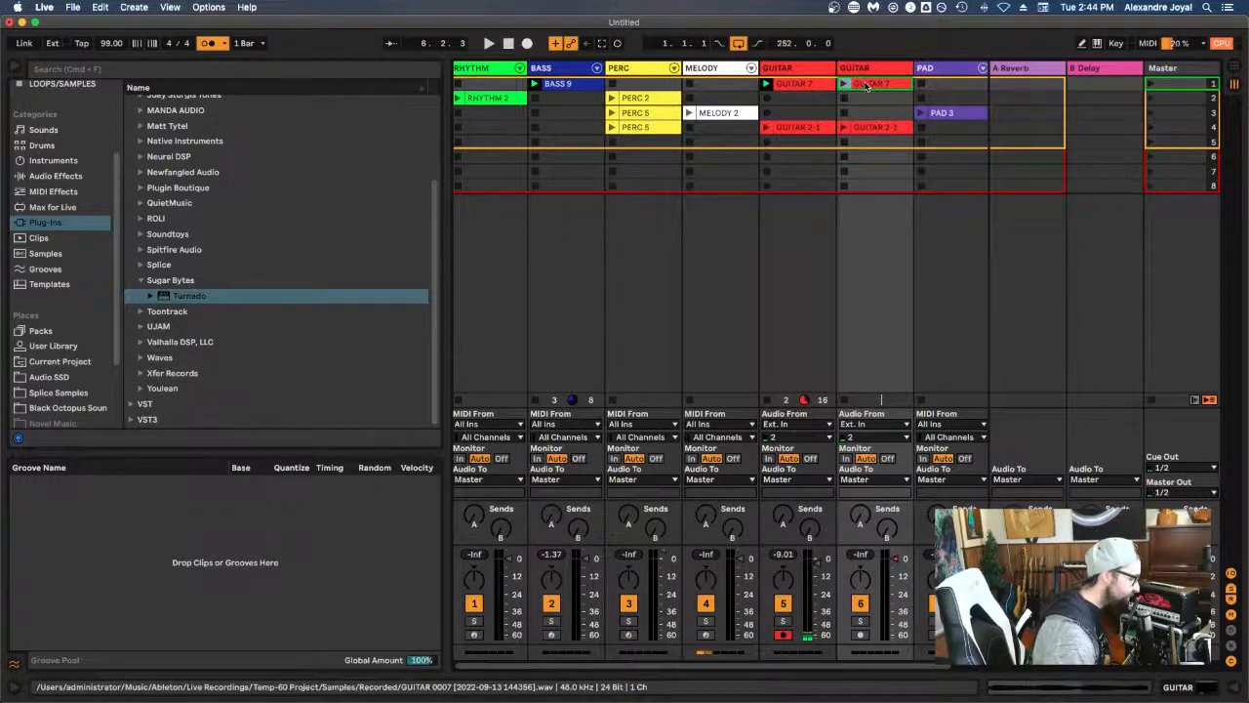
pyautogui.press('Delete')
pyautogui.click(864, 128)
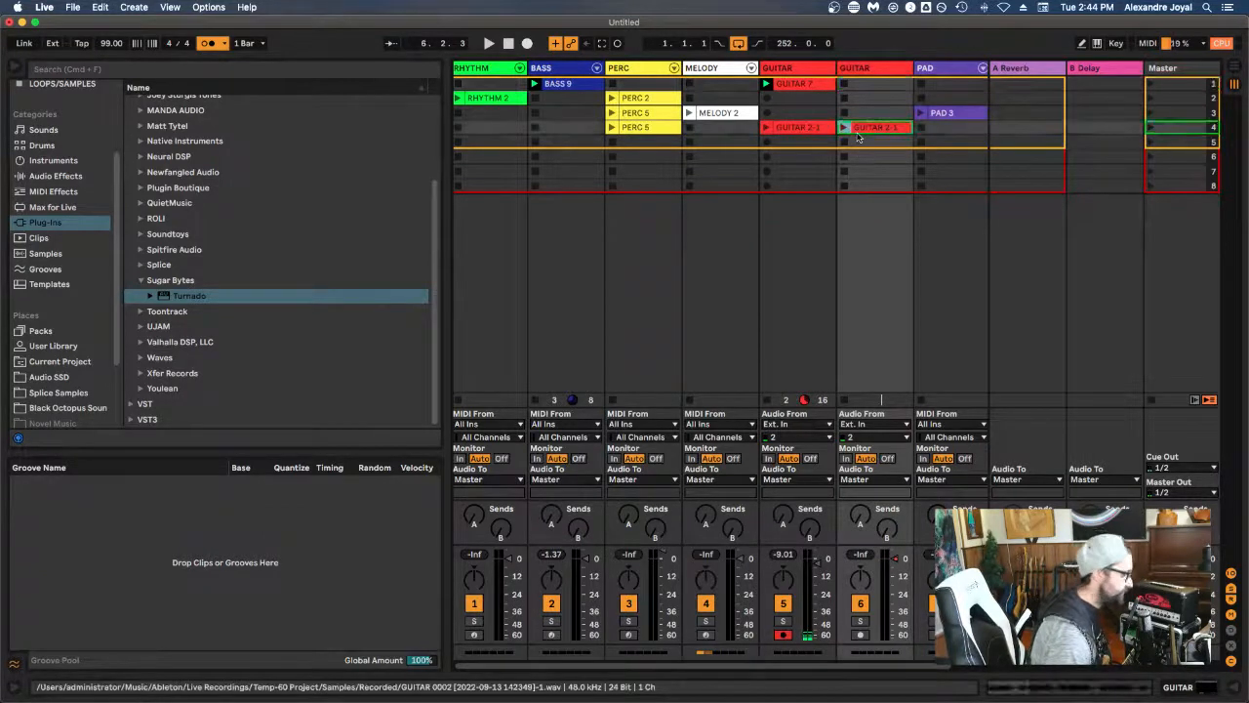
pyautogui.press('Delete')
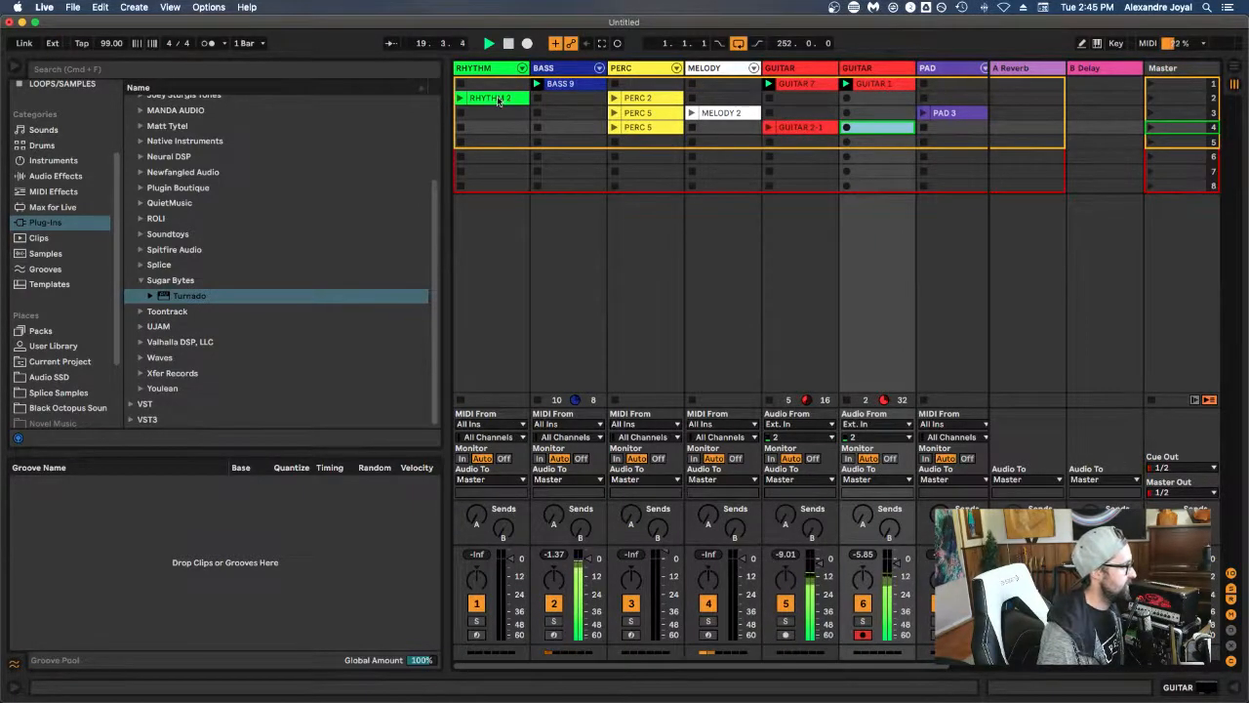
# Step: Stop playback and duplicate scene 1
pyautogui.press('space')
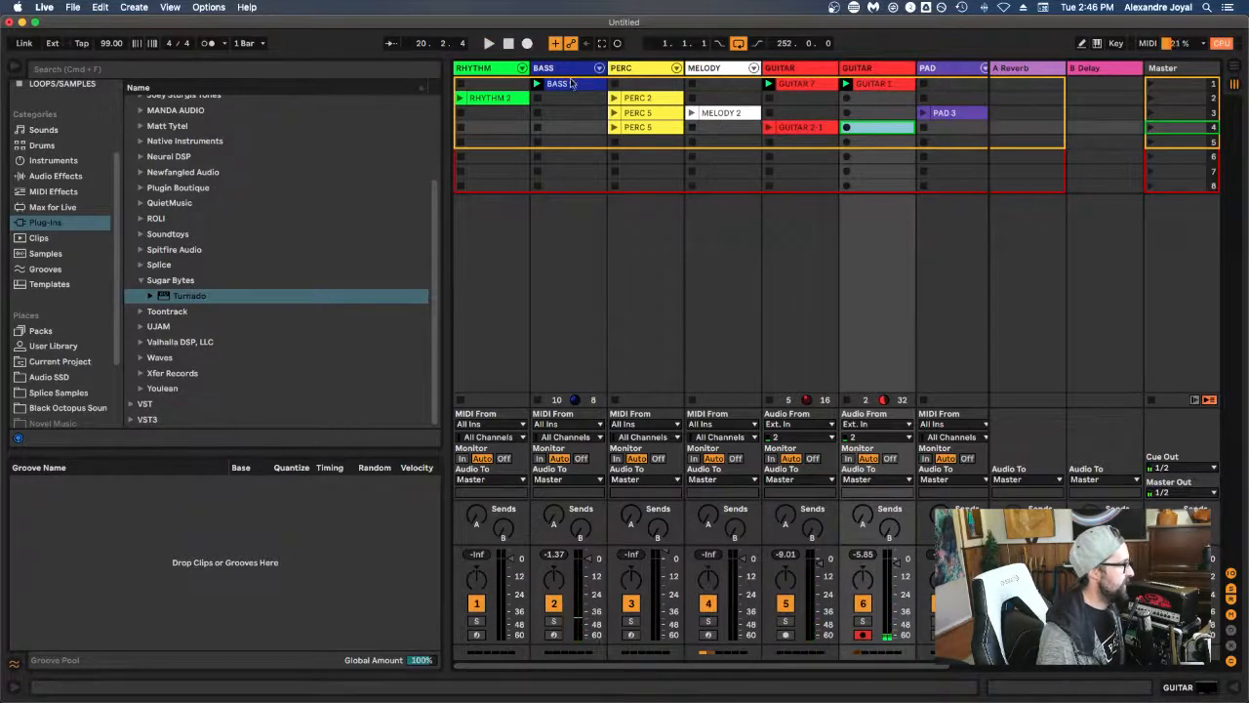
pyautogui.click(1171, 83)
pyautogui.rightClick(1175, 86)
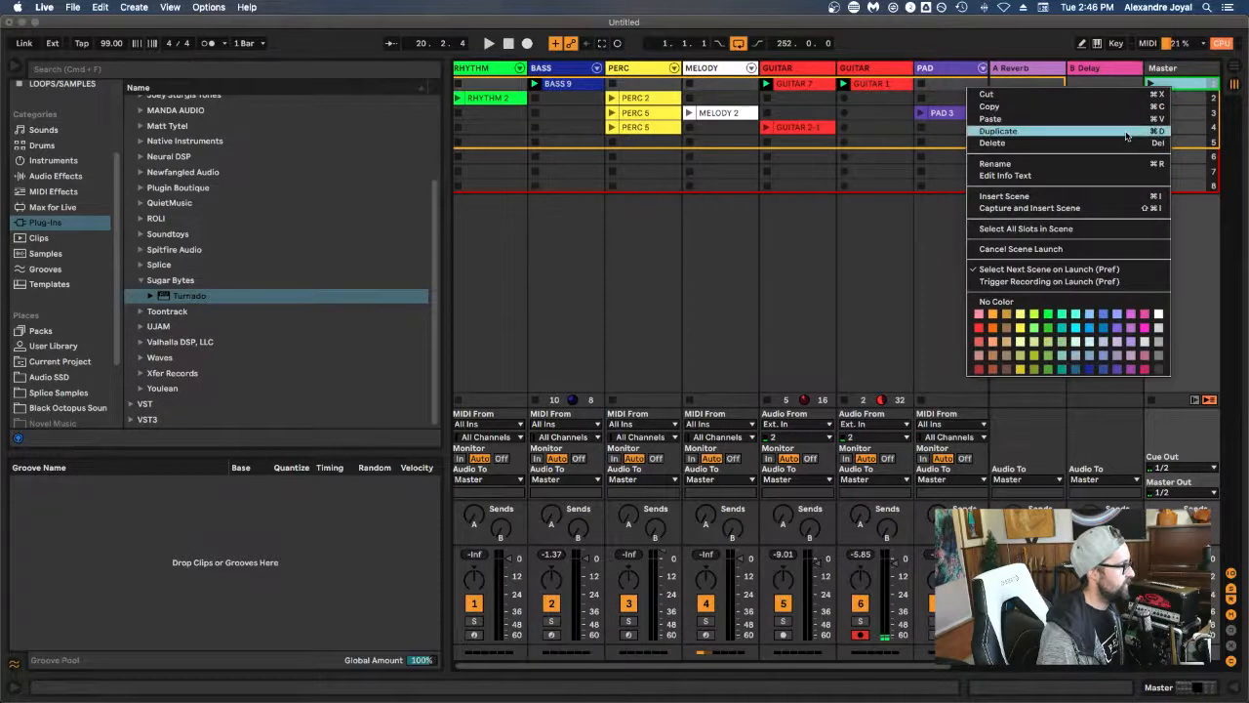
pyautogui.click(1127, 131)
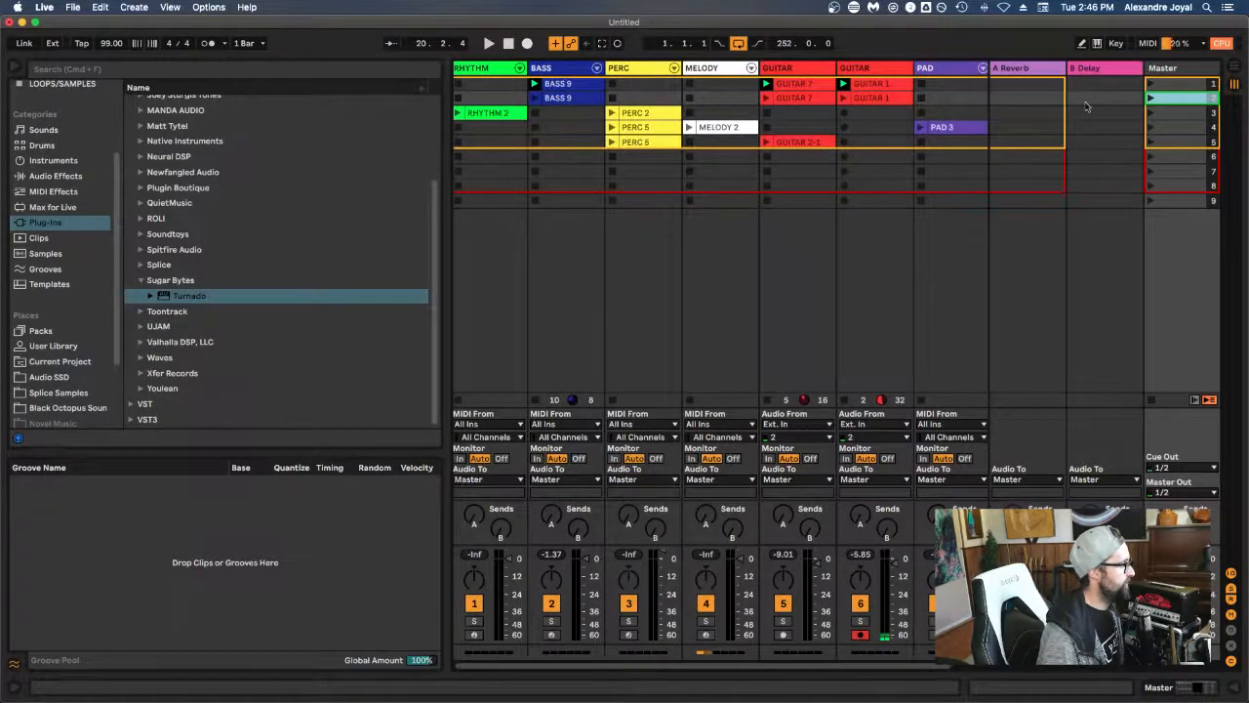
# Step: Launch scene 2, then move the RHYTHM 2 clip from scene 3 up into scene 2 and launch it
pyautogui.click(1152, 97)
pyautogui.moveTo(498, 114); pyautogui.dragTo(496, 99)
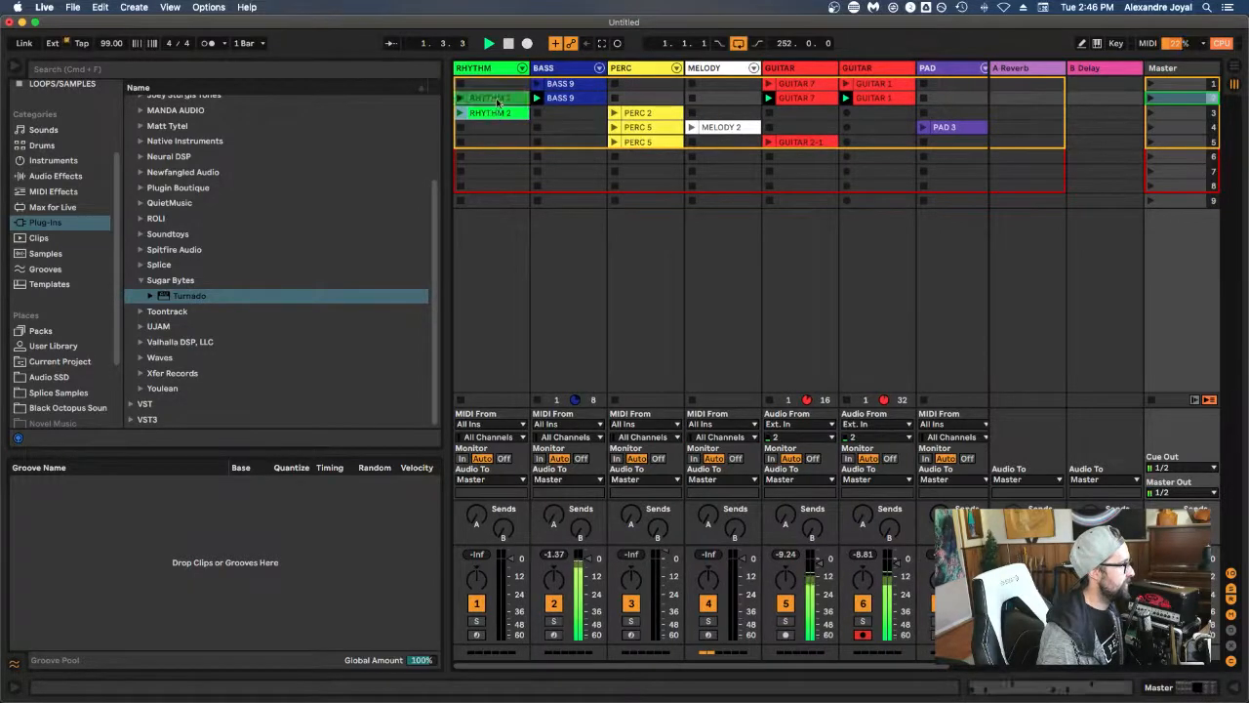
pyautogui.click(462, 98)
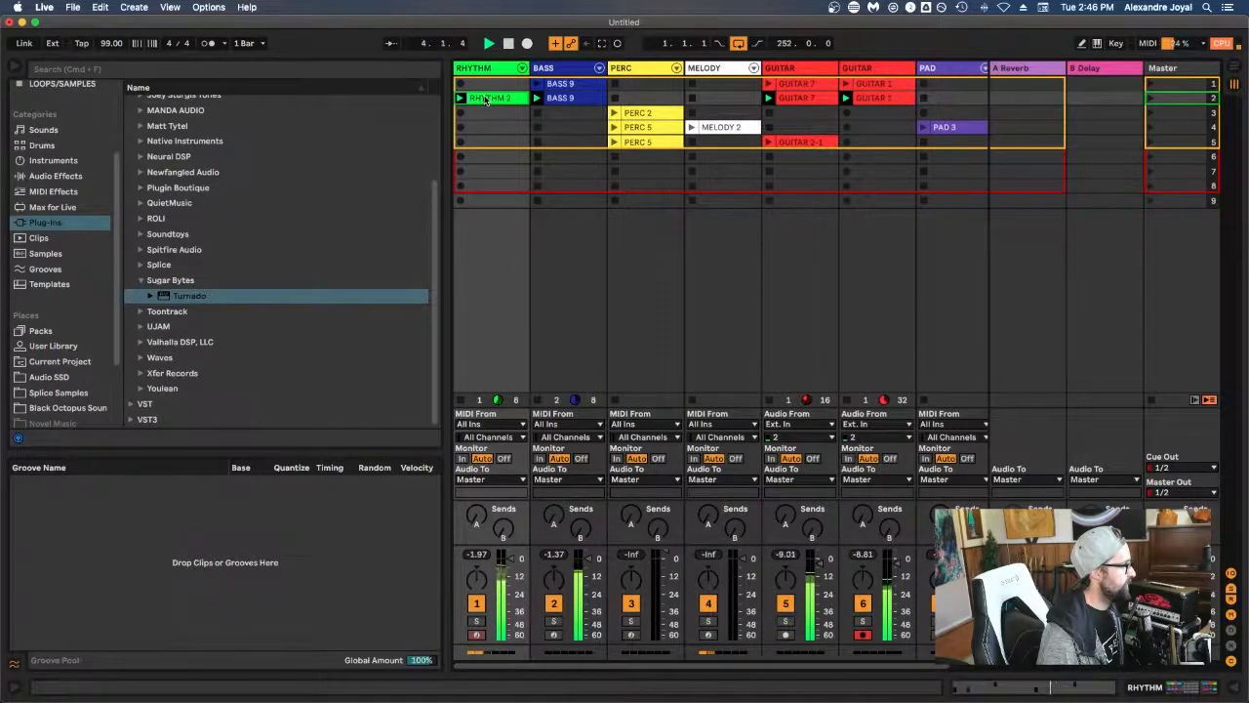
# Step: Move the RHYTHM 2 clip down to scene 3, select the PERC track and run playback
pyautogui.moveTo(482, 103); pyautogui.dragTo(483, 112)
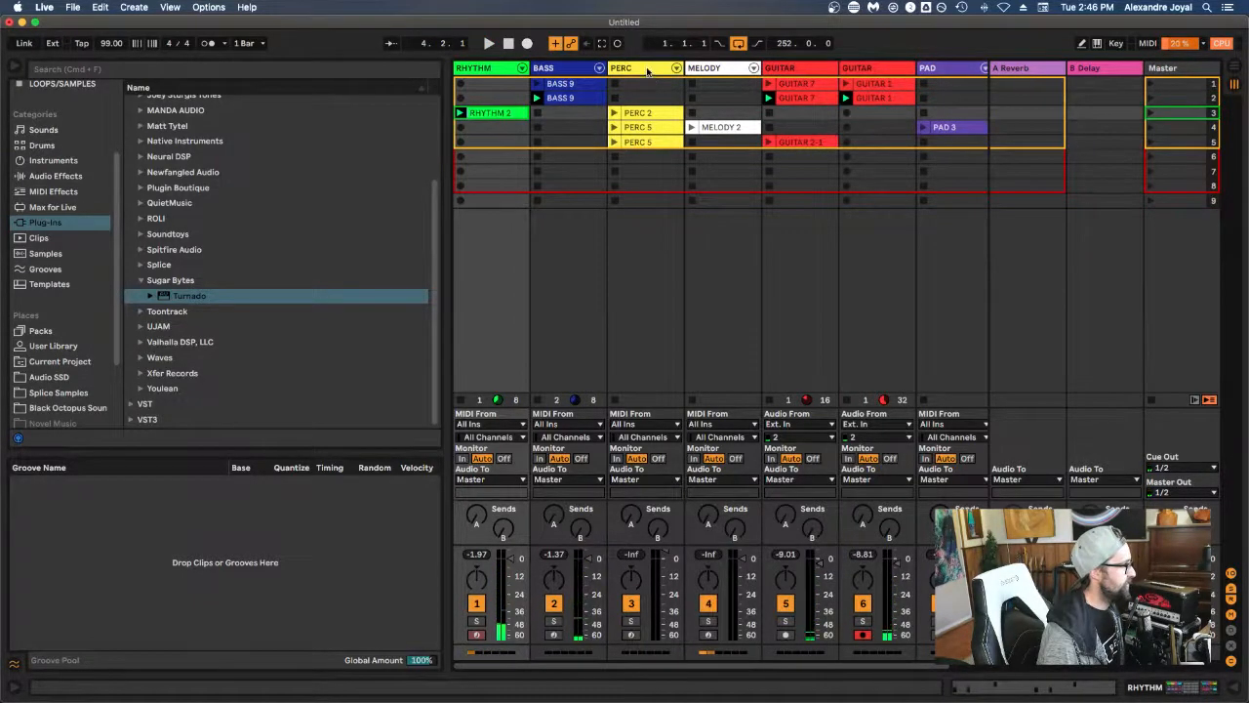
pyautogui.click(647, 70)
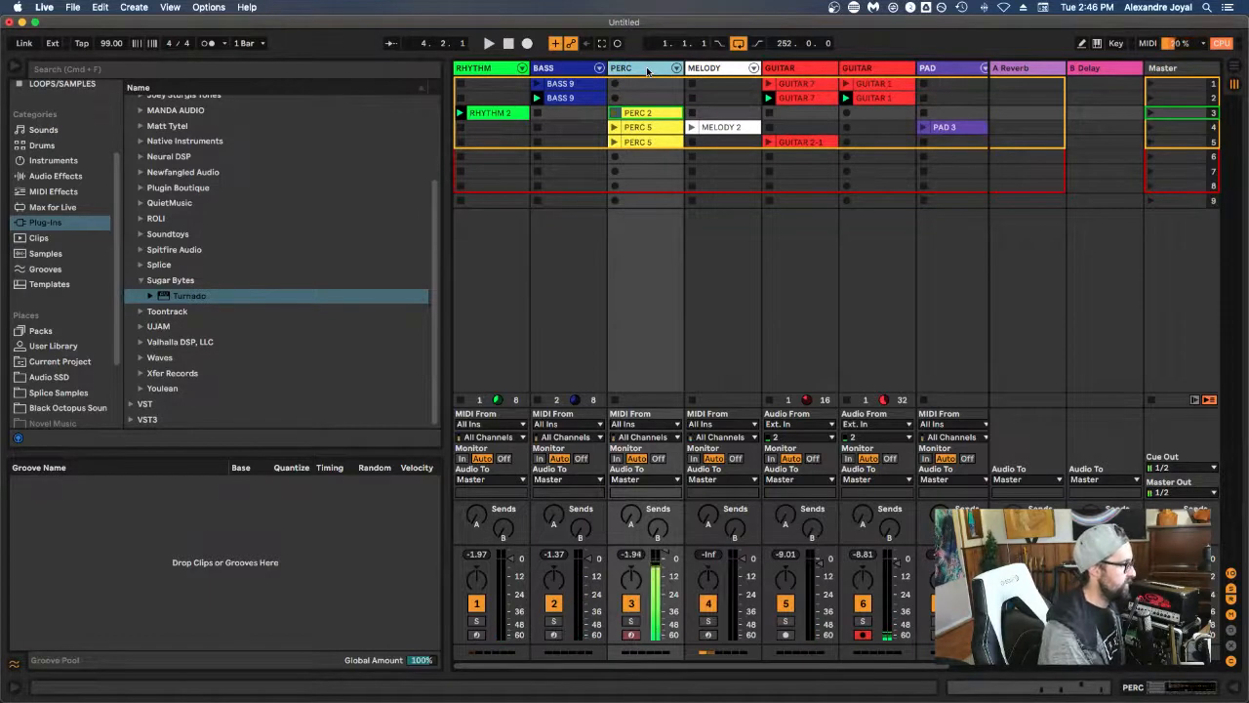
pyautogui.press('space')
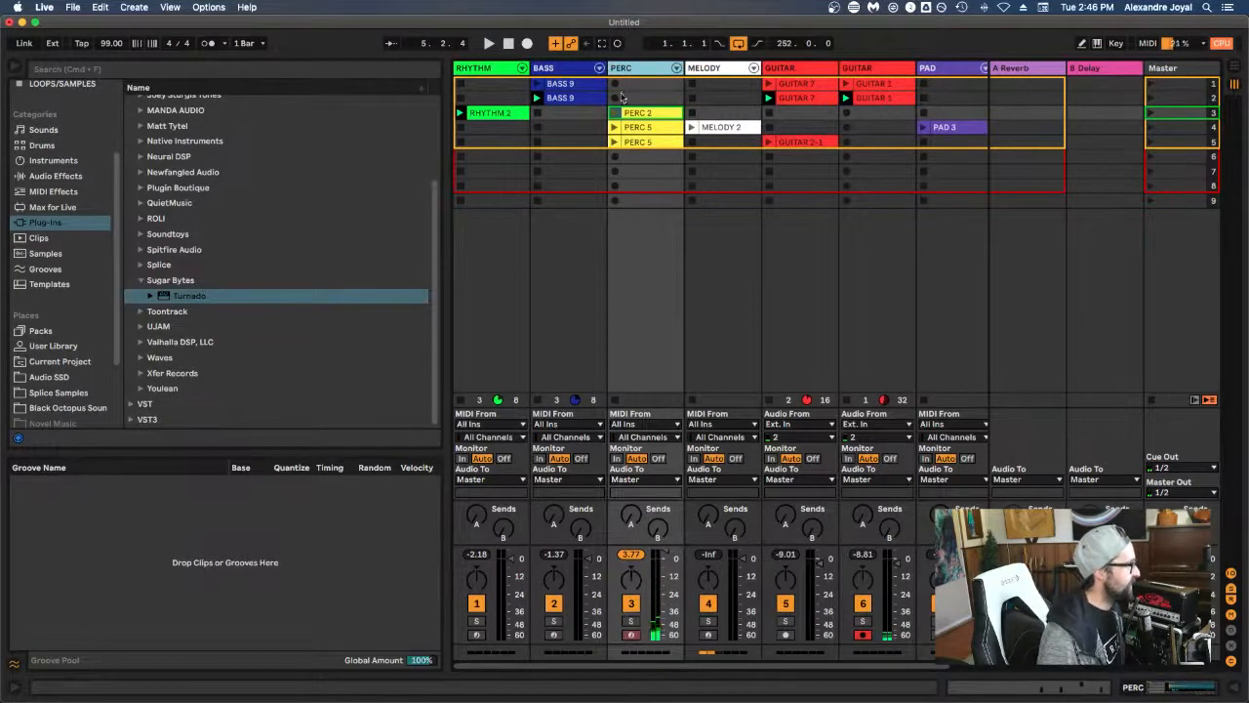
# Step: Record a percussion take in the PERC track's scene 2 slot, delete it, and record a new one in its place
pyautogui.click(615, 100)
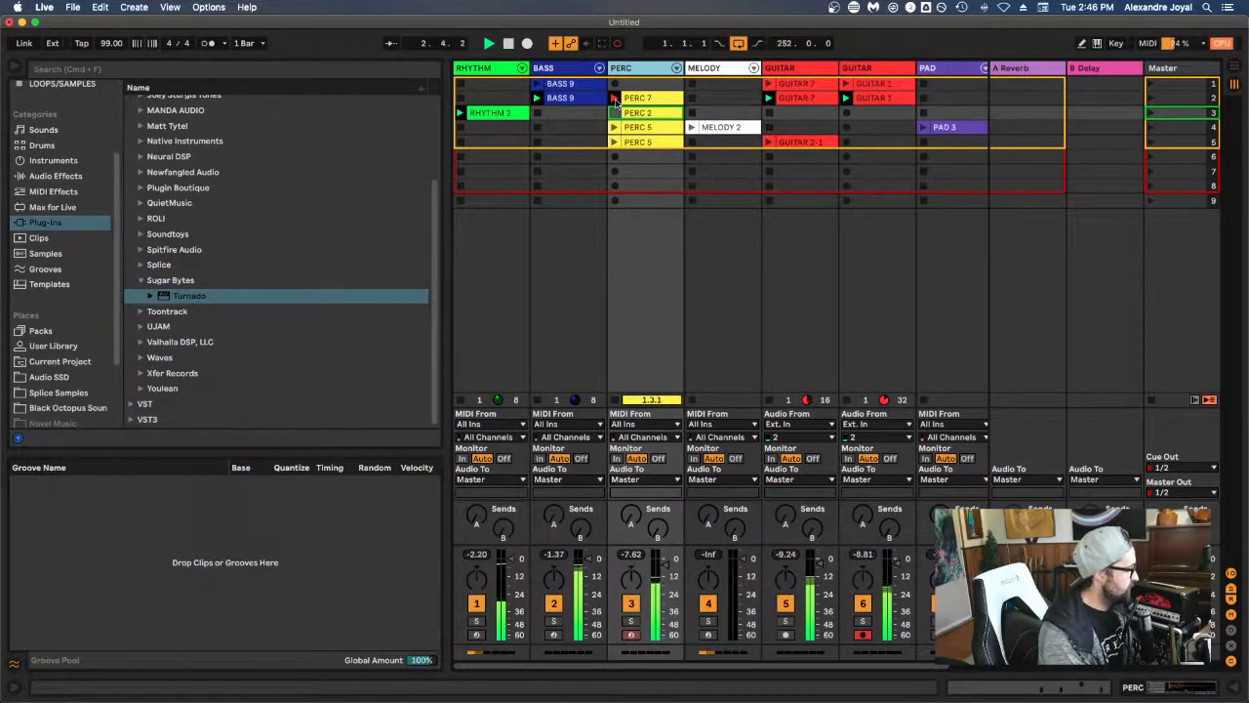
pyautogui.click(616, 100)
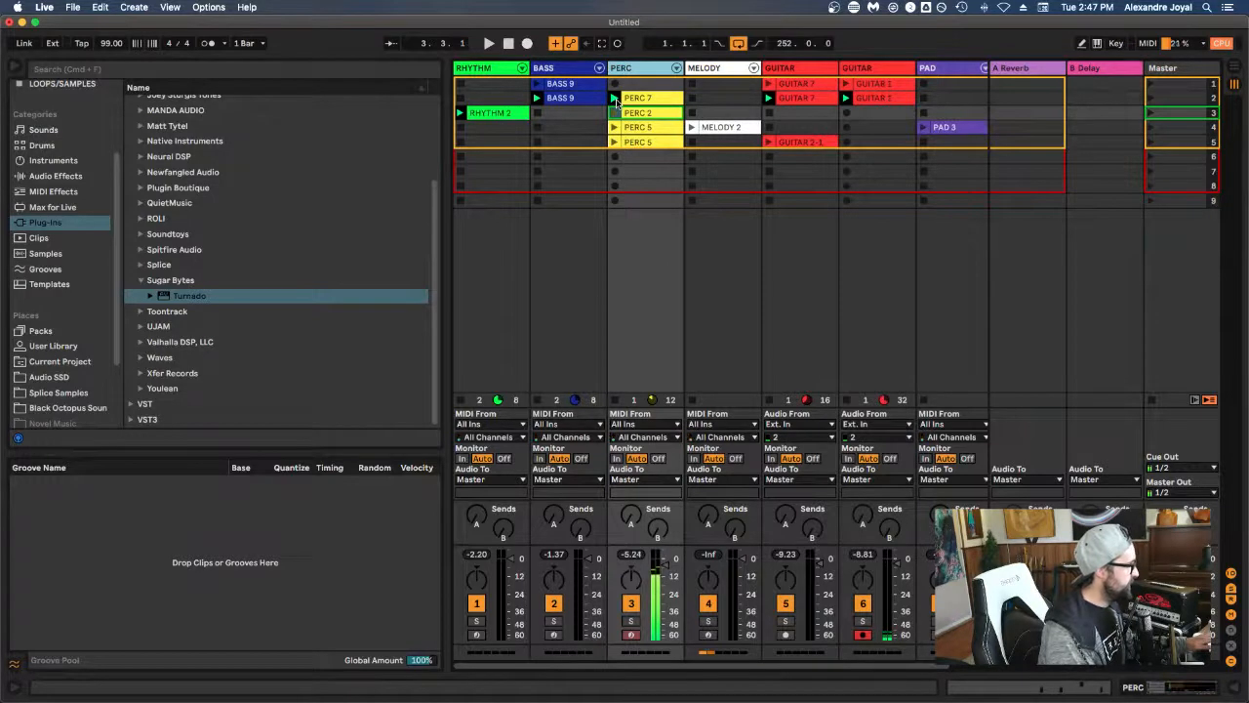
pyautogui.click(639, 102)
pyautogui.press('Delete')
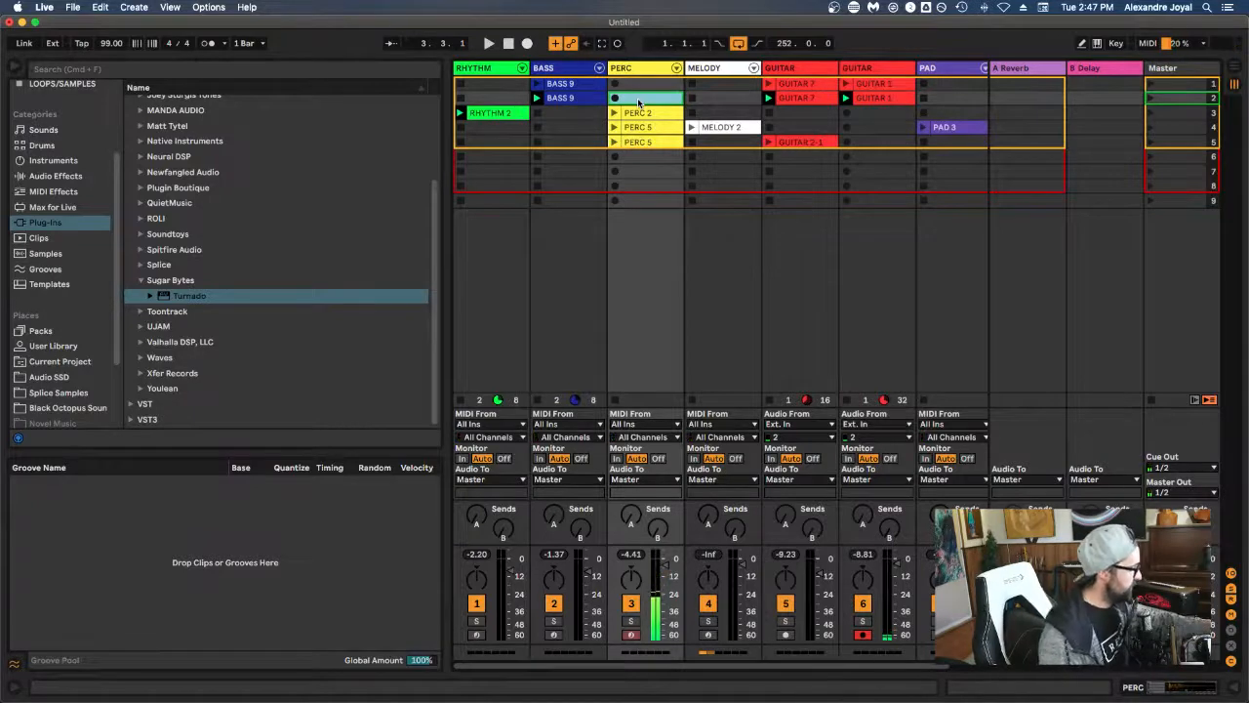
pyautogui.press('Return')
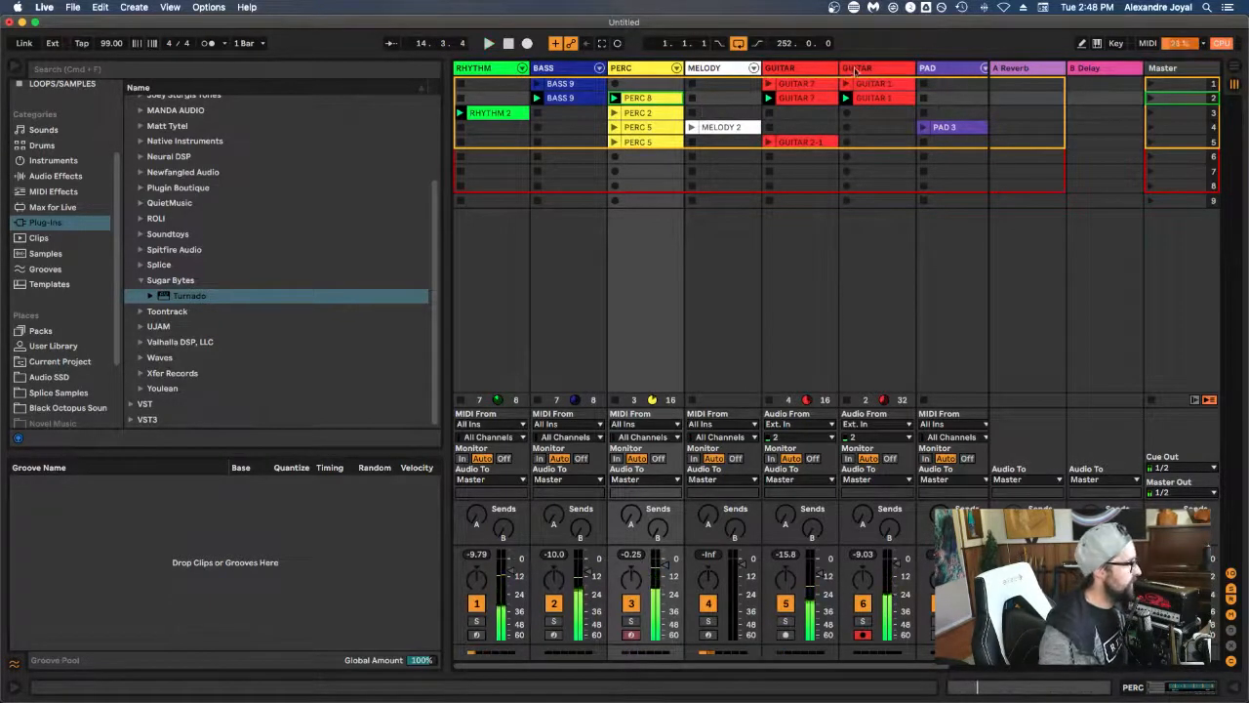
# Step: Delete the scene 1 clip from the second GUITAR track, and pan the first GUITAR left and the second to 50R
pyautogui.click(875, 88)
pyautogui.press('Delete')
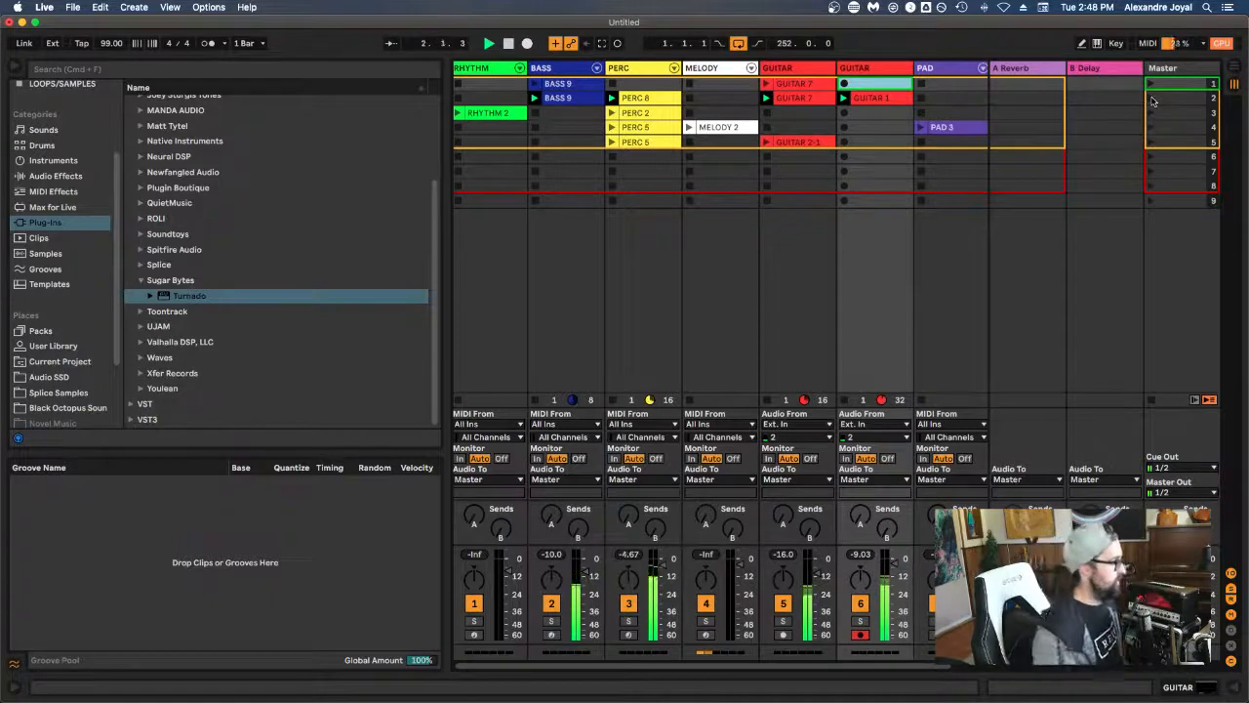
pyautogui.click(876, 98)
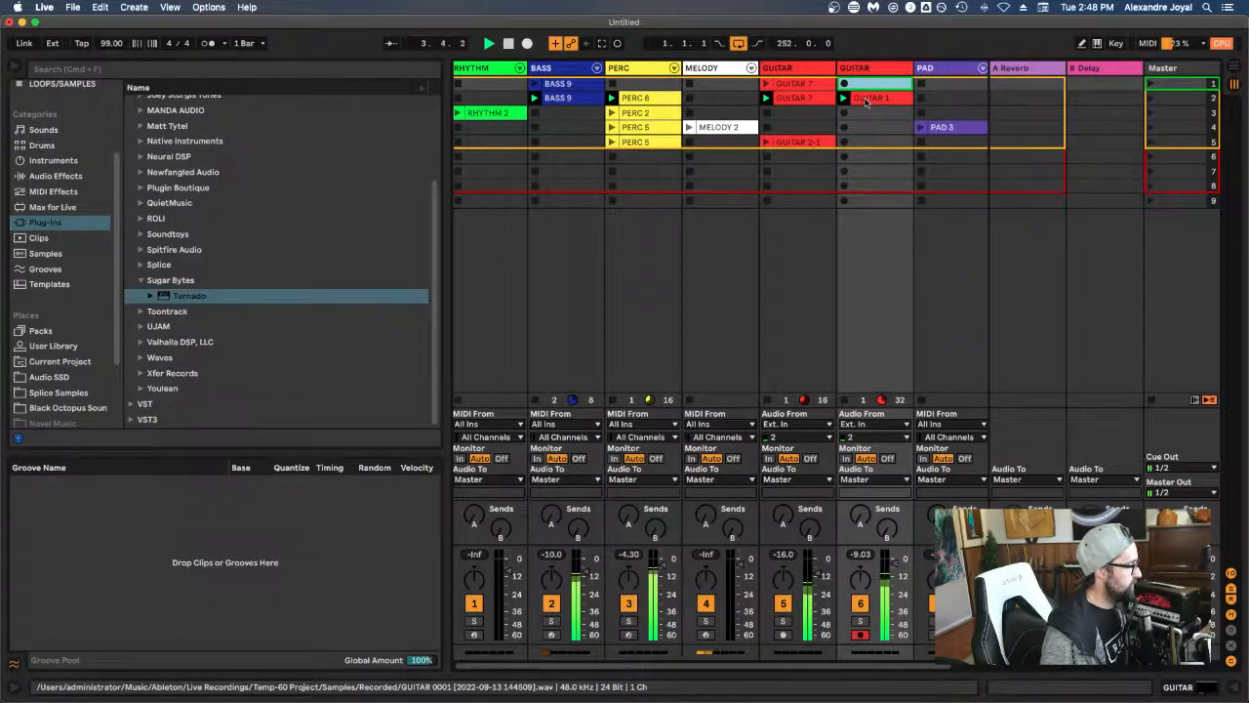
pyautogui.moveTo(782, 577); pyautogui.dragTo(783, 625)
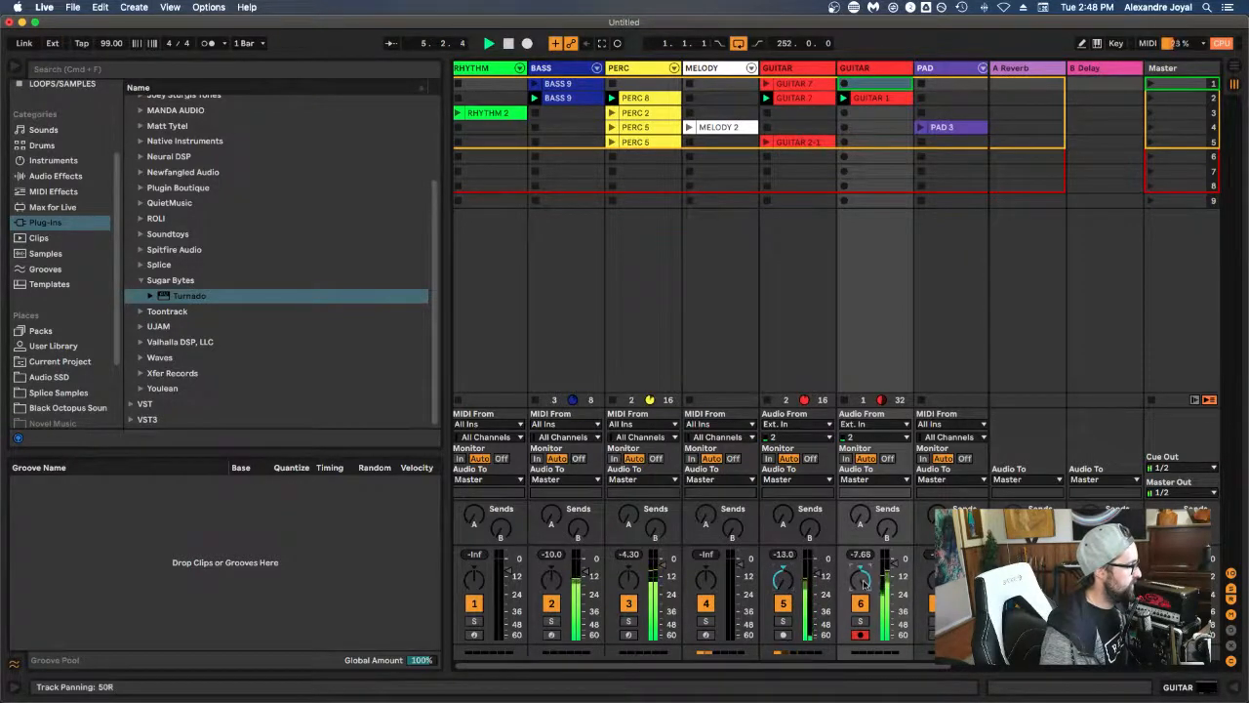
# Step: Audition the PERC 8 clip with the rest of scene 2 and open its notes in the clip editor
pyautogui.click(632, 99)
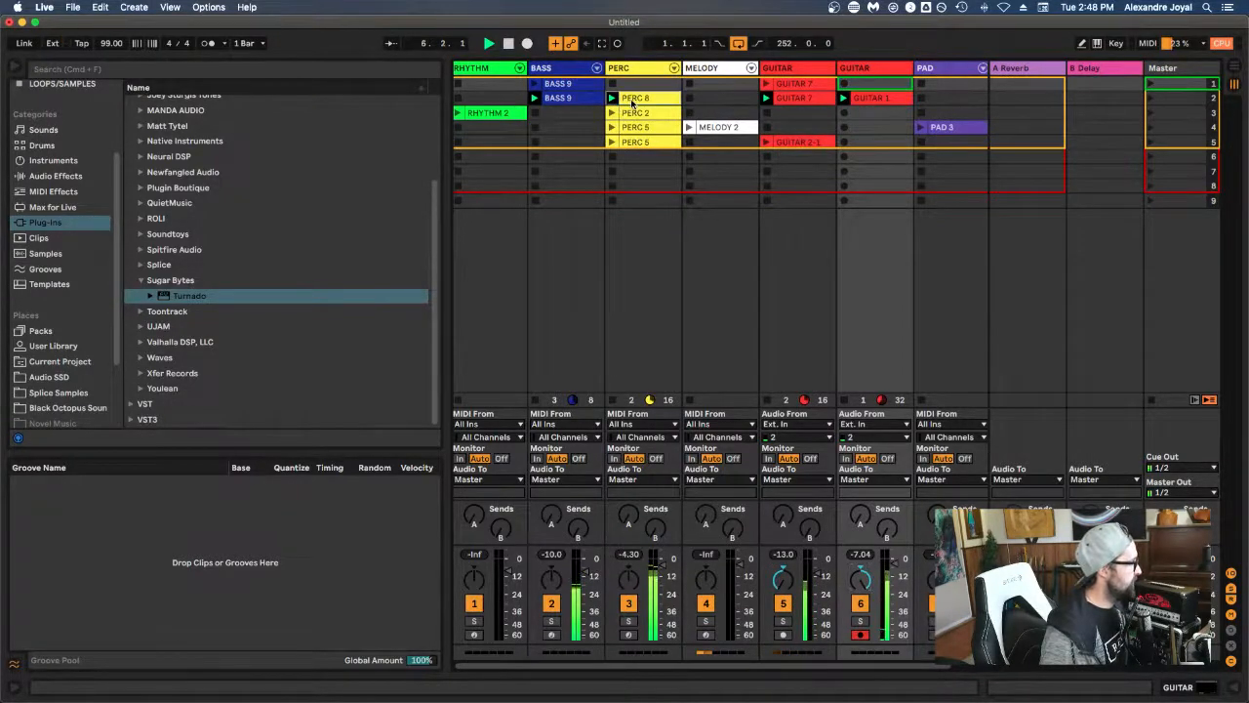
pyautogui.click(632, 101)
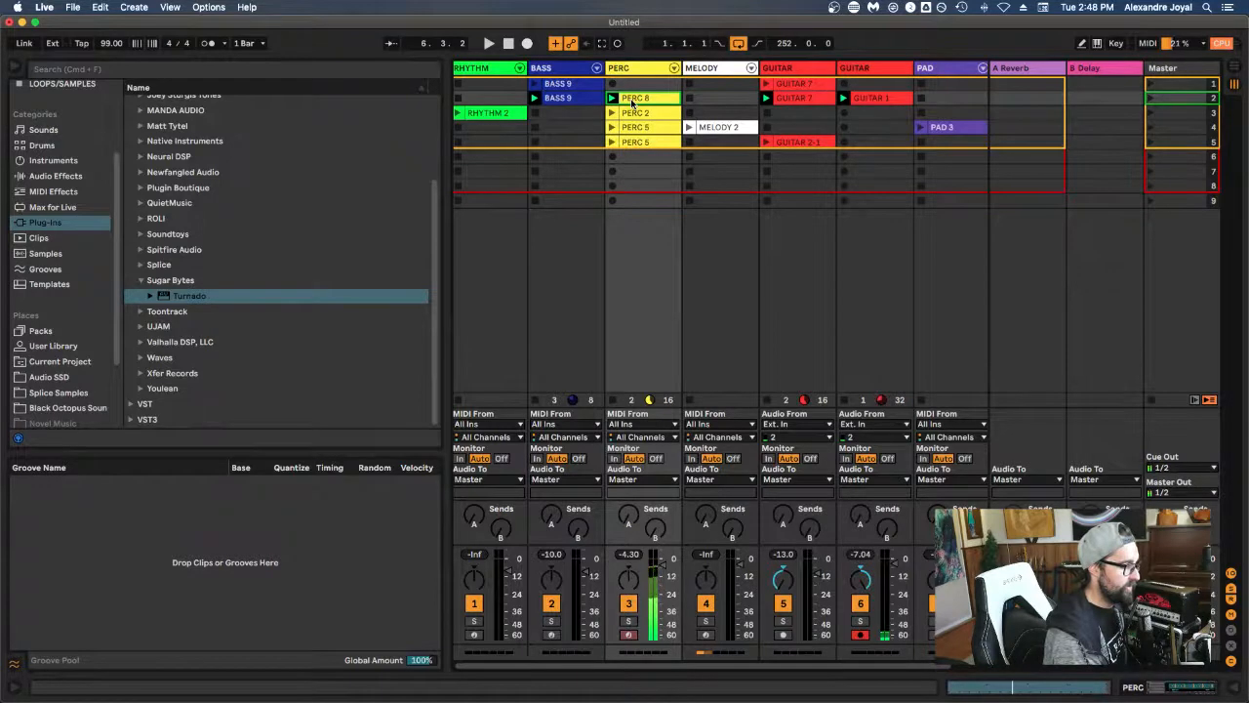
pyautogui.press('space')
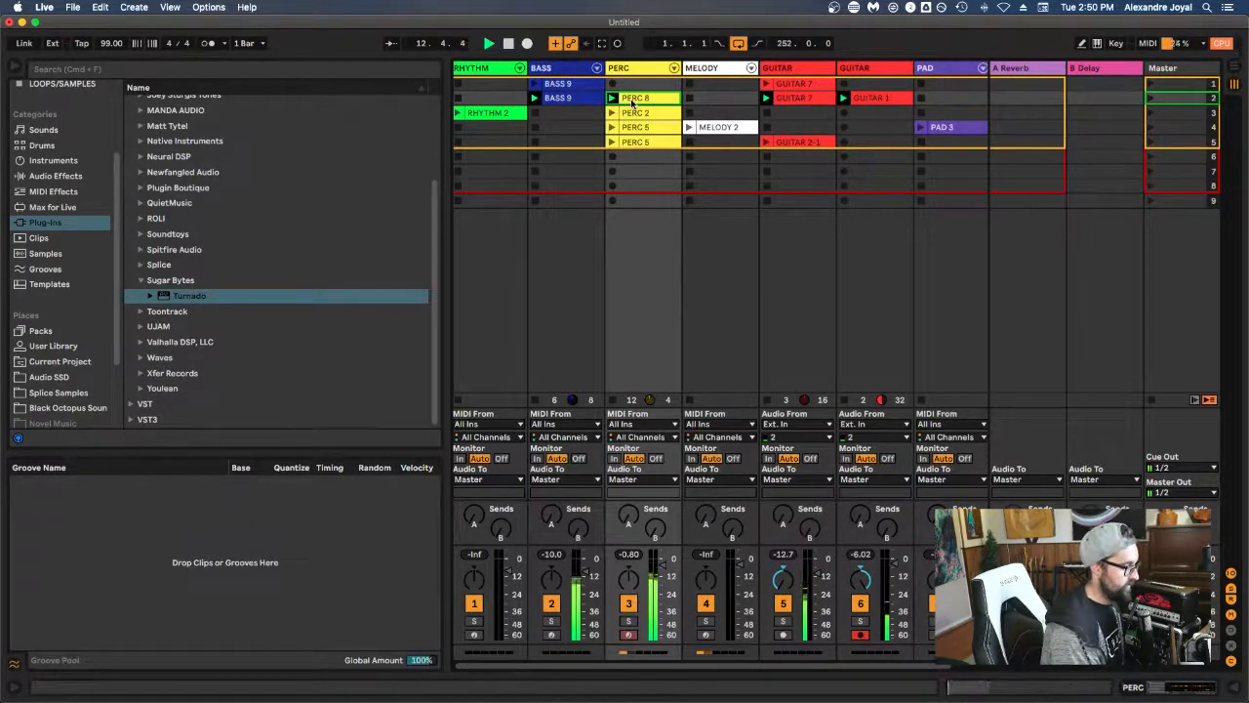
pyautogui.press('space')
pyautogui.press('space')
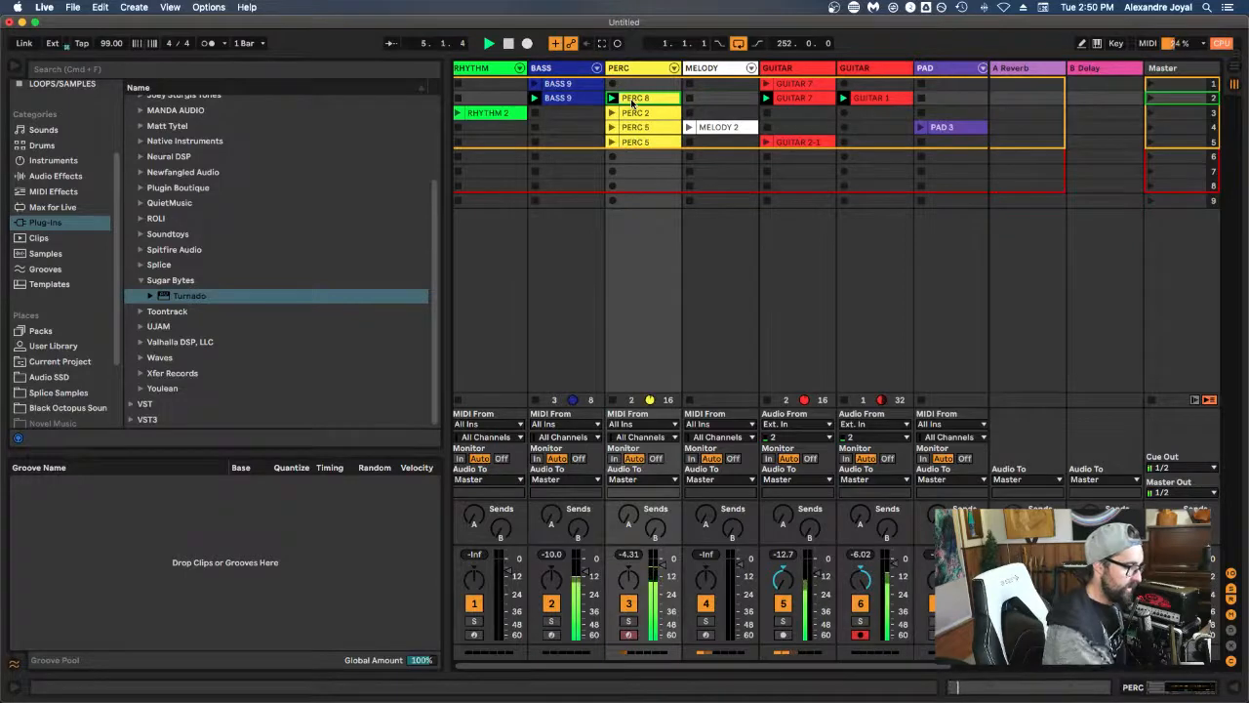
pyautogui.doubleClick(631, 103)
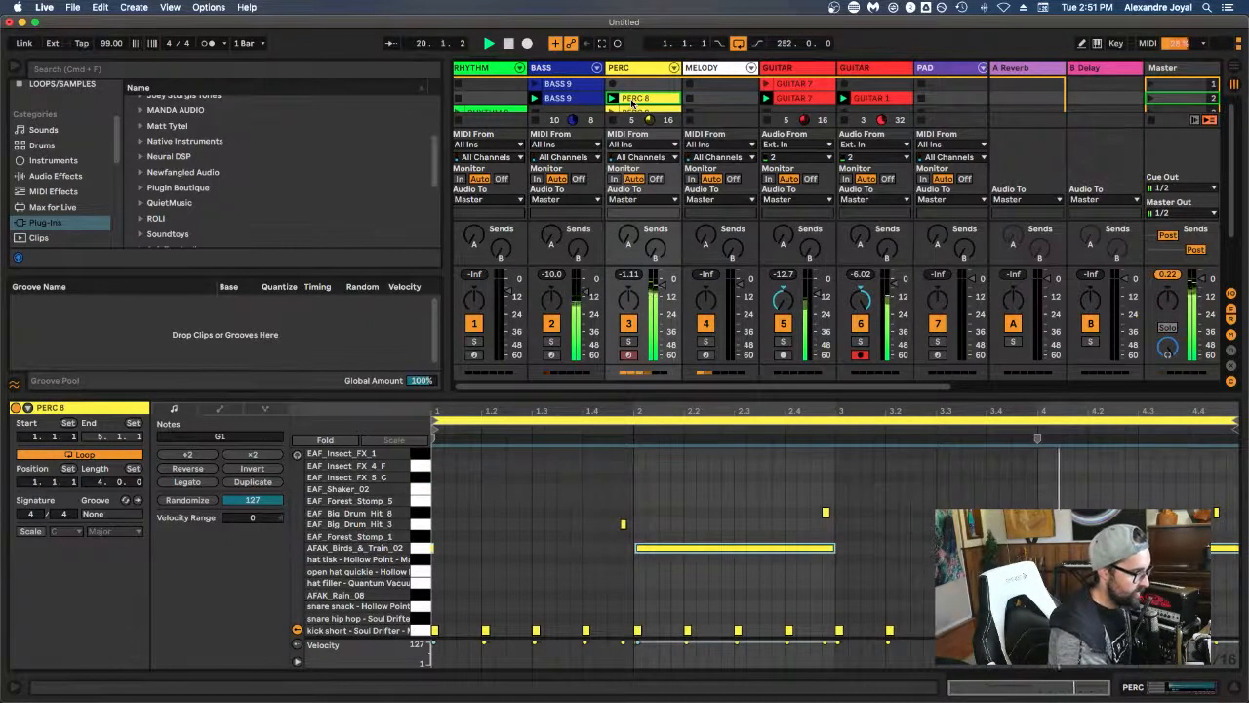
pyautogui.press('space')
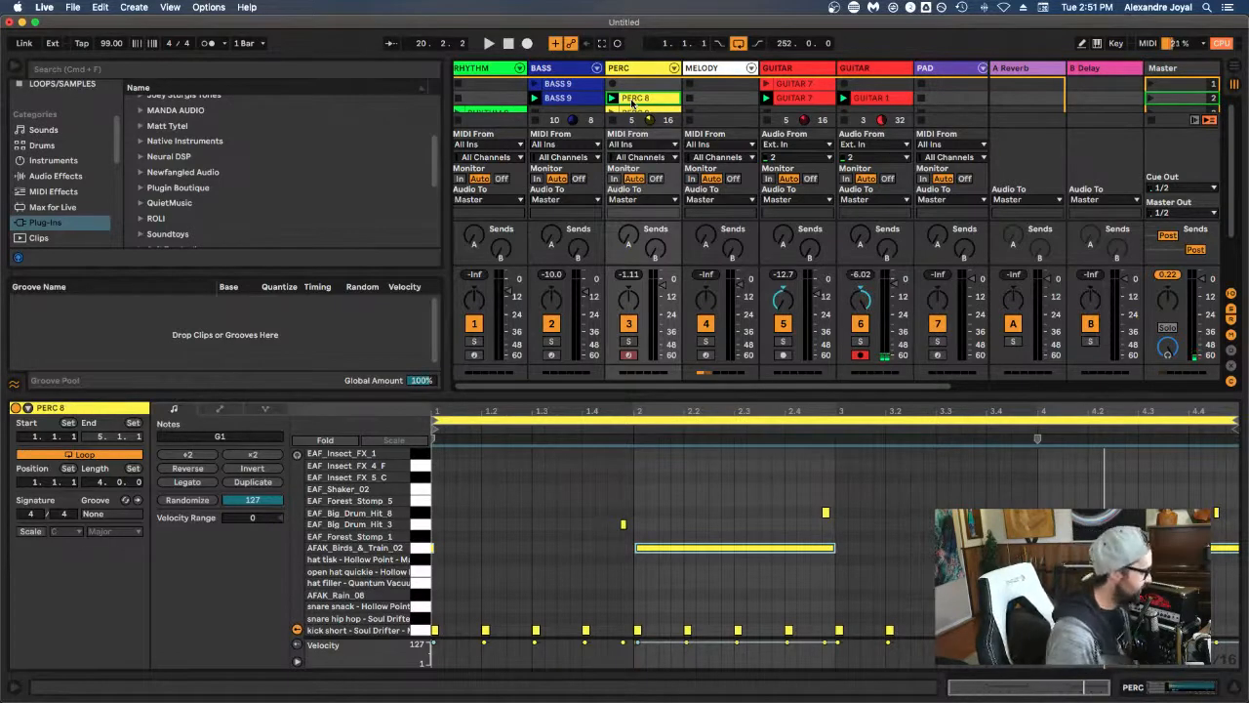
pyautogui.press('space')
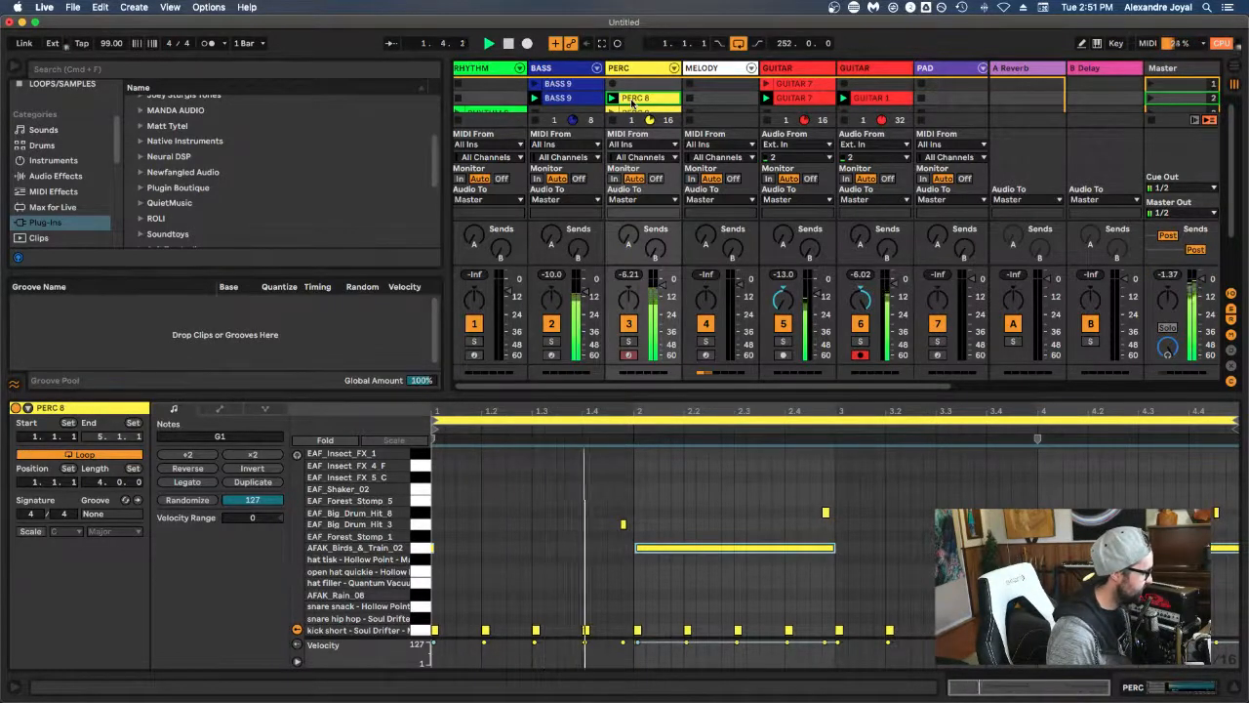
# Step: Move the selection across scene 2 to the PAD track's empty slot and show the PAD device chain
pyautogui.press('Right')
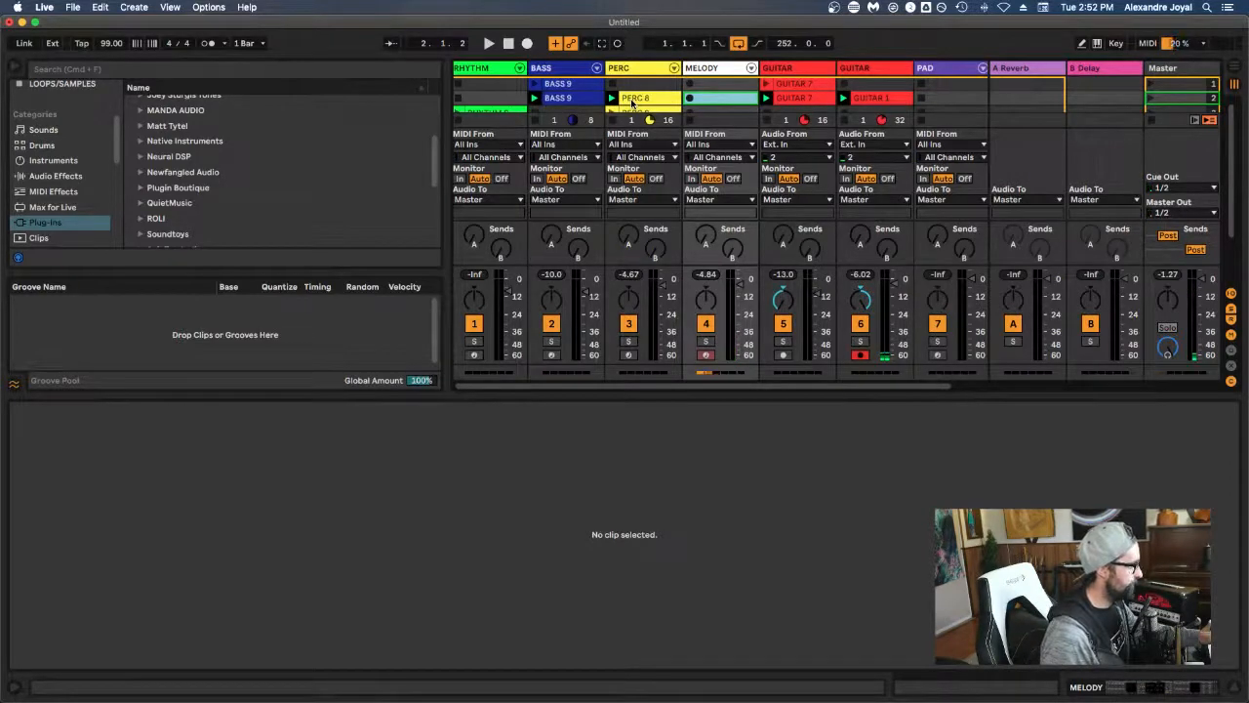
pyautogui.press('Right')
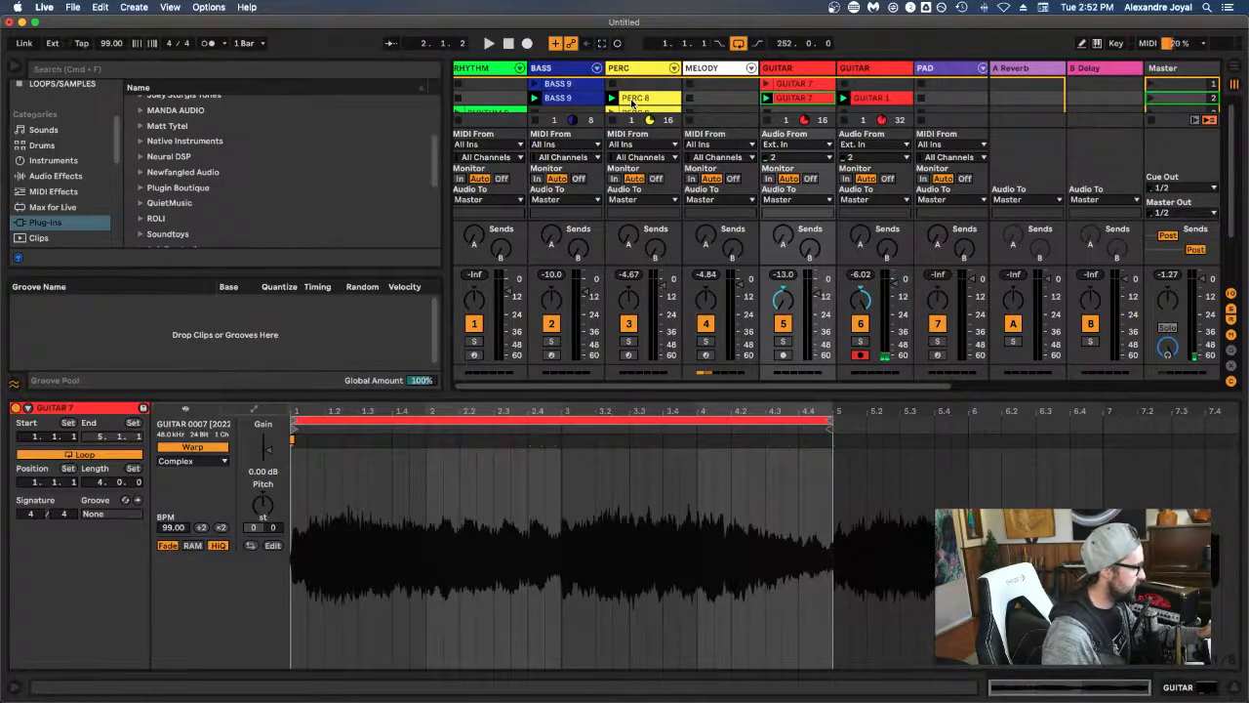
pyautogui.press('Right')
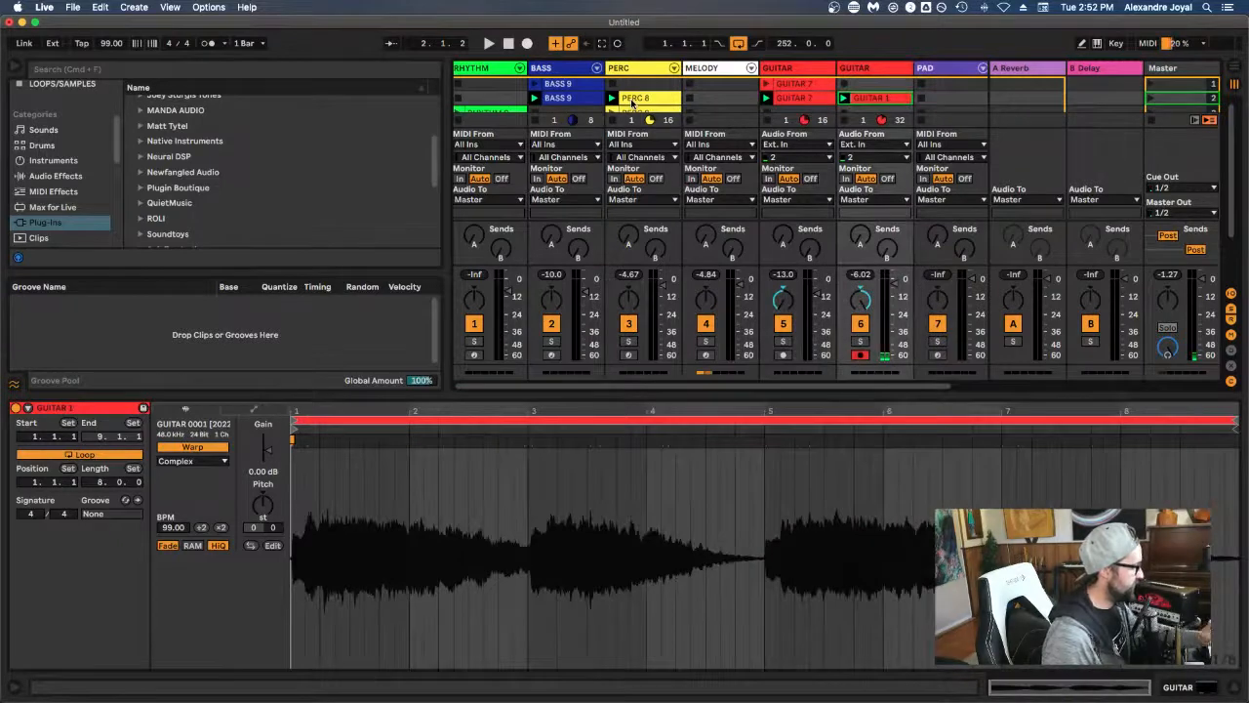
pyautogui.press('Left')
pyautogui.press('Left')
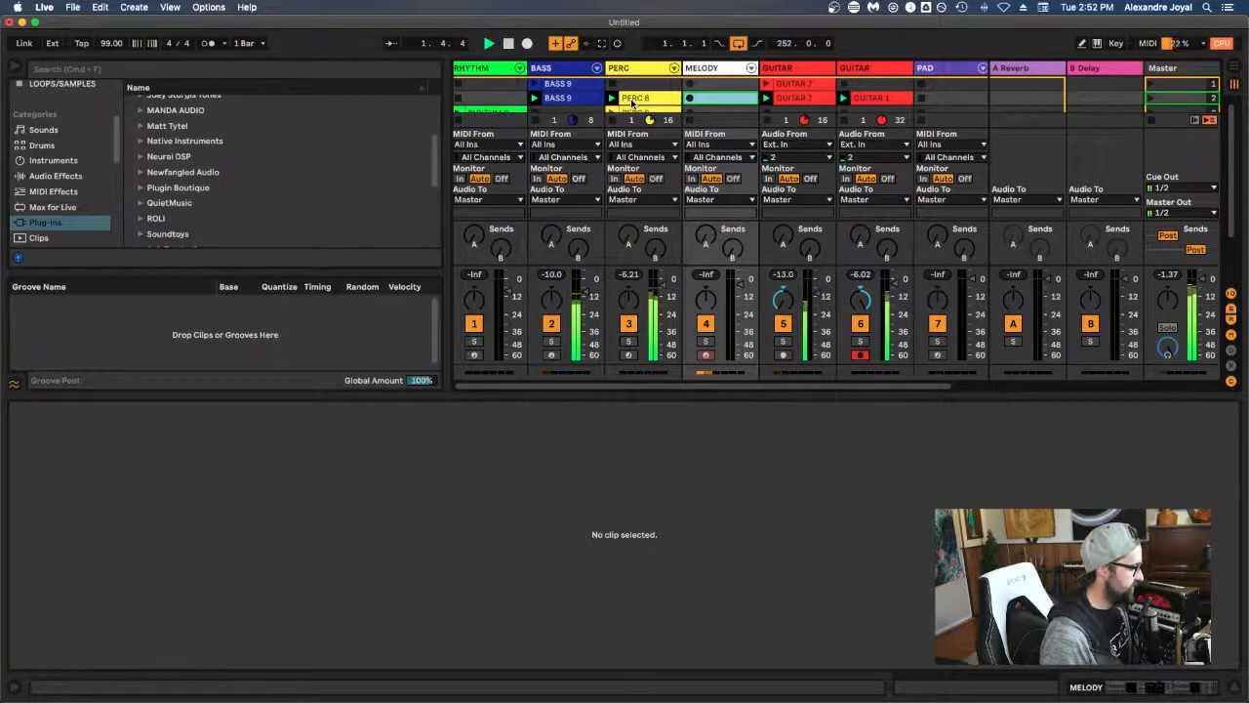
pyautogui.press('Right')
pyautogui.press('Right')
pyautogui.press('Right')
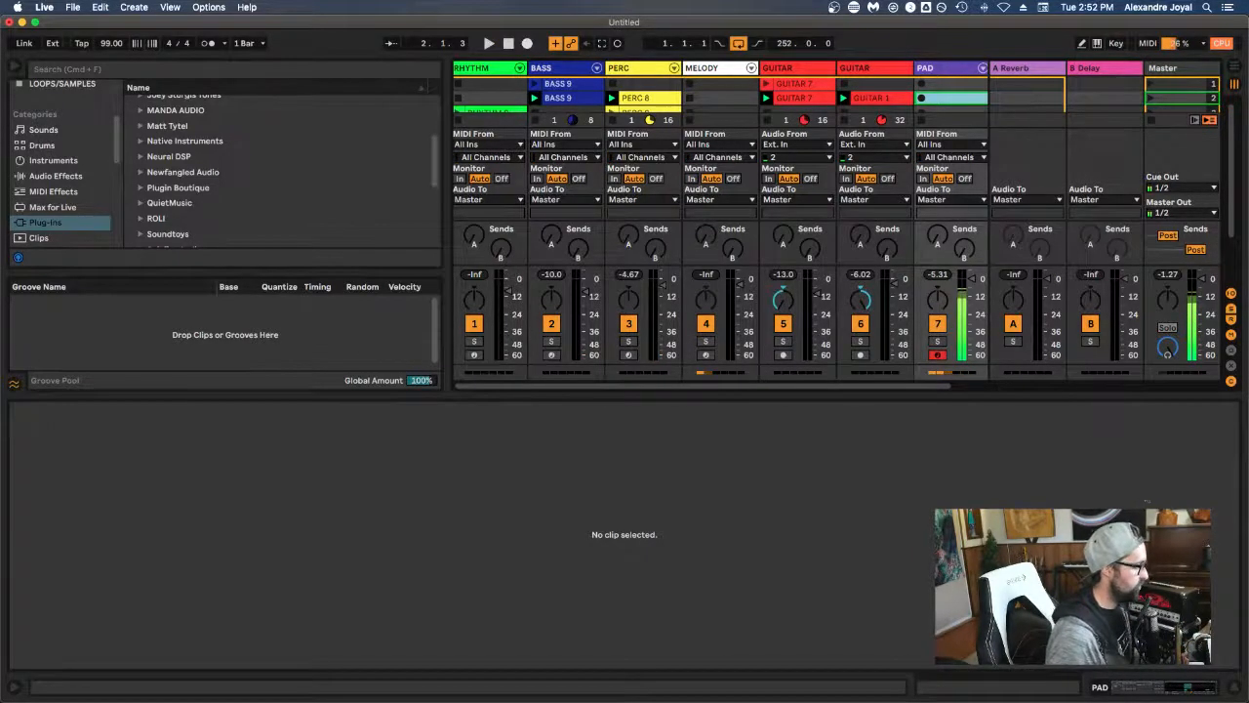
pyautogui.click(1129, 693)
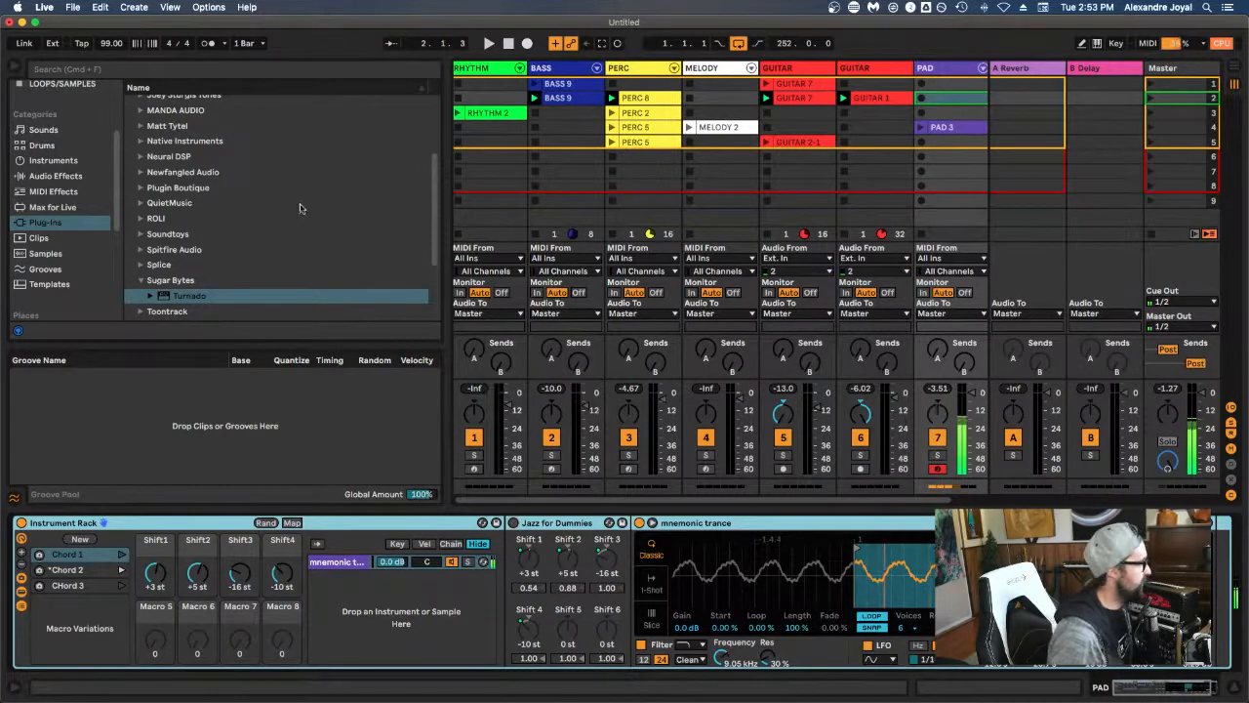
# Step: Look through the browser's Plug-Ins, Sounds and Audio Effects categories and collapse the Utilities folder
pyautogui.scroll(5, 78, 214)
pyautogui.scroll(-2, 78, 213)
pyautogui.click(44, 282)
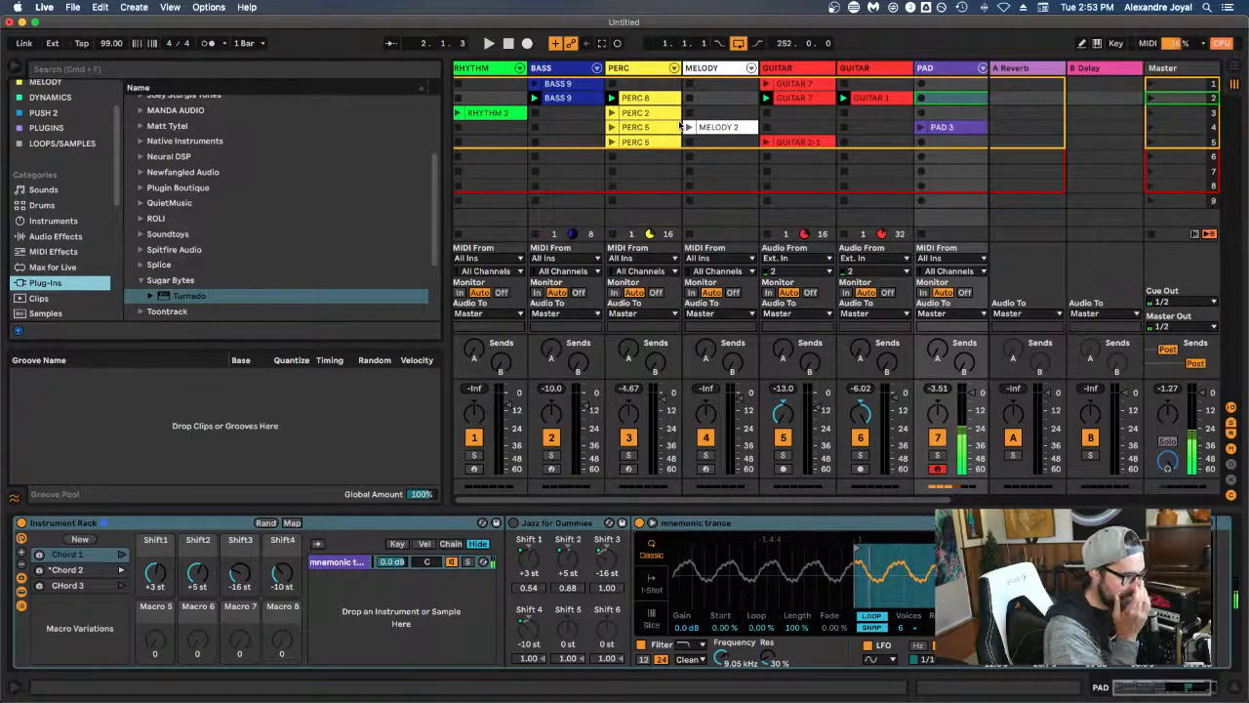
pyautogui.hscroll(3, 795, 200)
pyautogui.hscroll(-3, 793, 193)
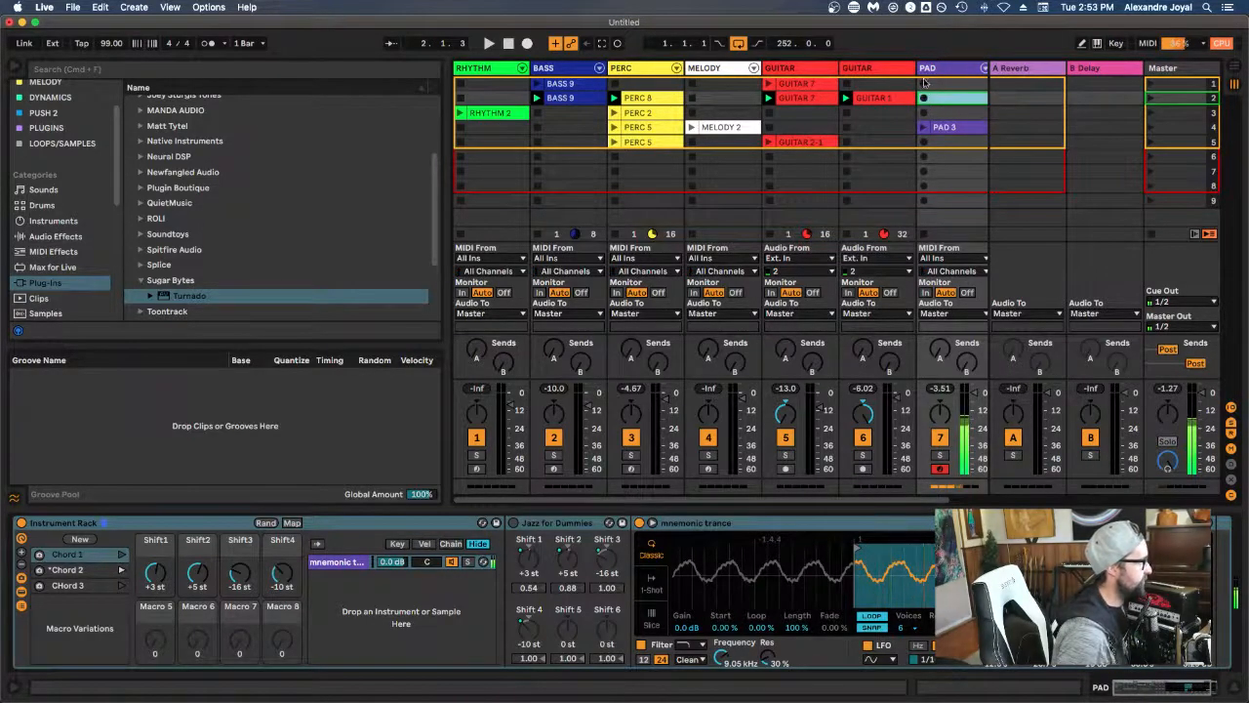
pyautogui.hscroll(1, 928, 73)
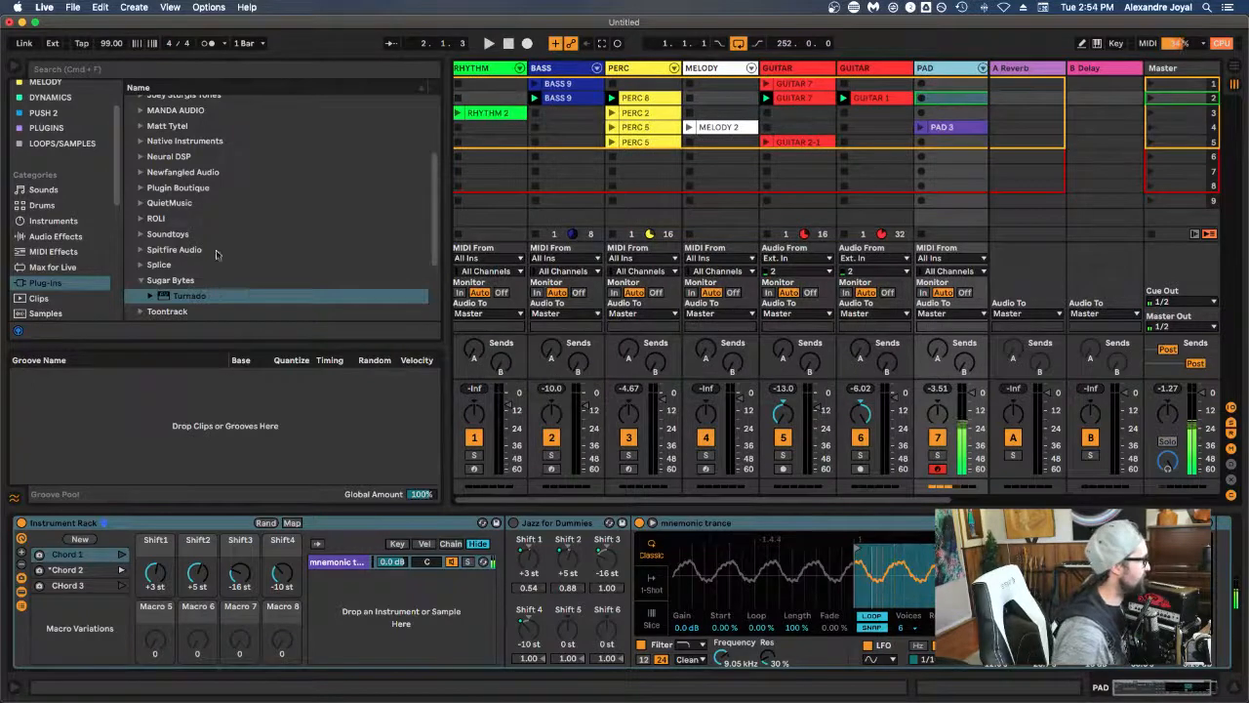
pyautogui.click(44, 189)
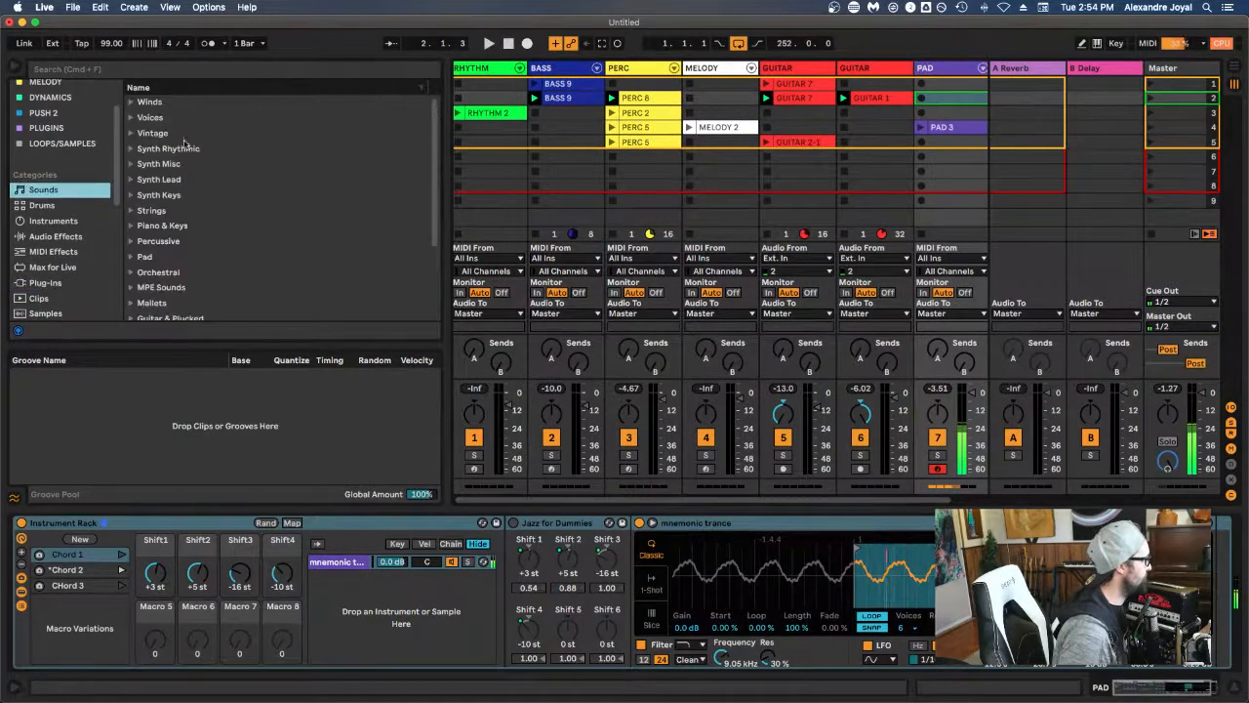
pyautogui.scroll(-5, 179, 135)
pyautogui.scroll(3, 81, 140)
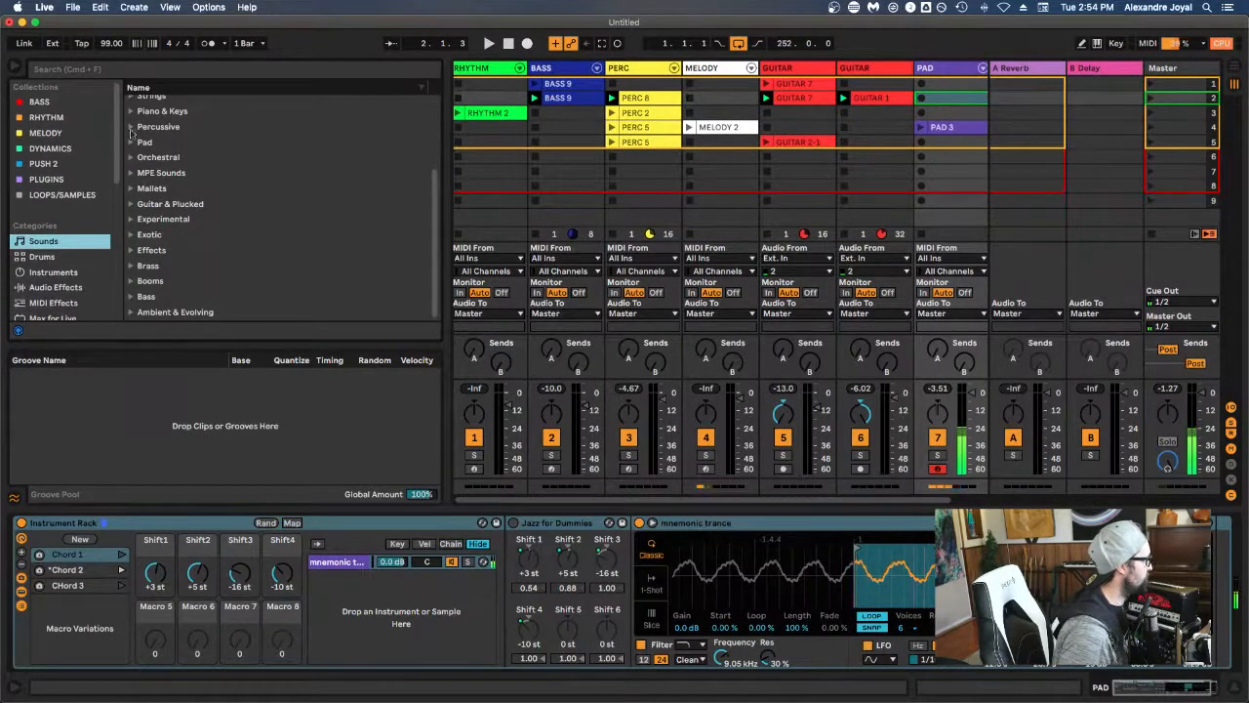
pyautogui.click(54, 288)
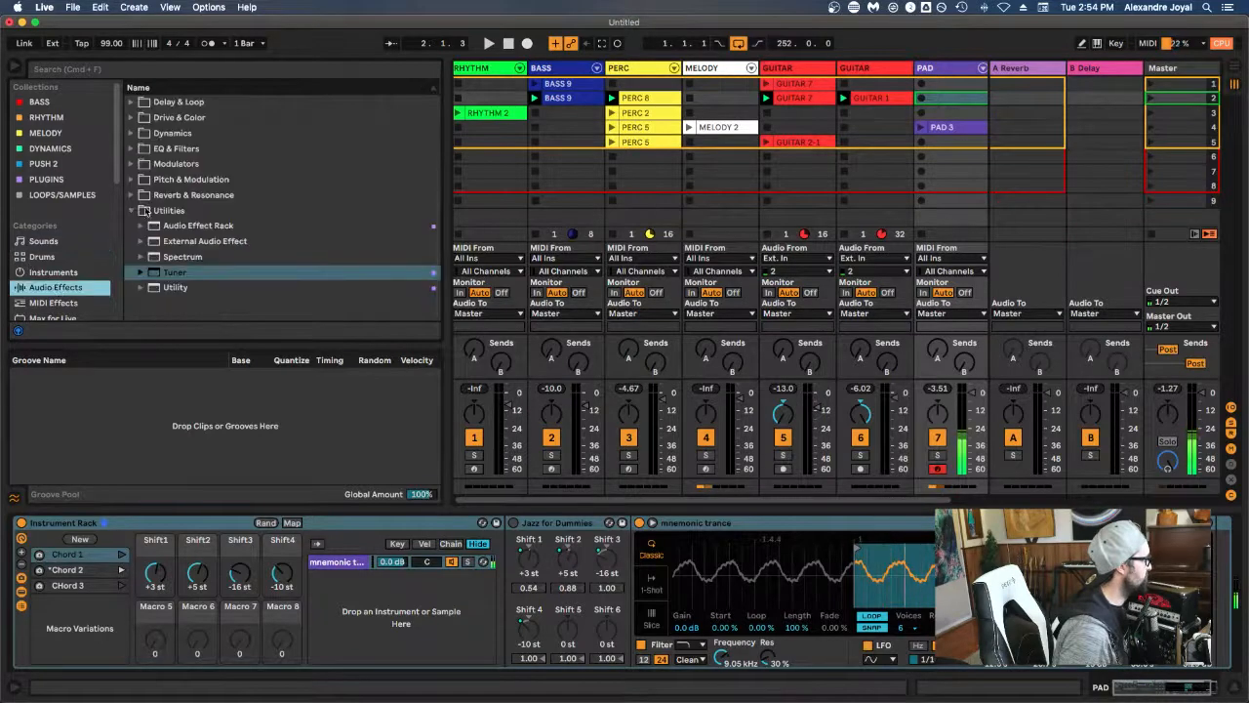
pyautogui.click(134, 211)
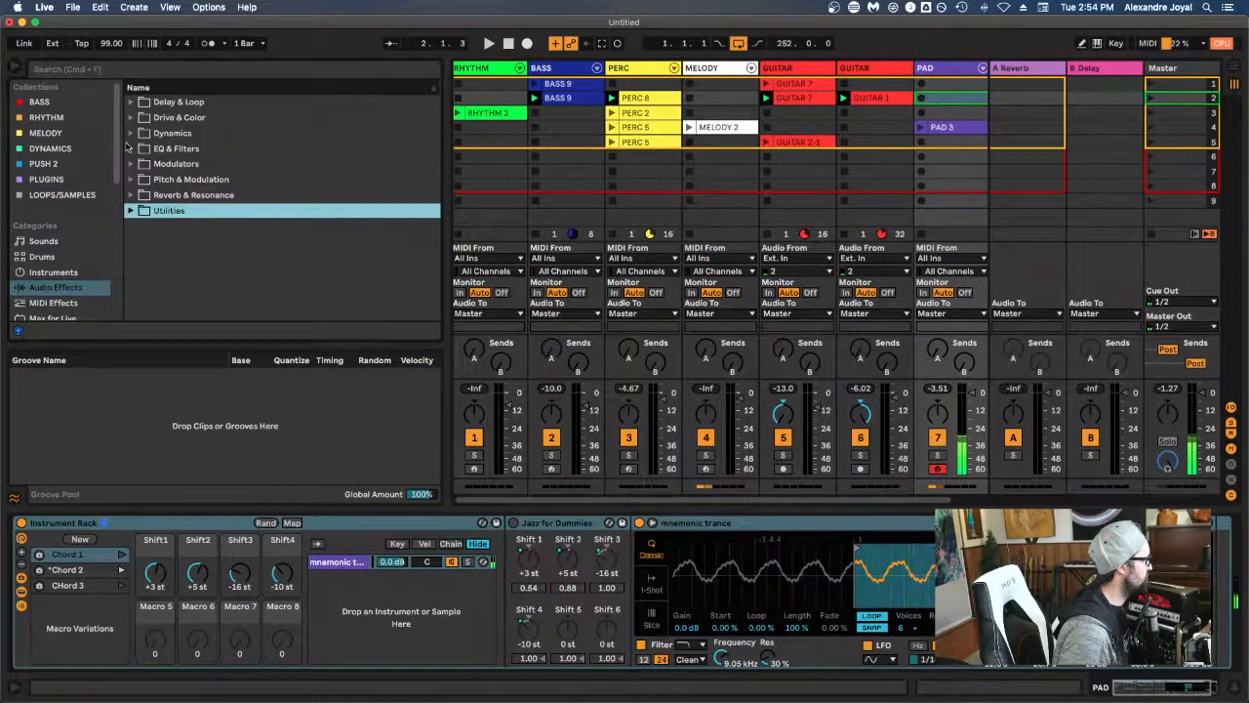
# Step: Browse the Piano & Keys folder in the Sounds category and search it for "road"
pyautogui.click(45, 242)
pyautogui.scroll(-2, 123, 179)
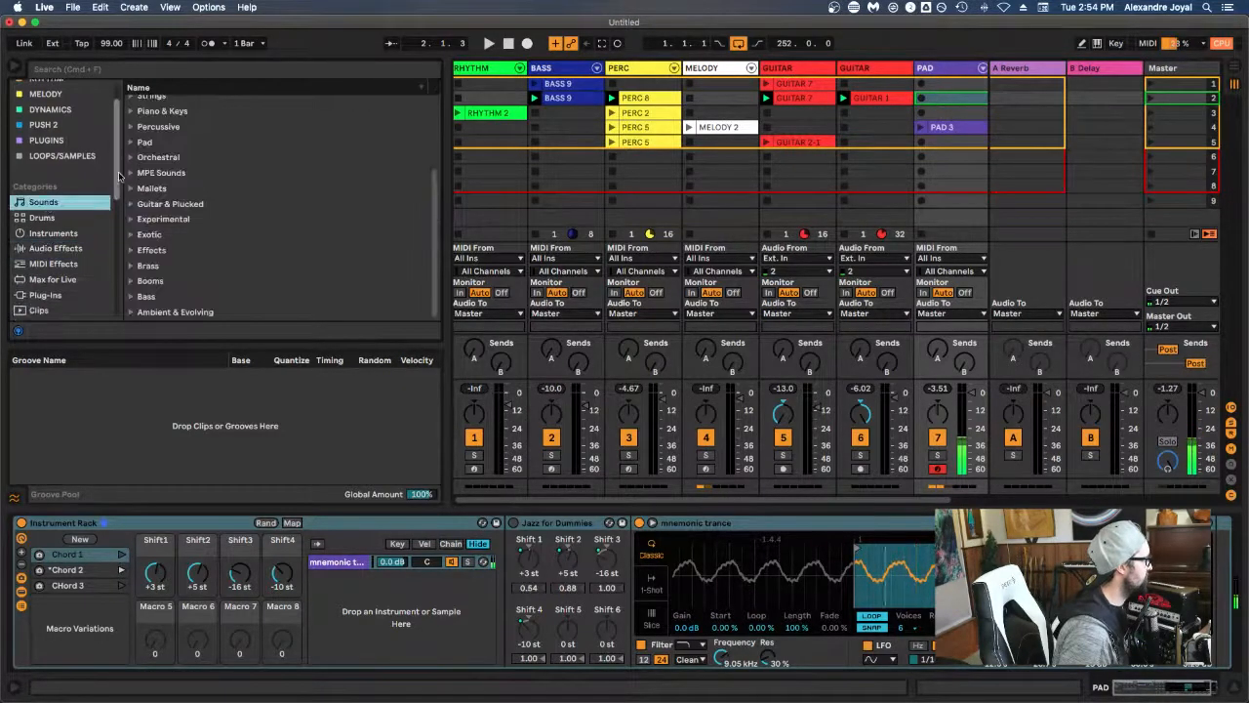
pyautogui.scroll(2, 156, 171)
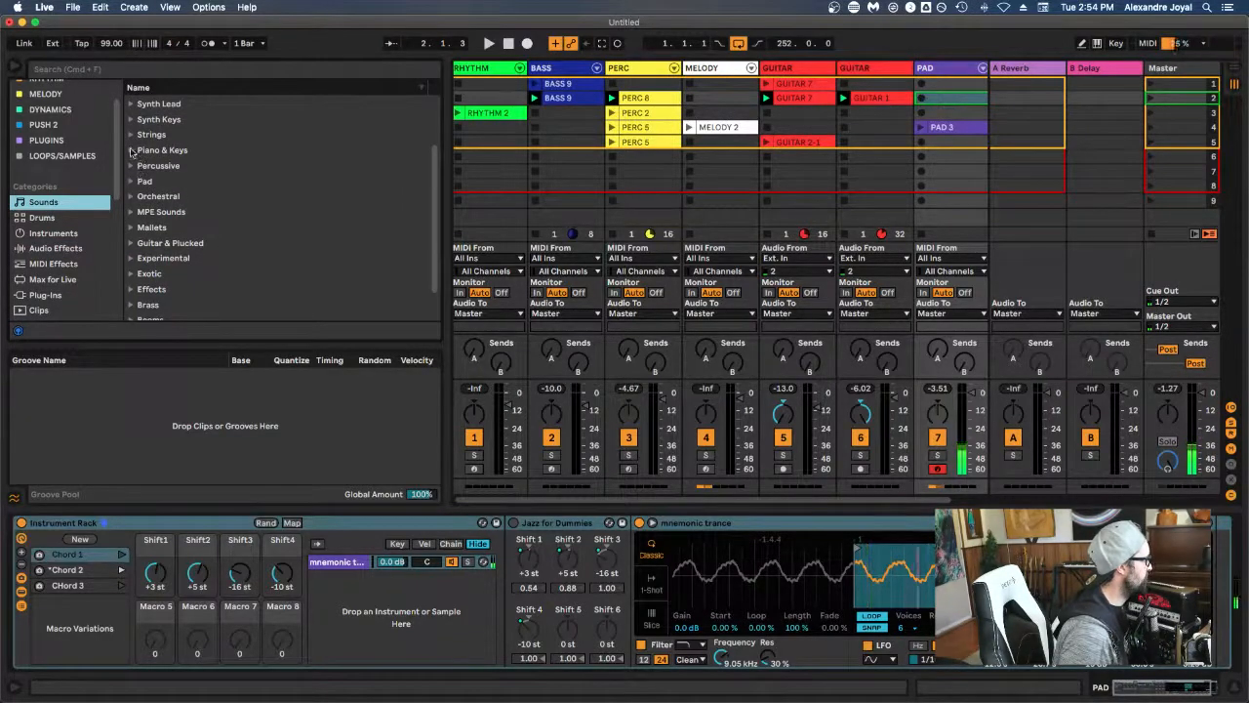
pyautogui.click(132, 151)
pyautogui.click(157, 69)
pyautogui.write('rh')
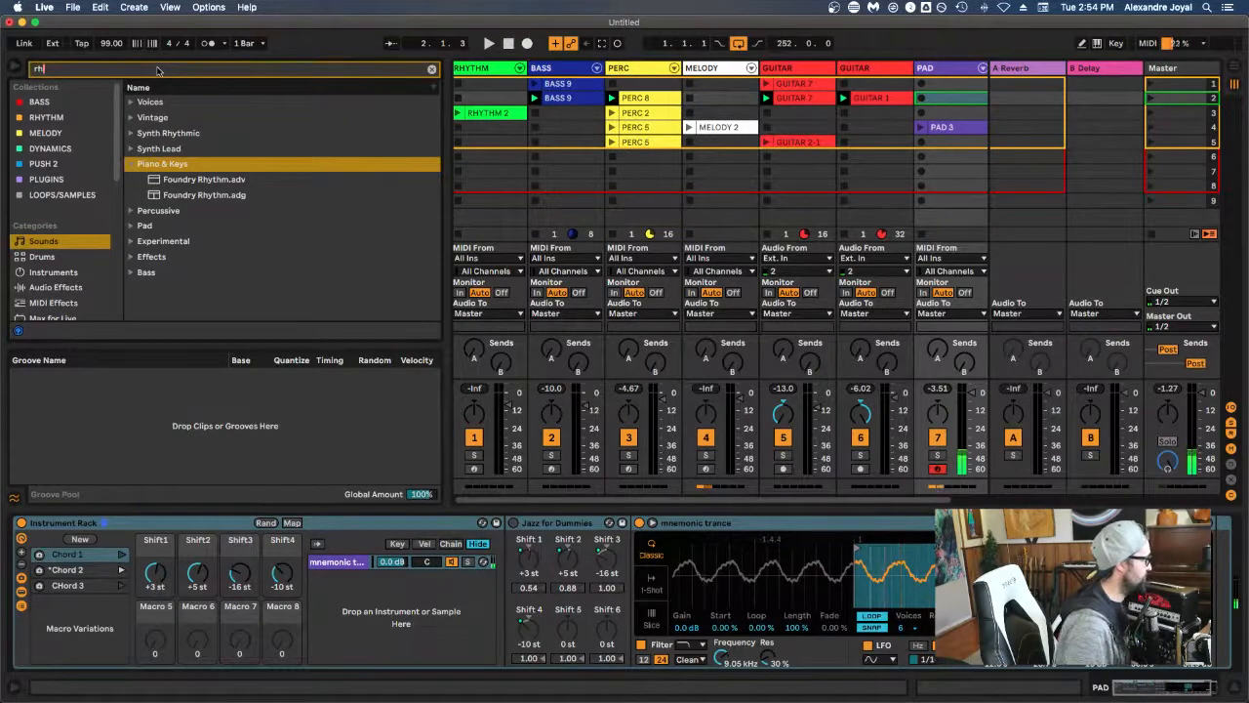
pyautogui.press('BackSpace')
pyautogui.write('oad')
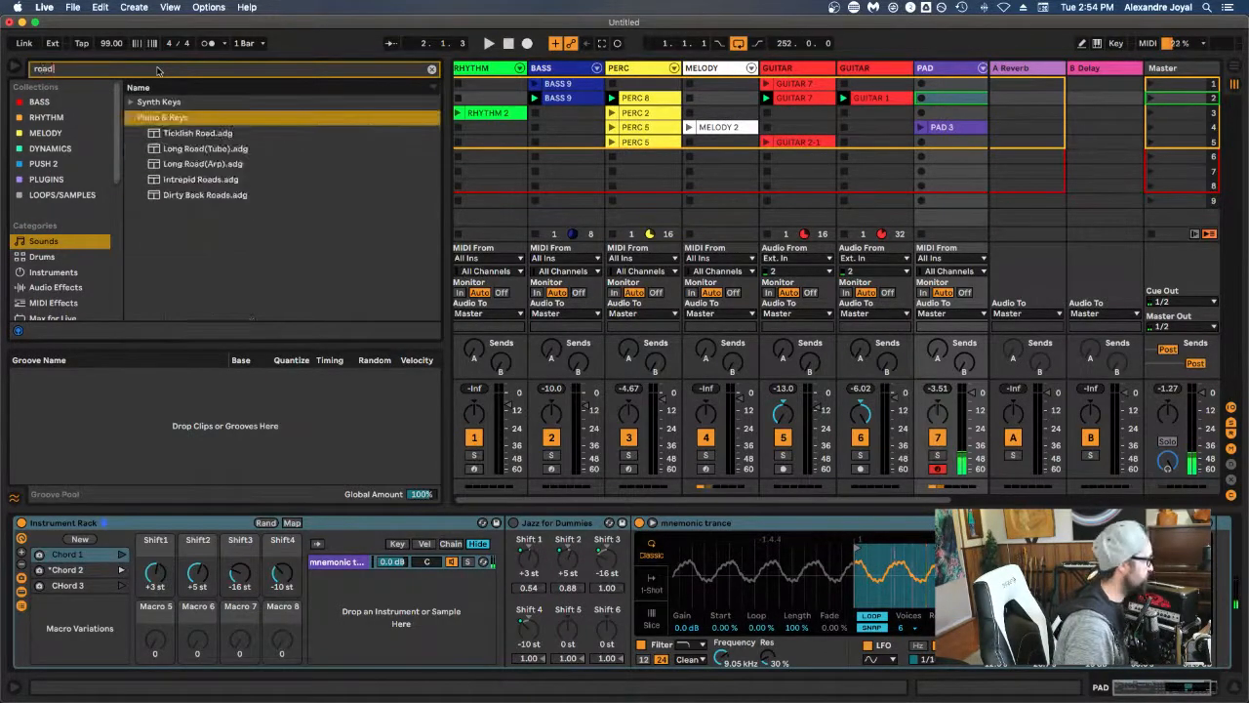
# Step: Preview Dirty Back Roads.adg, load it as a new track after PAD, and arm that track for recording in place of PAD
pyautogui.click(199, 199)
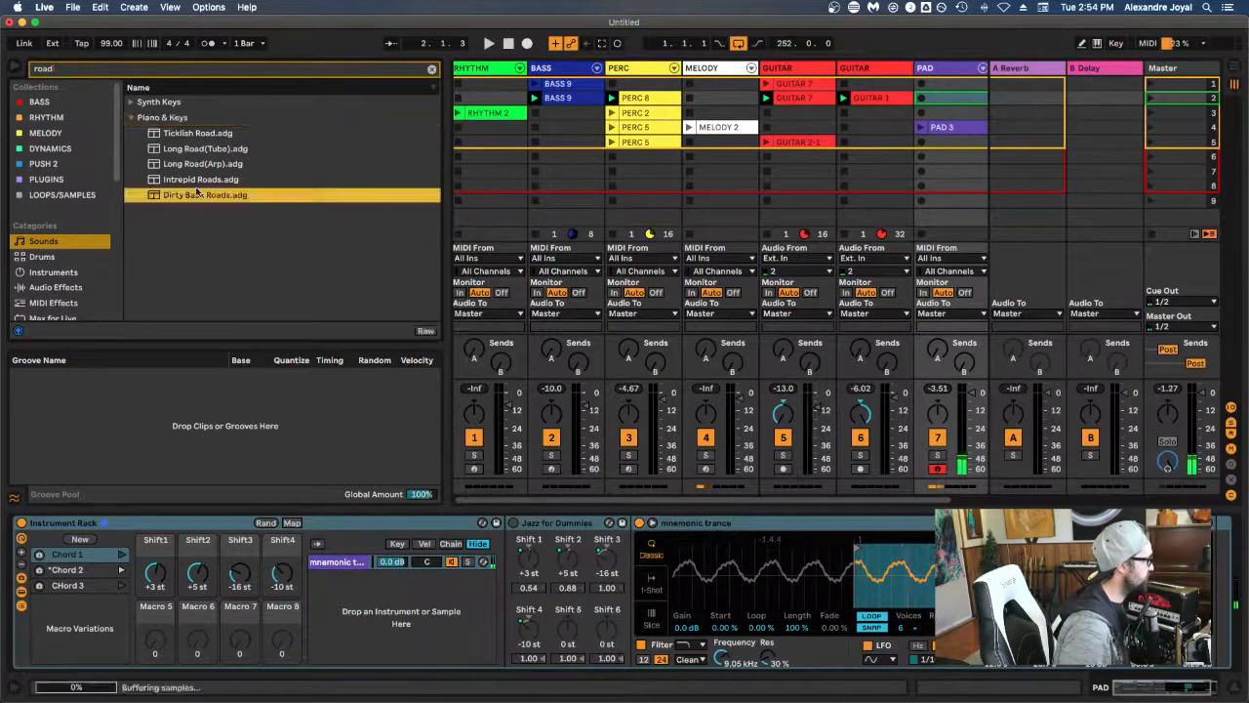
pyautogui.moveTo(195, 196); pyautogui.dragTo(964, 69)
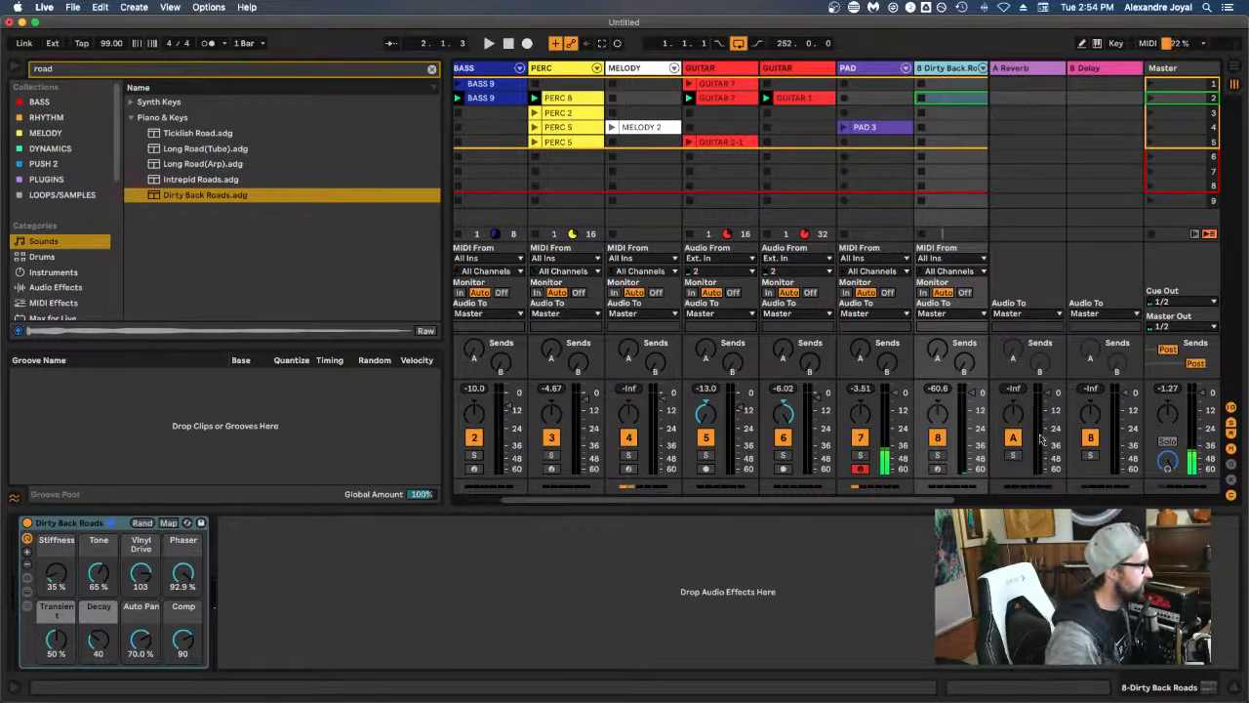
pyautogui.click(937, 469)
pyautogui.click(859, 469)
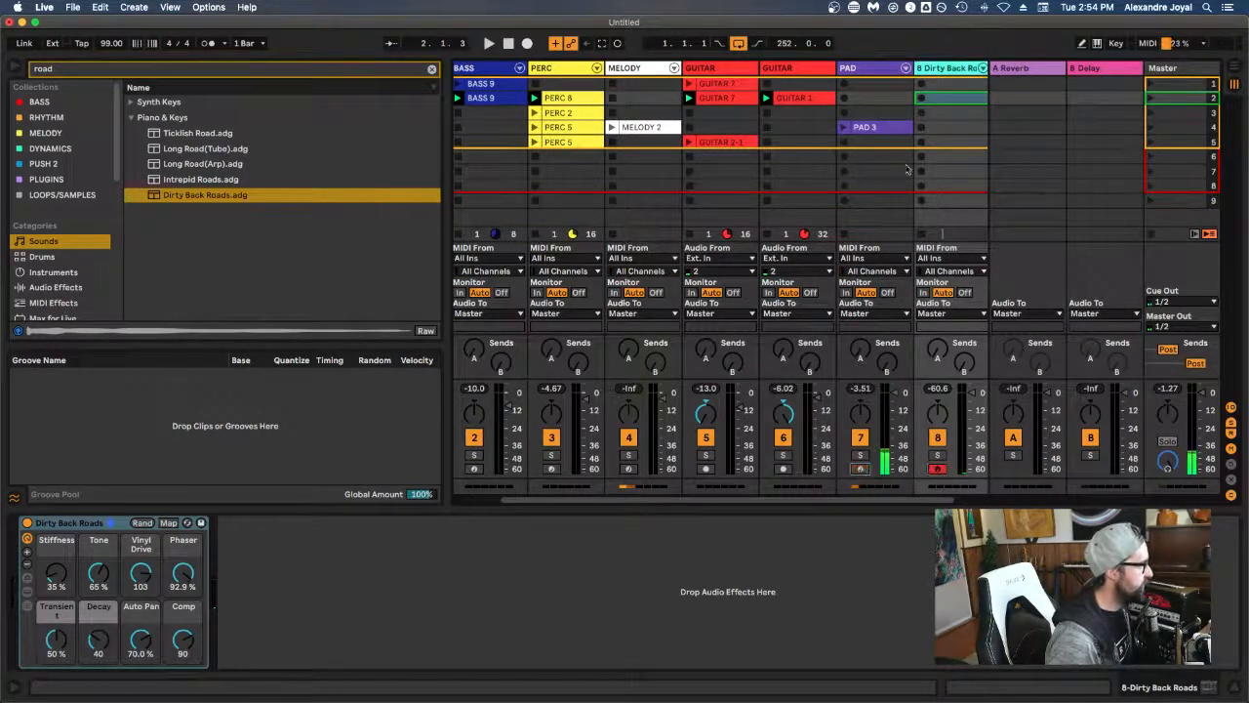
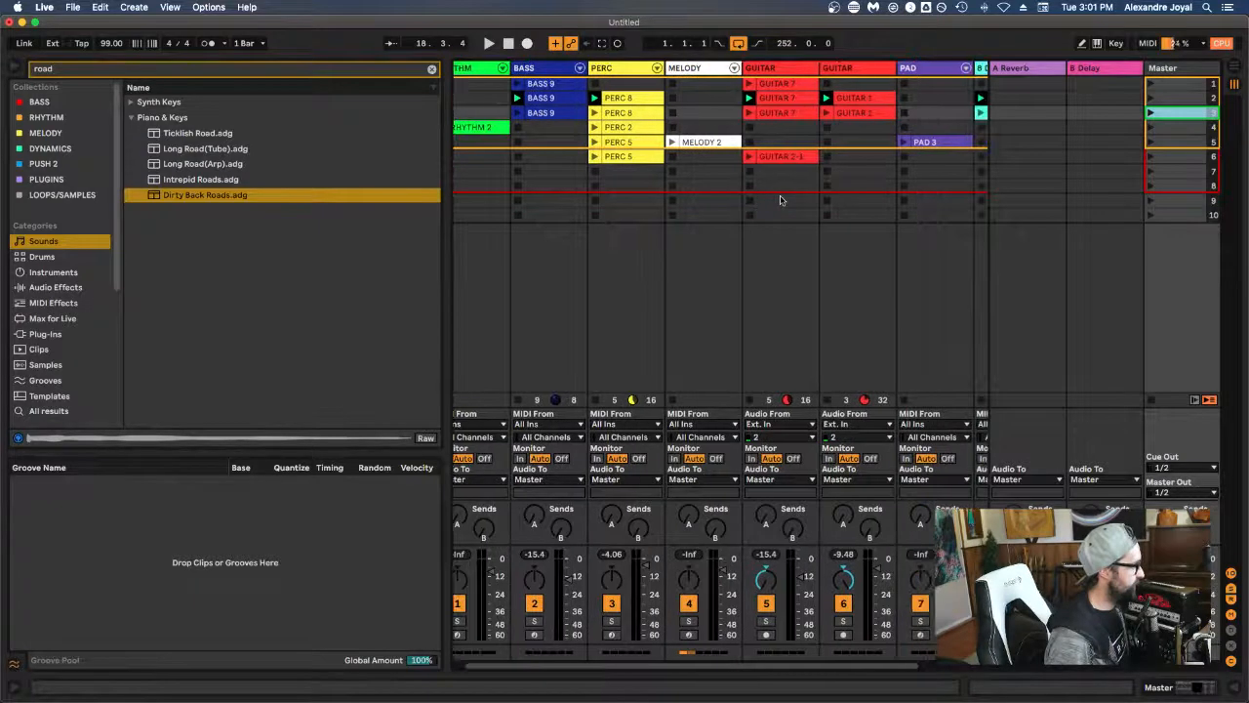
# Step: Check the BASS track soloed during scene 3 playback, unsolo it, and delete its scene 3 BASS 9 clip
pyautogui.hscroll(-2, 830, 371)
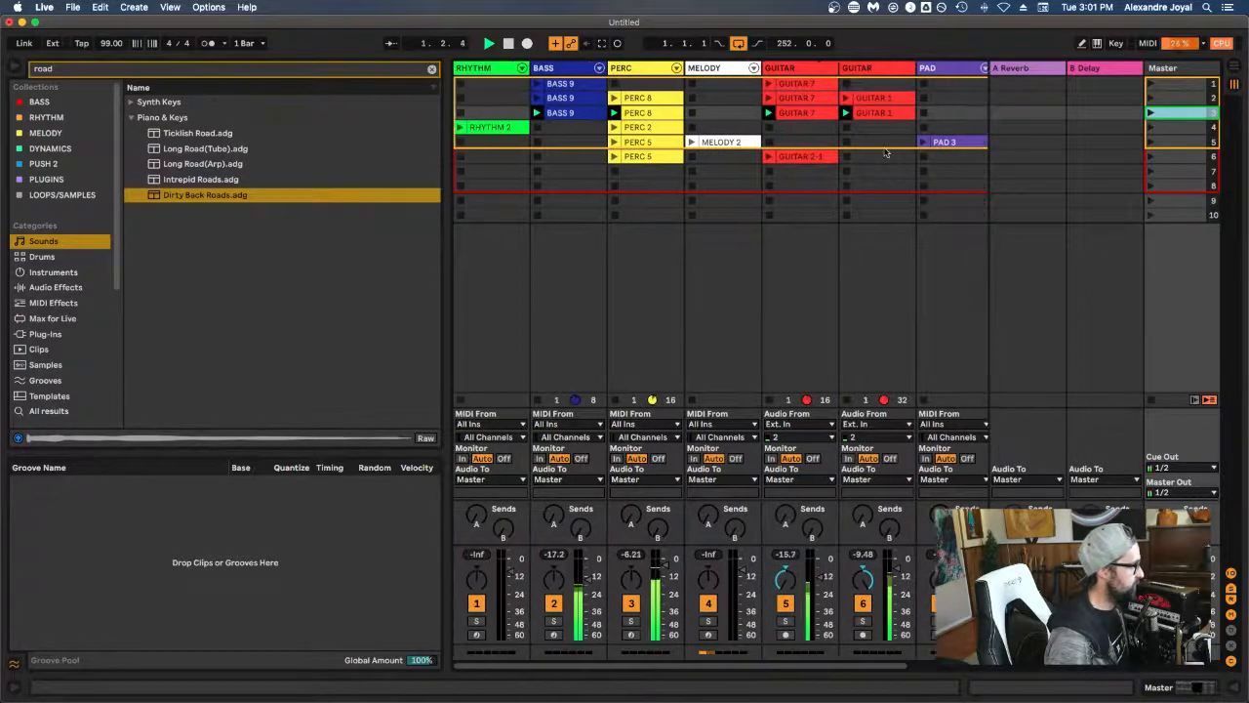
pyautogui.click(553, 621)
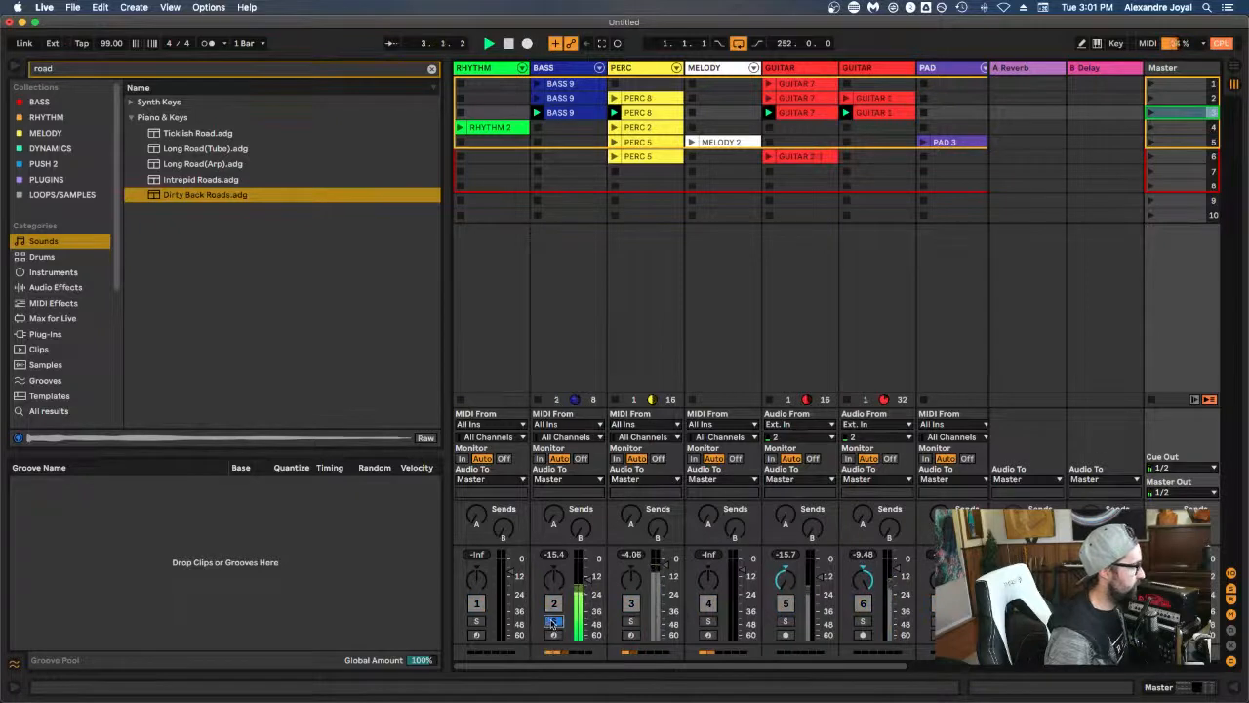
pyautogui.click(554, 620)
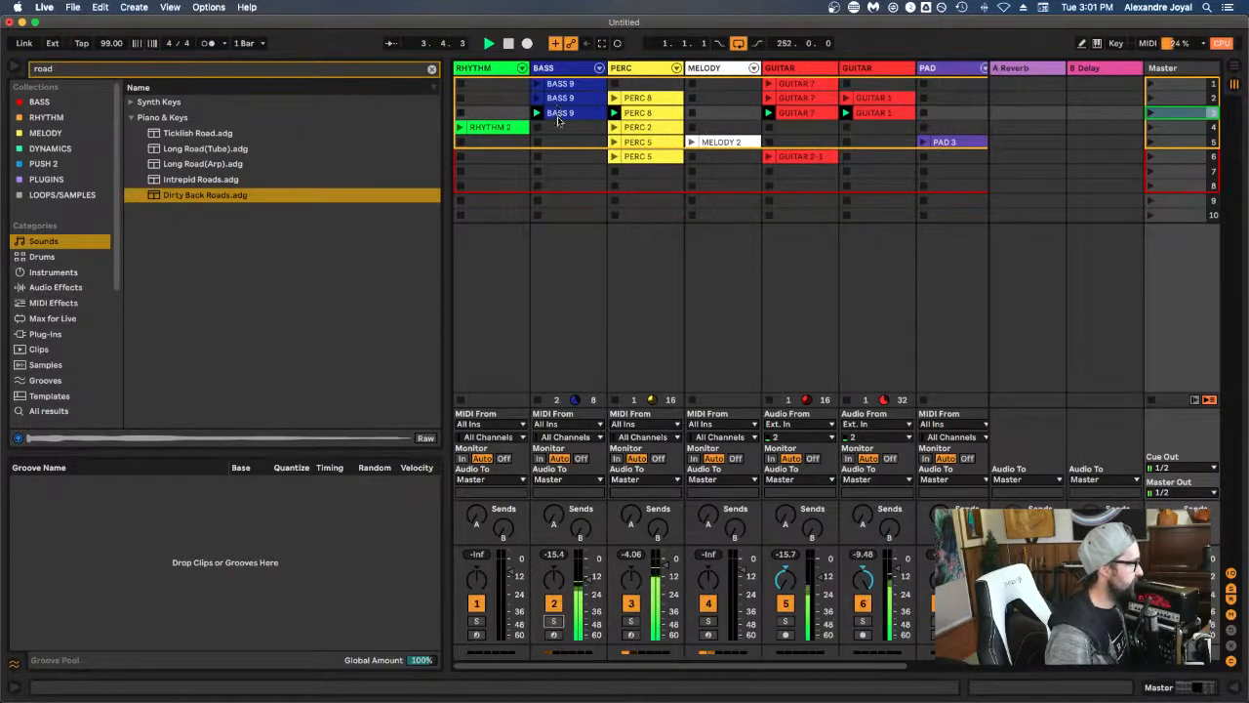
pyautogui.click(560, 113)
pyautogui.press('Delete')
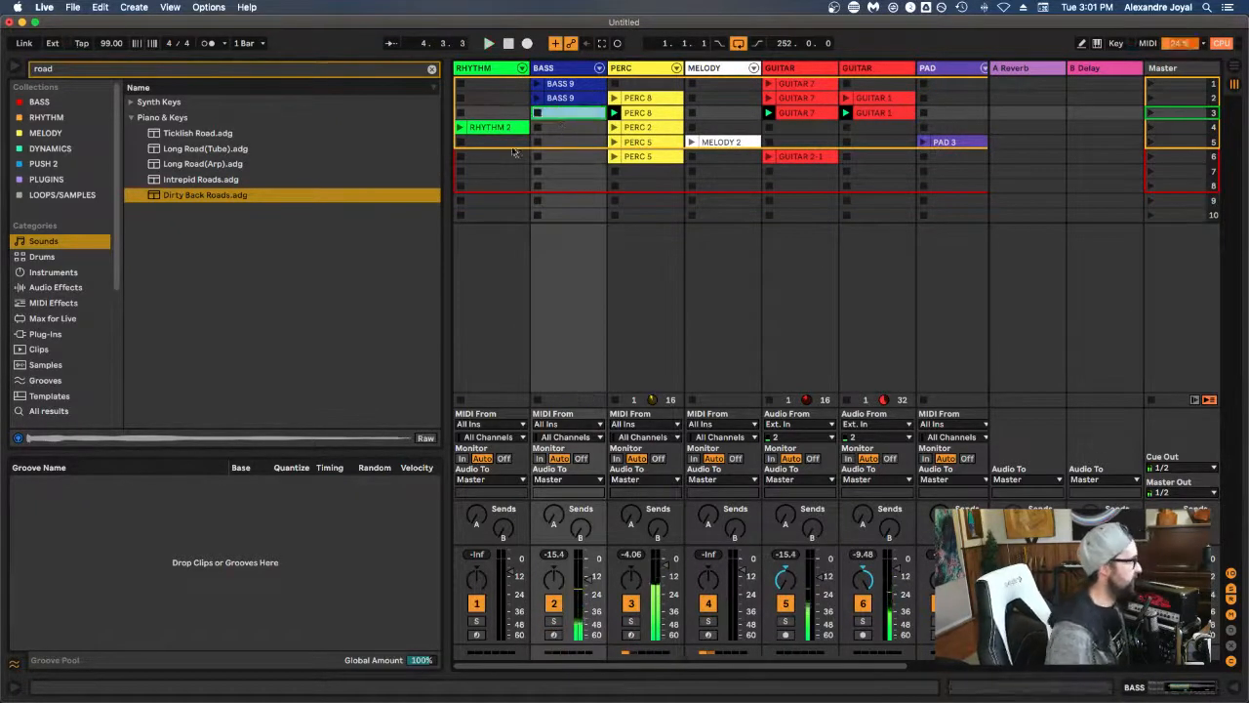
# Step: Clear the browser search and load Mookie Bass.adg from the BASS collection onto a new MIDI track after Dirty Back Roads
pyautogui.click(431, 70)
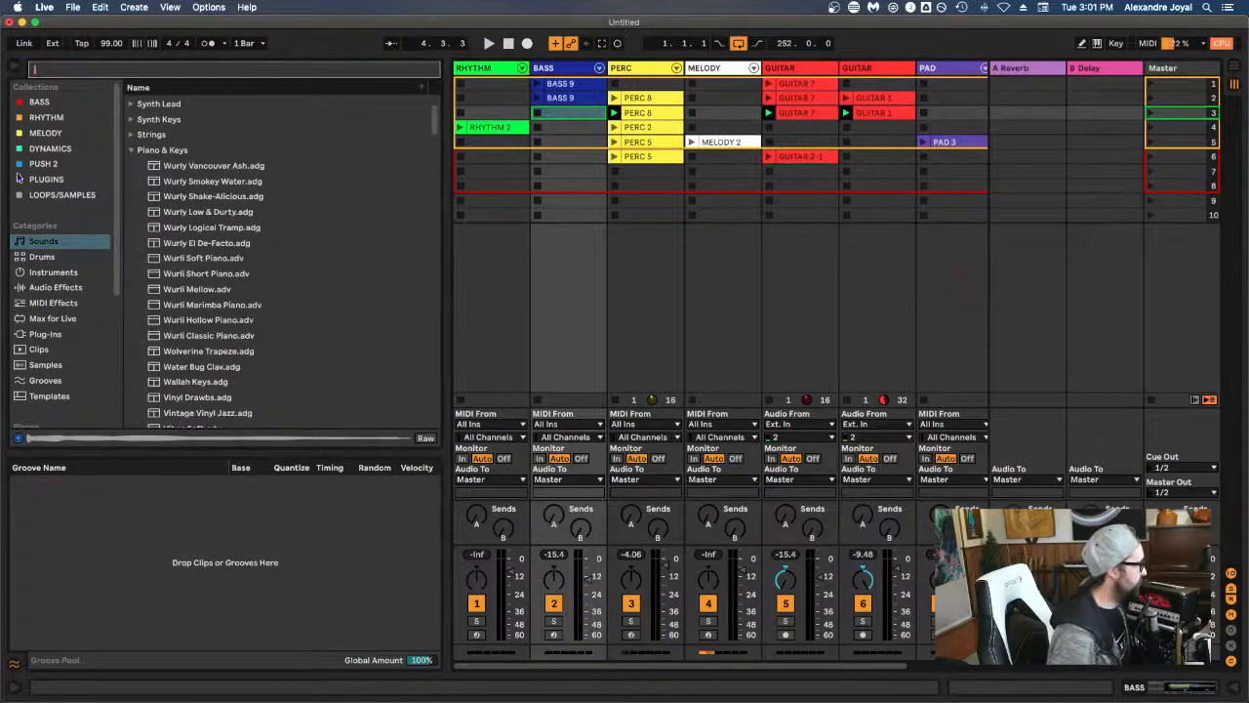
pyautogui.click(39, 102)
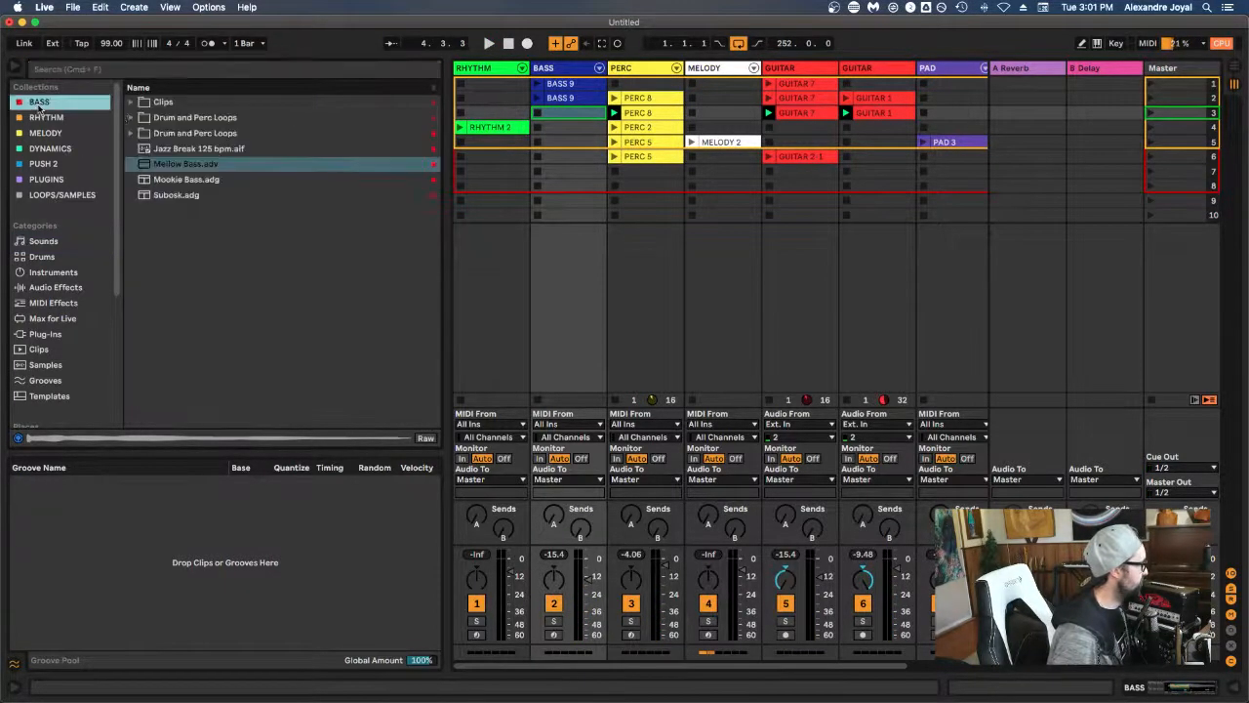
pyautogui.click(169, 185)
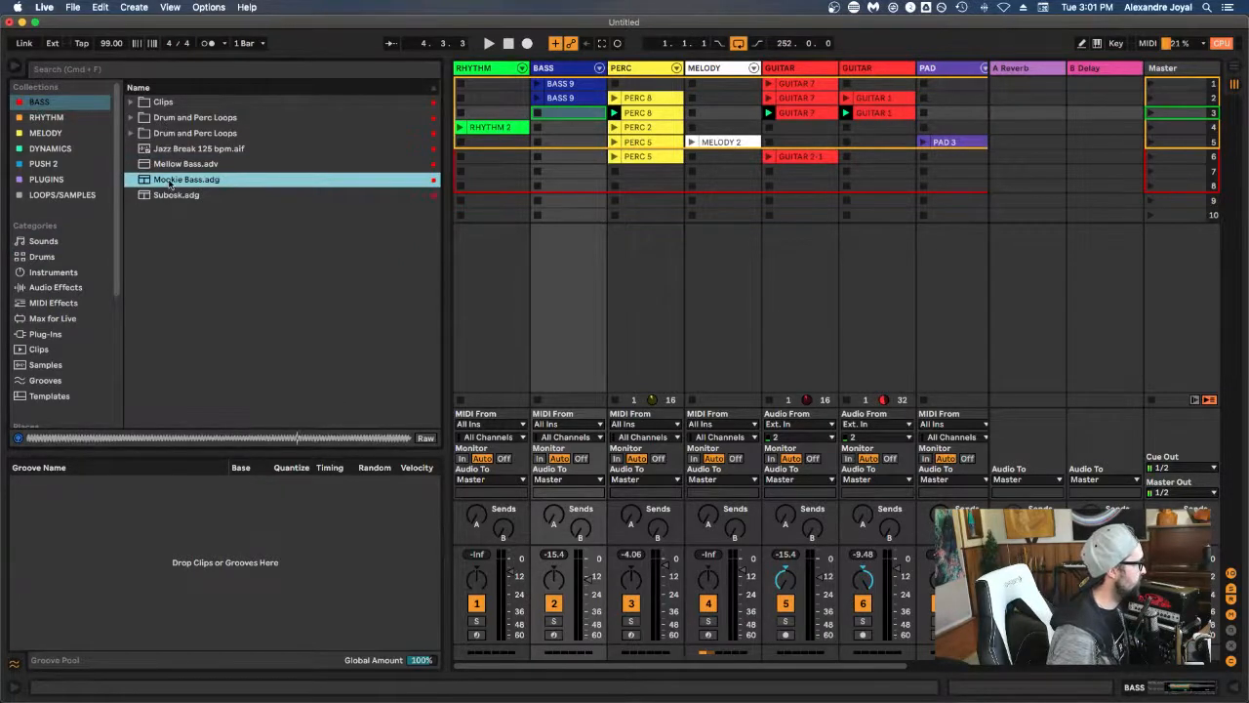
pyautogui.hscroll(3, 585, 185)
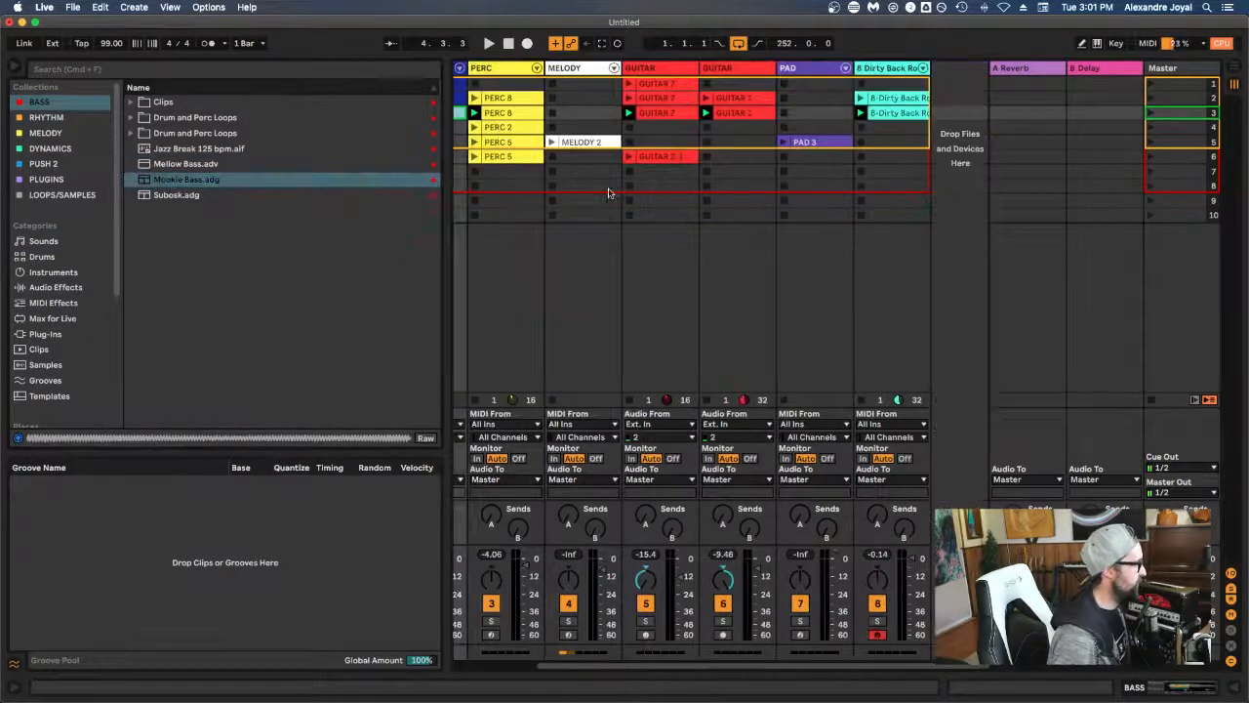
pyautogui.moveTo(173, 179); pyautogui.dragTo(957, 68)
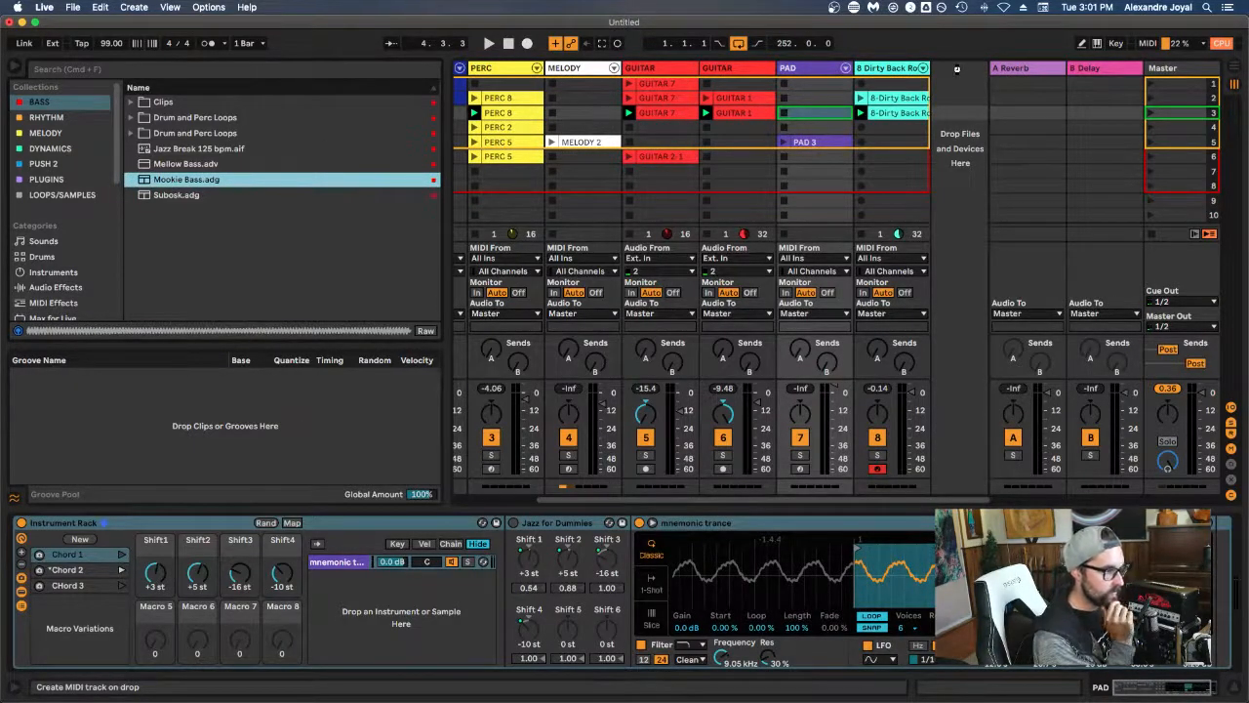
pyautogui.moveTo(960, 73); pyautogui.dragTo(959, 73)
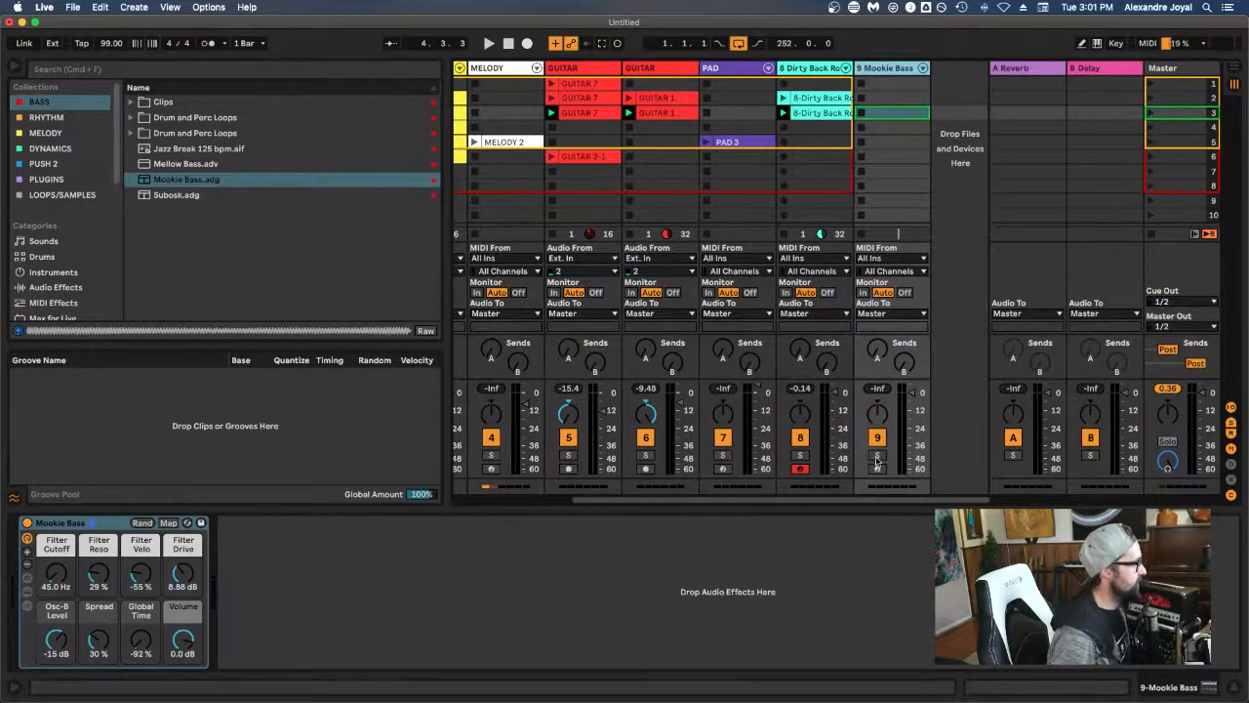
# Step: Arm Mookie Bass in place of Dirty Back Roads, rehearse over the playing loops, and record a bass clip into its scene 3 slot
pyautogui.click(801, 469)
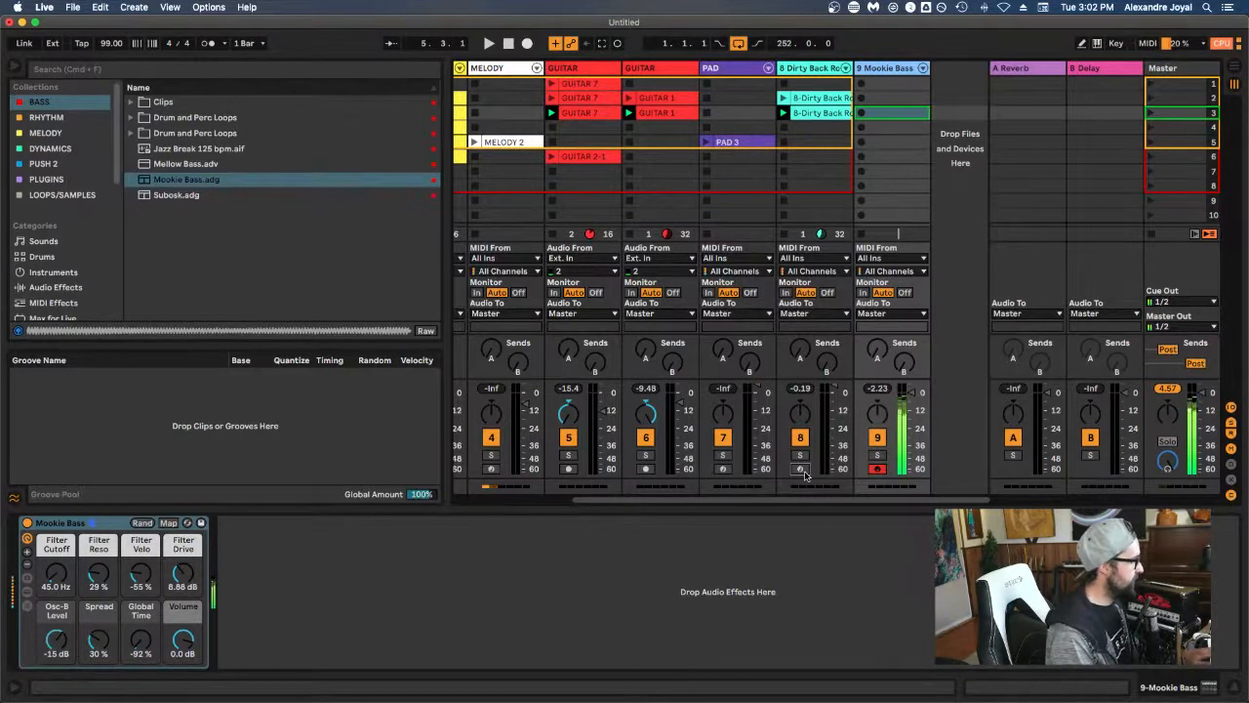
pyautogui.hscroll(-3, 805, 476)
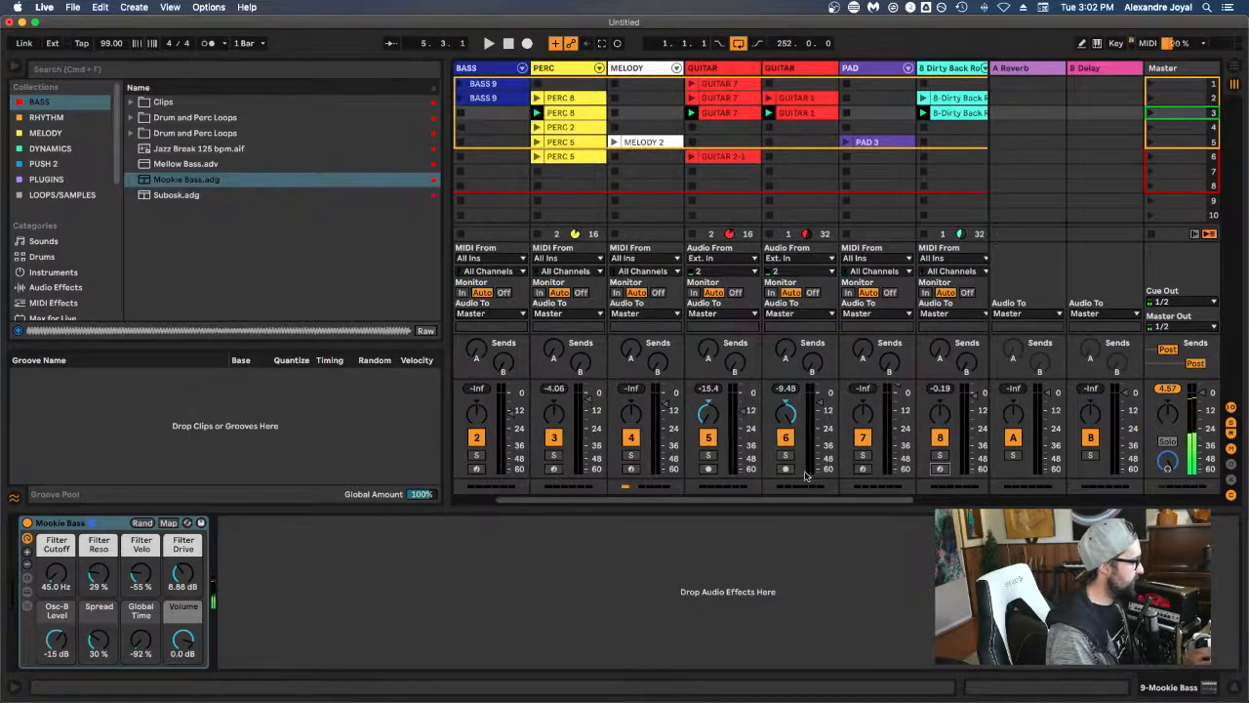
pyautogui.press('space')
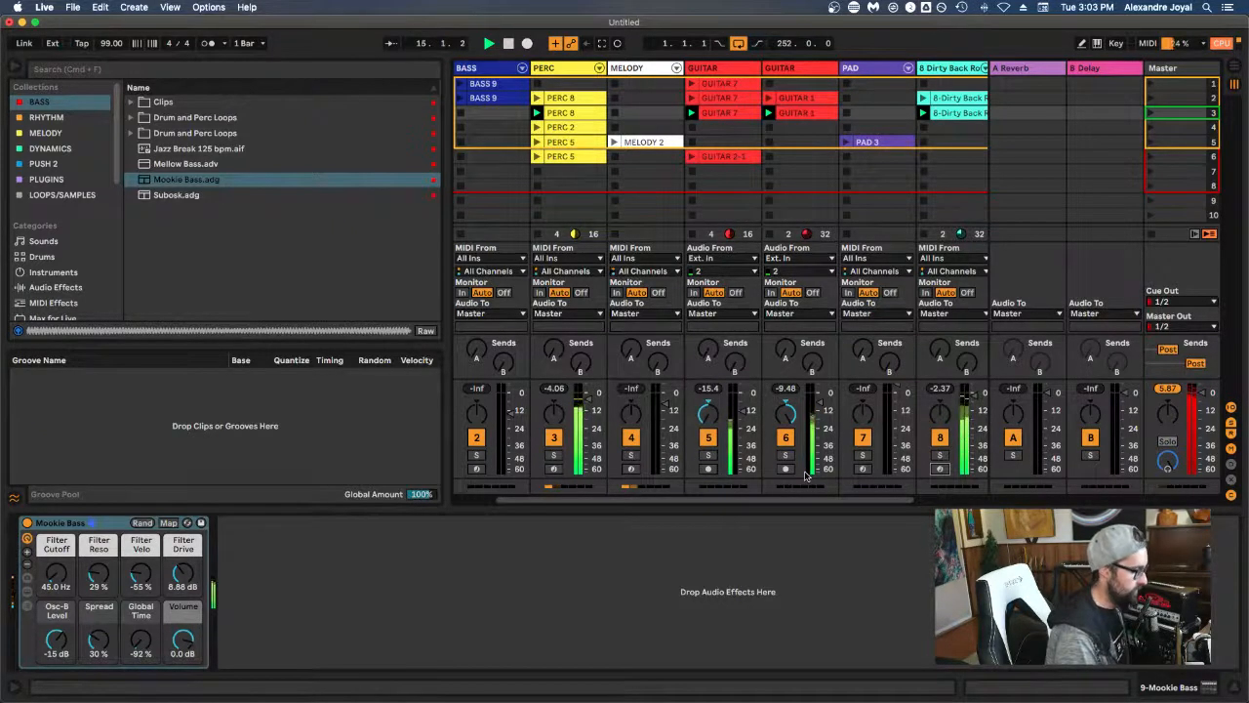
pyautogui.press('space')
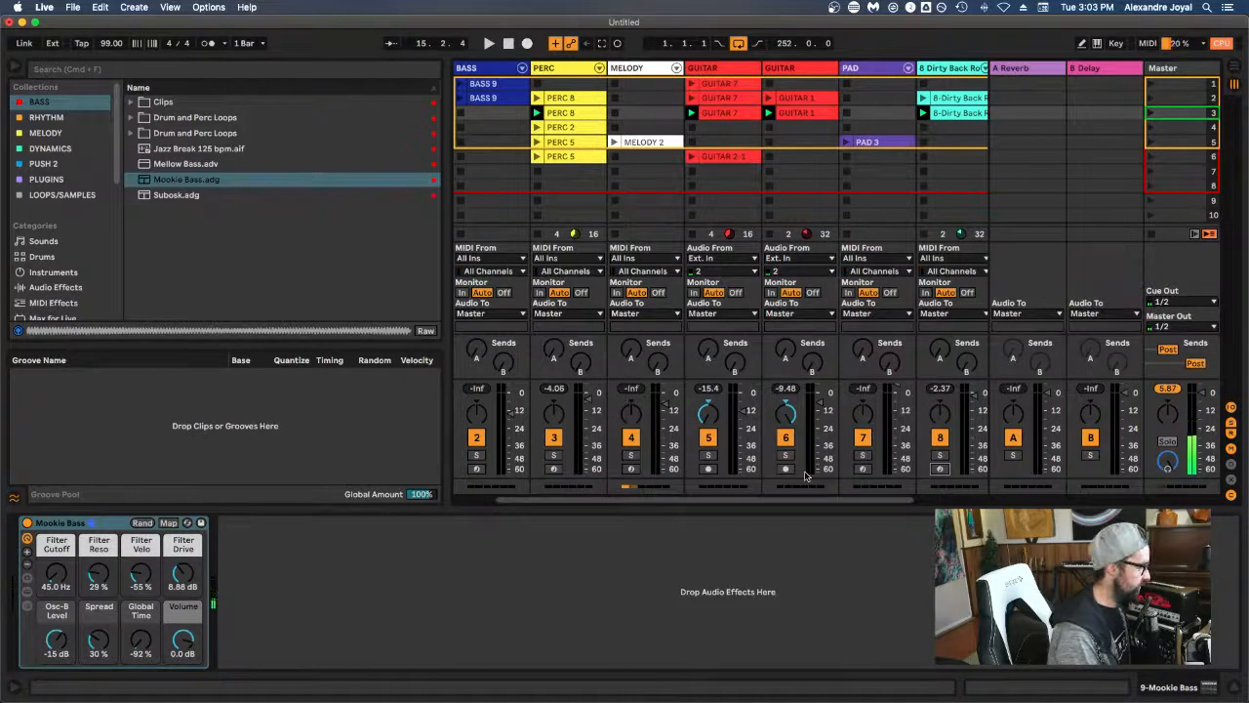
pyautogui.hscroll(5, 780, 371)
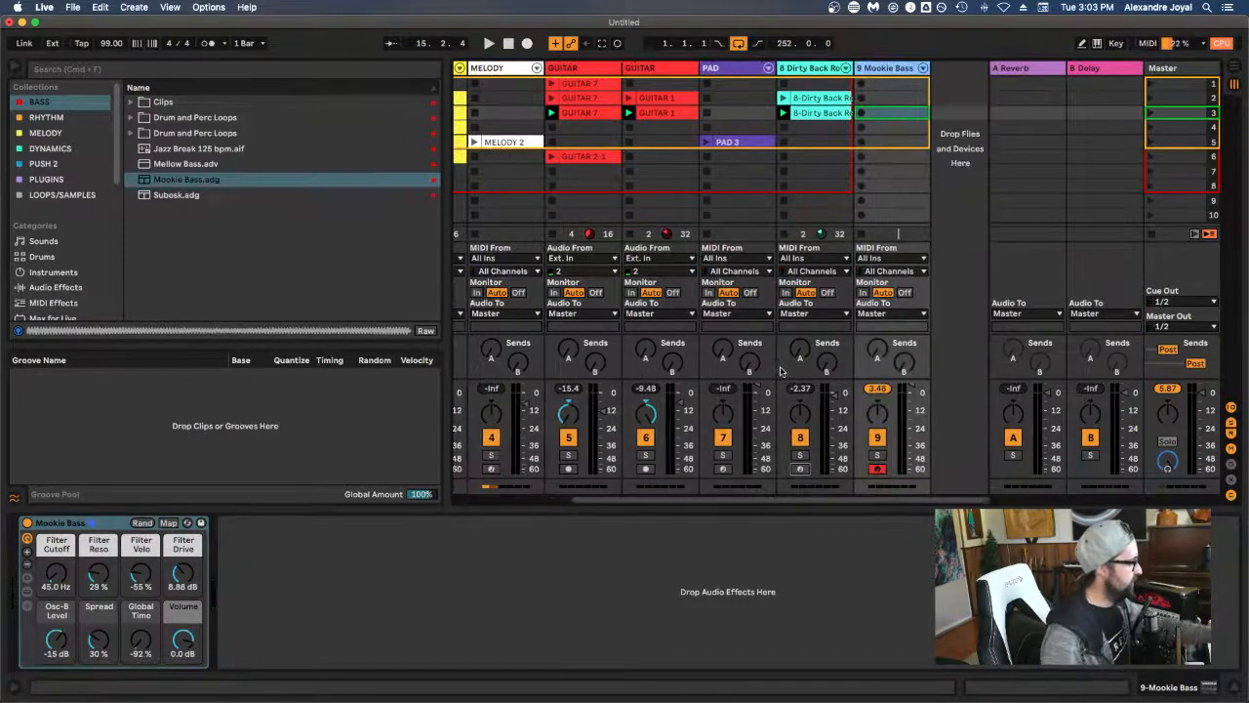
pyautogui.press('Return')
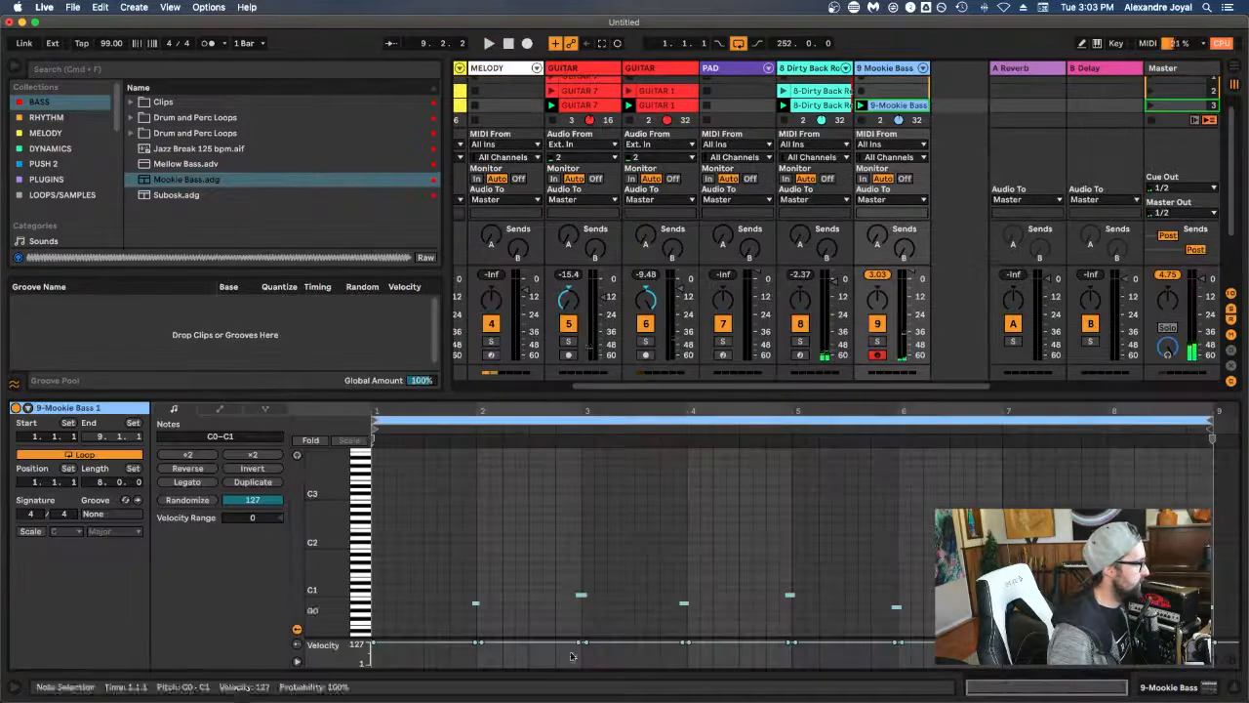
# Step: Open the scene 3 Mookie Bass clip's notes and transpose the long C0 note in bar 5 up to F0
pyautogui.doubleClick(884, 113)
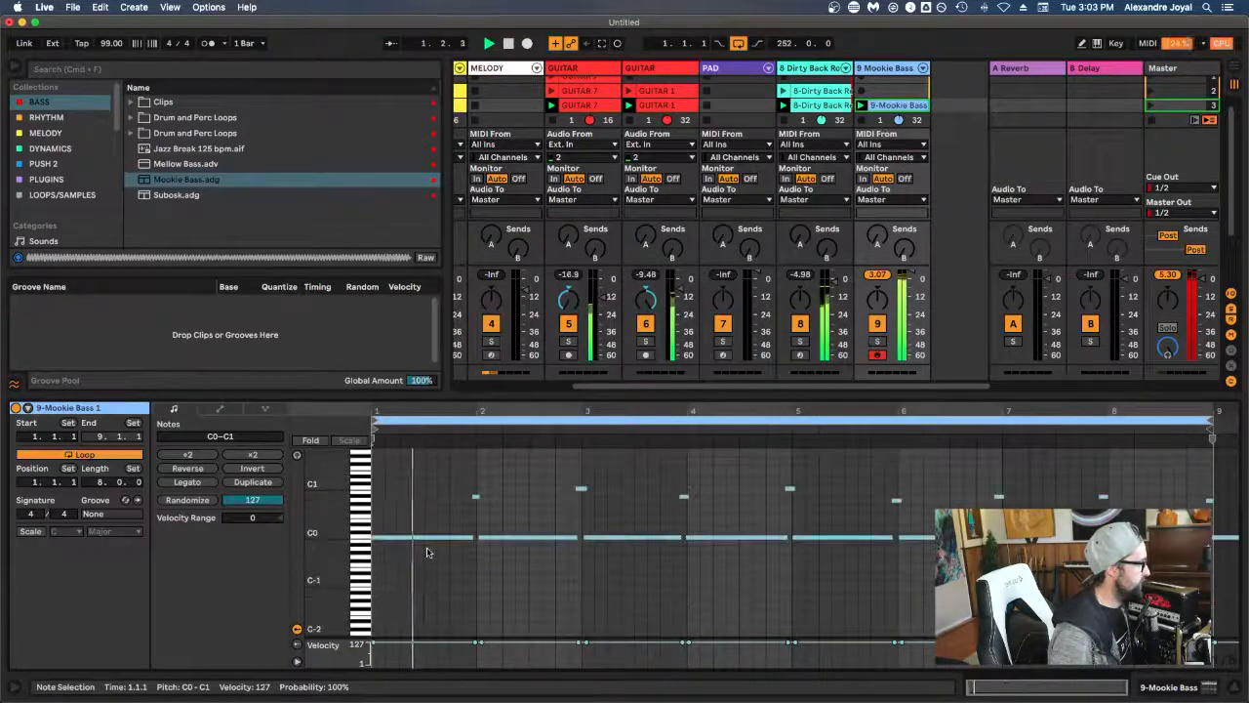
pyautogui.scroll(1, 427, 553)
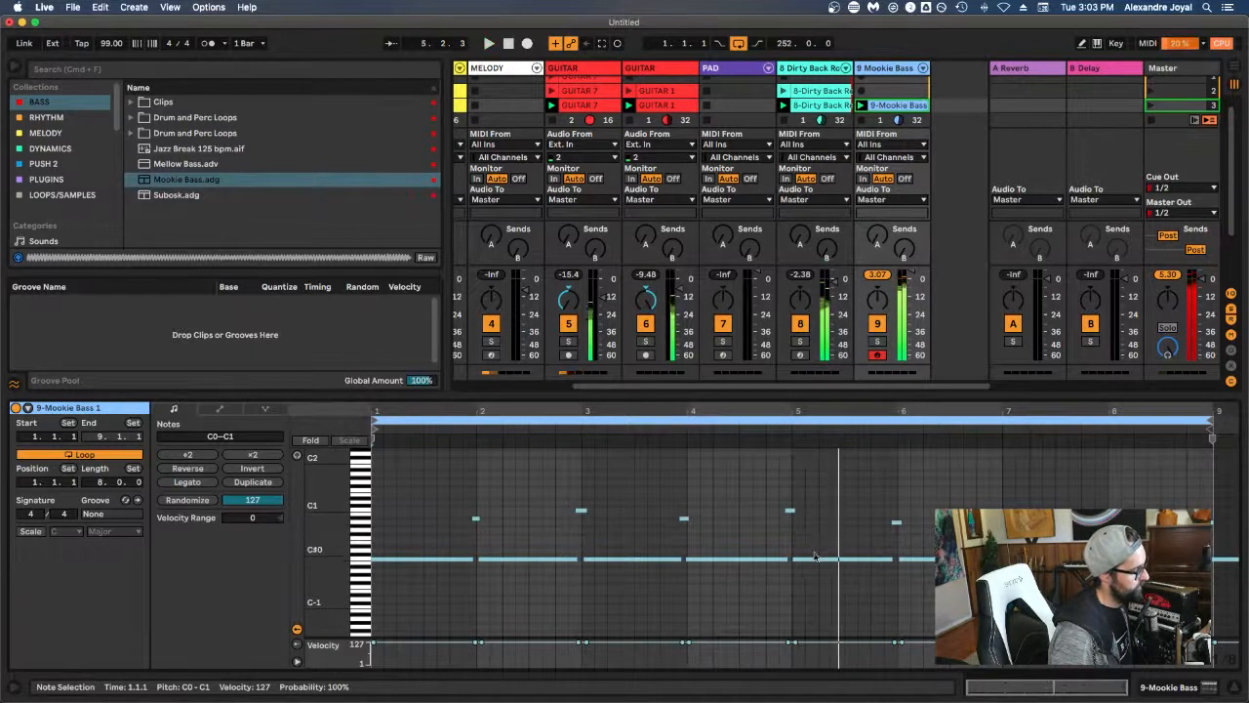
pyautogui.press('super+a')
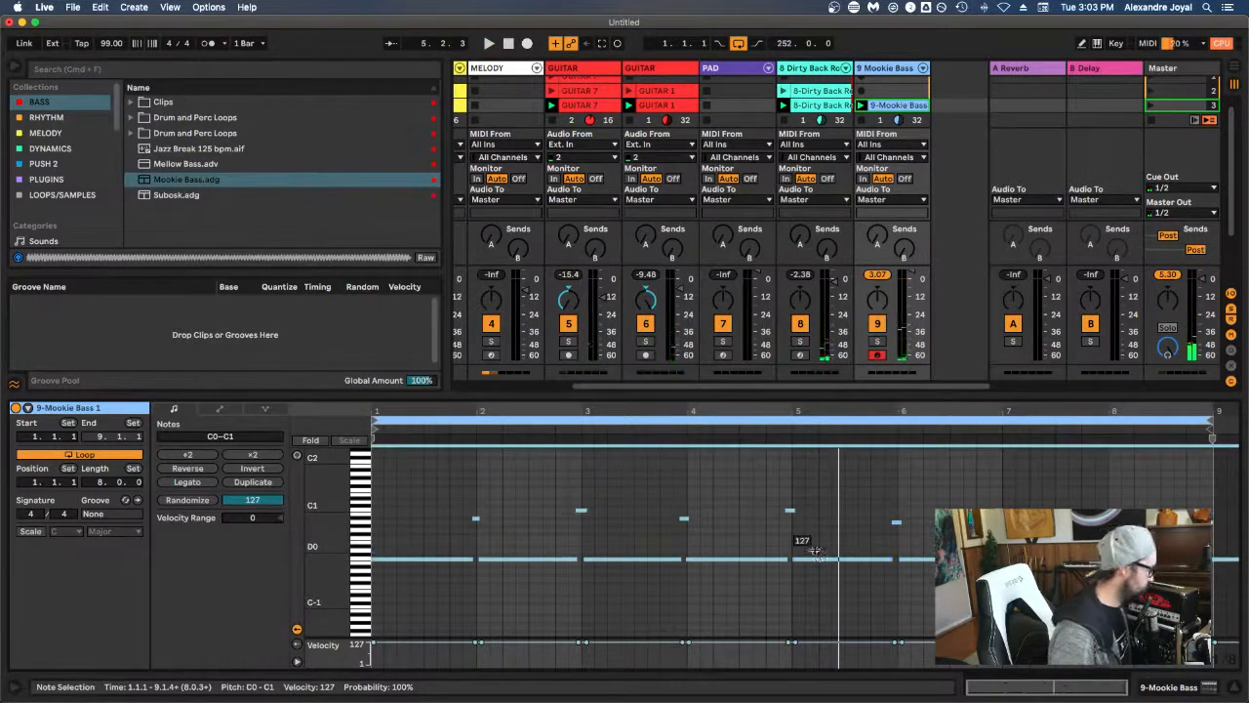
pyautogui.click(834, 560)
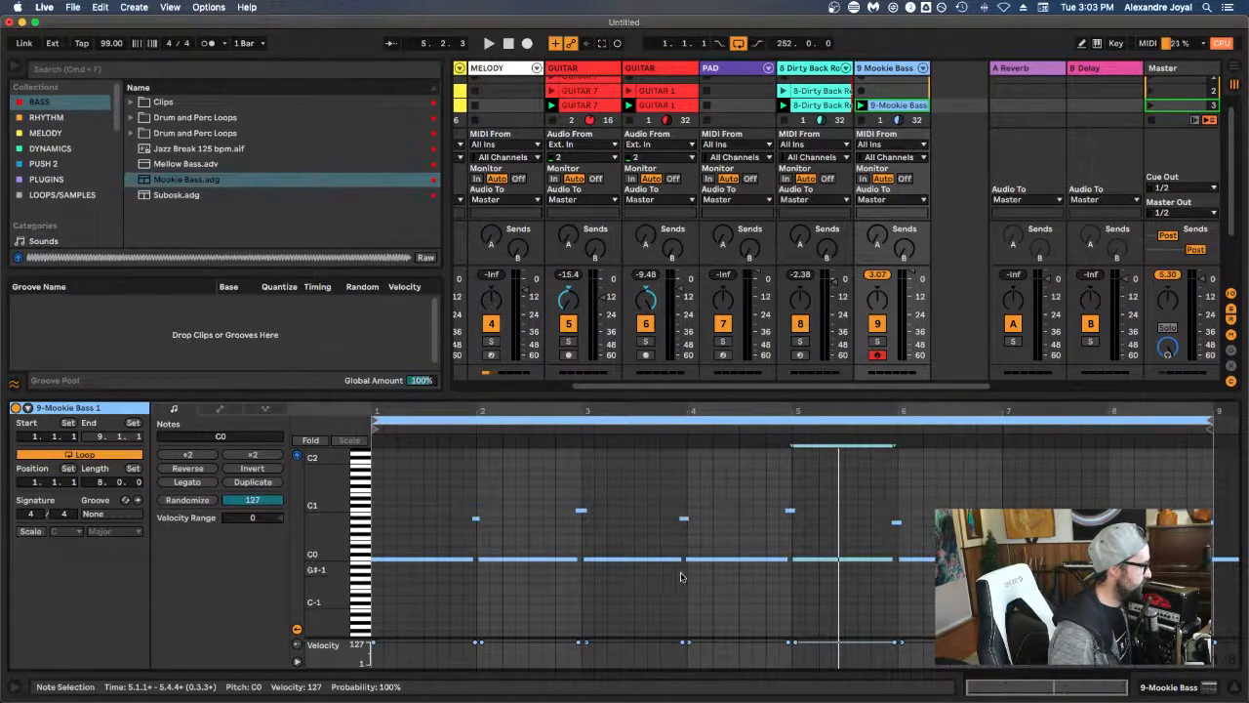
pyautogui.click(797, 446)
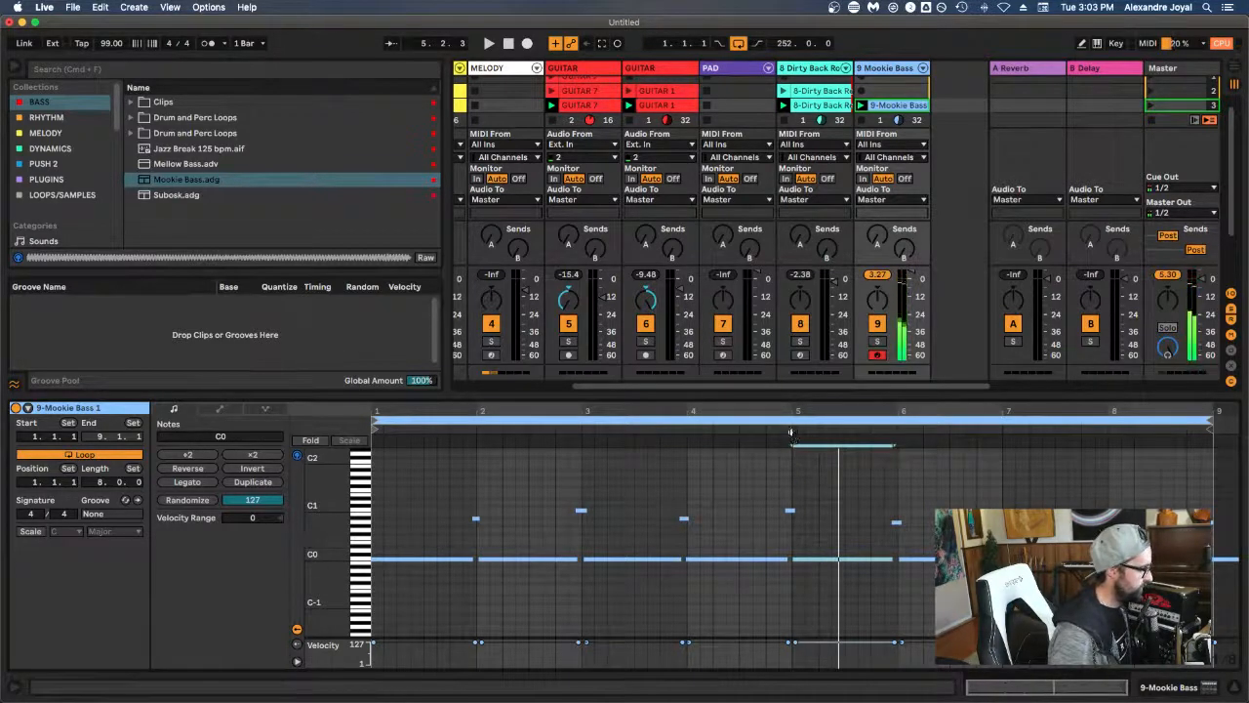
pyautogui.click(846, 561)
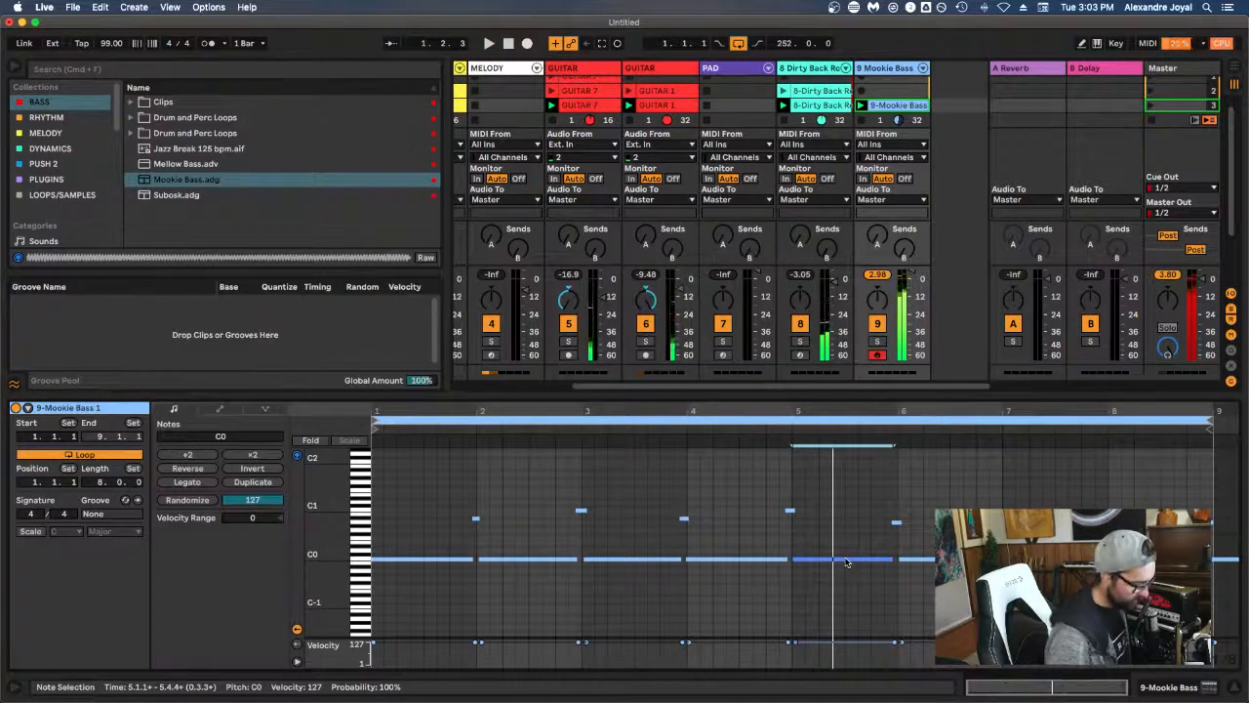
pyautogui.press('Up')
pyautogui.press('Up')
pyautogui.press('Up')
pyautogui.press('Up')
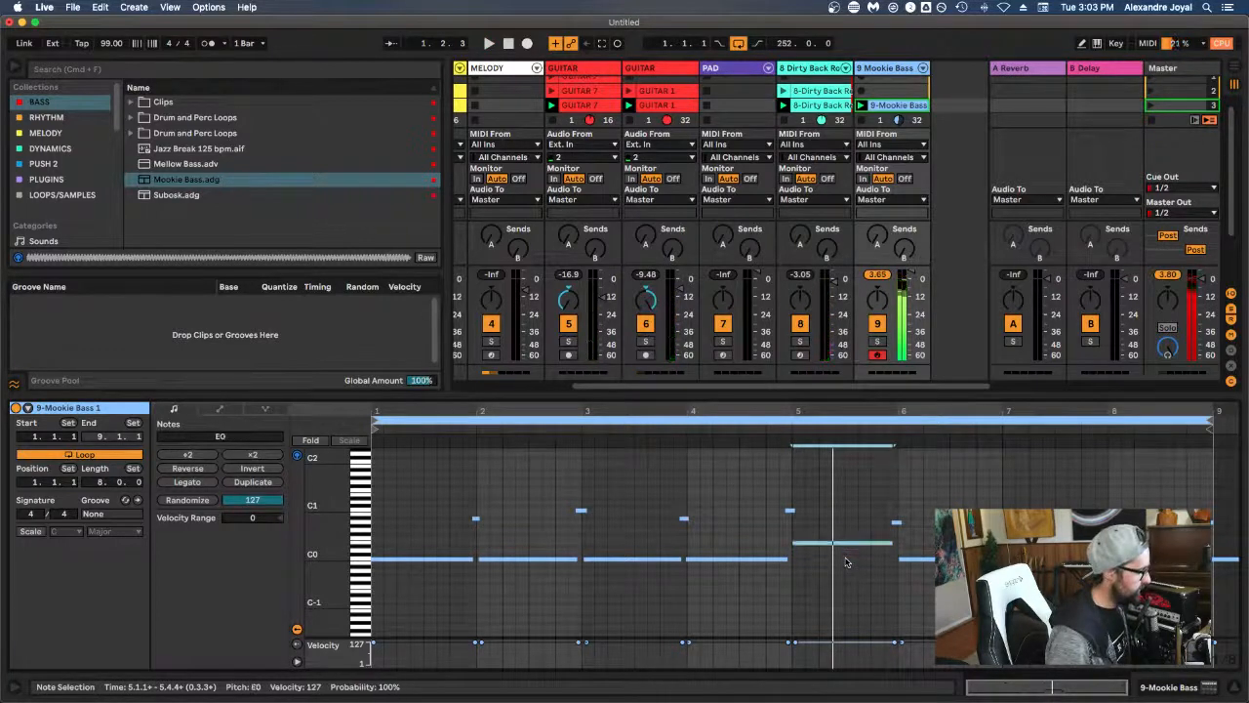
pyautogui.press('Up')
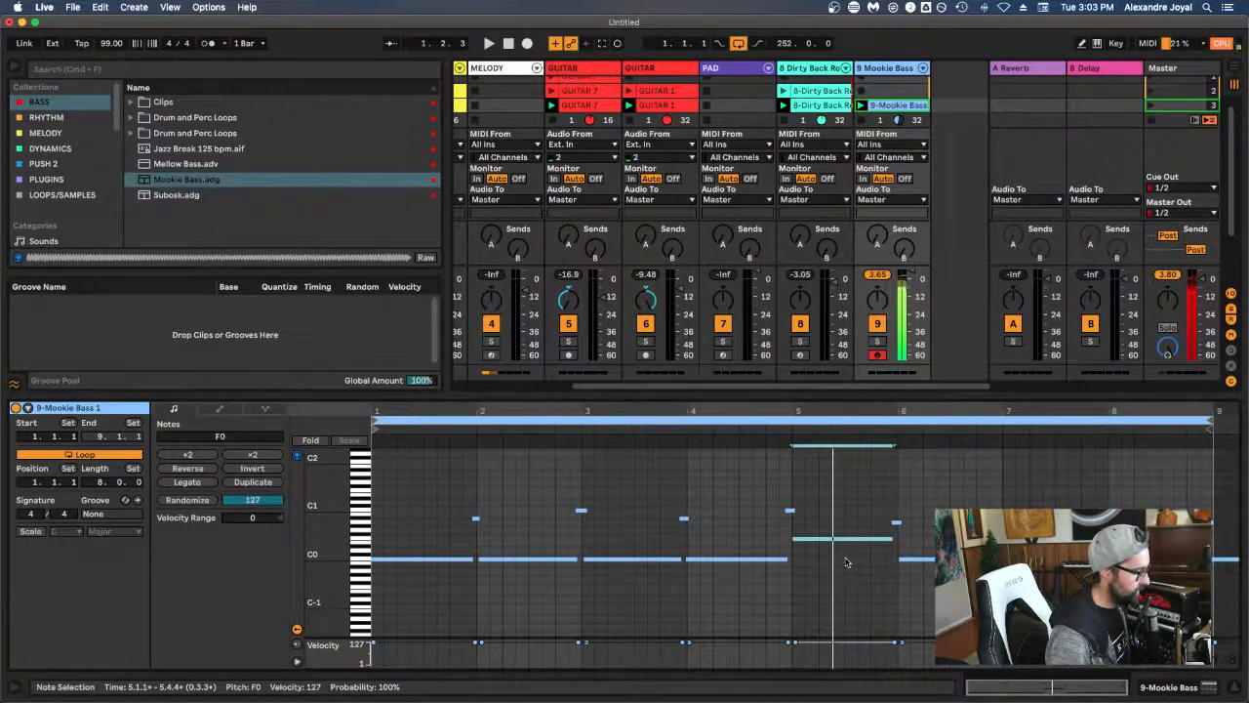
# Step: Raise the long bass note in bar 6 to F0 and lower the long note in bar 8 to A#-1
pyautogui.click(787, 423)
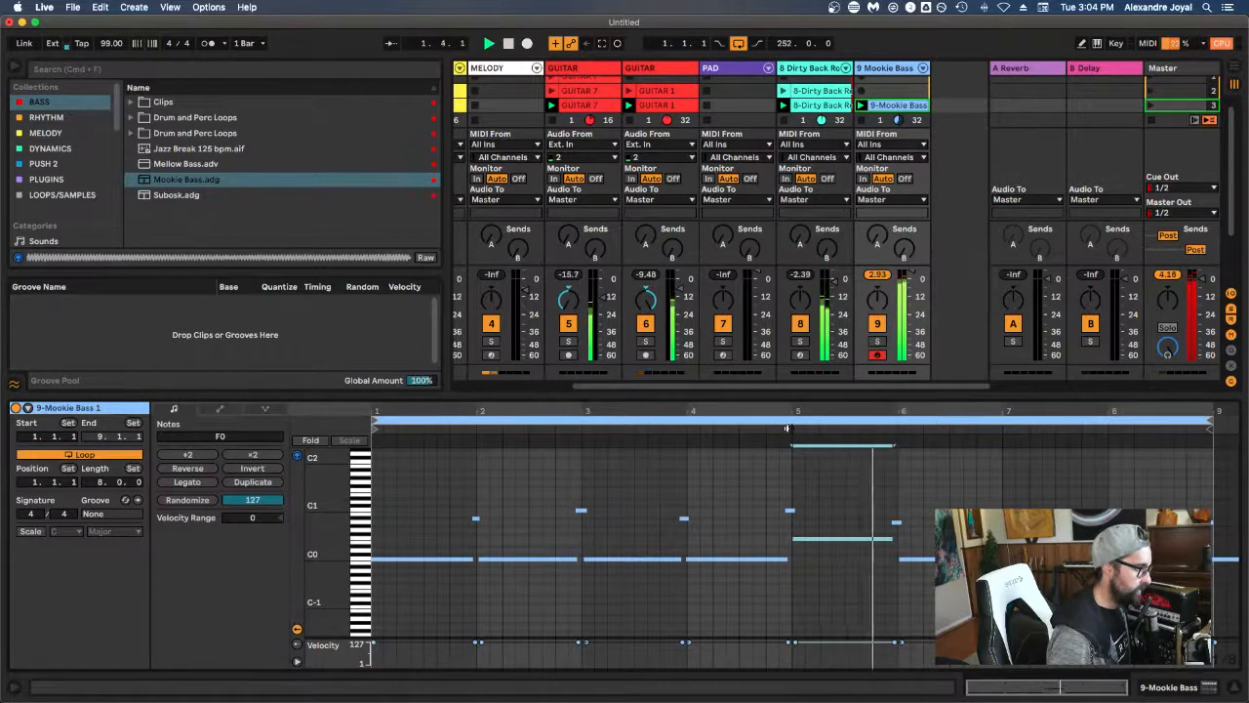
pyautogui.moveTo(912, 558); pyautogui.dragTo(912, 537)
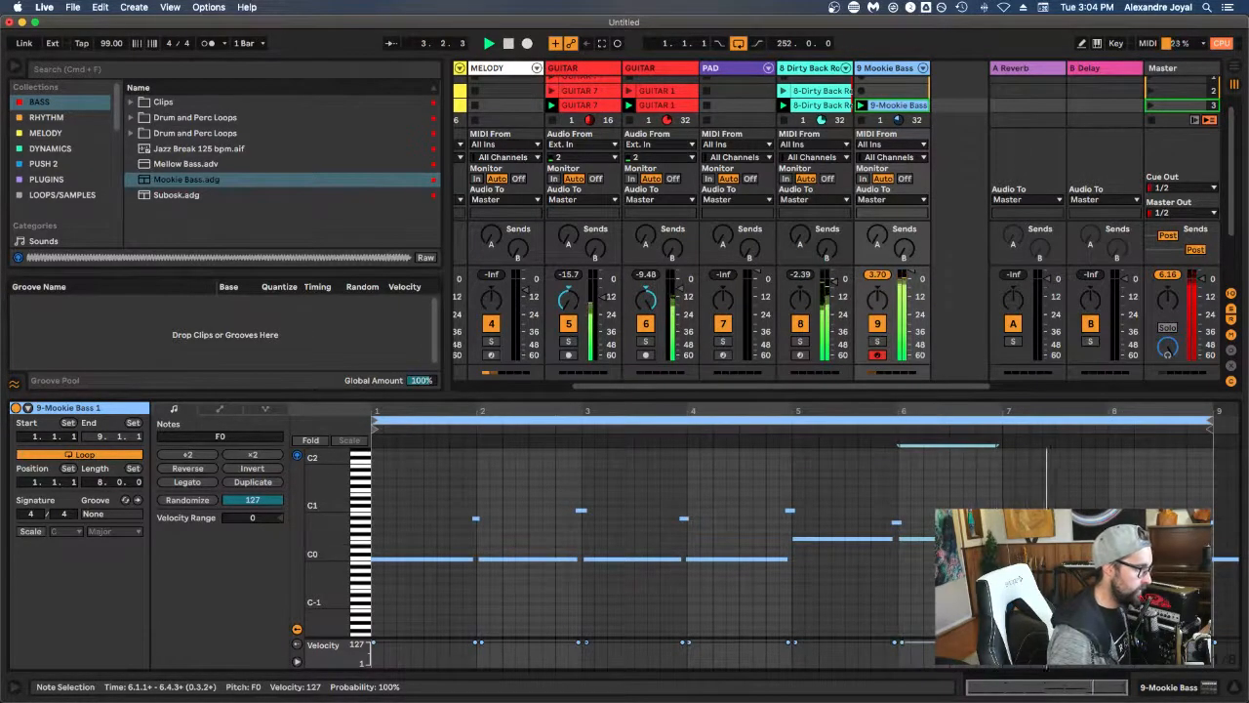
pyautogui.moveTo(1156, 560); pyautogui.dragTo(1157, 571)
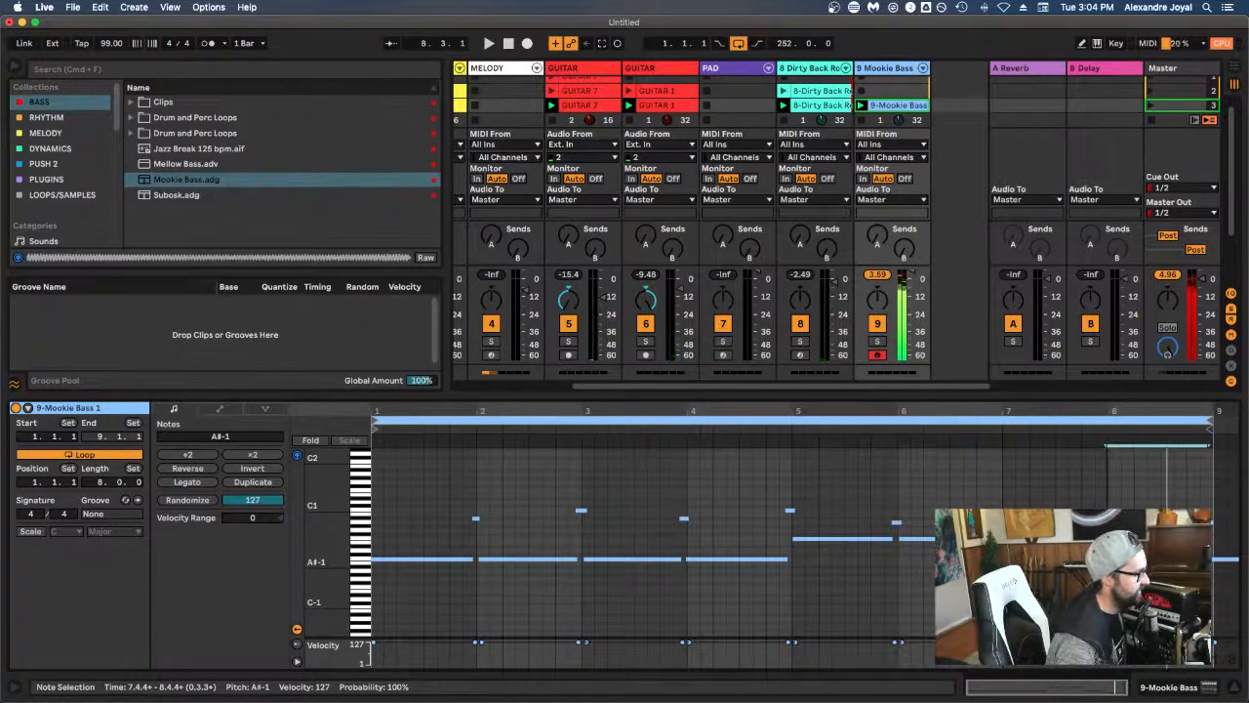
# Step: Try the long bass note in bar 7 an octave apart at A#-1 and A#0 during playback and settle it on C0
pyautogui.press('Left')
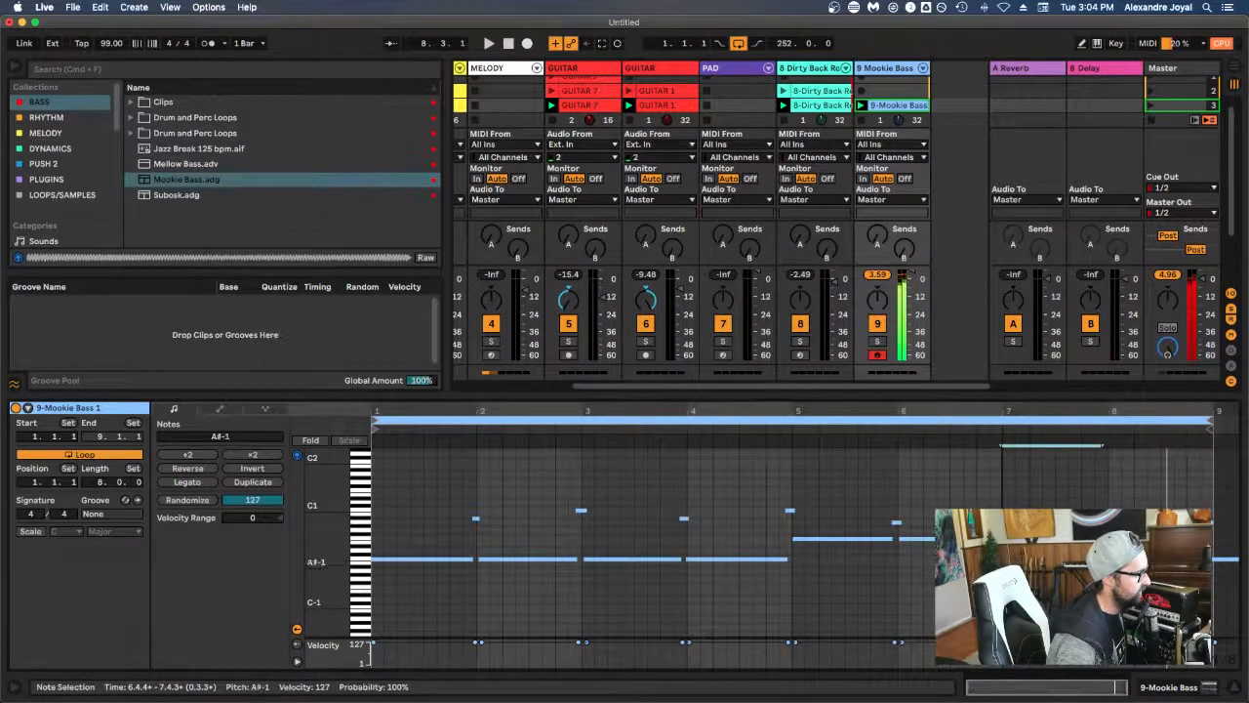
pyautogui.press('space')
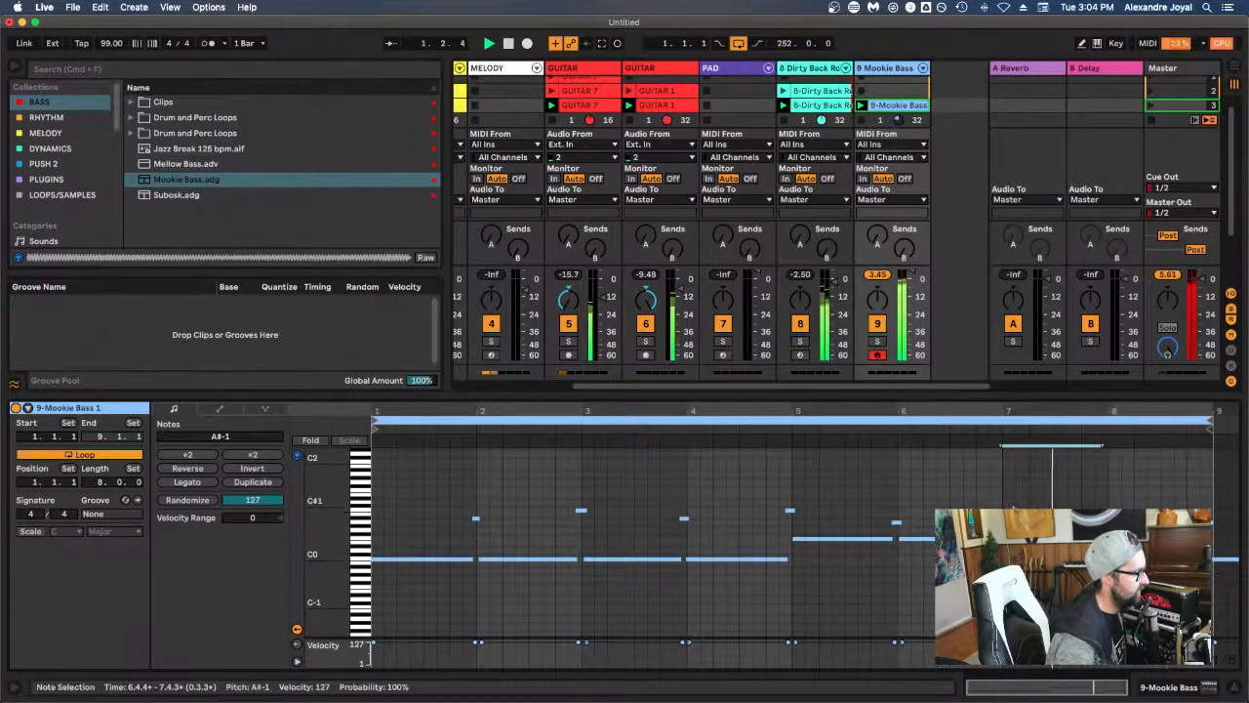
pyautogui.hotkey('shift', 'Up')
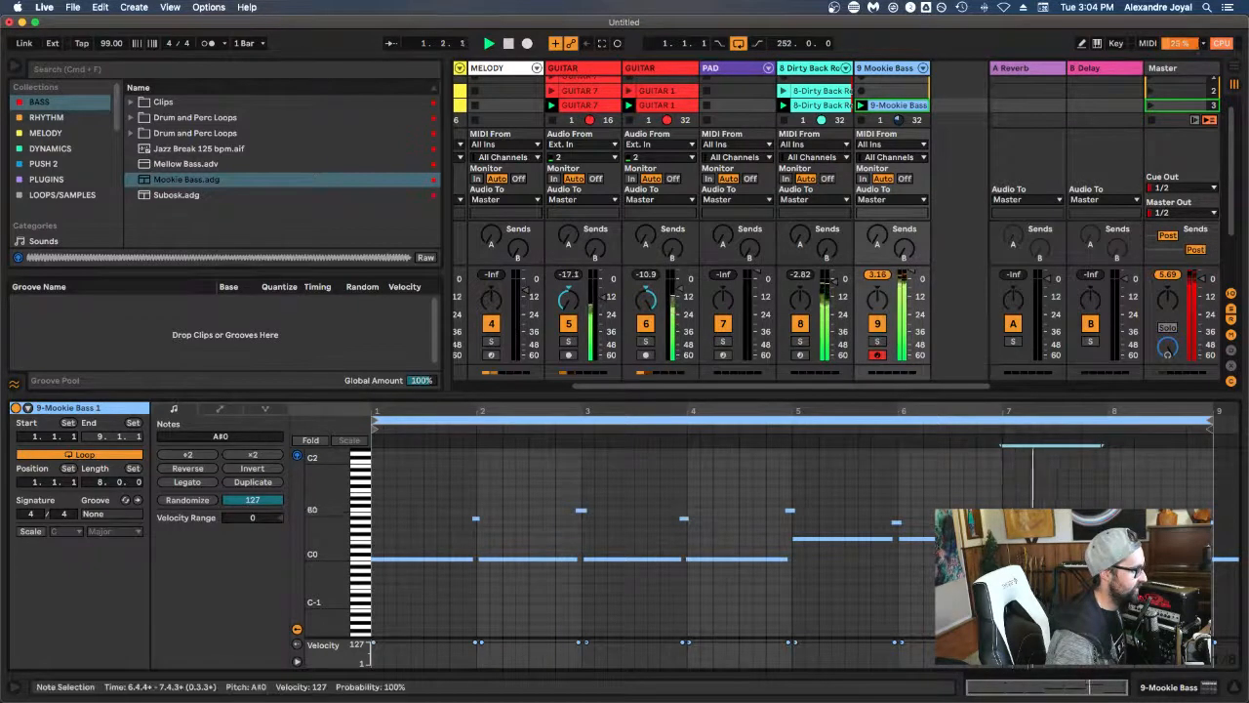
pyautogui.hotkey('shift', 'Down')
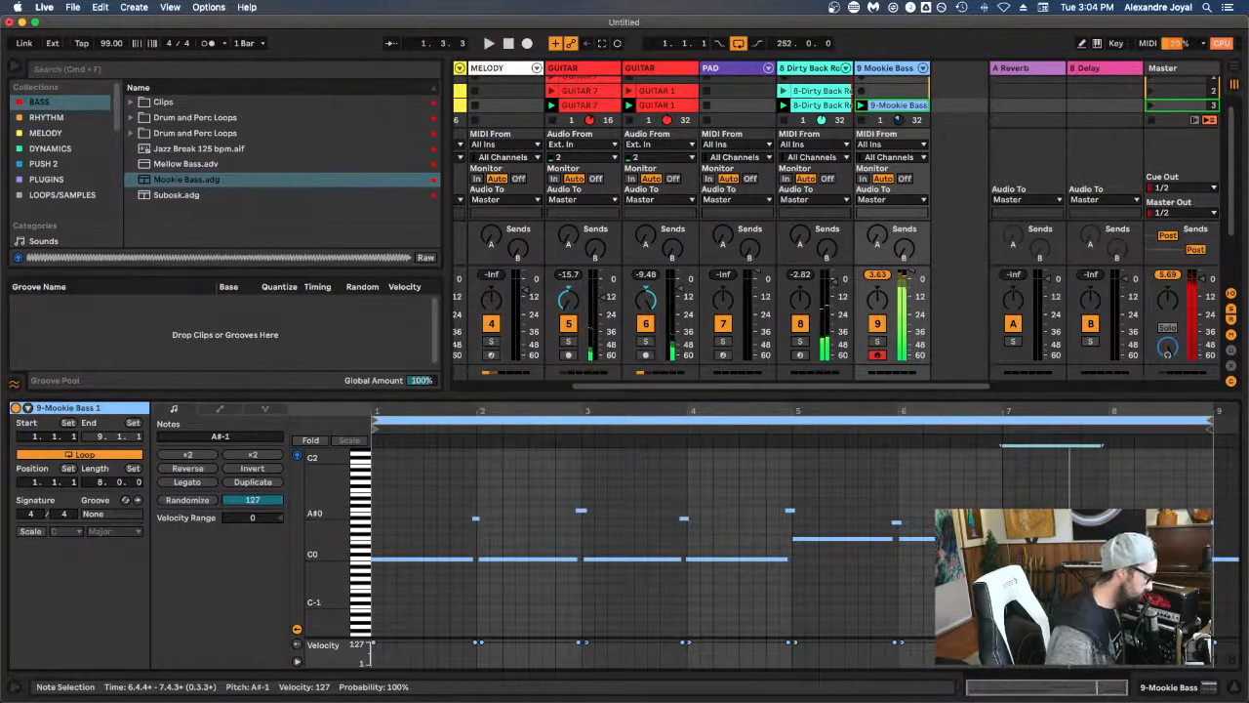
pyautogui.hotkey('shift', 'Up')
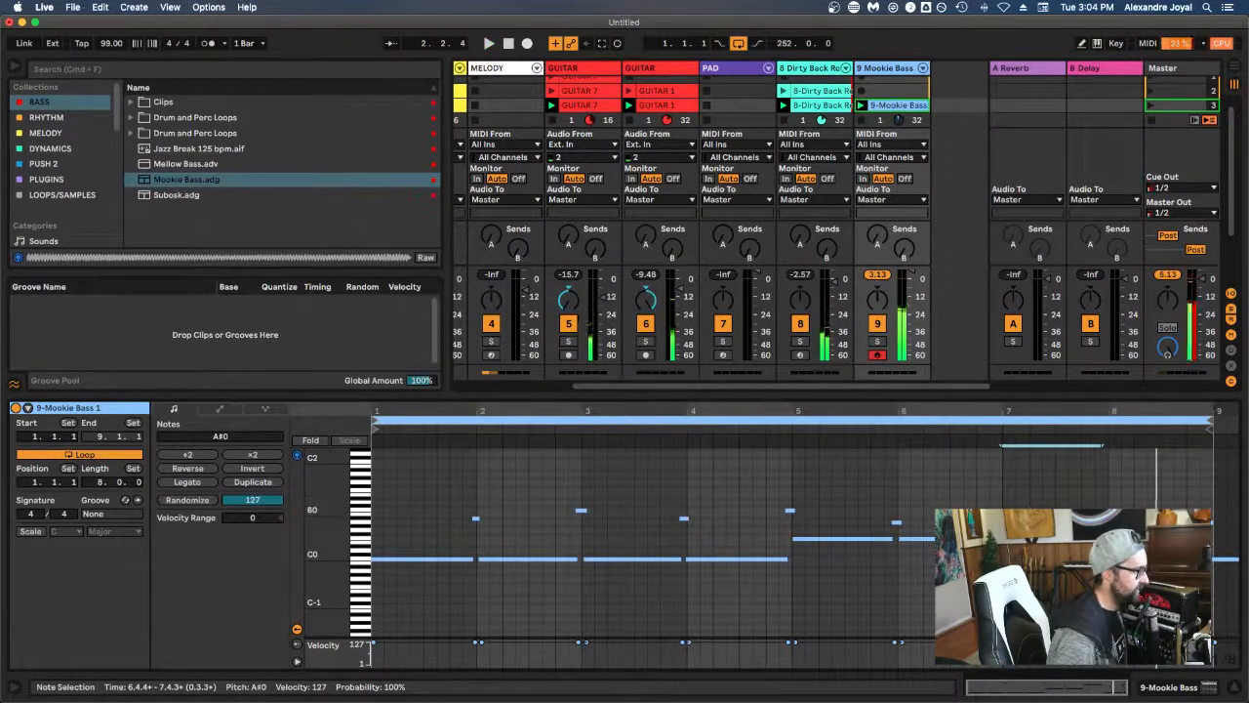
pyautogui.moveTo(1035, 511); pyautogui.dragTo(1035, 553)
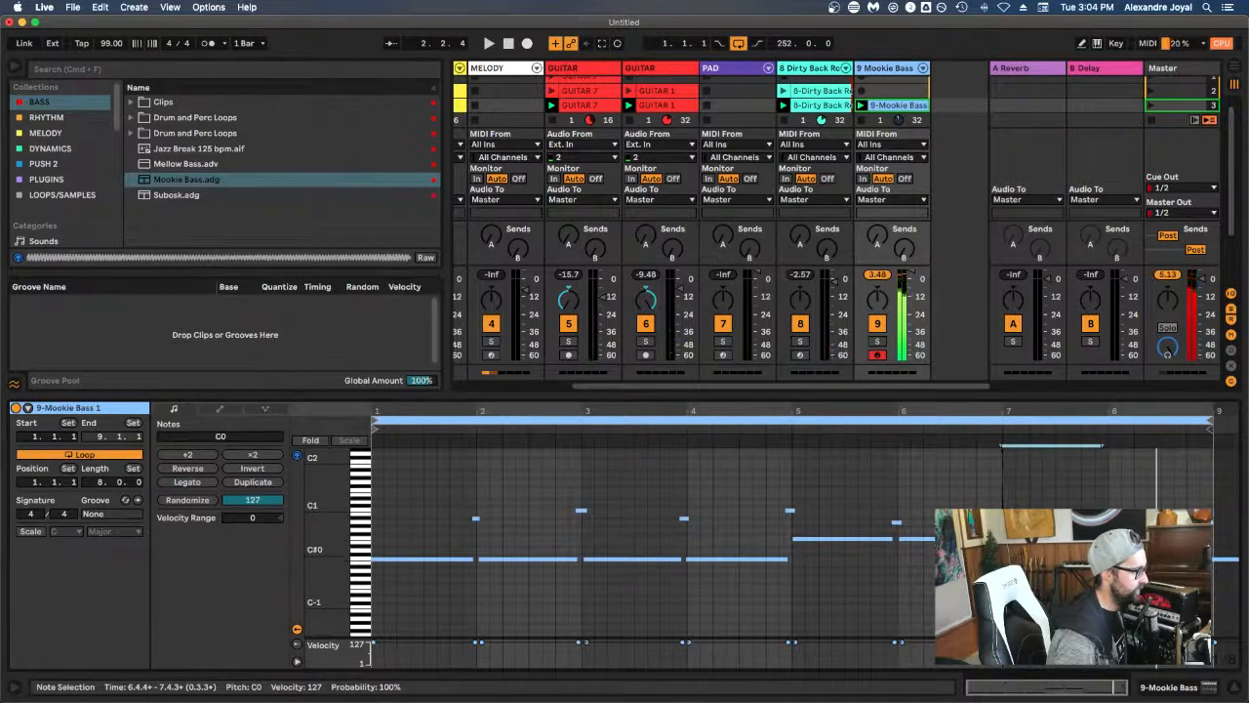
# Step: Raise the long bass note in bar 8 to A#0 and play the loops back
pyautogui.click(1140, 553)
pyautogui.click(1140, 558)
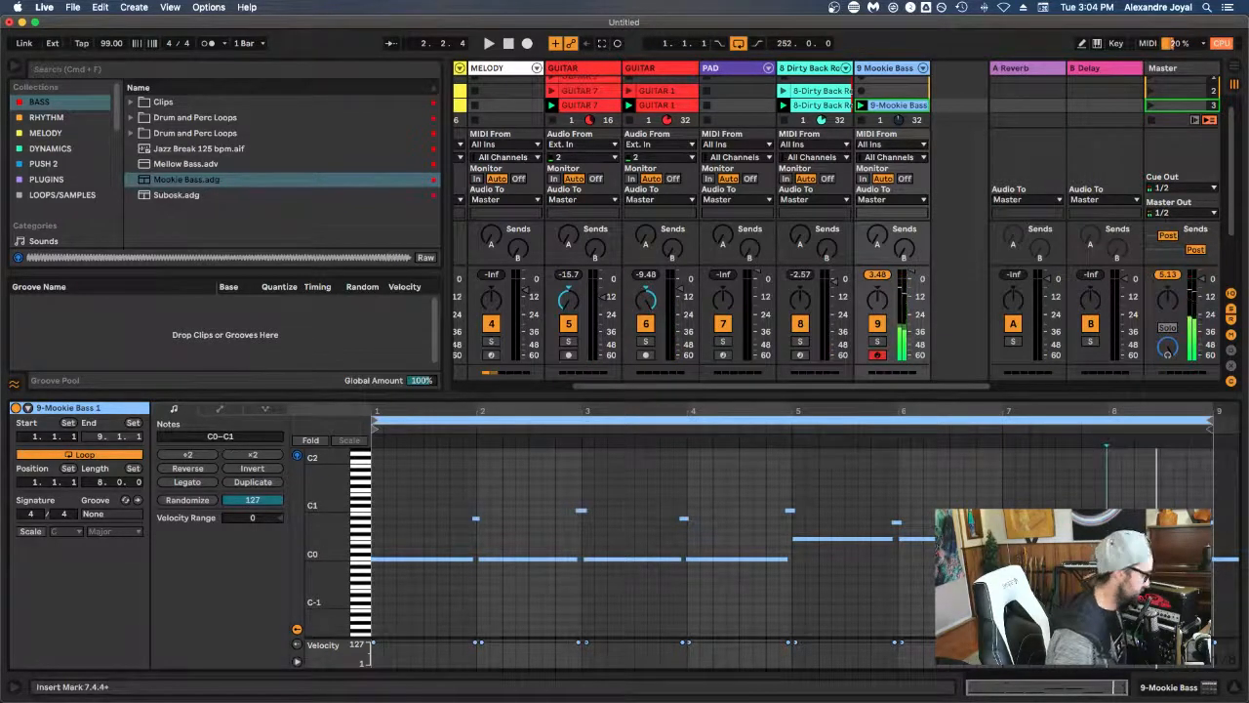
pyautogui.press('super+z')
pyautogui.moveTo(1140, 558); pyautogui.dragTo(1140, 531)
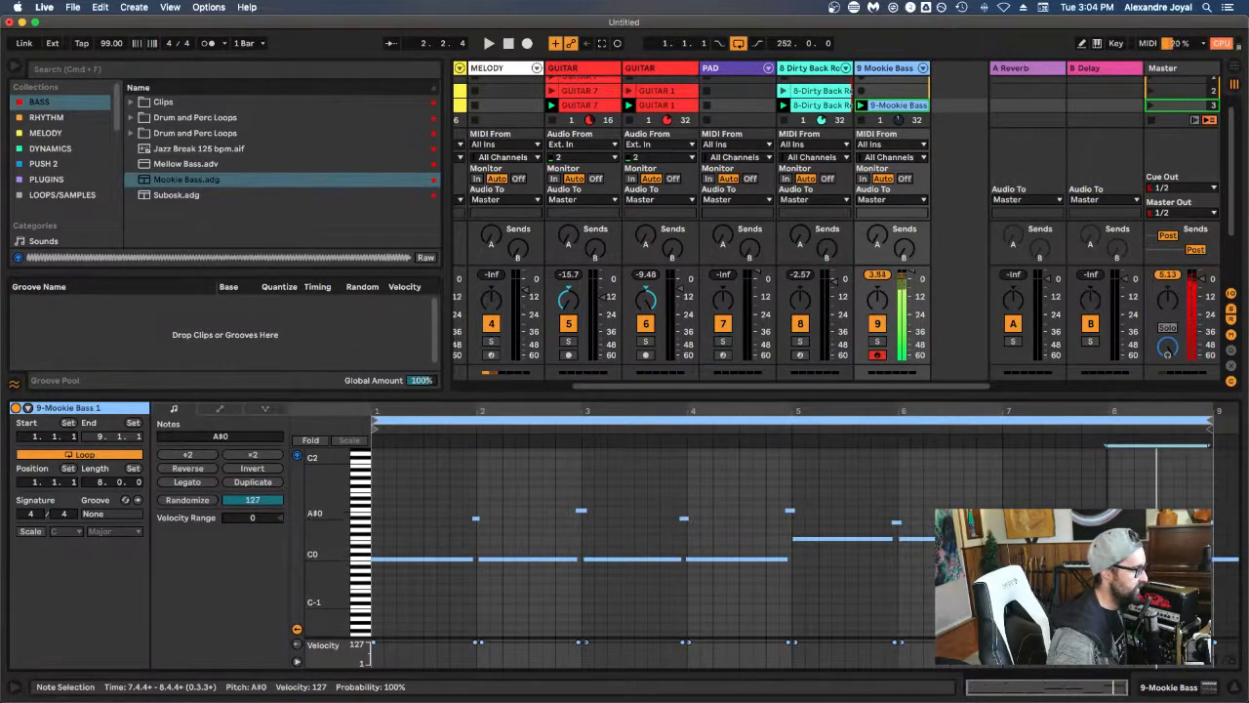
pyautogui.press('space')
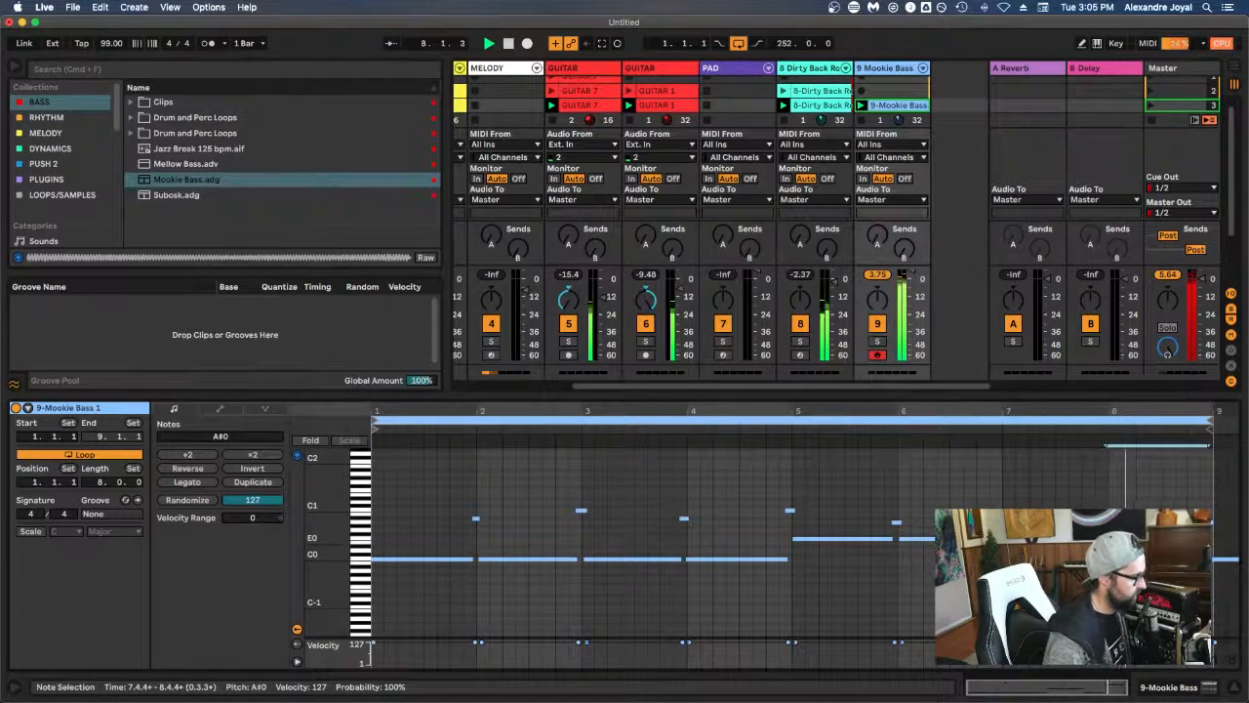
# Step: Insert a short note at 8.1.1 in the Mookie Bass clip and lower it to A0
pyautogui.moveTo(1104, 446); pyautogui.dragTo(1117, 447)
pyautogui.doubleClick(1104, 506)
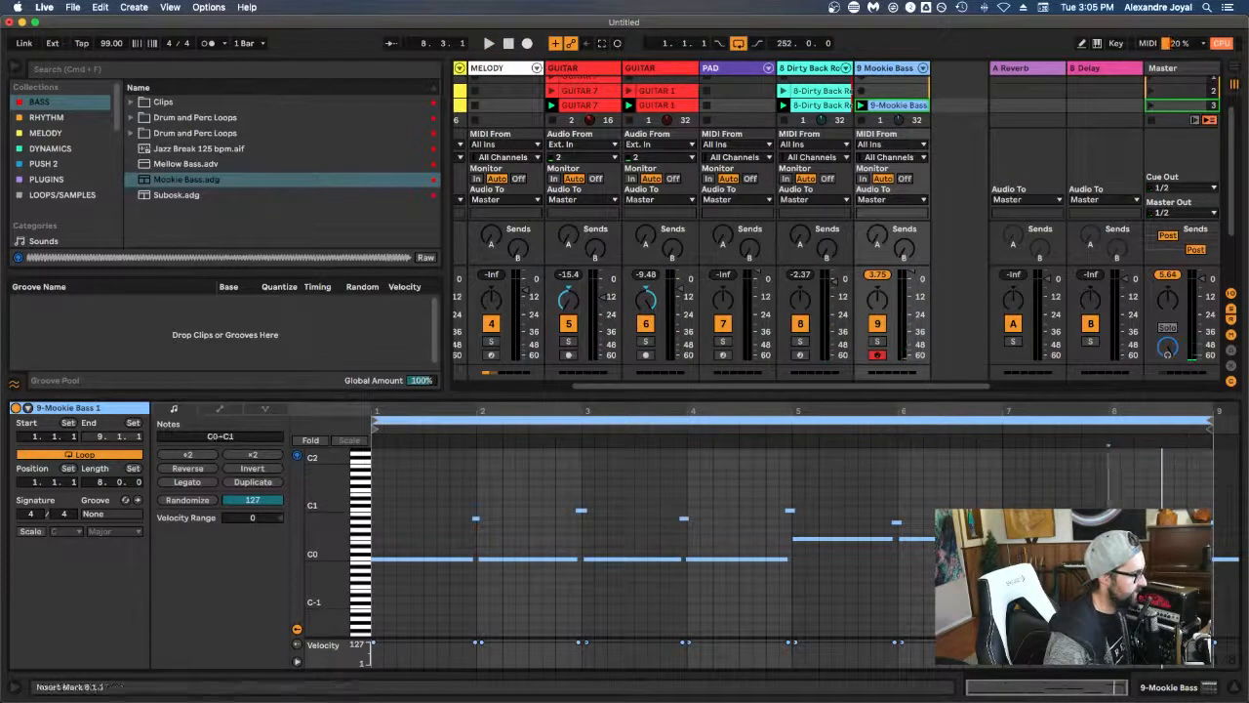
pyautogui.press('Down')
pyautogui.press('Down')
pyautogui.press('Down')
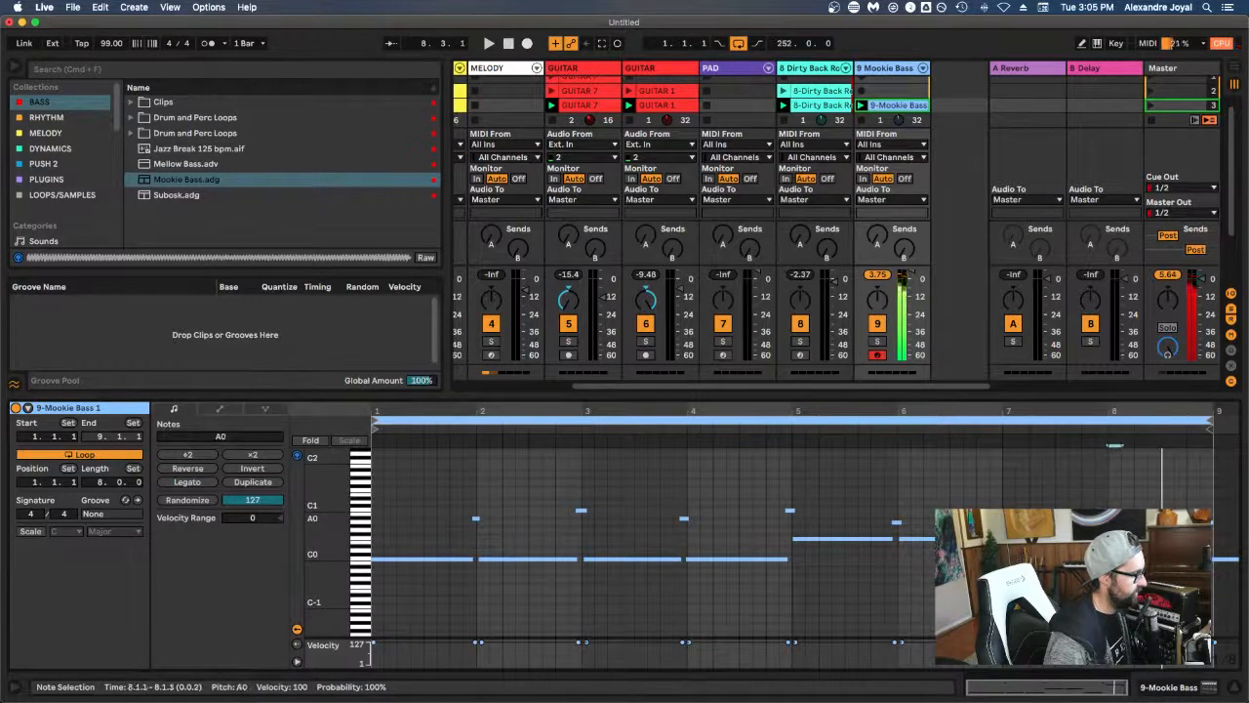
pyautogui.press('Right')
pyautogui.press('Right')
pyautogui.scroll(3, 1050, 469)
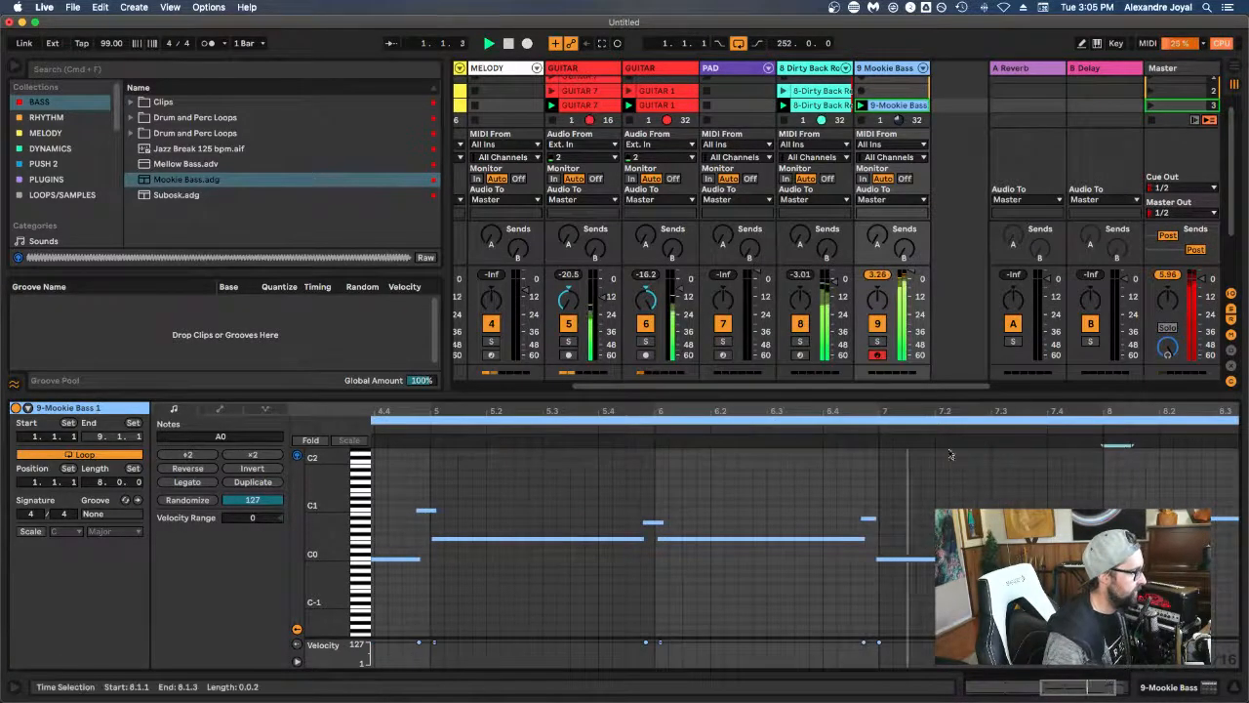
# Step: Shift the short A0 note earlier to 7.4.4 and shorten it to end around 8.1.1
pyautogui.press('Left')
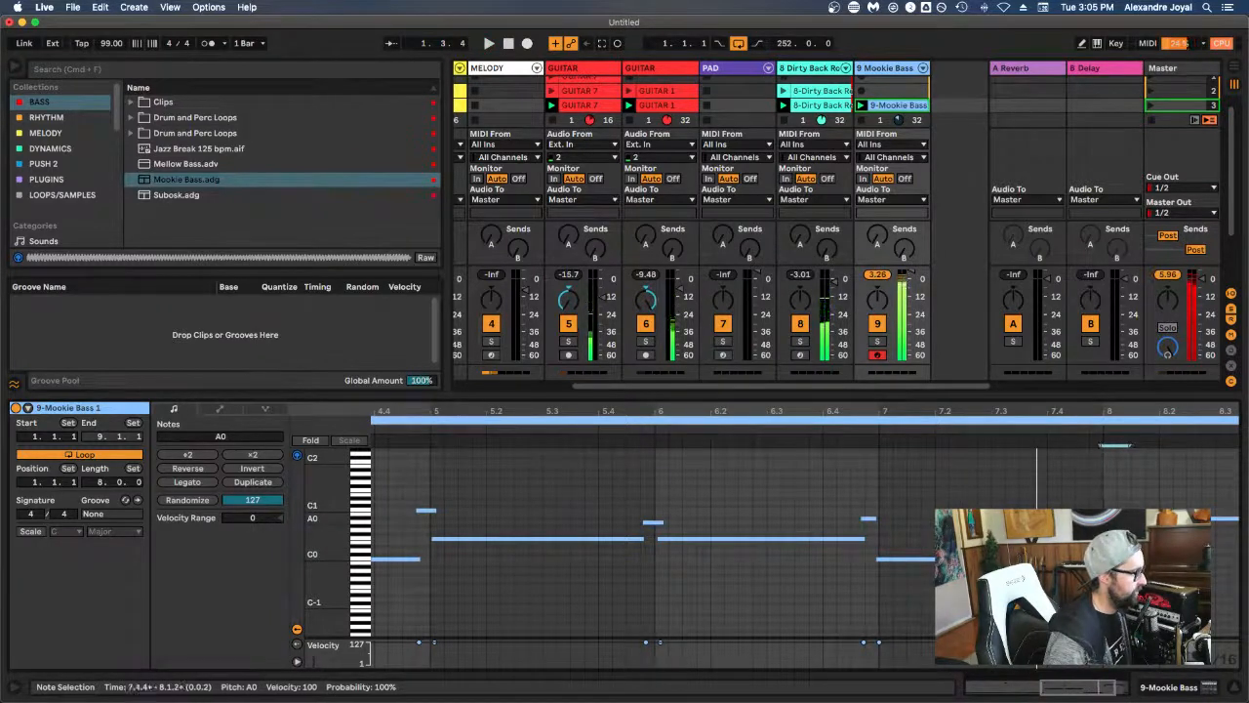
pyautogui.hotkey('shift', 'Left')
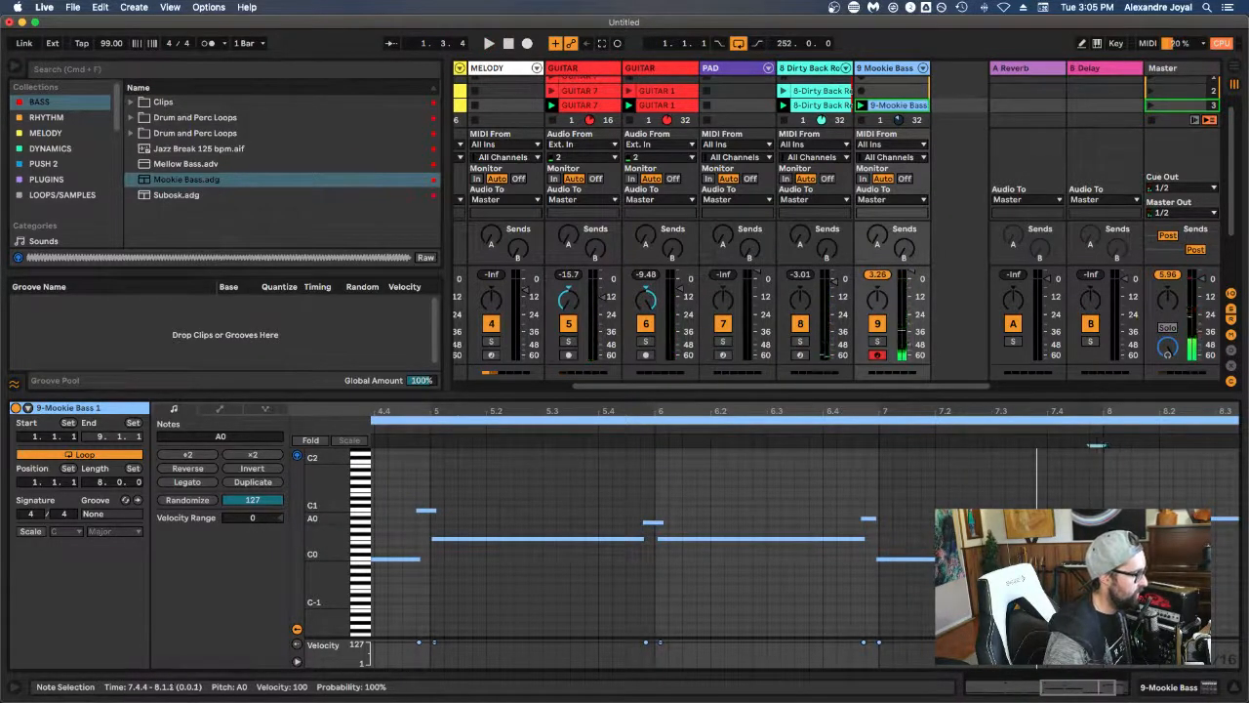
pyautogui.hotkey('shift', 'Right')
pyautogui.hotkey('shift', 'Right')
pyautogui.hotkey('shift', 'Right')
pyautogui.hotkey('shift', 'Right')
pyautogui.hotkey('shift', 'Right')
pyautogui.hotkey('shift', 'Right')
pyautogui.hotkey('shift', 'Right')
pyautogui.hotkey('shift', 'Right')
pyautogui.hotkey('shift', 'Right')
pyautogui.hotkey('shift', 'Right')
pyautogui.press('Up')
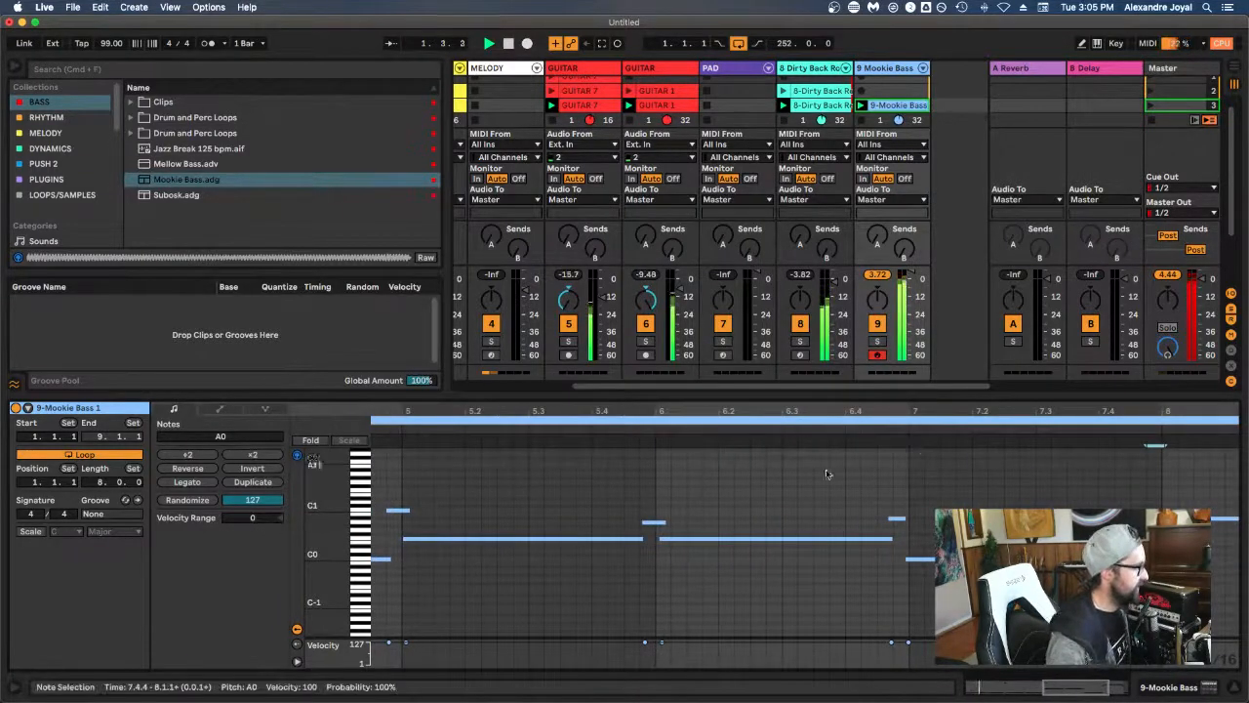
pyautogui.click(672, 489)
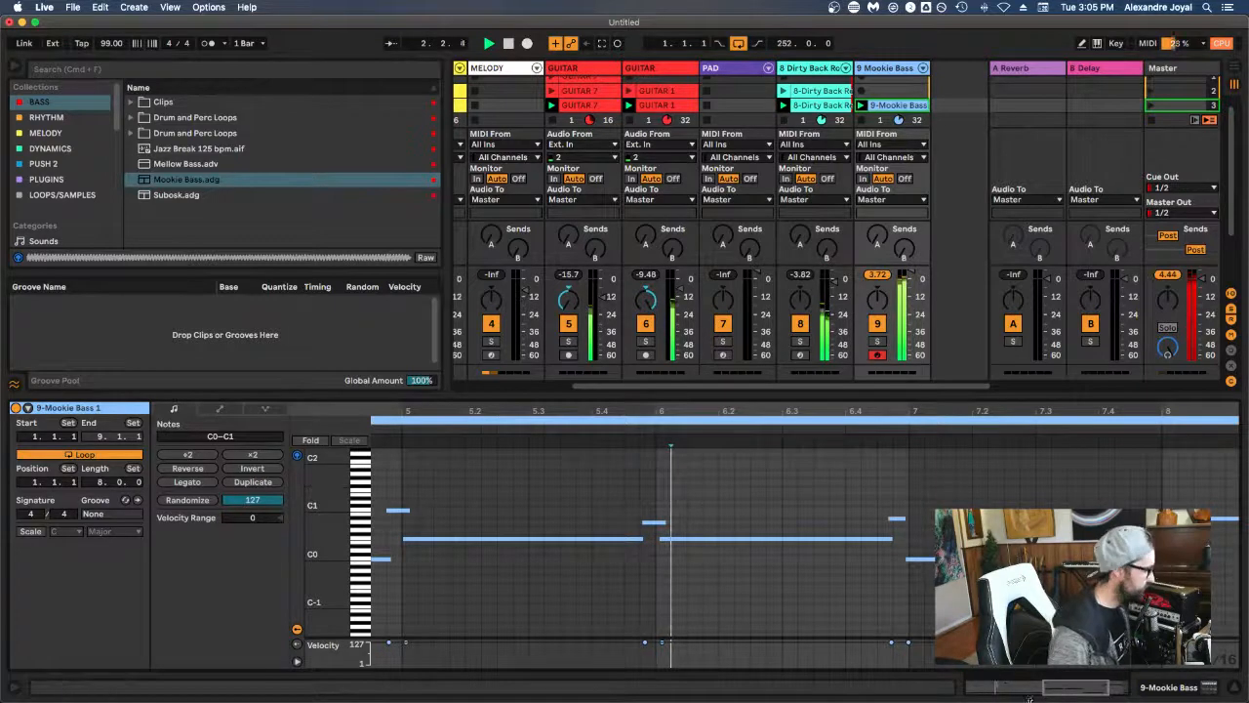
# Step: Show the Mookie Bass device chain and add a Compressor from the Dynamics audio effects after the rack
pyautogui.press('super+alt+l')
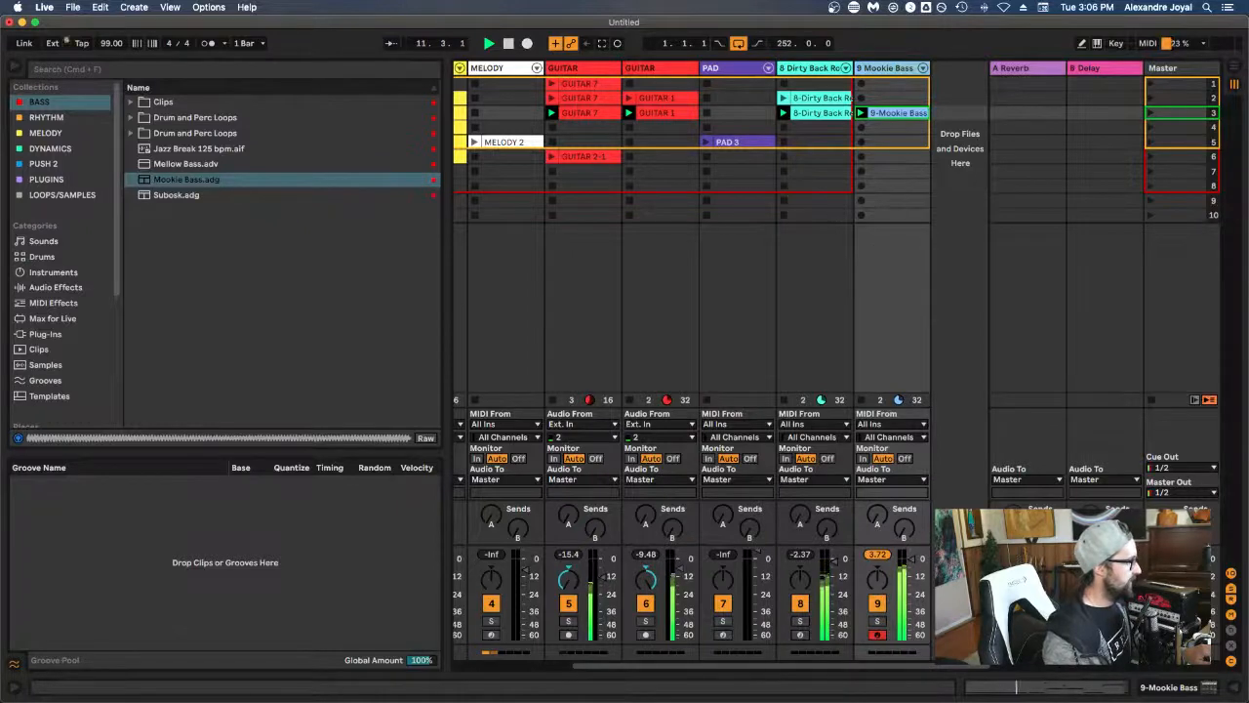
pyautogui.press('super+alt+l')
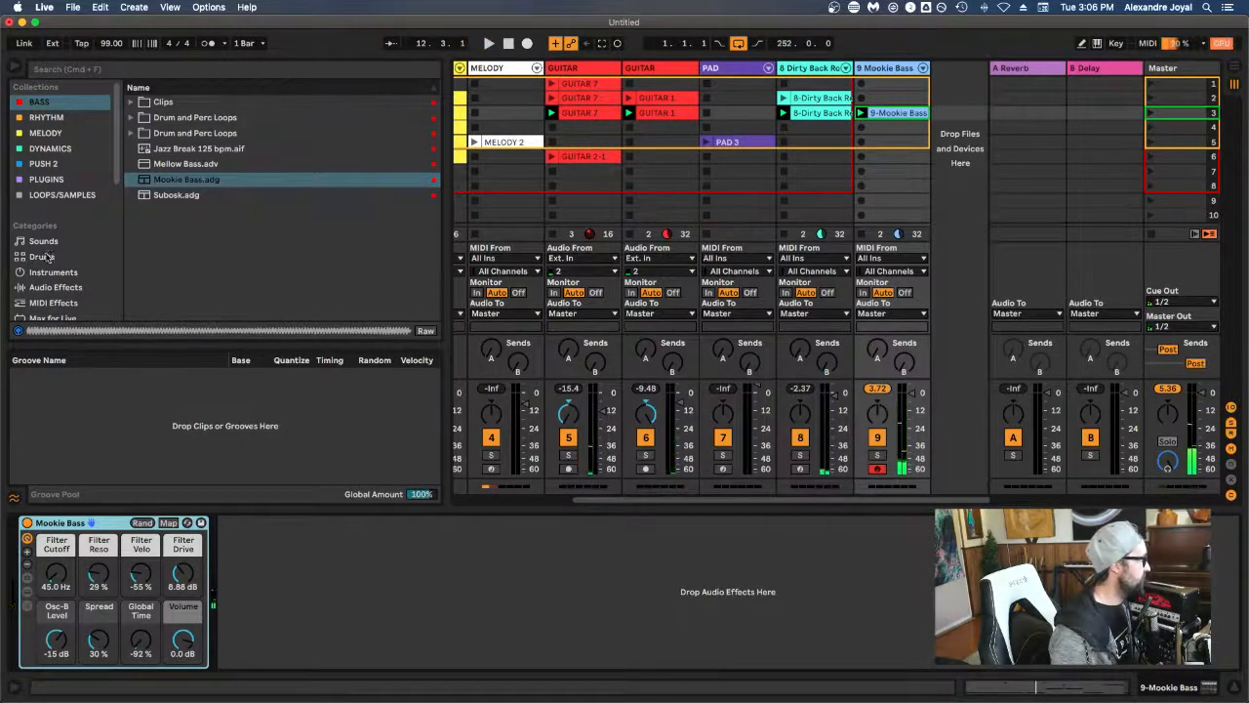
pyautogui.click(47, 286)
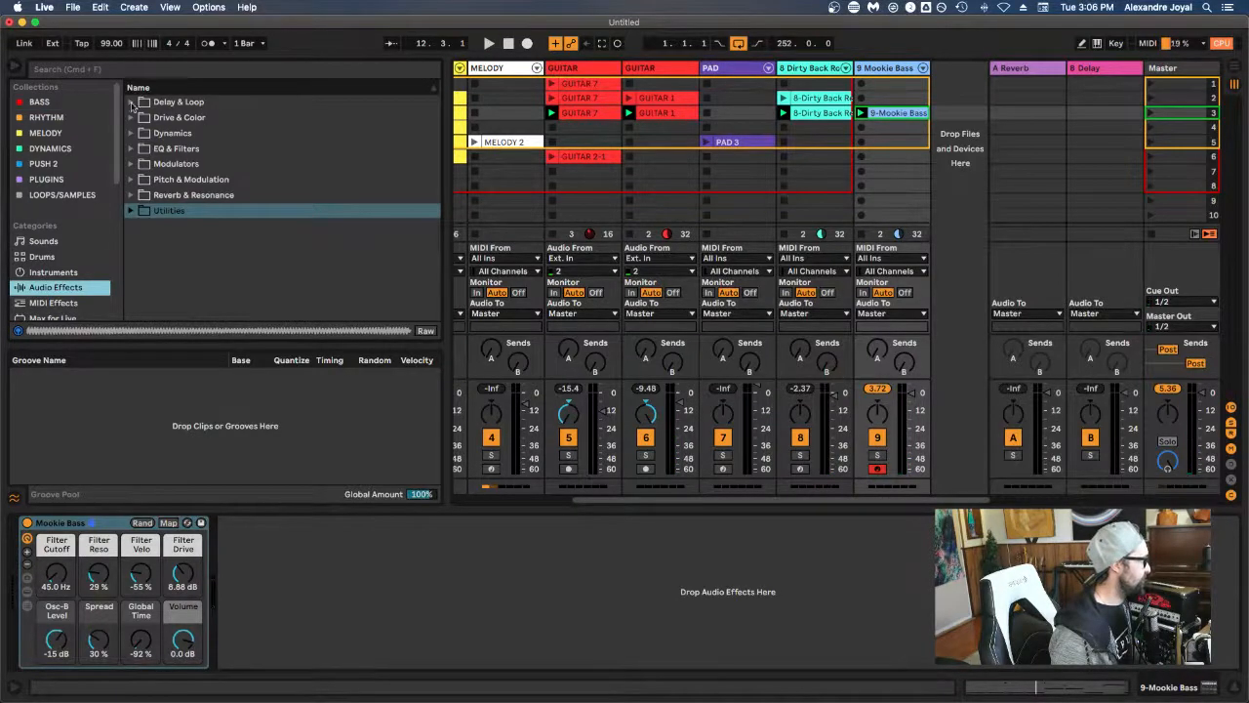
pyautogui.click(132, 134)
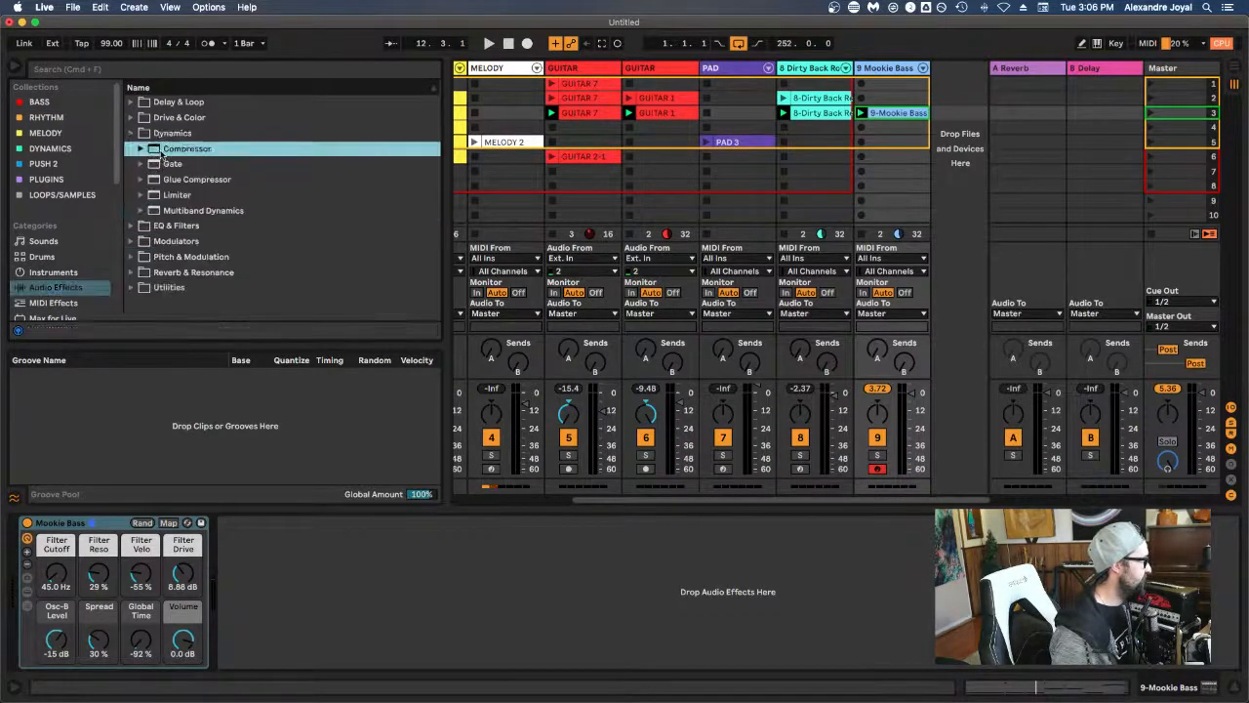
pyautogui.moveTo(166, 149); pyautogui.dragTo(261, 533)
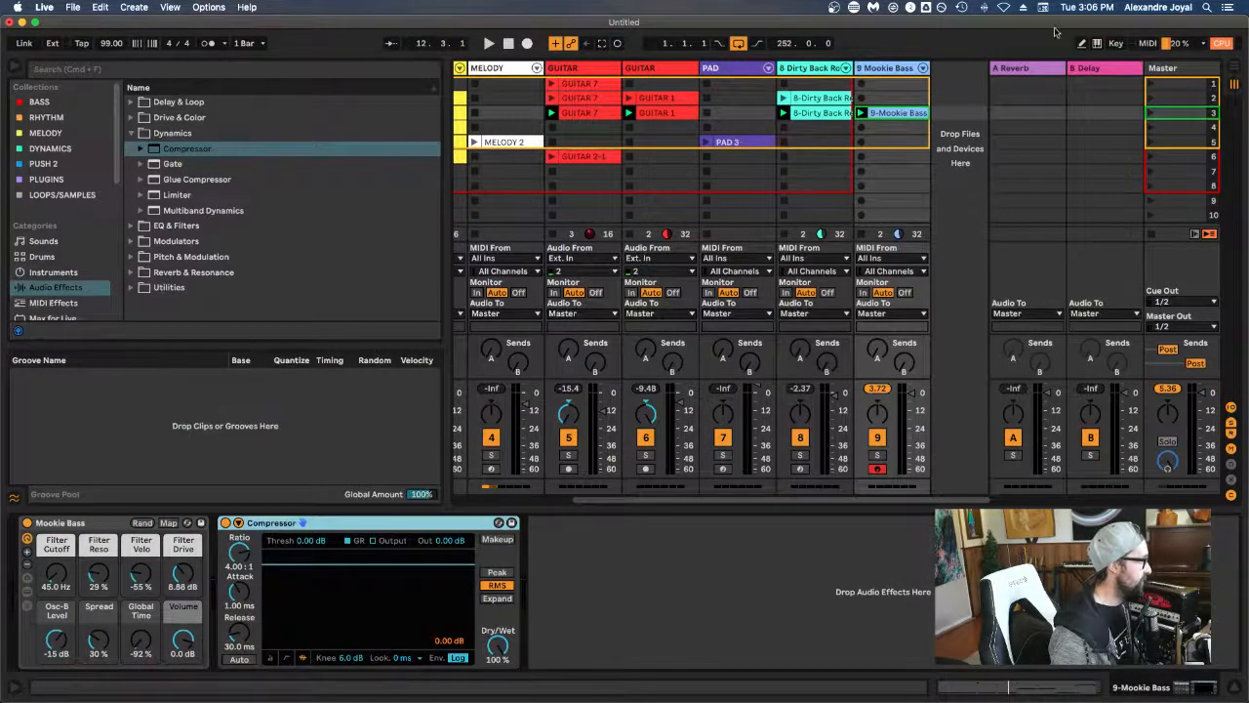
# Step: Enable the Compressor's sidechain and feed it from the PERC drum rack's "kick short" chain, Post Mixer
pyautogui.click(238, 524)
pyautogui.click(250, 540)
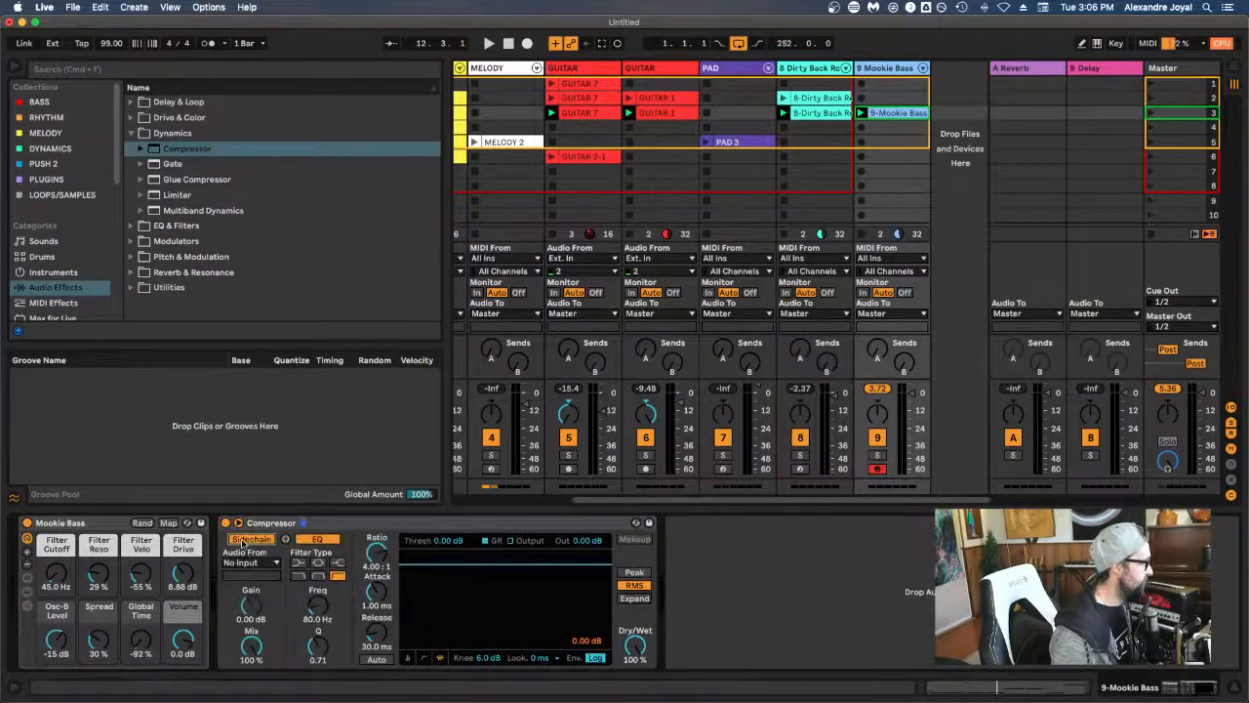
pyautogui.click(252, 562)
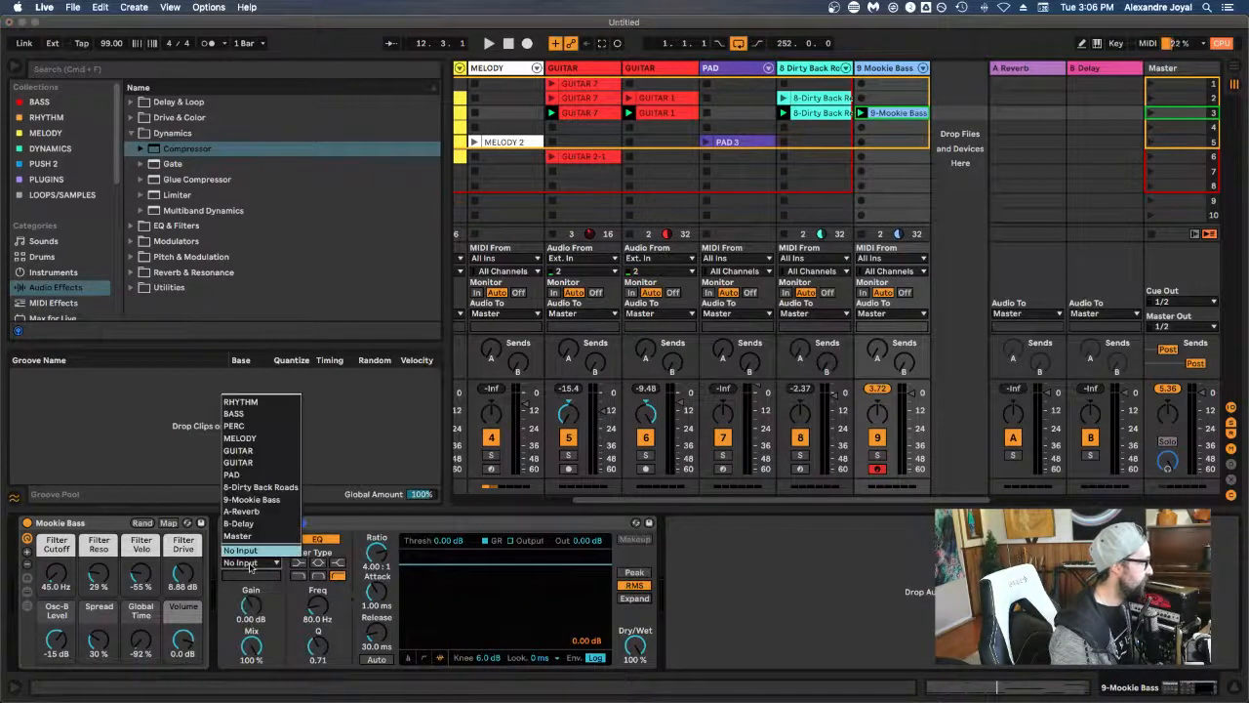
pyautogui.click(264, 427)
pyautogui.click(256, 576)
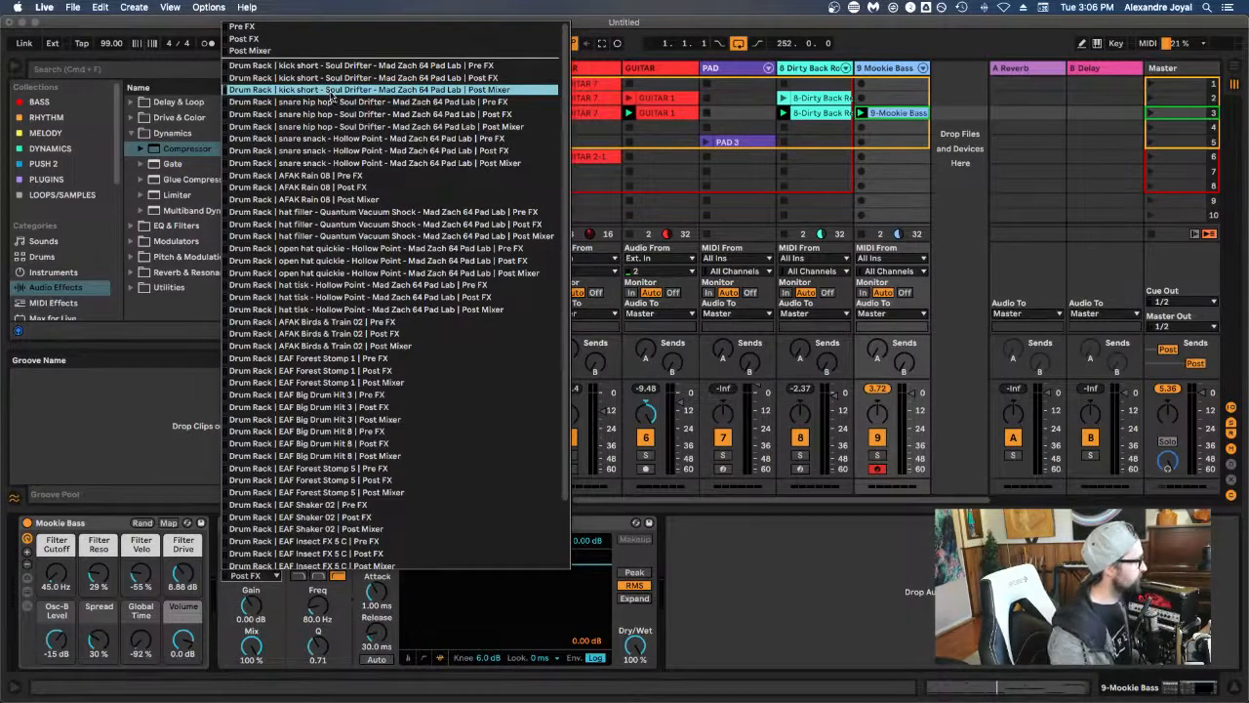
pyautogui.press('Return')
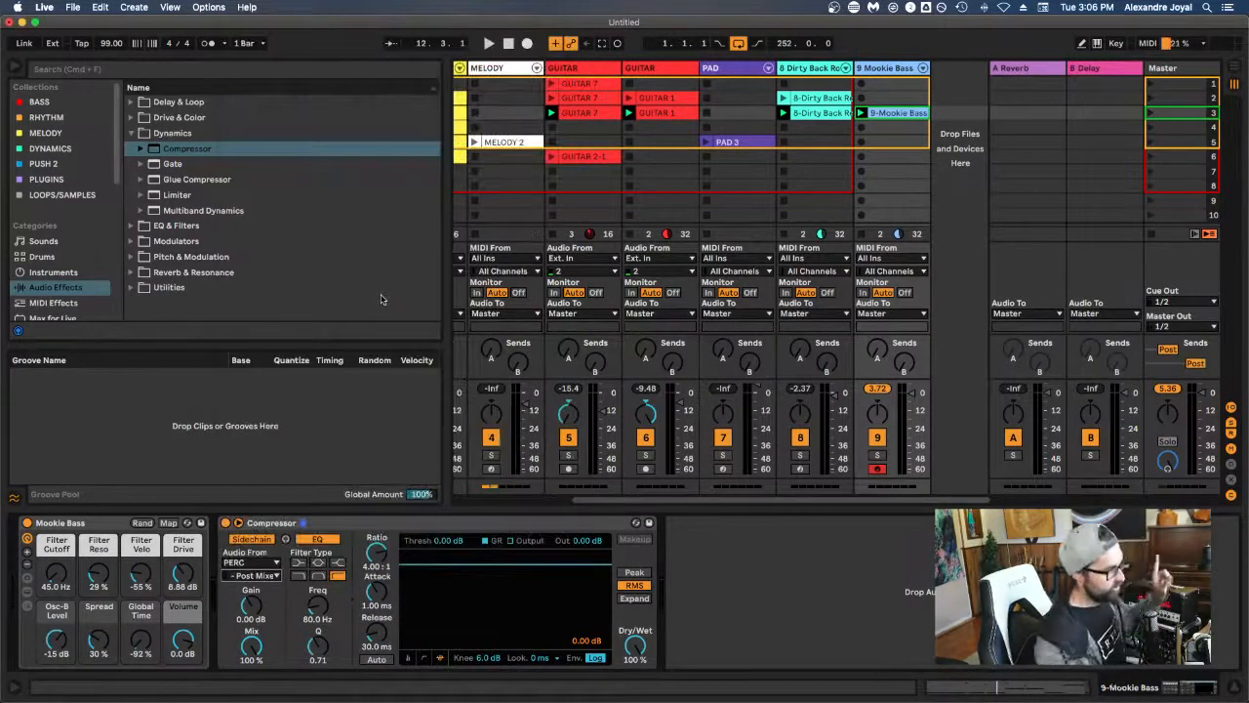
# Step: Play the loops, lower the Compressor's threshold to -25.5 dB, and solo the Mookie Bass track
pyautogui.press('space')
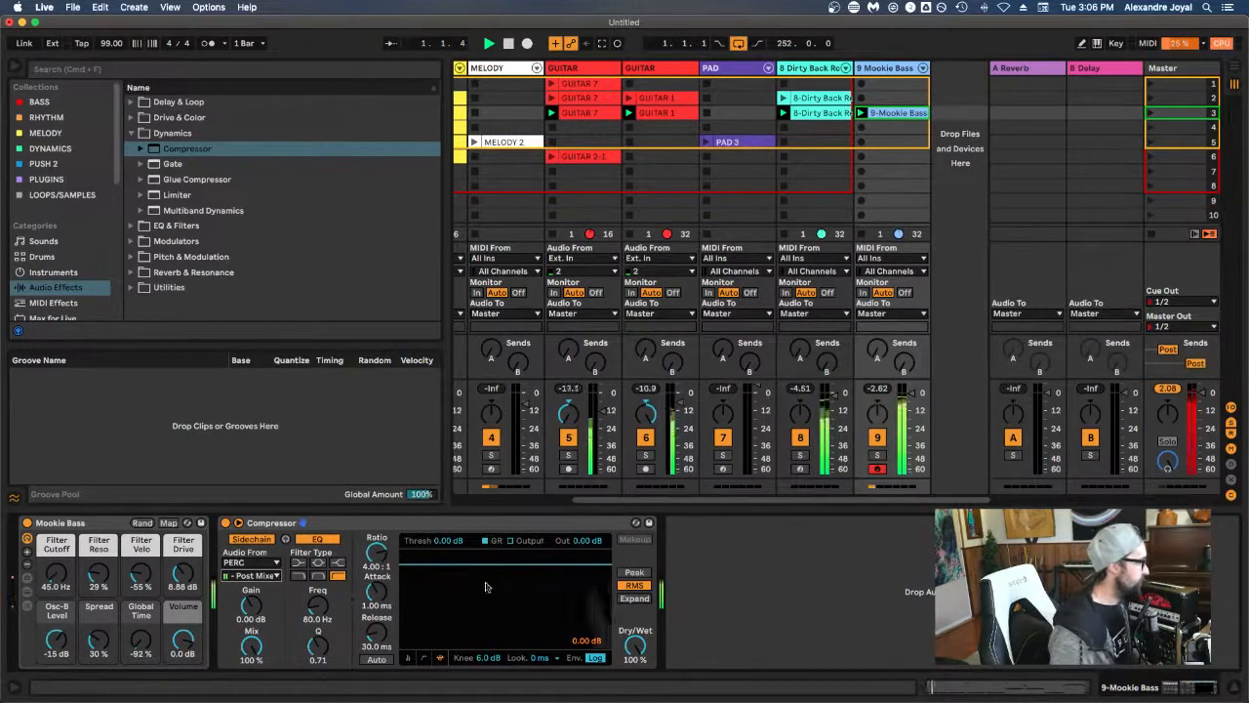
pyautogui.moveTo(536, 563); pyautogui.dragTo(535, 621)
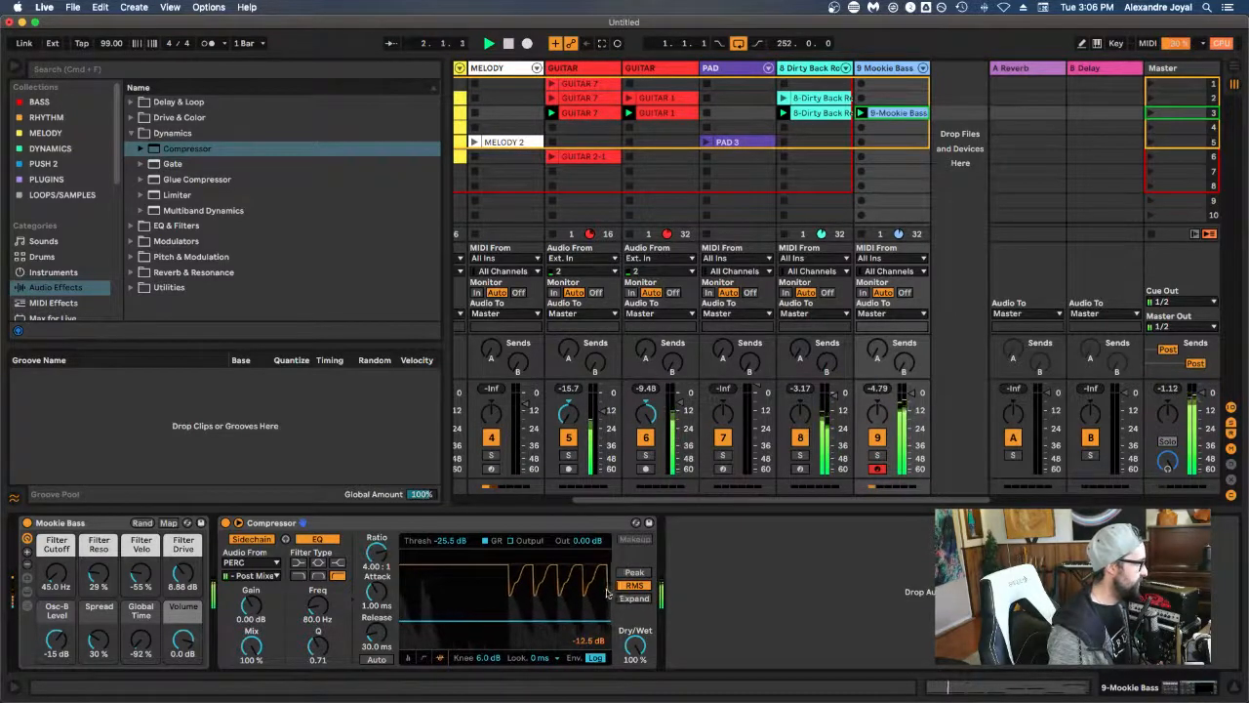
pyautogui.click(877, 455)
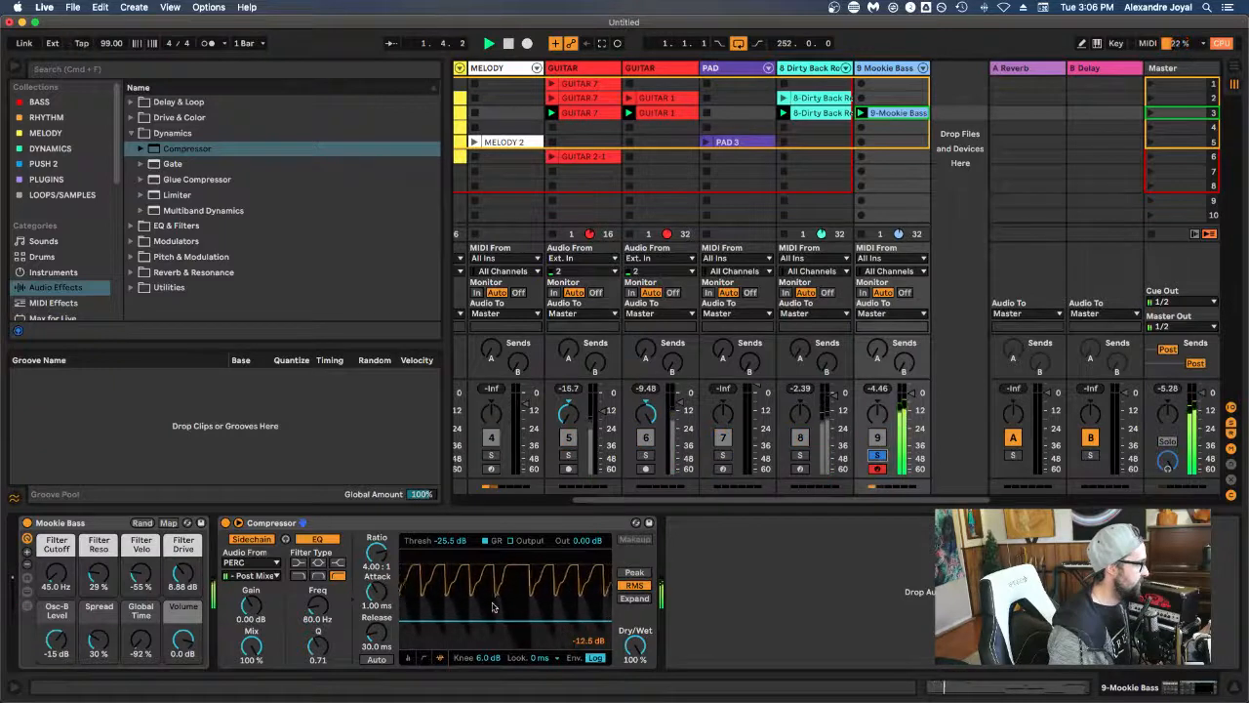
# Step: Set the sidechain gain to 20.2 dB, the ratio to inf:1 and the sidechain EQ frequency to 740 Hz
pyautogui.moveTo(251, 606); pyautogui.dragTo(251, 547)
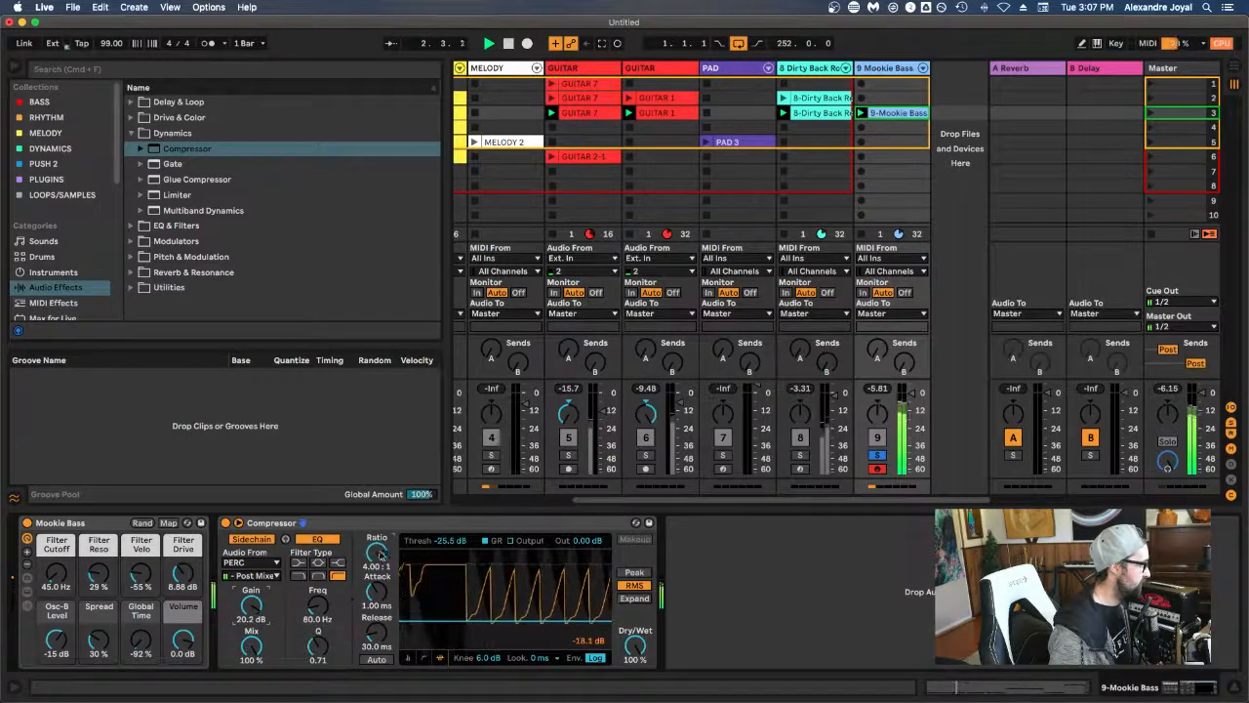
pyautogui.moveTo(317, 605); pyautogui.dragTo(317, 586)
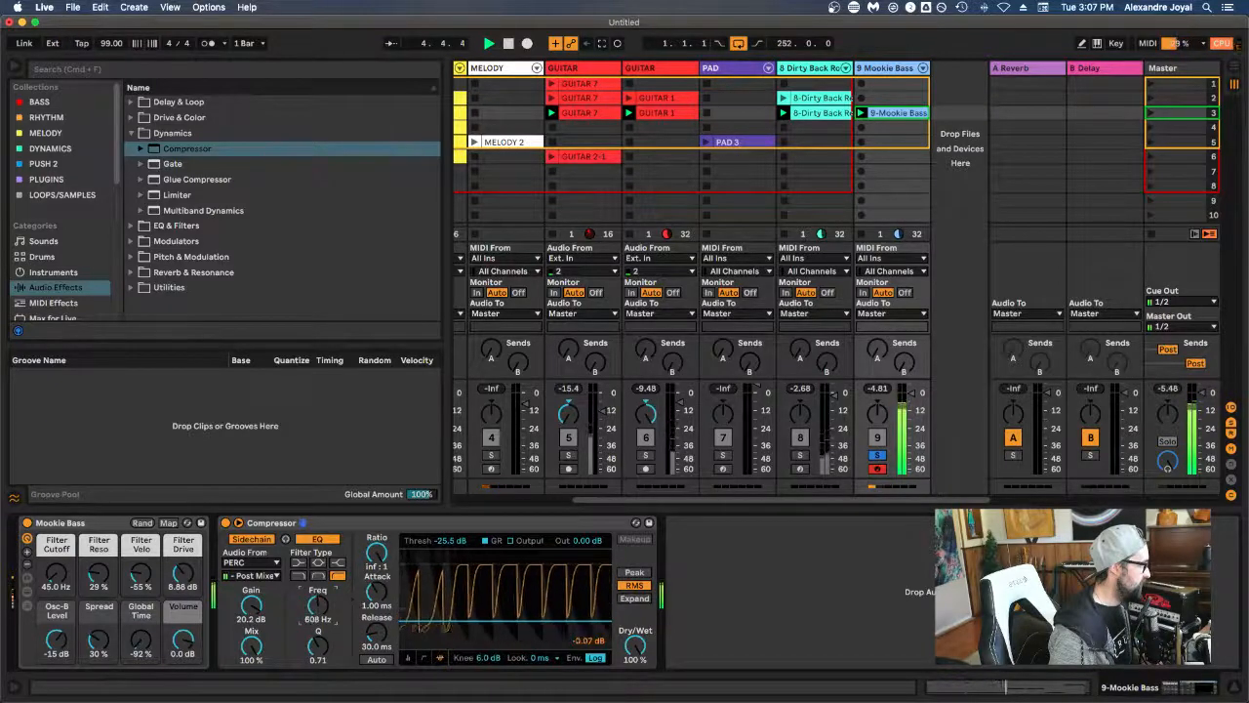
pyautogui.moveTo(321, 613); pyautogui.dragTo(321, 603)
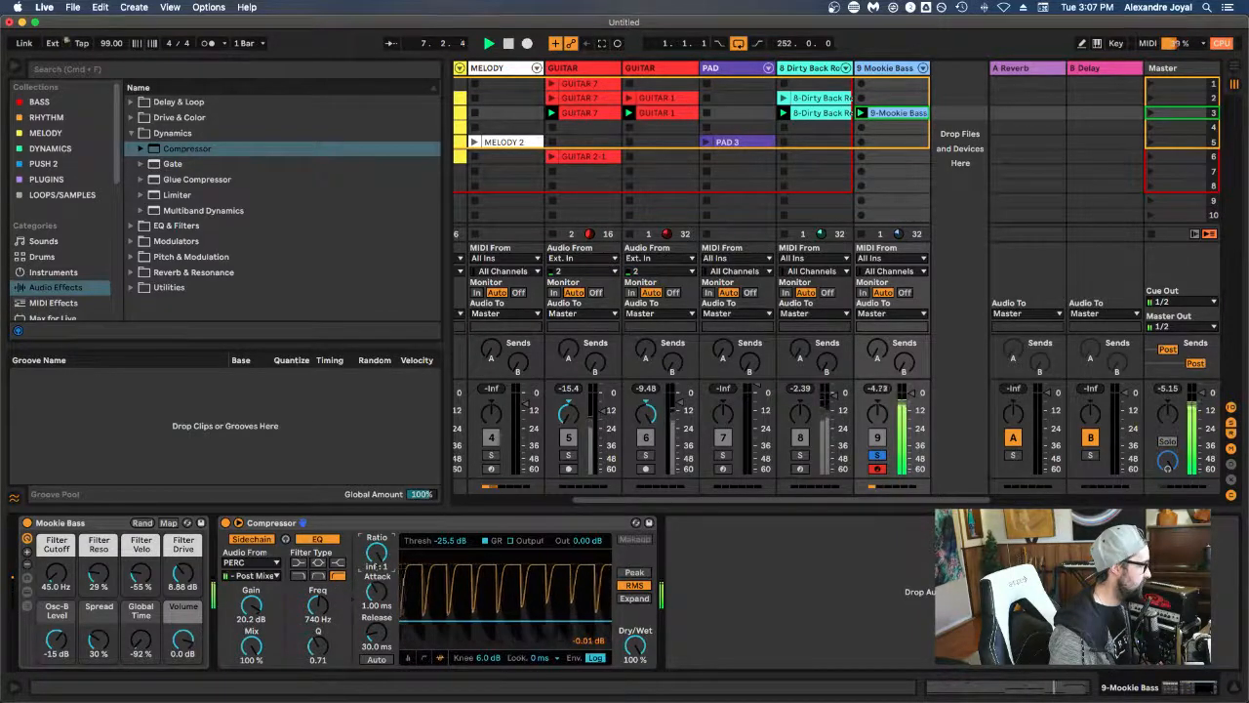
# Step: Set the Compressor's attack to 1.00 ms, release to 294 ms and threshold to -12.2 dB
pyautogui.moveTo(377, 584); pyautogui.dragTo(376, 556)
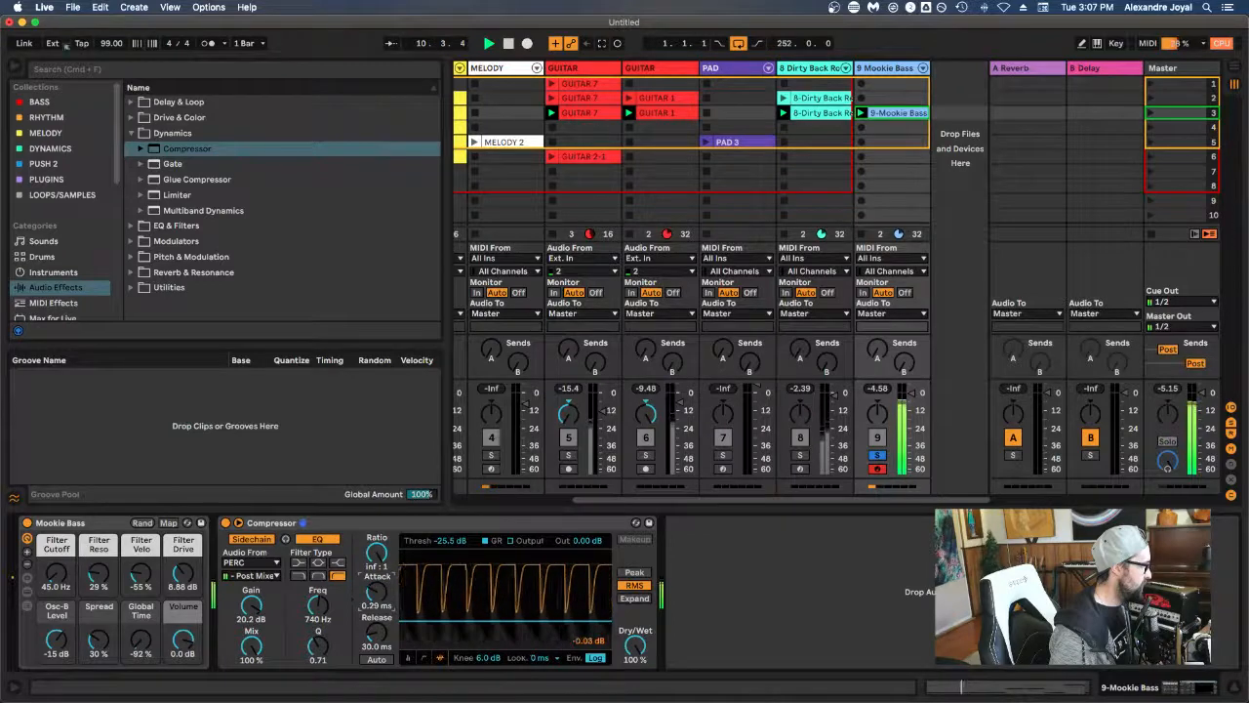
pyautogui.moveTo(377, 592); pyautogui.dragTo(377, 586)
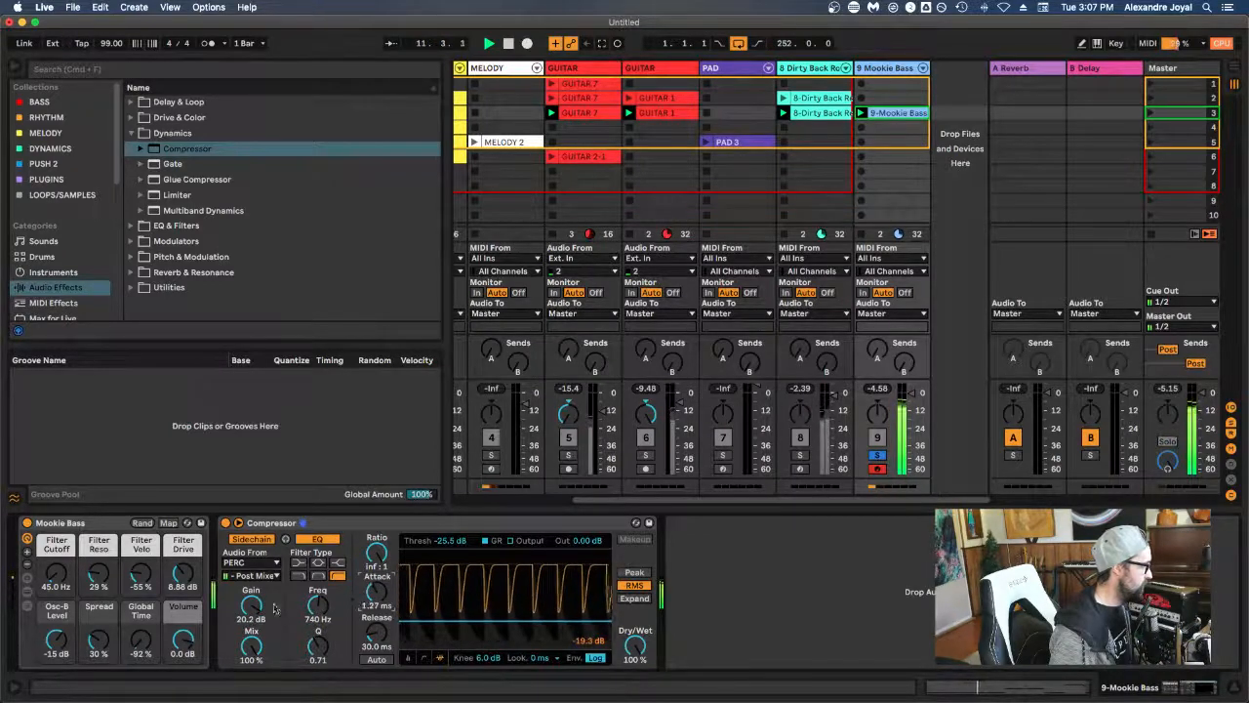
pyautogui.moveTo(502, 621); pyautogui.dragTo(502, 613)
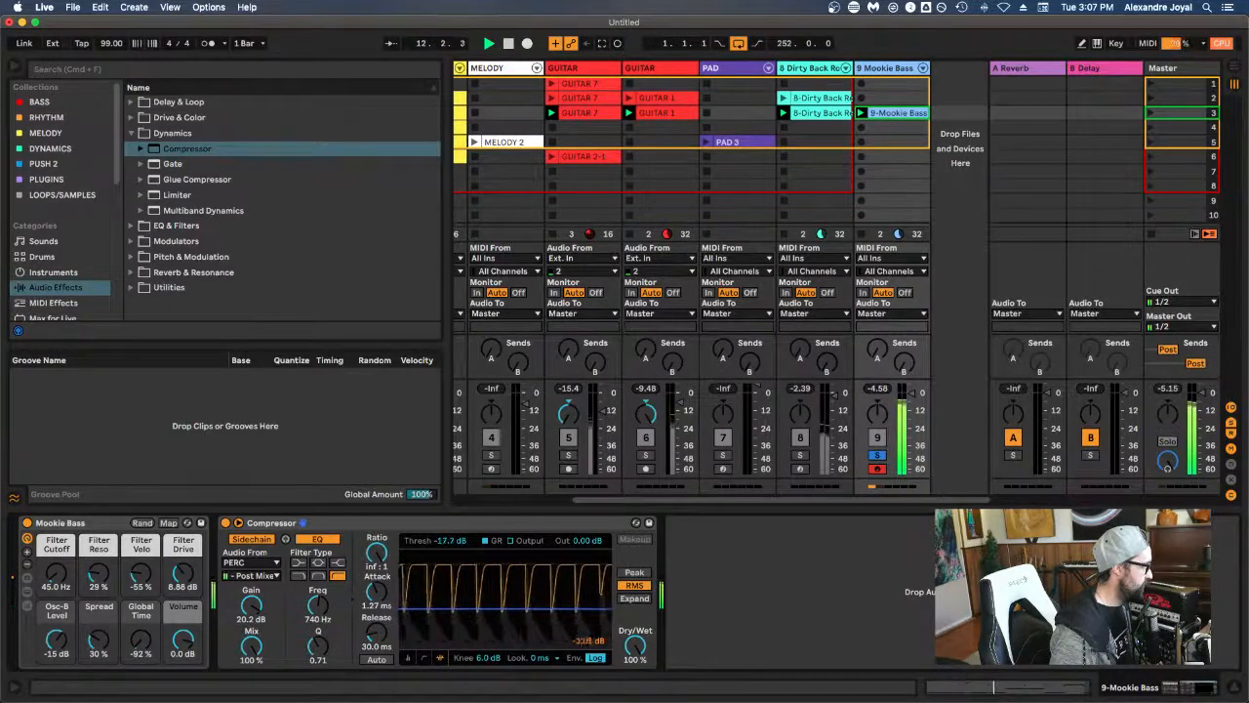
pyautogui.moveTo(377, 632)
pyautogui.mouseDown()
pyautogui.moveTo(377, 600)
pyautogui.moveTo(380, 639)
pyautogui.mouseUp()
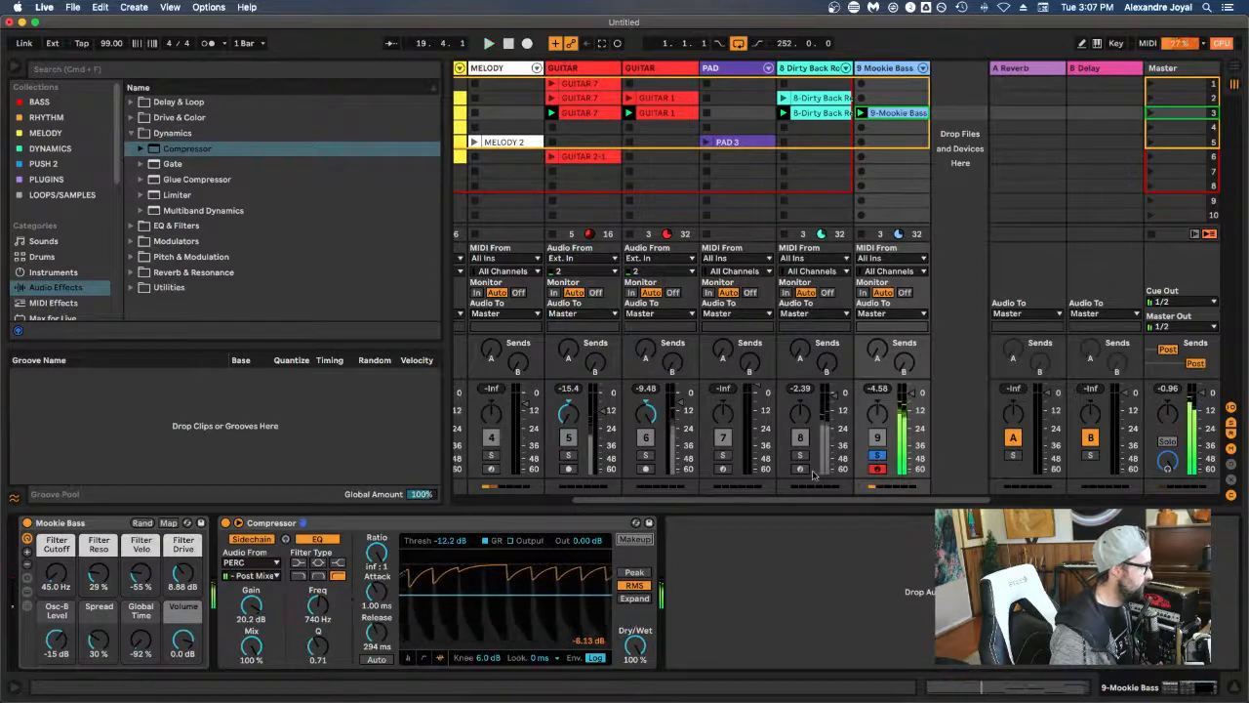
# Step: Restart the loops, then set the Compressor's threshold to -22.3 dB, sidechain EQ frequency to 336 Hz and sidechain gain to 24.0 dB
pyautogui.press('space')
pyautogui.press('space')
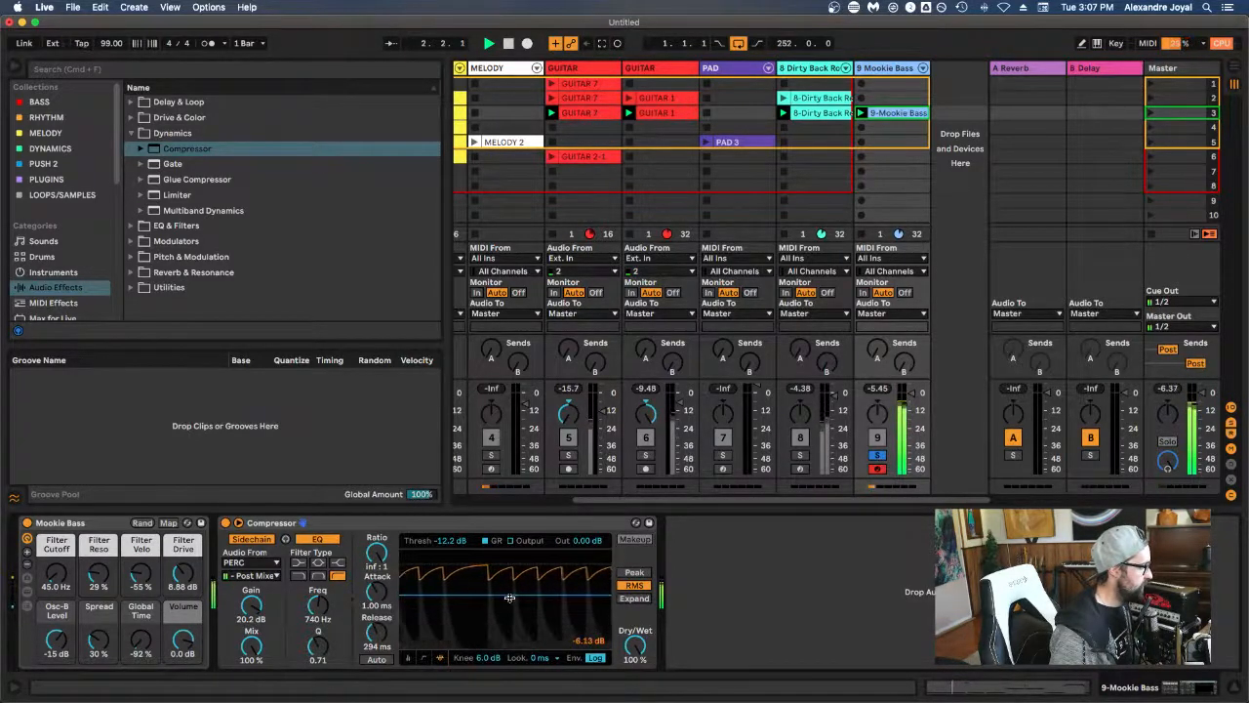
pyautogui.moveTo(508, 623); pyautogui.dragTo(507, 618)
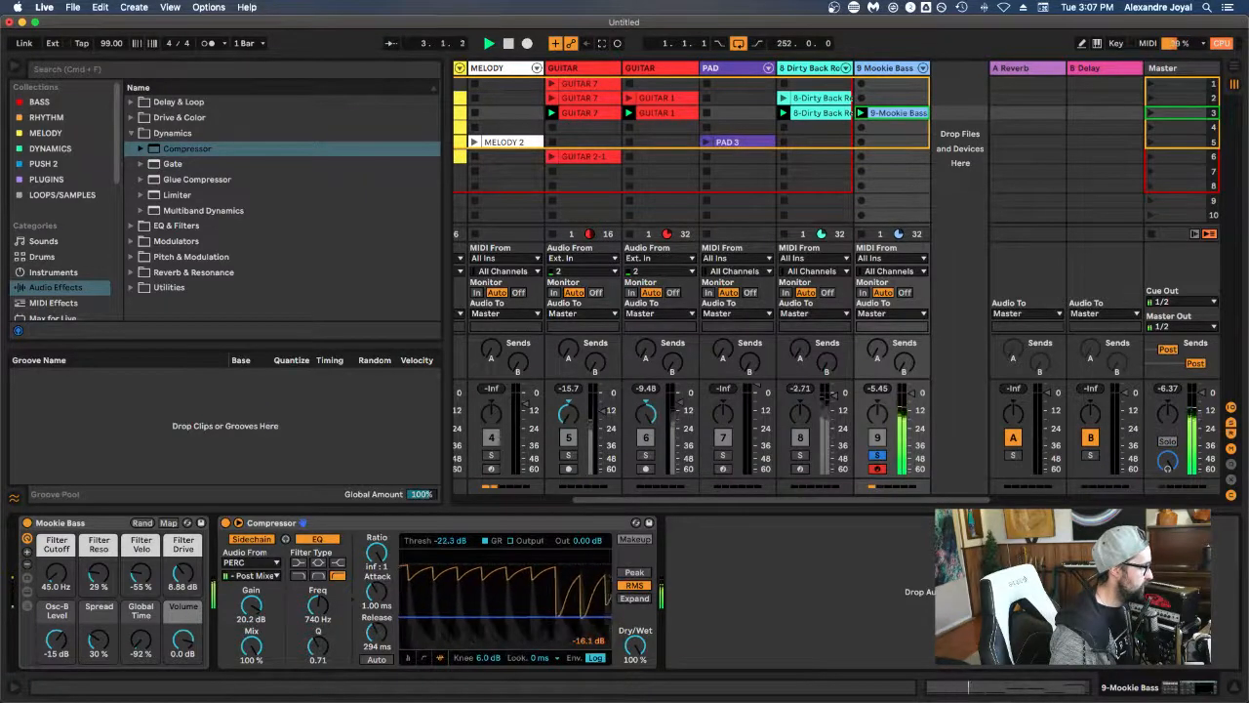
pyautogui.moveTo(317, 603); pyautogui.dragTo(317, 584)
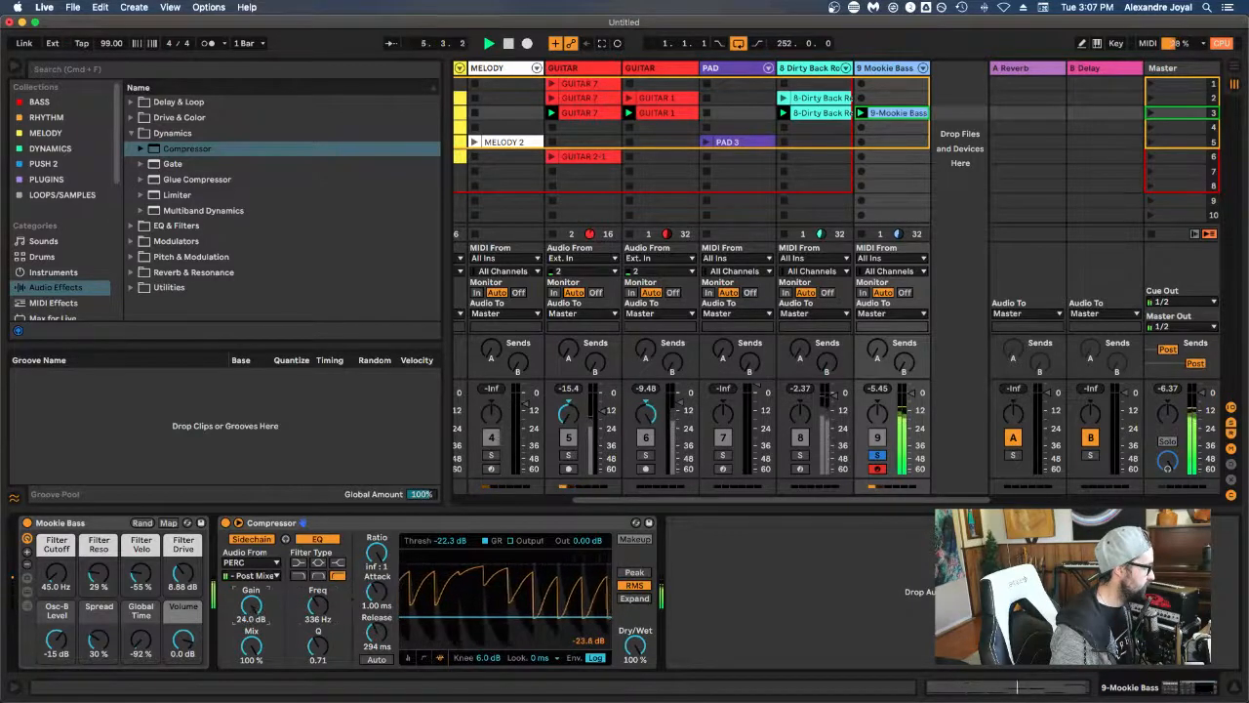
pyautogui.moveTo(251, 605); pyautogui.dragTo(251, 664)
pyautogui.moveTo(251, 605); pyautogui.dragTo(251, 547)
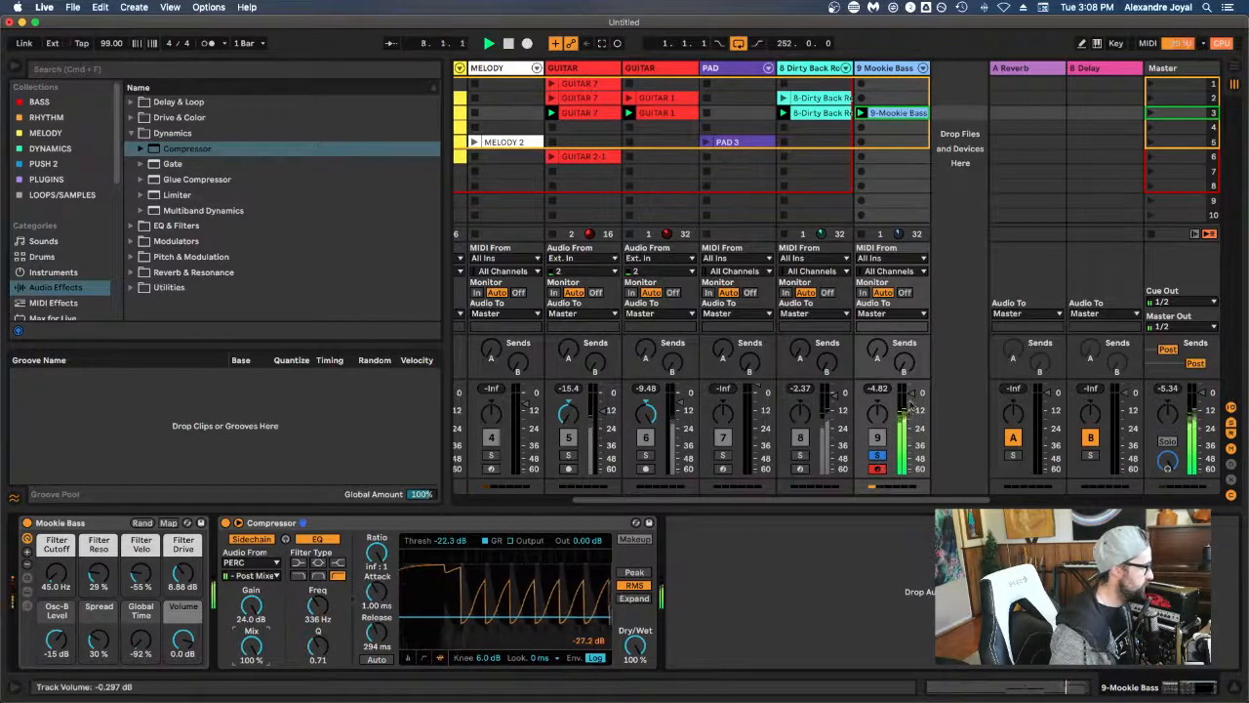
# Step: Replay the loops and bypass then re-enable the Mookie Bass Compressor to compare the bass with and without ducking
pyautogui.moveTo(1071, 686); pyautogui.dragTo(1075, 686)
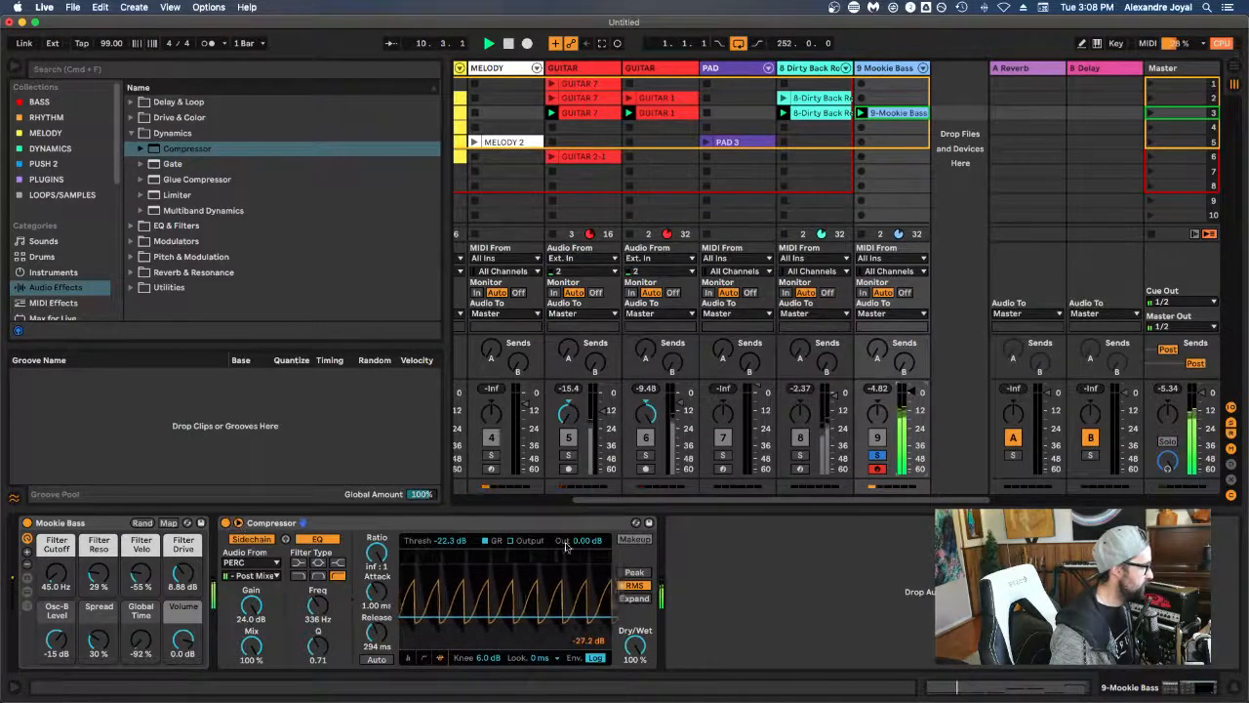
pyautogui.hscroll(-3, 615, 444)
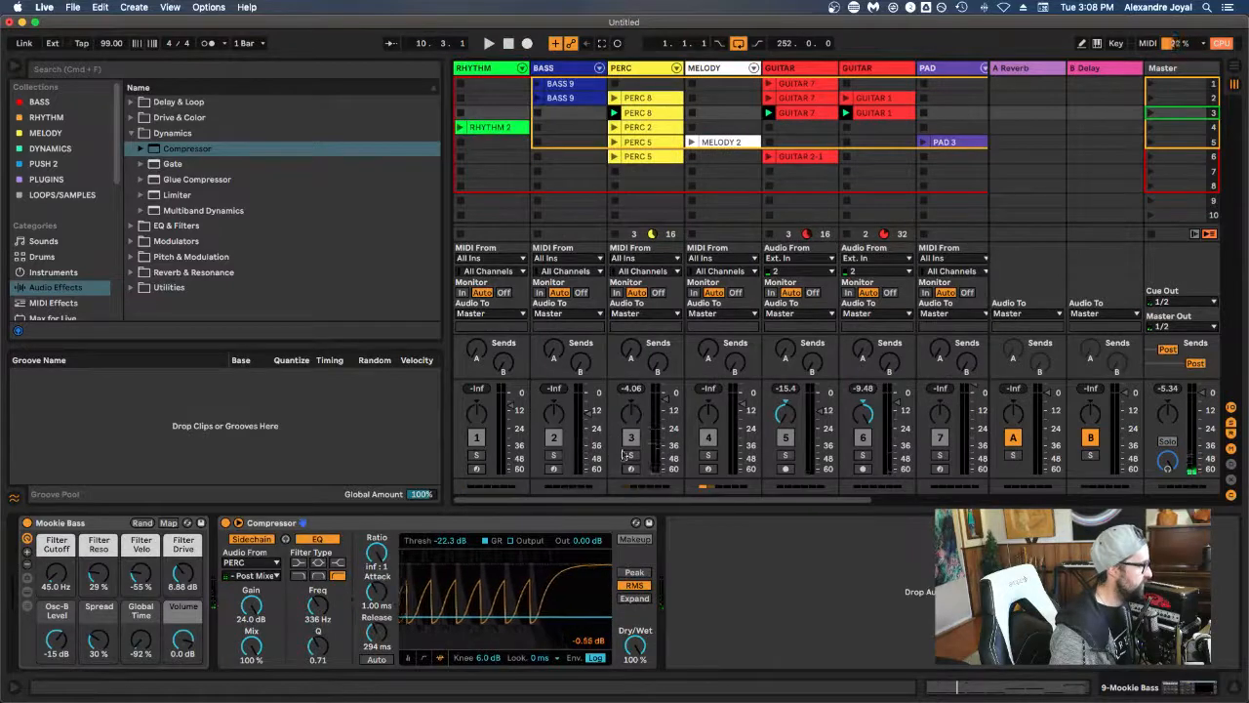
pyautogui.hscroll(3, 683, 446)
pyautogui.hscroll(1, 689, 447)
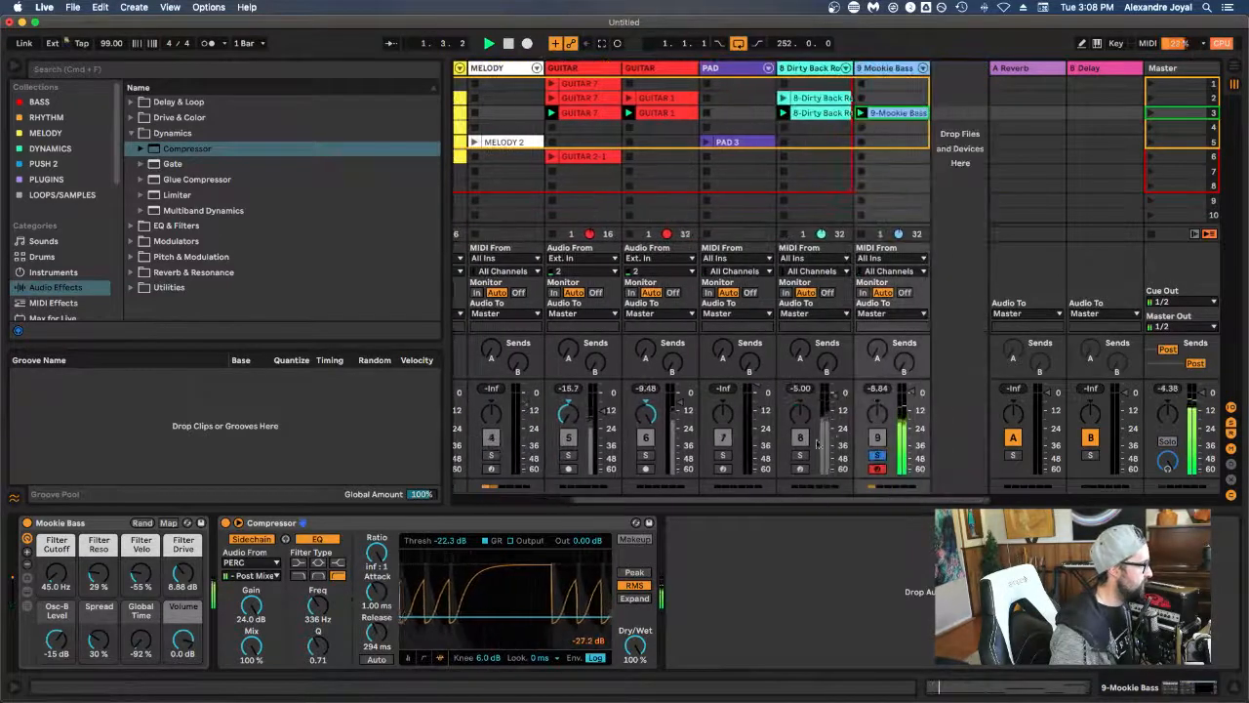
pyautogui.click(224, 523)
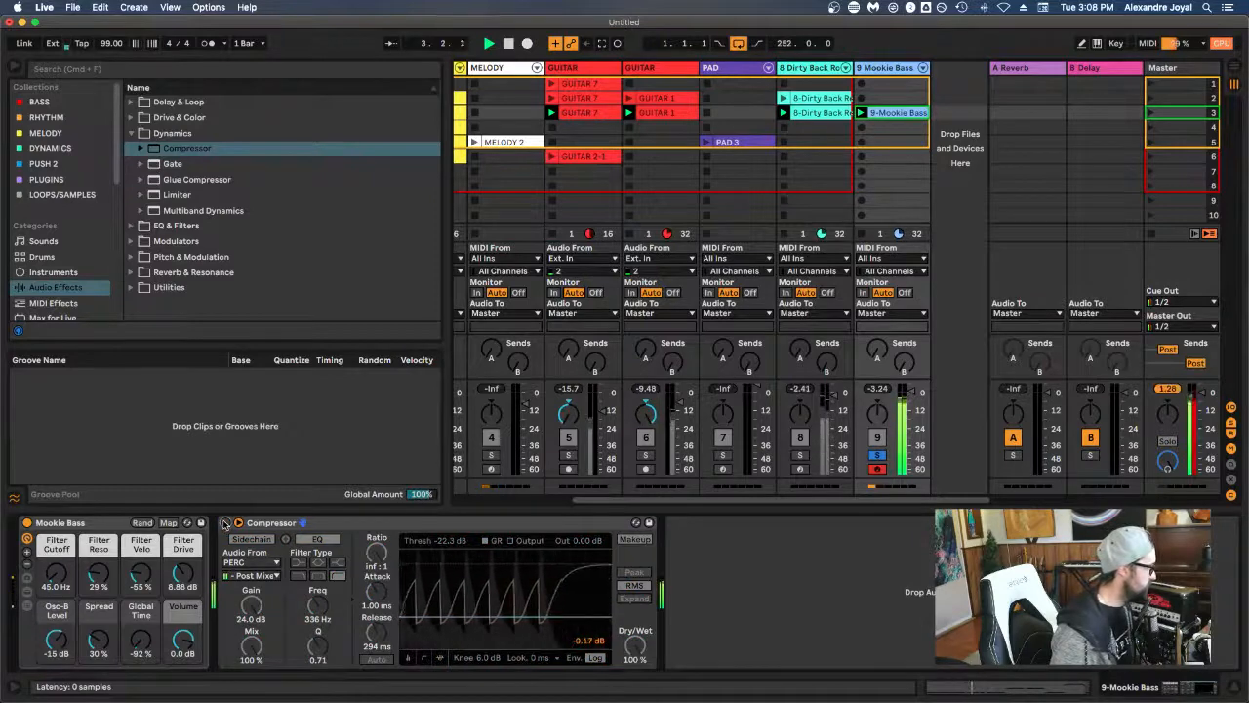
pyautogui.click(224, 523)
# Step: Set the Compressor's sidechain gain to 19.2 dB, sidechain EQ frequency to 353 Hz, release to 1.00 ms and threshold to -15.9 dB
pyautogui.moveTo(251, 605); pyautogui.dragTo(251, 621)
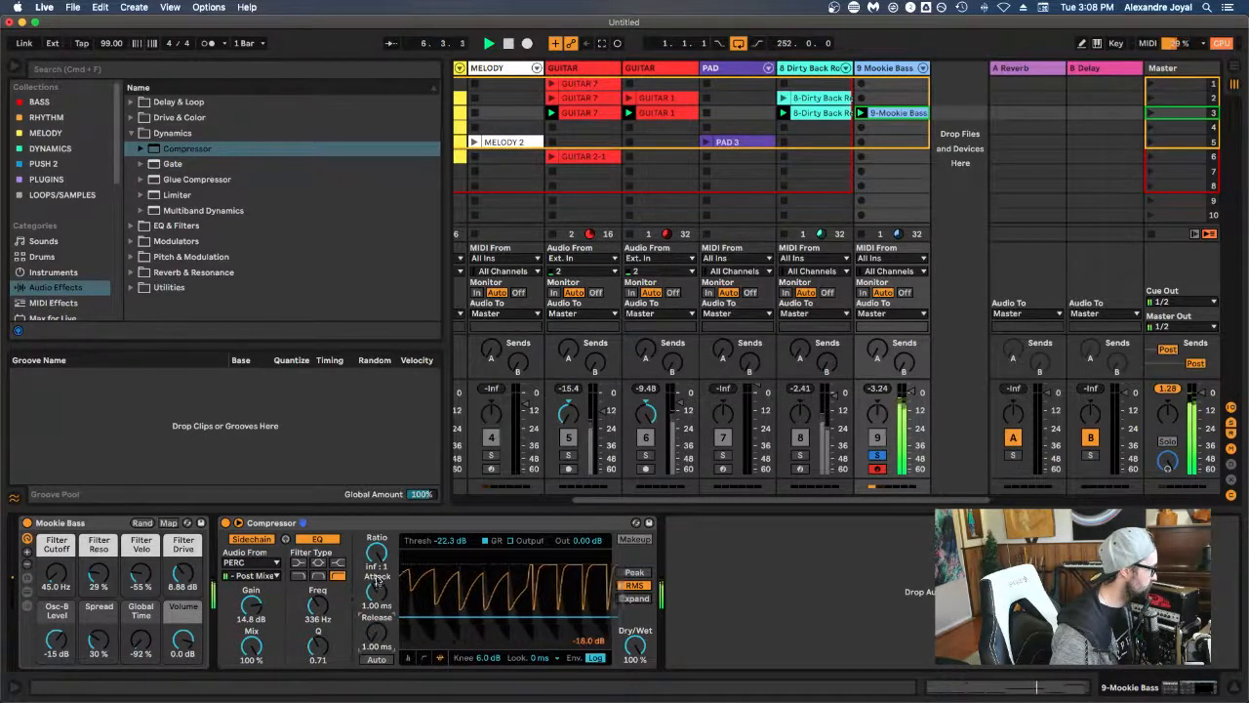
pyautogui.moveTo(280, 604); pyautogui.dragTo(280, 606)
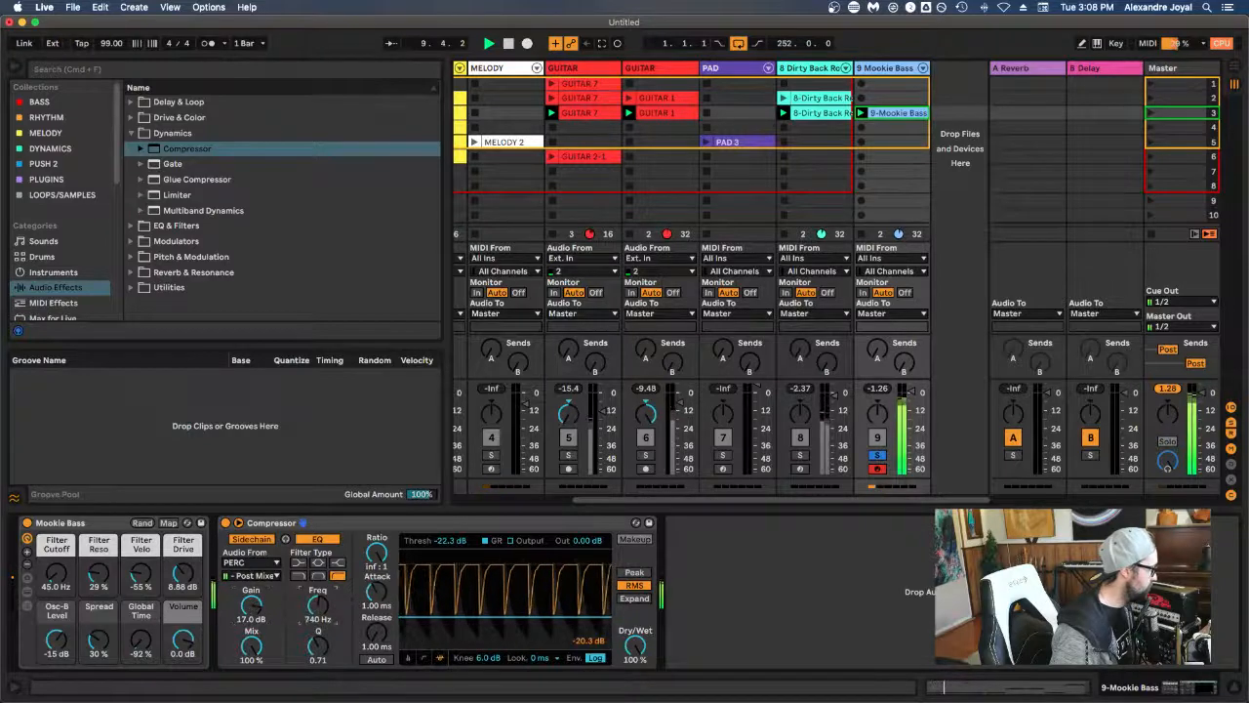
pyautogui.moveTo(318, 604); pyautogui.dragTo(317, 613)
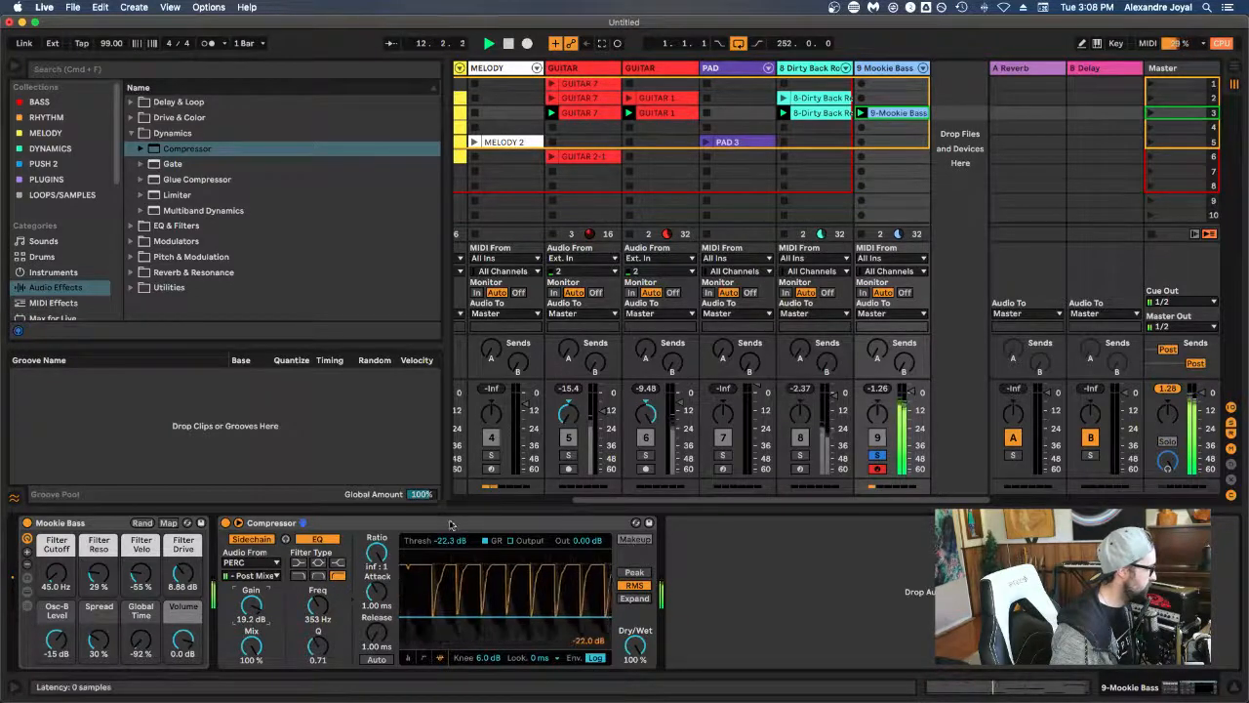
pyautogui.moveTo(408, 540); pyautogui.dragTo(408, 527)
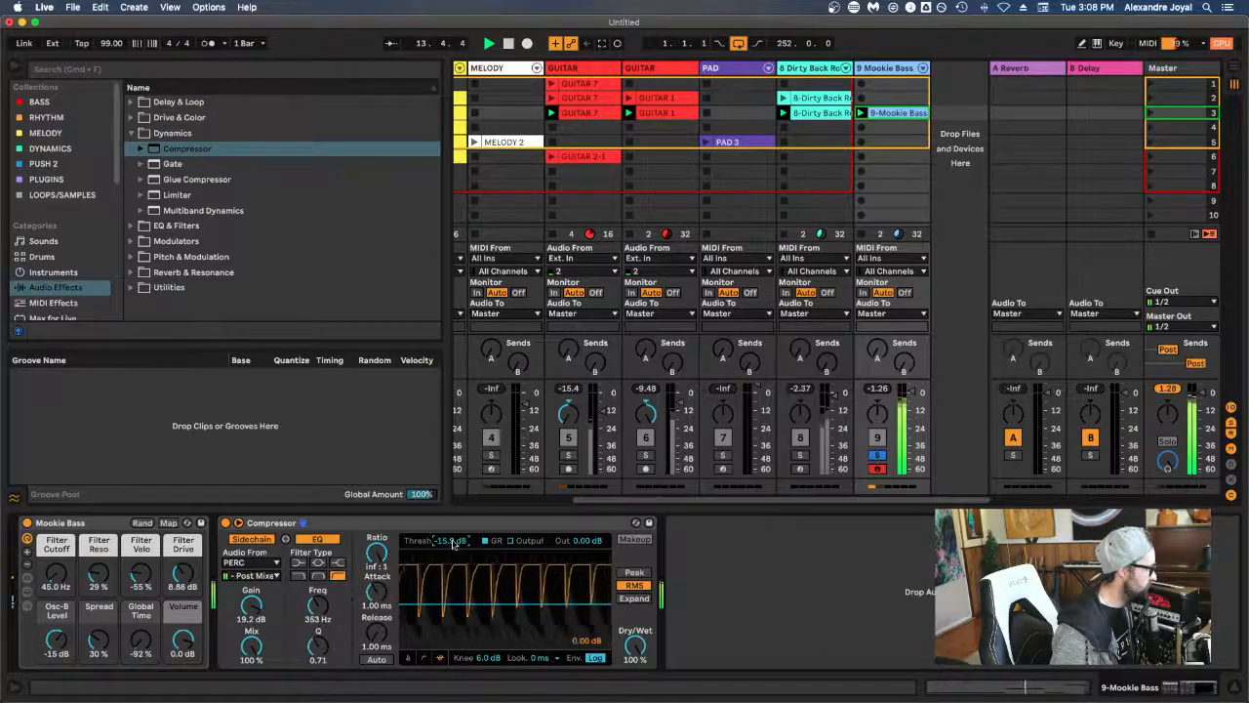
# Step: Unsolo the Mookie Bass and PERC tracks to hear the sidechained bass in the full mix
pyautogui.click(882, 457)
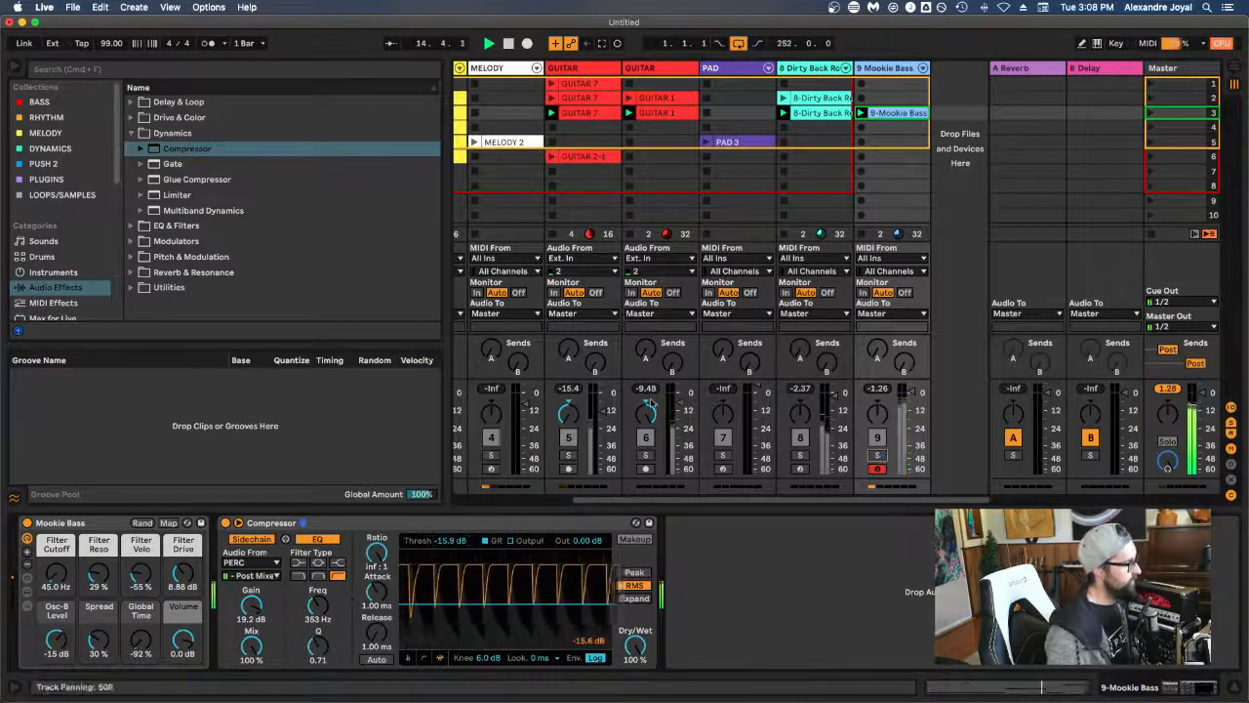
pyautogui.hscroll(-3, 932, 244)
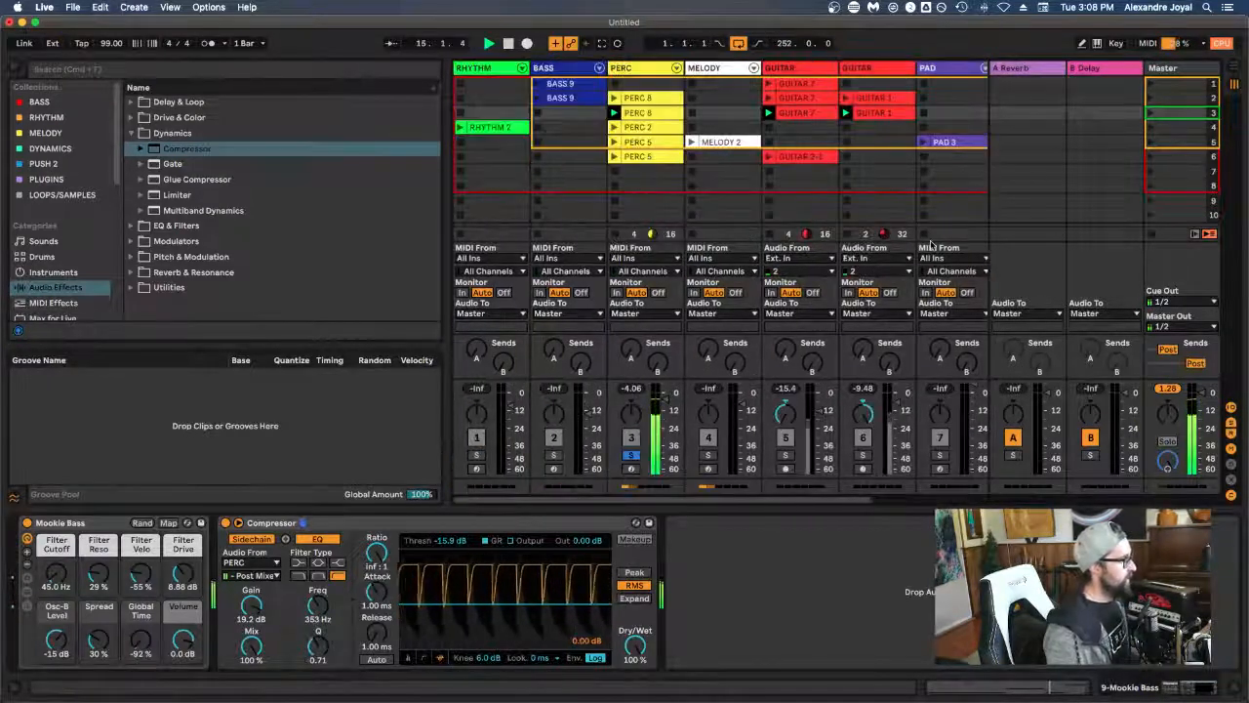
pyautogui.click(632, 455)
pyautogui.hscroll(1, 698, 333)
pyautogui.hscroll(3, 698, 332)
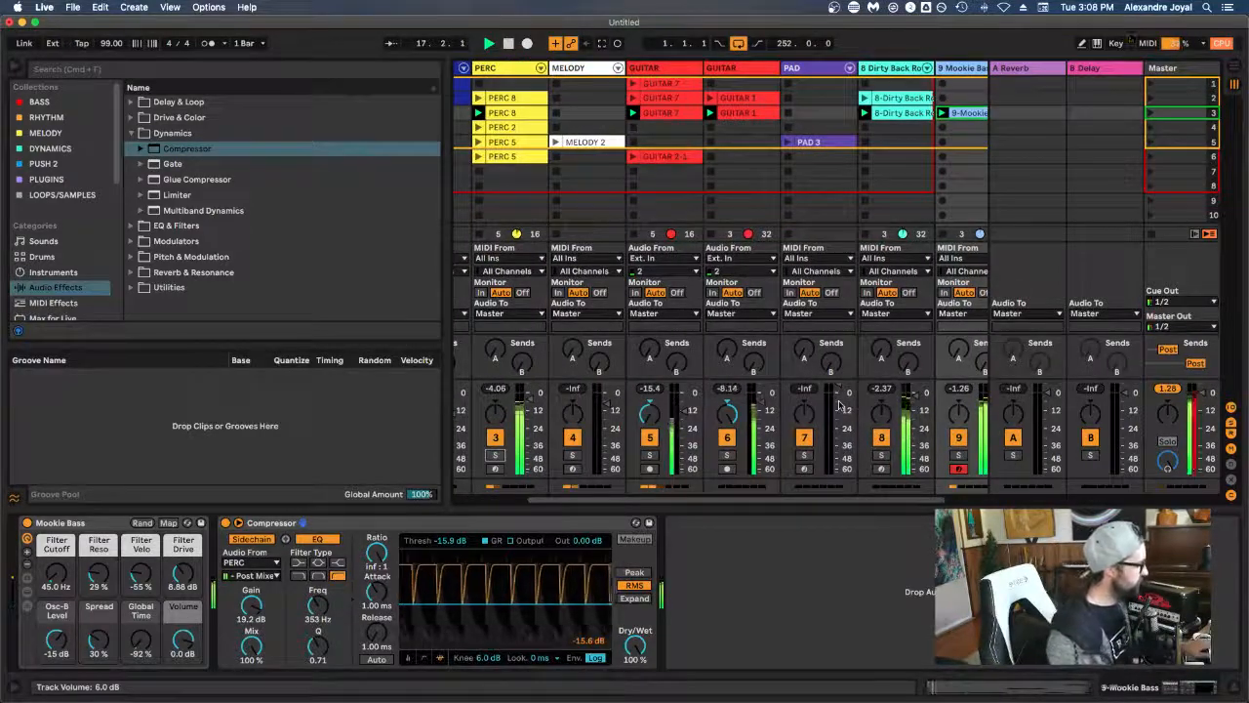
pyautogui.hscroll(2, 928, 376)
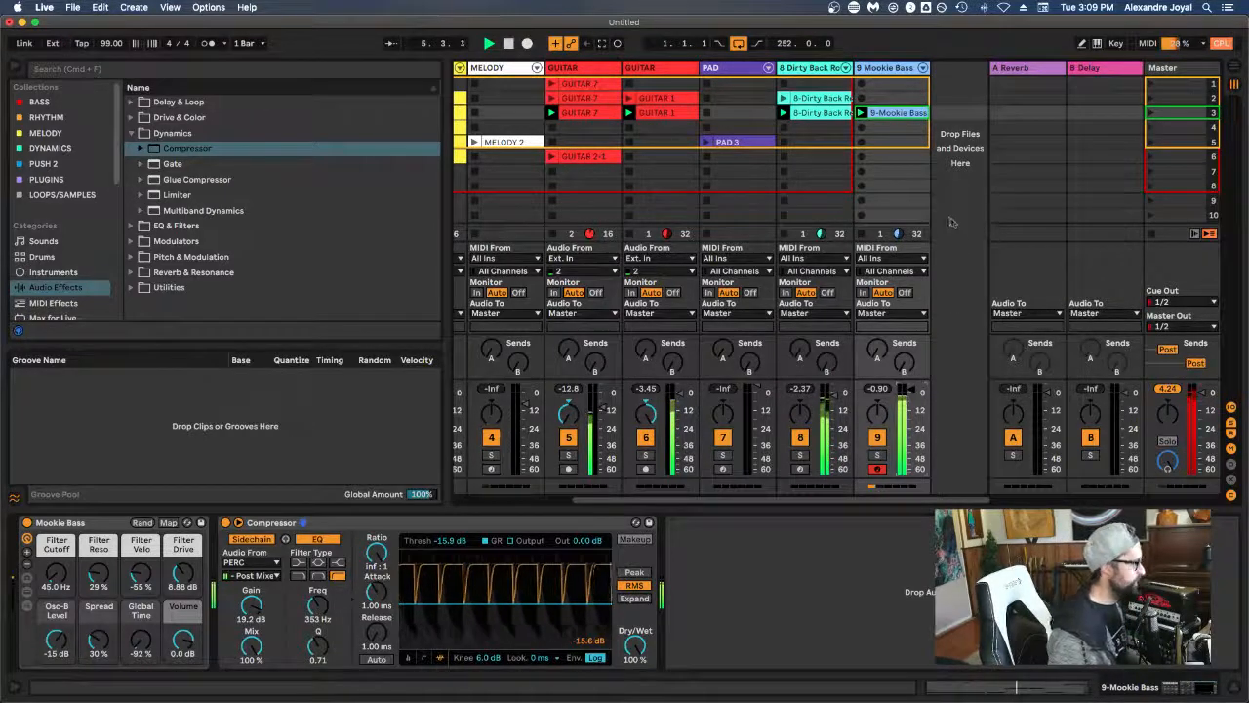
# Step: Launch the PAD 3 clip over the playing loops and inspect the PAD track's instrument rack devices
pyautogui.hscroll(-5, 954, 223)
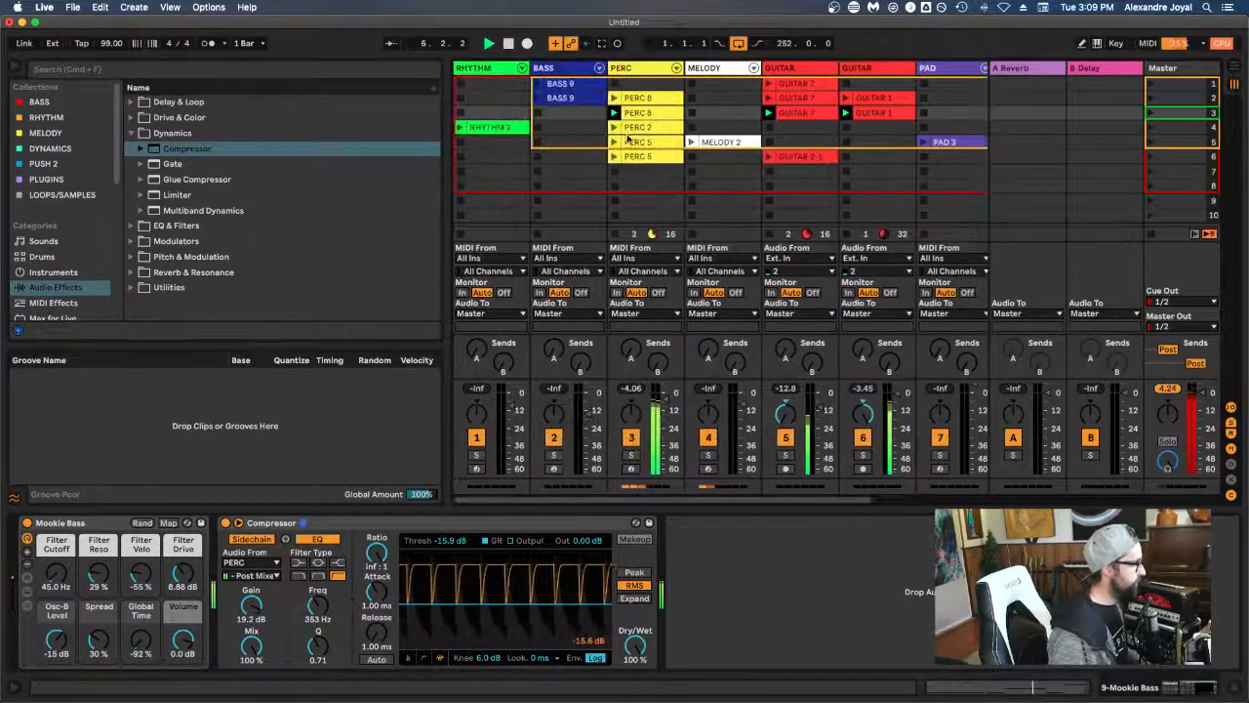
pyautogui.click(923, 143)
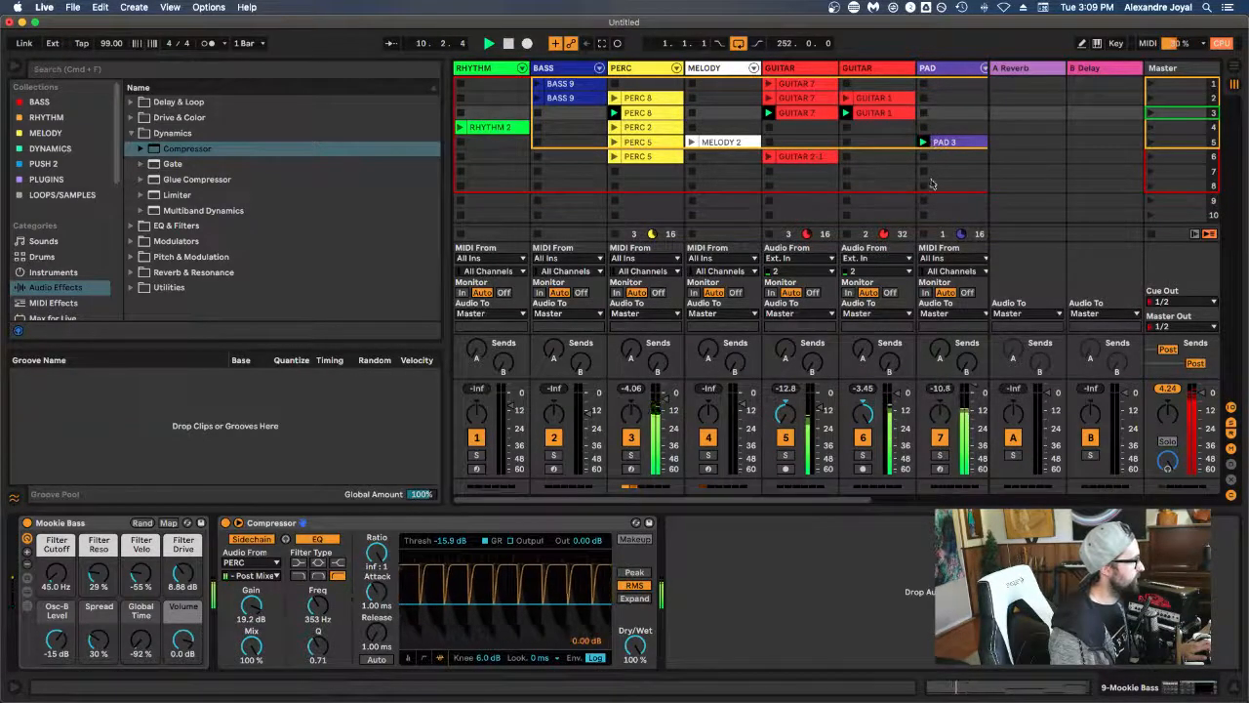
pyautogui.click(952, 82)
pyautogui.hscroll(2, 952, 82)
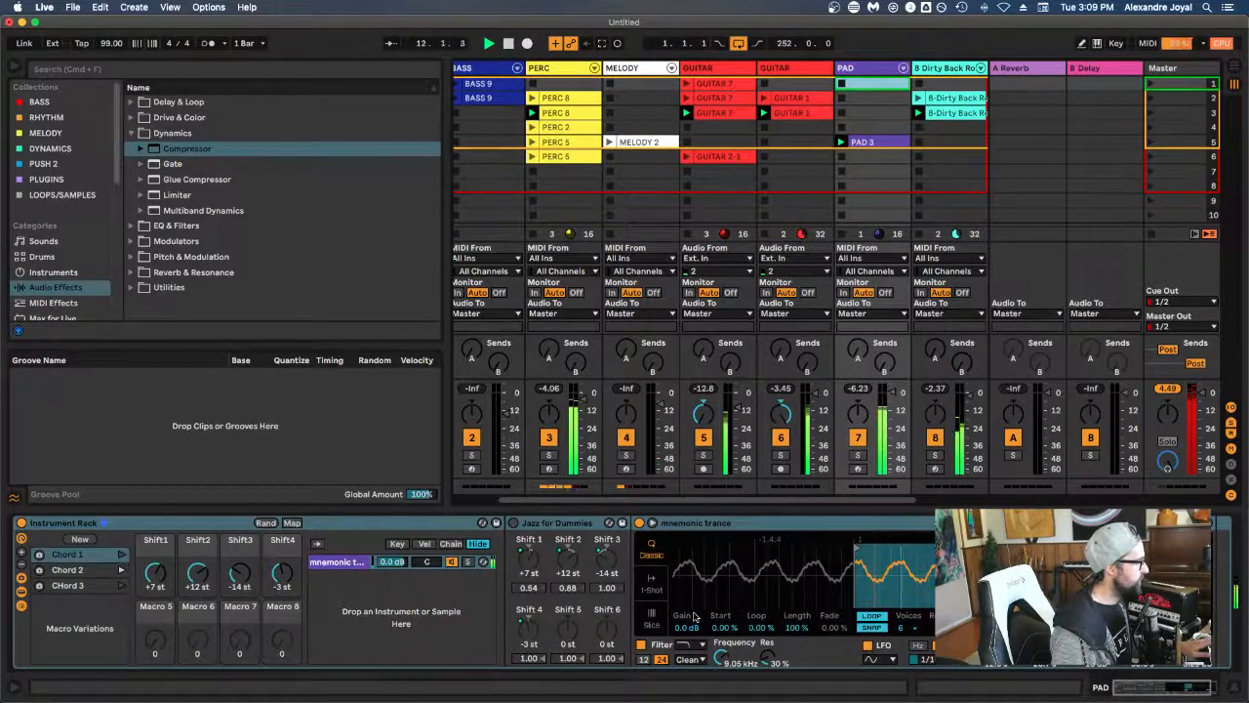
pyautogui.hscroll(3, 694, 616)
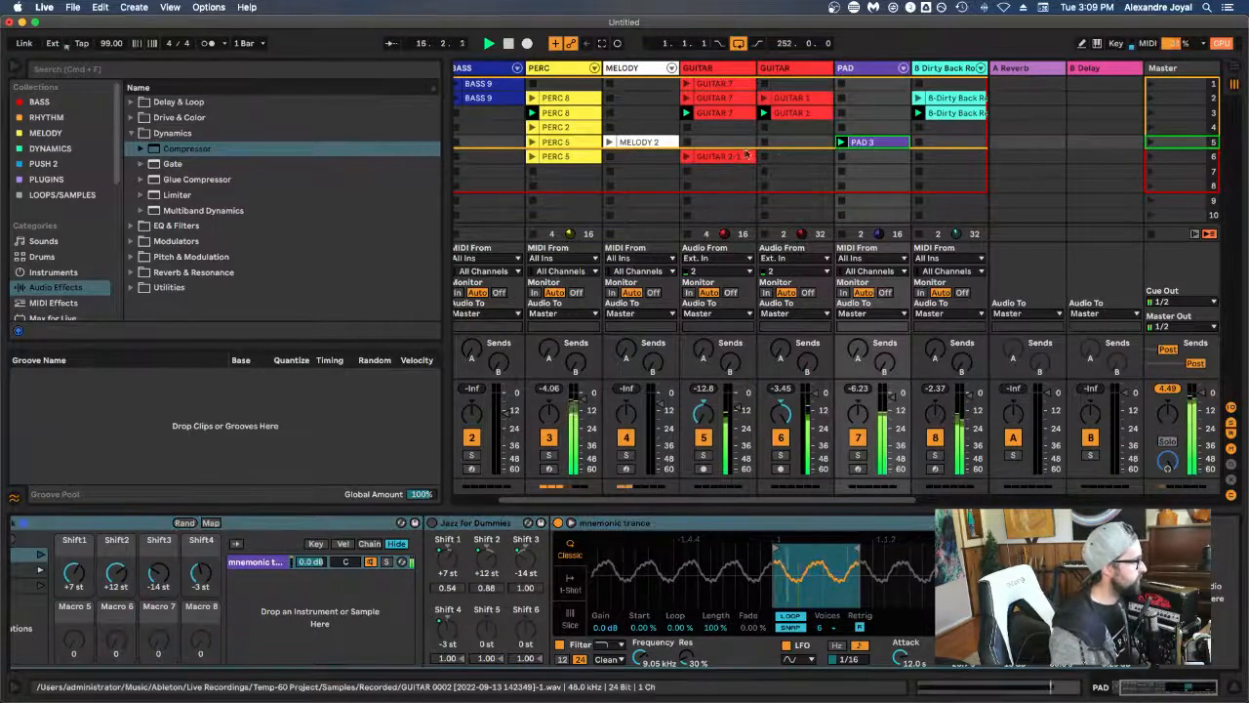
# Step: Delete the PAD 3 clip from scene 5 of the PAD track
pyautogui.click(859, 145)
pyautogui.press('Delete')
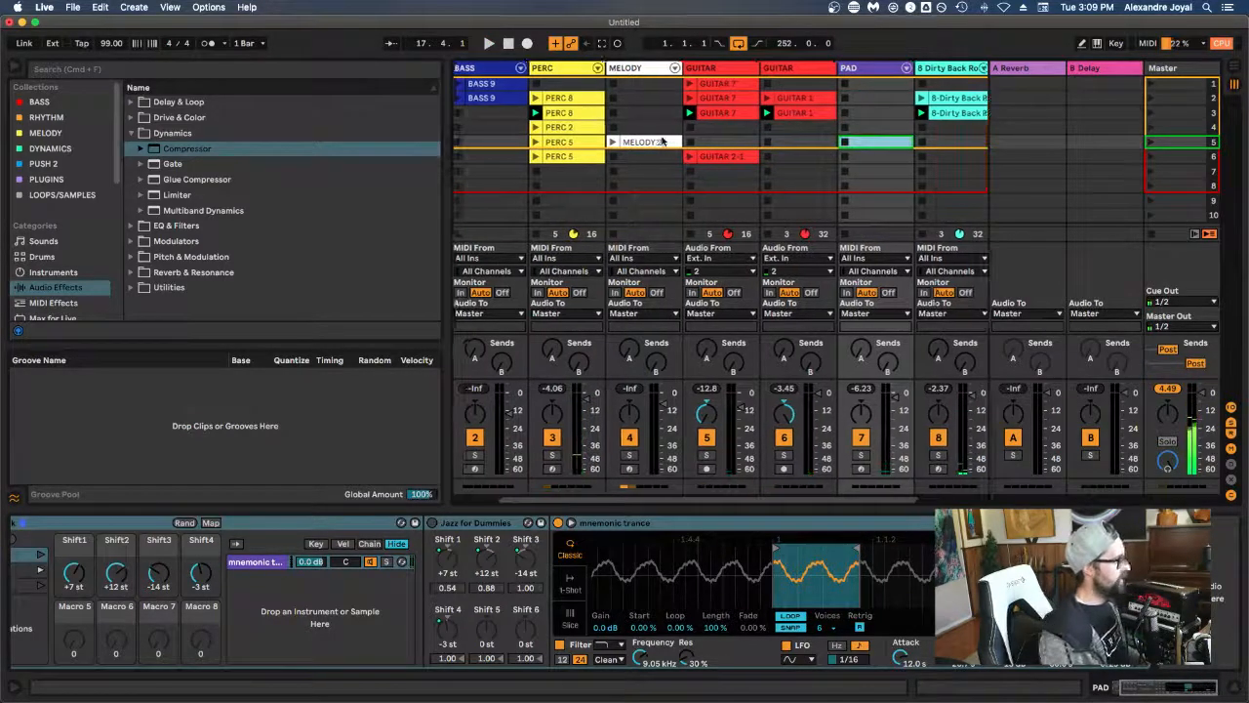
pyautogui.hscroll(-2, 683, 141)
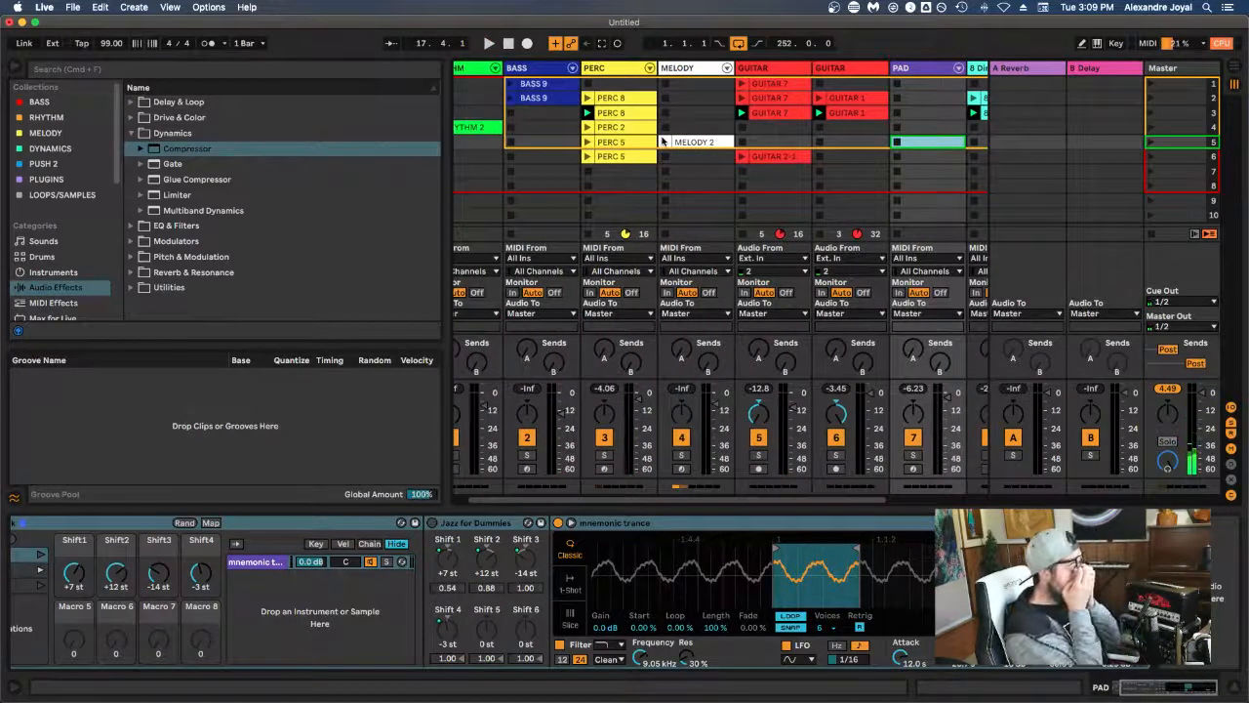